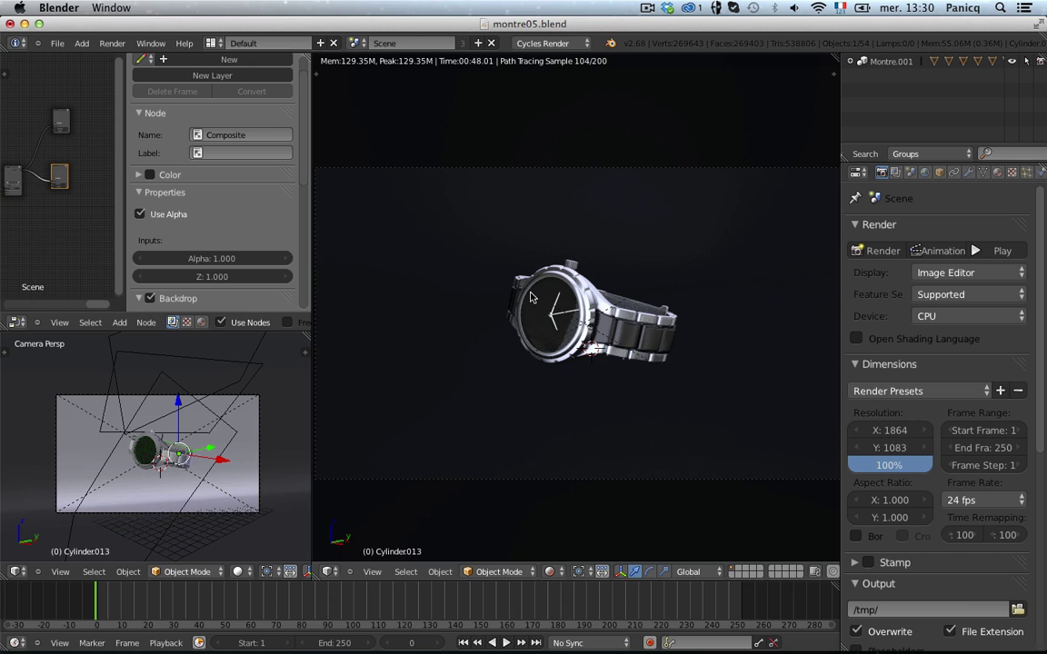
- Select the watch case in the solid camera viewport and widen that viewport together with the node editor
scroll(543, 300, up, 4)
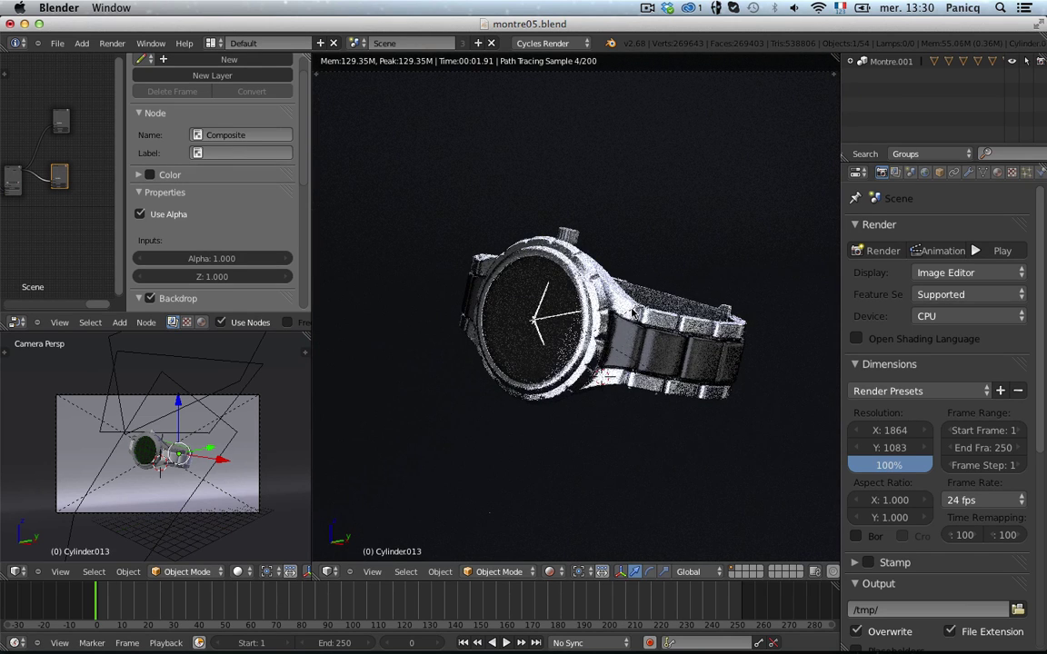
right_click(158, 452)
scroll(186, 479, up, 5)
scroll(182, 479, up, 3)
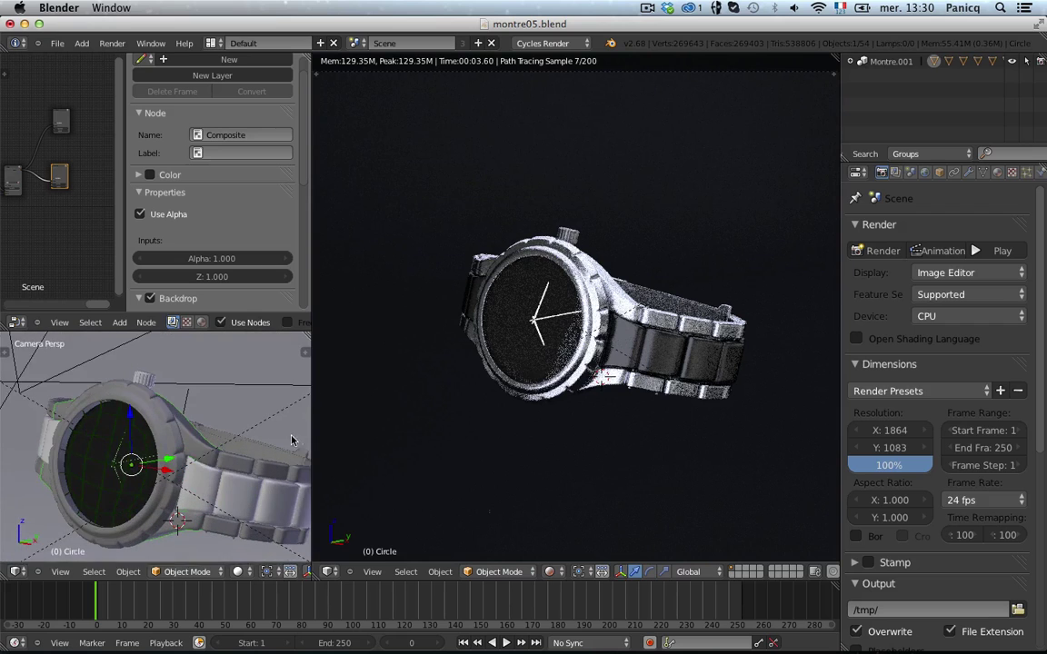
drag(340, 417, 378, 417)
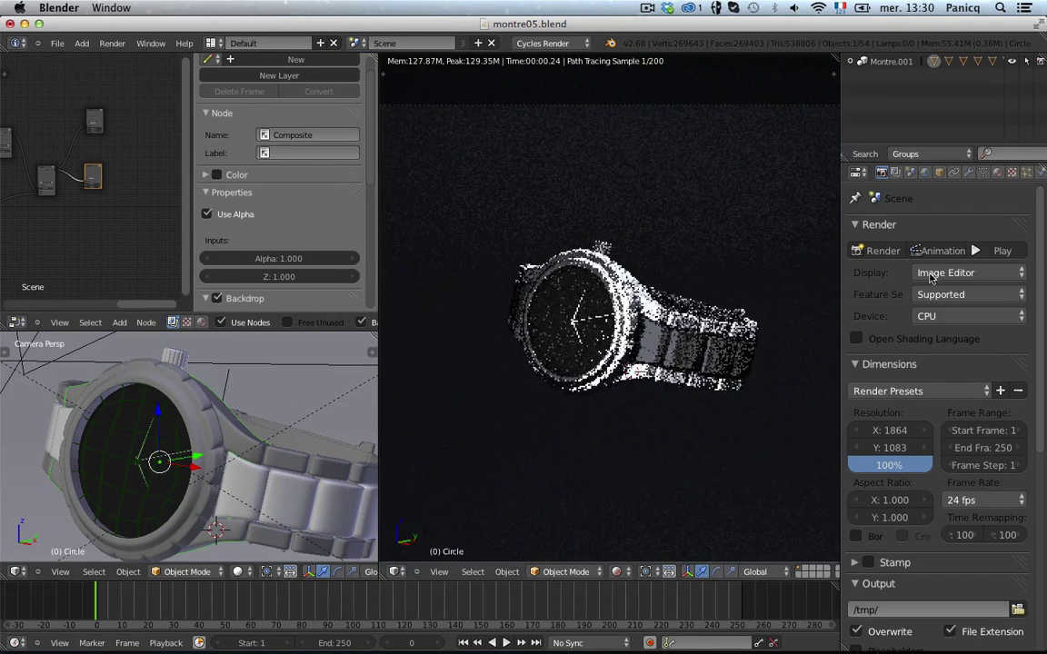
- Select a centre link of the watch strap, orbit around the whole watch and show the link's material settings
right_click(311, 486)
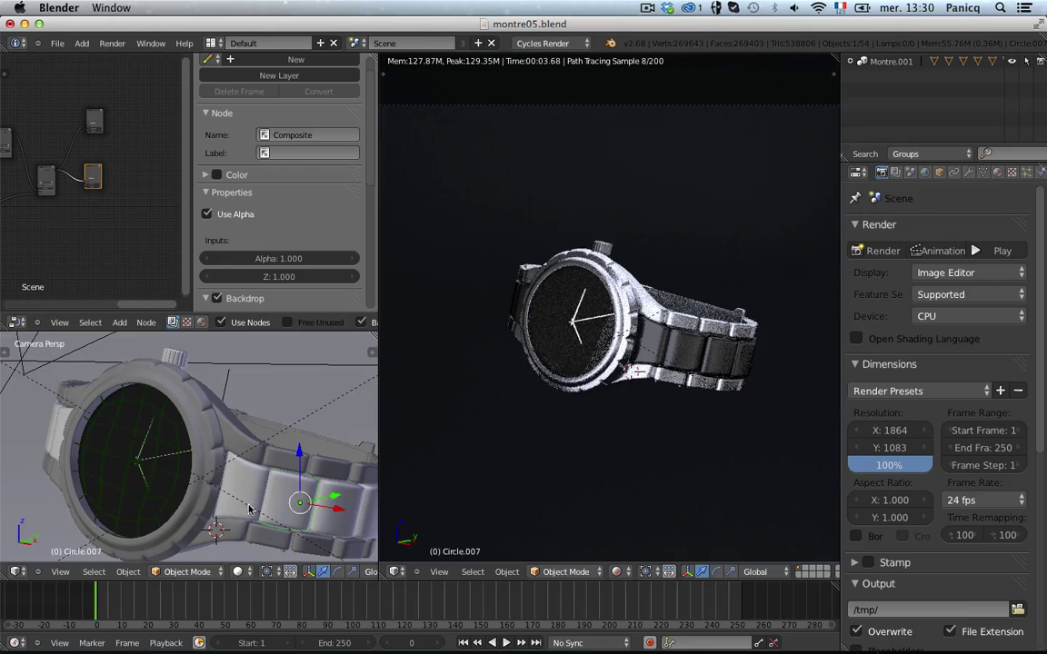
scroll(300, 496, down, 5)
middle_drag(301, 496, 213, 485)
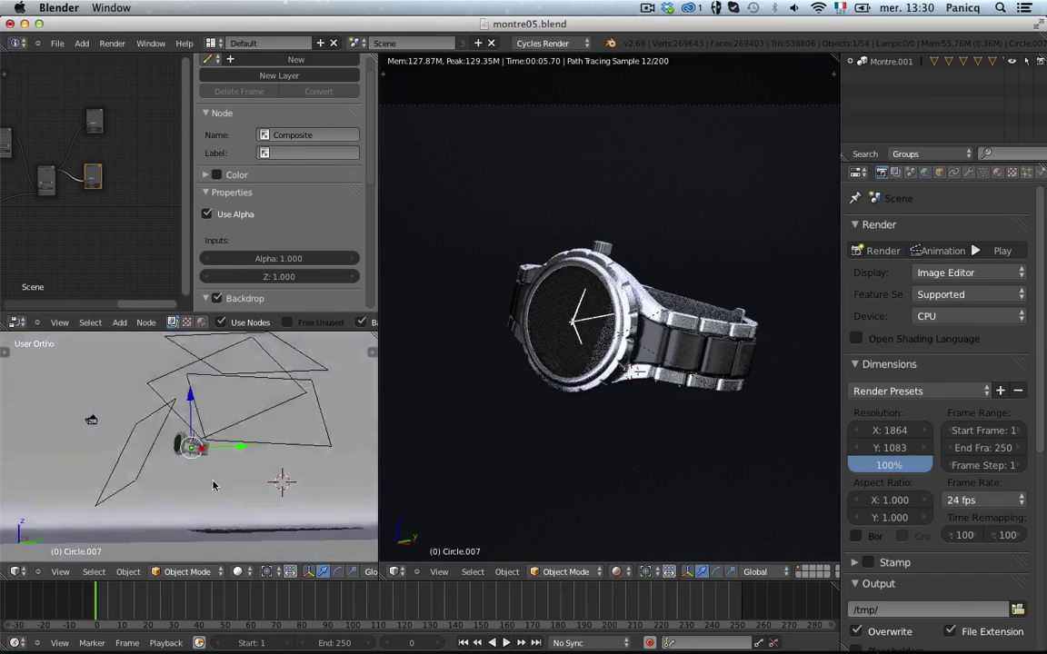
scroll(200, 484, up, 10)
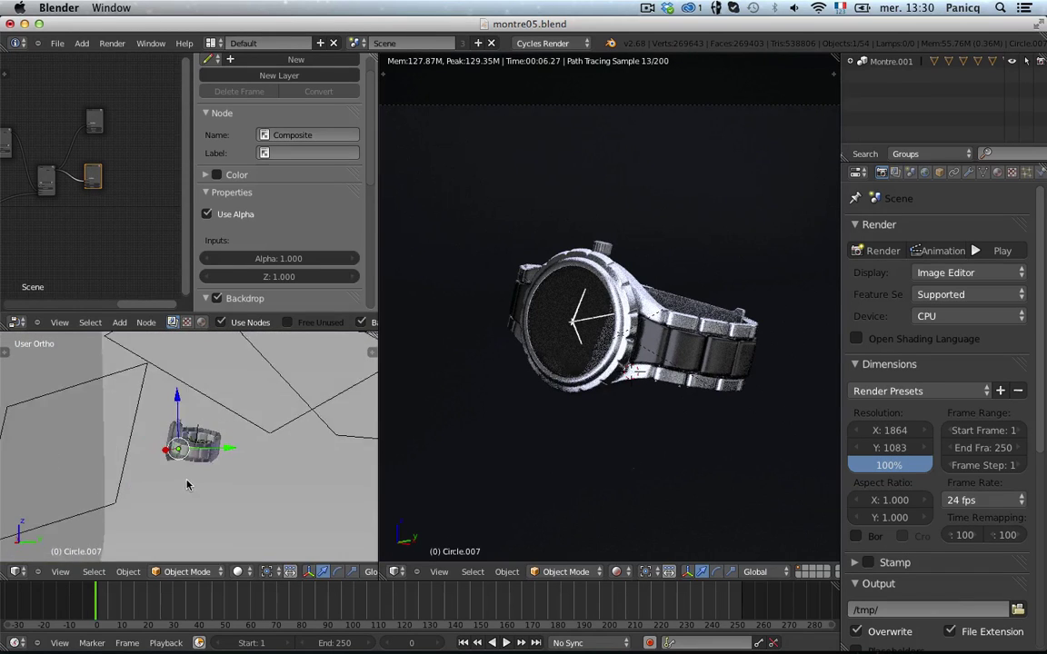
middle_drag(107, 511, 222, 459)
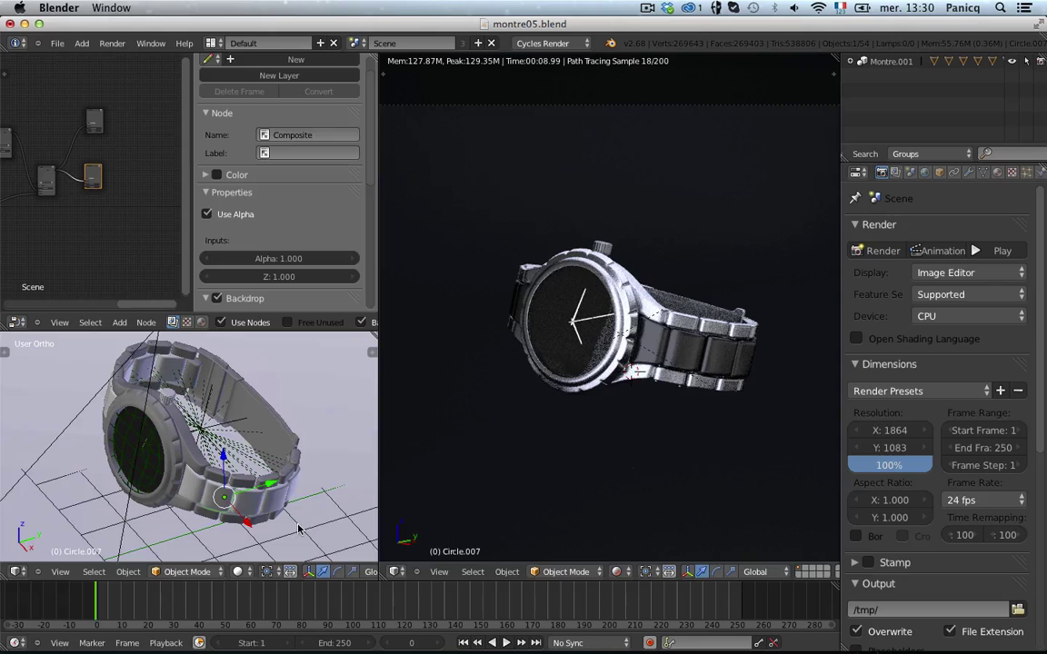
click(997, 173)
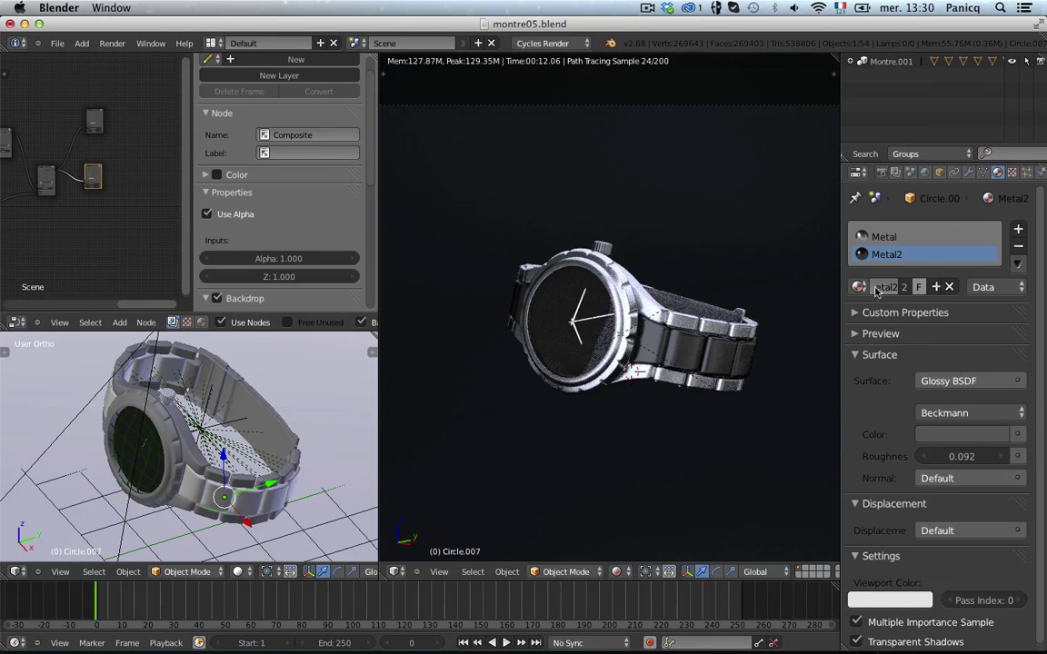
- Examine the scene's compositing node tree from its first nodes through to the Composite output
scroll(23, 205, up, 4)
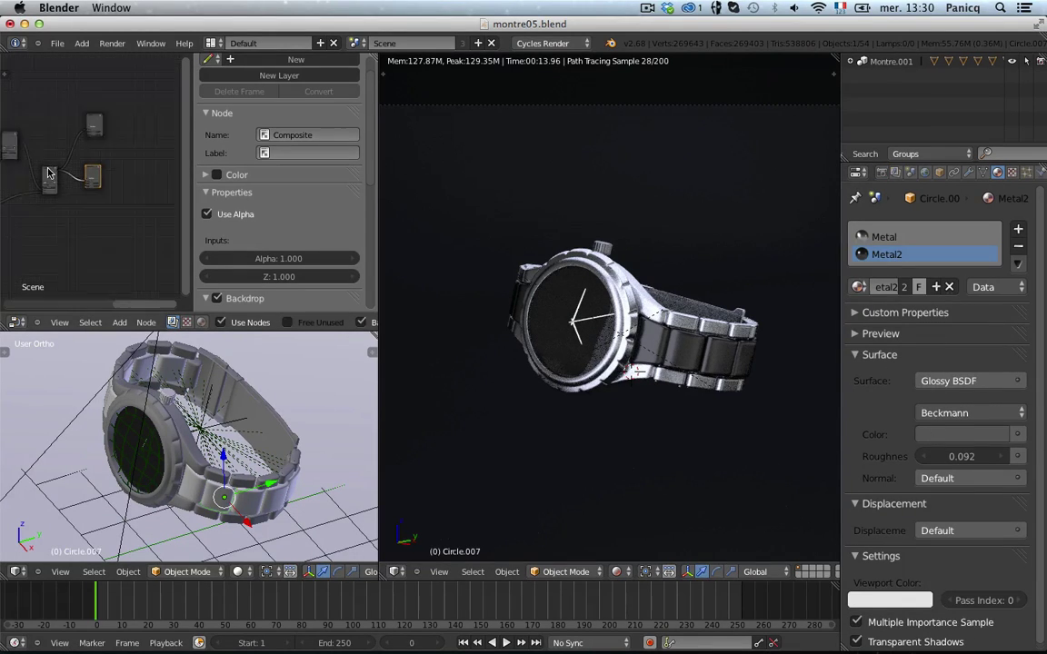
scroll(23, 207, up, 8)
scroll(14, 225, down, 6)
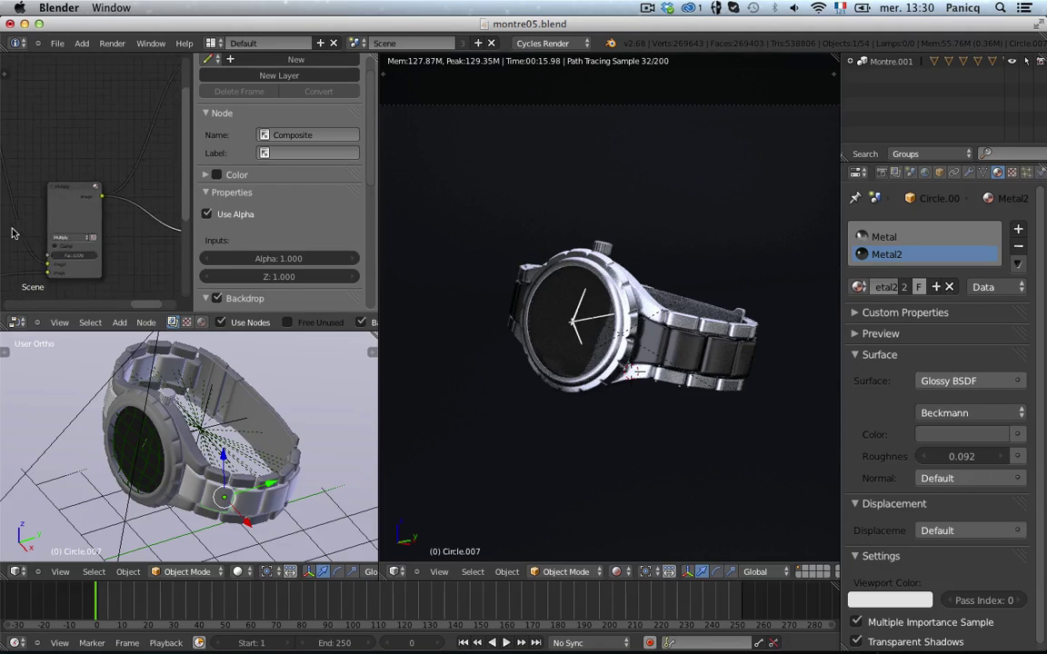
middle_drag(22, 210, 242, 139)
scroll(128, 184, down, 4)
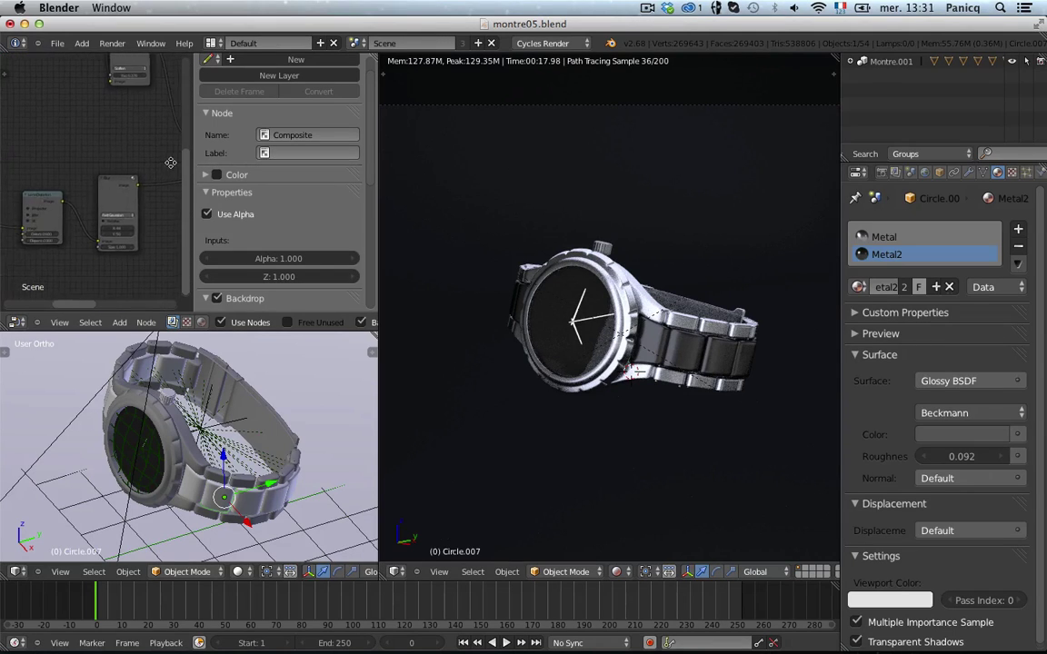
scroll(127, 184, down, 6)
middle_drag(124, 175, 16, 230)
scroll(121, 224, up, 3)
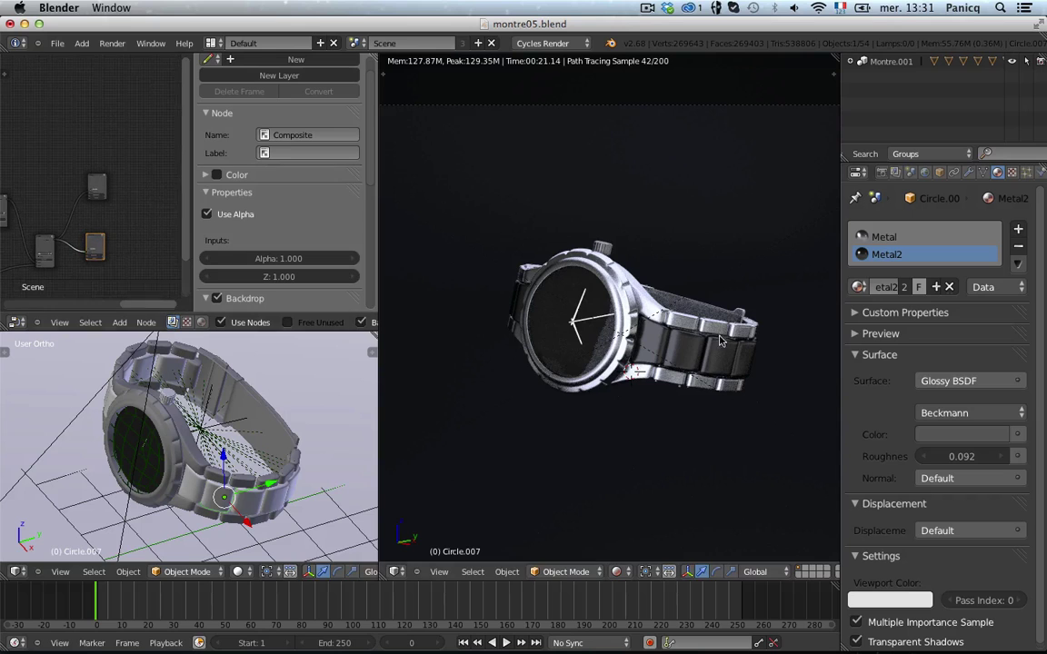
- Switch the node editor to material nodes and narrow its sidebar to reveal the strap link's Metal2 nodes
click(202, 323)
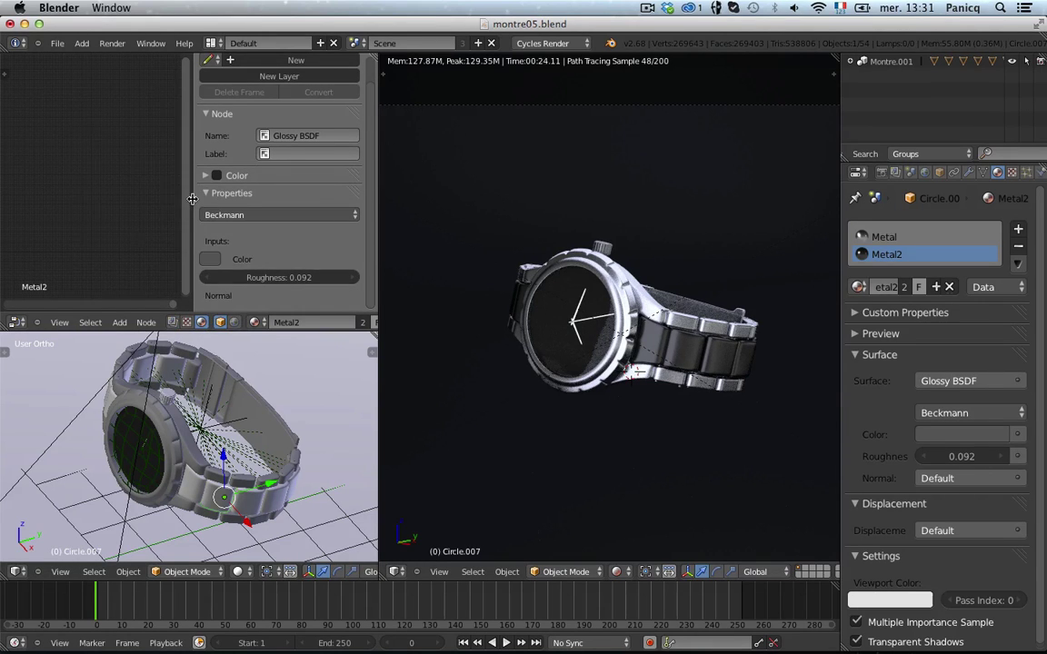
drag(193, 199, 332, 195)
middle_drag(69, 219, 209, 166)
scroll(194, 177, up, 7)
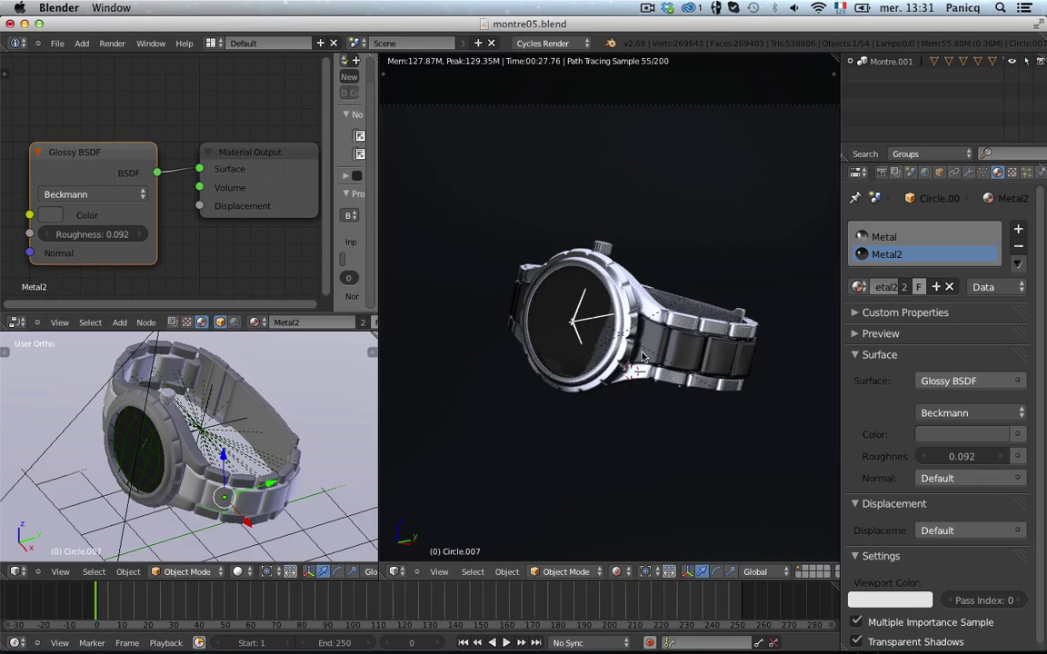
- Select the watch case to show its Metal material nodes, and hide the node editor's sidebar
right_click(643, 302)
scroll(89, 177, down, 6)
middle_drag(192, 208, 194, 237)
scroll(286, 193, down, 5)
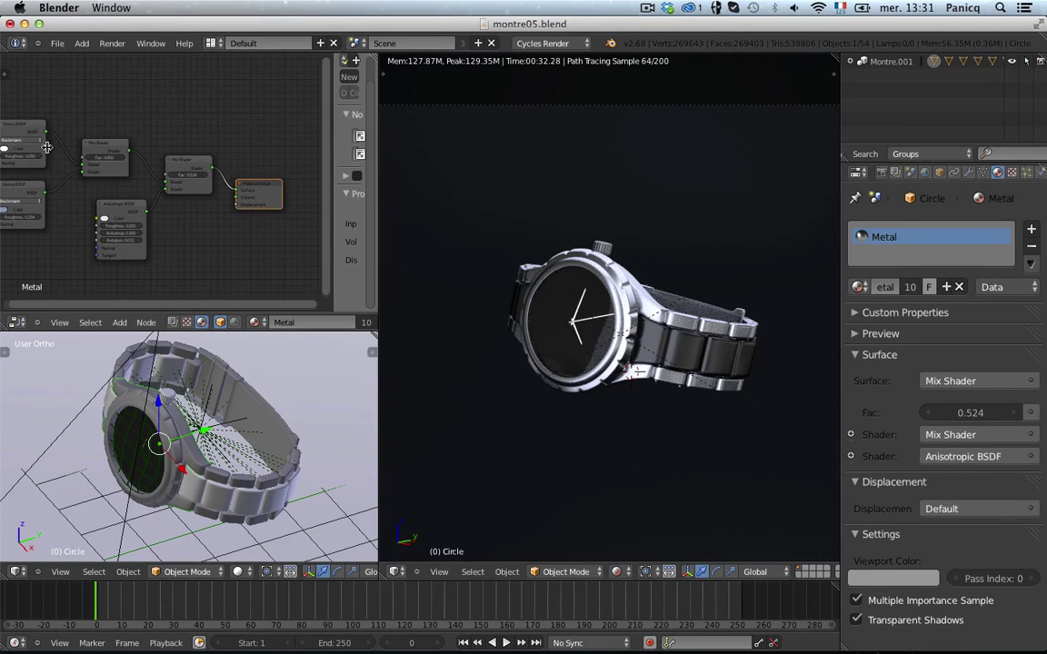
middle_drag(48, 148, 83, 136)
key(n)
key(n)
key(n)
- Box-select the two Glossy BSDF nodes and the Mix Shader that combines them
key(b)
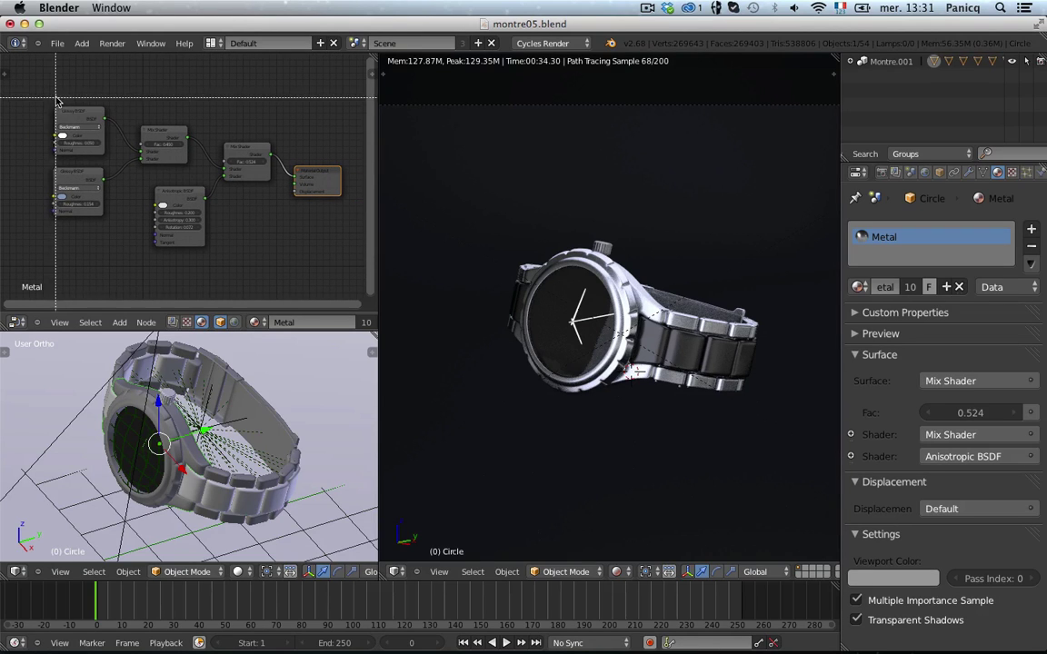
drag(57, 98, 146, 180)
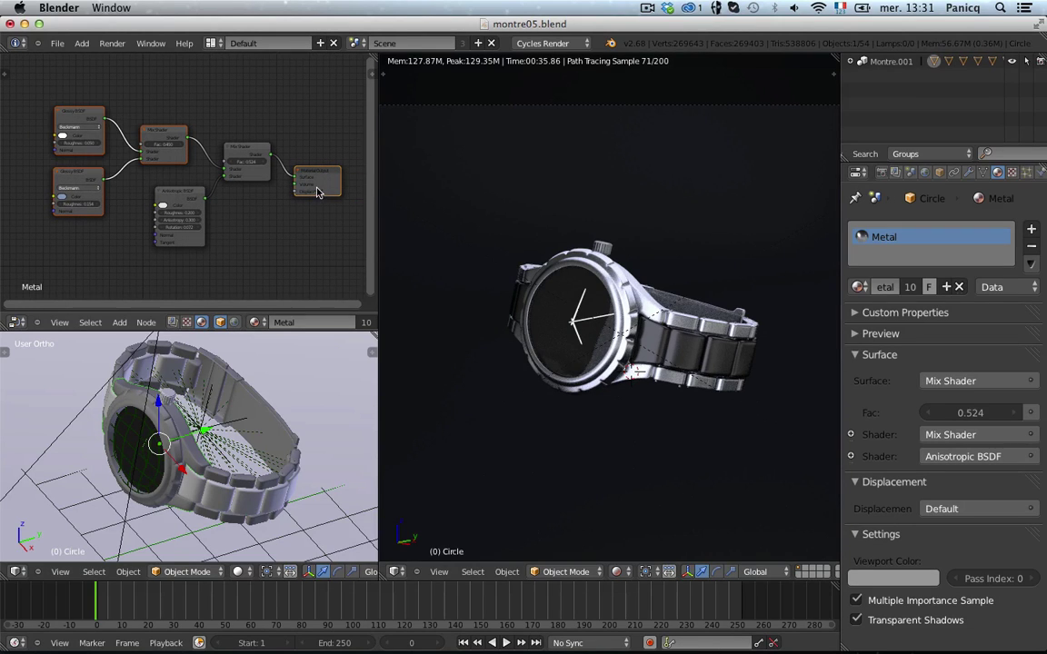
scroll(285, 196, up, 3)
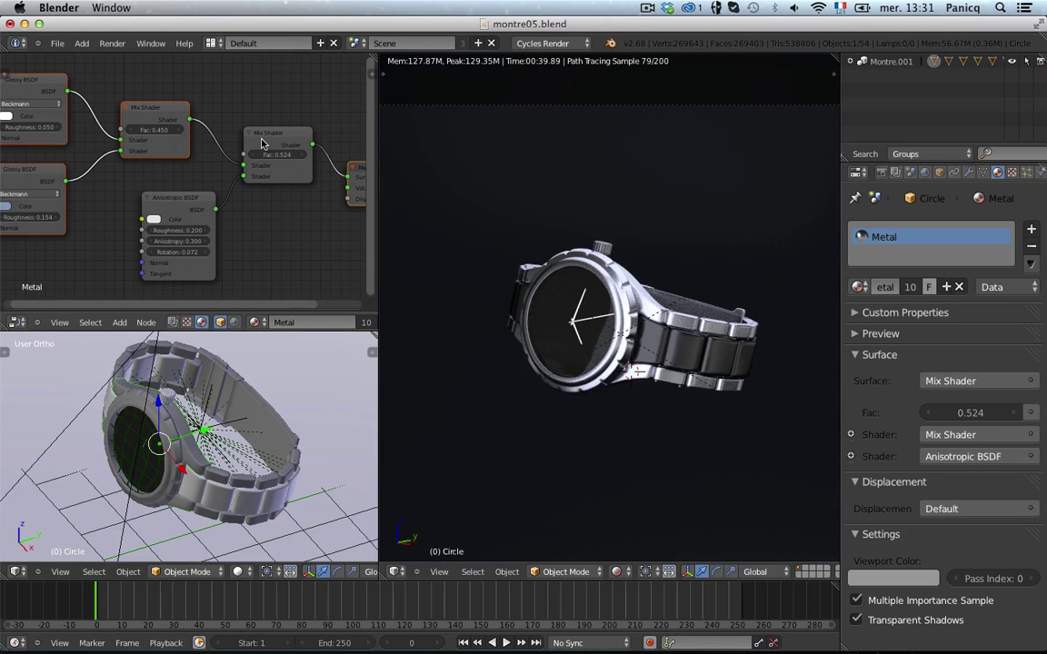
scroll(184, 208, up, 1)
- Select the Anisotropic BSDF node and look up the shader types available for adding
click(184, 207)
scroll(199, 187, up, 1)
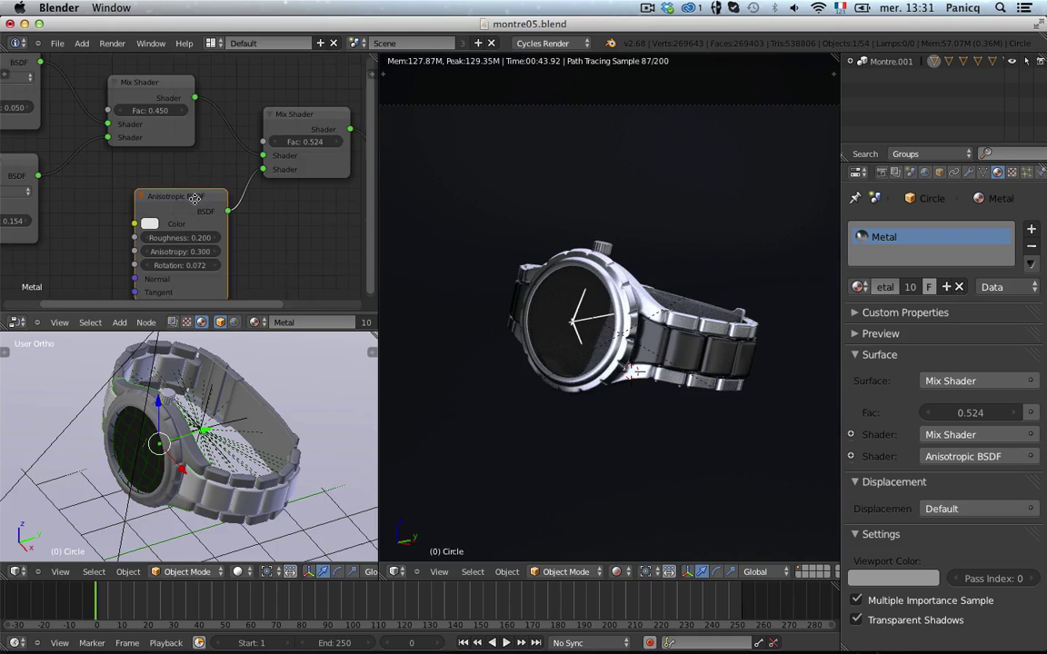
key(shift+a)
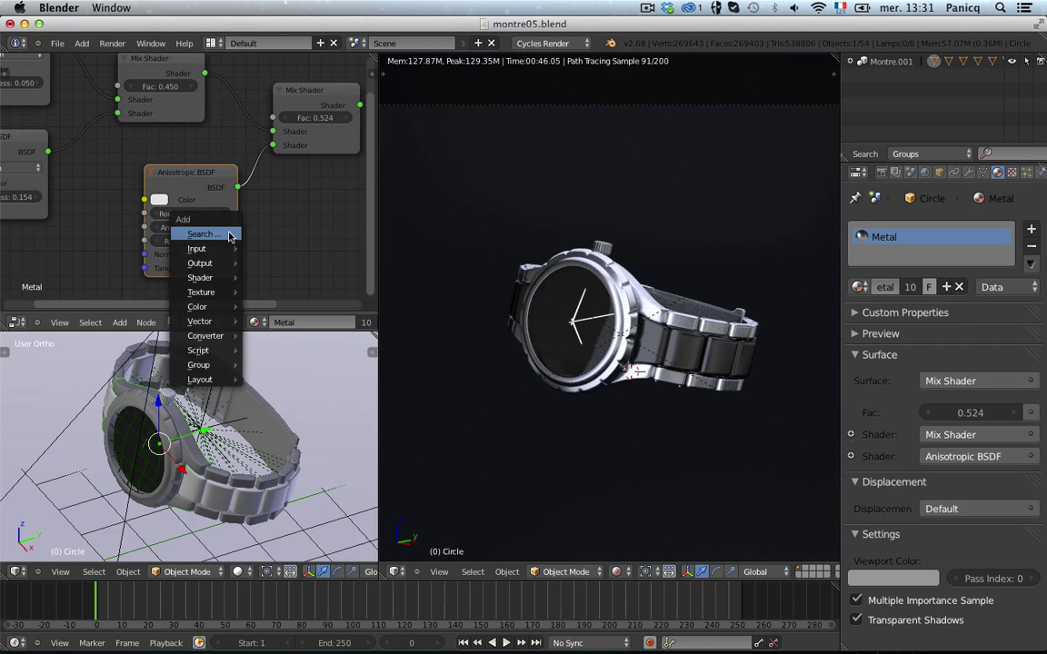
mouse_move(231, 279)
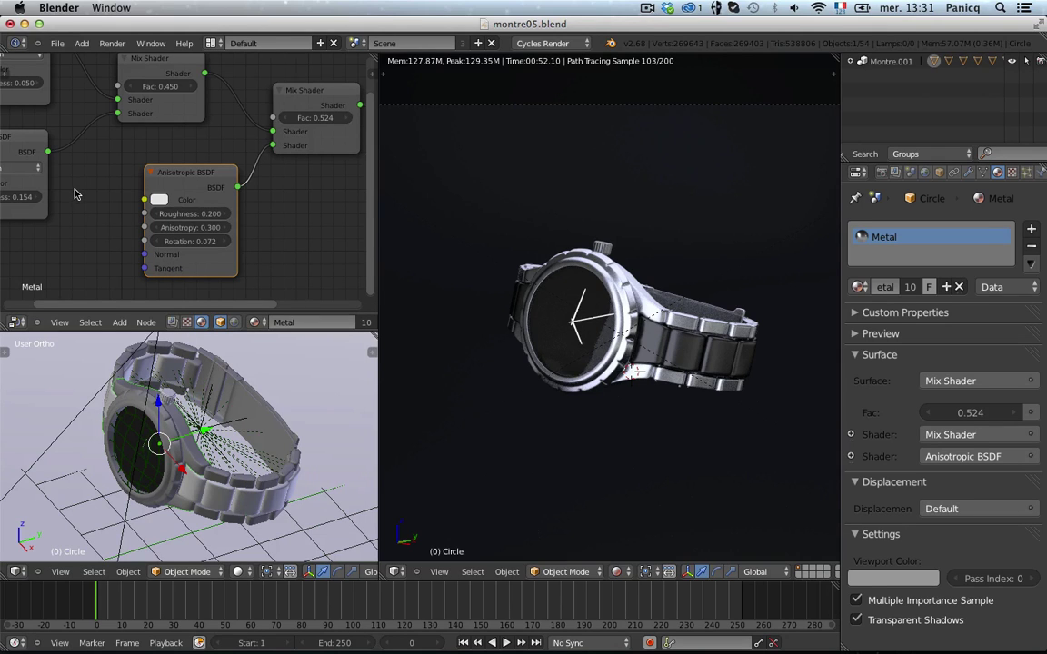
- Examine how the Anisotropic BSDF is mixed into the Metal material's output, and view the rendered watch
scroll(128, 208, down, 3)
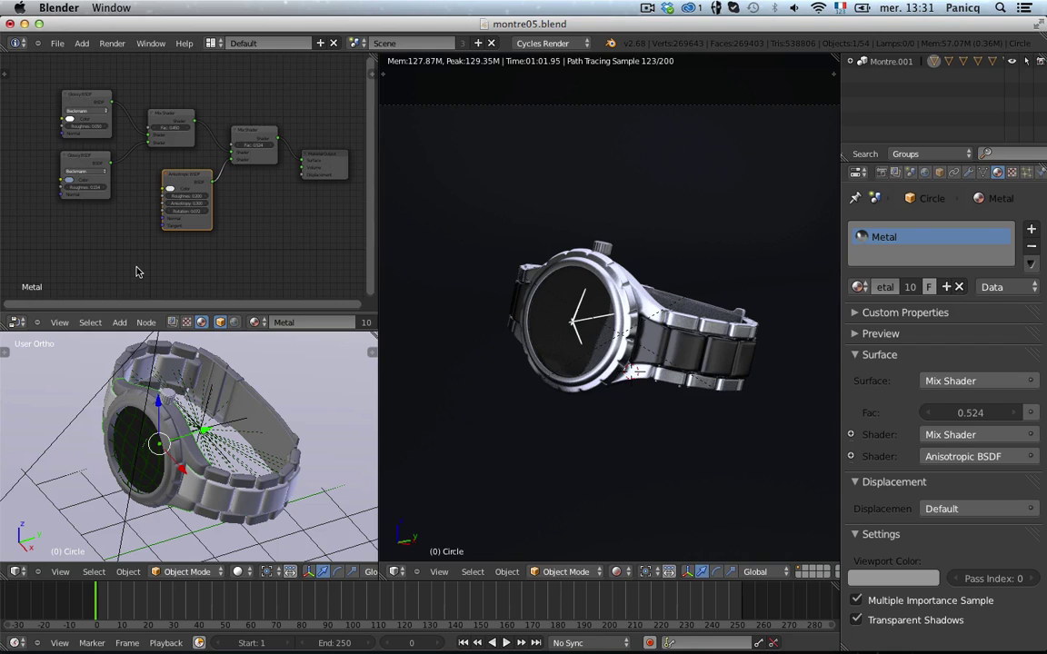
scroll(208, 137, up, 8)
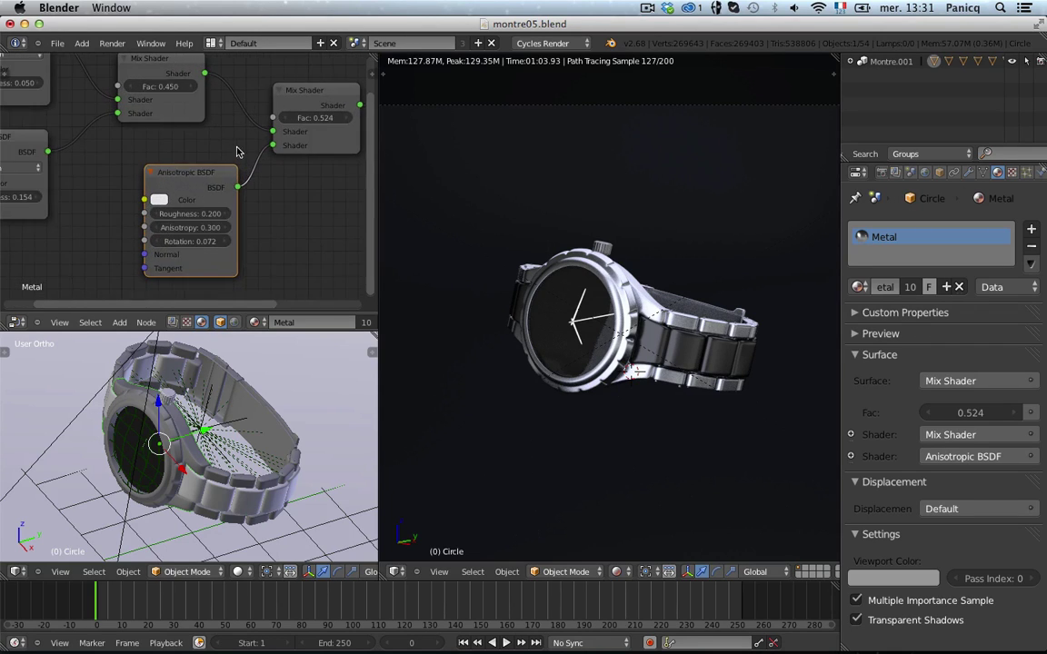
middle_drag(238, 152, 136, 141)
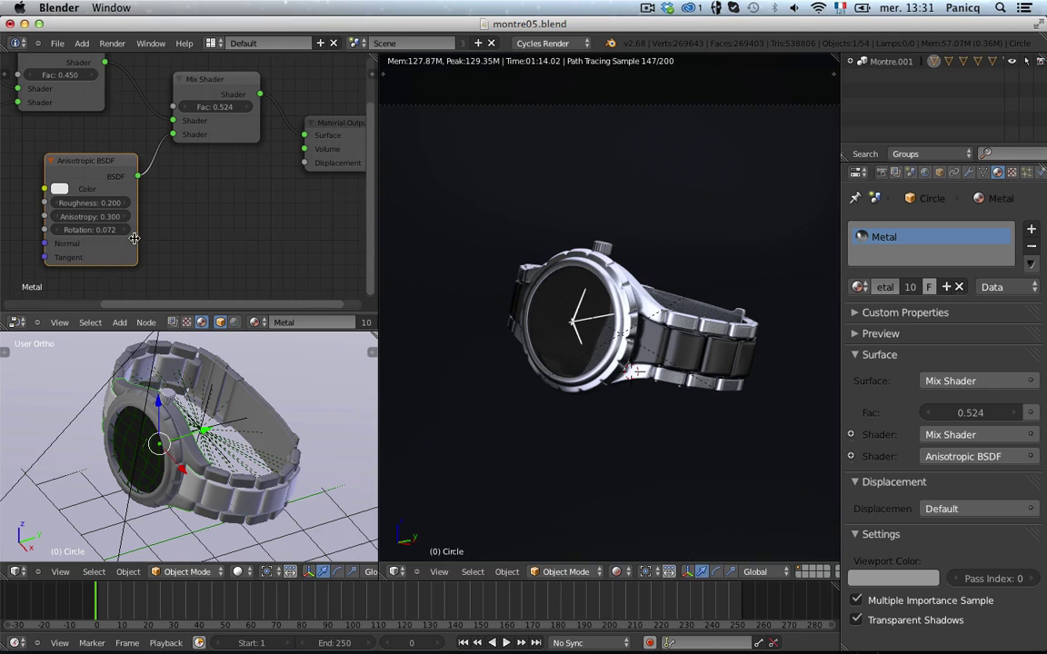
scroll(135, 238, down, 3)
scroll(135, 238, up, 2)
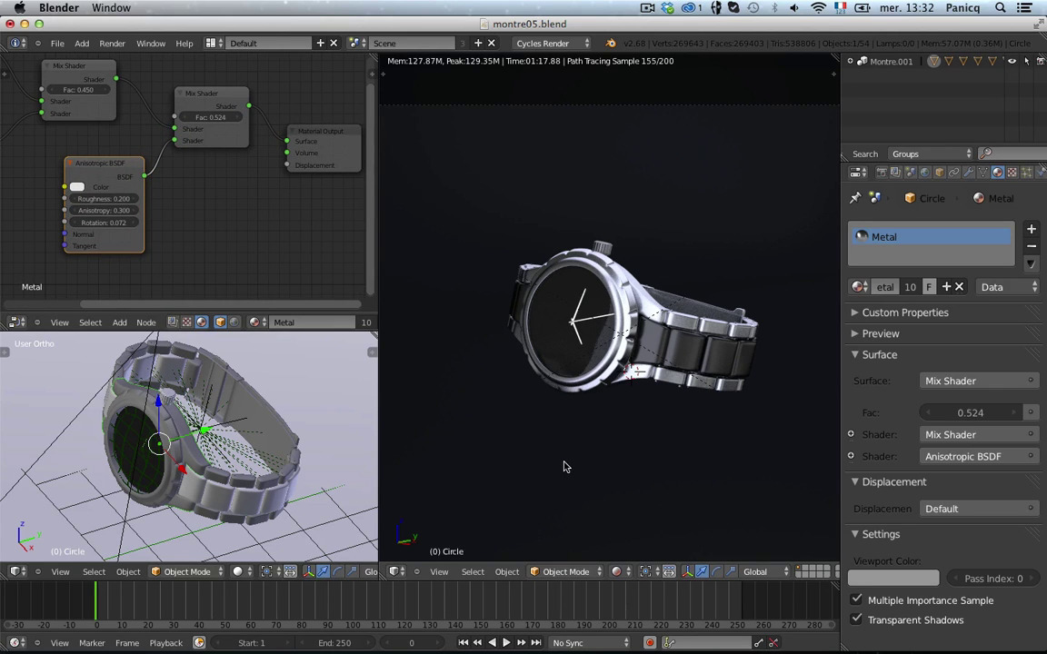
scroll(711, 273, down, 2)
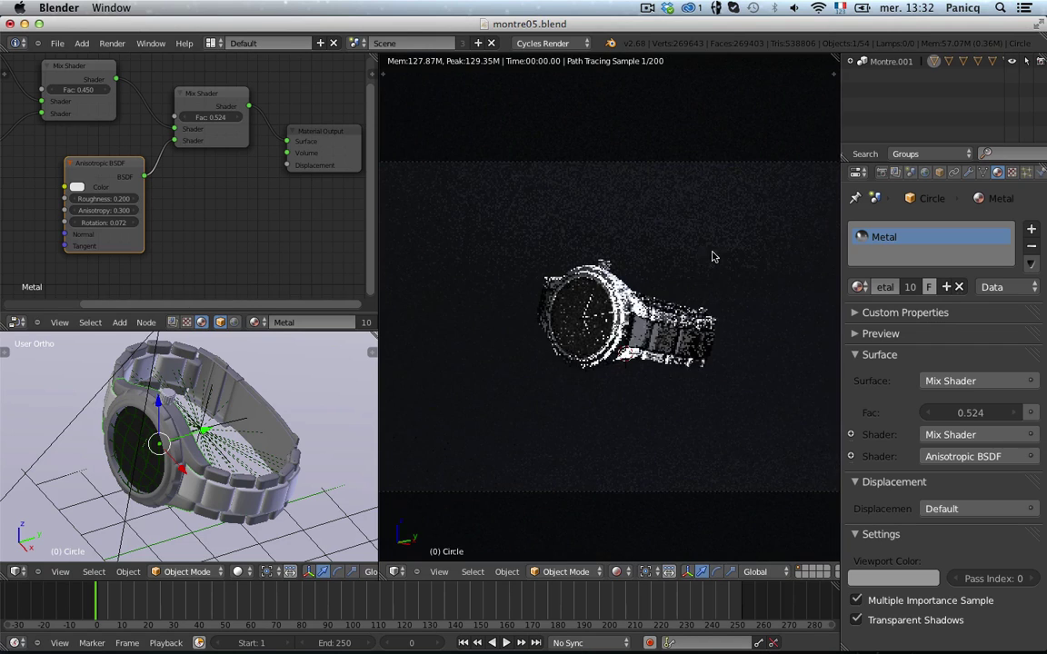
key(super+Tab)
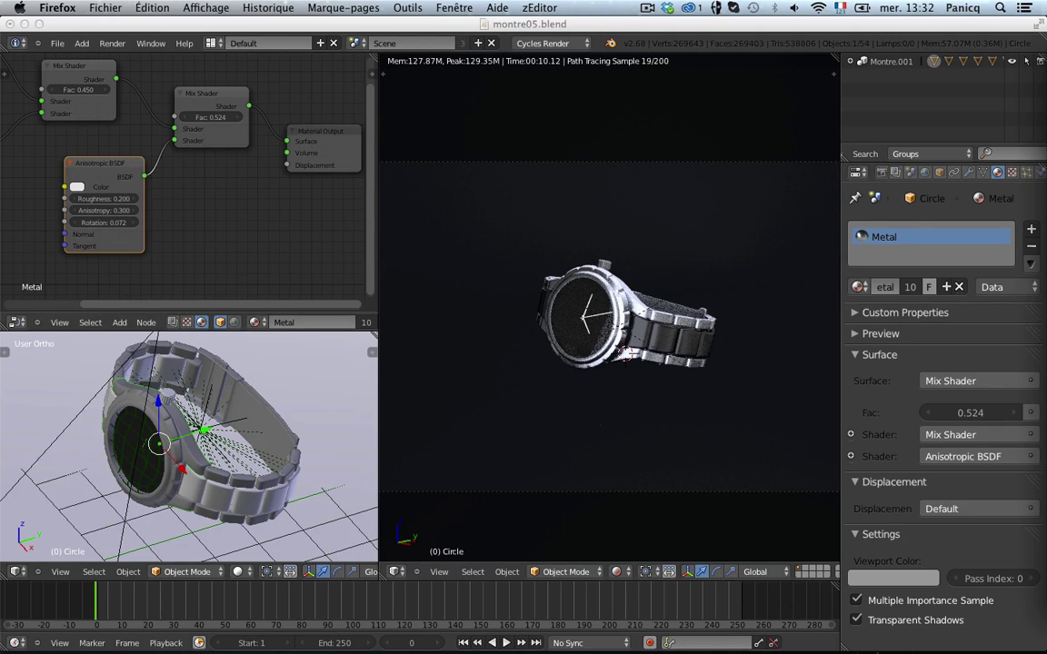
- Switch the rendered camera viewport to Solid shading
click(616, 572)
click(627, 524)
scroll(588, 357, up, 3)
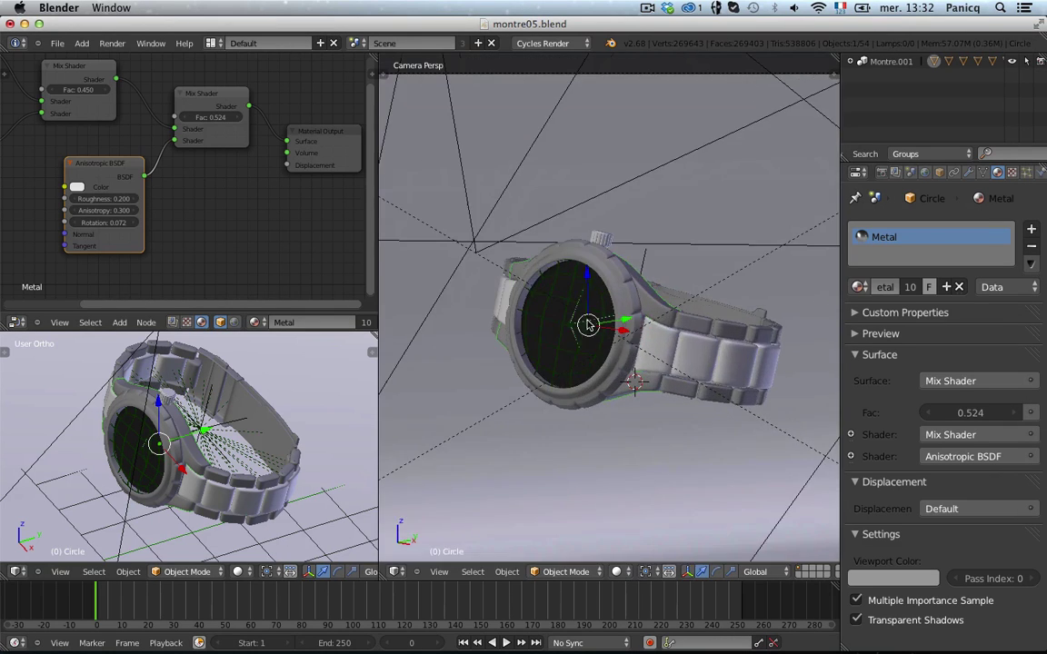
scroll(448, 373, down, 4)
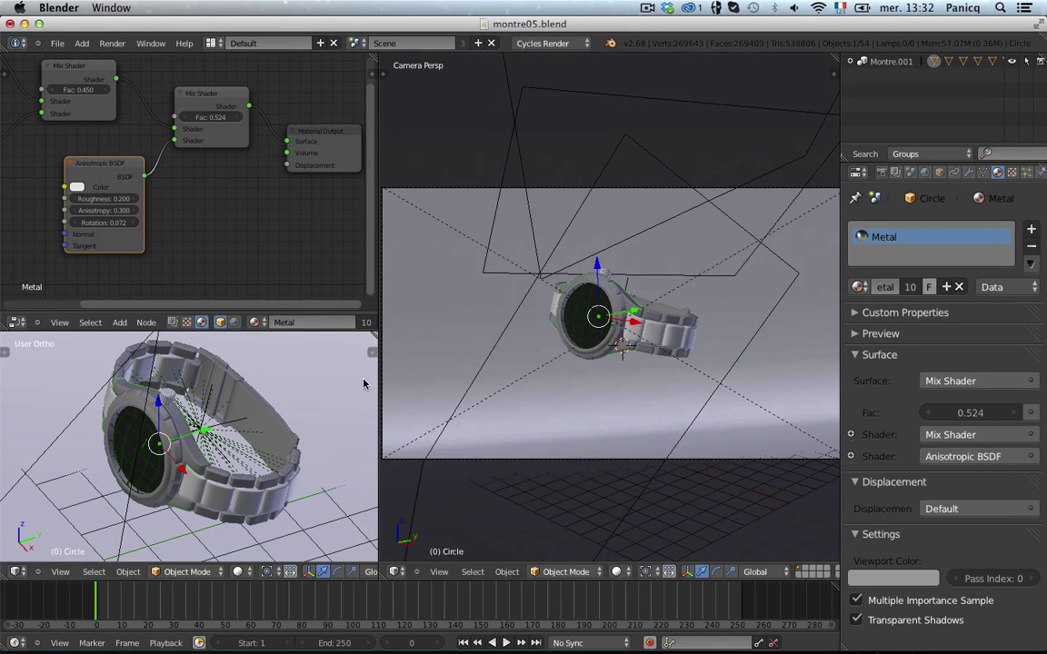
- Join the small viewport and the node editor areas into the camera viewport, leaving one large 3D view
right_click(349, 337)
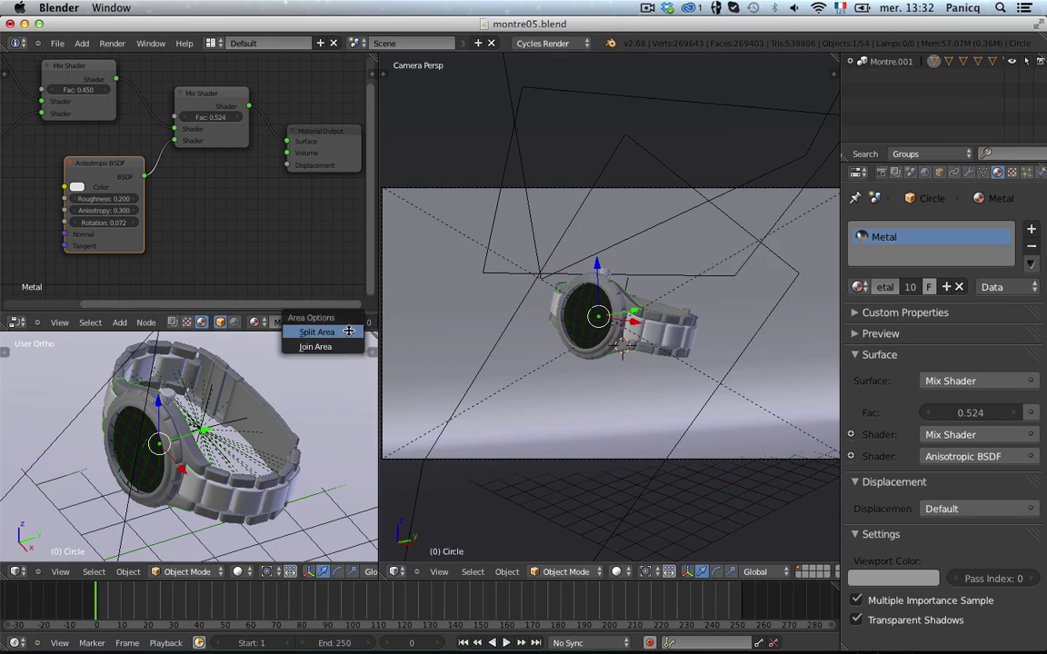
click(338, 348)
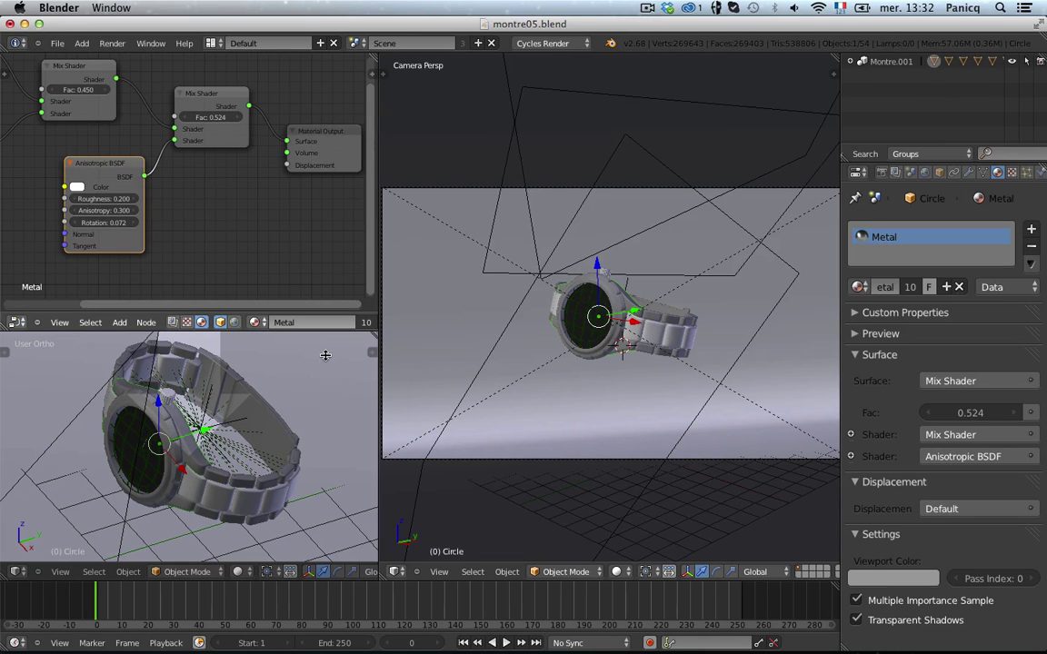
click(325, 355)
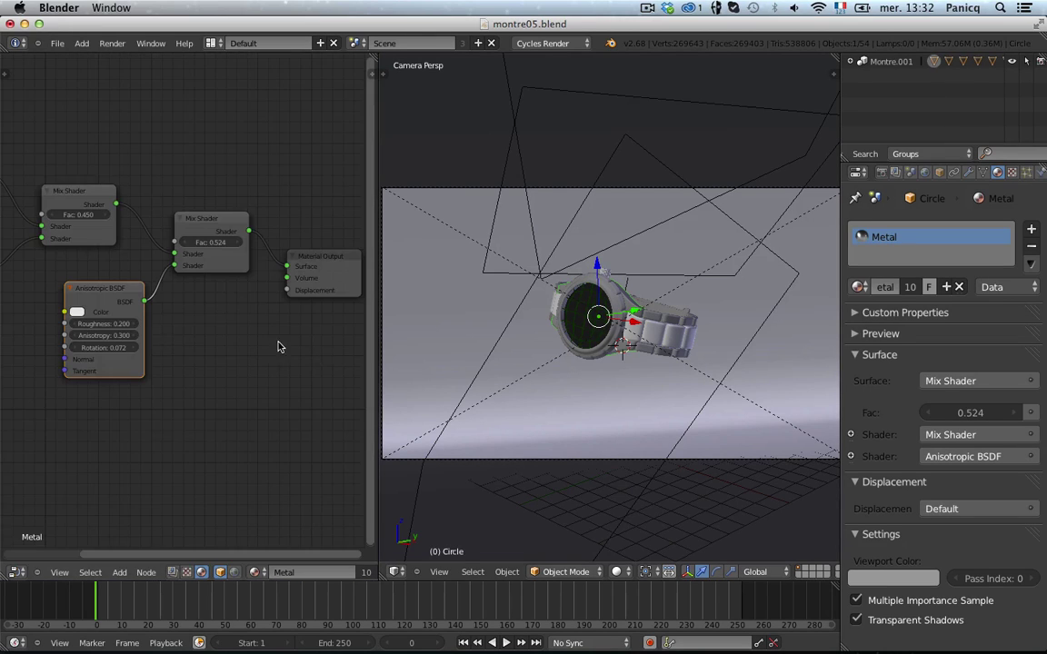
right_click(377, 444)
click(363, 444)
click(275, 397)
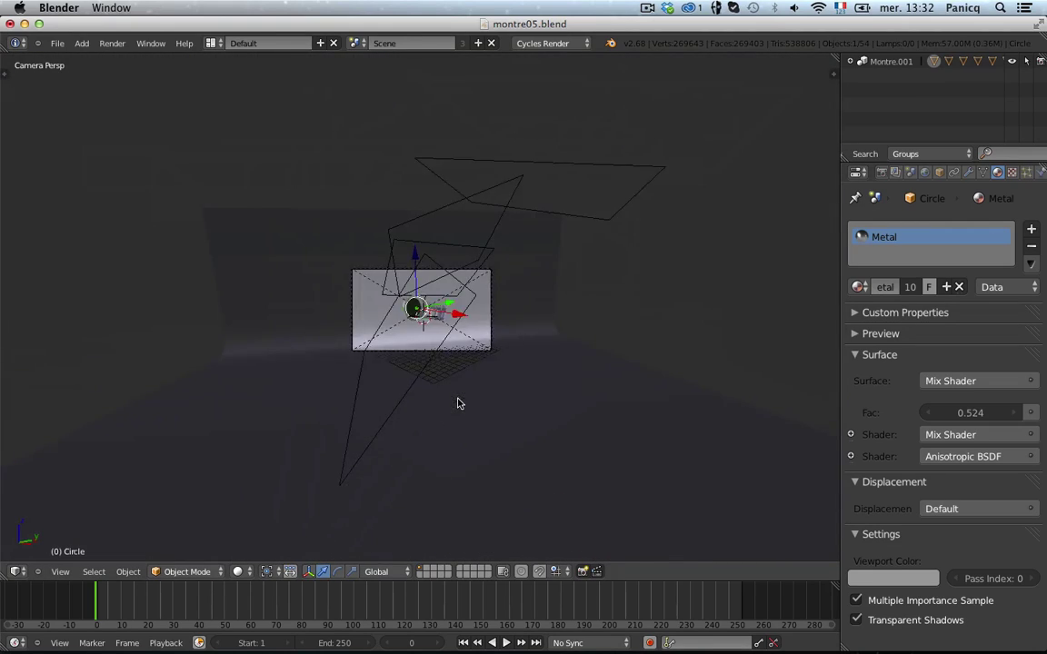
- Set the 3D view to front orthographic and deselect all objects
scroll(463, 420, up, 5)
key(KP_7)
key(KP_5)
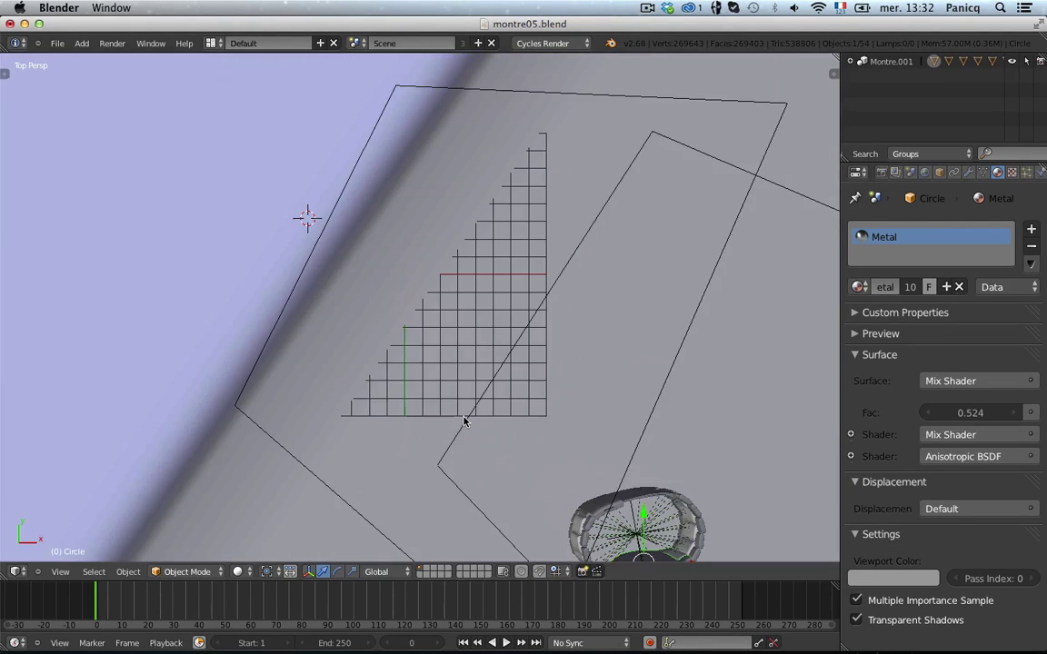
key(KP_1)
key(KP_5)
key(a)
scroll(464, 421, down, 5)
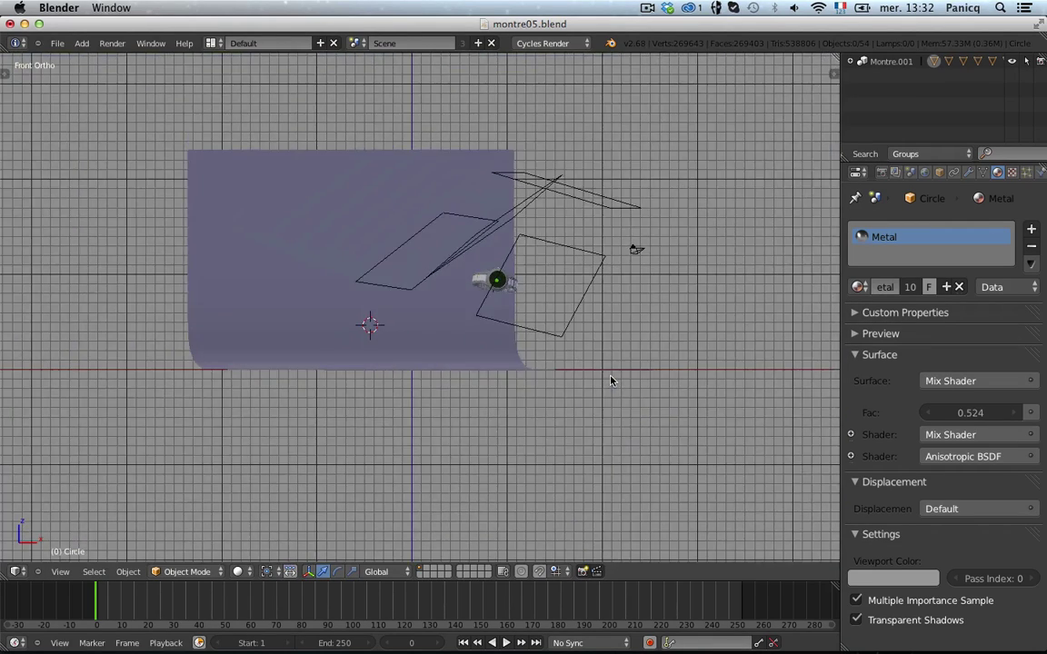
- Rotate the entire scene in top view until the backdrop's edges line up with the X and Y axes, and deselect everything
key(a)
key(KP_7)
scroll(612, 381, down, 5)
scroll(630, 381, up, 4)
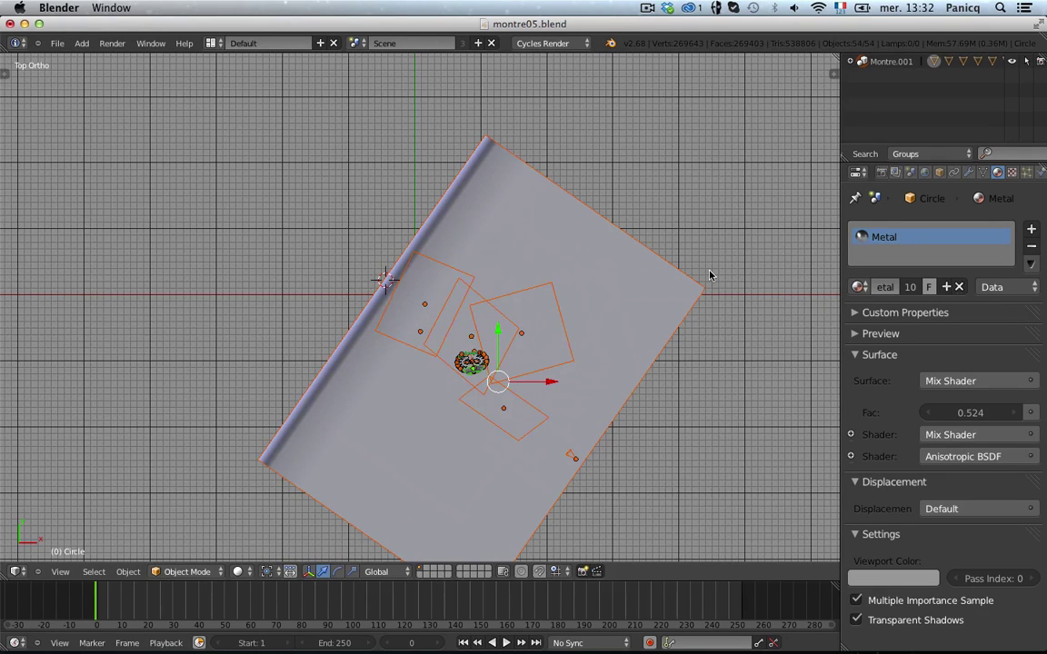
key(r)
click(688, 480)
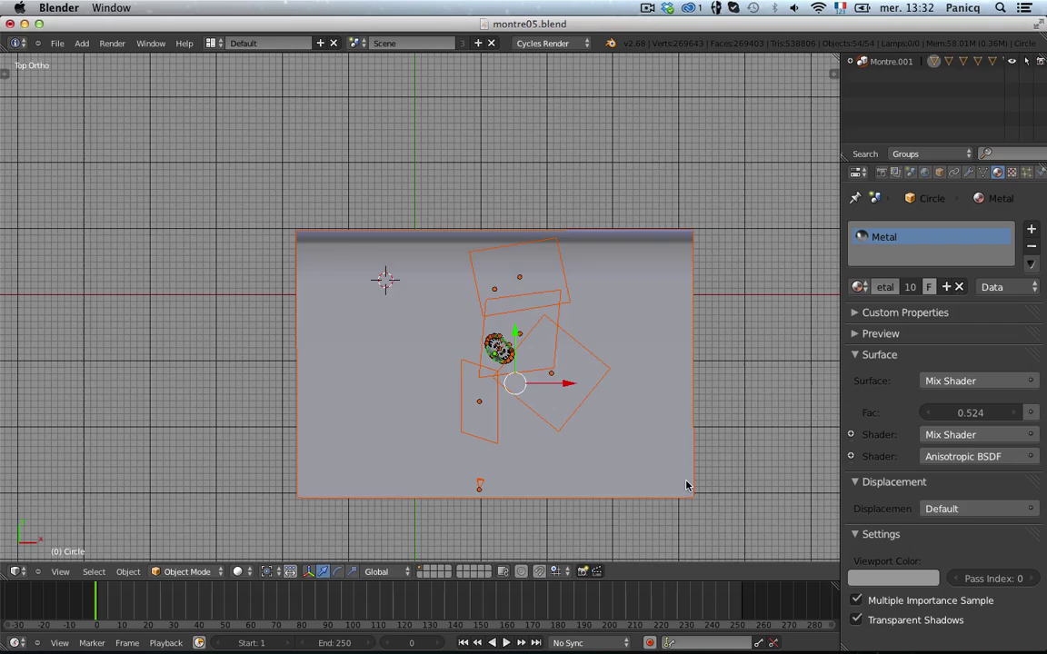
key(a)
- Add a cube mesh near the watch in top view and scale it up uniformly
middle_drag(688, 480, 687, 481)
key(KP_0)
key(KP_7)
key(a)
key(a)
scroll(437, 343, up, 3)
key(shift+a)
mouse_move(440, 340)
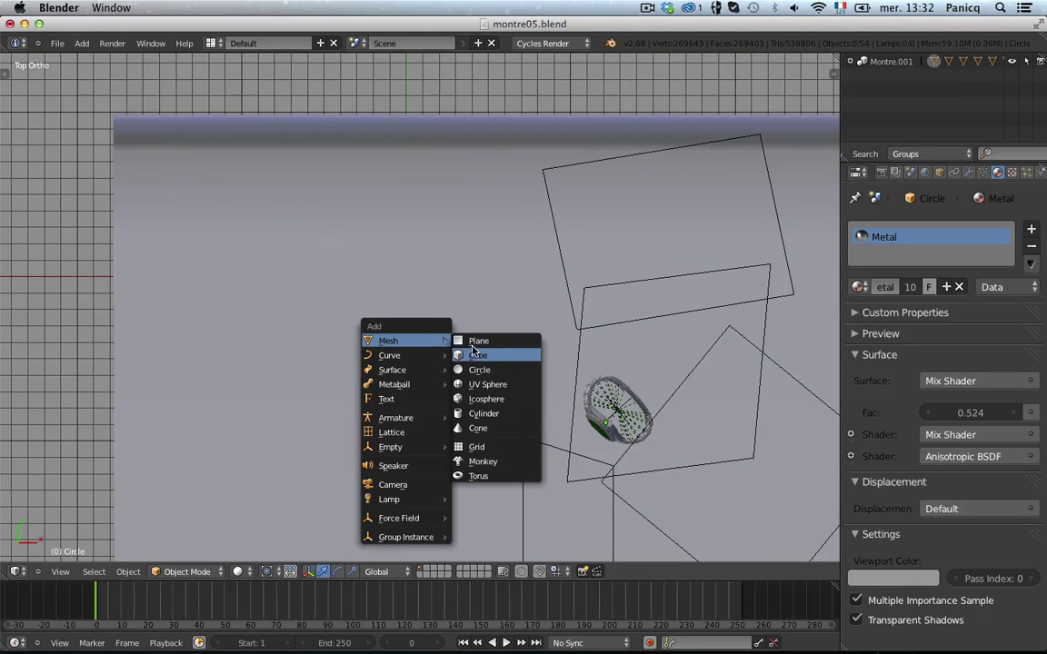
click(473, 352)
key(s)
click(573, 340)
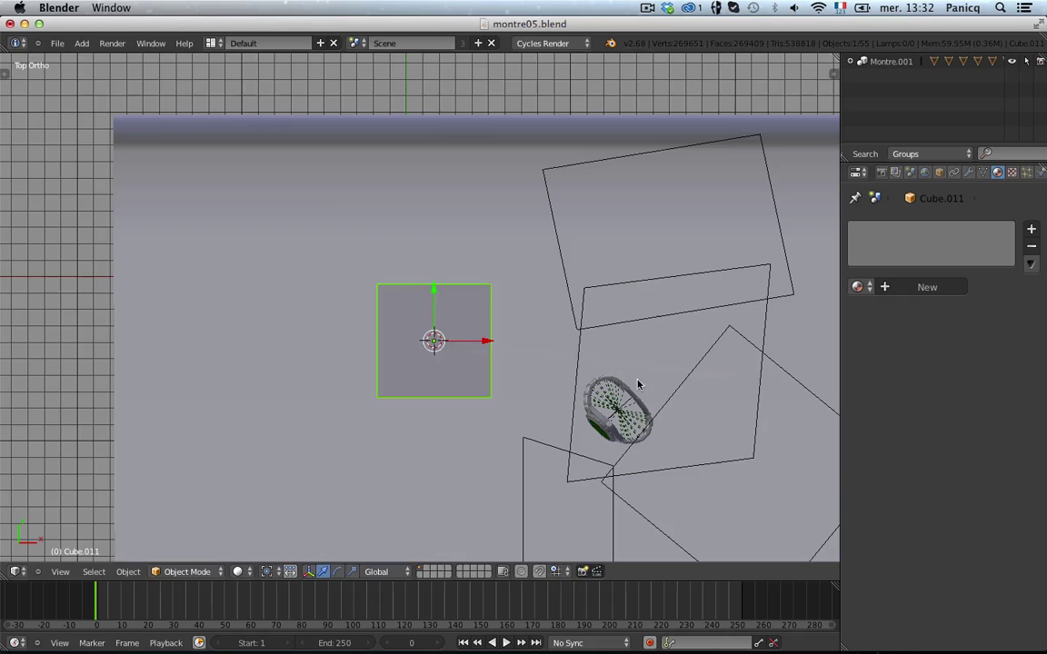
- Lower the cube in front view onto the backdrop's floor and stretch it along X to about three times its width
middle_drag(573, 341, 567, 377)
key(KP_1)
key(g)
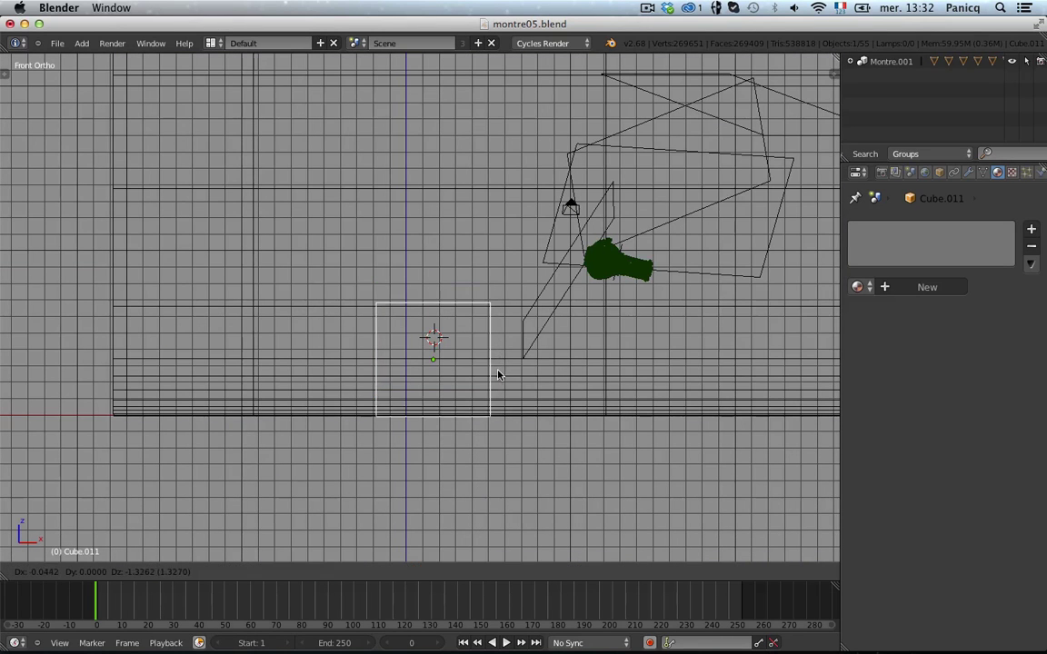
click(498, 373)
key(s)
key(x)
click(621, 422)
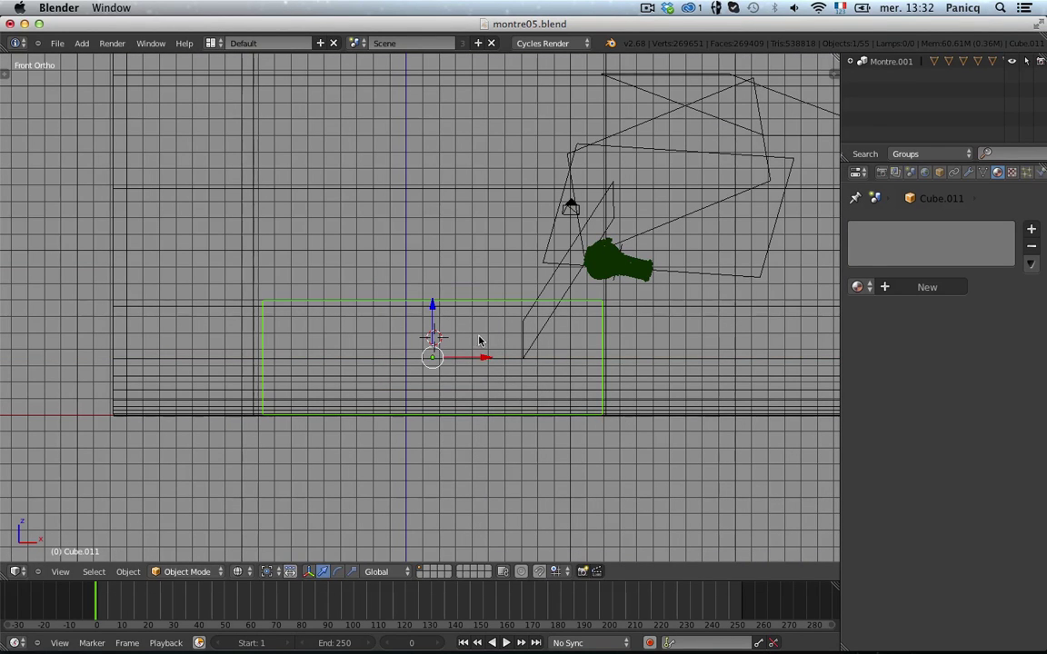
- Move the box under the watch in front view and stretch it along Z so its upper face meets the watch
key(g)
click(624, 379)
key(s)
key(z)
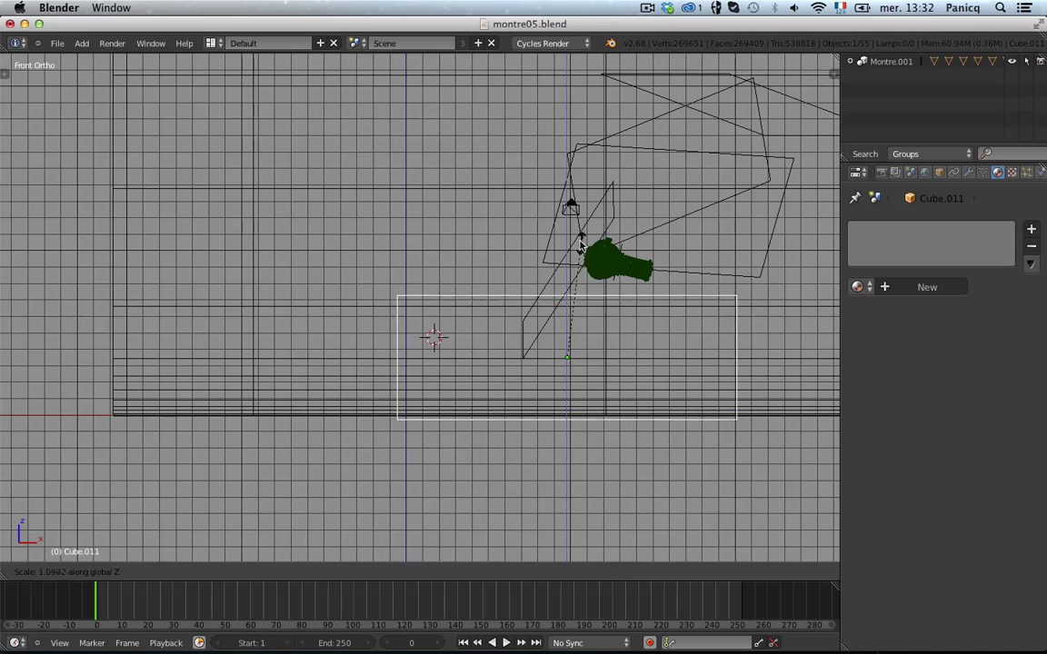
click(582, 229)
key(g)
click(602, 248)
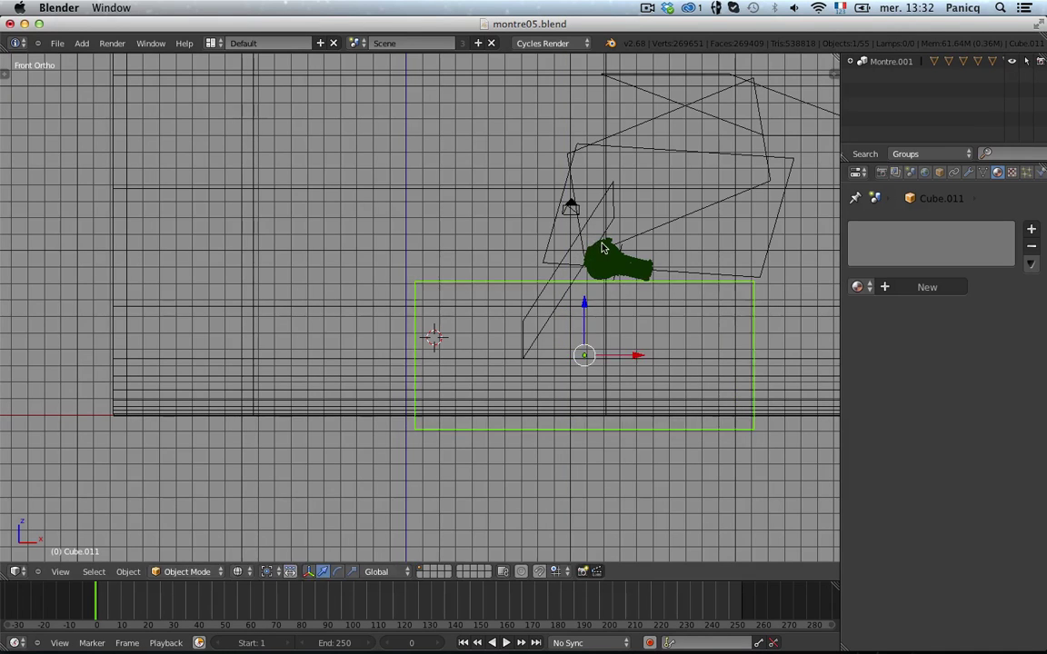
- Widen the box along Y in solid view and center it beneath the watch in top view
key(z)
scroll(613, 337, down, 2)
middle_drag(603, 255, 576, 324)
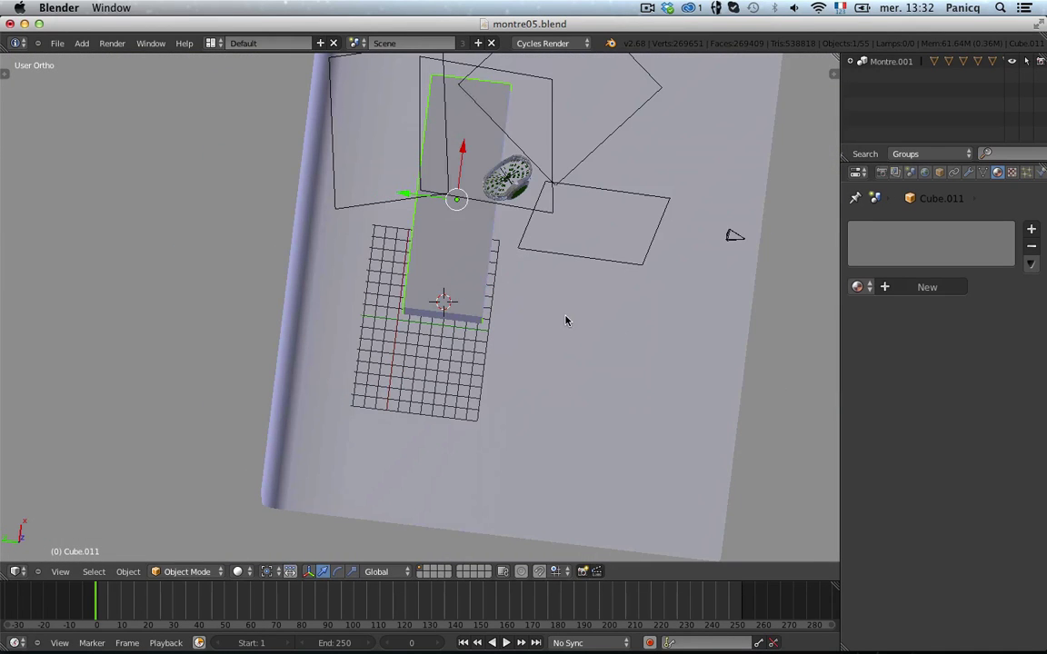
key(s)
key(y)
click(771, 338)
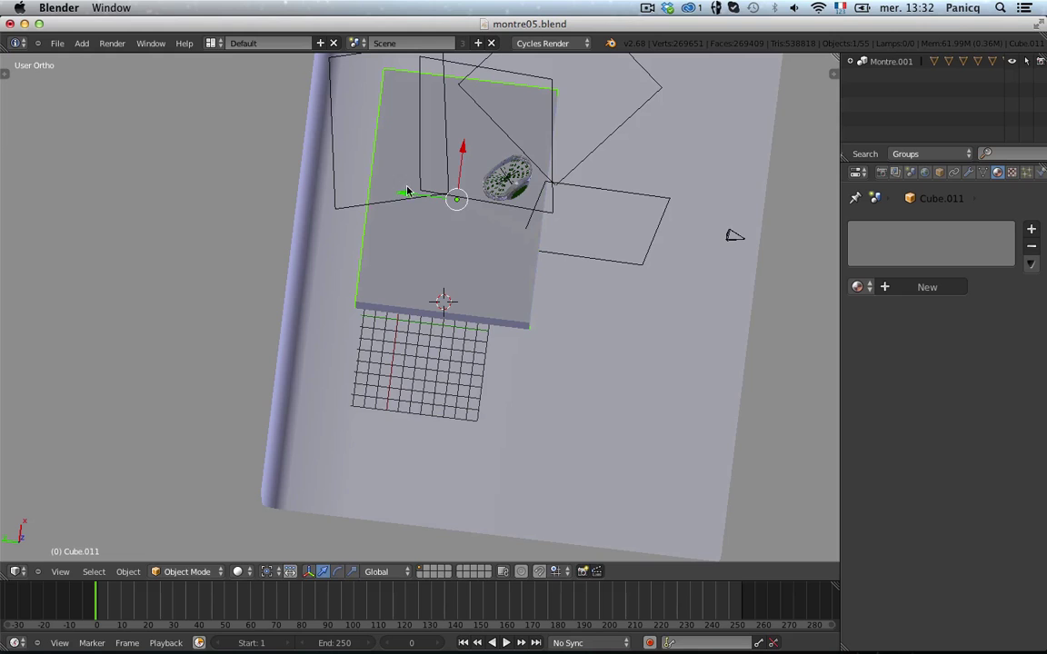
middle_drag(407, 191, 461, 205)
key(KP_7)
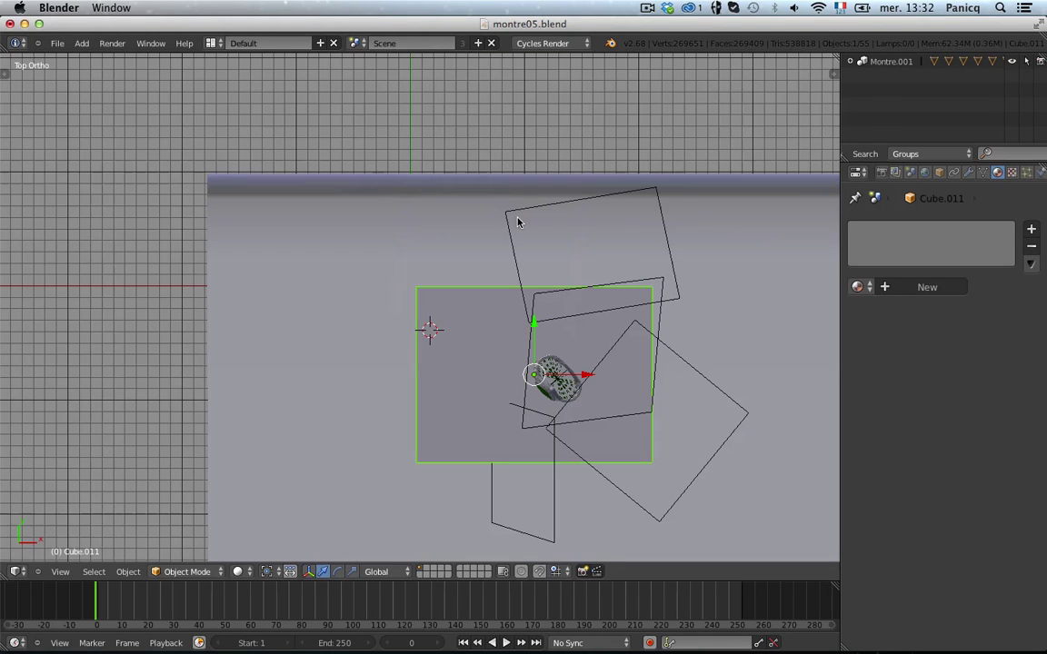
key(g)
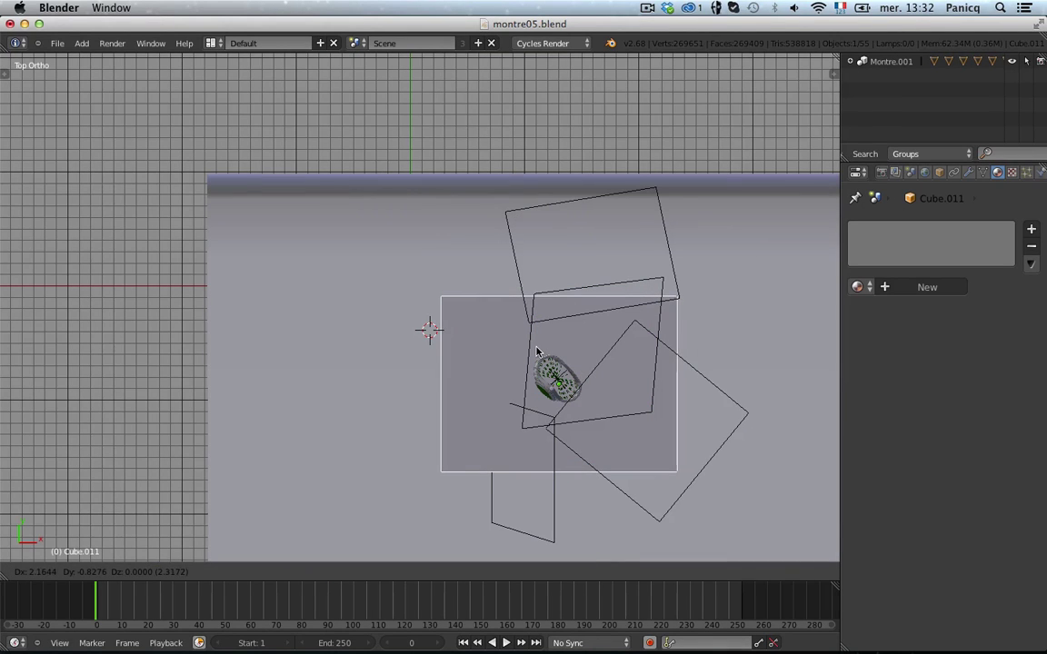
click(535, 348)
- Select the Empty controlling the watch and slightly adjust its rotation and position so the watch rests on the box, and deselect it
key(a)
key(KP_1)
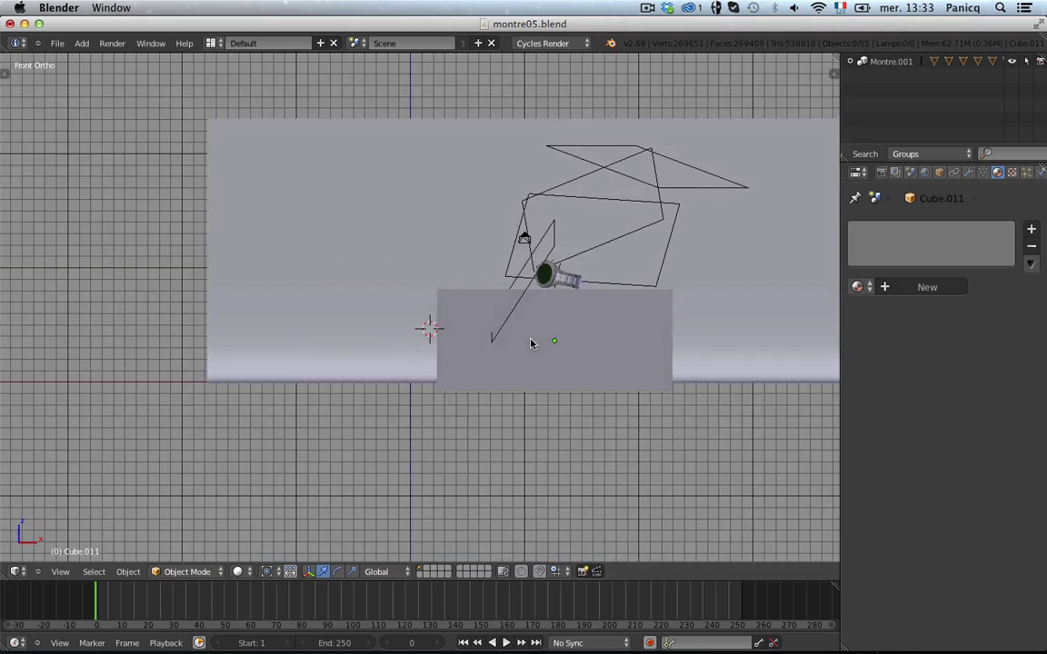
scroll(546, 333, up, 6)
right_click(626, 311)
scroll(638, 312, down, 4)
shift+middle_drag(641, 330, 524, 347)
scroll(545, 338, up, 7)
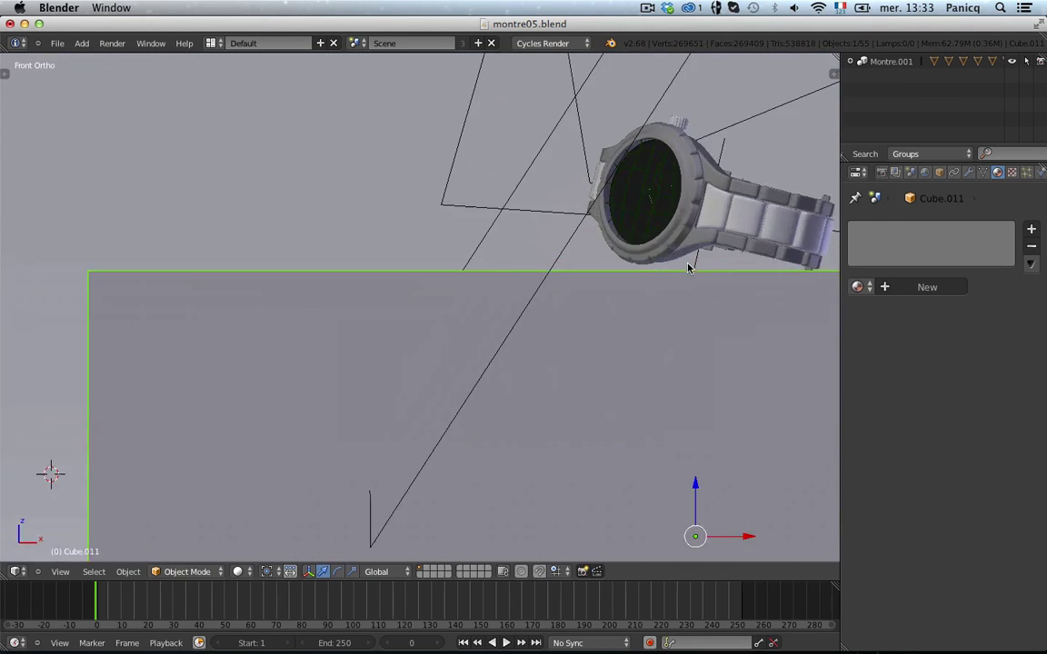
scroll(448, 320, up, 1)
shift+middle_drag(695, 277, 440, 319)
key(z)
right_click(478, 159)
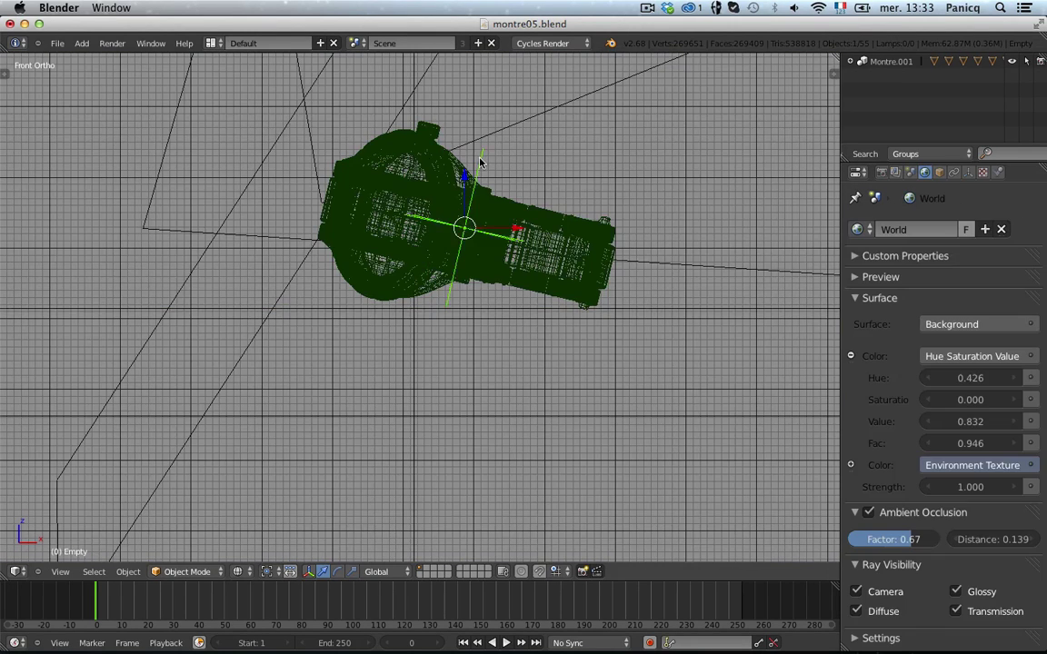
key(z)
key(r)
click(616, 388)
key(g)
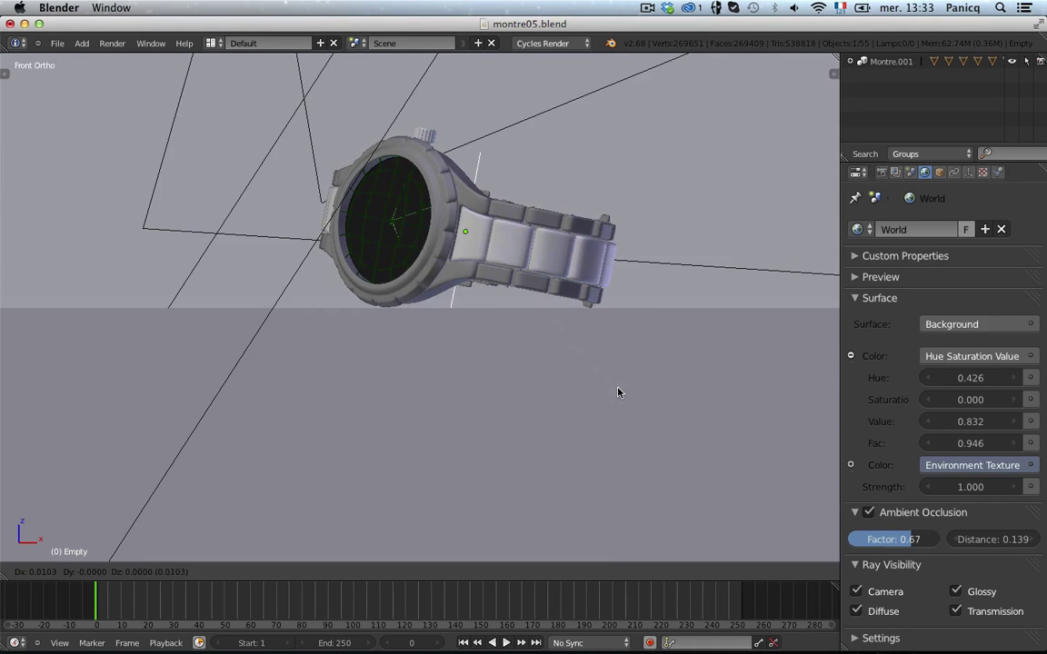
click(617, 393)
key(a)
- Select the box under the watch and scale it down along X and Y only, keeping its height, to form a narrower pedestal
scroll(617, 392, down, 8)
middle_drag(579, 327, 543, 430)
key(KP_0)
scroll(548, 434, down, 5)
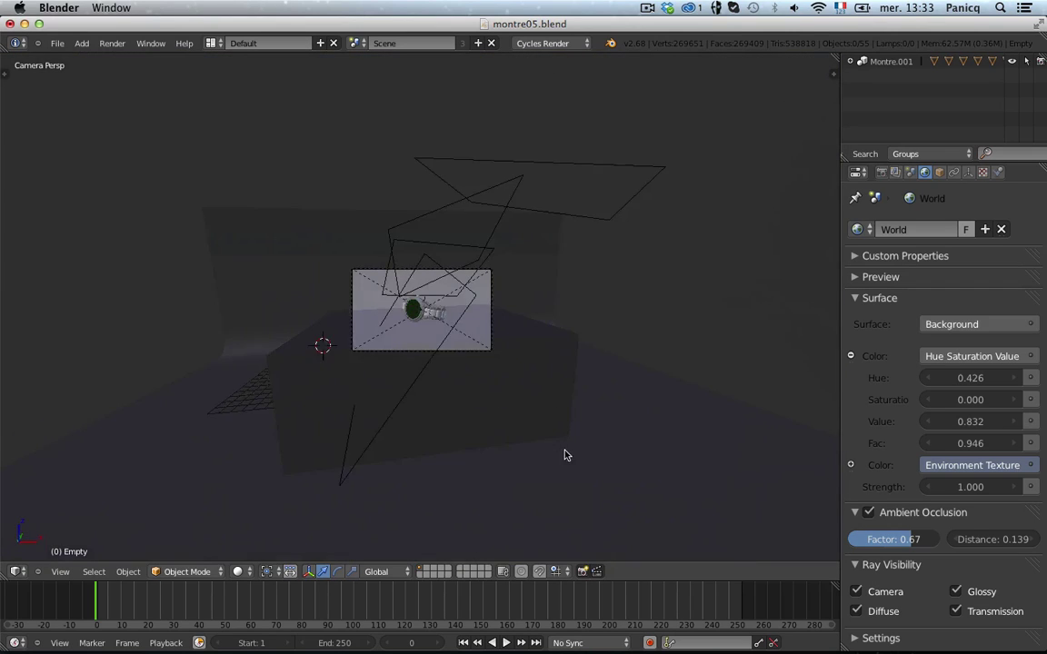
scroll(562, 456, up, 2)
right_click(532, 486)
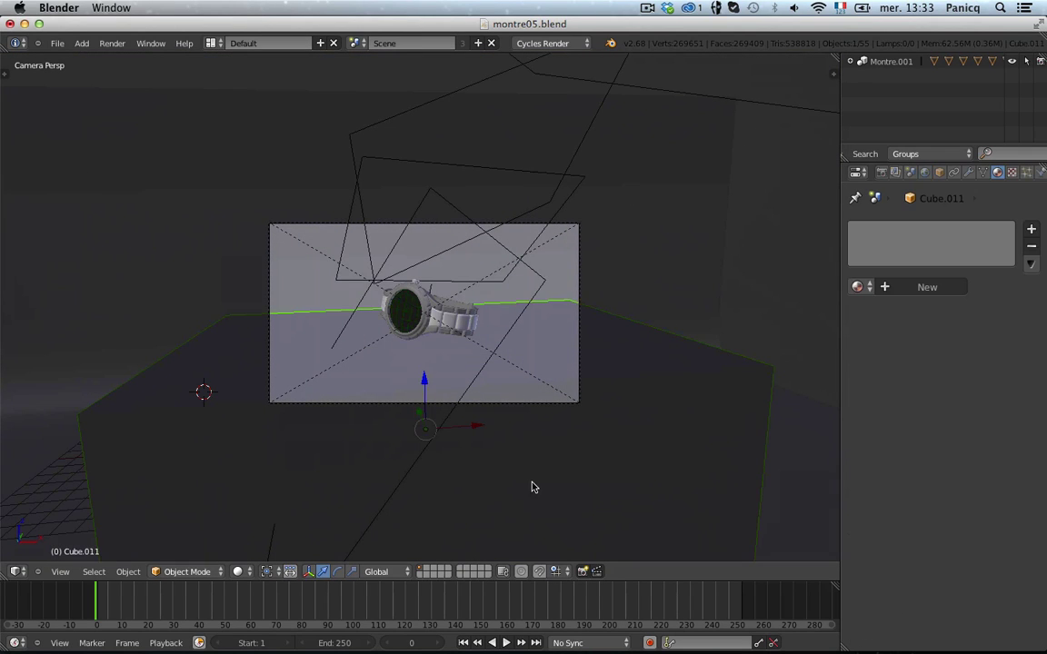
key(KP_7)
scroll(522, 495, down, 1)
middle_drag(385, 417, 441, 270)
scroll(627, 437, up, 2)
shift+middle_drag(627, 438, 541, 392)
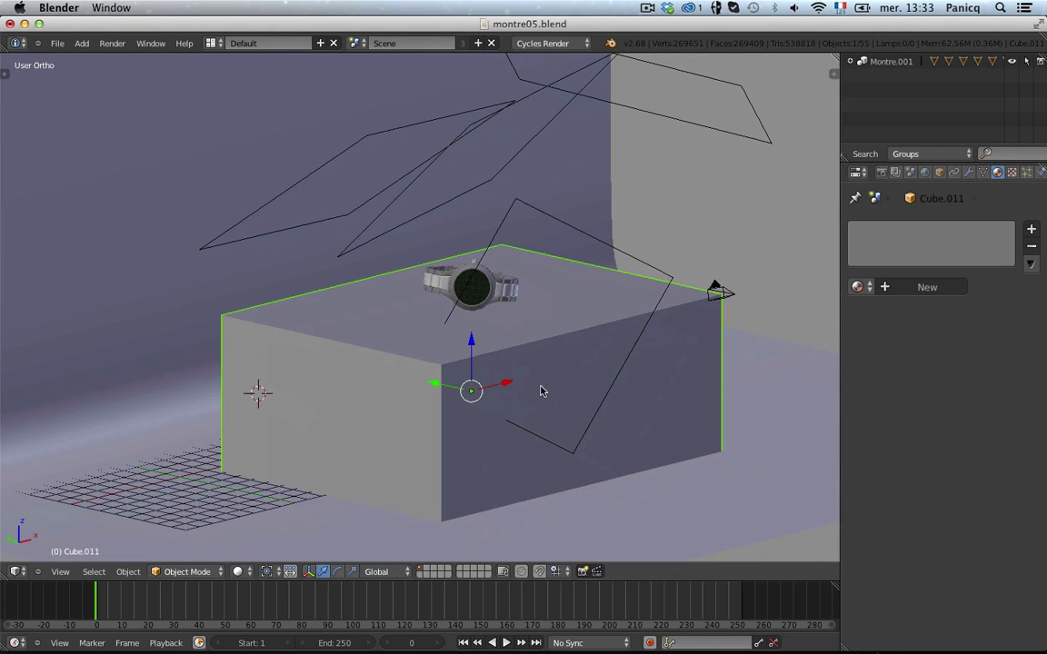
key(s)
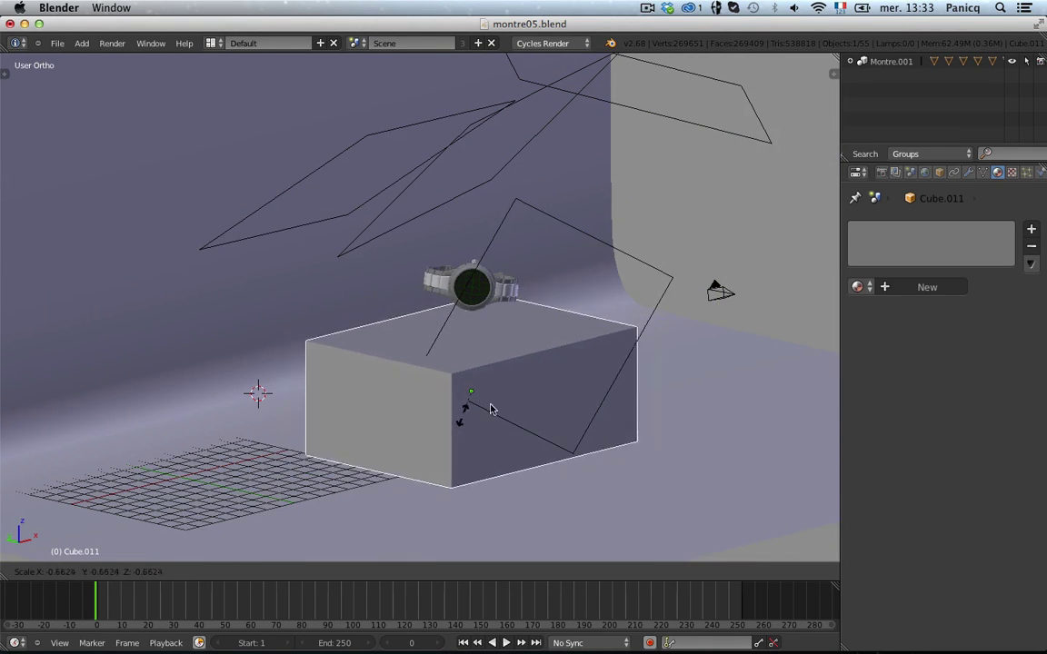
key(shift+z)
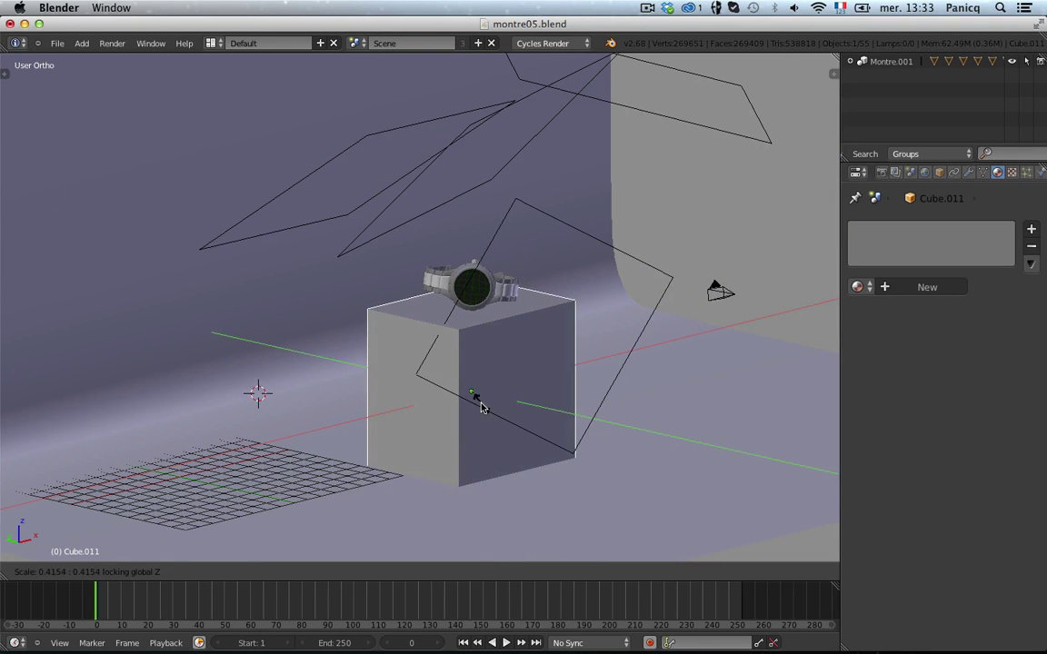
click(510, 409)
- Bevel all edges of the pedestal mesh from the camera view with 3 segments and an offset of about 0.04
key(KP_0)
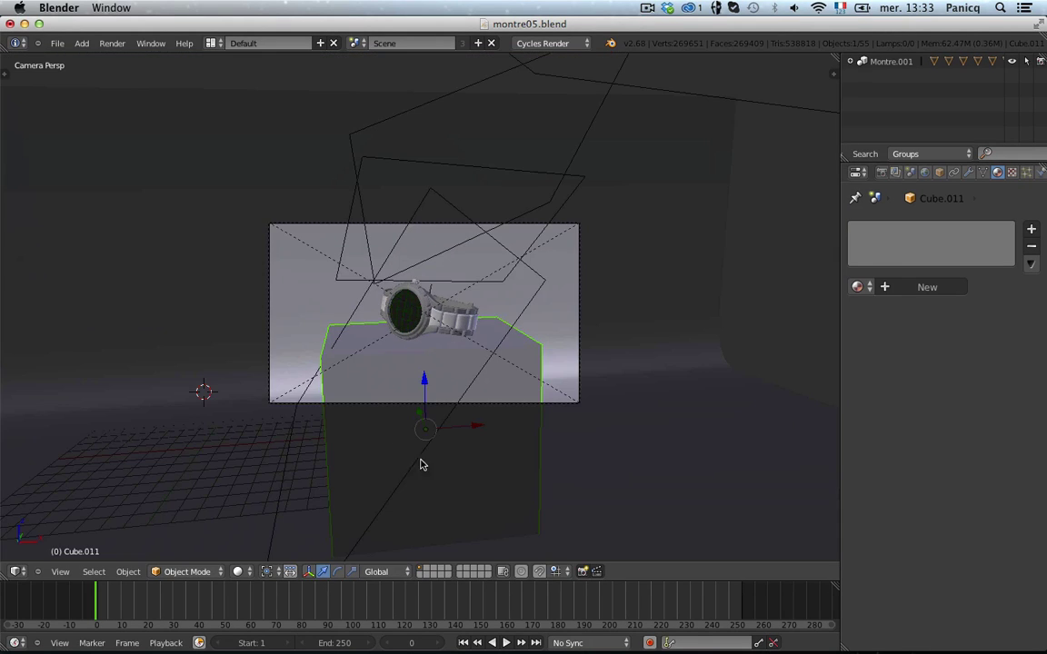
scroll(419, 464, up, 3)
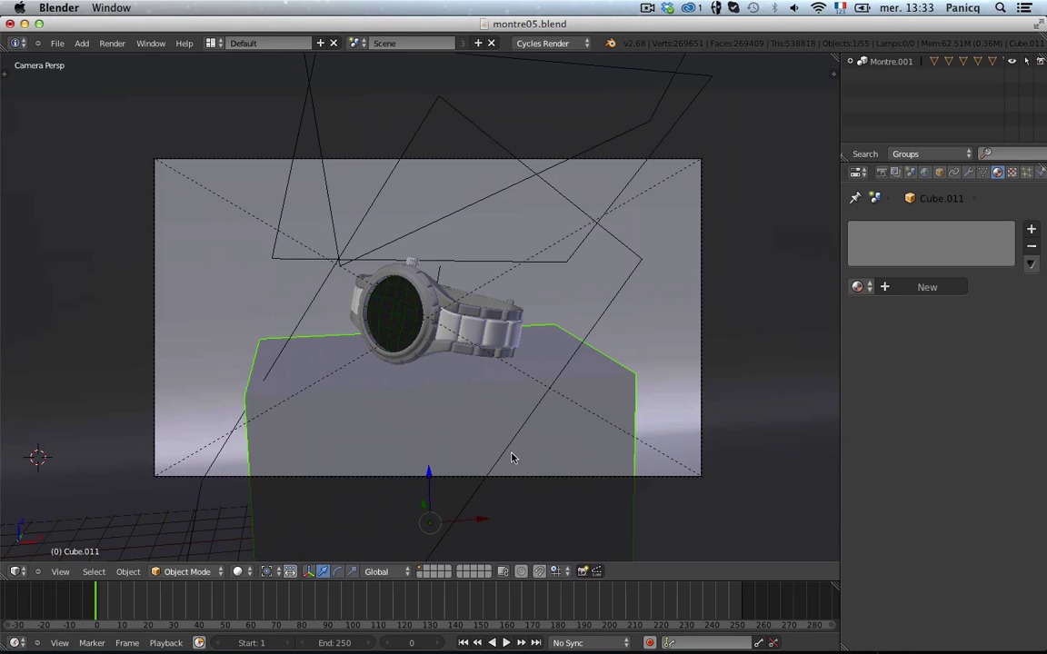
key(Tab)
key(a)
key(a)
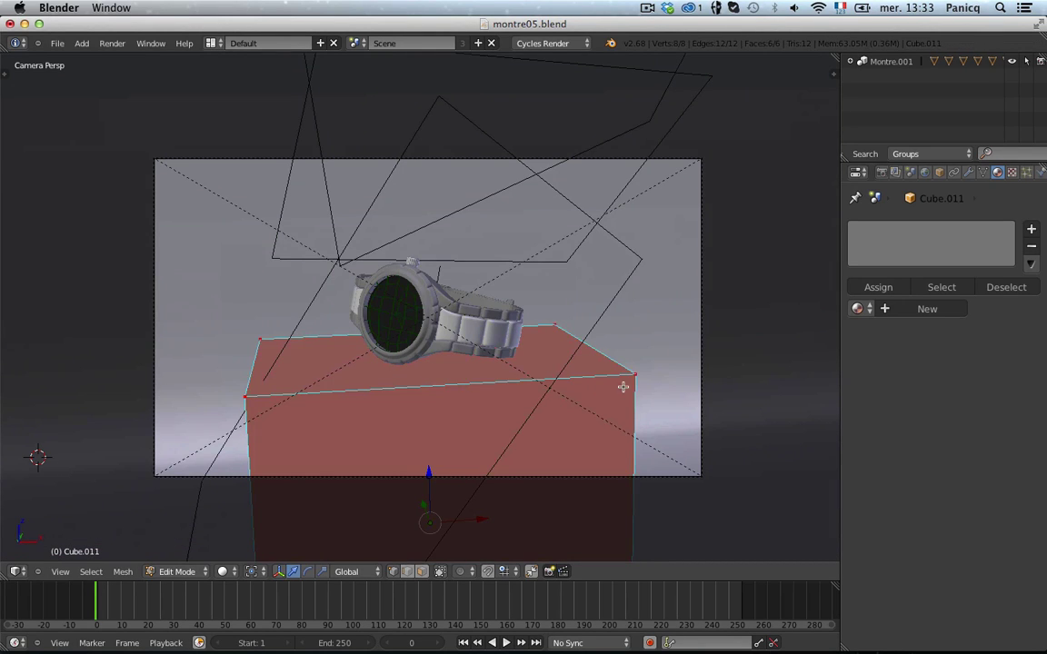
key(ctrl+b)
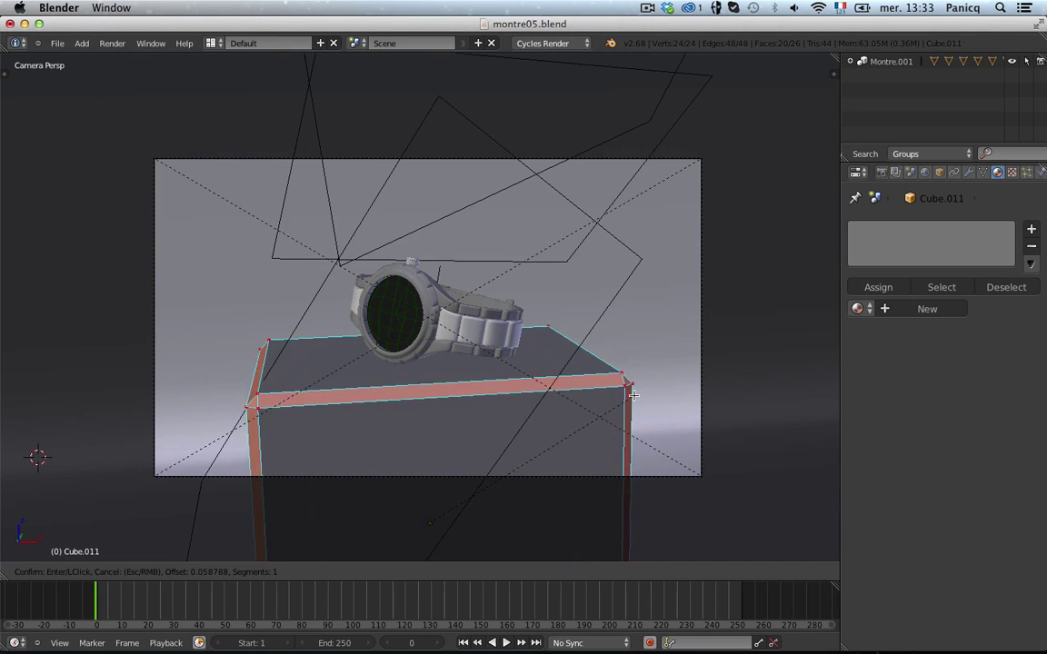
scroll(633, 397, up, 1)
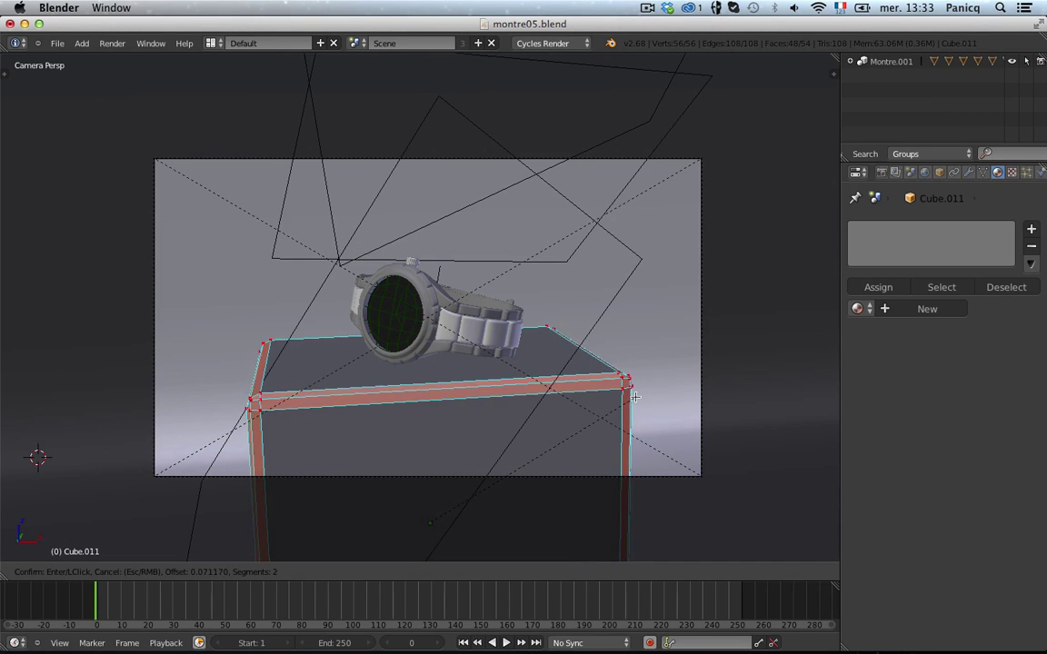
scroll(636, 400, up, 1)
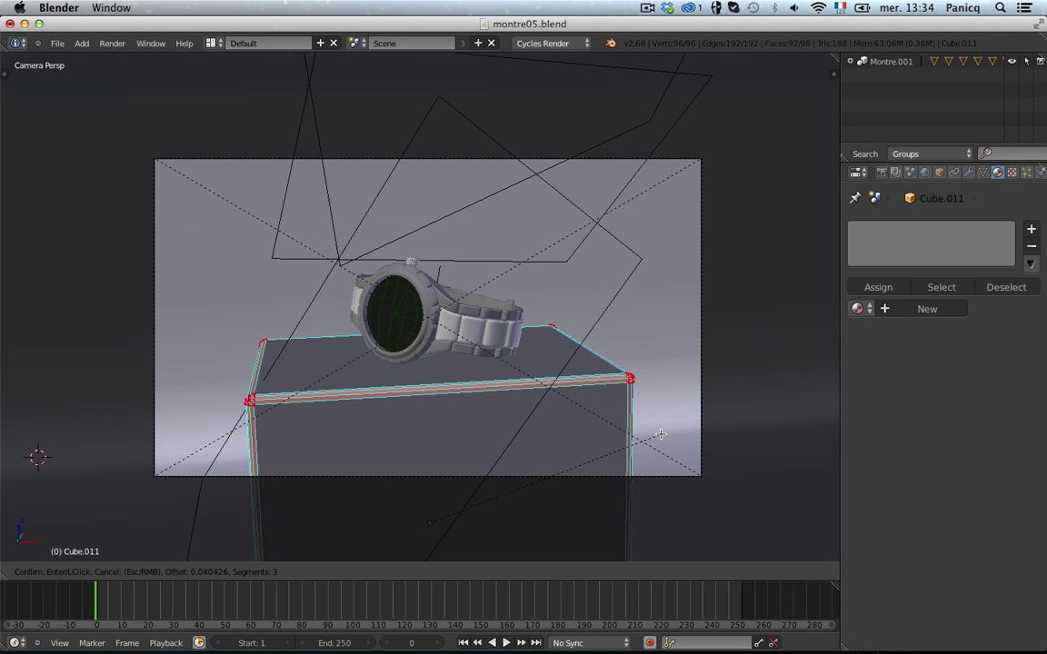
click(658, 436)
key(Tab)
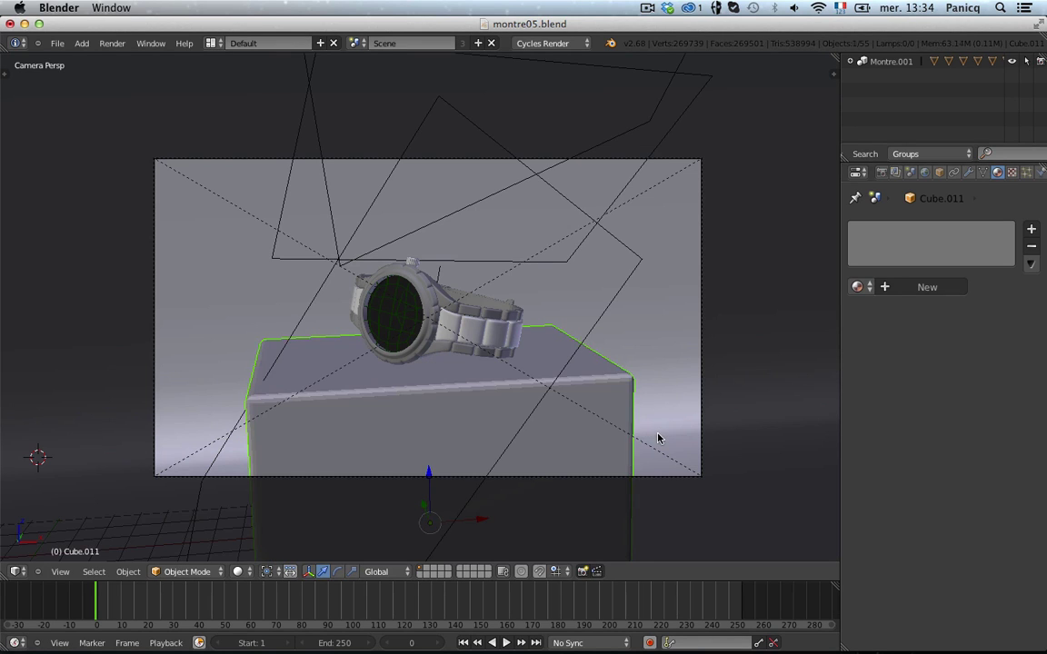
- Apply smooth shading to the beveled pedestal
key(t)
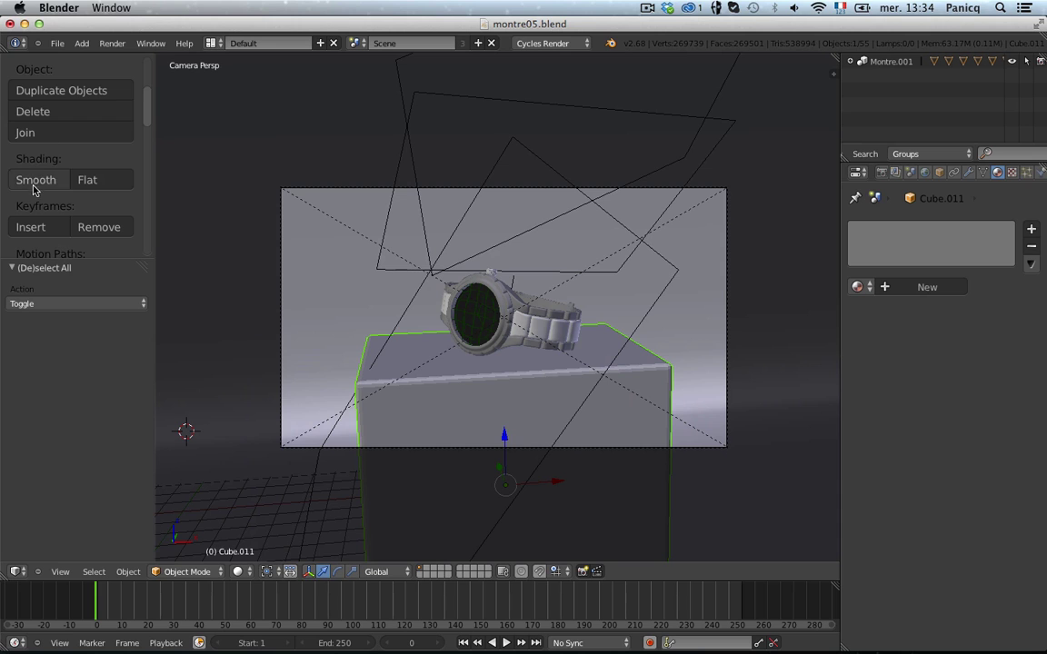
click(36, 179)
key(t)
scroll(432, 309, up, 4)
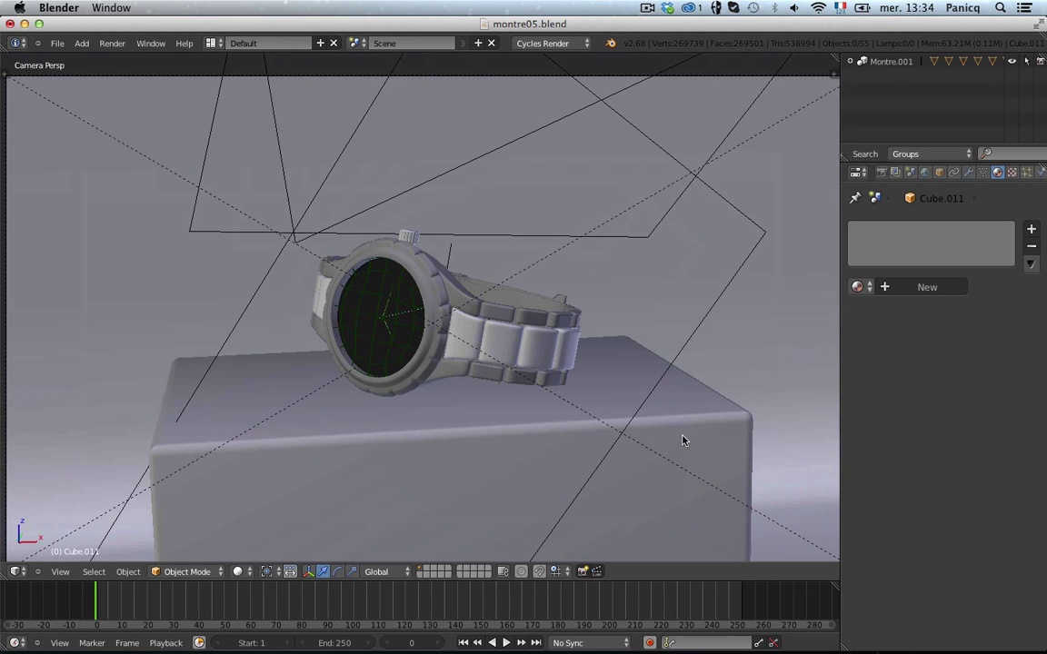
- Leave the camera view and select all objects of the Montre.001 group
right_click(546, 420)
key(KP_0)
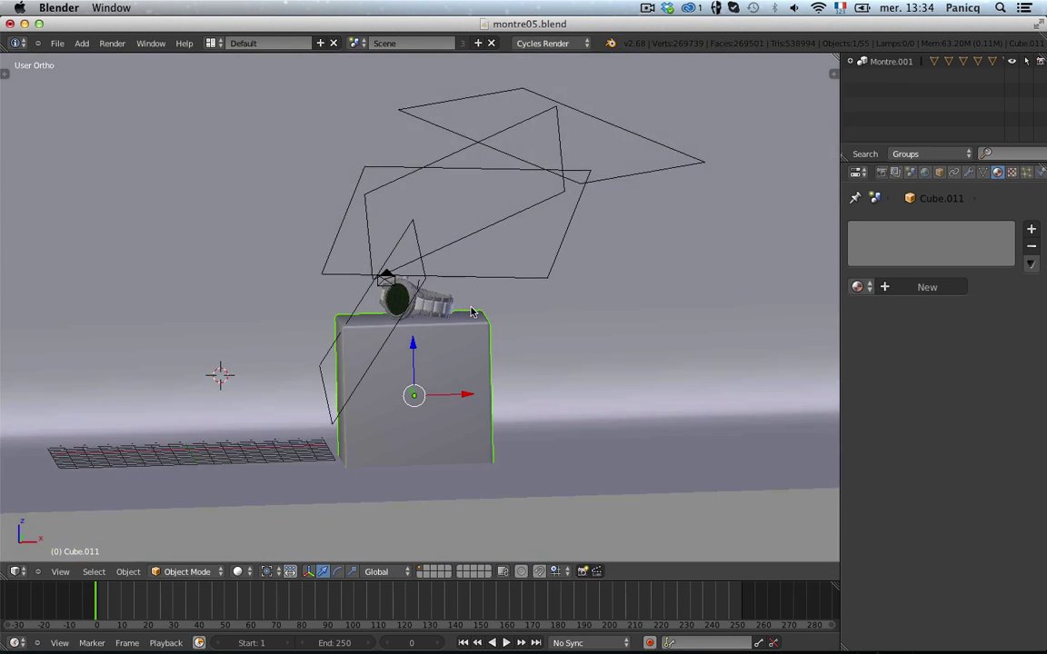
scroll(443, 314, up, 4)
right_click(415, 265)
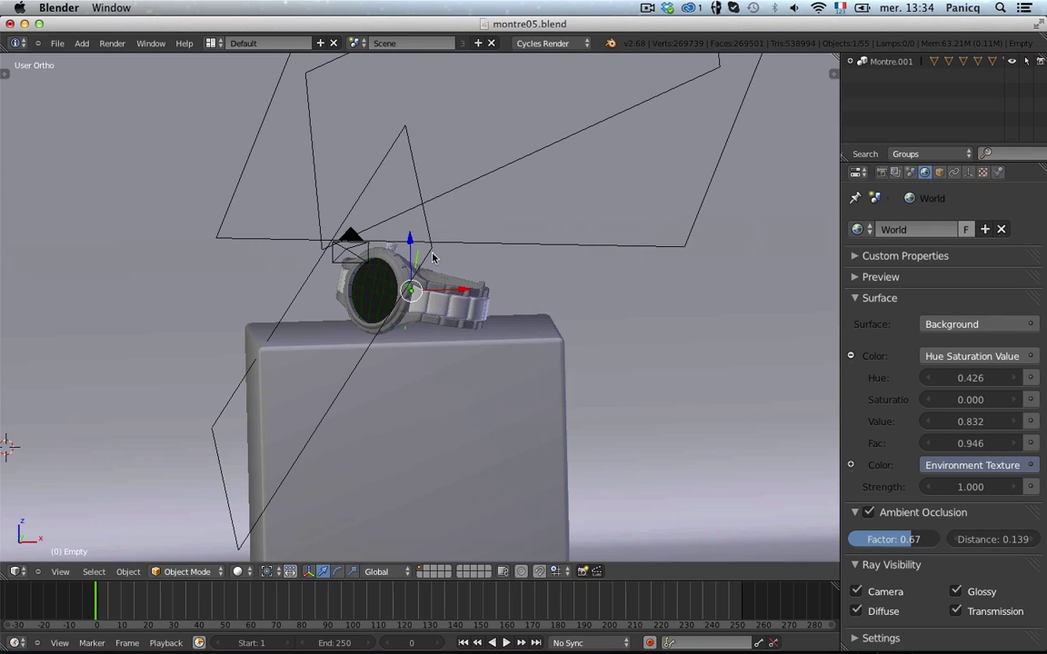
middle_drag(432, 258, 382, 318)
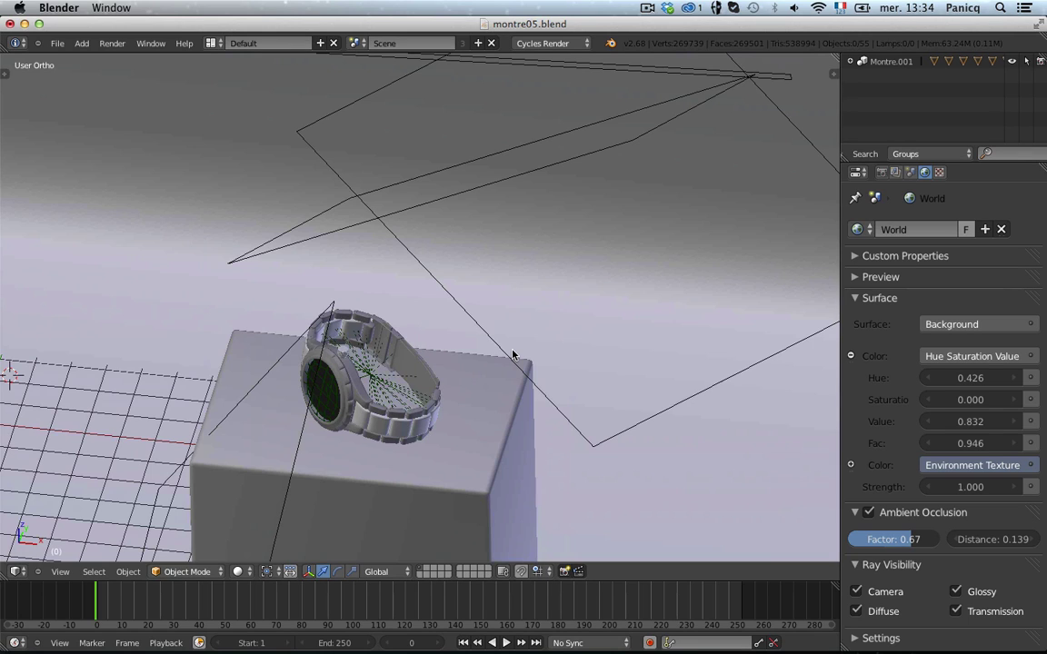
right_click(392, 379)
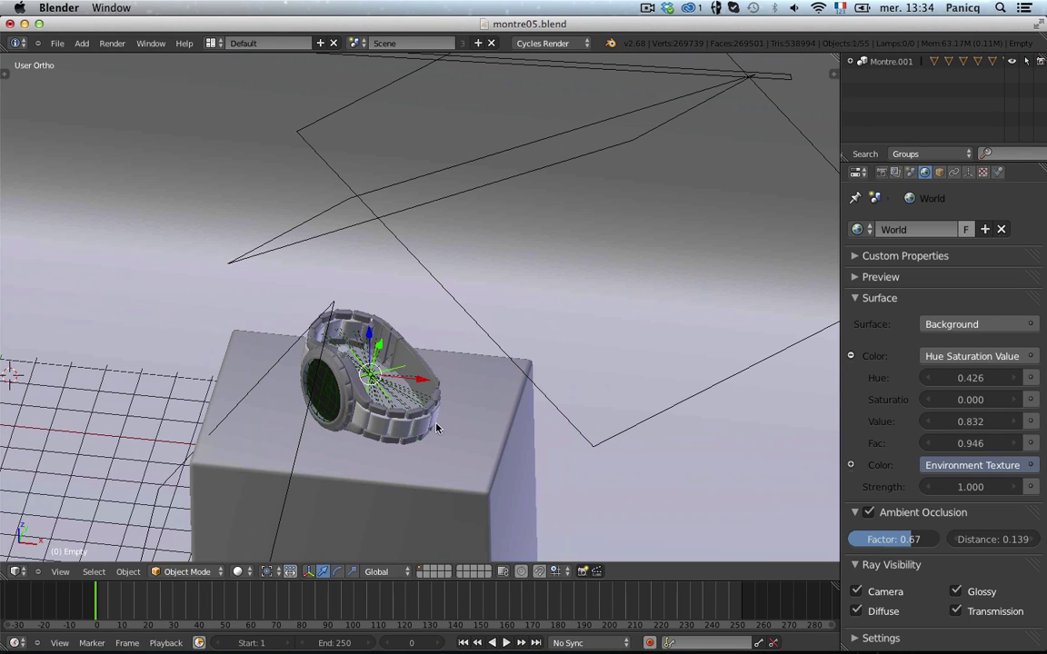
click(895, 61)
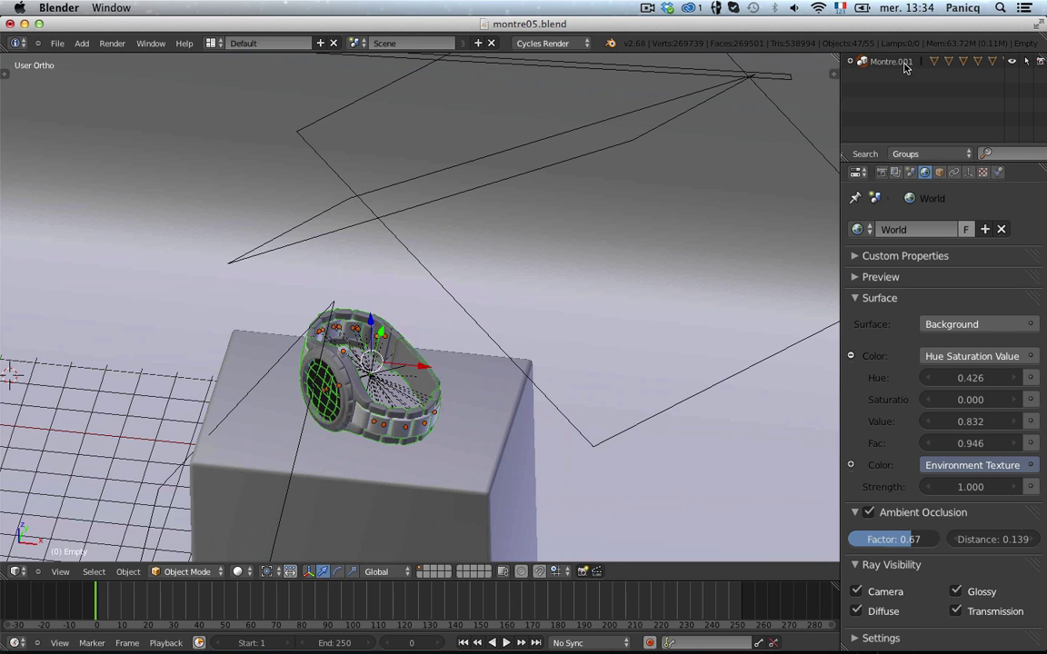
- Add the watch's empty to the selected Montre.001 objects and hide the whole selection
shift+right_click(373, 382)
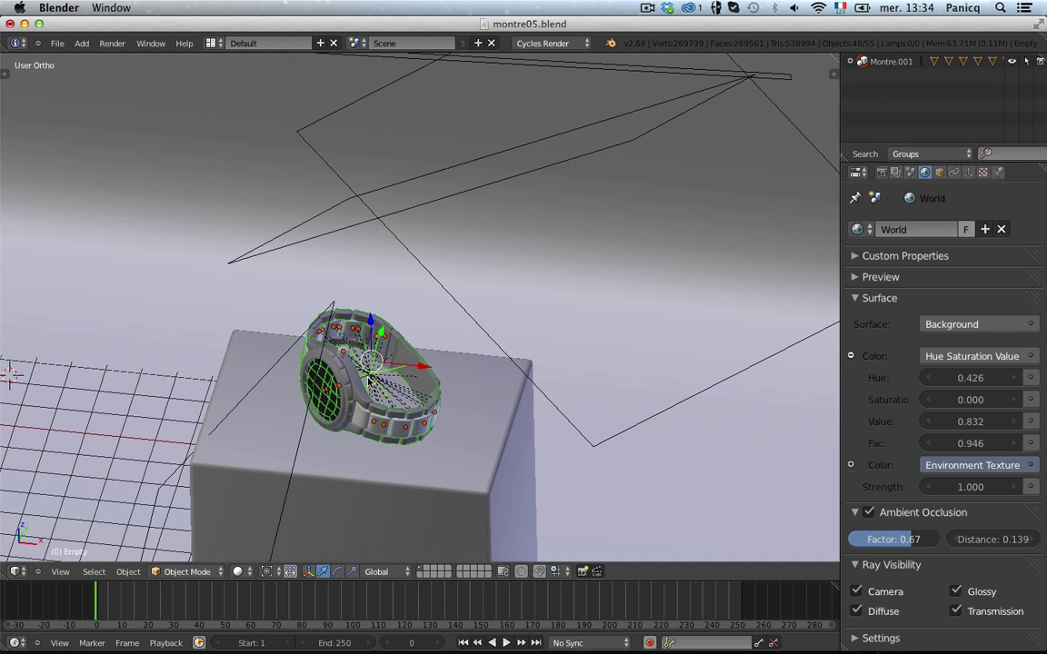
key(h)
scroll(390, 378, down, 3)
scroll(390, 384, up, 3)
middle_drag(468, 425, 419, 407)
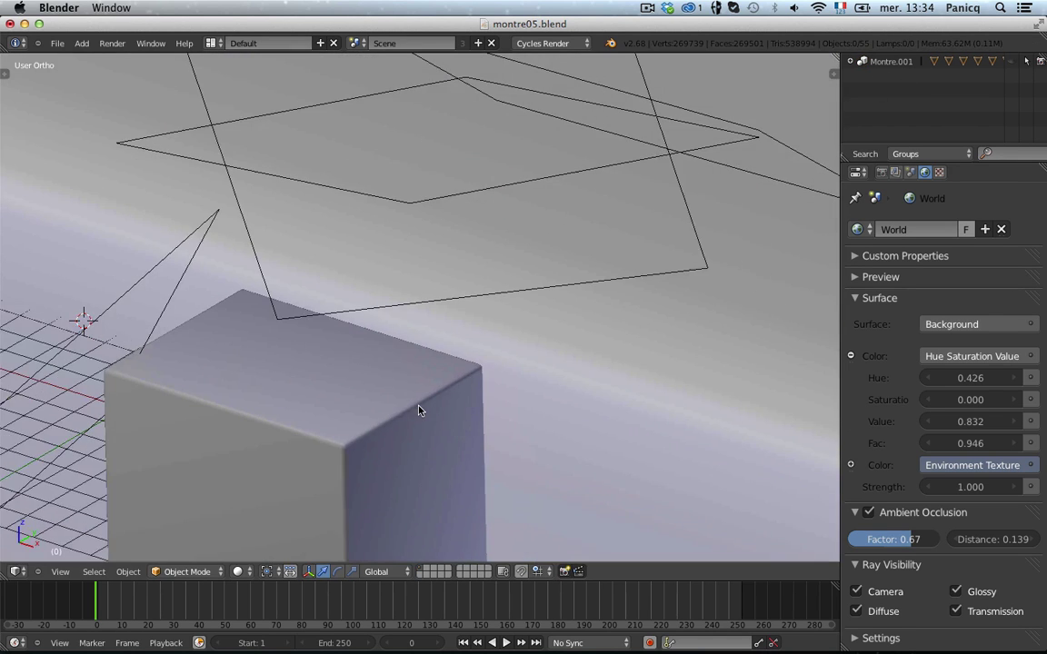
- In top view, add a plane at the pedestal's centre and scale it to about twice the pedestal's width
key(KP_7)
scroll(452, 393, down, 4)
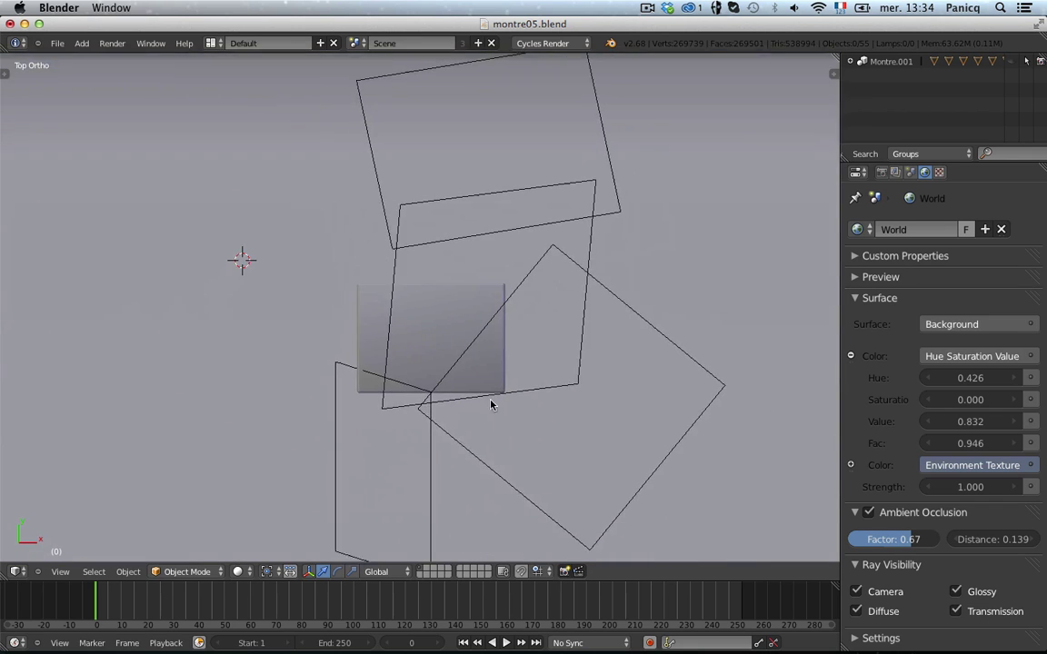
scroll(490, 401, up, 2)
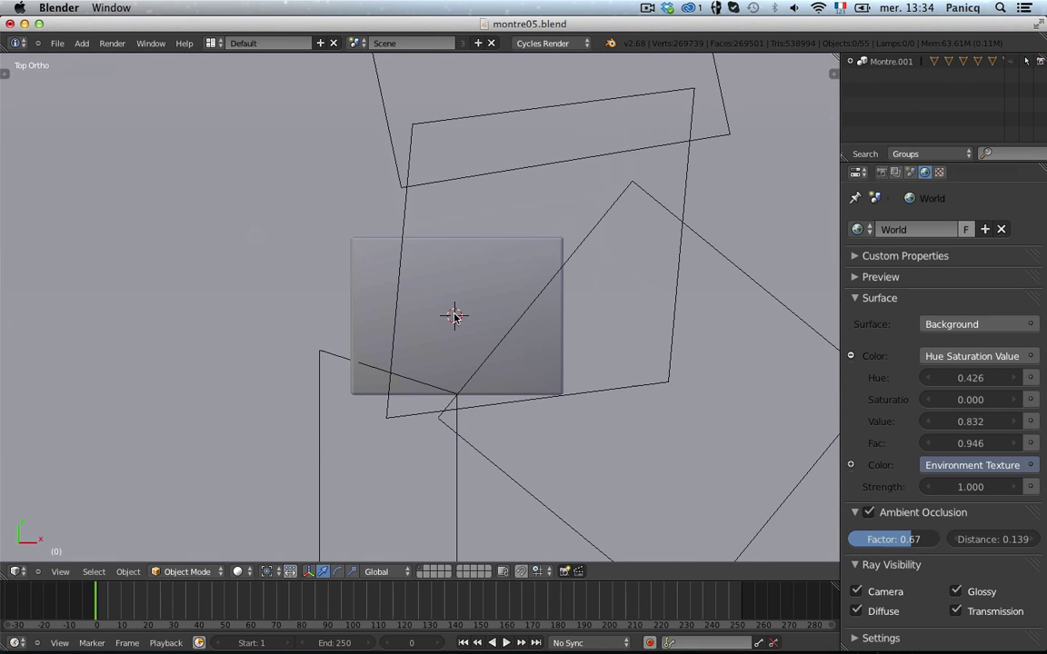
key(shift+a)
mouse_move(454, 315)
click(503, 315)
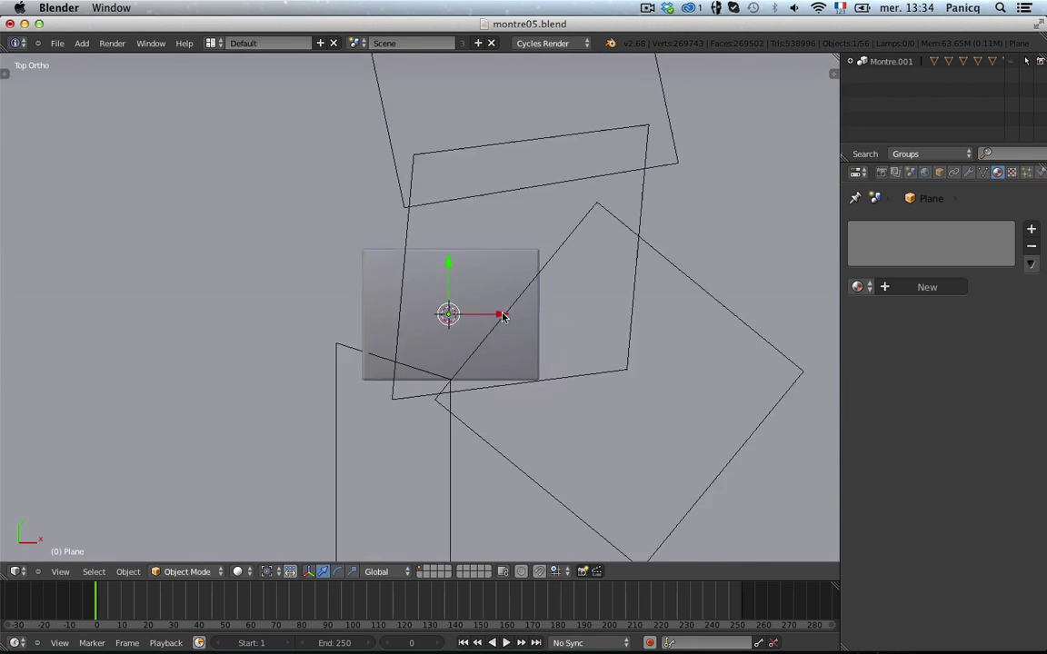
key(s)
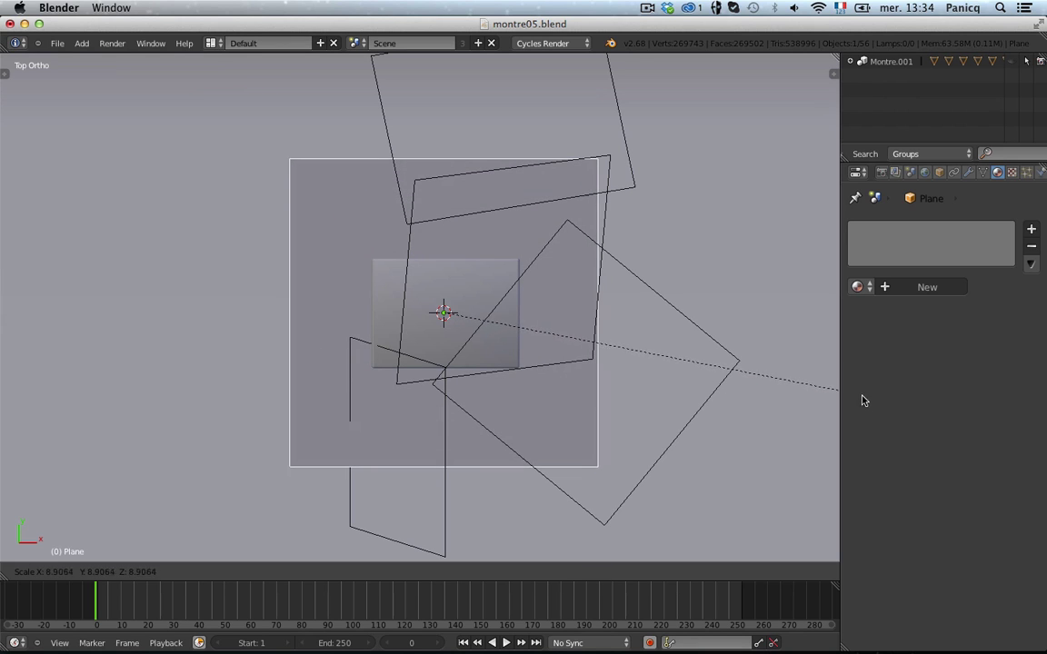
click(799, 397)
- In front view, raise the plane along Z to just above the pedestal's top and scale it up slightly
key(KP_1)
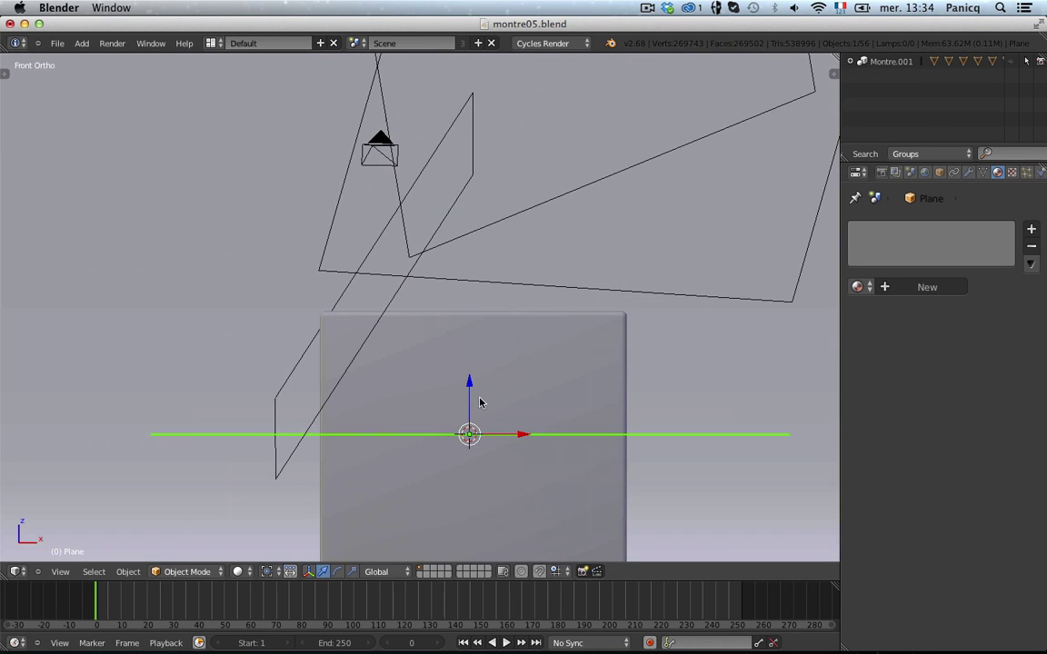
key(g)
key(z)
click(745, 361)
key(s)
click(731, 372)
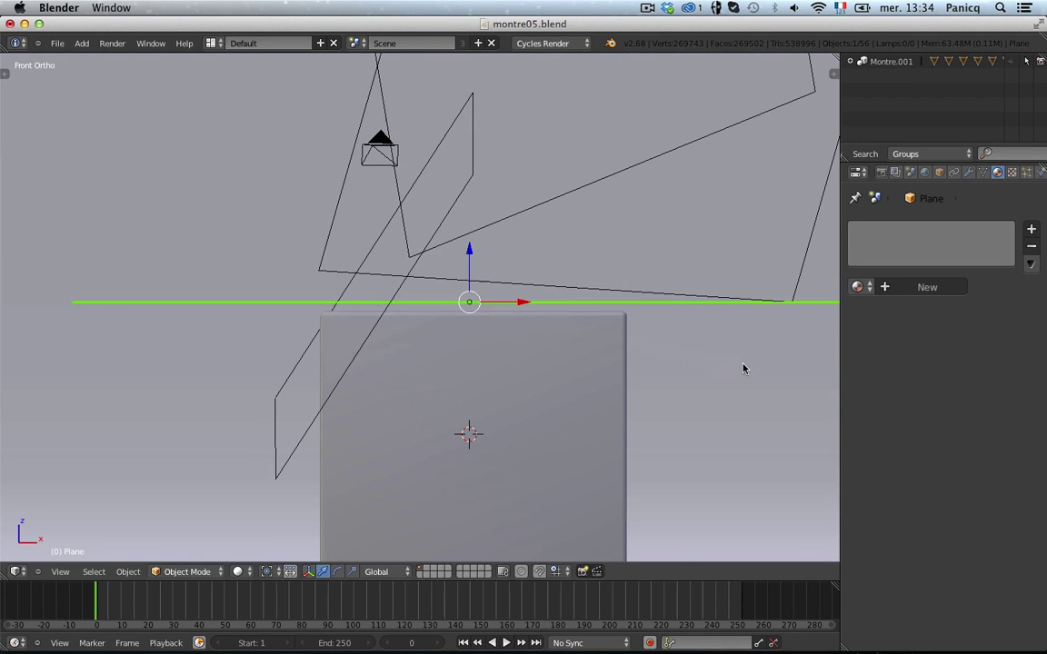
- Subdivide the plane's mesh six times in edit mode
middle_drag(744, 367, 498, 327)
key(Tab)
key(w)
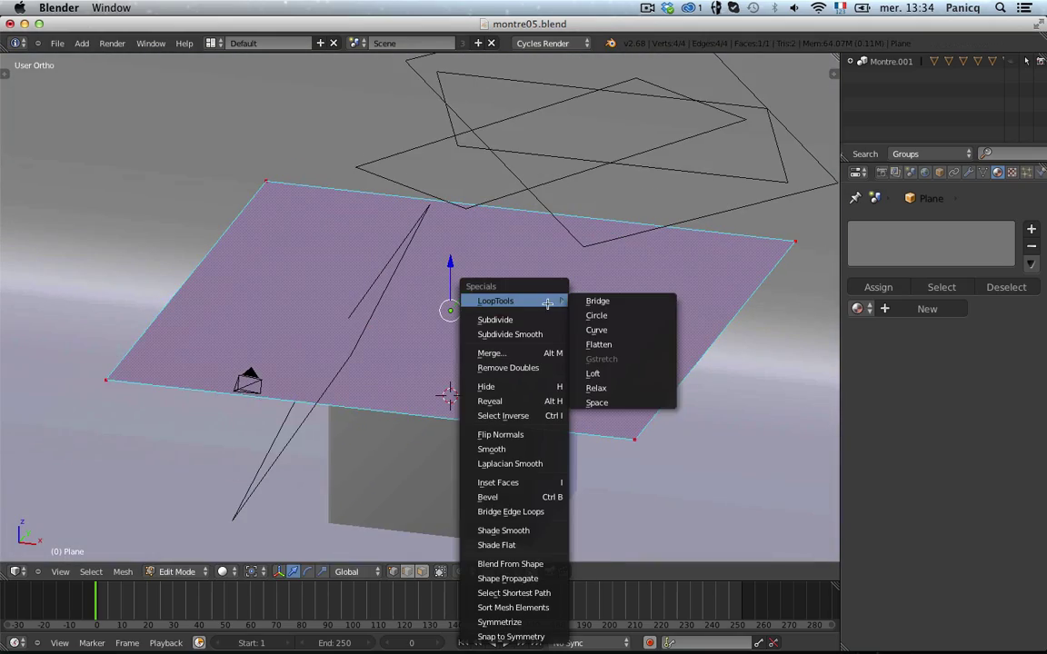
click(541, 322)
key(w)
click(541, 322)
key(w)
click(541, 322)
key(w)
click(542, 322)
key(w)
click(542, 322)
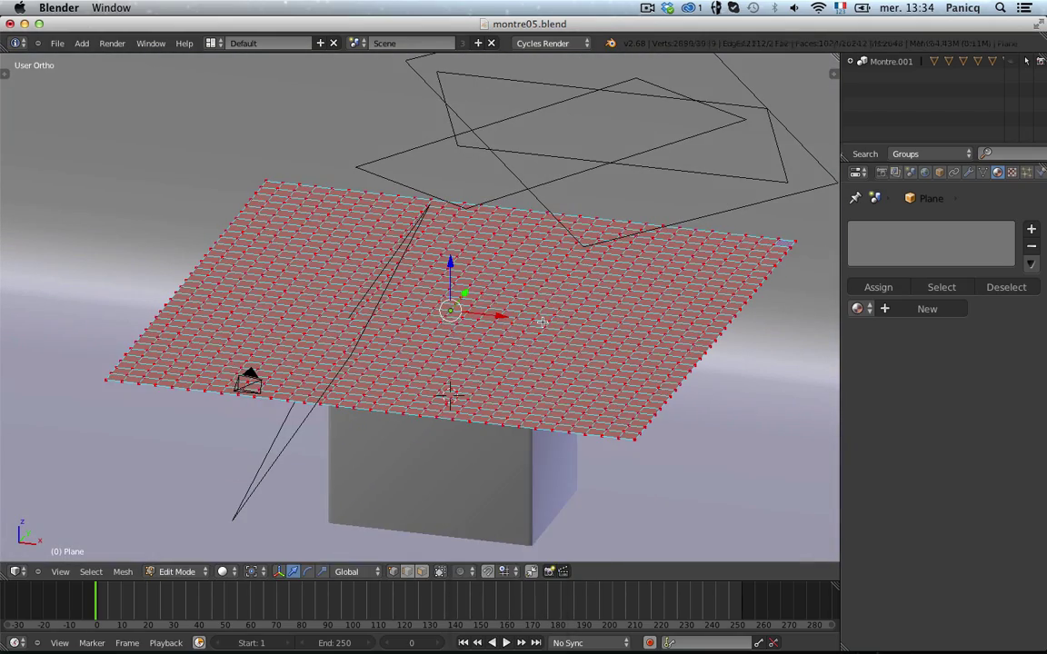
key(w)
click(542, 322)
- Subdivide the plane's mesh one more time and return to object mode
middle_drag(484, 300, 425, 405)
middle_drag(322, 337, 558, 358)
scroll(495, 348, up, 4)
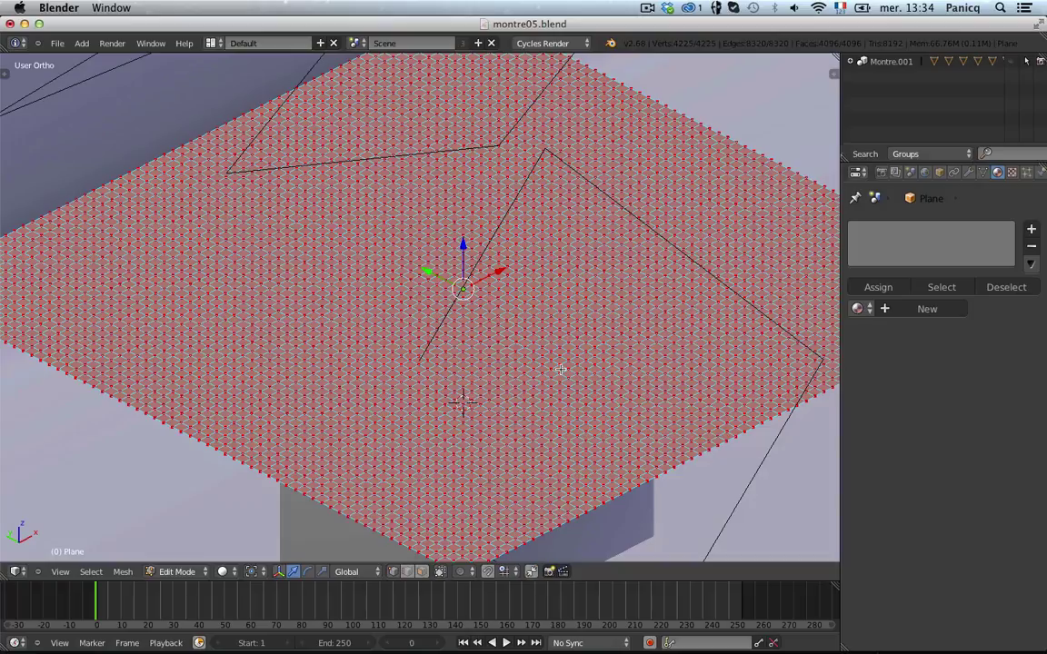
middle_drag(557, 324, 555, 358)
middle_drag(603, 427, 542, 358)
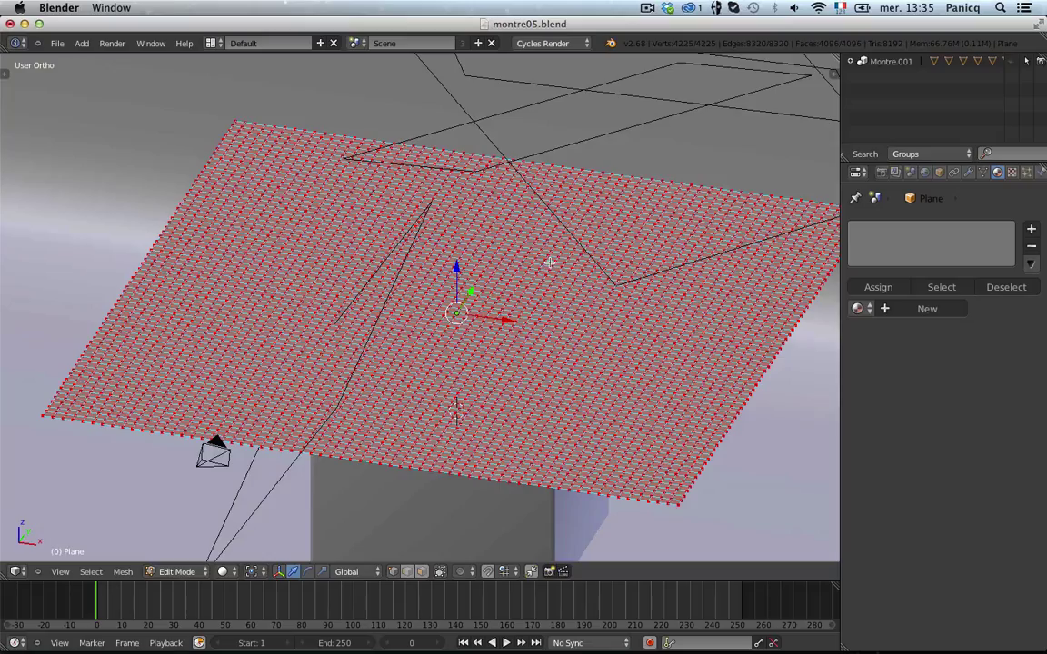
middle_drag(553, 307, 454, 353)
key(w)
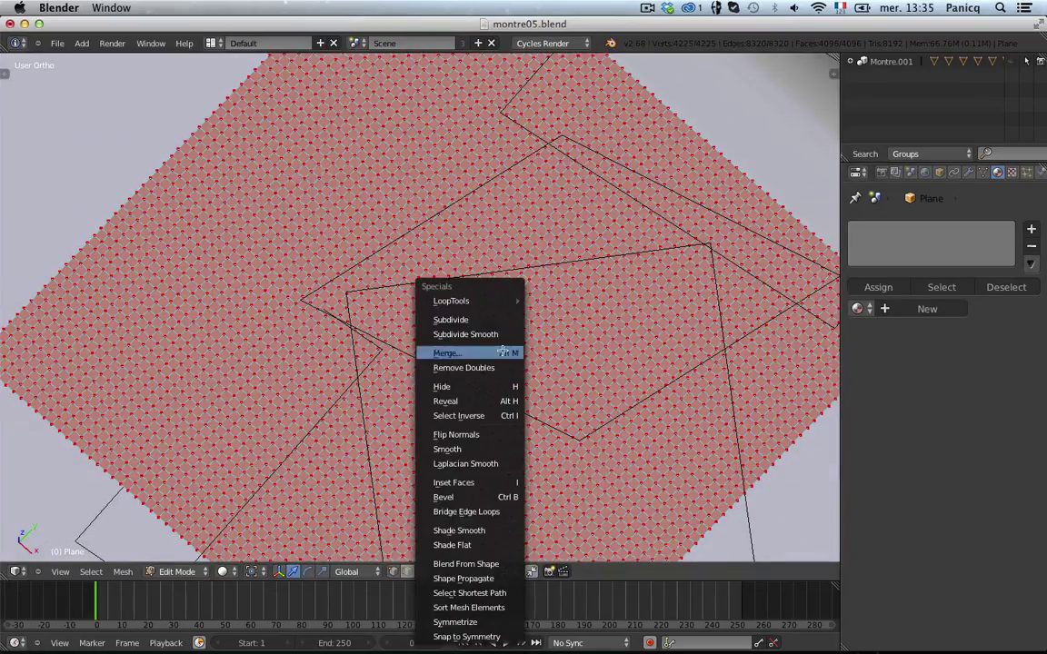
click(498, 318)
key(Tab)
scroll(332, 389, down, 1)
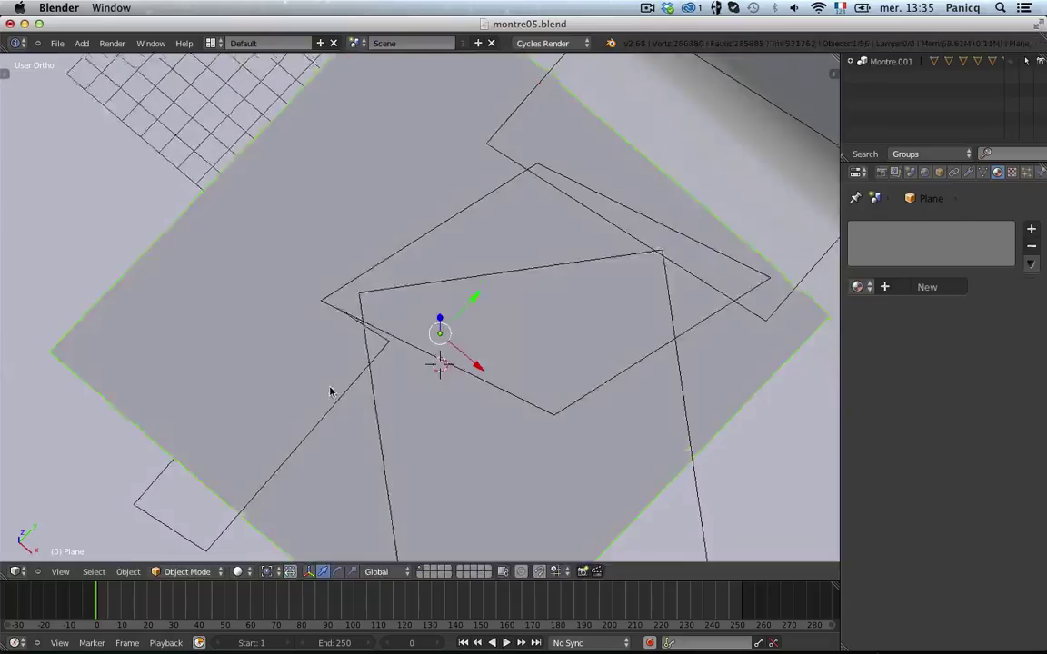
- Examine the grid density of the subdivided plane up close with nothing selected, and return to object mode
middle_drag(332, 390, 397, 319)
key(Tab)
key(a)
scroll(506, 392, up, 2)
scroll(505, 393, up, 9)
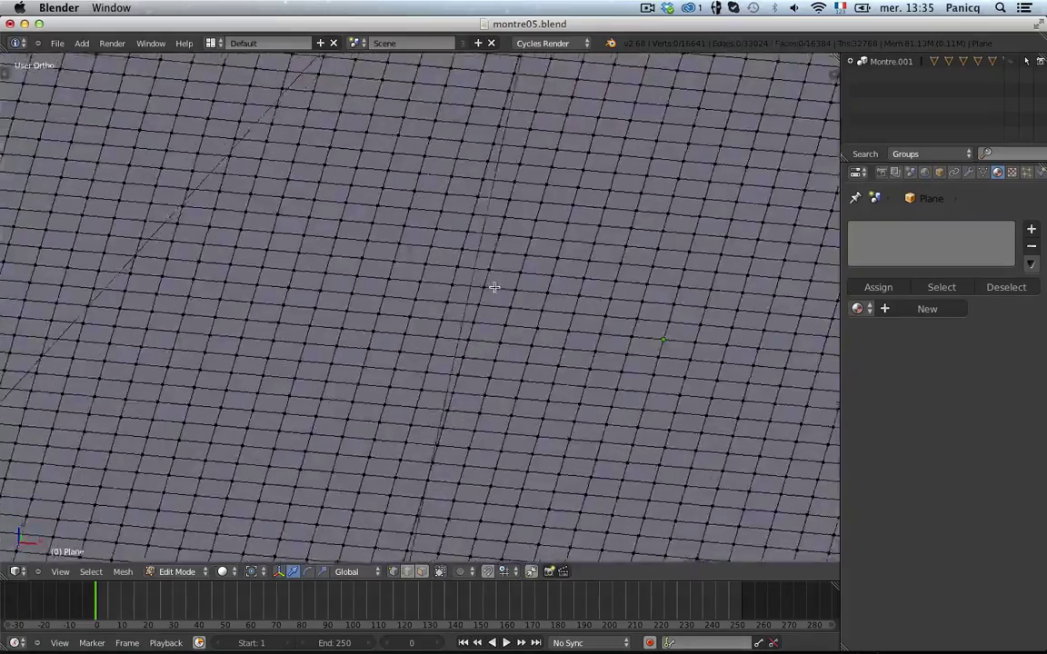
middle_drag(493, 287, 459, 315)
scroll(421, 312, down, 15)
key(Tab)
scroll(460, 315, up, 6)
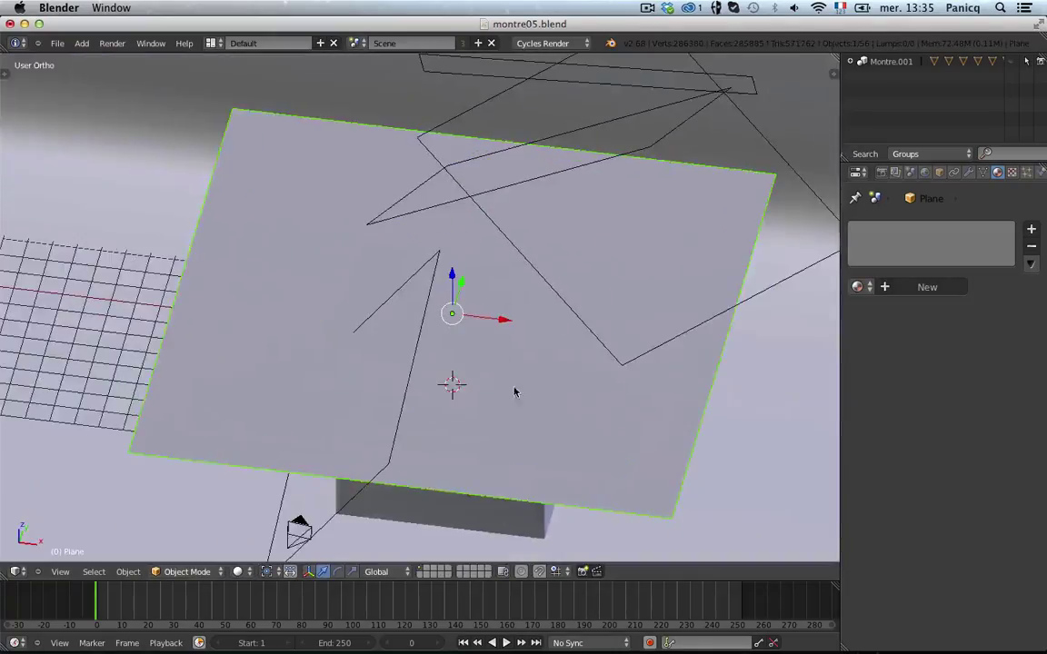
- Select the pedestal cube and enable Collision physics on it
middle_drag(516, 392, 500, 320)
scroll(499, 320, up, 2)
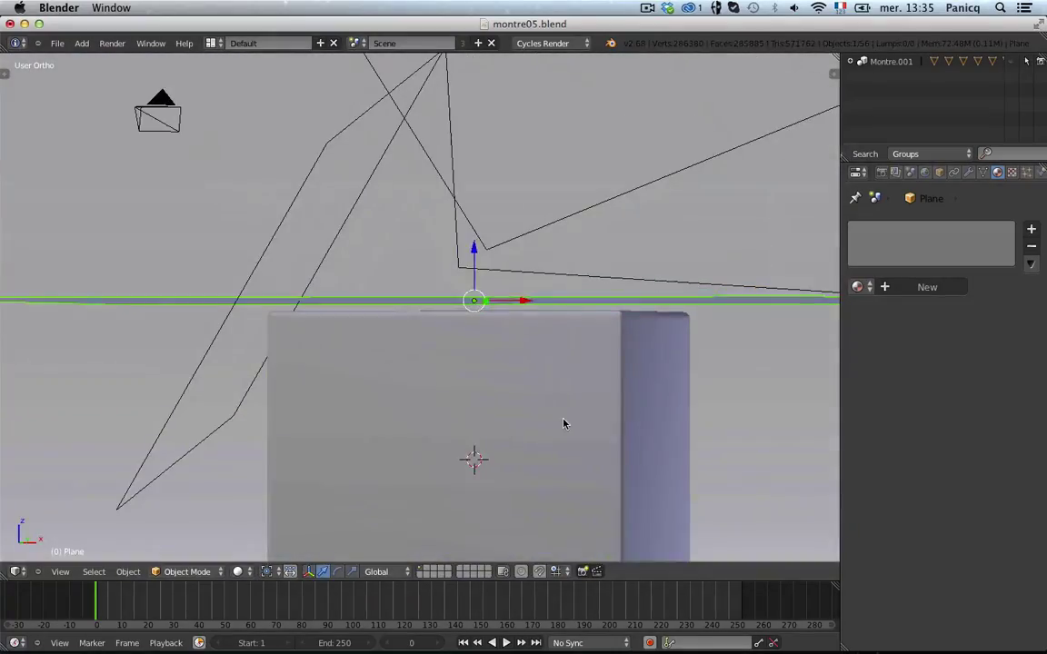
right_click(586, 425)
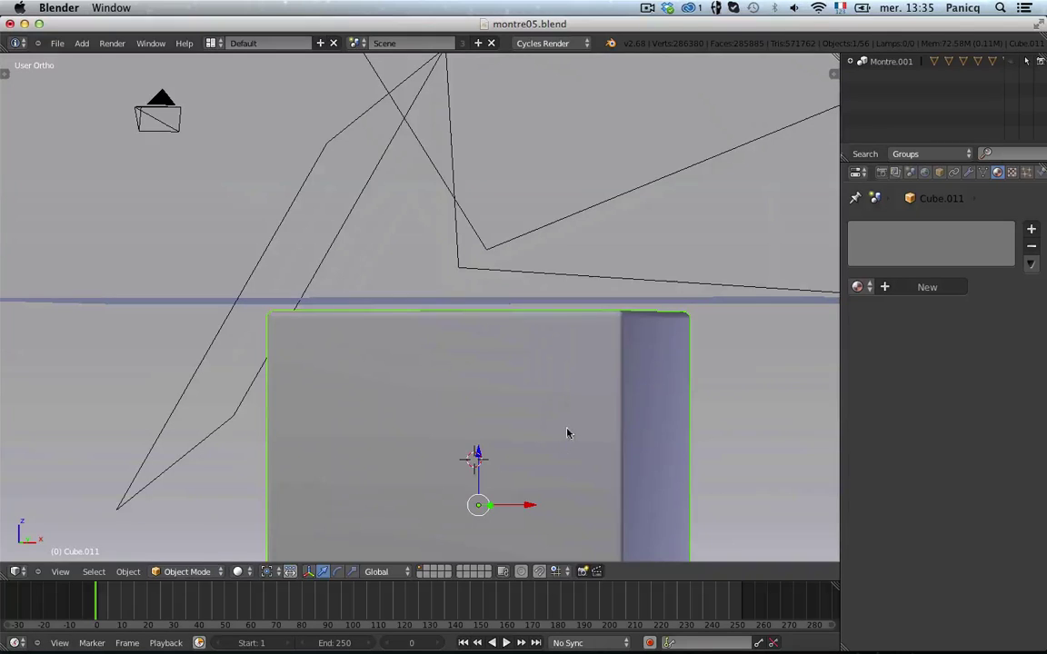
middle_drag(567, 432, 559, 439)
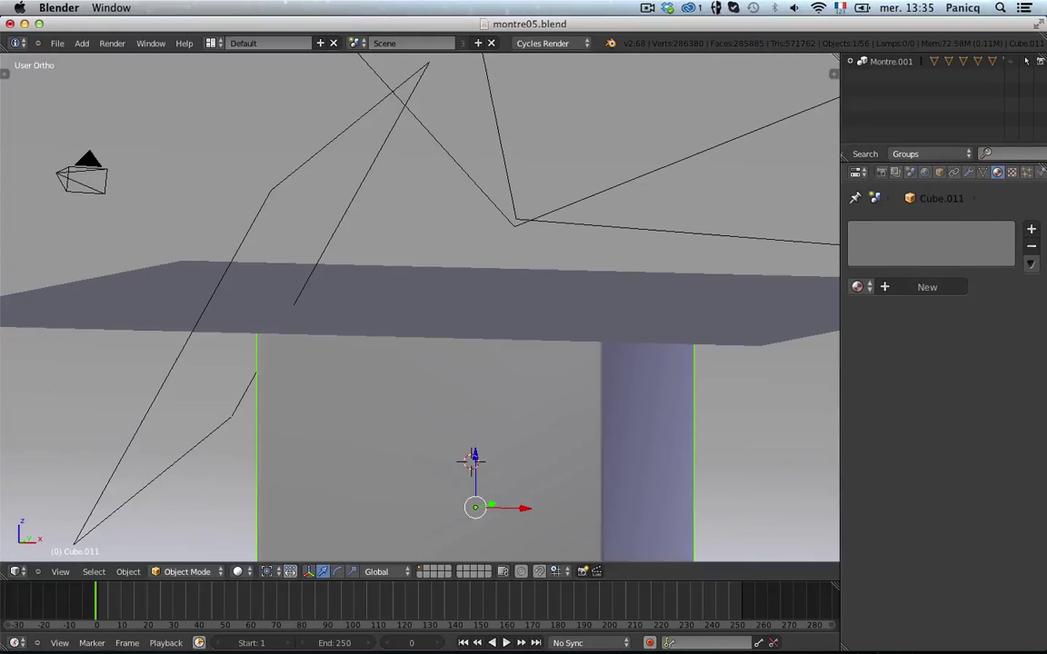
scroll(936, 171, down, 2)
click(996, 172)
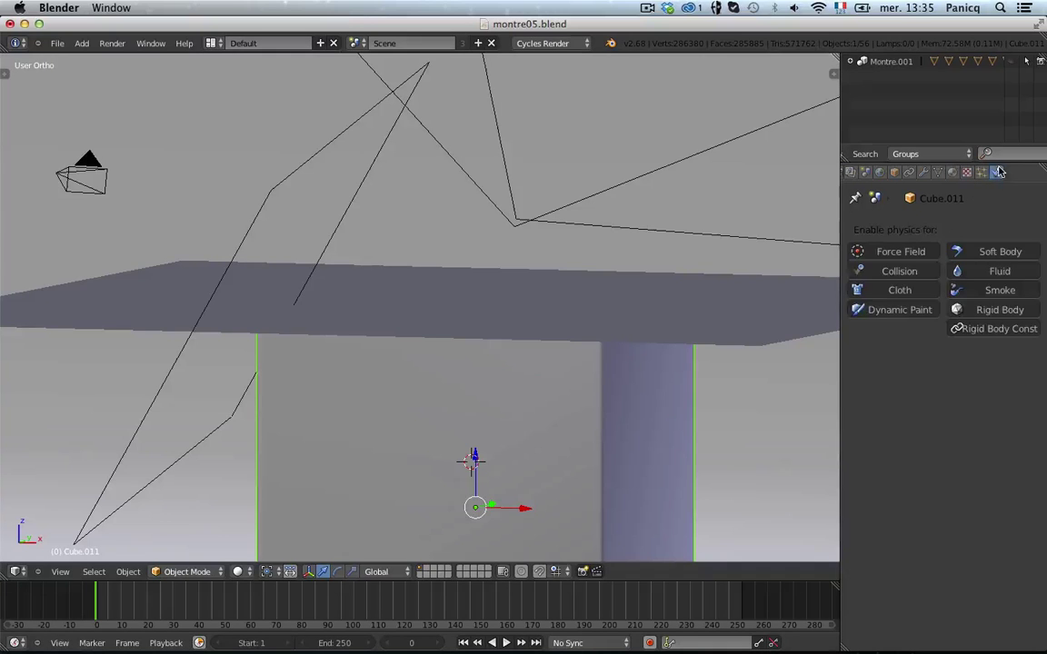
click(927, 273)
middle_drag(401, 448, 415, 396)
scroll(364, 431, down, 5)
scroll(460, 436, up, 2)
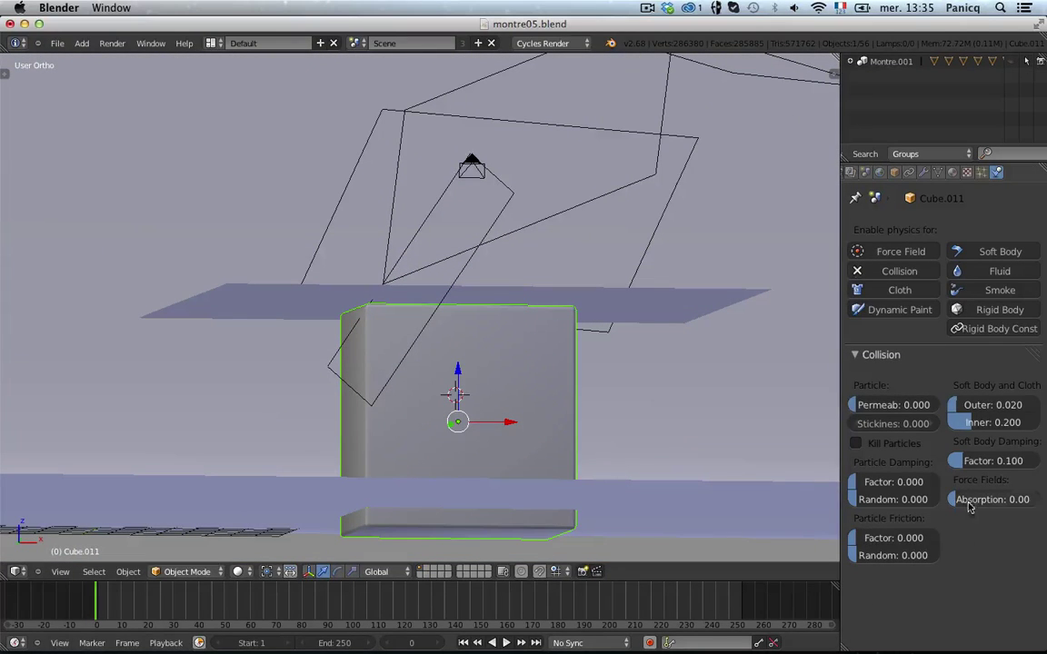
right_click(965, 411)
- Enable Cloth physics on the subdivided plane and widen the properties area so the setting names are readable
middle_drag(554, 364, 534, 350)
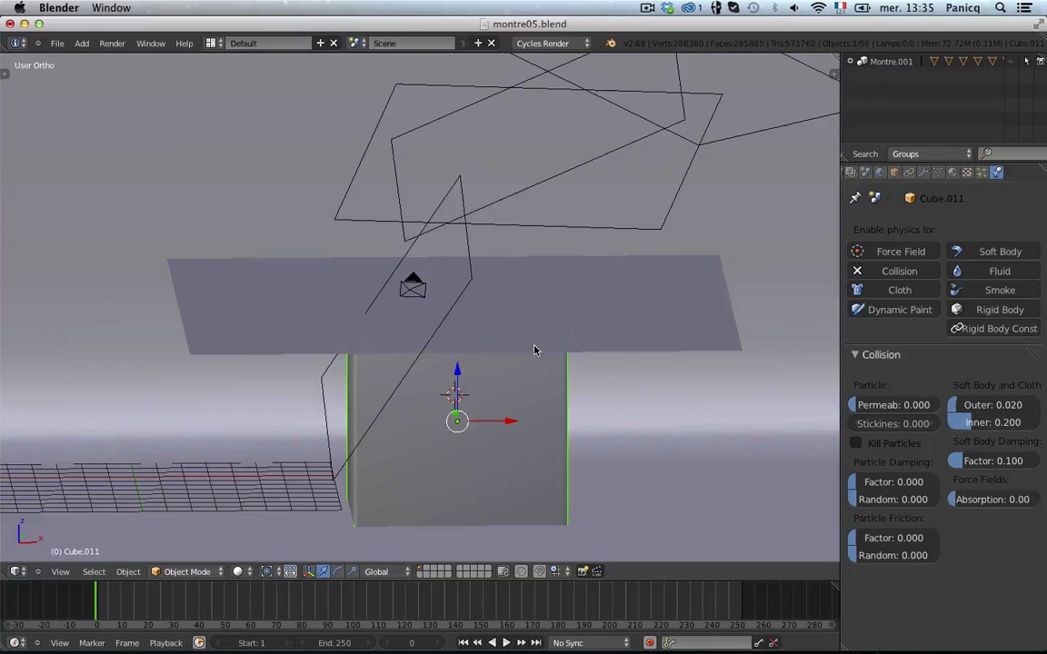
right_click(620, 329)
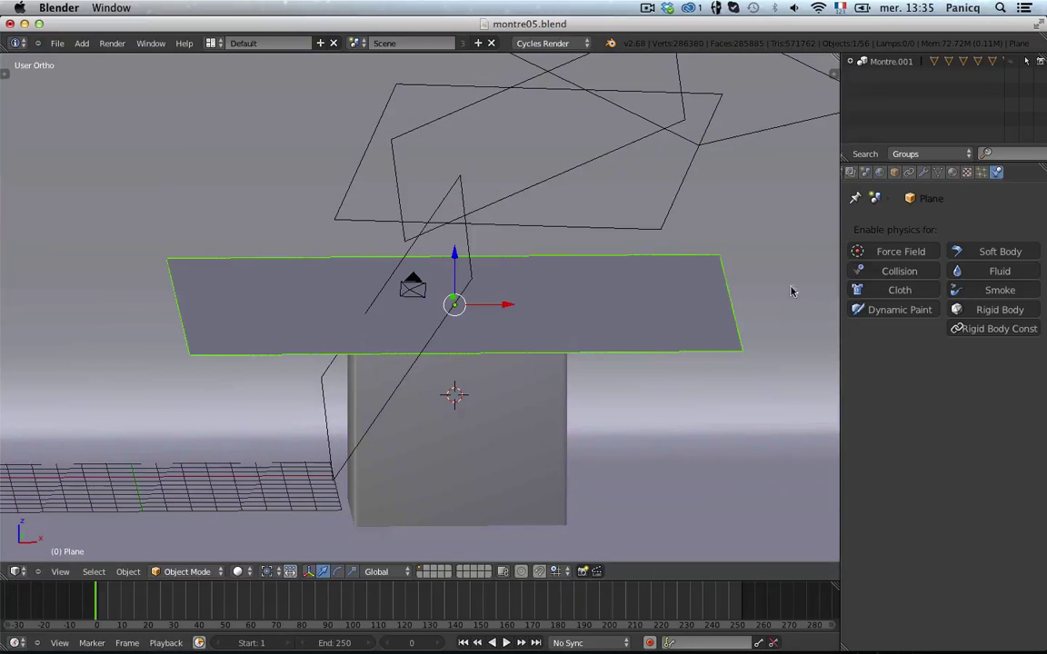
click(920, 289)
scroll(881, 418, down, 2)
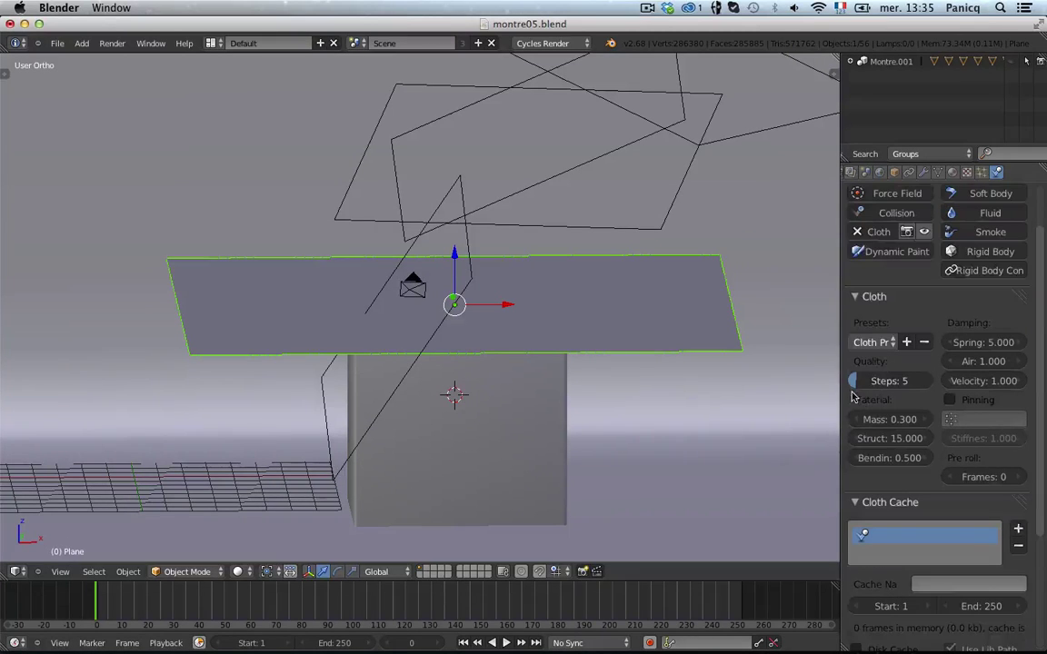
drag(838, 394, 776, 409)
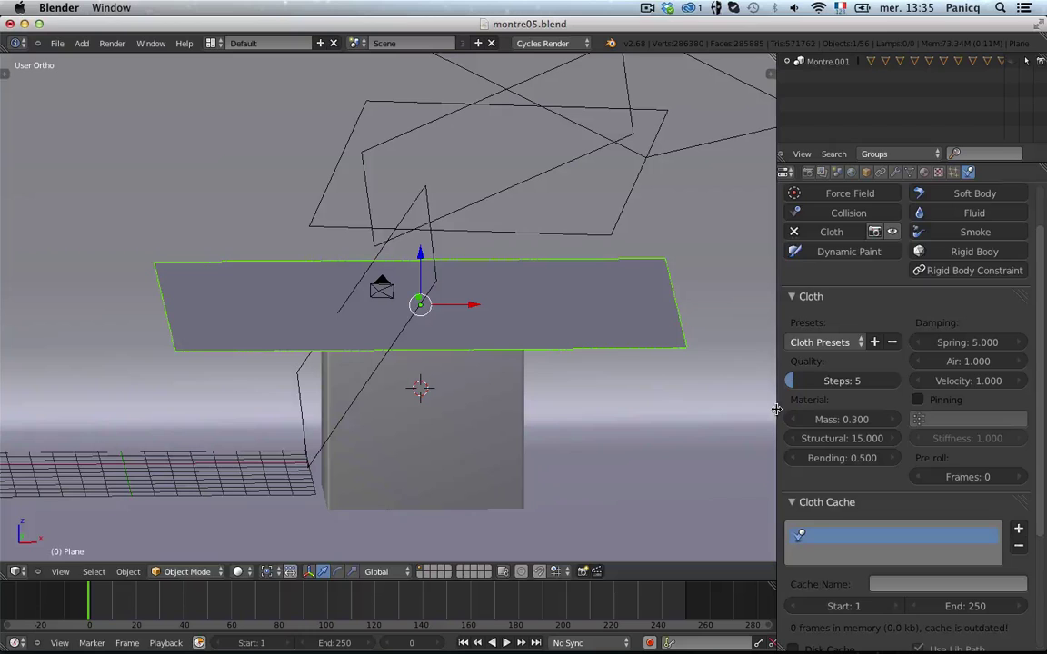
- Add a second cloth cache named Test and remove it again
scroll(909, 454, down, 5)
scroll(966, 527, up, 3)
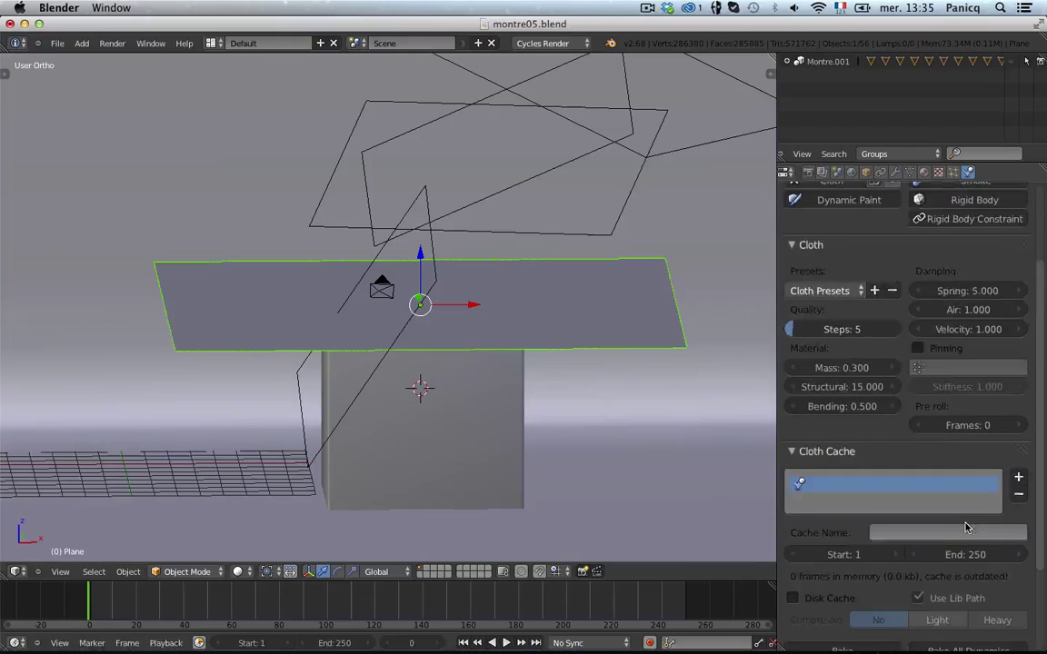
scroll(966, 525, up, 1)
scroll(995, 448, down, 4)
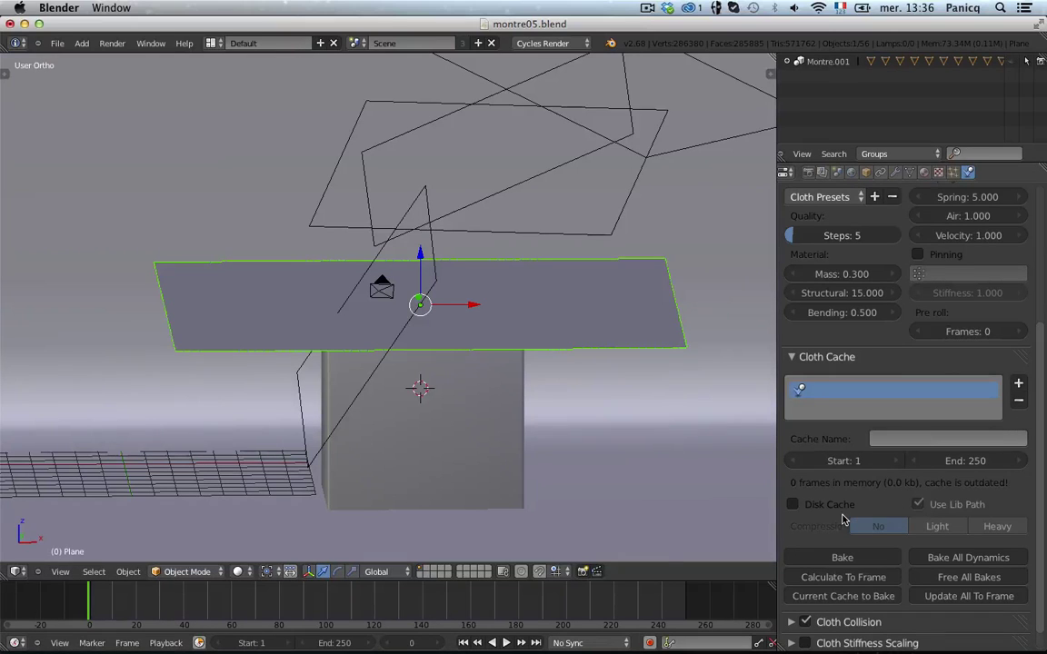
click(1018, 383)
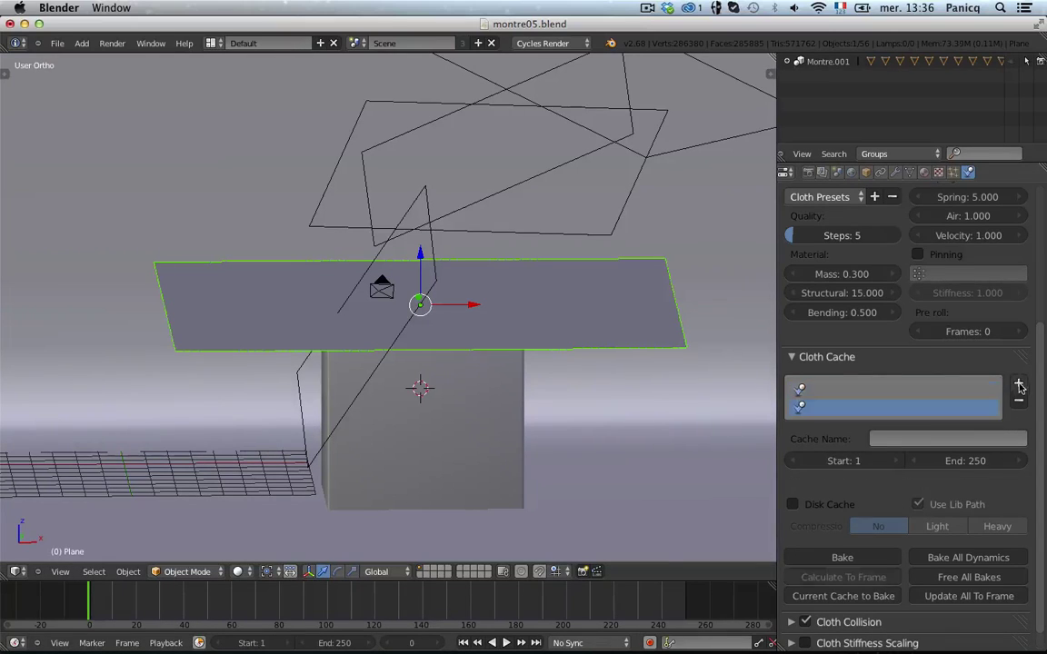
click(951, 437)
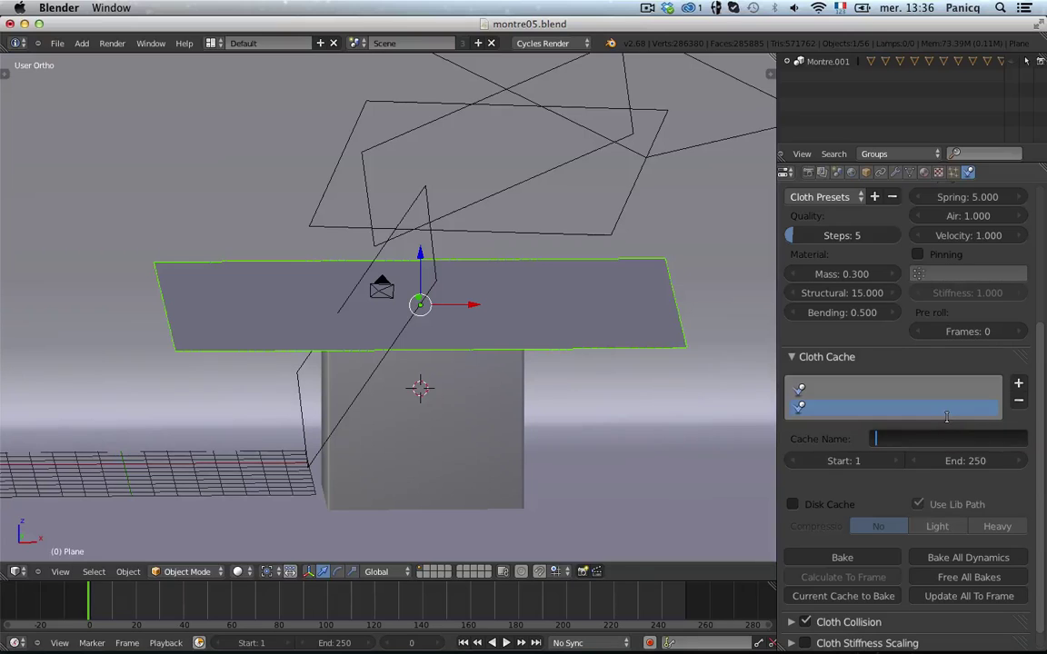
text(Test)
key(Return)
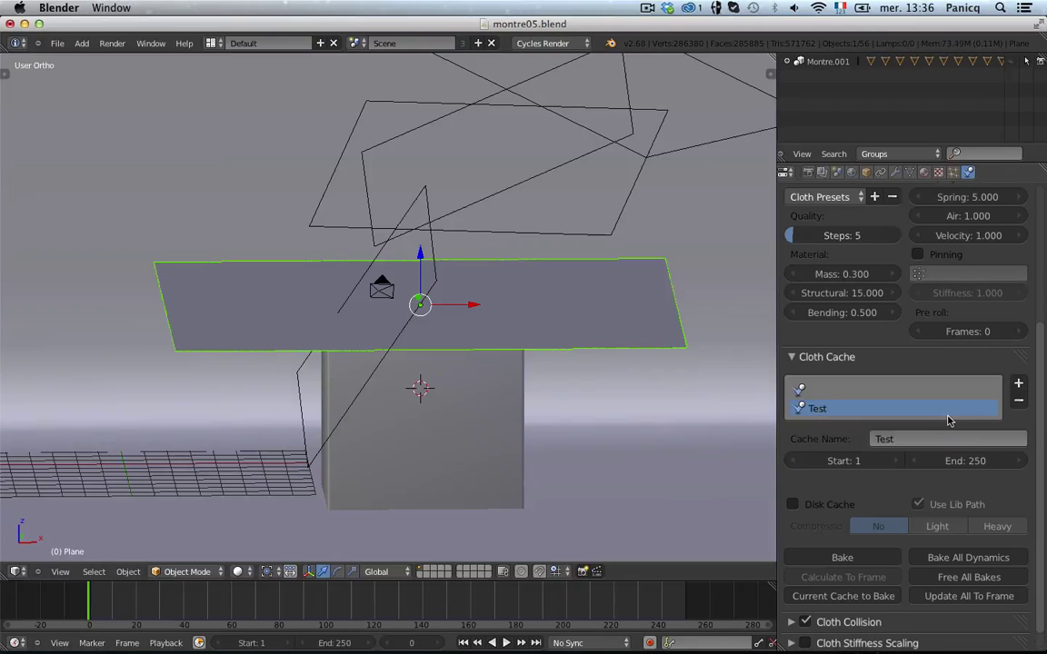
click(1020, 401)
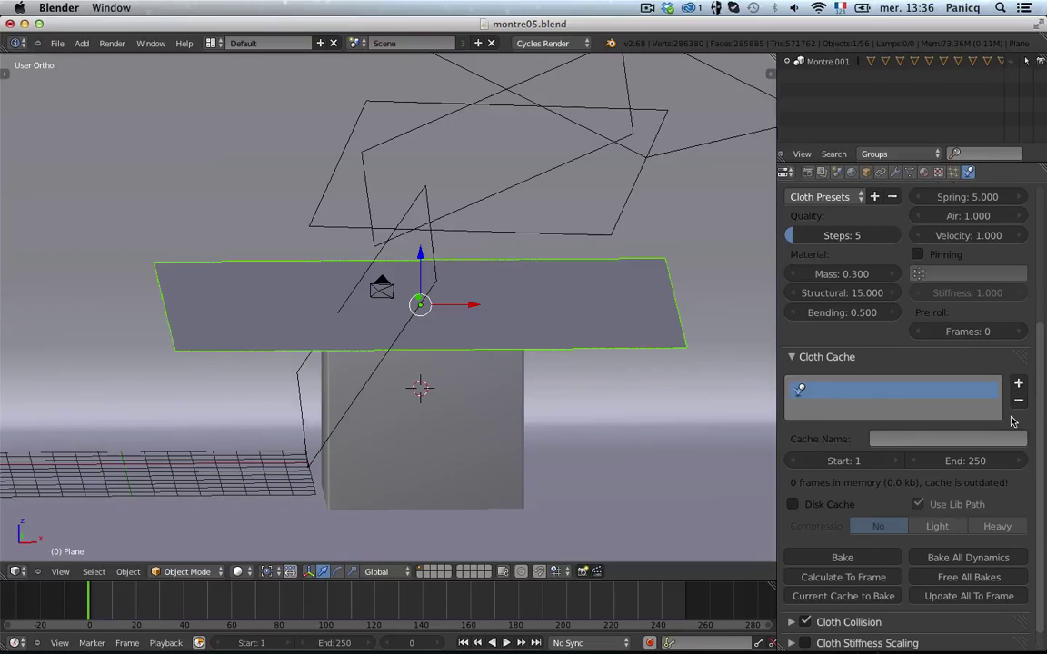
- Collapse the cloth cache settings, expand the cloth collision settings and review the plane's cloth options
scroll(1013, 421, down, 1)
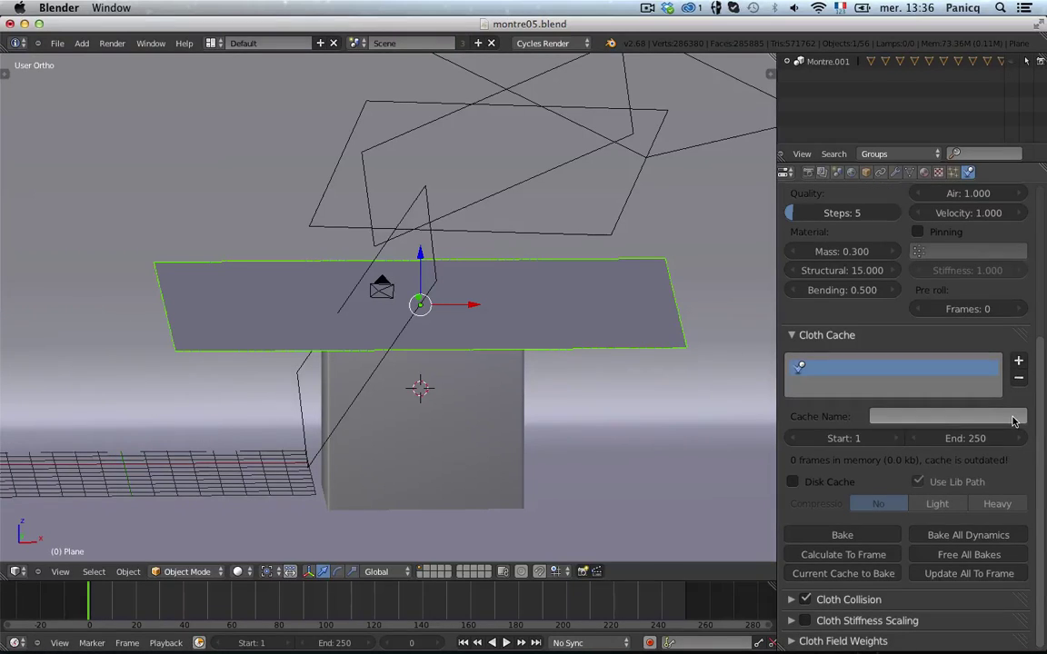
click(789, 333)
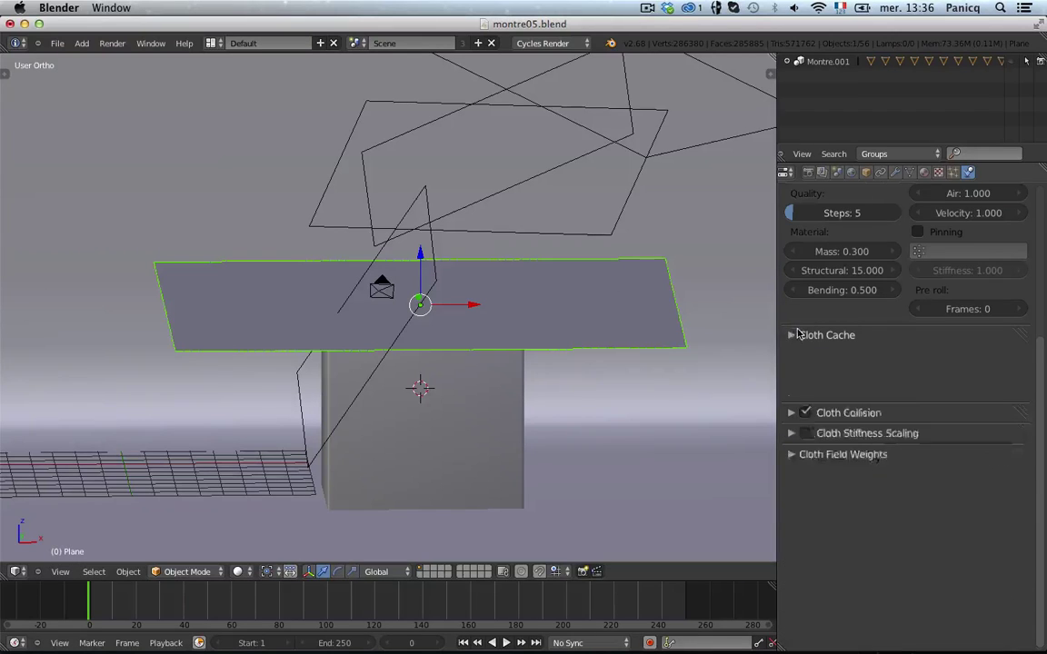
click(864, 358)
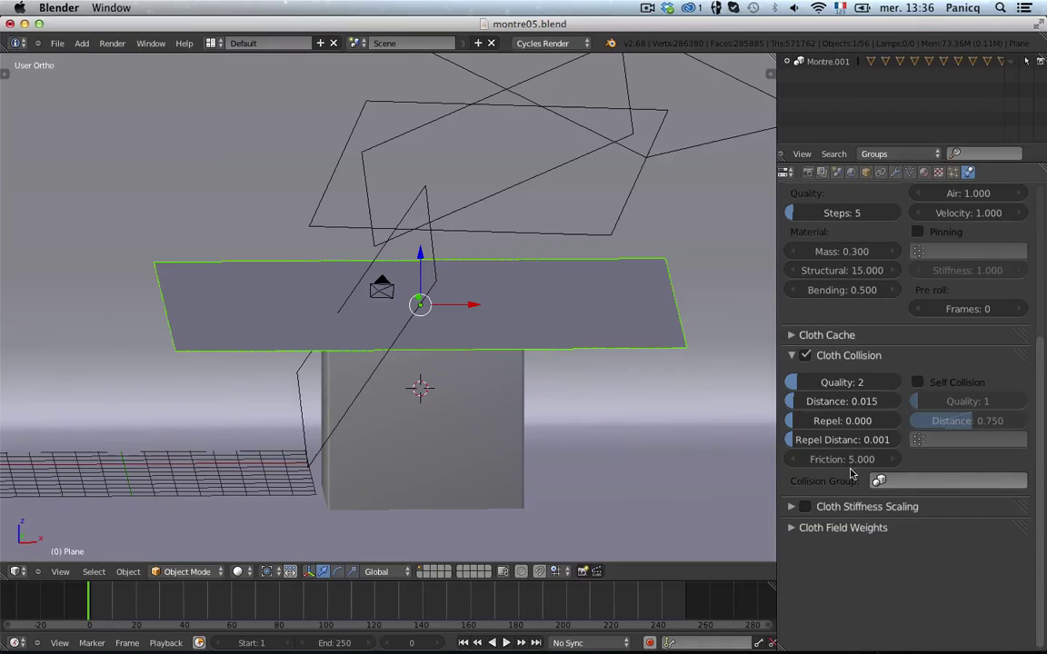
scroll(863, 272, up, 5)
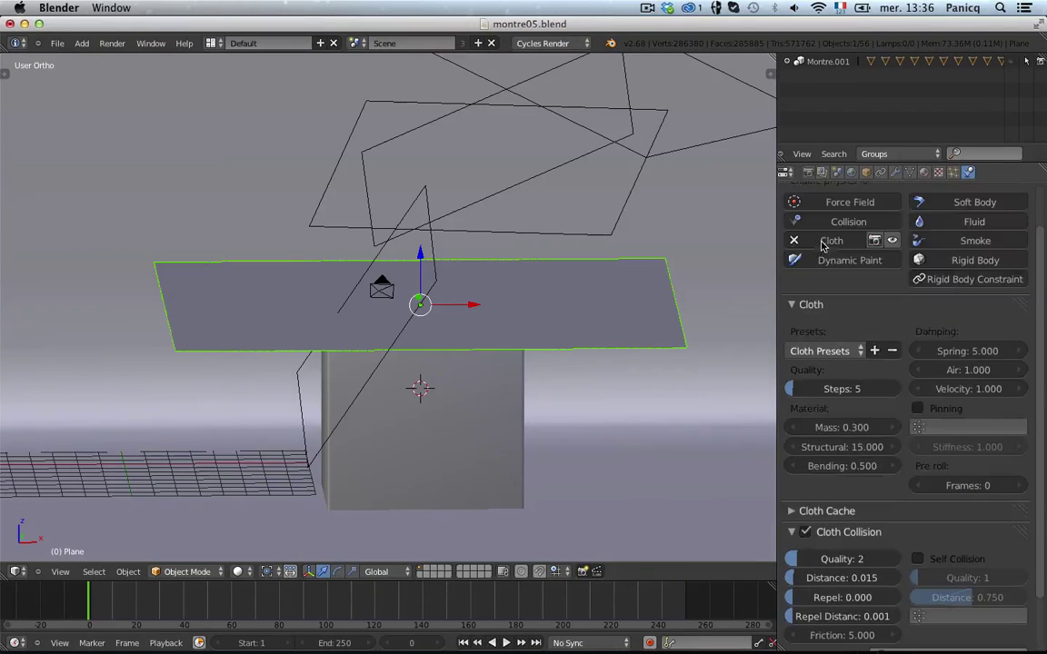
- Play the cloth simulation from frame 0 and stop it at about frame 86, once the cloth hangs over the pedestal
scroll(841, 333, down, 3)
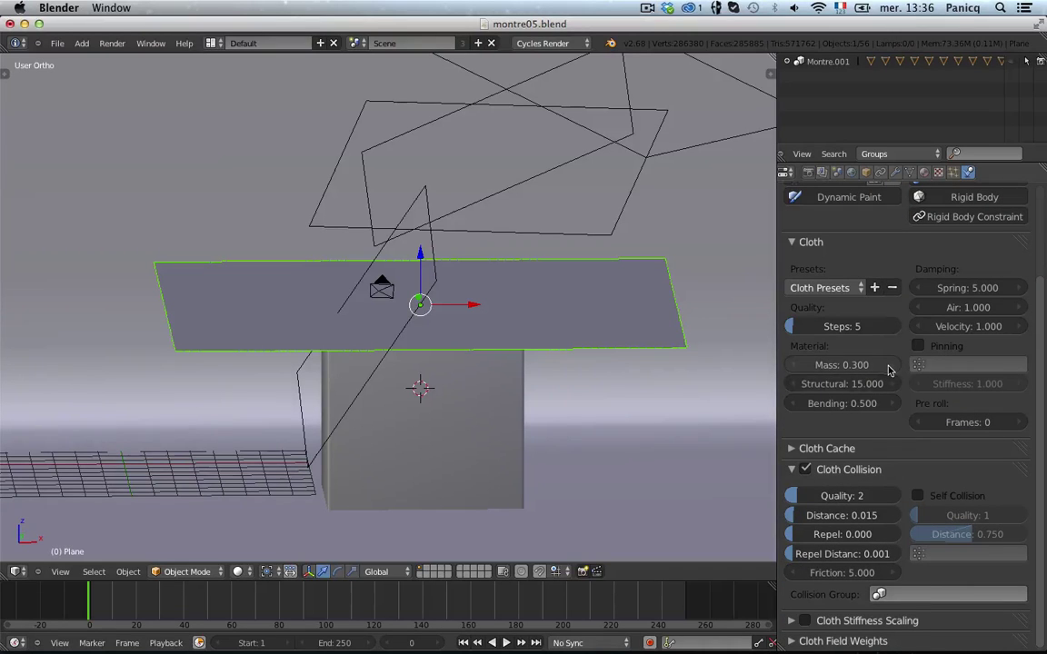
middle_drag(590, 343, 558, 356)
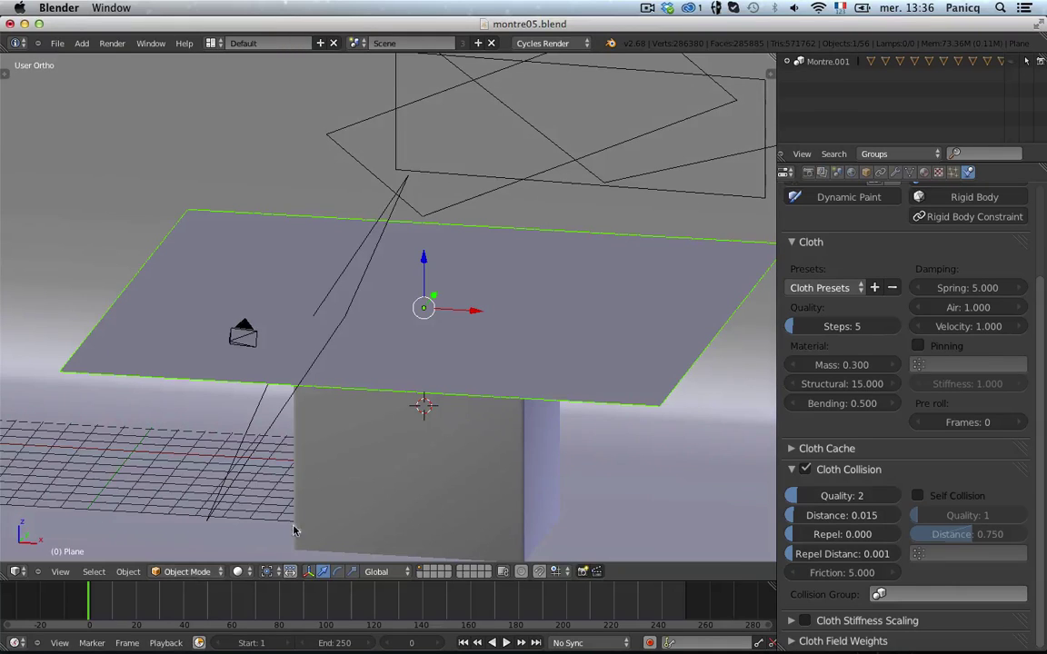
key(alt+a)
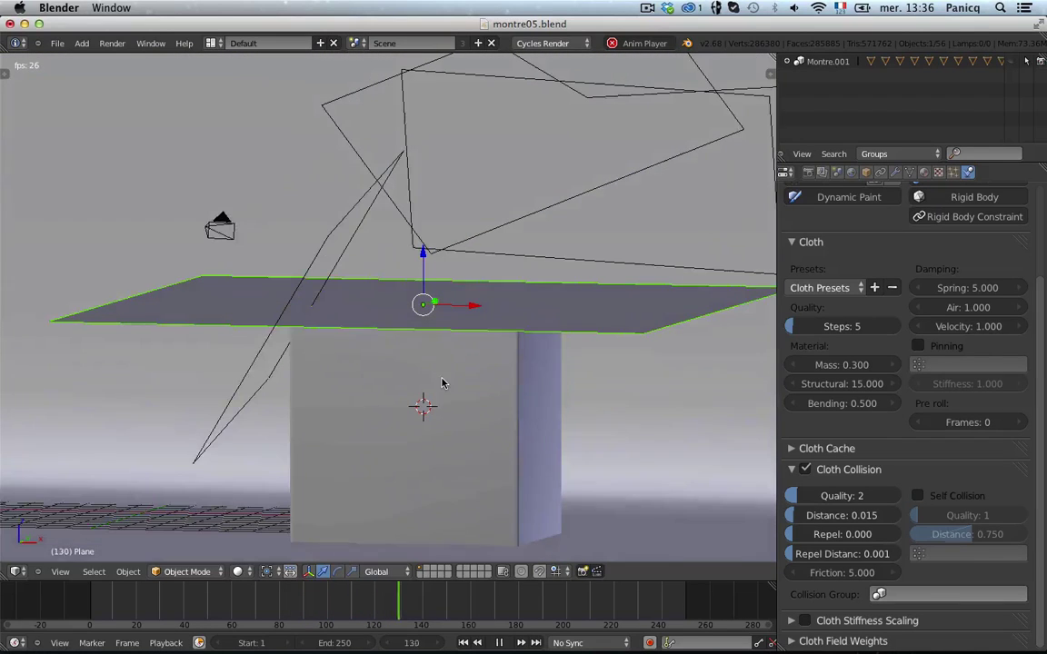
click(79, 600)
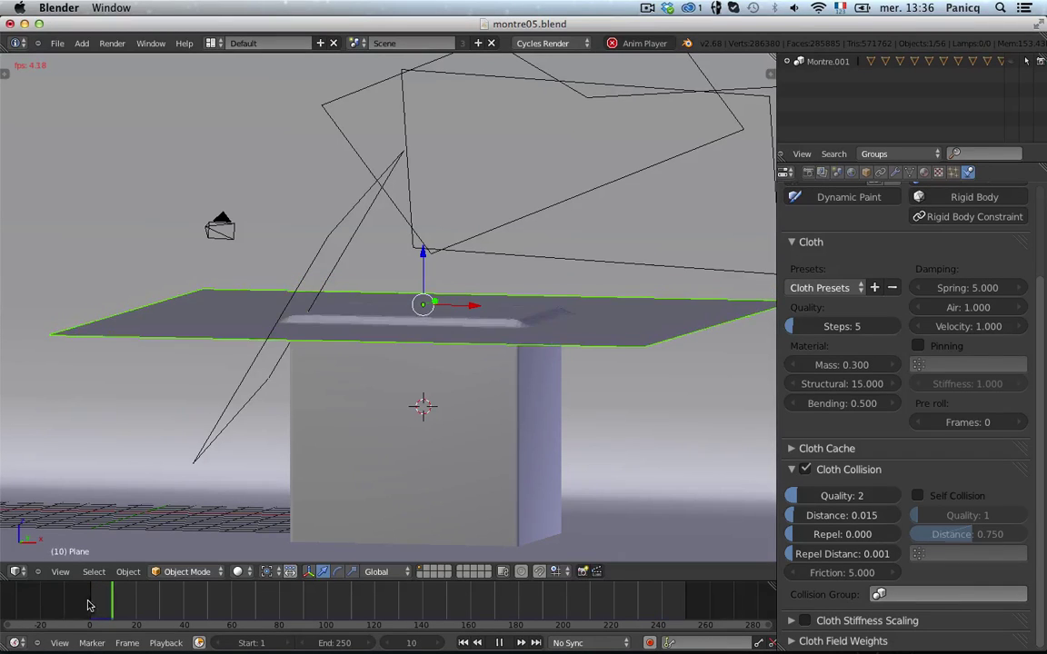
scroll(496, 351, down, 1)
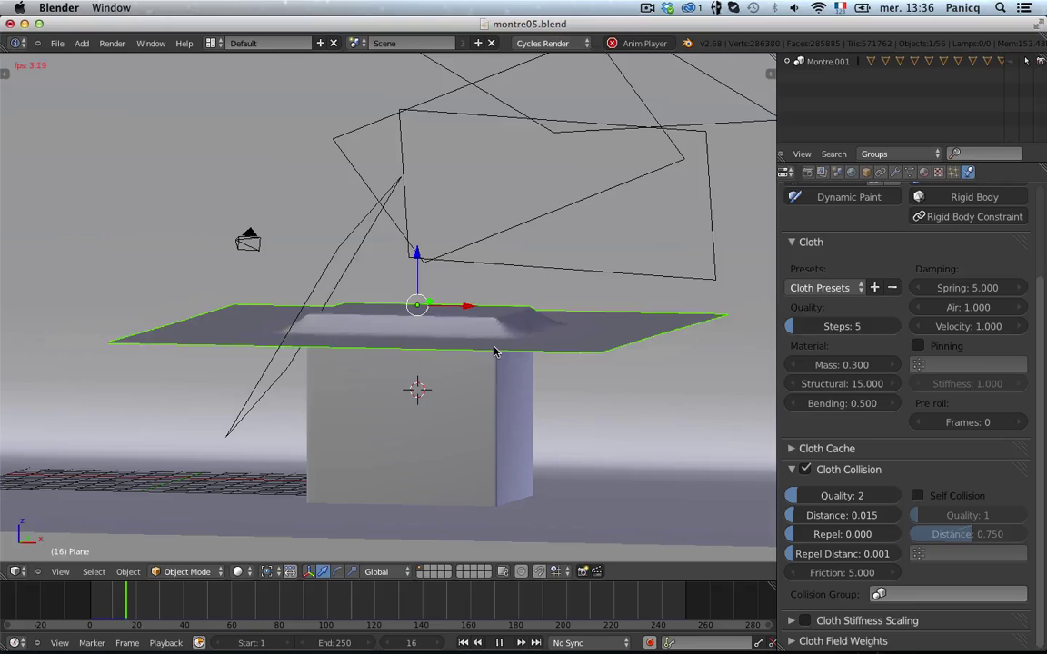
middle_drag(485, 377, 498, 380)
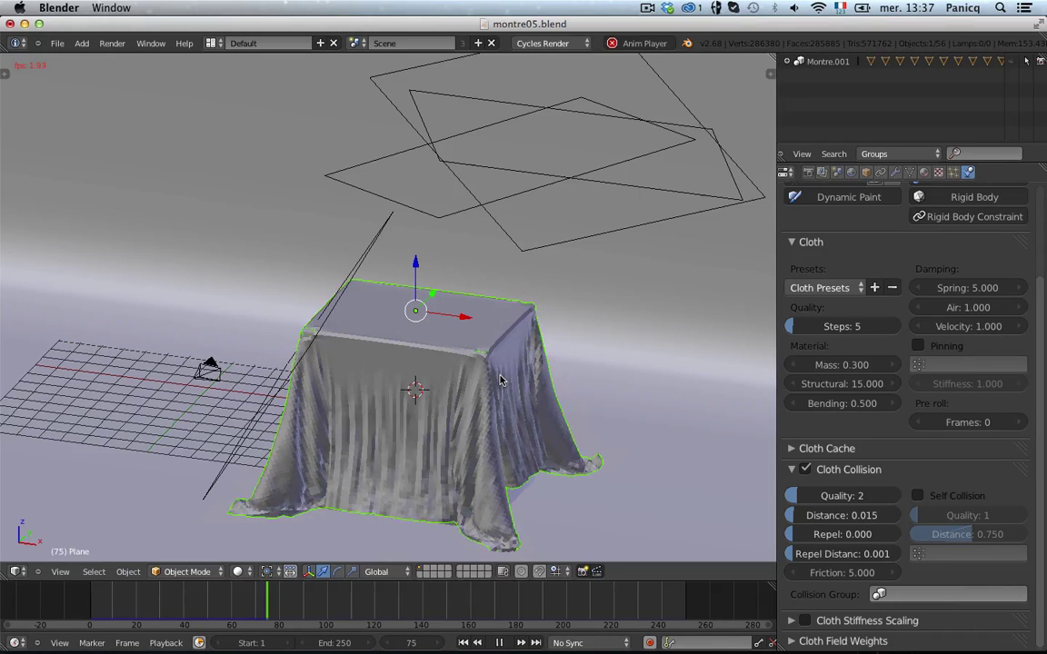
scroll(503, 379, up, 1)
scroll(502, 379, up, 2)
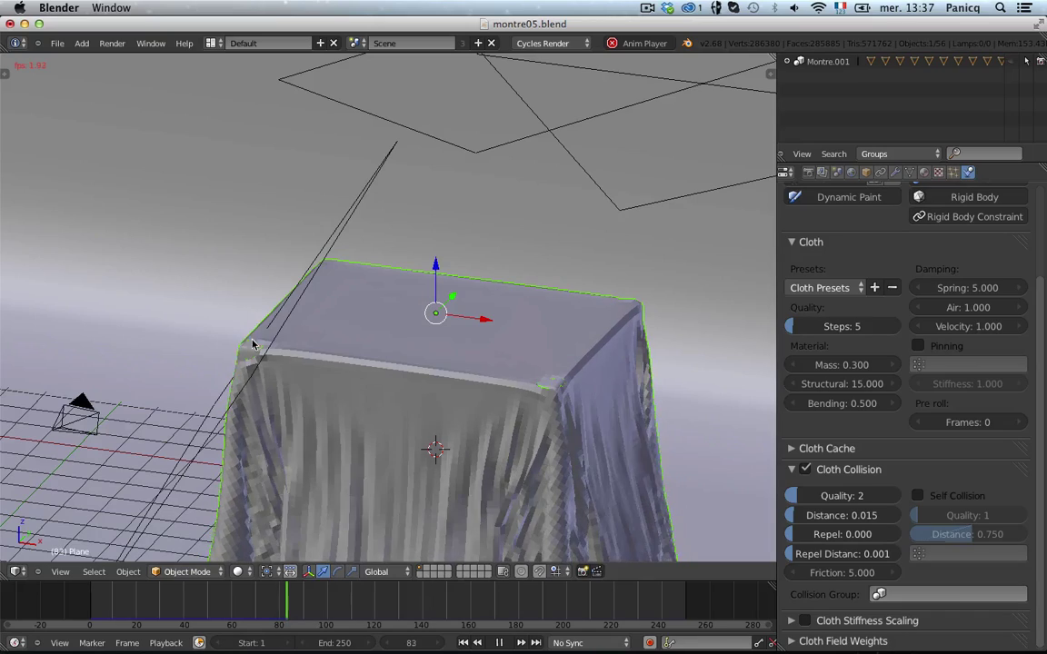
scroll(564, 452, down, 3)
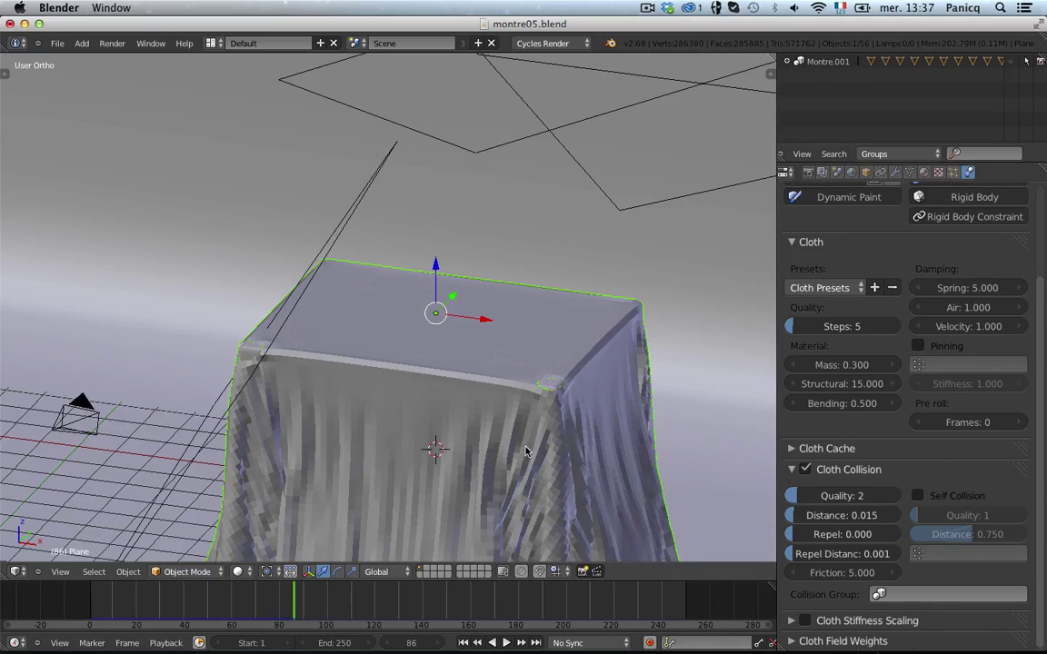
key(alt+a)
- Examine the draped cloth's top corners, side folds and floor contact from several angles
middle_drag(455, 491, 477, 402)
scroll(524, 463, up, 5)
scroll(495, 501, down, 2)
middle_drag(490, 491, 361, 424)
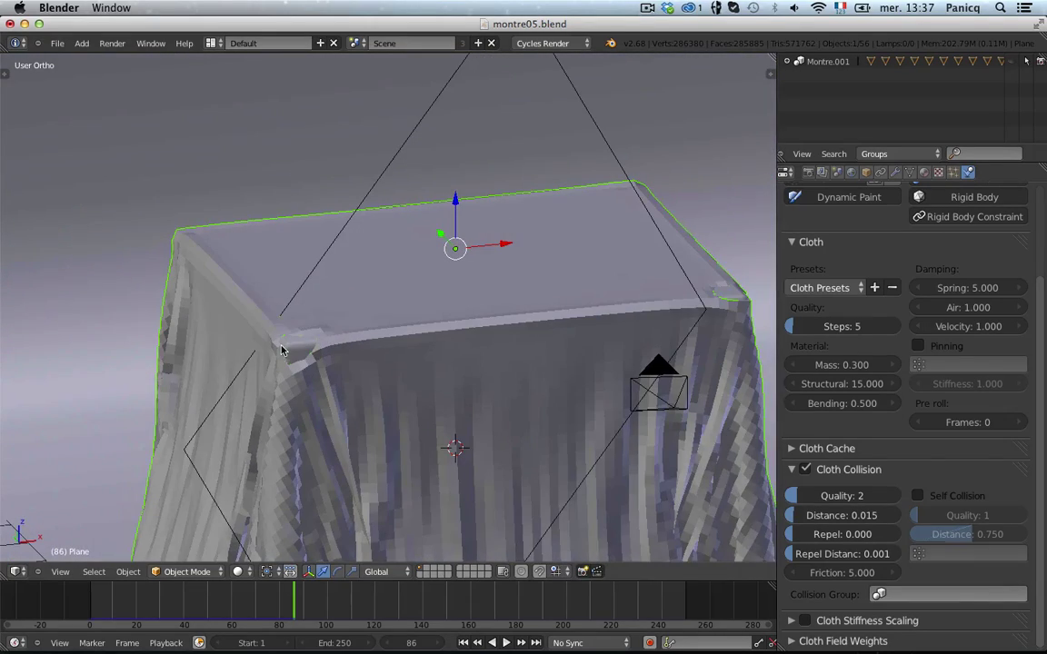
scroll(282, 350, down, 3)
middle_drag(466, 355, 404, 373)
scroll(404, 374, up, 3)
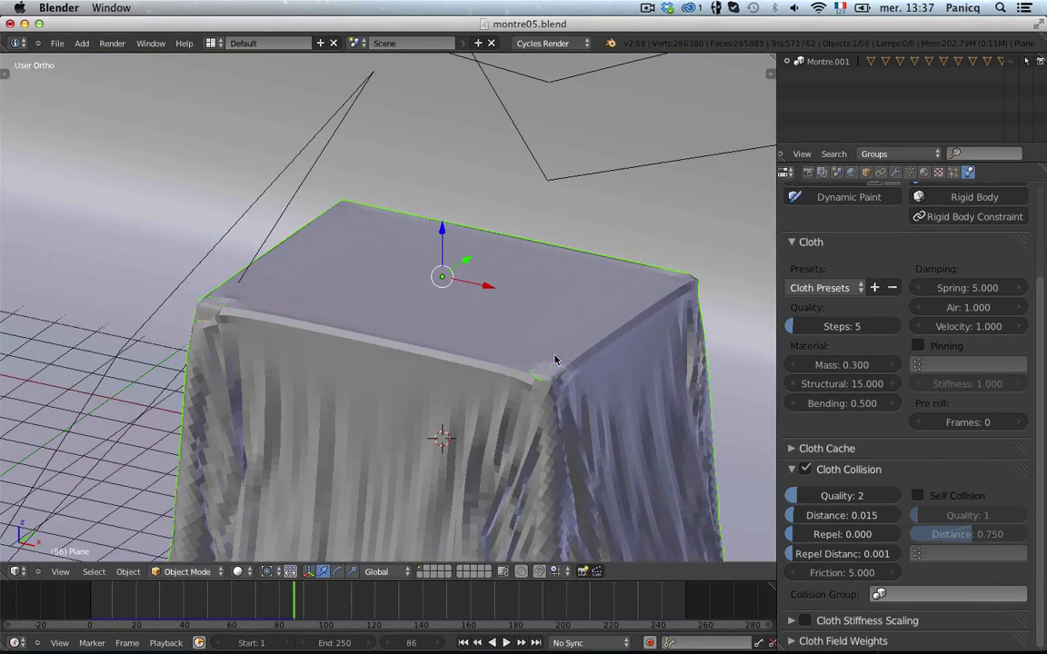
middle_drag(563, 447, 561, 327)
scroll(594, 408, down, 2)
scroll(564, 298, up, 3)
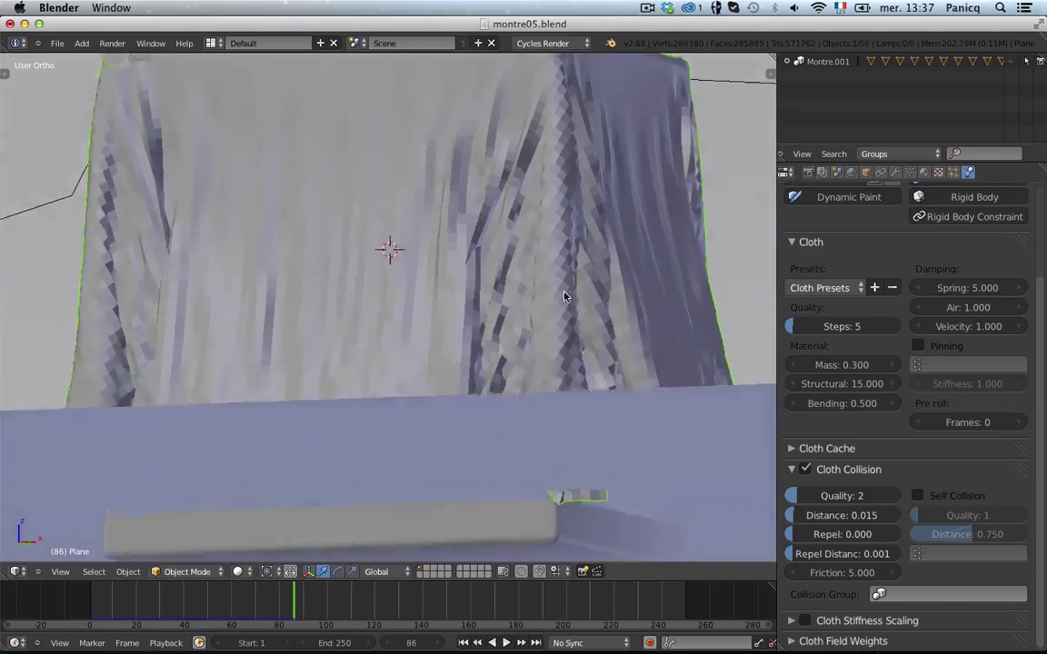
scroll(563, 296, up, 3)
scroll(459, 320, down, 5)
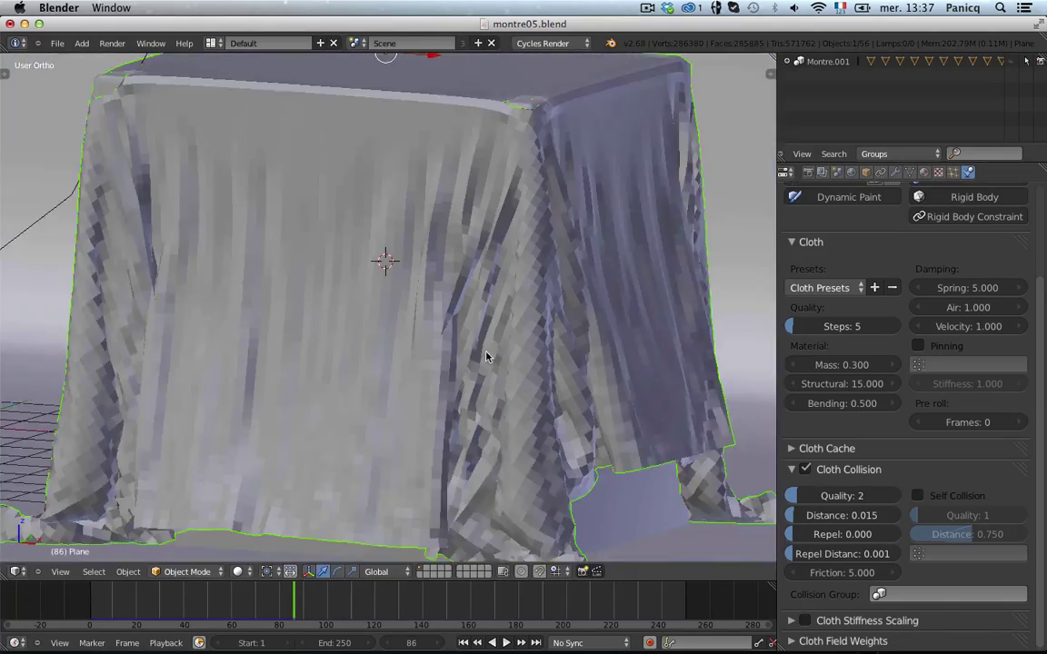
middle_drag(486, 355, 450, 421)
scroll(406, 423, down, 1)
scroll(457, 413, up, 3)
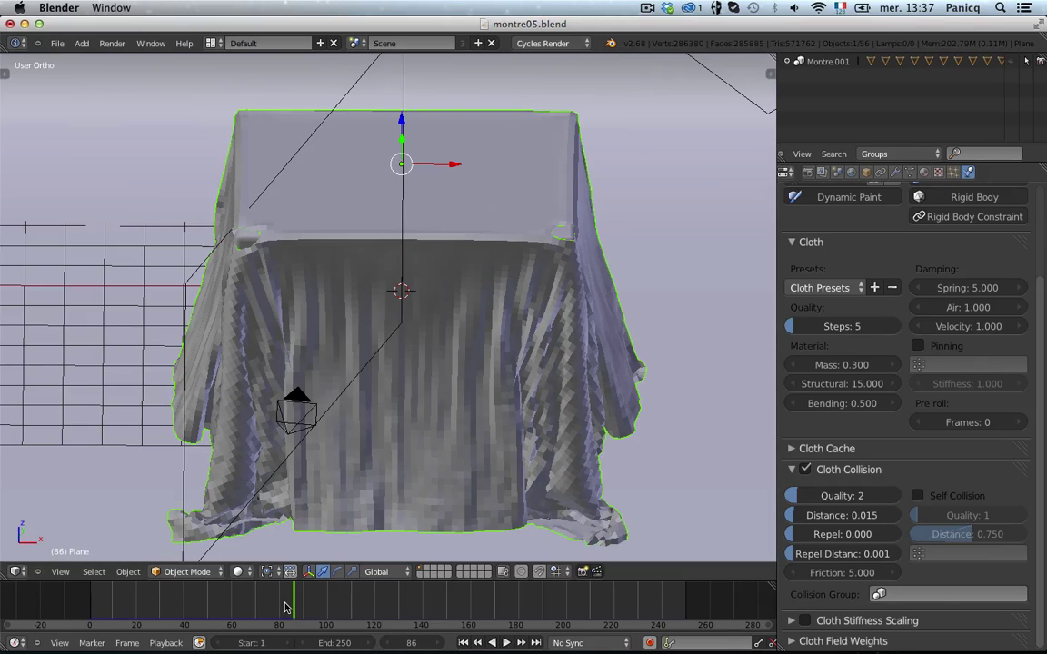
- Scrub through the simulated frames of the drape and return to frame 0
drag(82, 602, 297, 595)
drag(110, 600, 88, 616)
scroll(264, 315, down, 5)
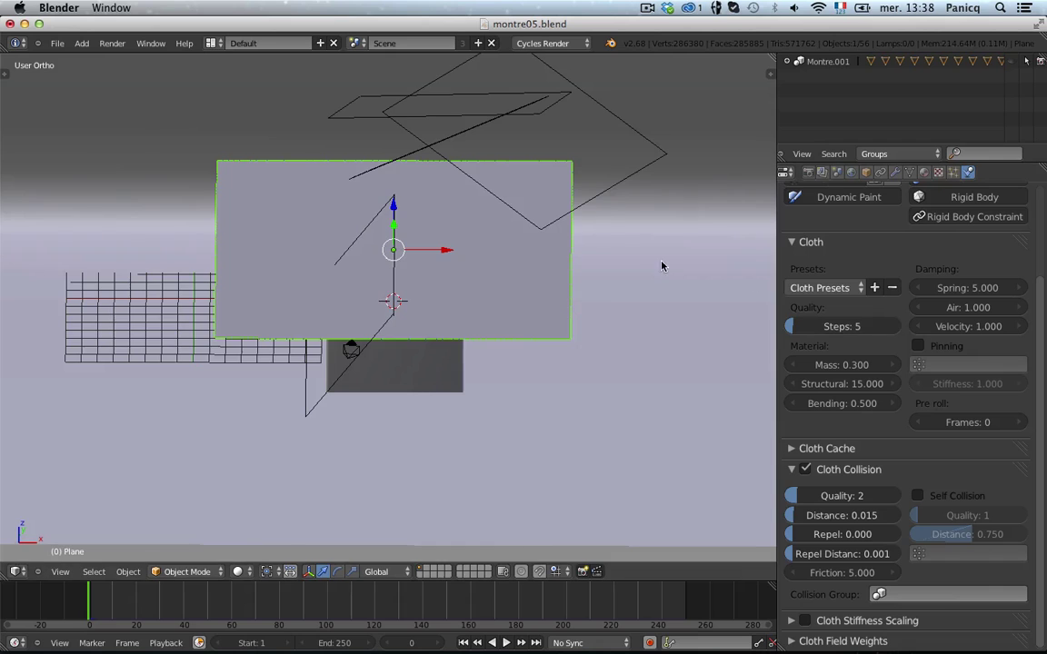
- Apply the Silk preset to the cloth and set its collision quality to 4
middle_drag(662, 264, 612, 254)
scroll(612, 254, up, 4)
click(859, 289)
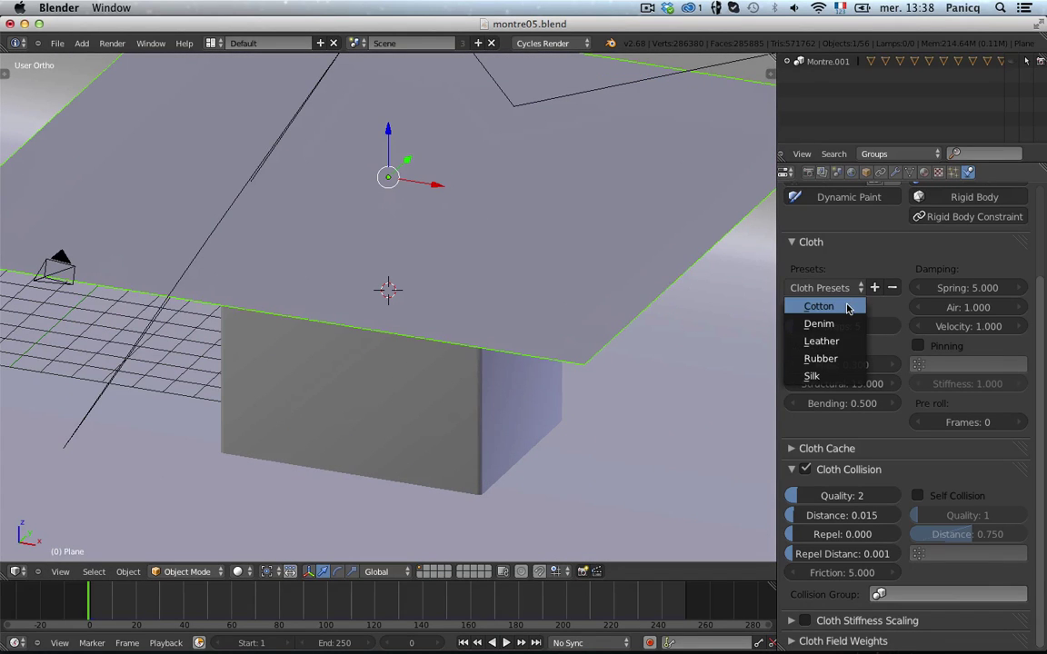
click(835, 376)
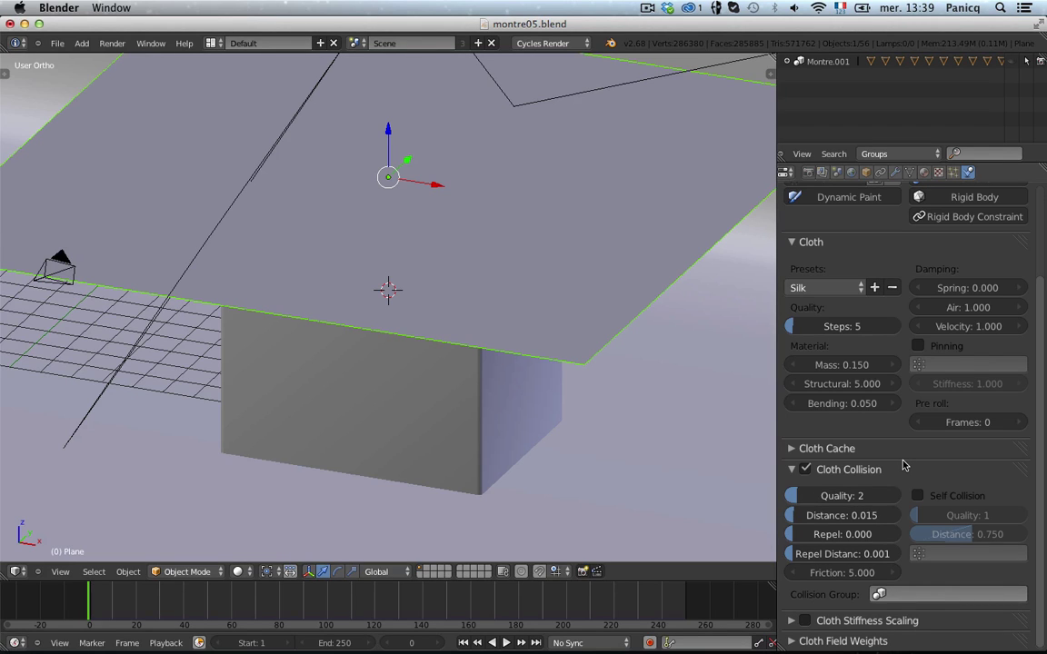
drag(795, 495, 807, 497)
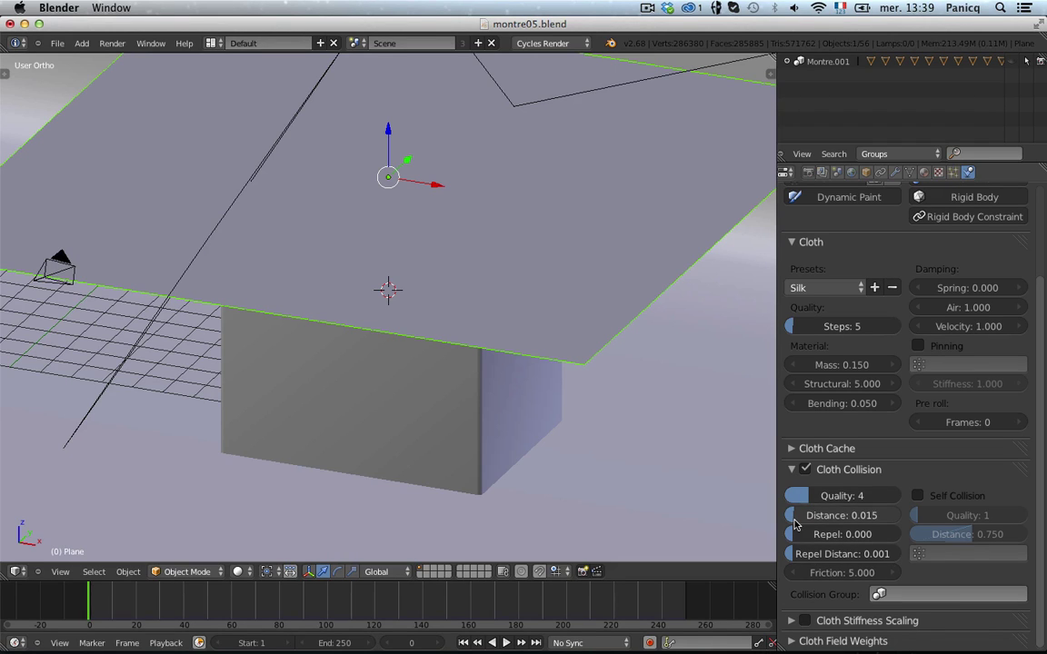
- Check the gap between the plane and the pedestal's beveled corner, and set the cloth collision distance to 0.050
middle_drag(690, 454, 507, 181)
scroll(424, 94, up, 3)
shift+middle_drag(515, 224, 486, 377)
scroll(515, 349, up, 1)
scroll(514, 349, up, 3)
scroll(631, 83, down, 1)
middle_drag(630, 175, 627, 136)
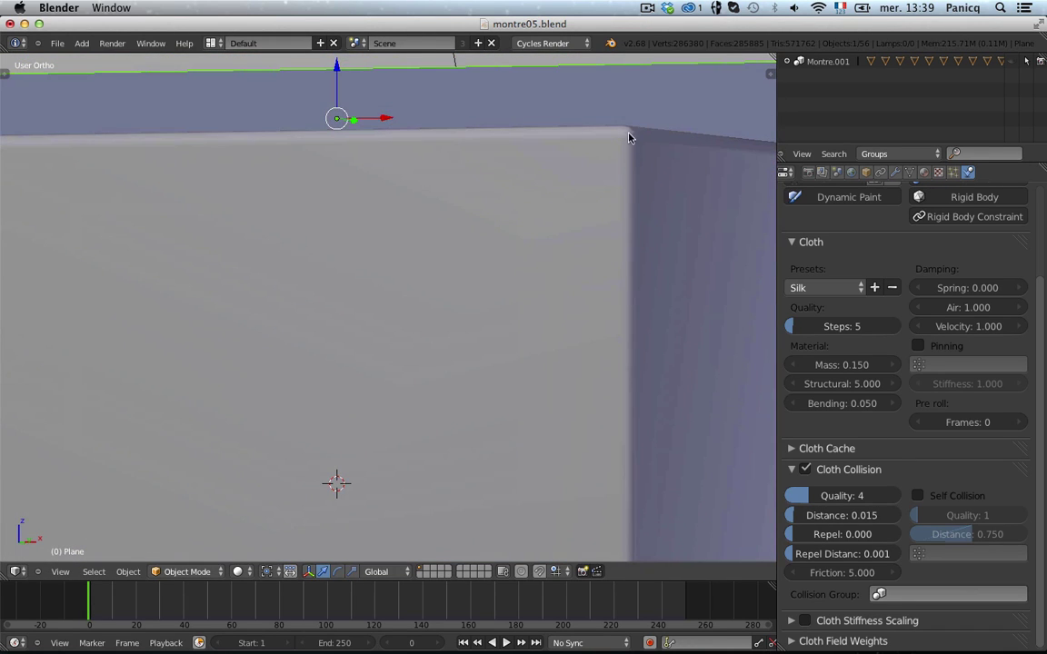
scroll(633, 169, down, 2)
middle_drag(706, 277, 576, 222)
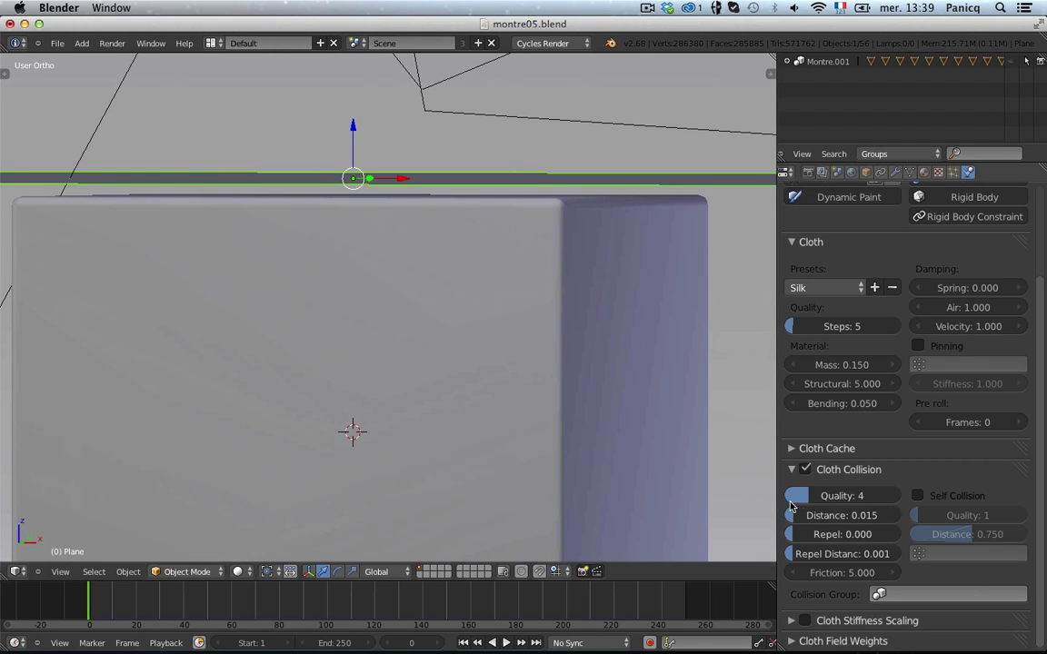
click(840, 515)
key(Right)
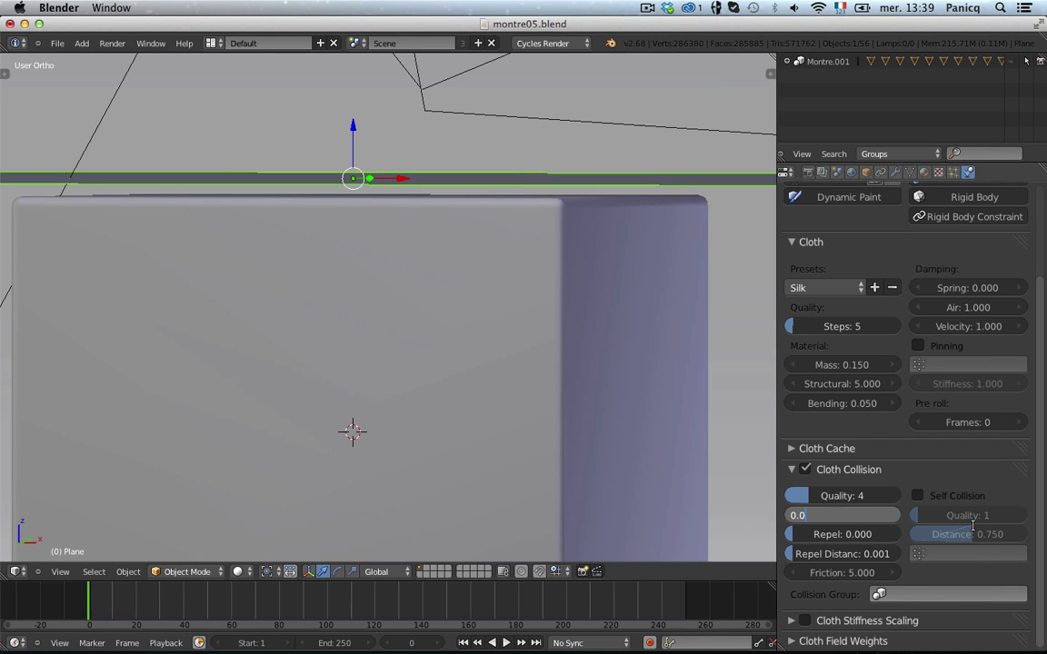
key(Return)
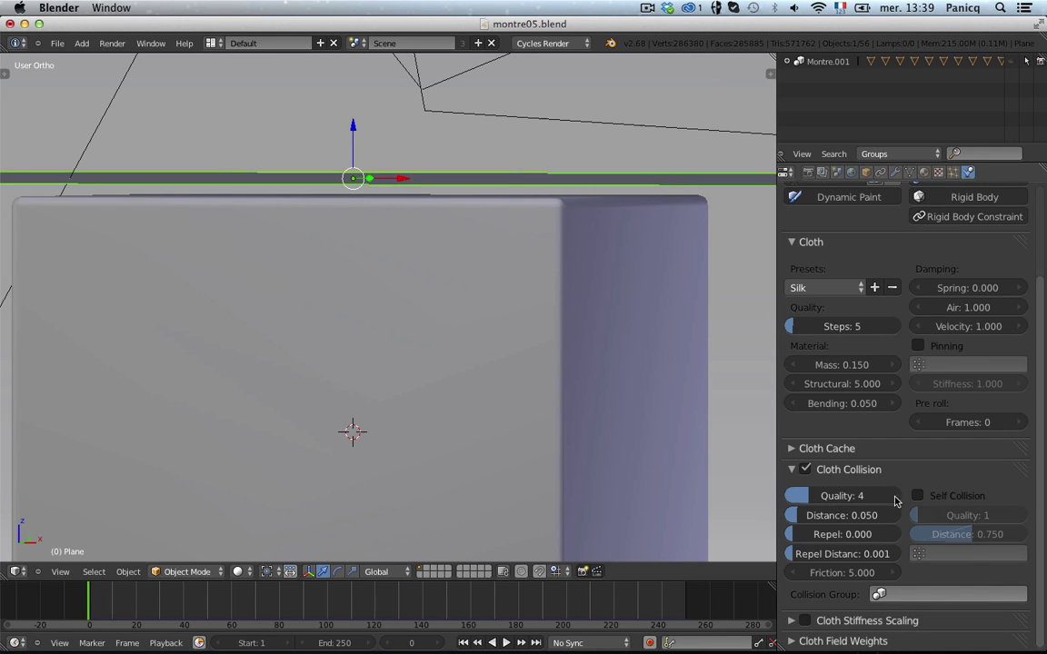
- Enable self collision on the cloth with a quality of 4 and a distance of 0.9
scroll(375, 346, down, 4)
middle_drag(445, 287, 462, 291)
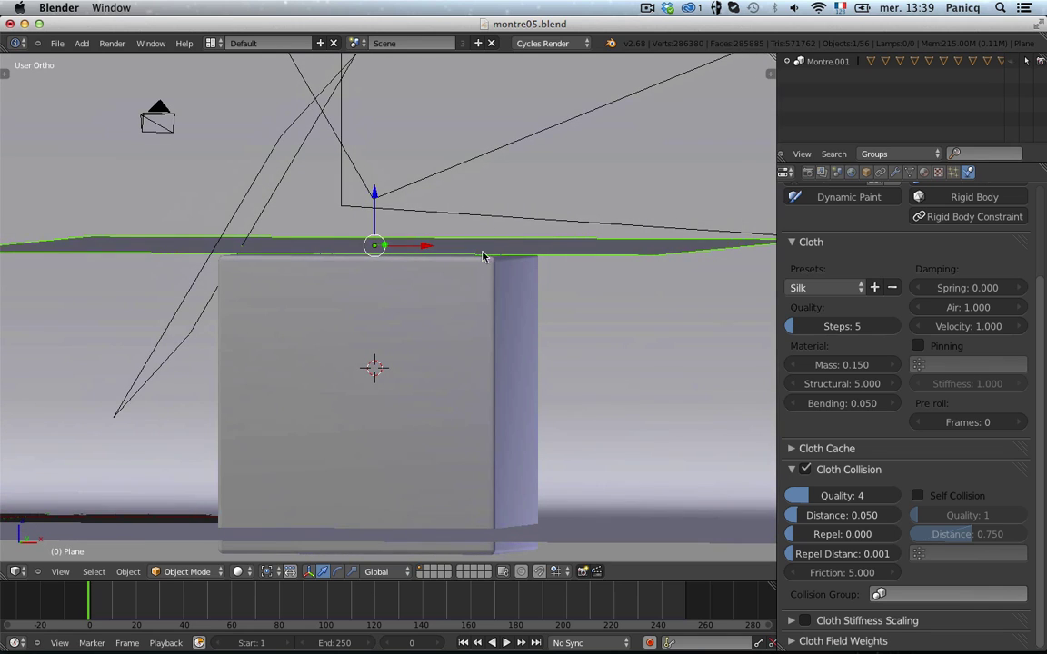
middle_drag(445, 421, 437, 416)
scroll(497, 231, up, 2)
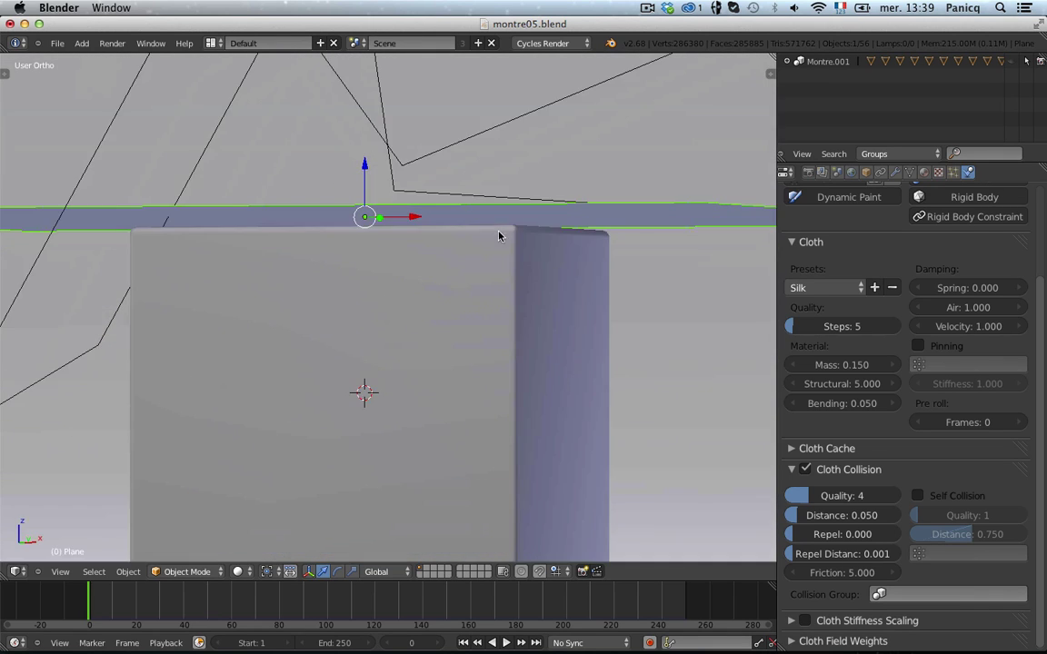
middle_drag(497, 231, 486, 264)
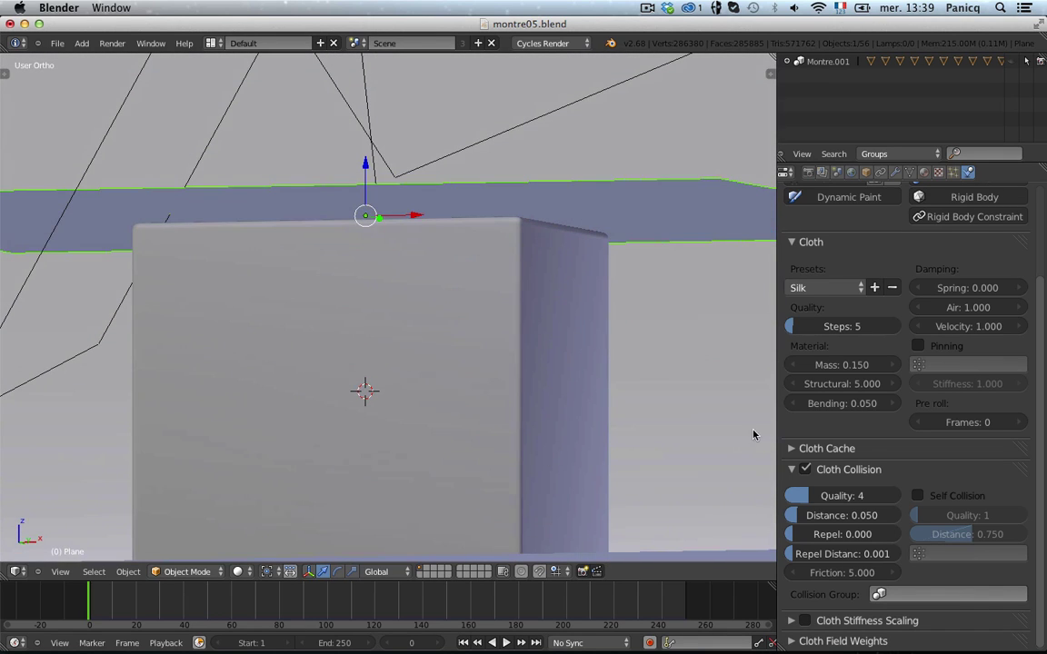
click(918, 497)
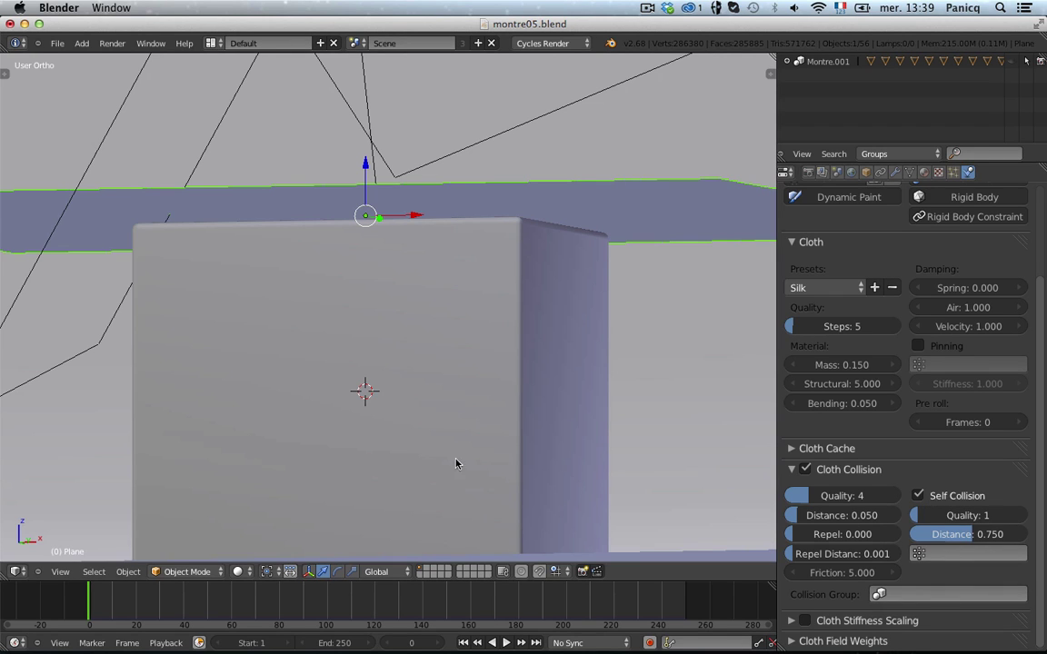
scroll(468, 459, down, 3)
middle_drag(491, 446, 482, 470)
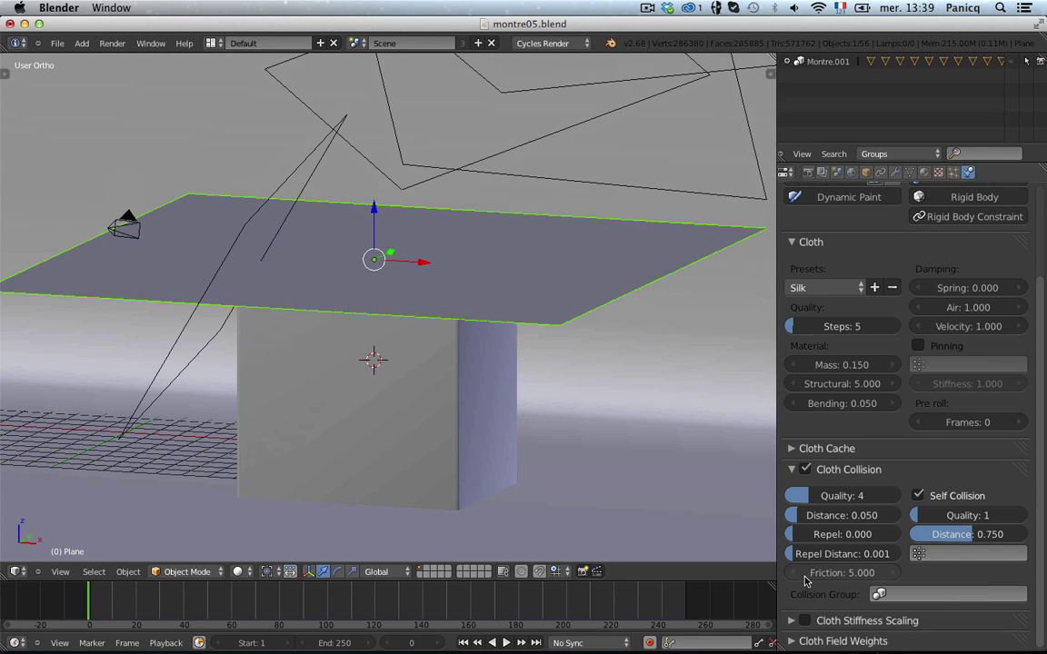
drag(934, 515, 964, 521)
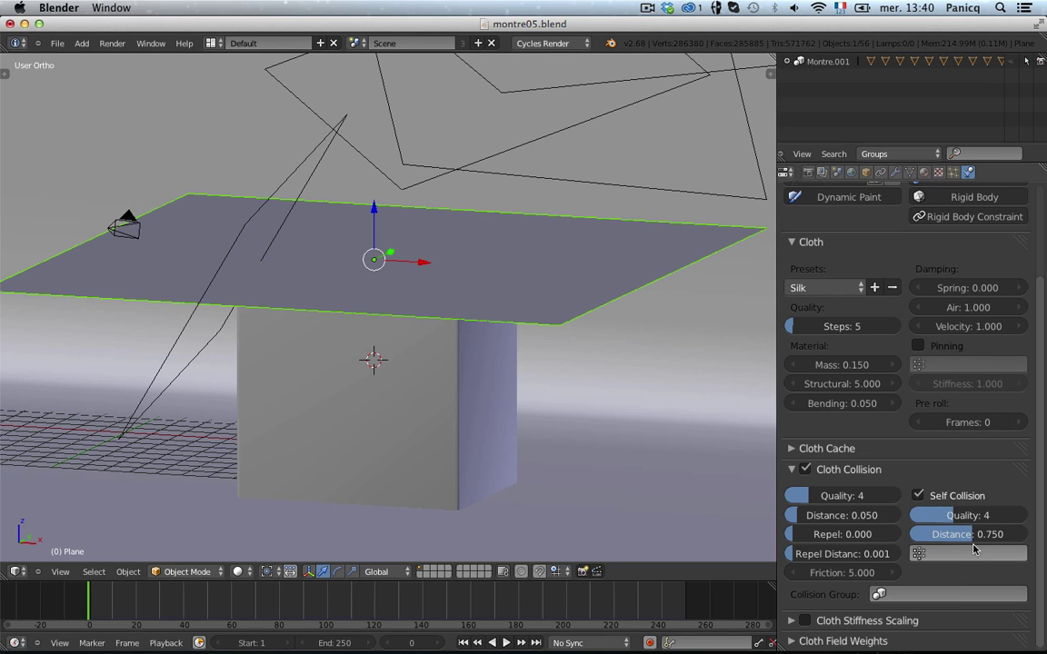
click(978, 536)
text(0)
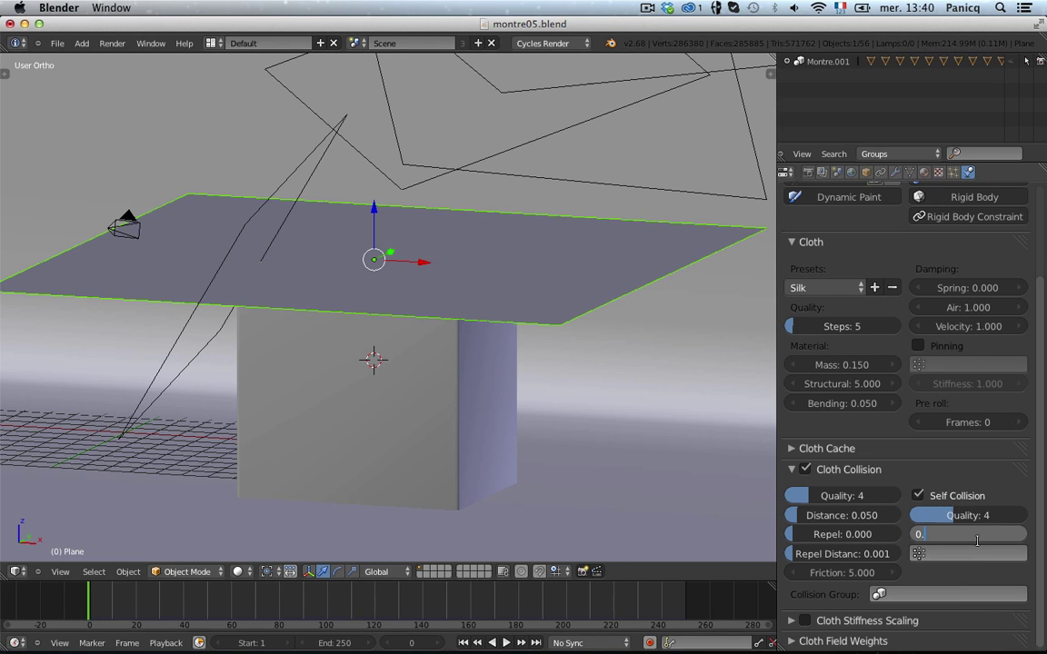
text(.9)
key(Return)
- Run the silk cloth simulation and stop it at about frame 87 with the cloth draped over the pedestal
middle_drag(673, 299, 380, 409)
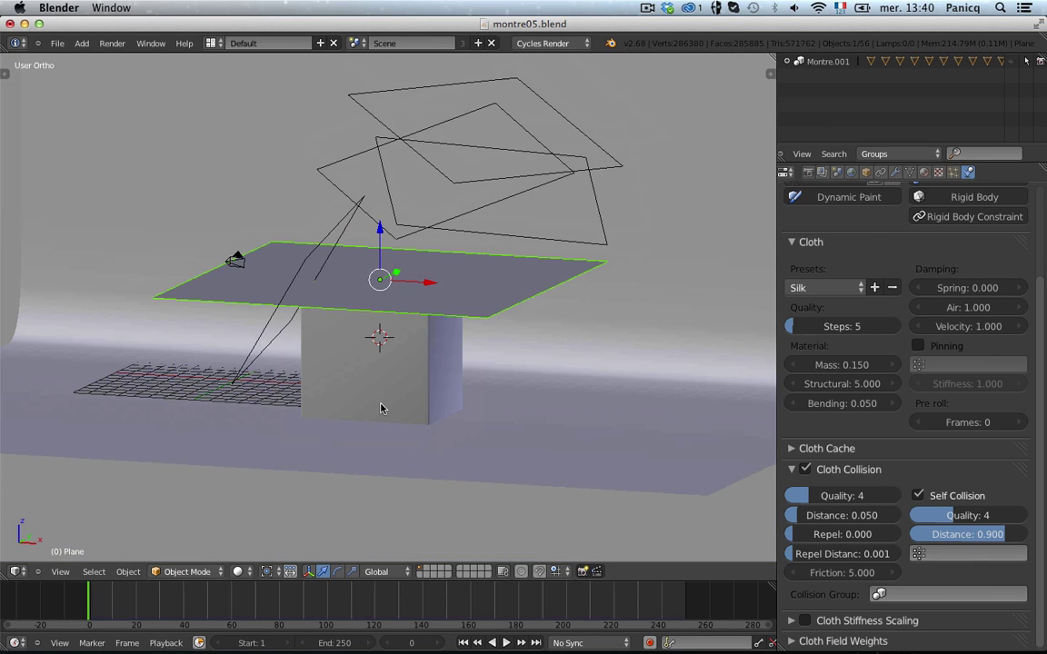
key(alt+a)
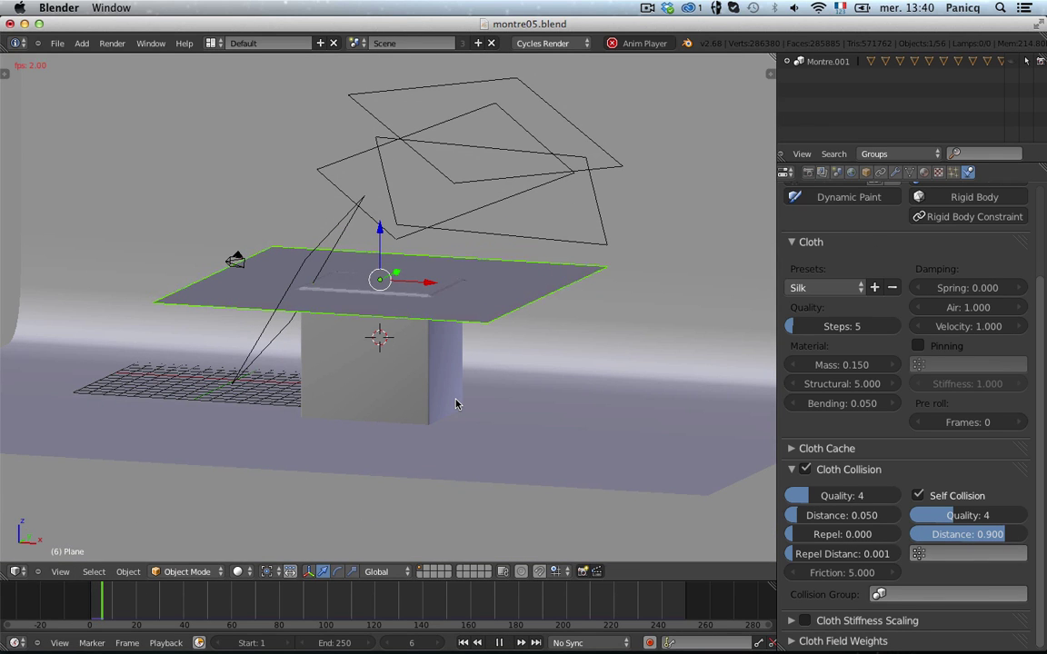
scroll(456, 405, up, 1)
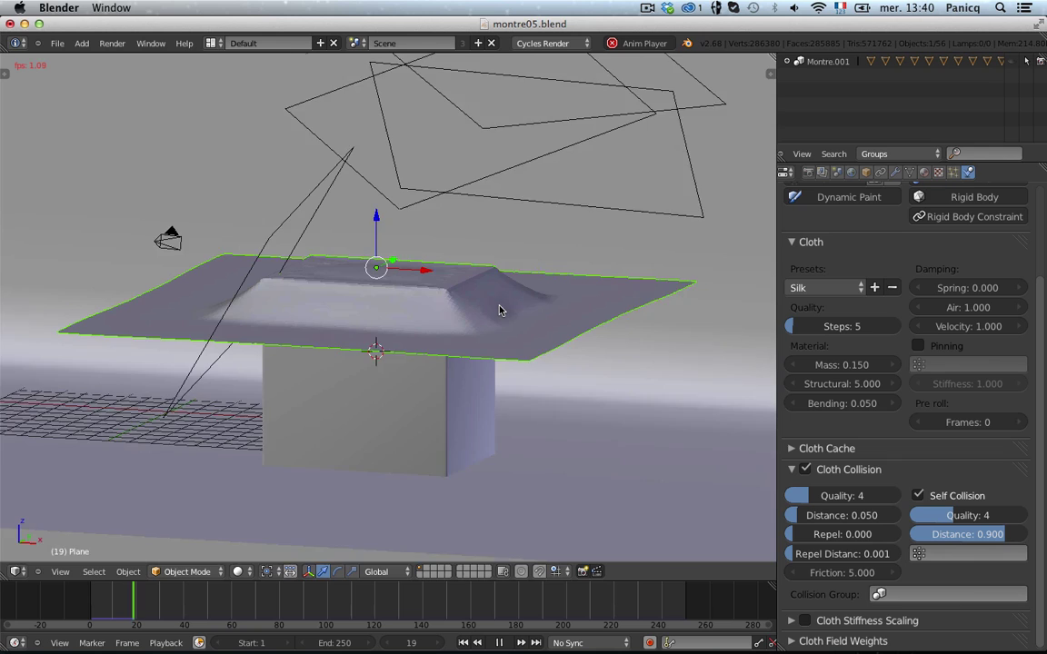
scroll(498, 313, up, 2)
scroll(499, 314, up, 3)
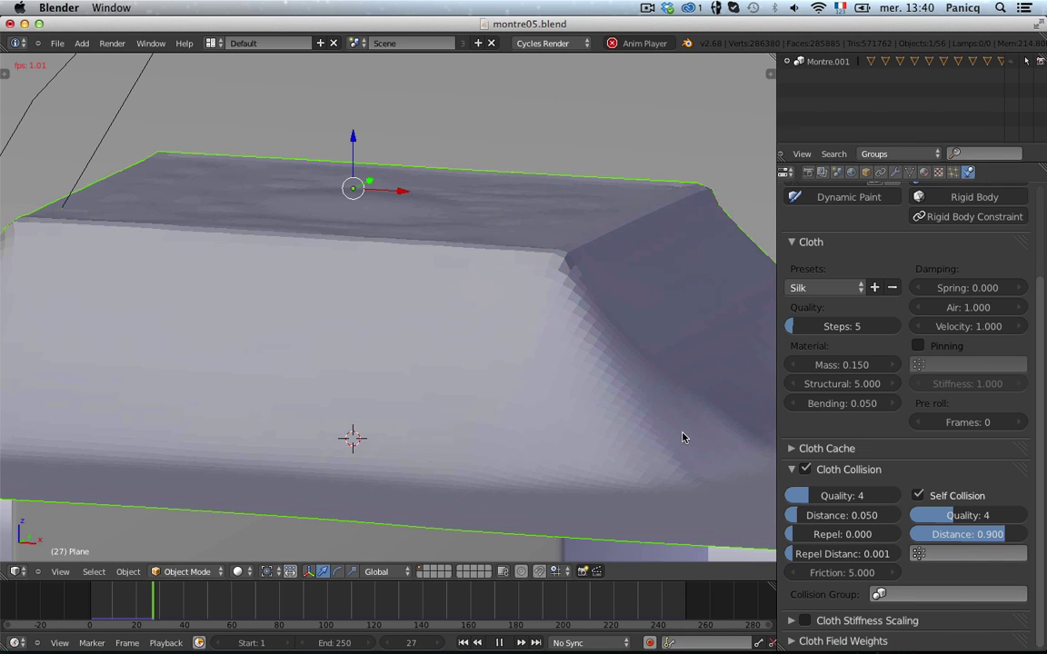
scroll(670, 443, down, 4)
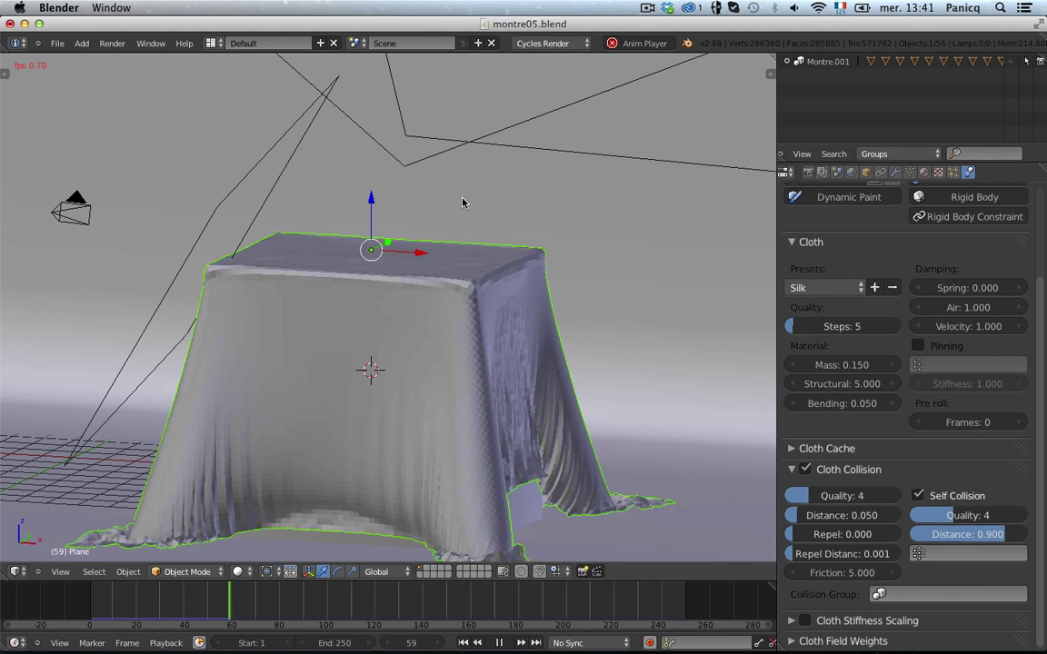
scroll(405, 411, down, 1)
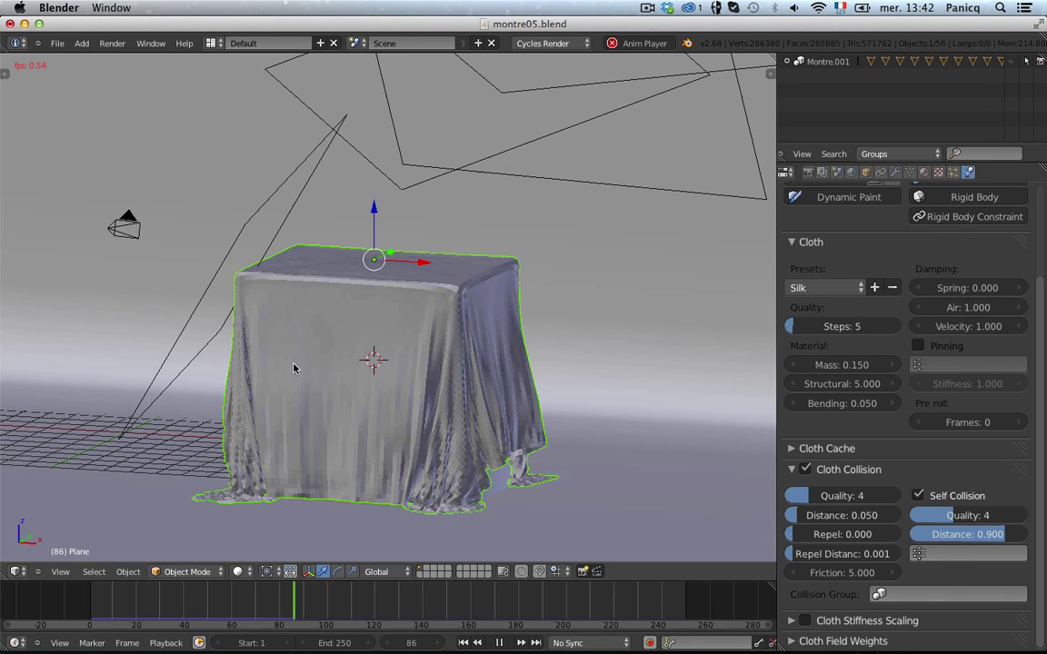
key(alt+a)
- Apply smooth shading to the draped cloth plane
middle_drag(364, 484, 487, 366)
scroll(516, 462, up, 6)
scroll(518, 465, down, 2)
key(t)
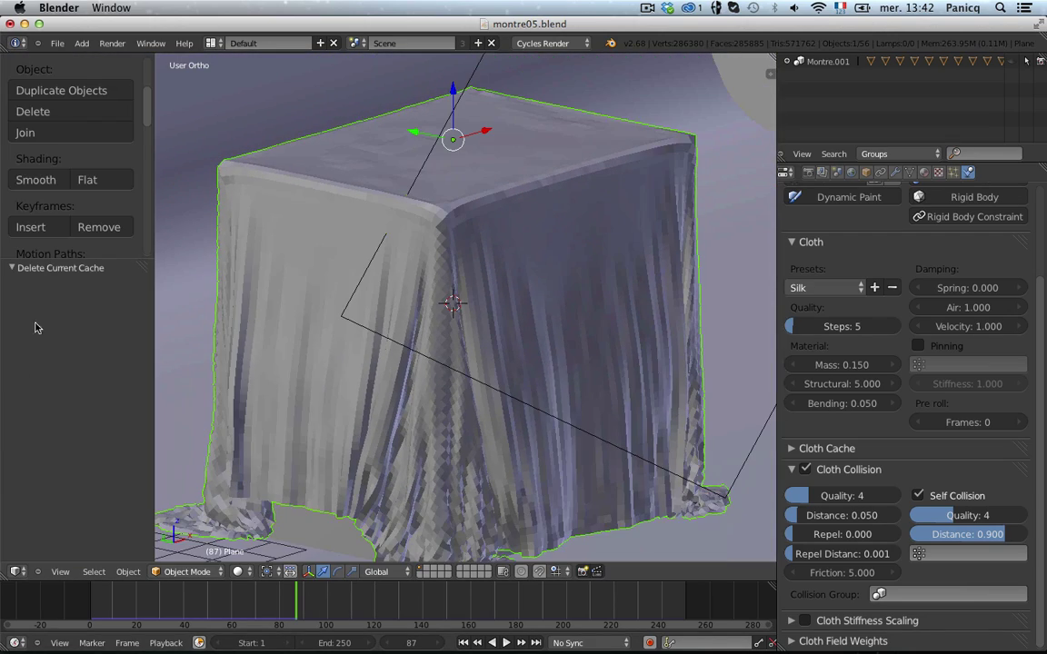
click(33, 186)
key(t)
key(a)
scroll(654, 309, down, 5)
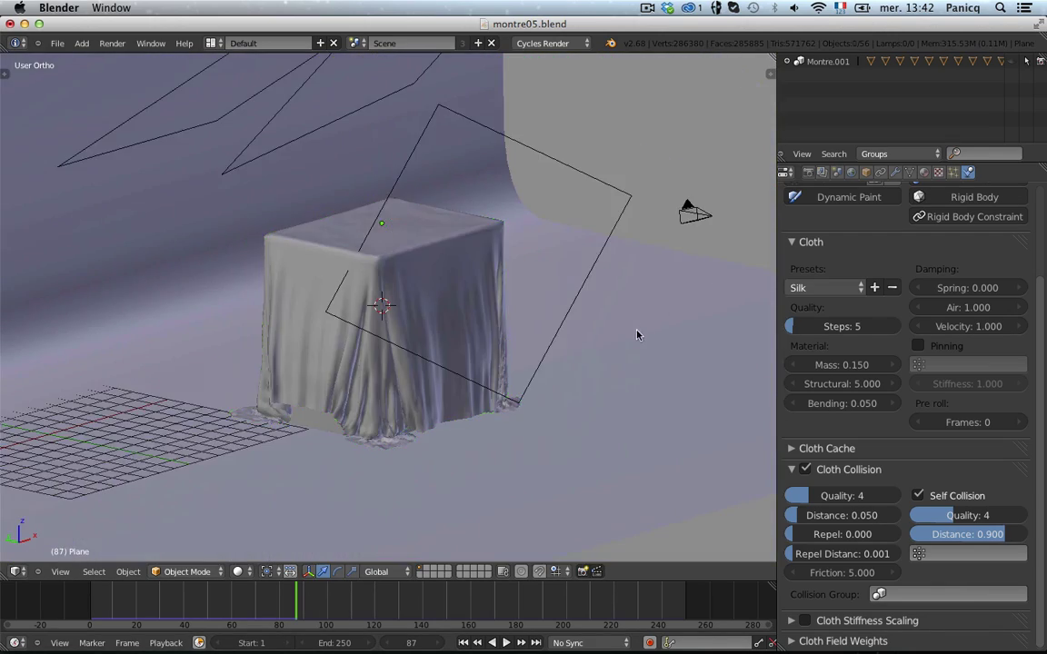
- Select the draped cloth plane and apply its Cloth modifier to freeze the simulated shape
mouse_move(638, 332)
middle_down()
mouse_move(510, 364)
mouse_move(493, 356)
mouse_move(468, 372)
mouse_move(493, 427)
mouse_move(411, 345)
mouse_move(353, 369)
mouse_move(392, 421)
mouse_move(654, 379)
mouse_move(535, 402)
mouse_move(360, 409)
middle_up()
scroll(501, 375, up, 5)
right_click(503, 377)
scroll(502, 377, down, 3)
key(a)
right_click(410, 346)
scroll(360, 408, down, 2)
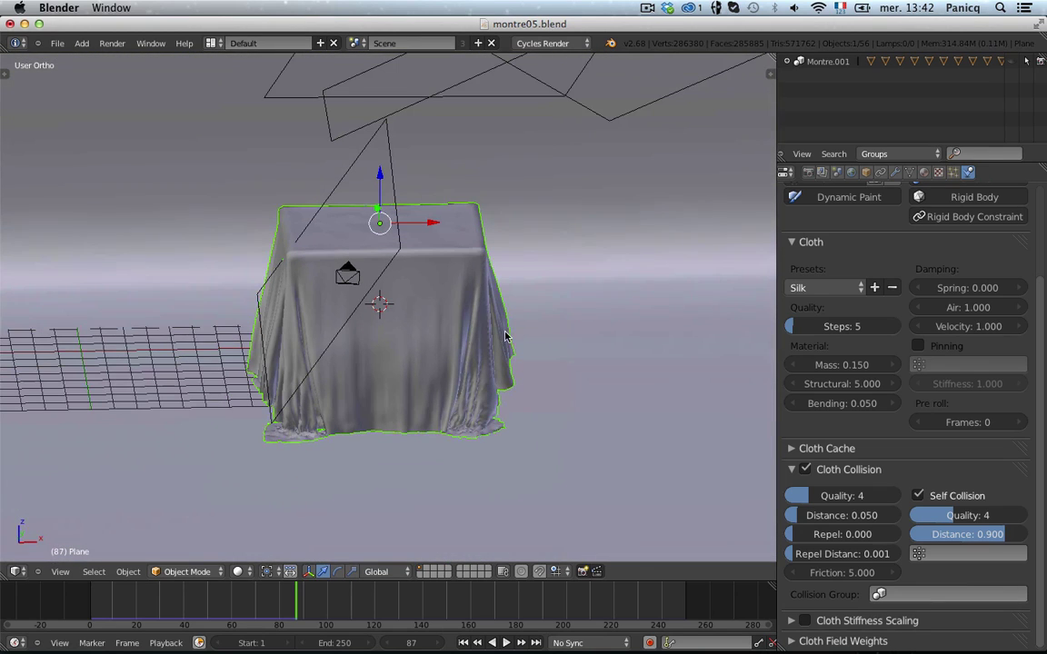
click(895, 174)
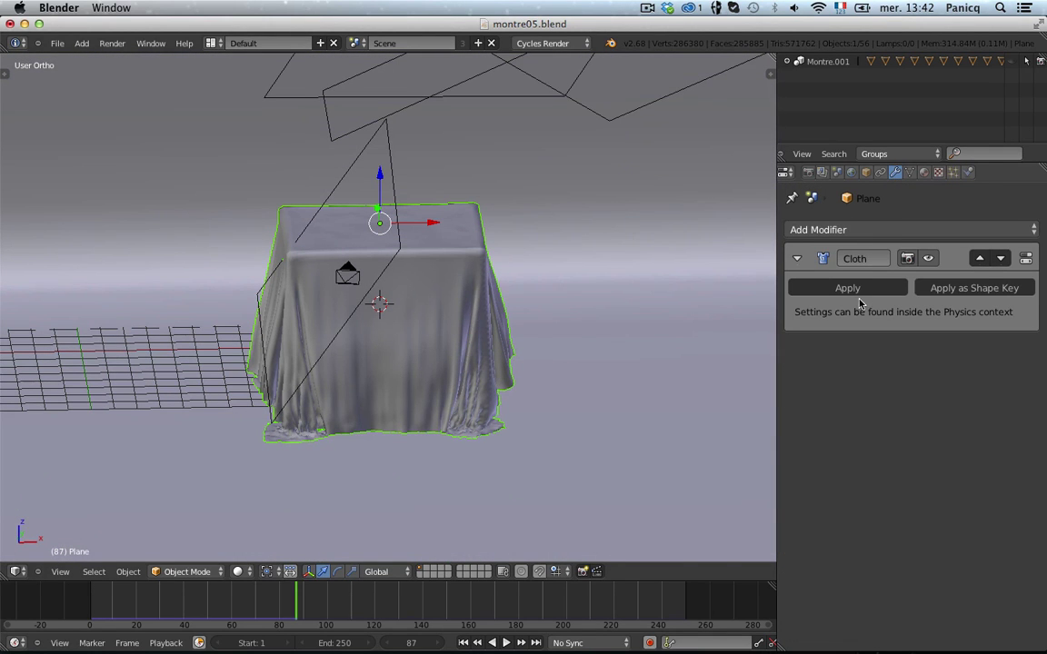
click(803, 288)
- Inspect the frozen cloth's mesh density in Edit Mode from several sides
key(Tab)
scroll(476, 303, up, 4)
key(a)
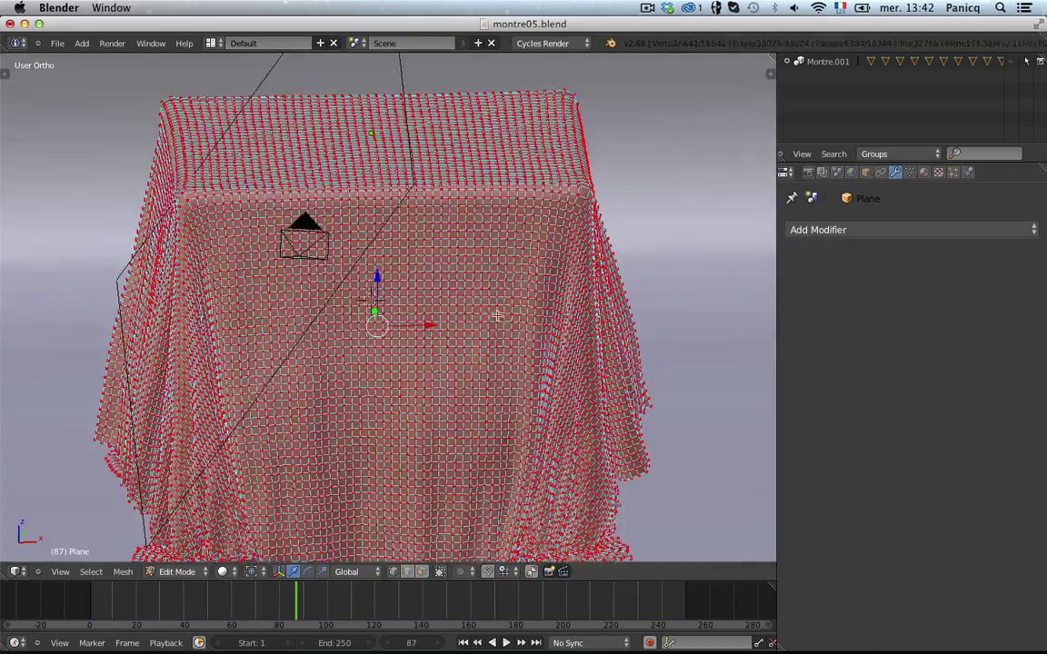
key(a)
middle_drag(554, 335, 477, 297)
key(Tab)
key(Tab)
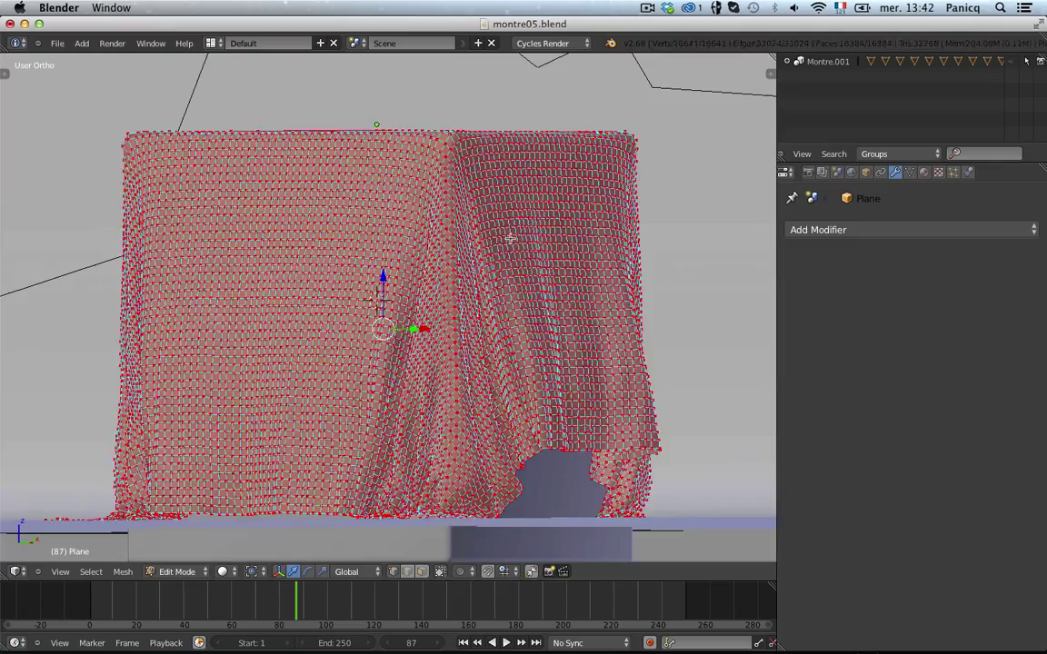
key(a)
middle_drag(508, 236, 506, 273)
scroll(463, 373, down, 3)
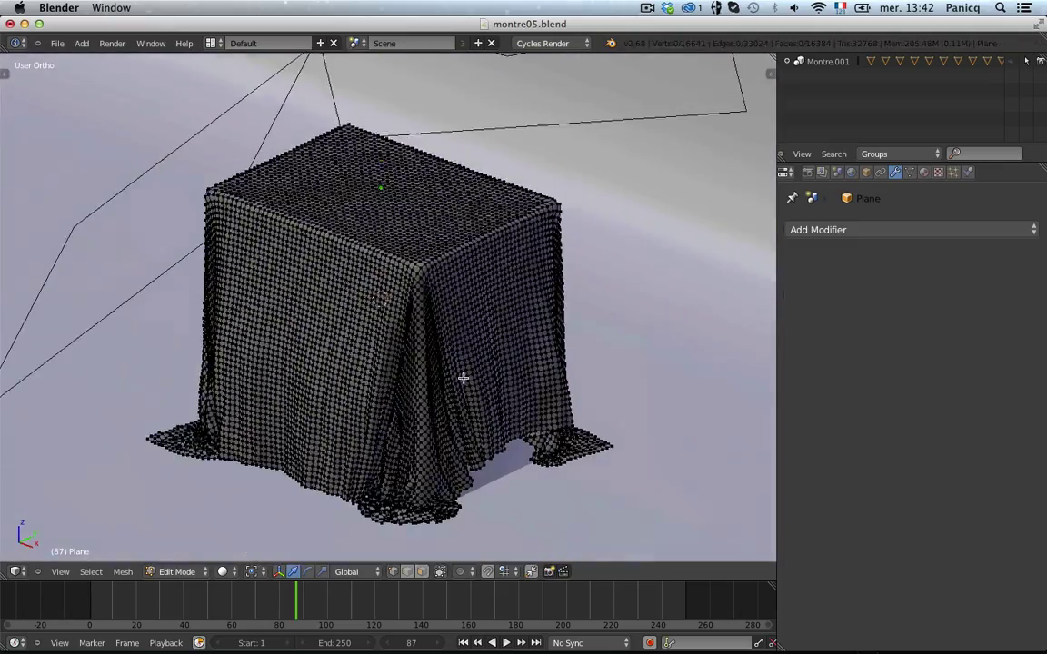
- Examine the folds and edge of the cloth where its front corner rests on the floor
key(Tab)
scroll(565, 395, up, 3)
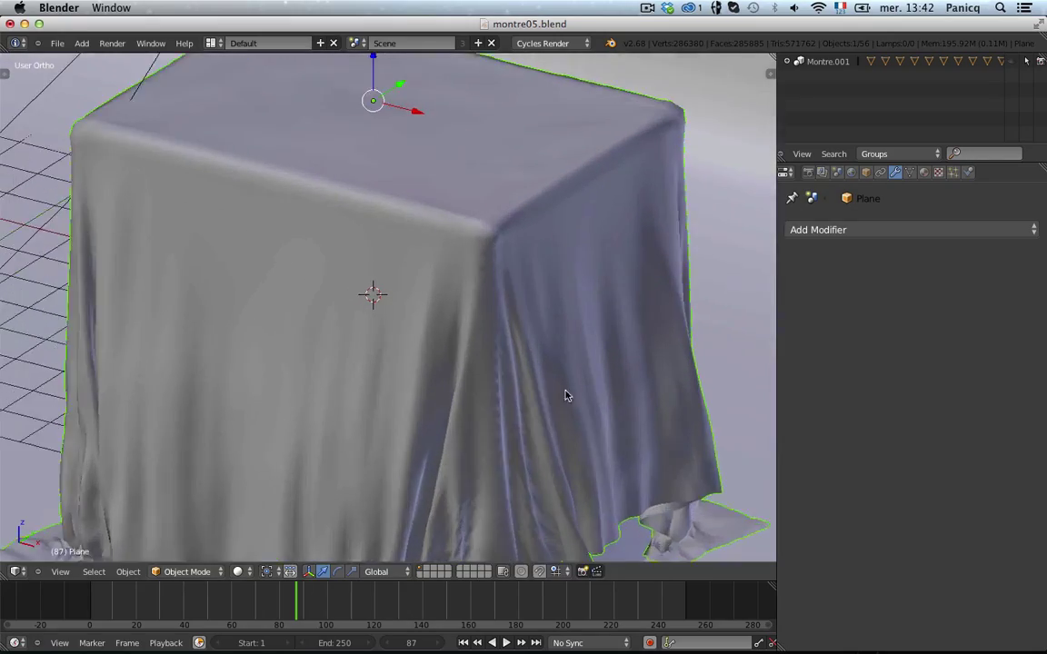
shift+middle_drag(563, 479, 542, 79)
scroll(465, 119, up, 6)
shift+middle_drag(463, 115, 425, 277)
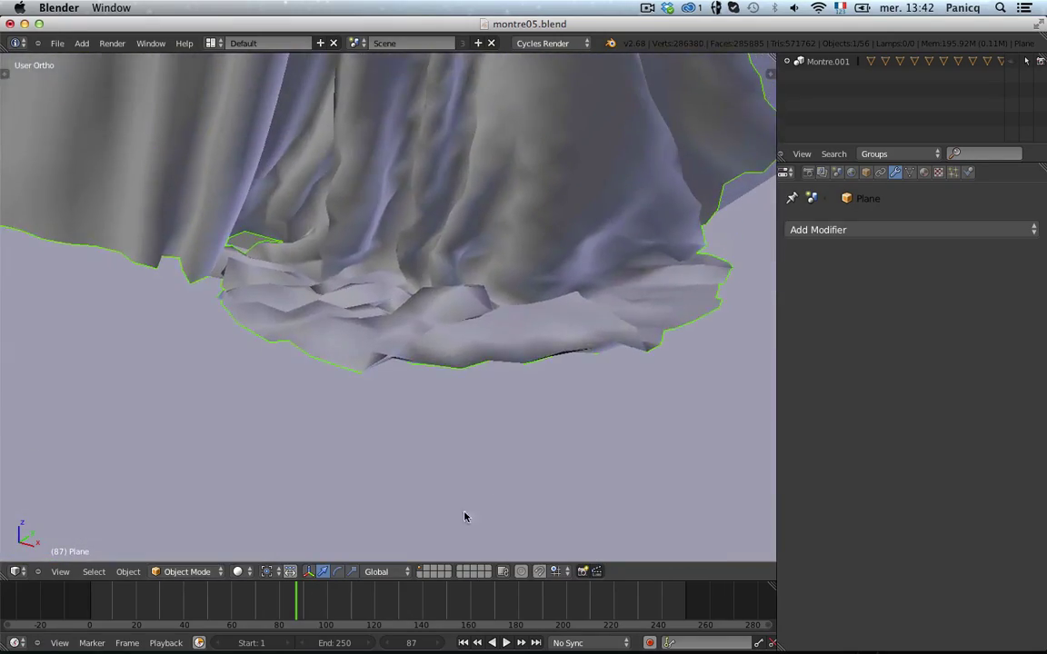
key(Tab)
scroll(477, 344, down, 5)
middle_drag(369, 365, 388, 407)
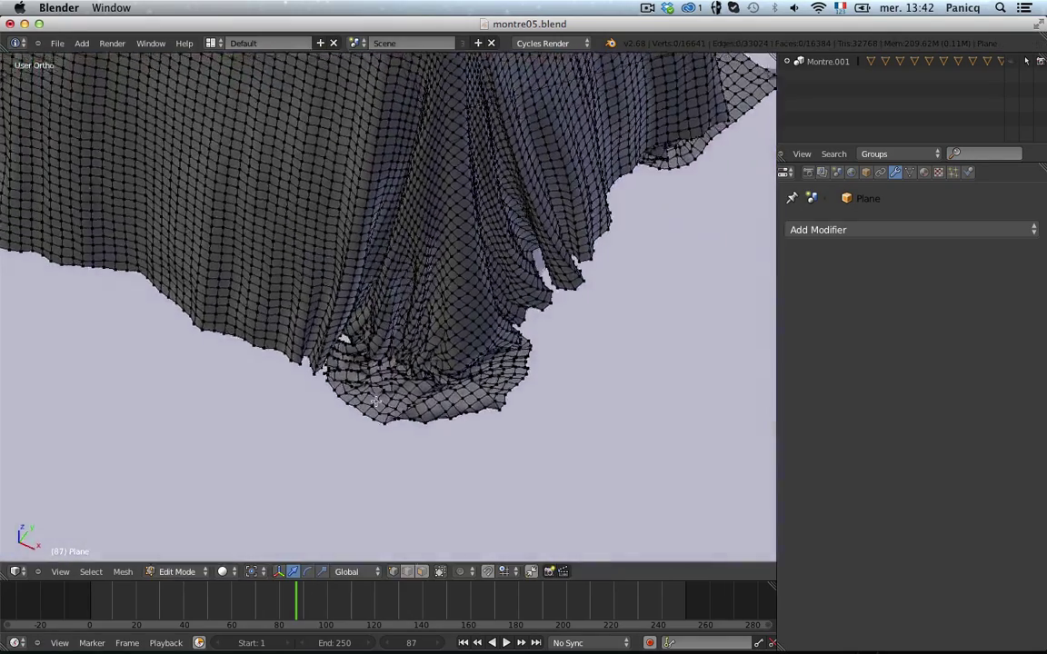
key(Tab)
scroll(389, 408, down, 5)
- Look through the camera, select it and shift its framing of the draped pedestal
key(a)
key(KP_0)
scroll(400, 418, down, 4)
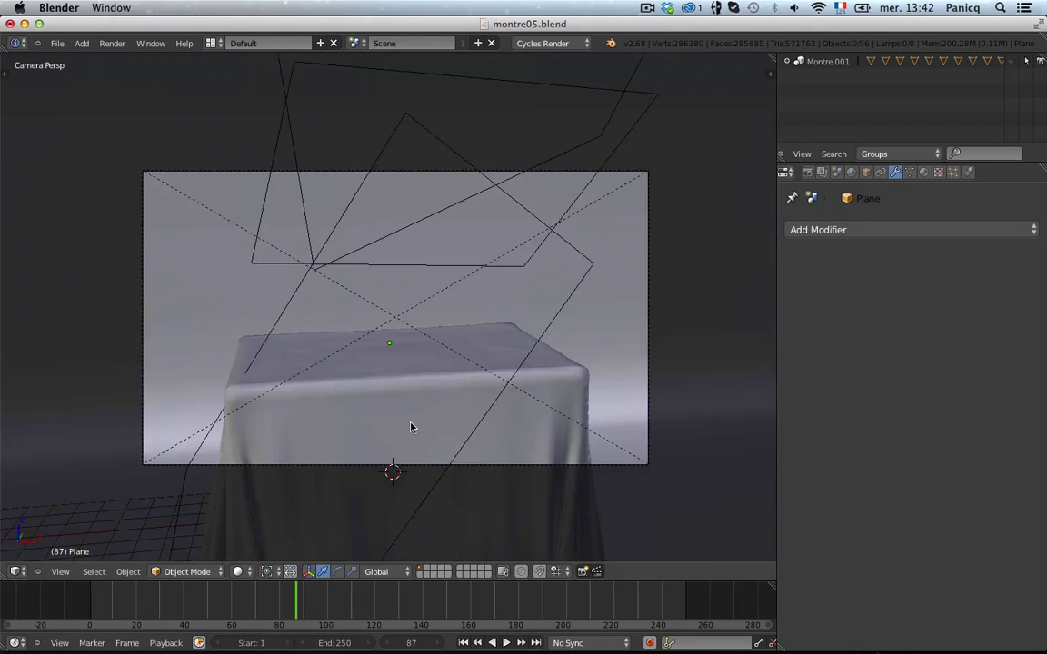
right_click(442, 426)
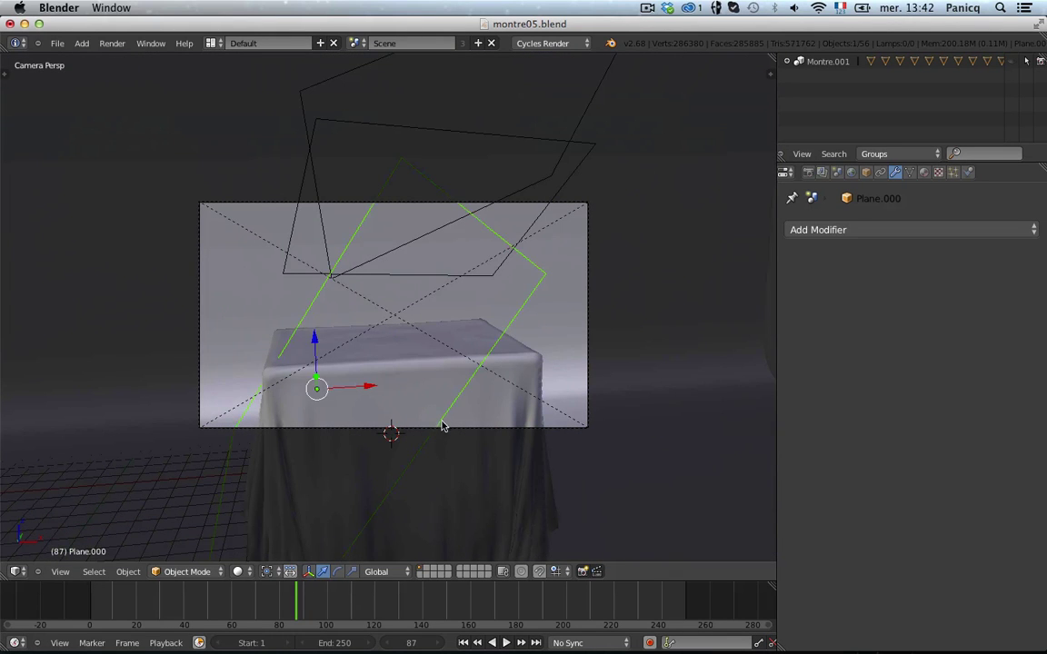
right_click(443, 428)
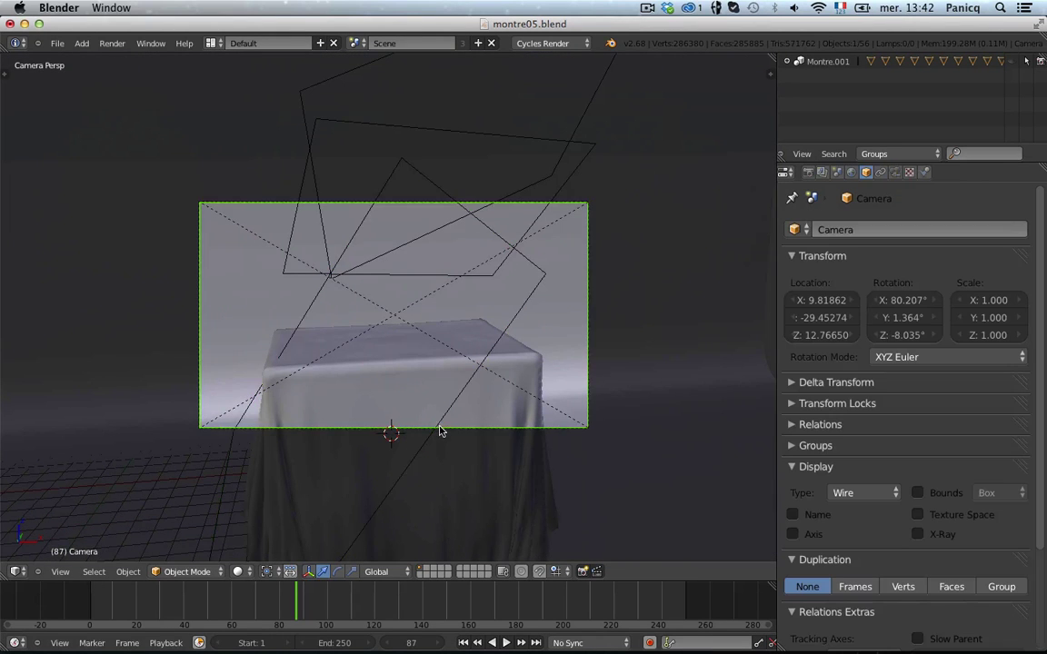
key(g)
click(522, 533)
scroll(522, 533, down, 2)
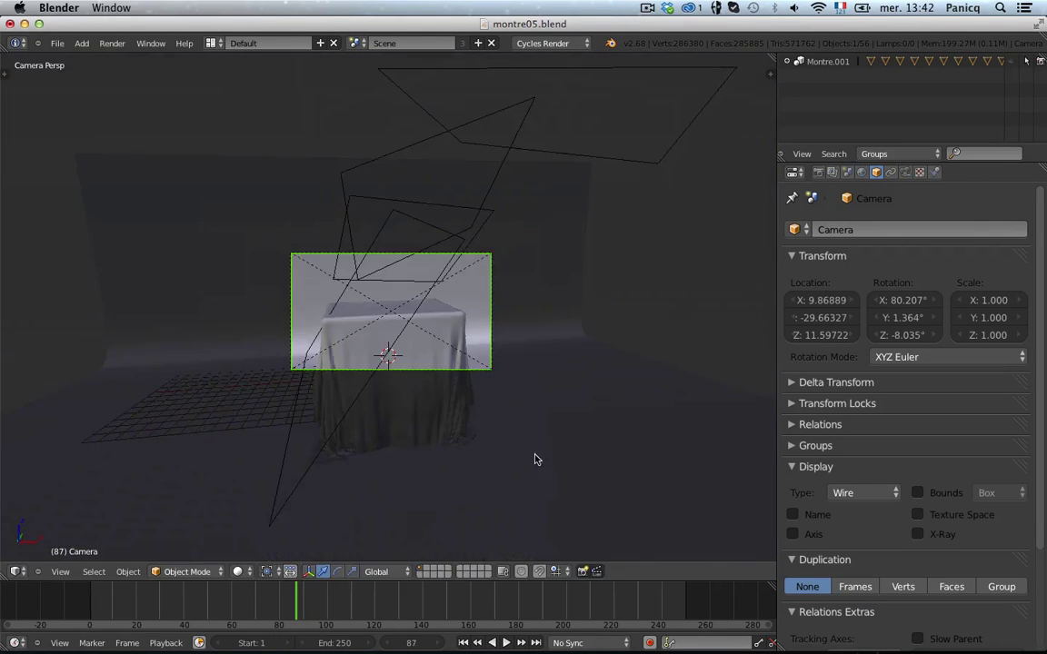
key(g)
click(454, 258)
- Pull the camera back about 17.5 units along its local Z axis and lower it to recentre the pedestal
key(g)
key(z)
key(z)
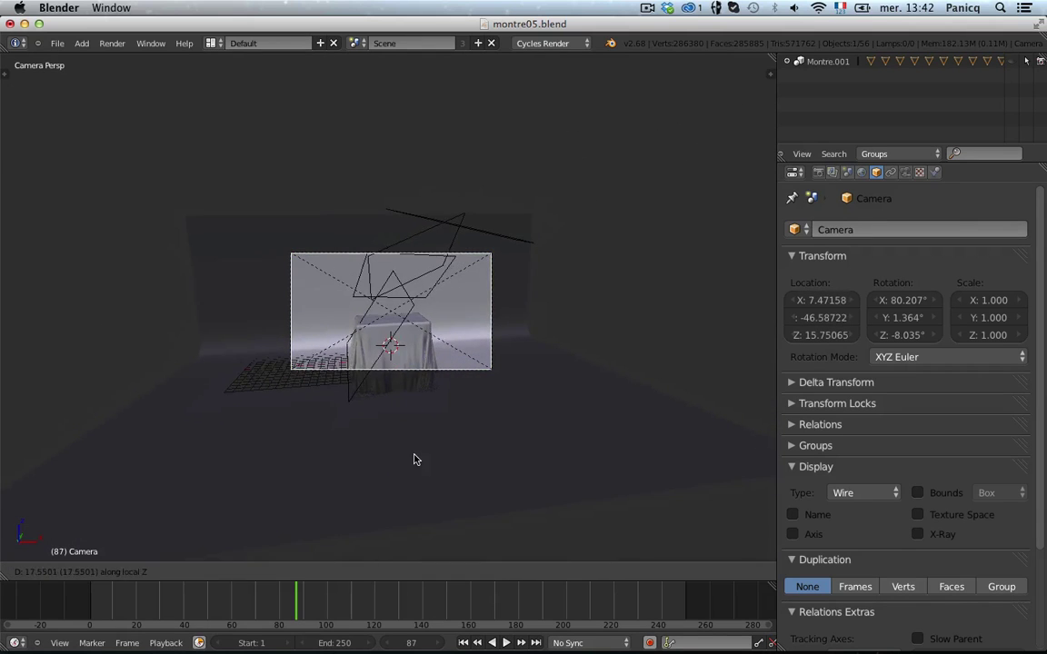
click(427, 430)
scroll(427, 430, up, 5)
key(g)
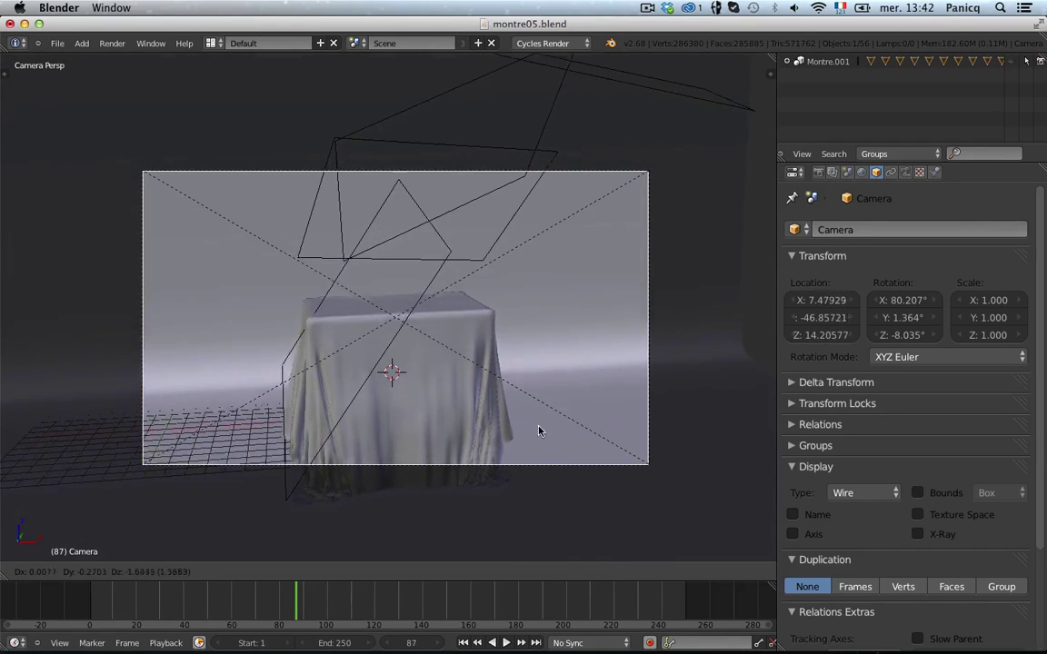
click(535, 478)
- Move the camera closer along its local Z axis and adjust its framing, ending at about X 9.23, Y -35.93, Z 12.58
key(g)
key(z)
key(z)
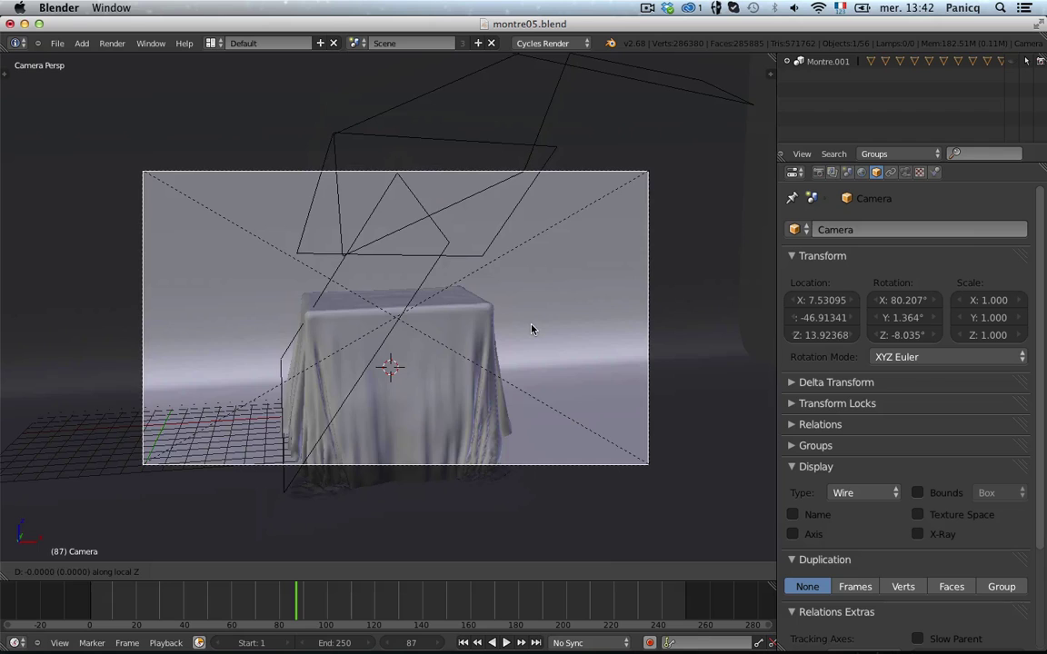
click(528, 320)
key(g)
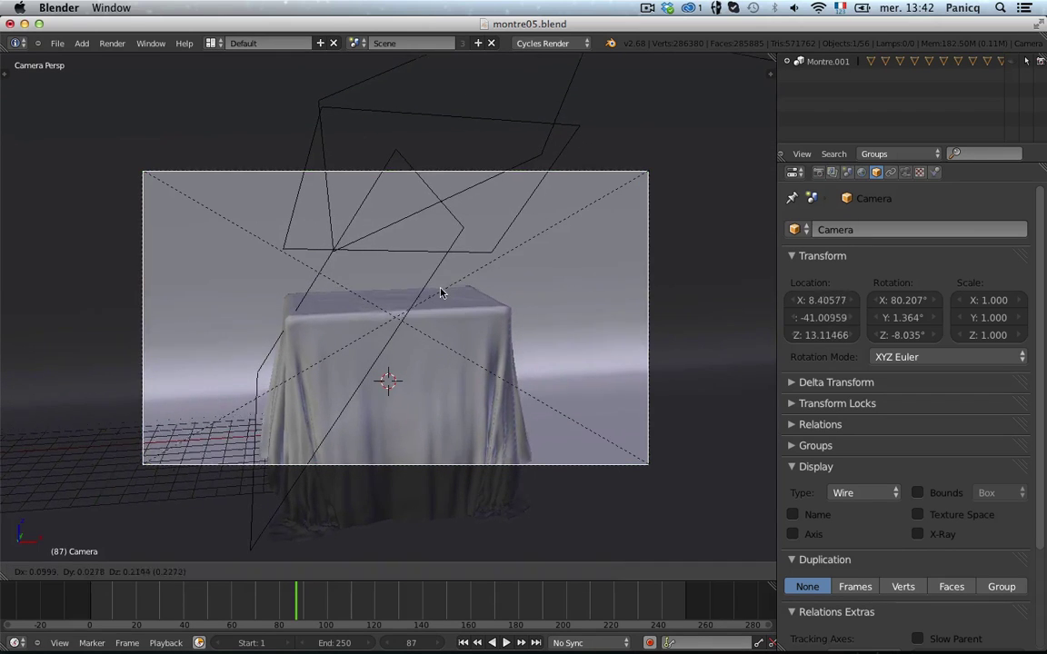
click(455, 250)
scroll(462, 261, up, 2)
key(g)
key(z)
key(z)
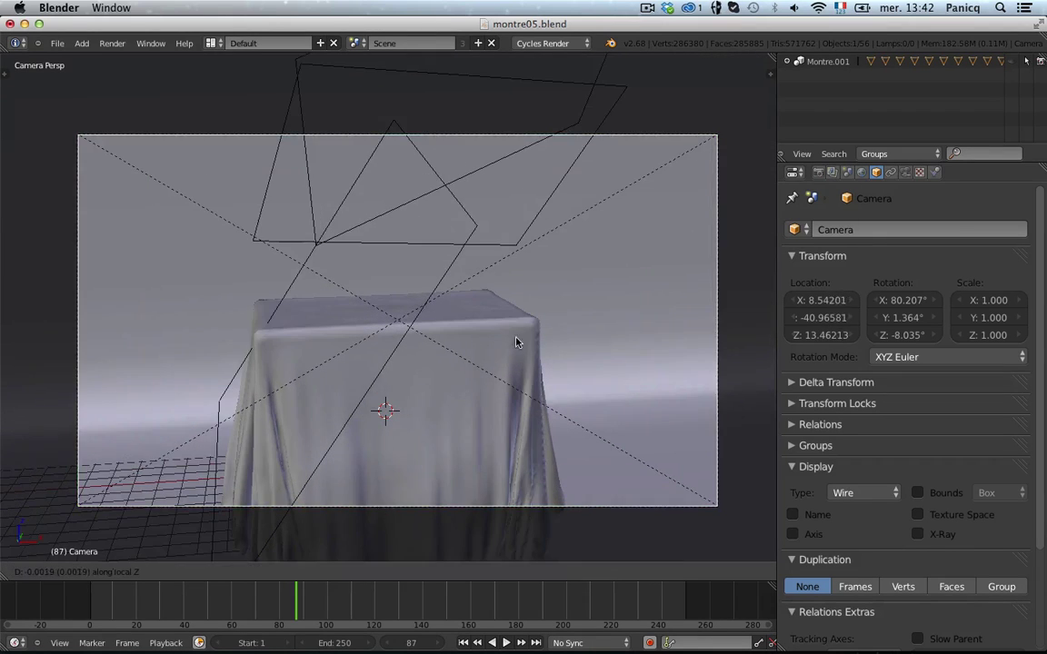
click(478, 158)
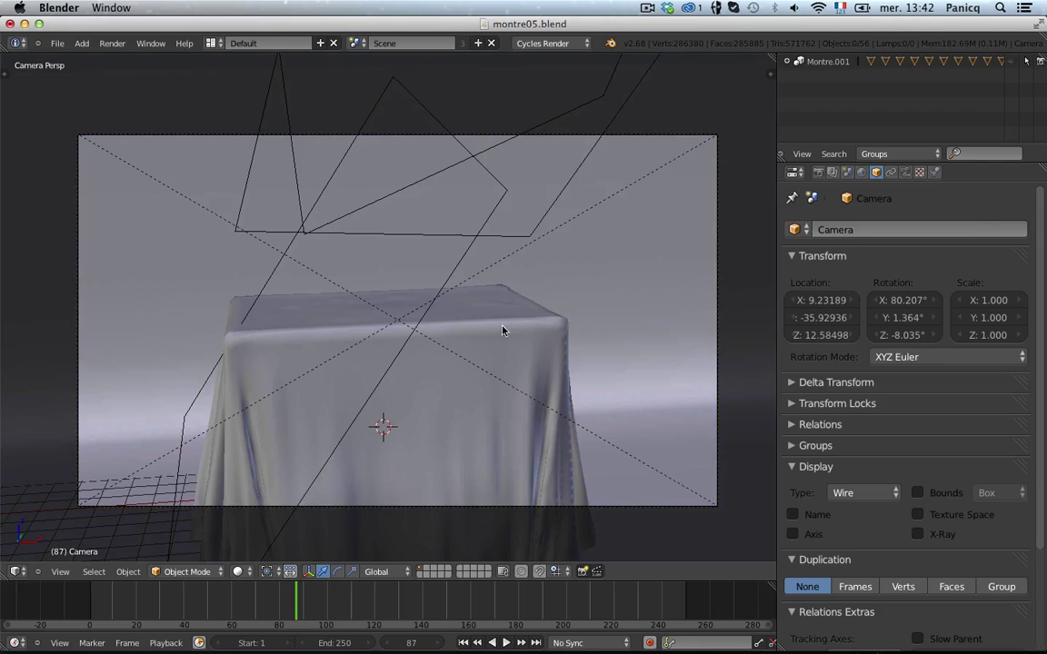
- Add a Subdivision Surface modifier to the cloth plane
right_click(523, 335)
click(848, 231)
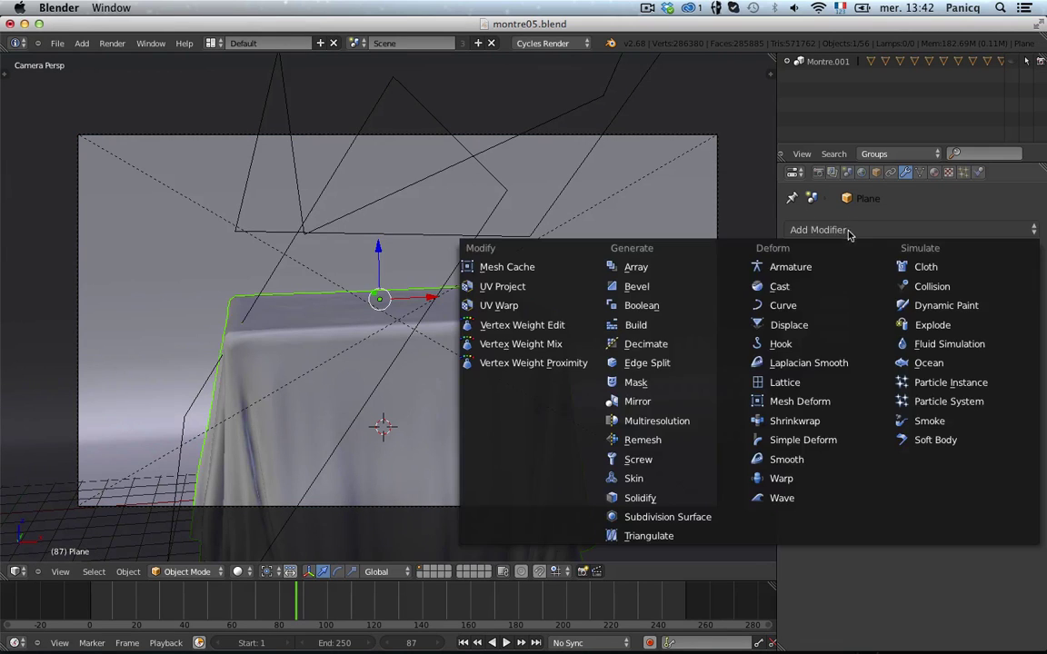
click(695, 517)
key(Home)
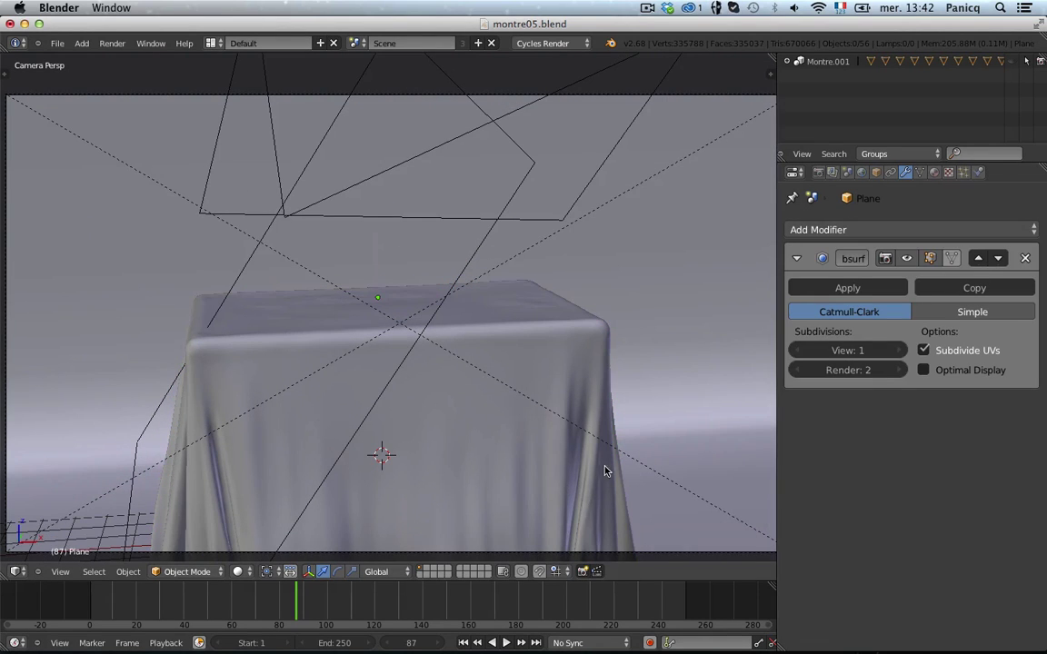
- Inspect the subdivided cloth's folds up close and the draped pedestal from all sides
scroll(566, 505, up, 5)
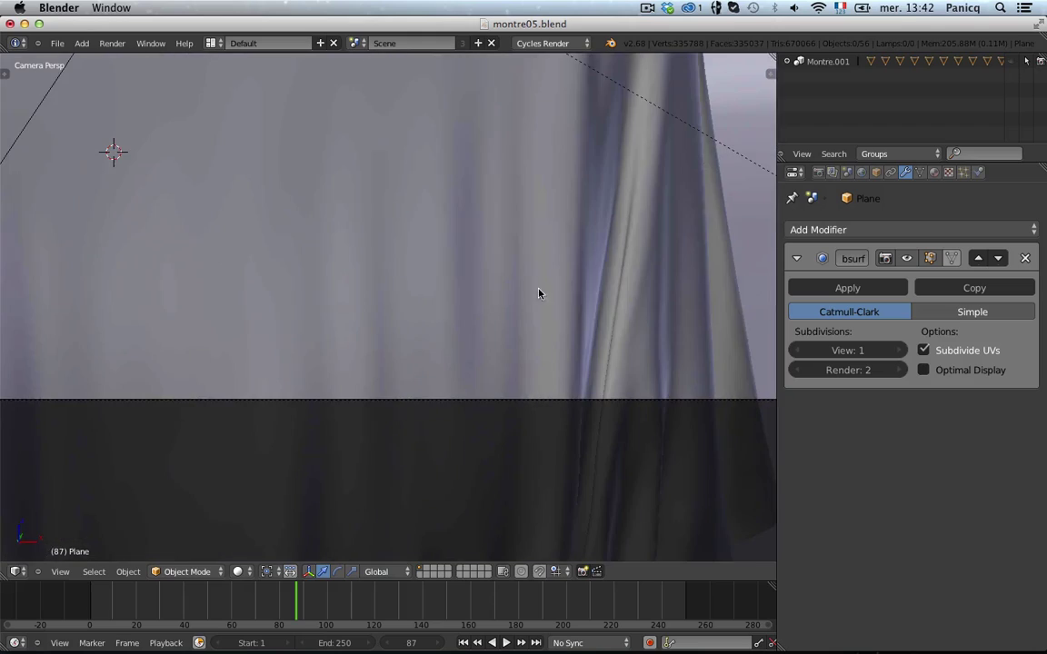
scroll(656, 346, down, 4)
key(z)
key(z)
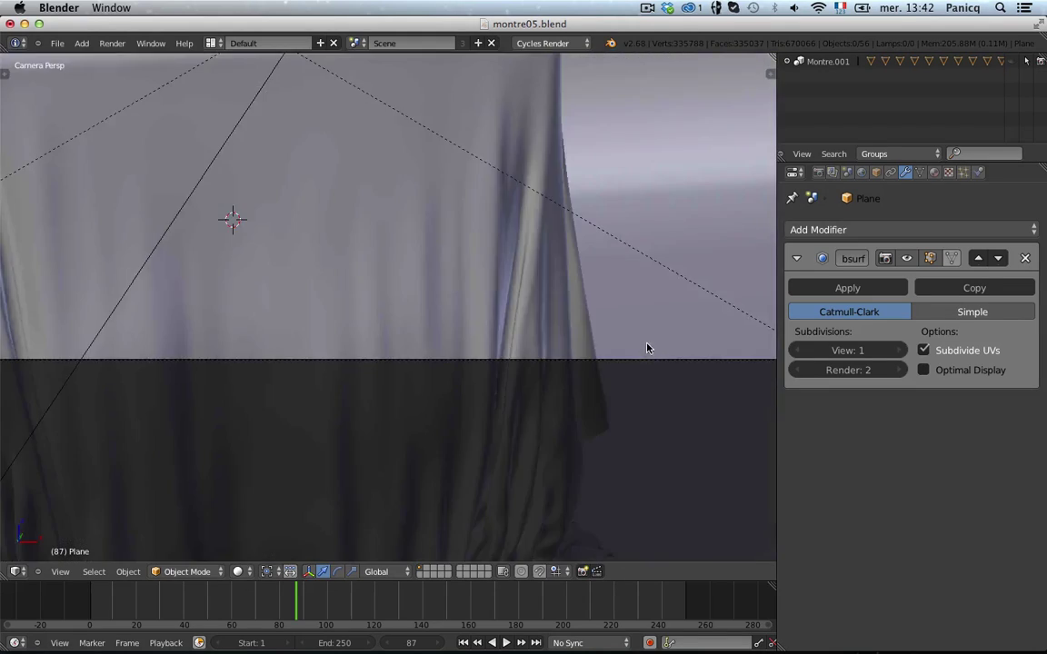
scroll(646, 349, down, 5)
middle_drag(461, 376, 437, 351)
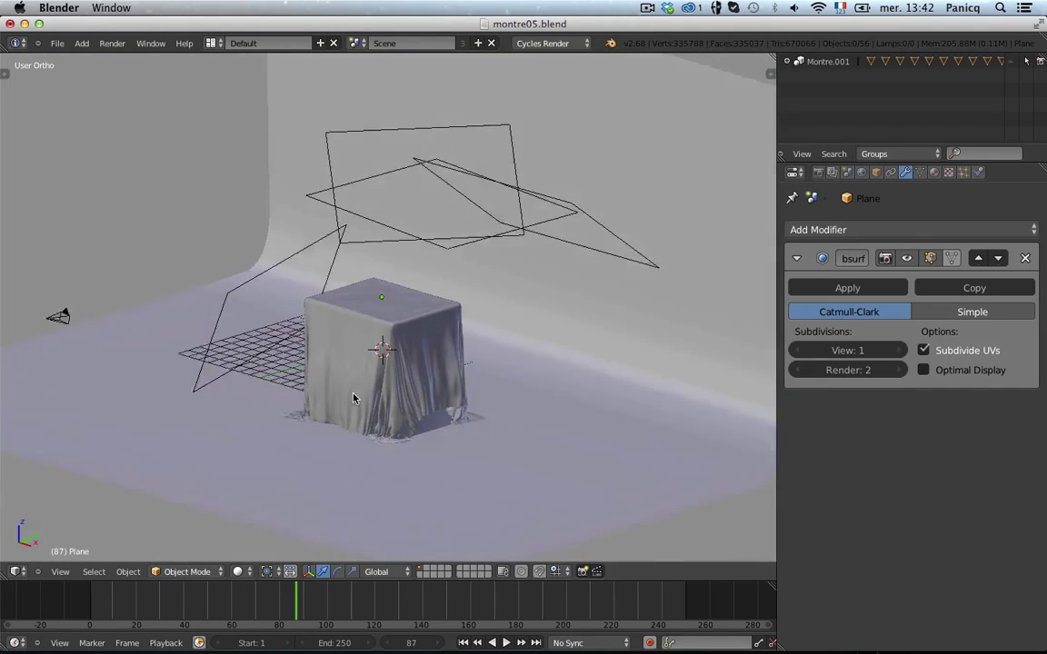
scroll(374, 463, up, 8)
scroll(488, 512, down, 4)
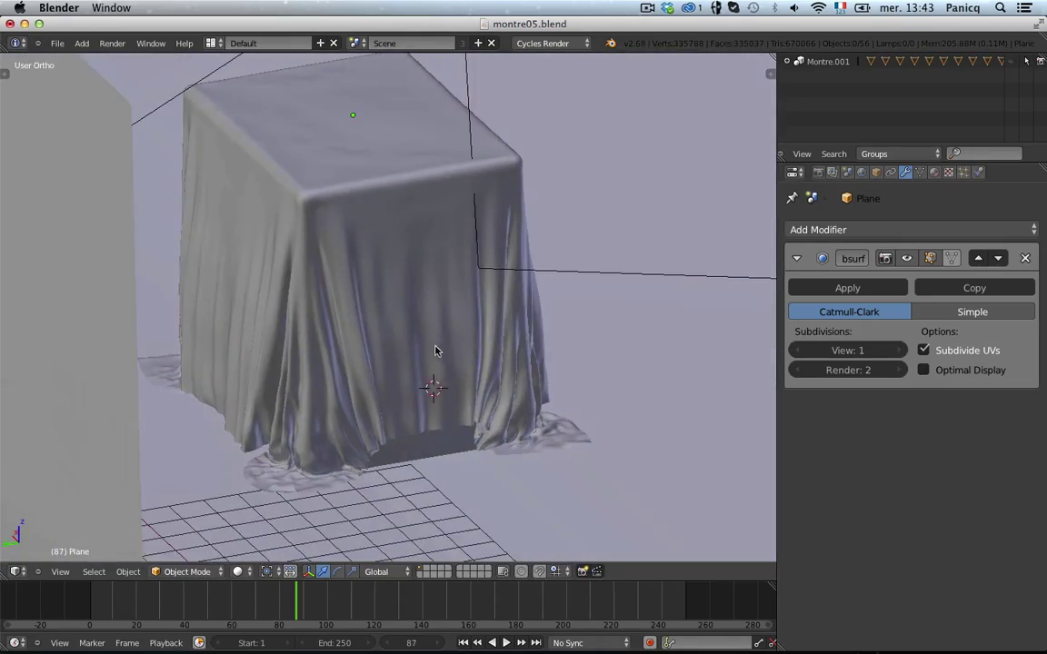
scroll(437, 388, down, 3)
middle_drag(448, 391, 280, 411)
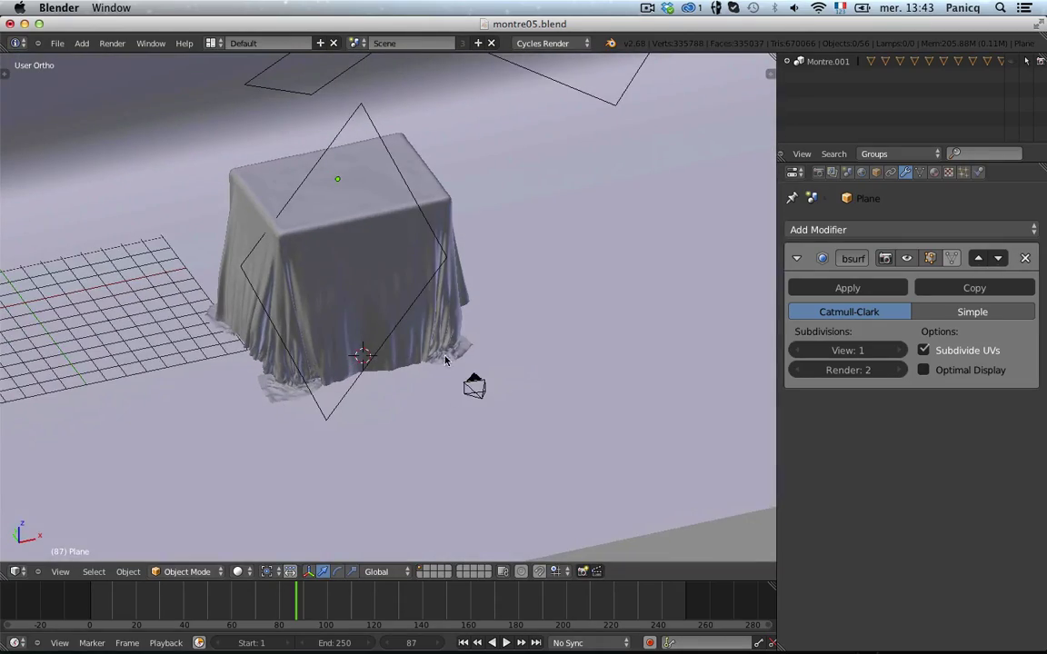
middle_drag(402, 326, 432, 350)
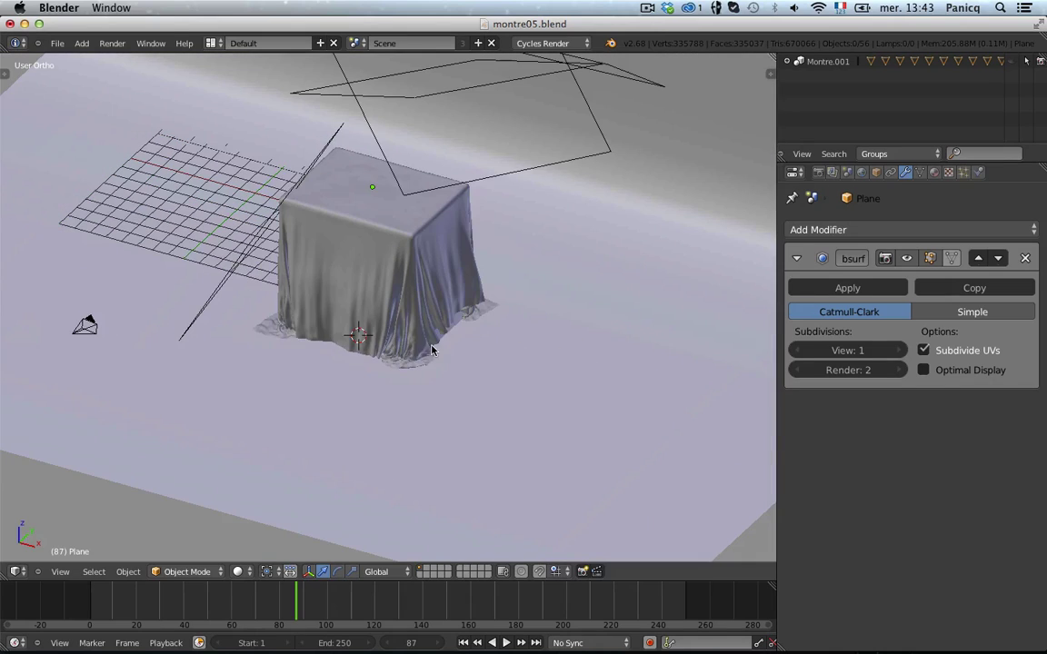
- Save the scene as a new version named montre06.blend
key(ctrl+s)
key(ctrl+shift+s)
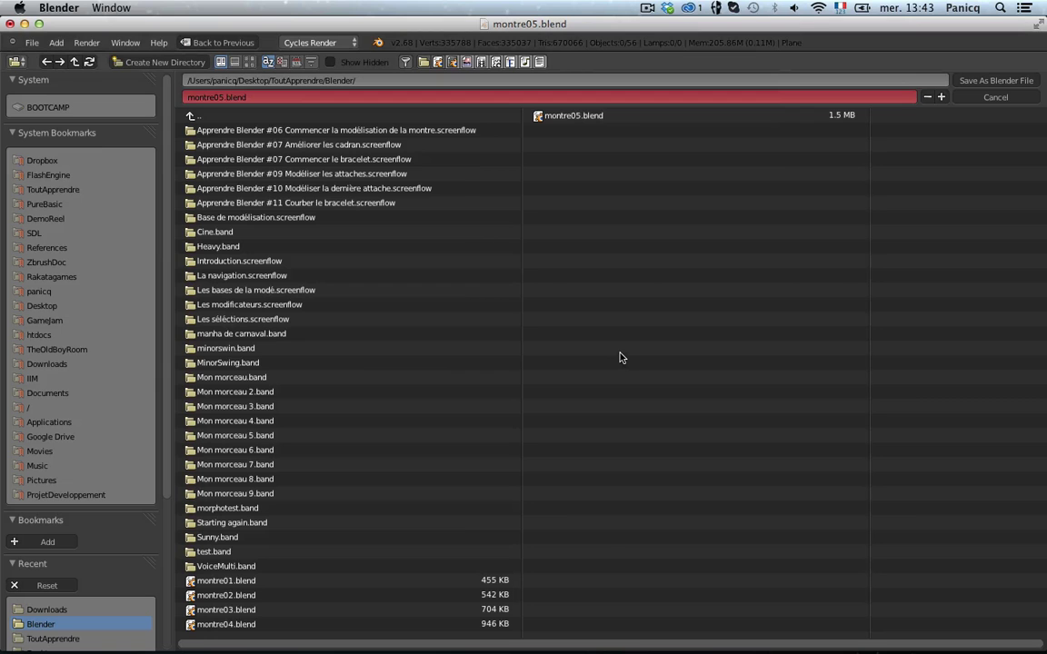
key(KP_Add)
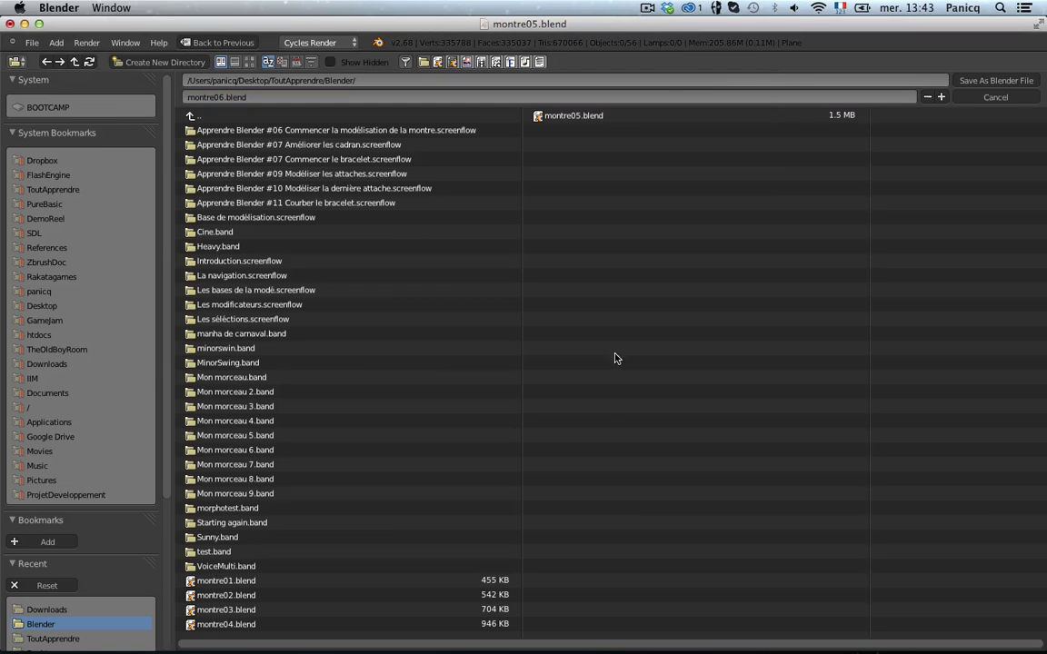
click(1004, 82)
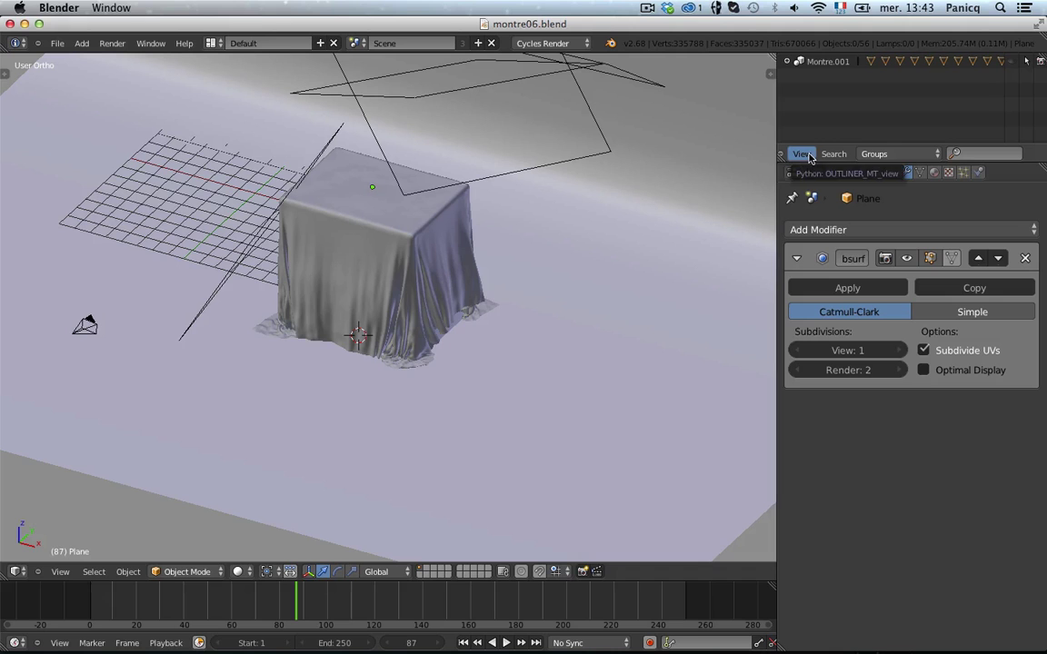
click(802, 154)
key(ctrl+s)
- Add a new plane in the empty area beside the backdrop in top view and scale it up roughly tenfold
key(KP_7)
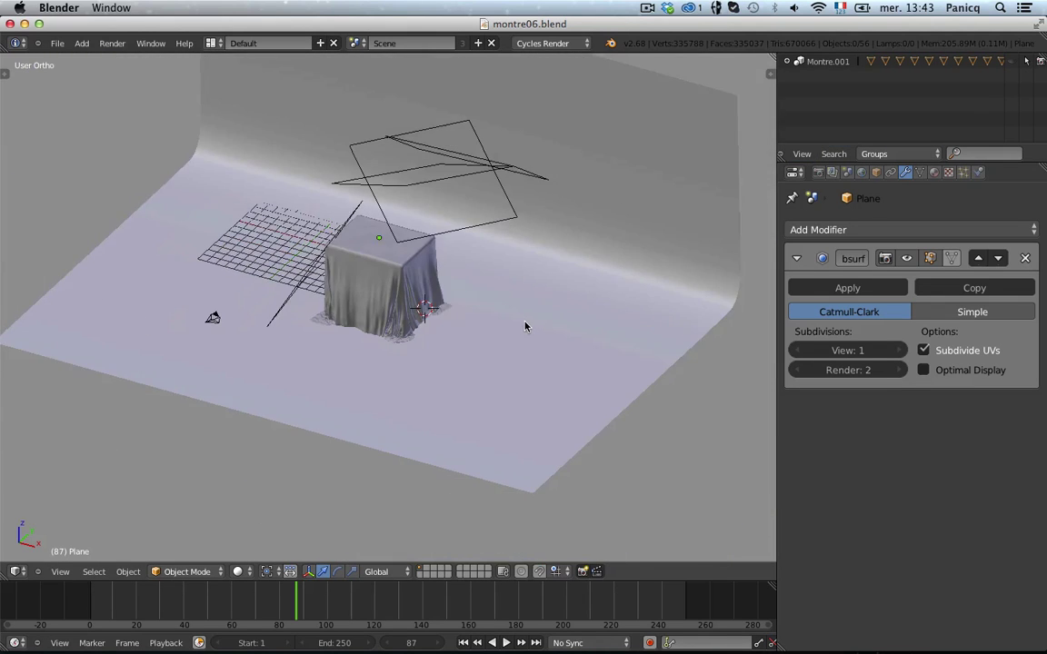
scroll(563, 366, up, 2)
shift+middle_drag(560, 369, 420, 269)
scroll(421, 269, up, 1)
shift+middle_drag(509, 246, 2, 165)
key(shift+a)
click(519, 159)
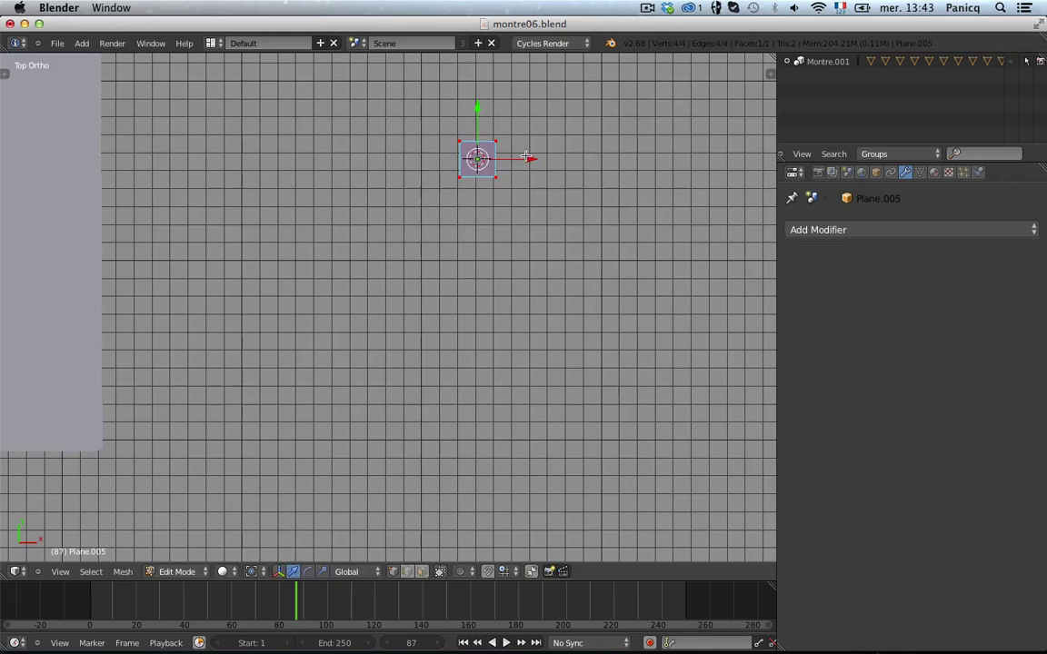
key(s)
click(722, 167)
- Subdivide the new plane three times into an 8 × 8 grid of faces
key(Tab)
key(w)
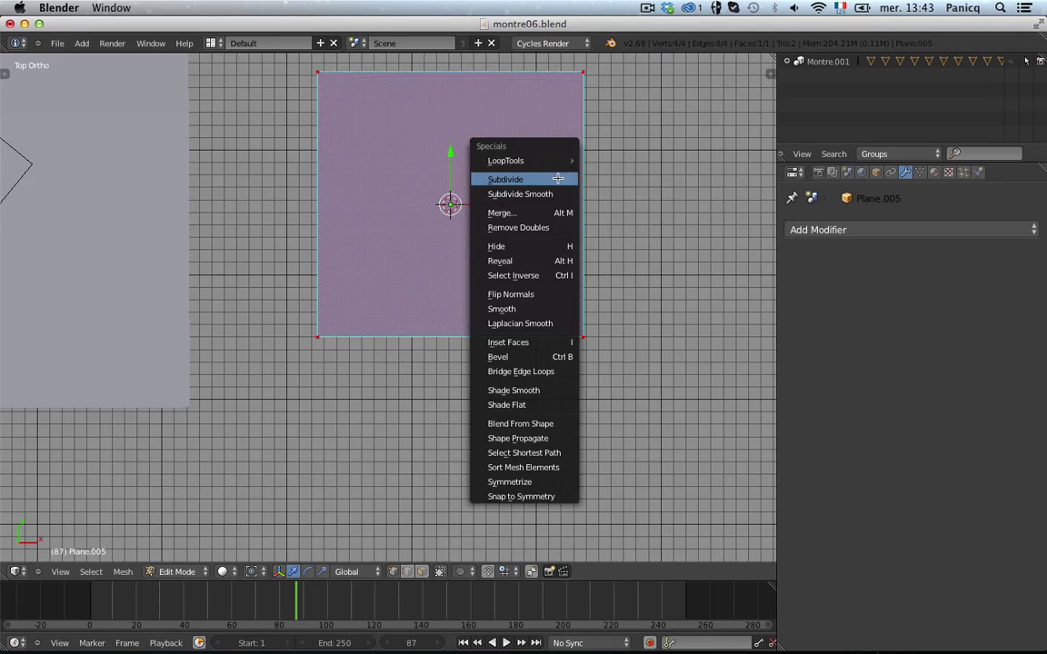
click(558, 179)
key(a)
shift+middle_drag(471, 94, 409, 198)
key(a)
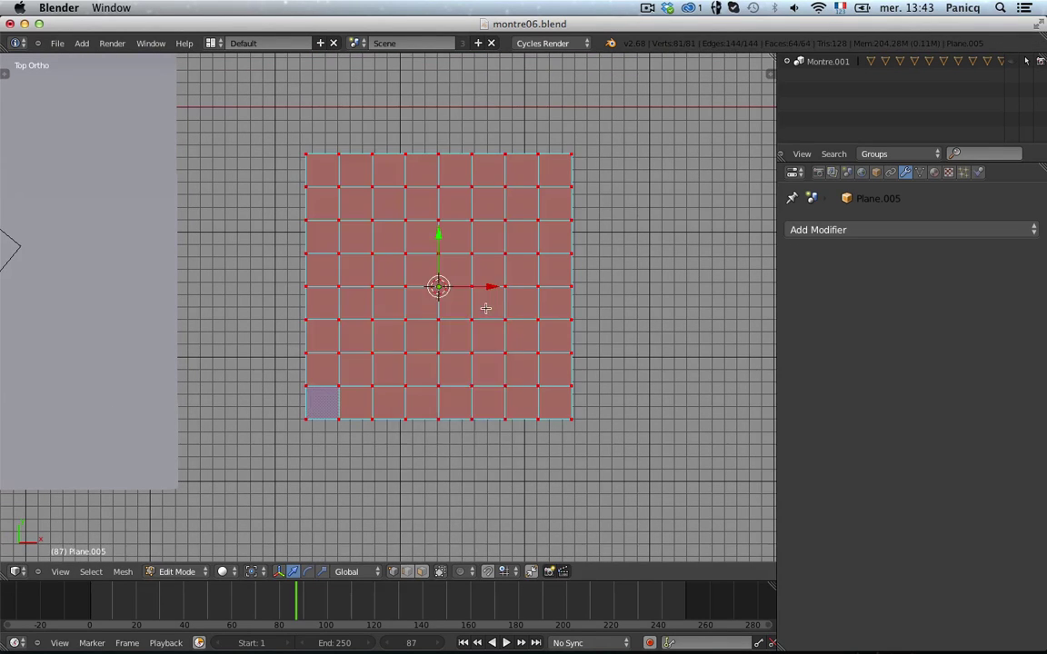
- Subdivide the plane once more into a 16 × 16 grid and select only the vertices along its upper edge
key(w)
click(485, 308)
key(a)
right_click(305, 153)
shift+right_click(589, 161)
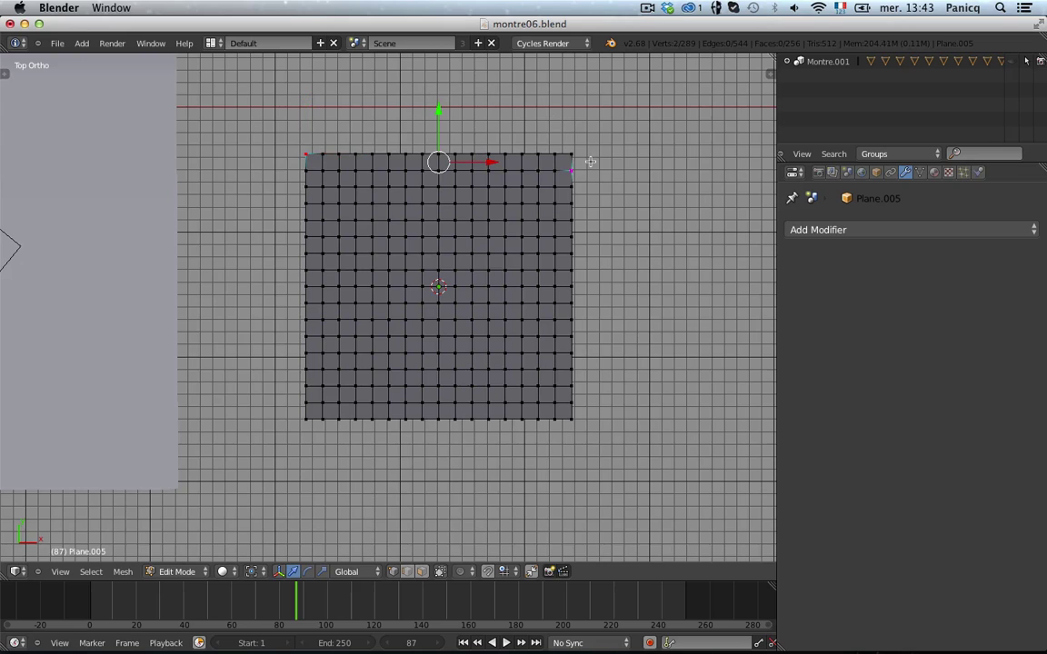
key(super+z)
shift+right_click(583, 150)
key(b)
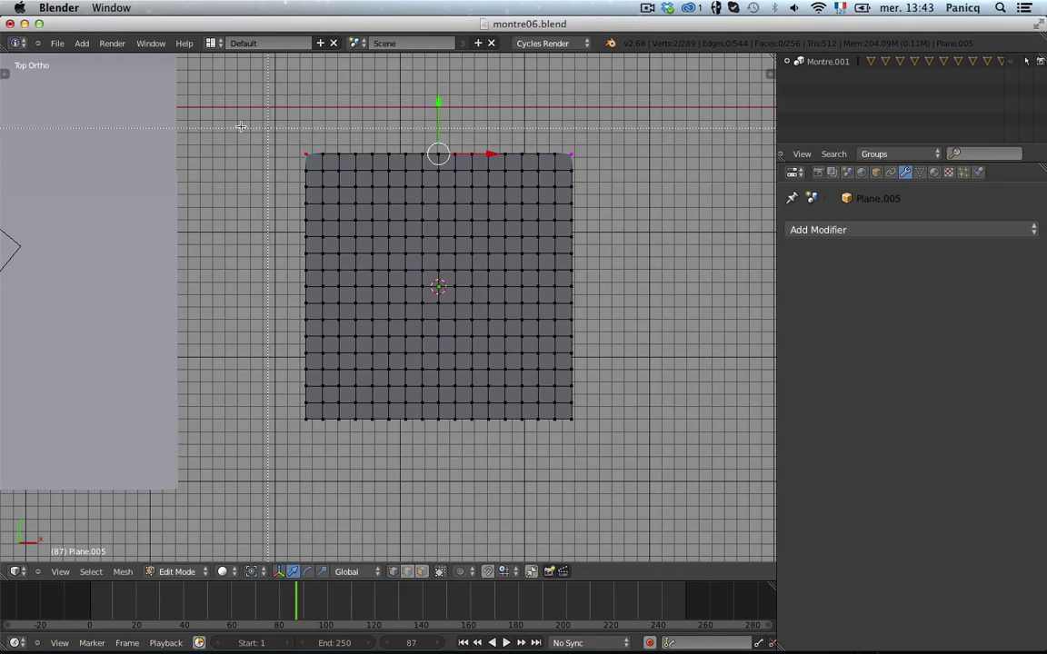
drag(216, 127, 589, 157)
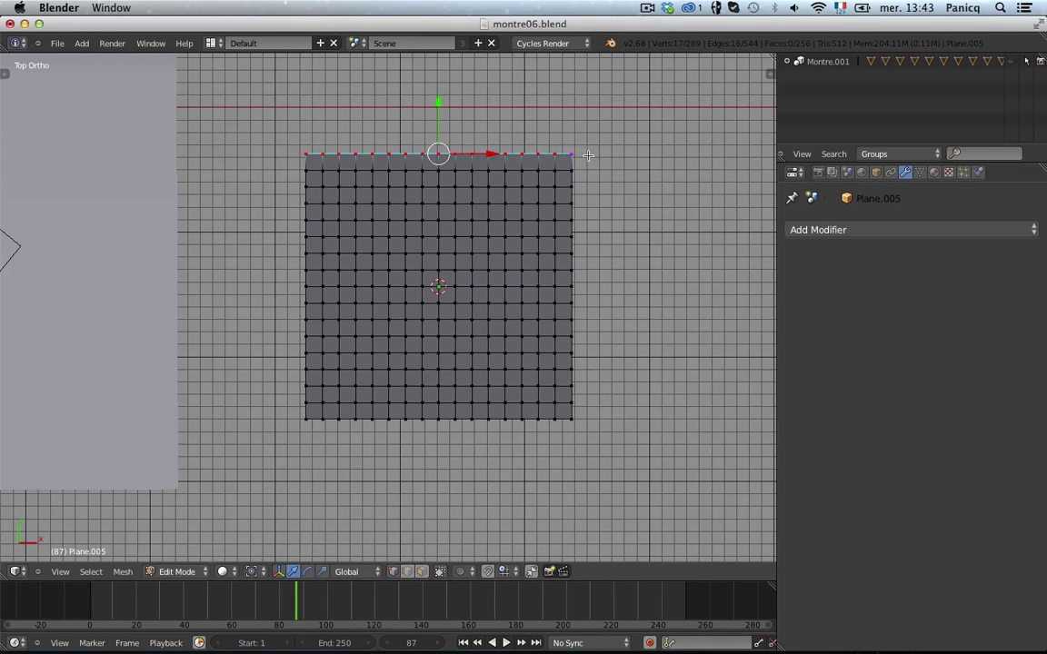
- Create a vertex group named Crochets and assign the selected edge vertices to it with weight 1.000
middle_drag(585, 157, 396, 313)
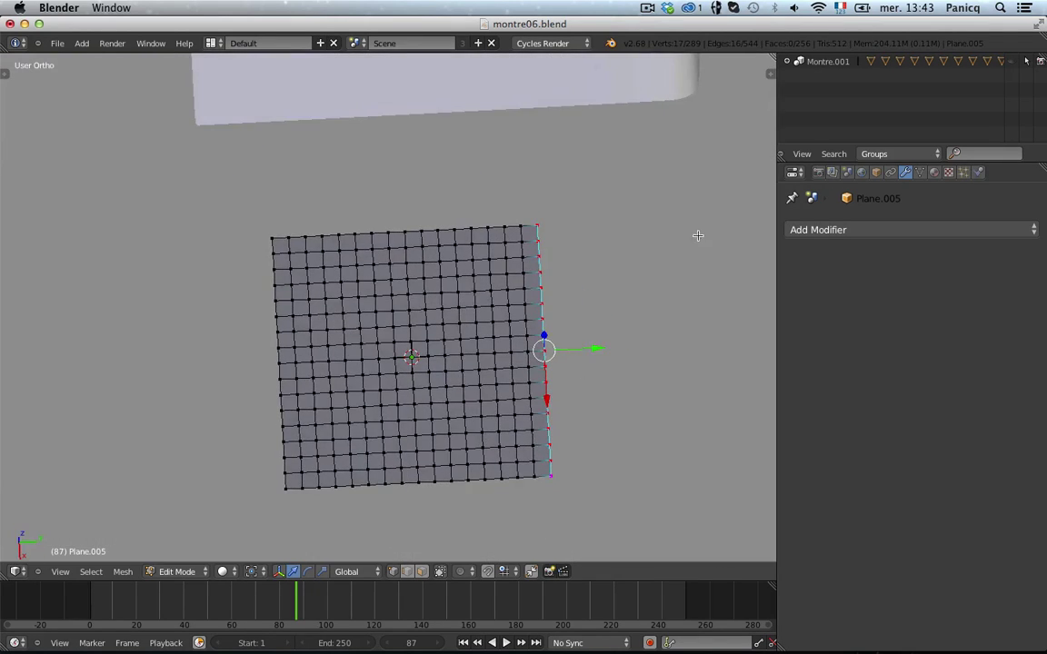
click(920, 172)
click(1017, 304)
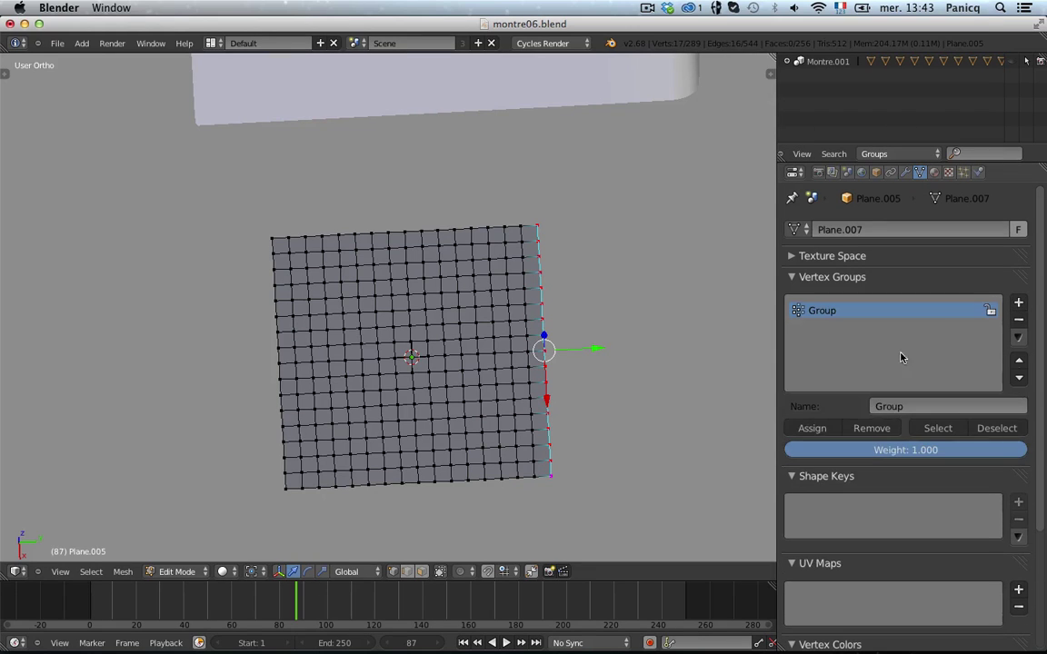
click(900, 406)
text(Crochets)
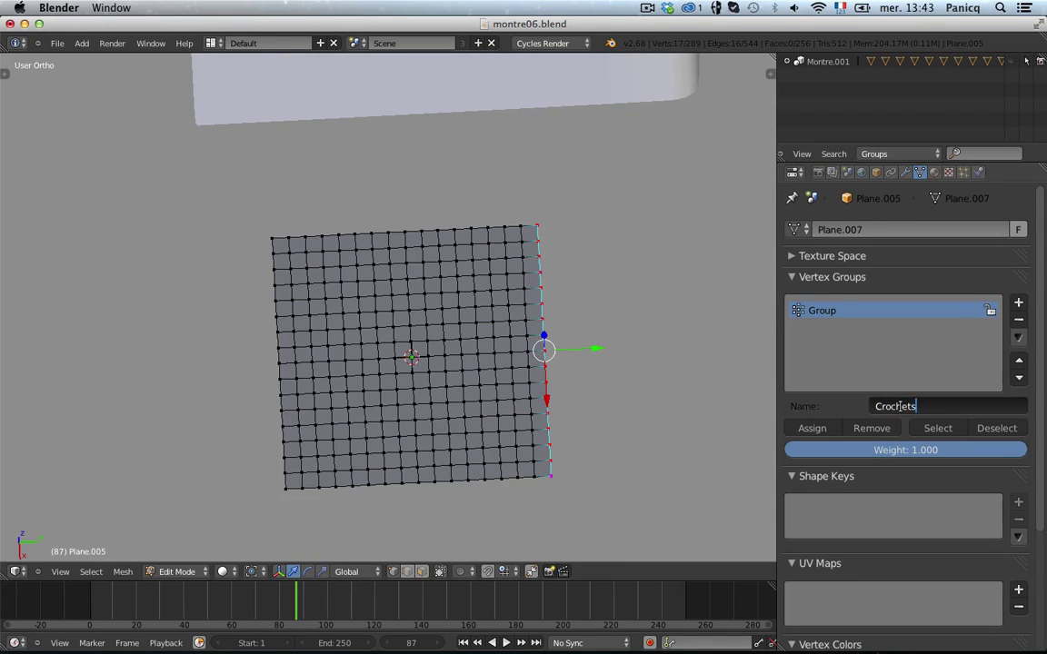
key(Return)
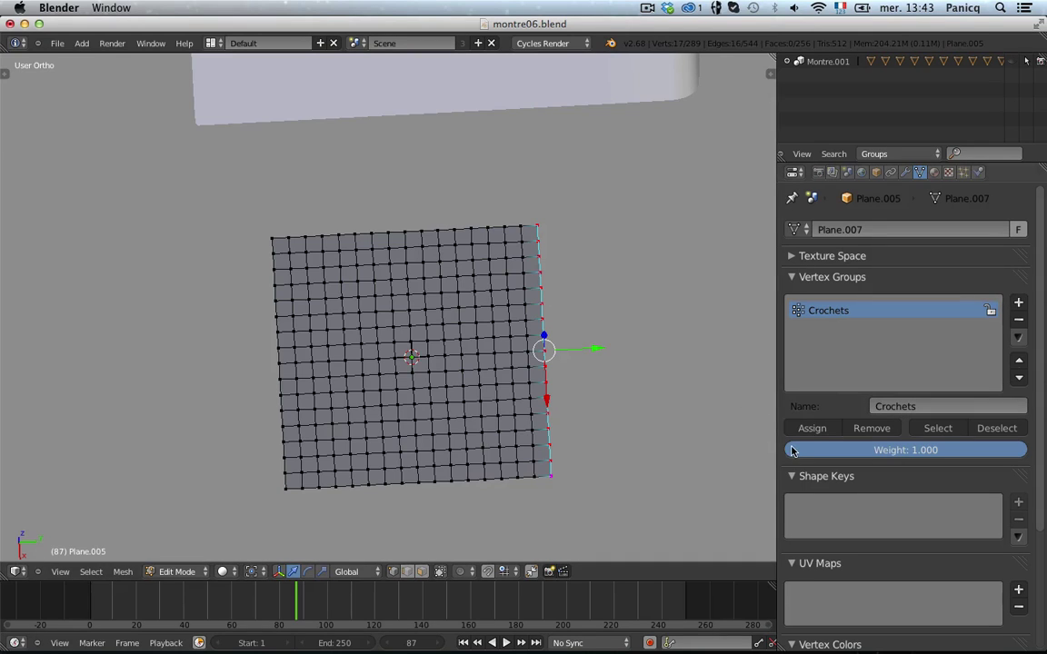
click(827, 432)
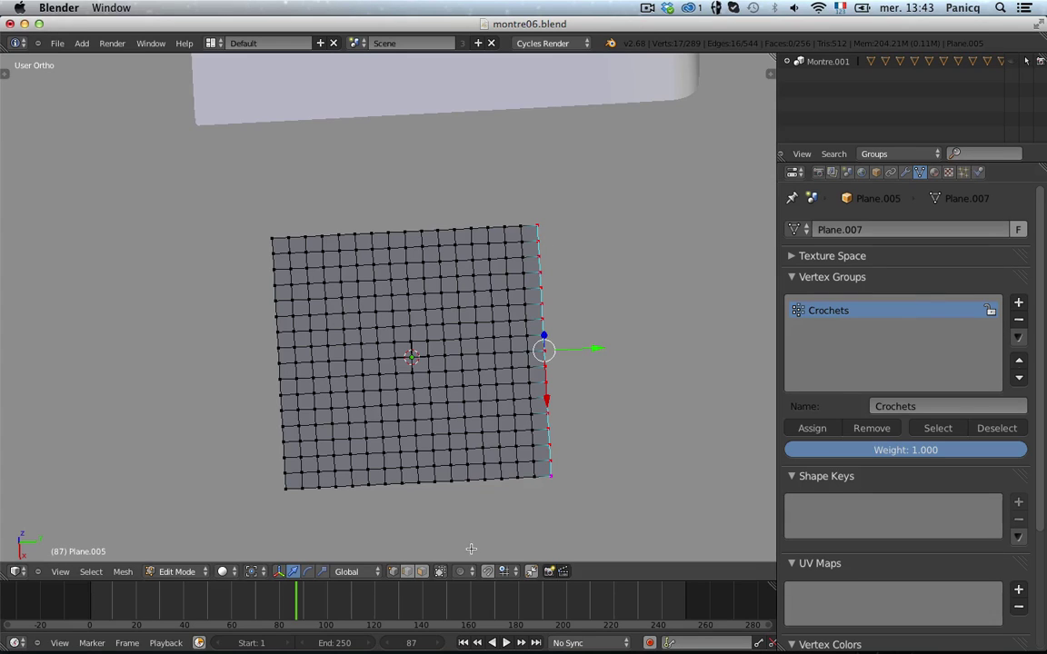
click(824, 432)
- Check the Crochets group by deselecting everything and reselecting its vertices, then clear the selection and return to Object Mode
key(a)
key(a)
key(a)
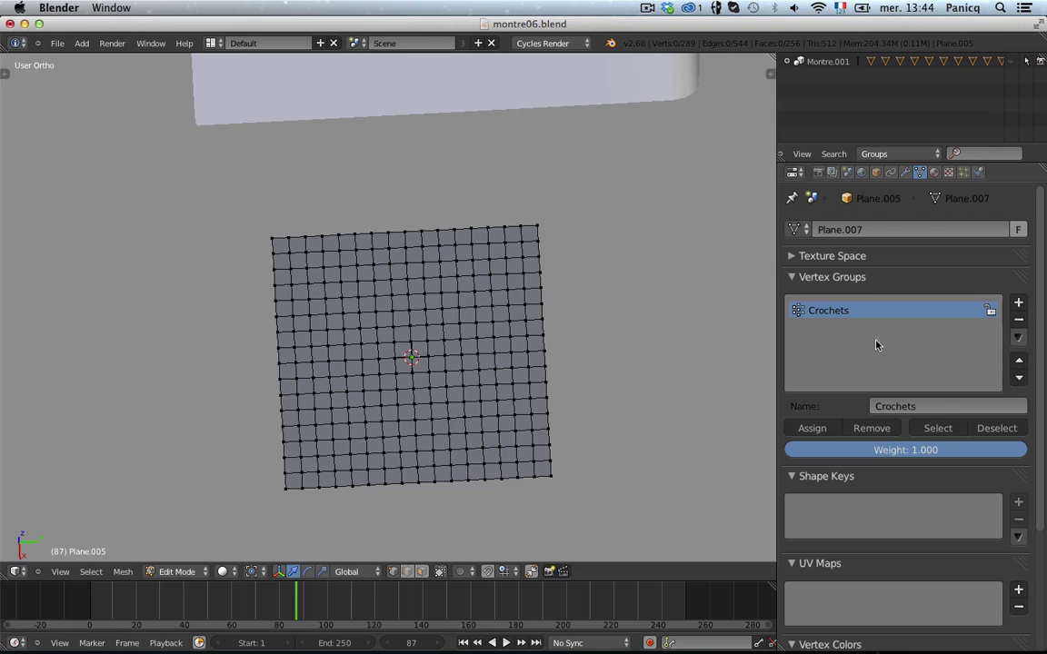
click(936, 428)
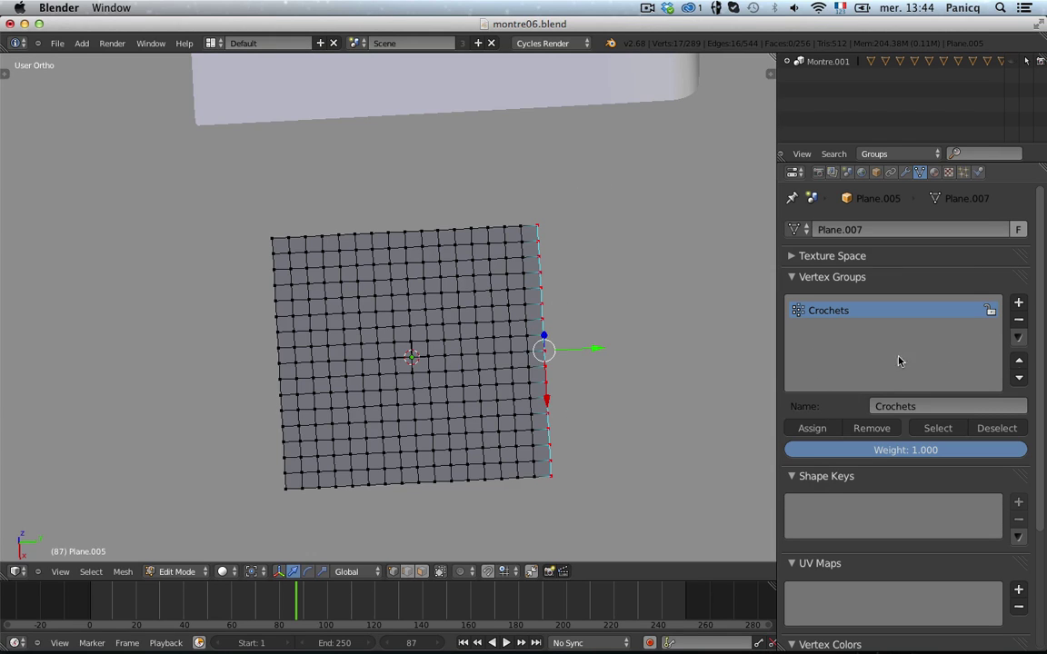
key(a)
key(Tab)
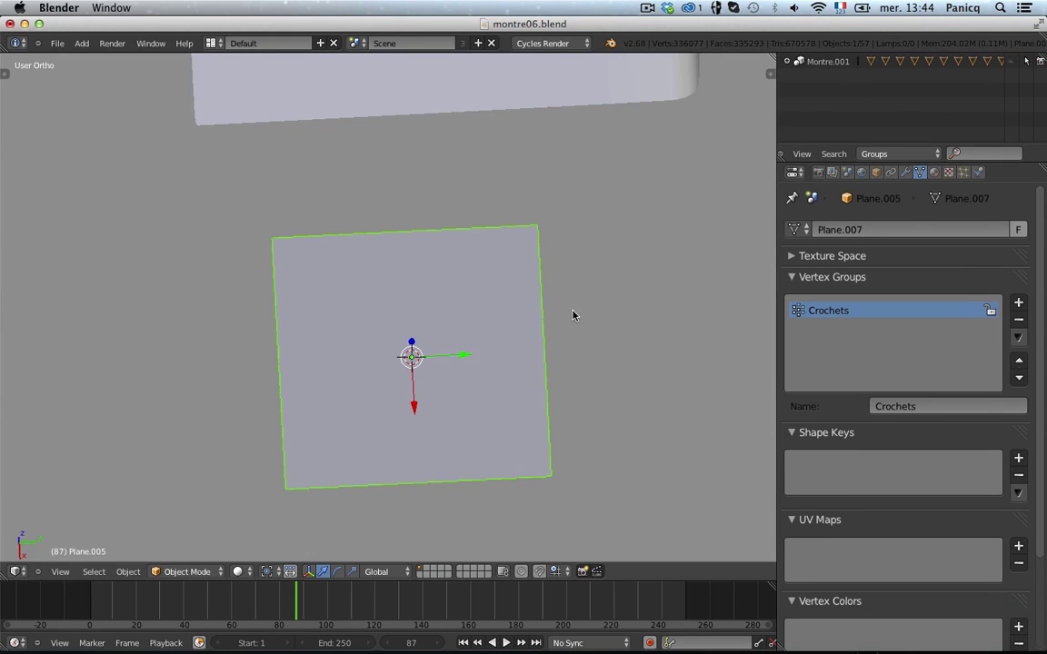
- Enable Cloth physics with the Silk preset on the plane and pin it with the Crochets vertex group
click(977, 172)
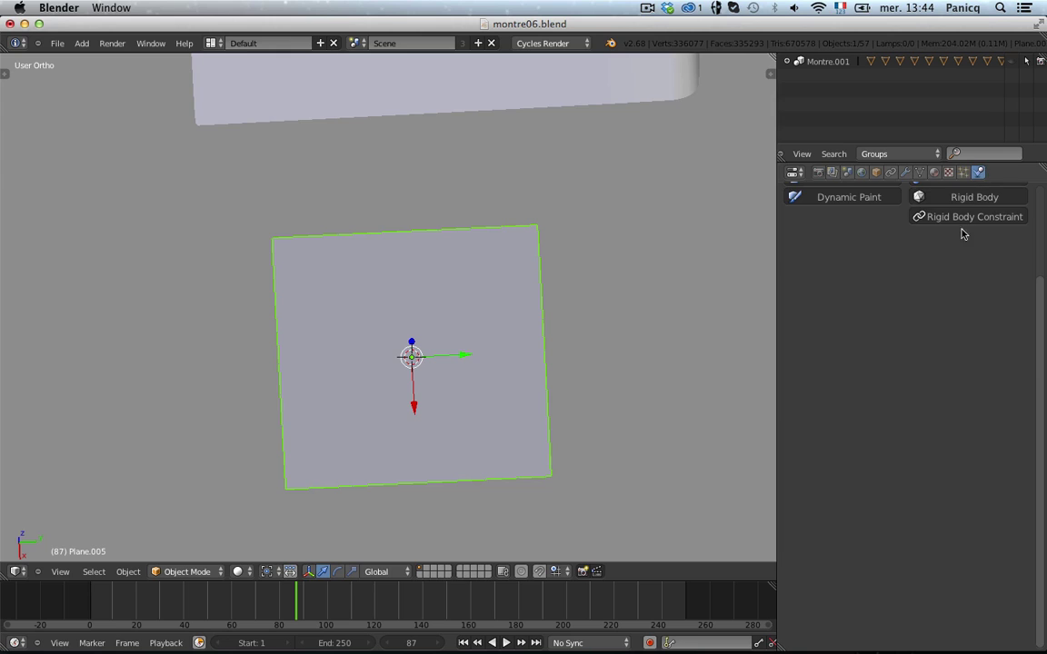
click(843, 289)
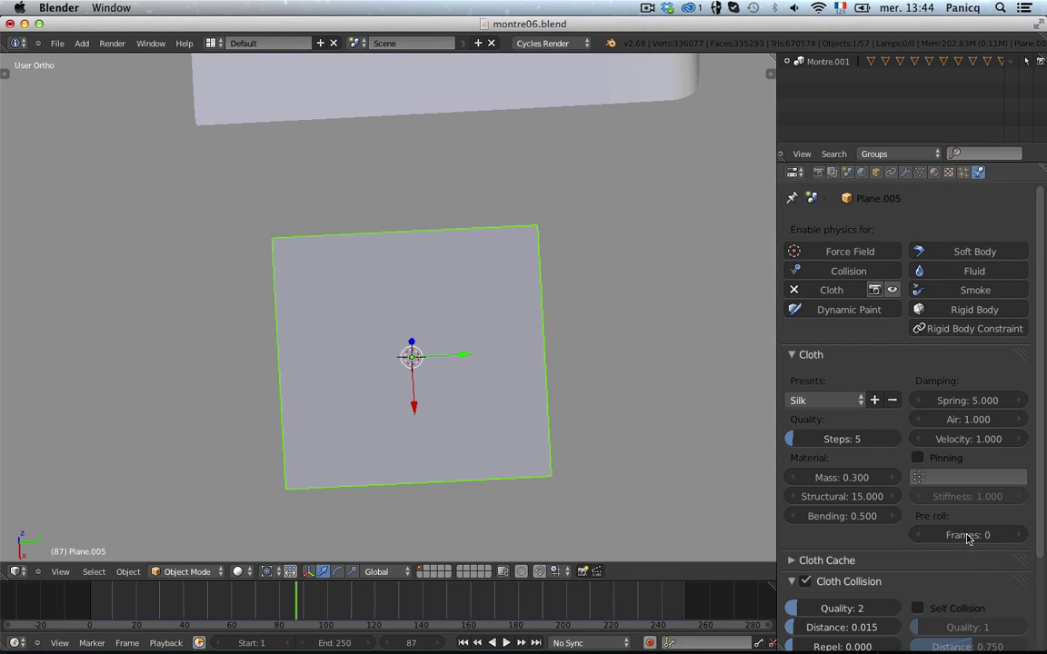
scroll(900, 527, down, 3)
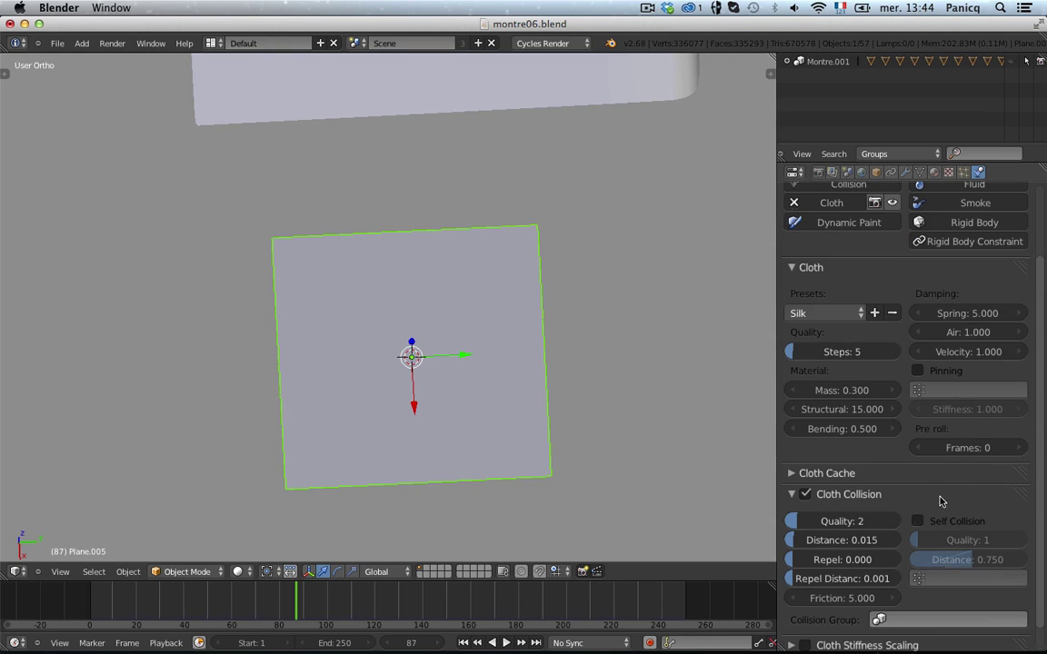
click(917, 372)
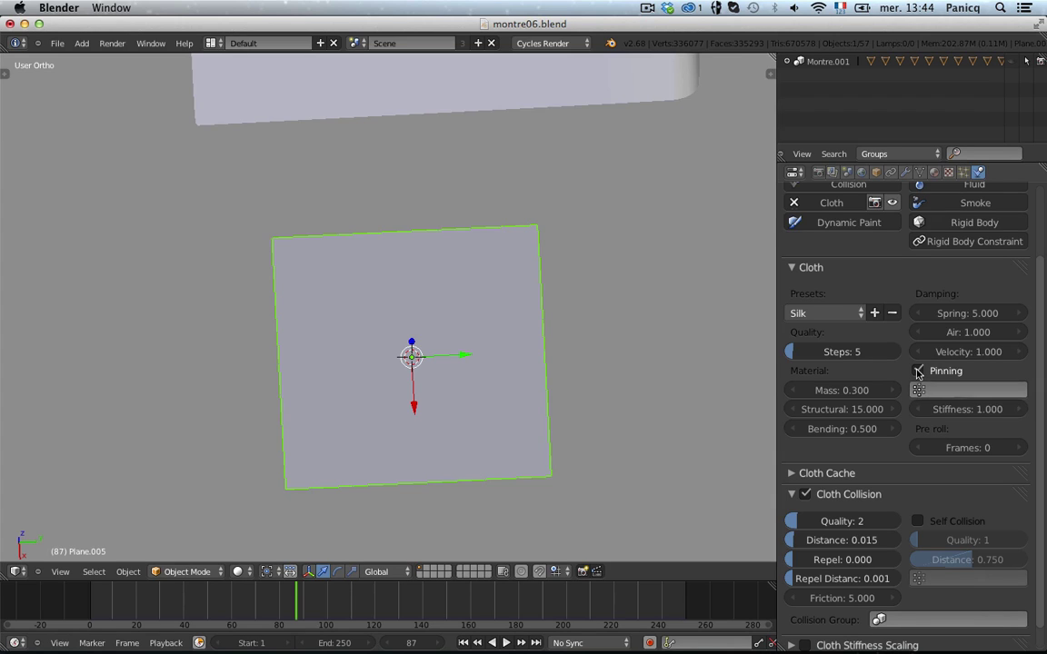
click(955, 392)
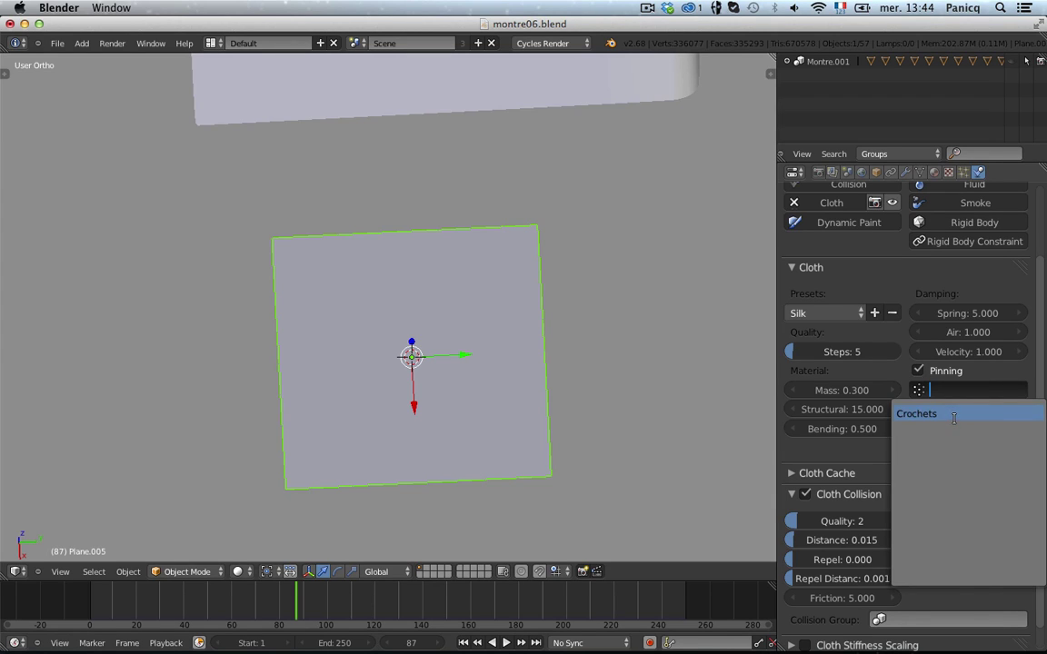
click(953, 415)
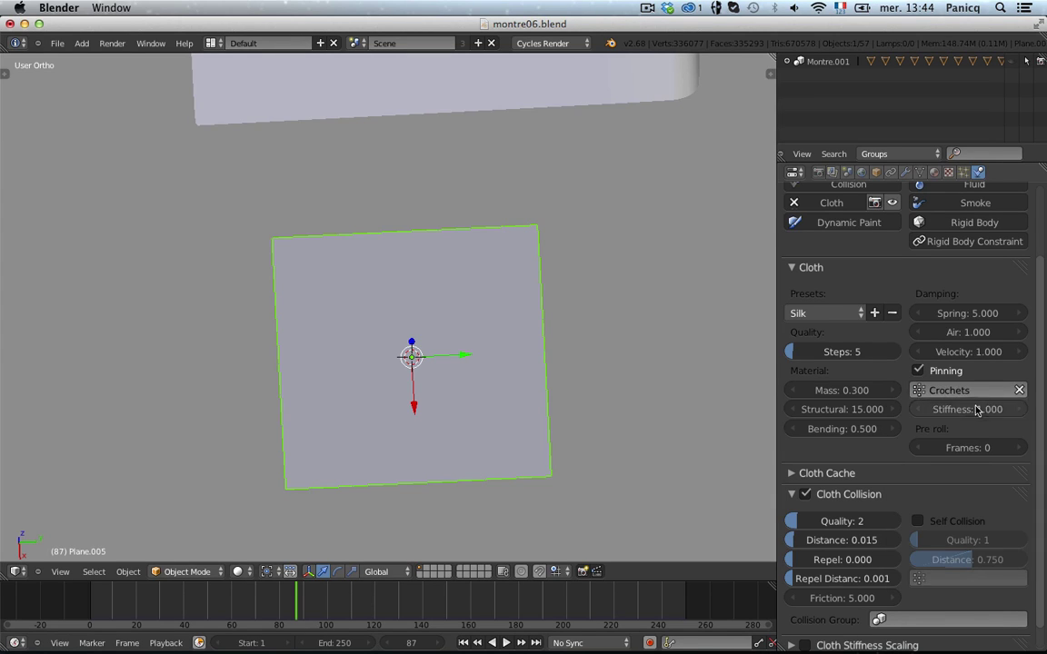
- Play the cloth simulation from the start, view the hanging plane from the side, and stop playback
key(alt+a)
click(69, 602)
middle_drag(383, 502, 446, 264)
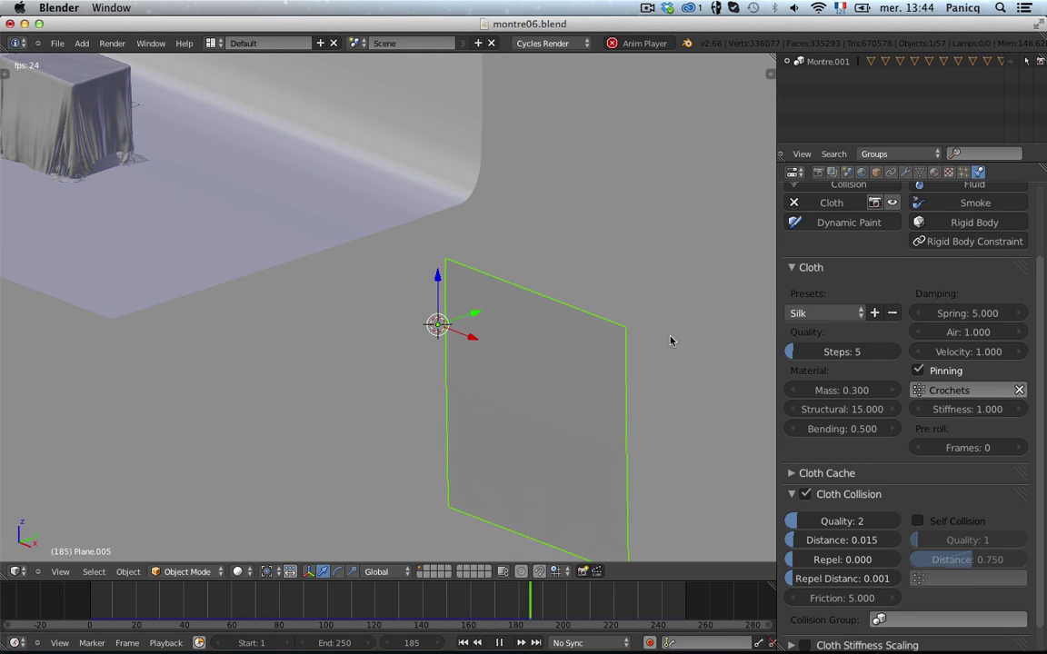
key(Tab)
key(Tab)
key(alt+a)
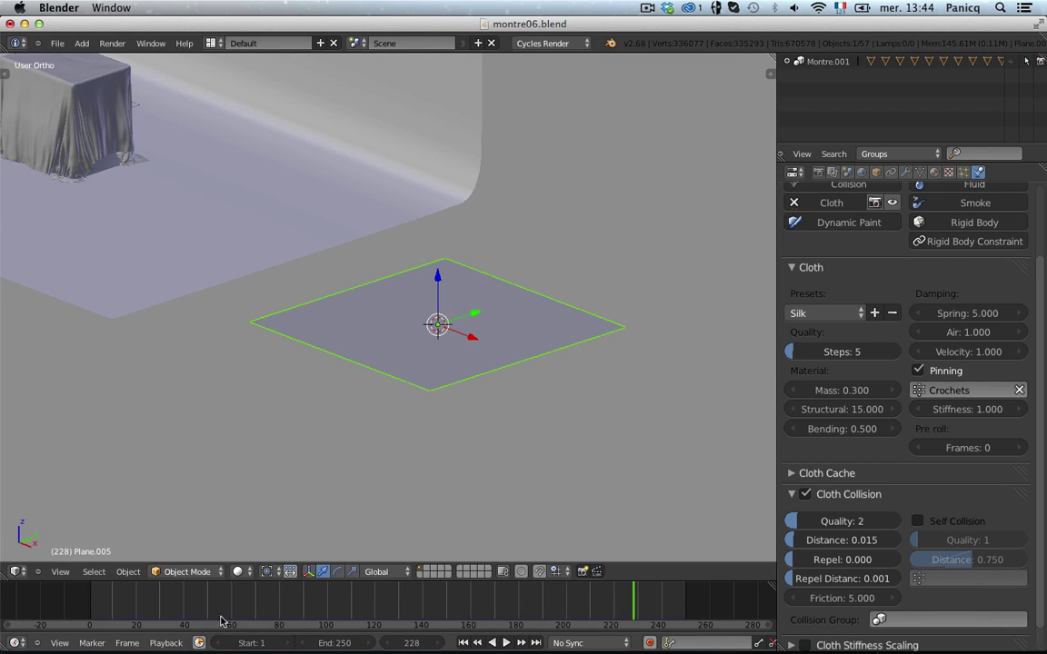
- Rewind to frame 0, select the plane's pinned edge vertices in Edit Mode and view them from the top with the vertex group settings shown
drag(184, 601, 2, 609)
middle_drag(566, 243, 539, 343)
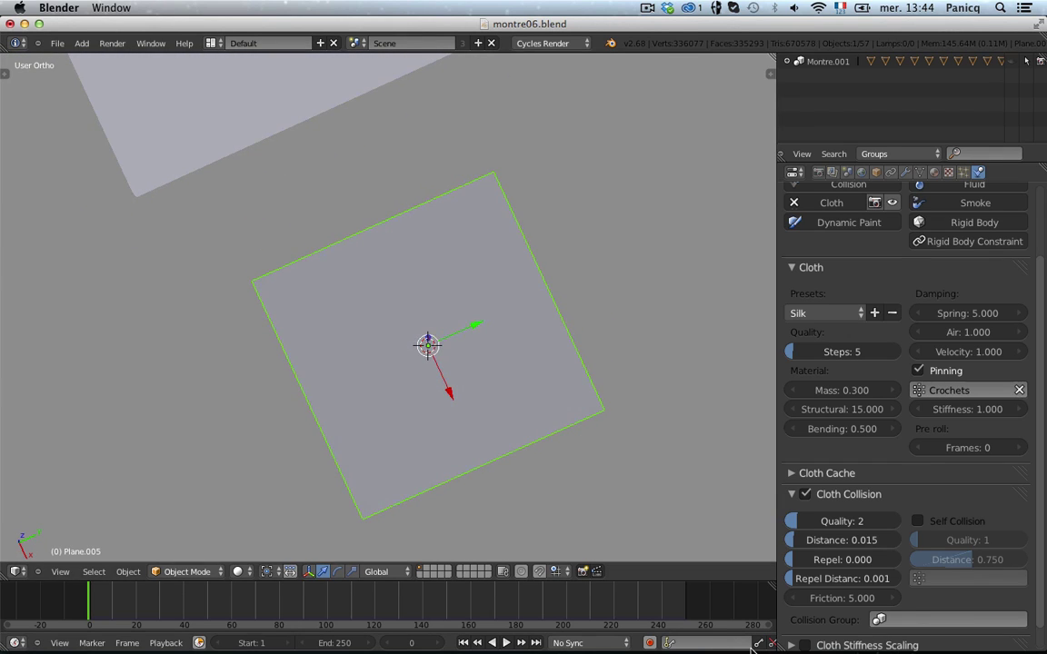
key(Tab)
key(a)
alt+right_click(586, 355)
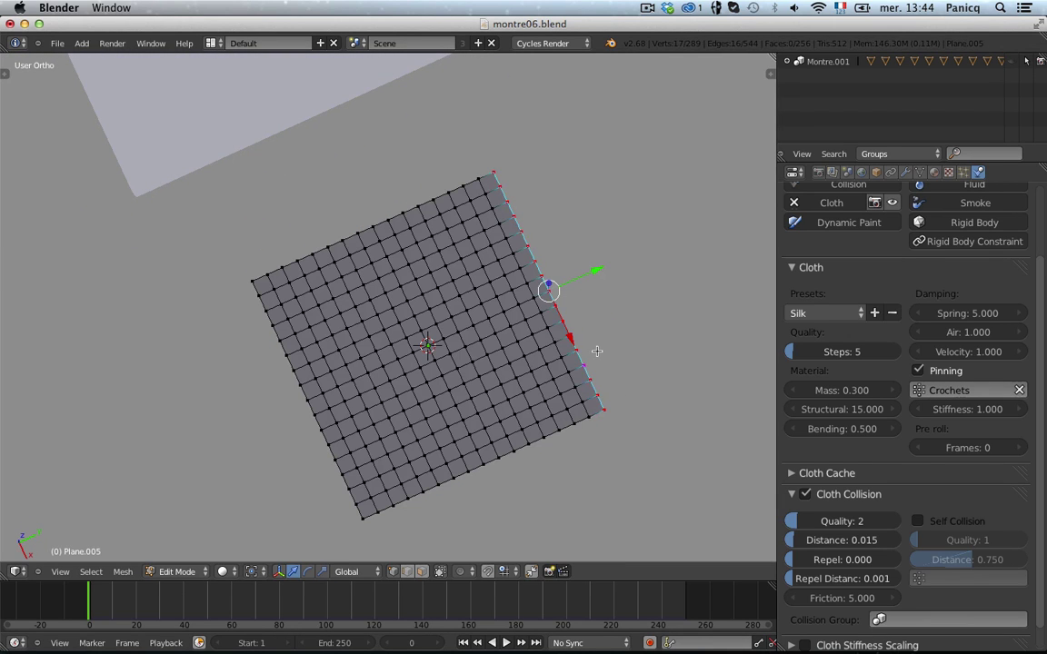
click(919, 171)
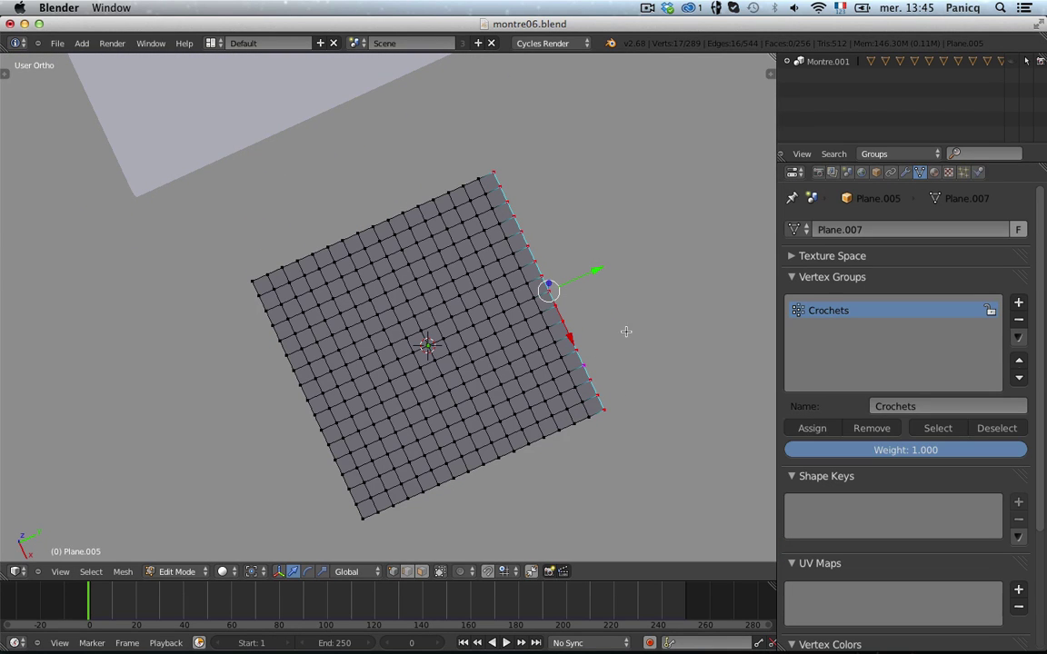
middle_drag(625, 331, 600, 416)
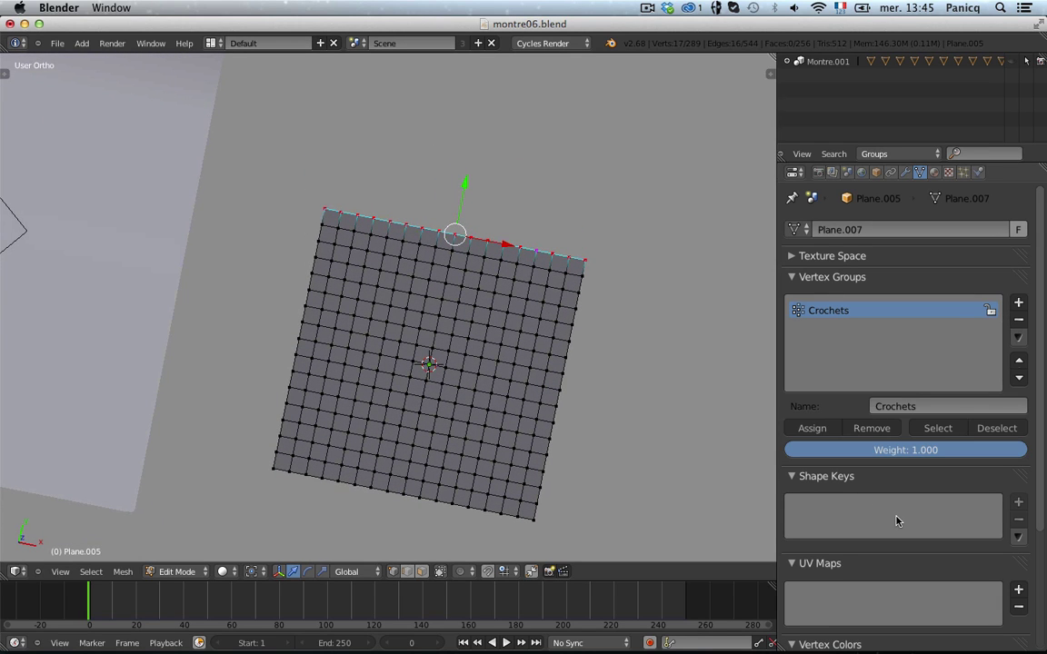
key(KP_7)
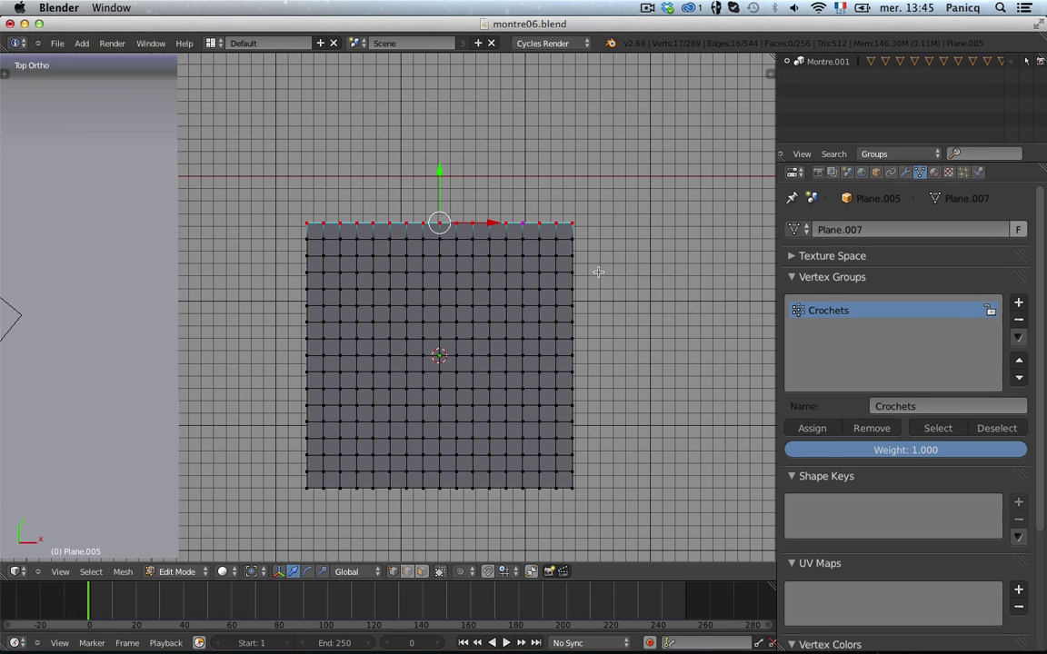
shift+middle_drag(531, 185, 544, 238)
scroll(537, 261, up, 1)
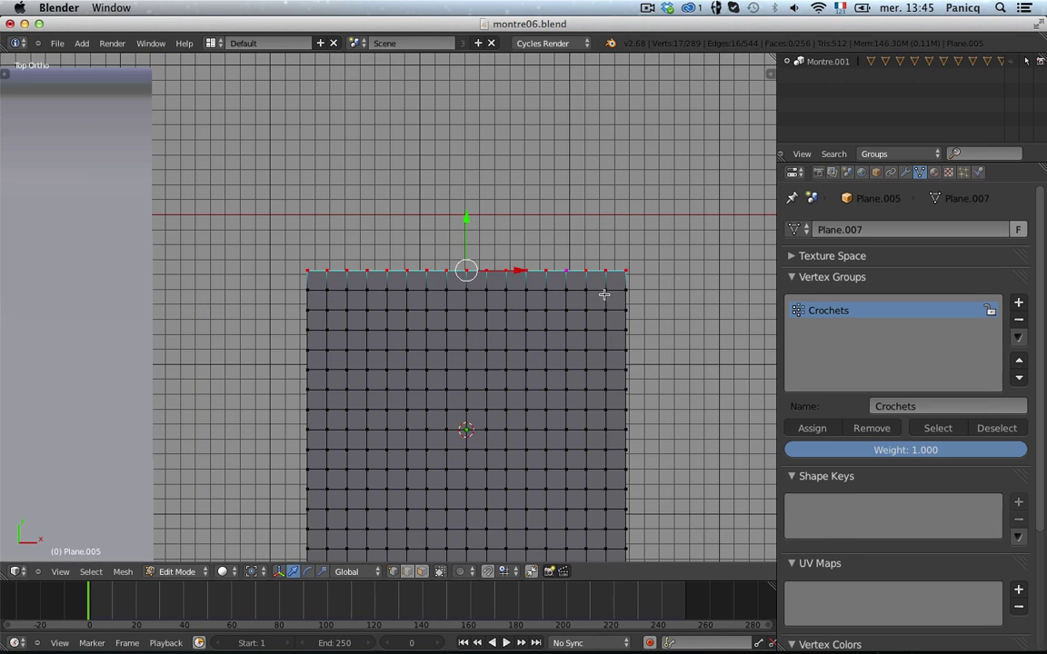
- Return to Object Mode and add a Basis shape key plus a second shape key to the plane
key(Tab)
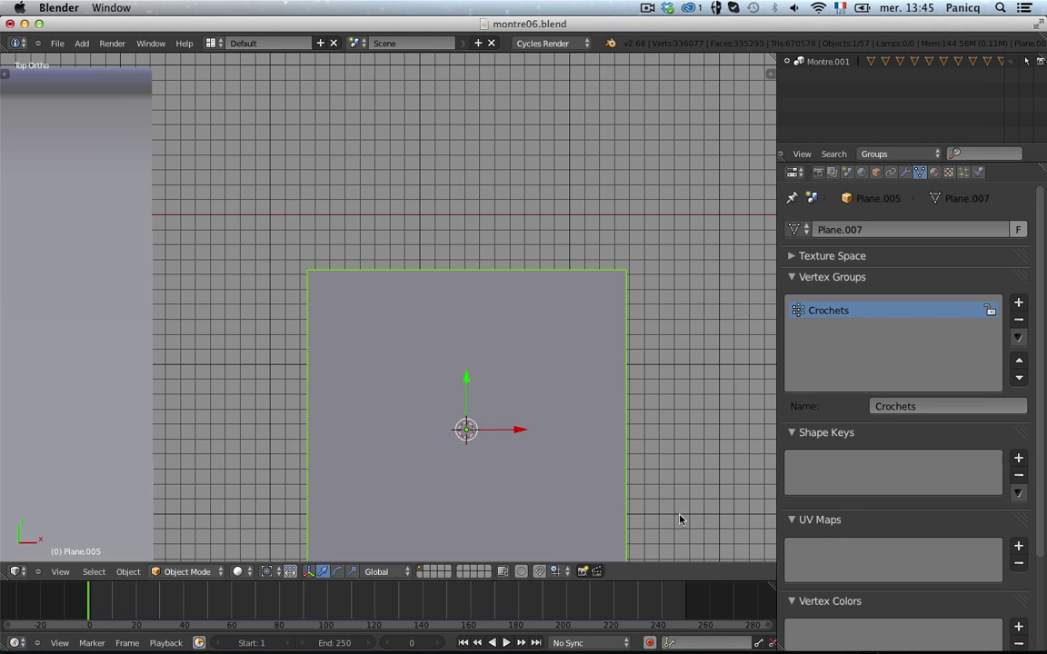
click(1019, 461)
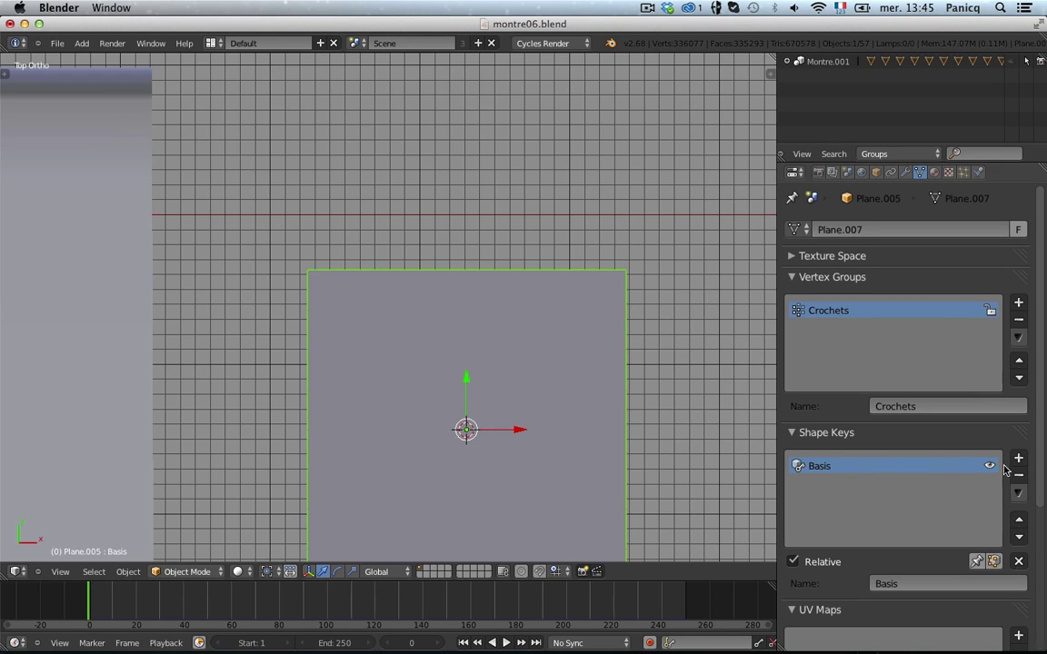
scroll(964, 461, down, 3)
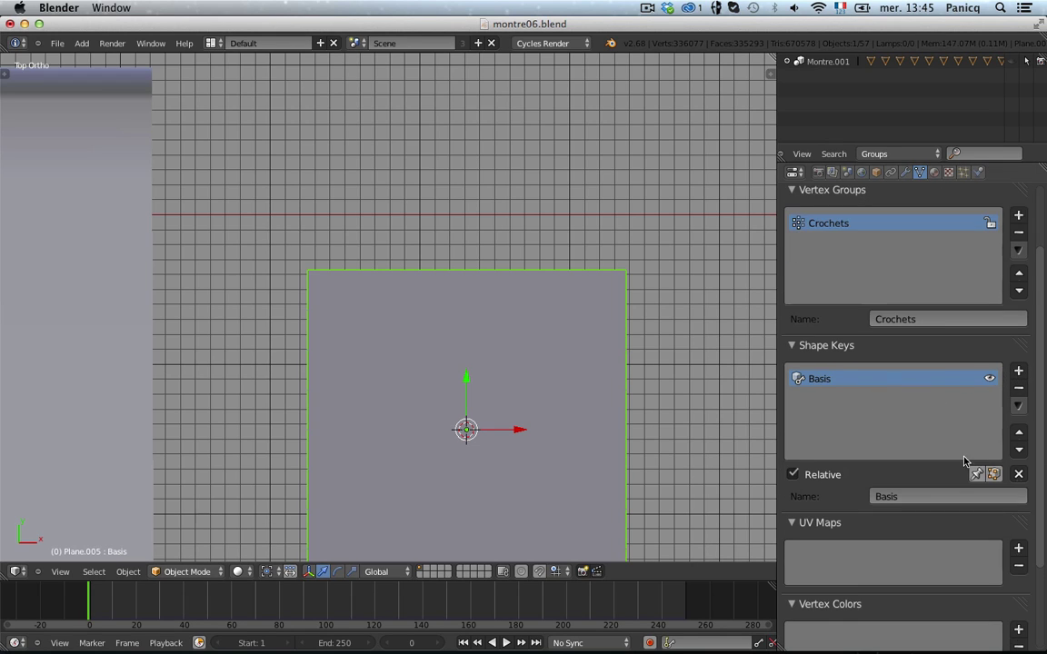
click(1018, 370)
click(939, 495)
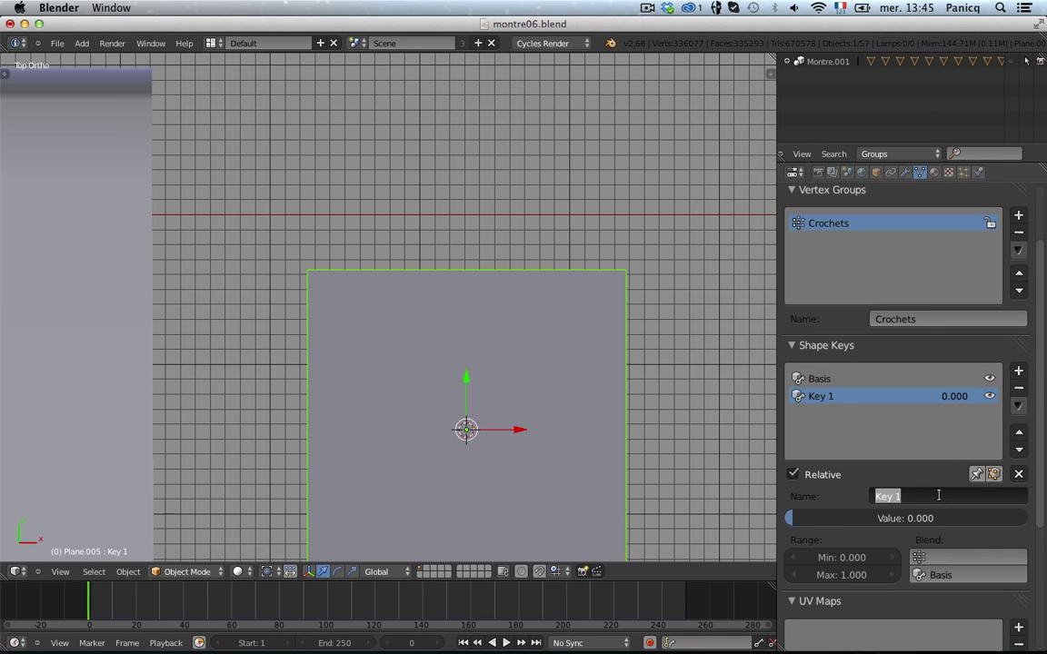
text(Anaiamtion)
key(Return)
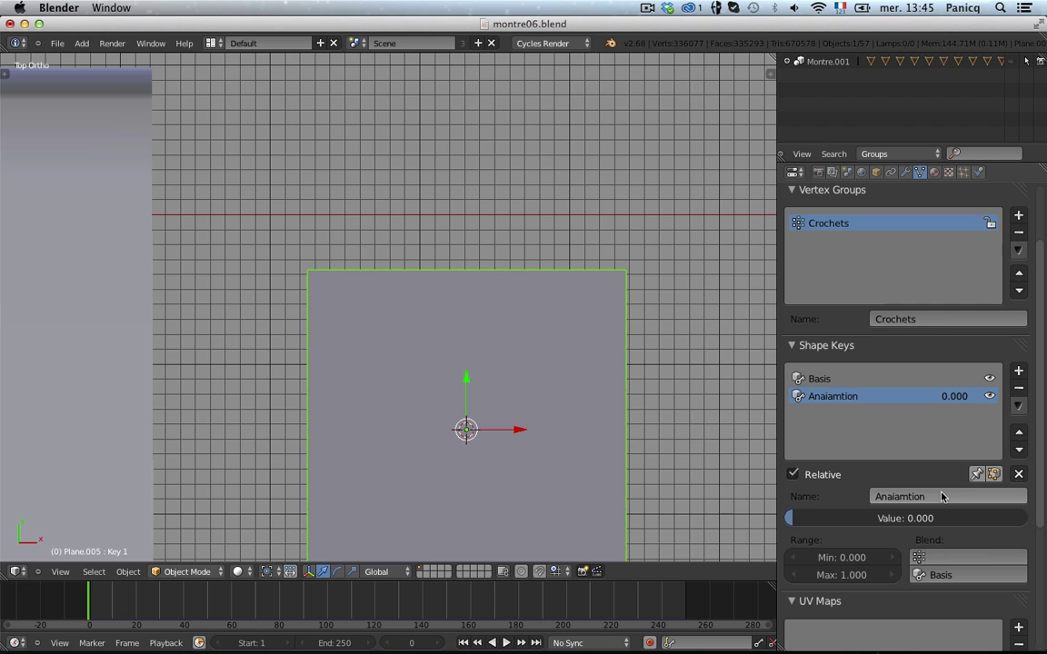
- Name the second shape key Crochets
click(940, 493)
text(Crochets)
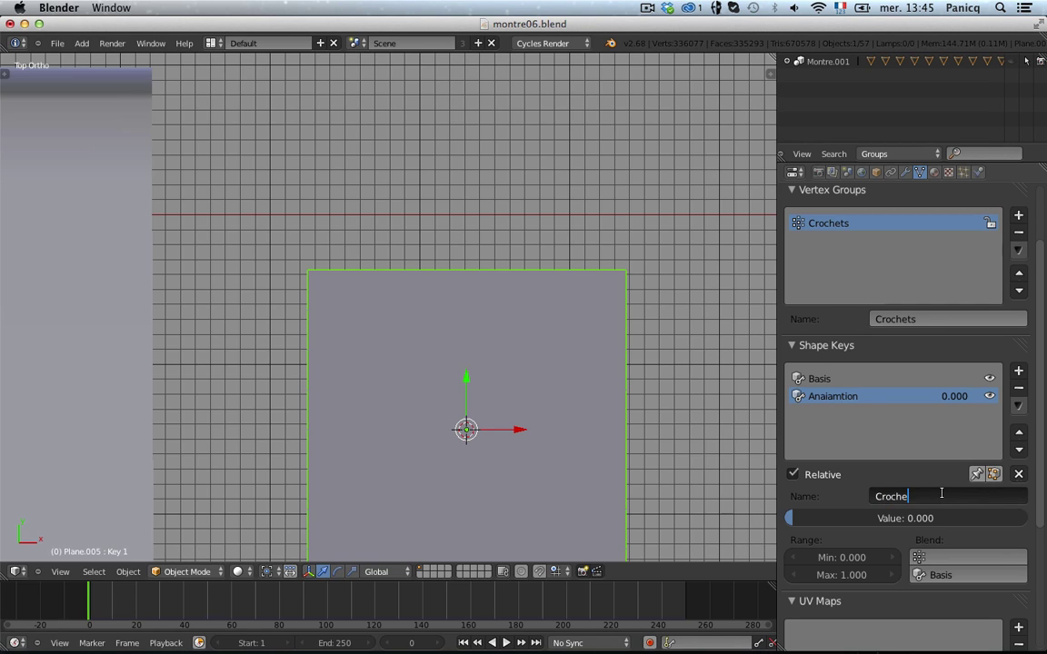
key(Return)
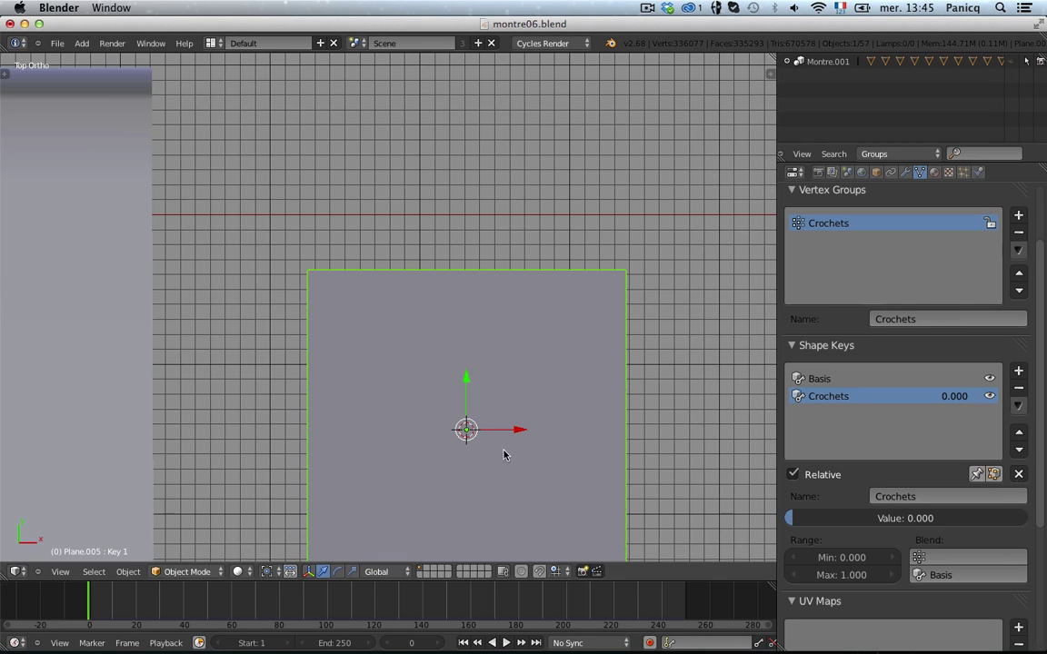
- Scale the plane's pinned edge vertices inward in Edit Mode on the Crochets shape key, and return to Object Mode
key(Tab)
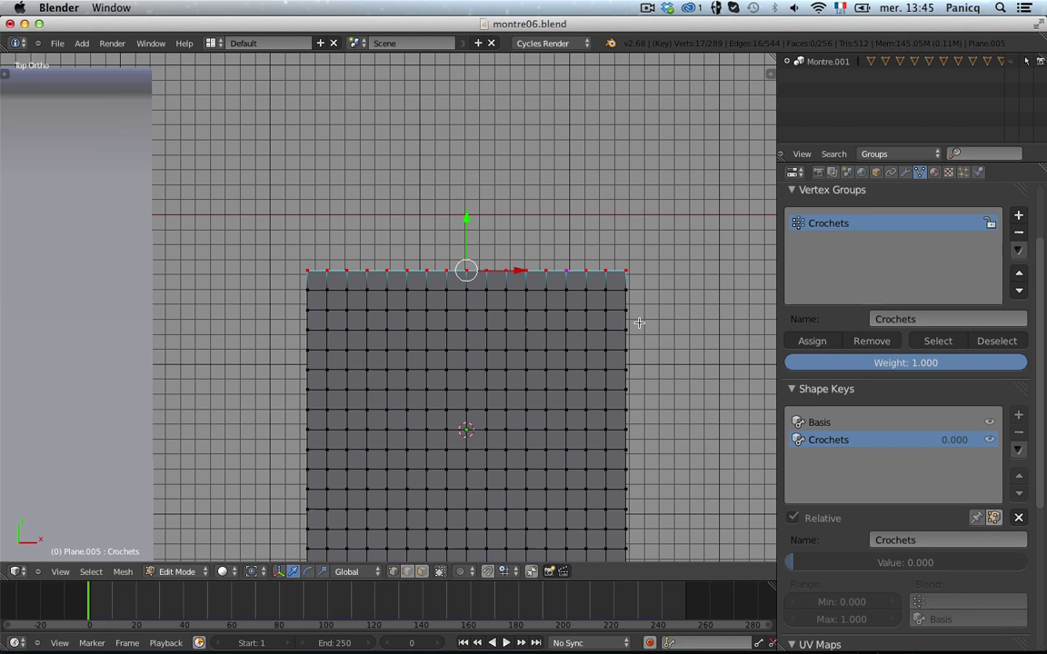
key(Tab)
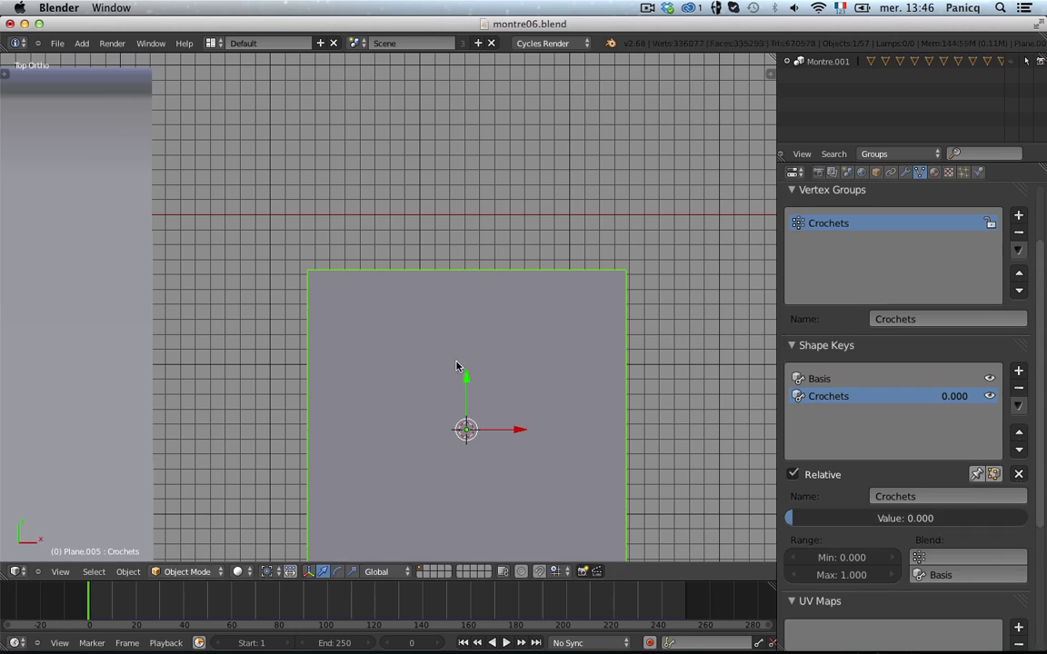
key(Tab)
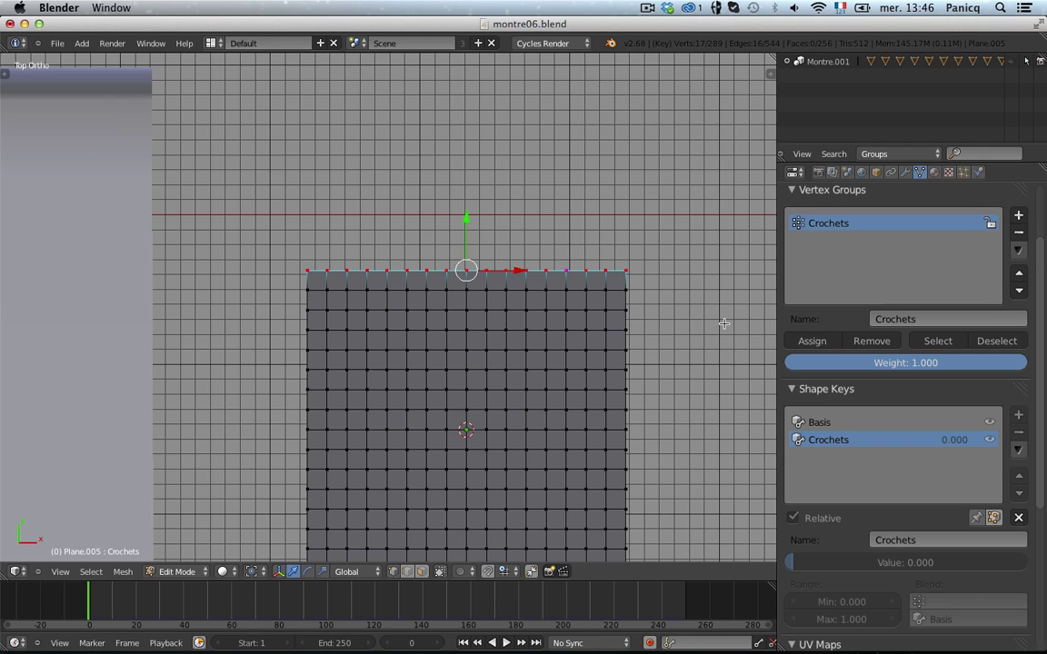
key(s)
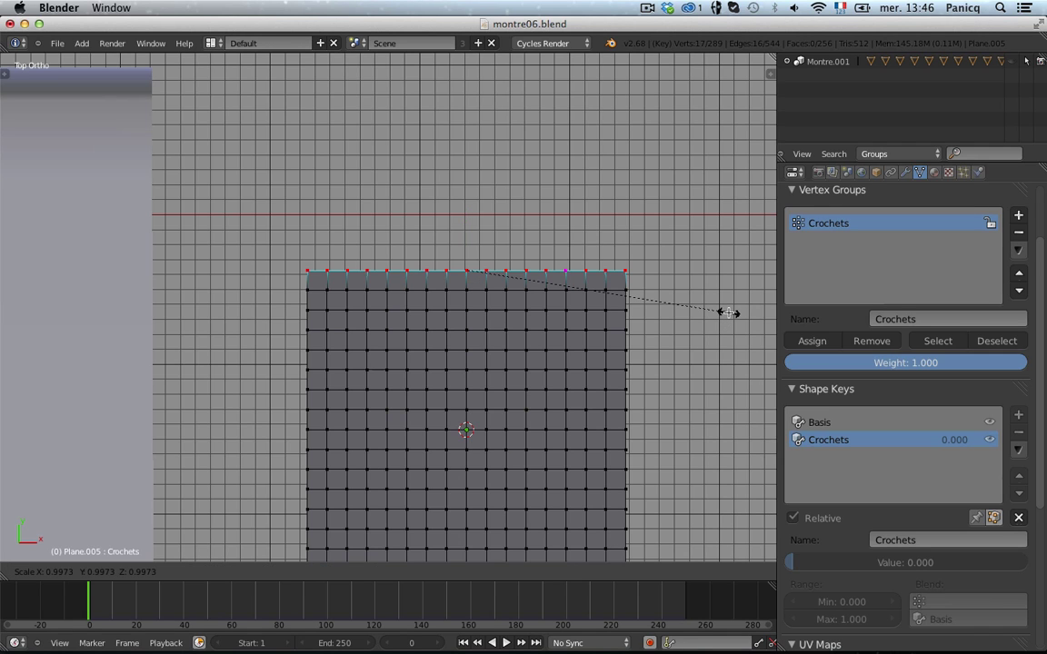
click(633, 291)
key(Tab)
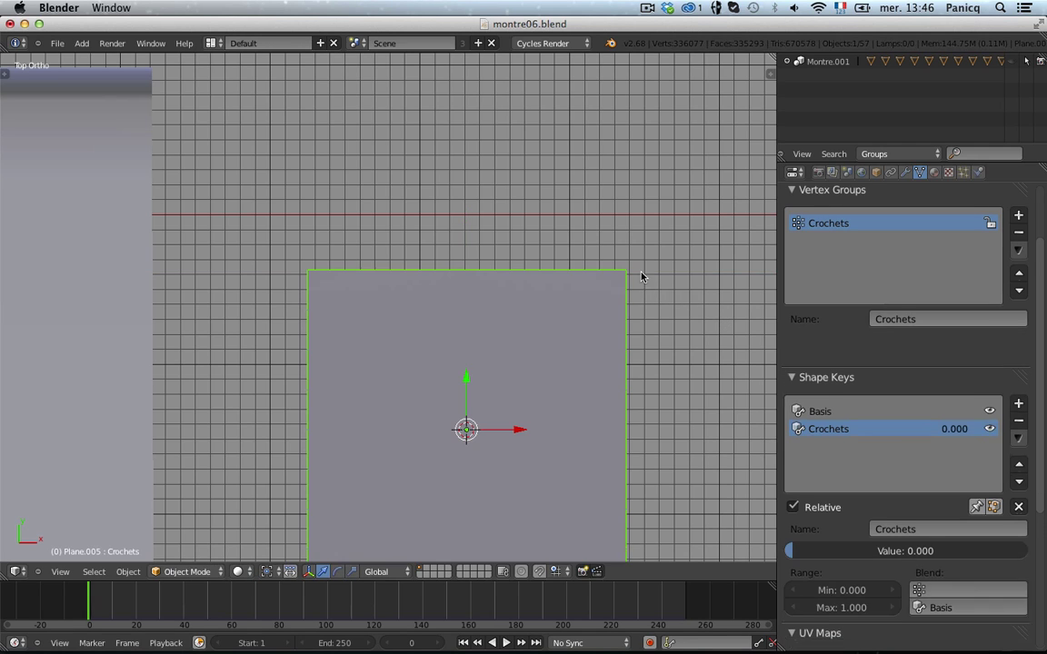
- Compare the plane's narrowed edge in Edit Mode with its shape in Object Mode, keeping the plane selected
key(Tab)
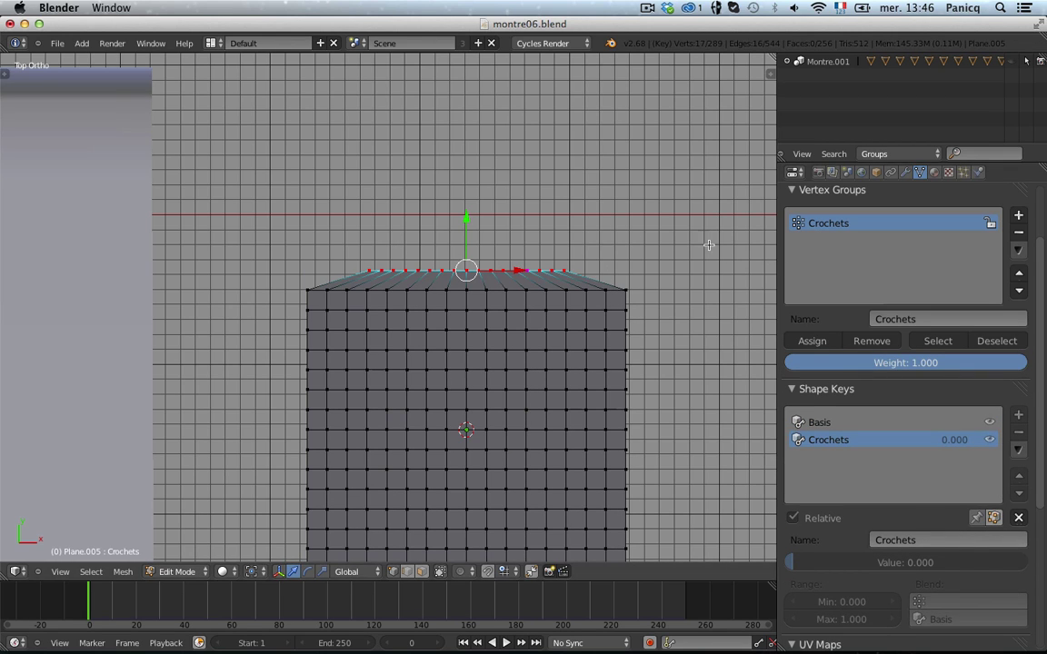
key(Tab)
key(a)
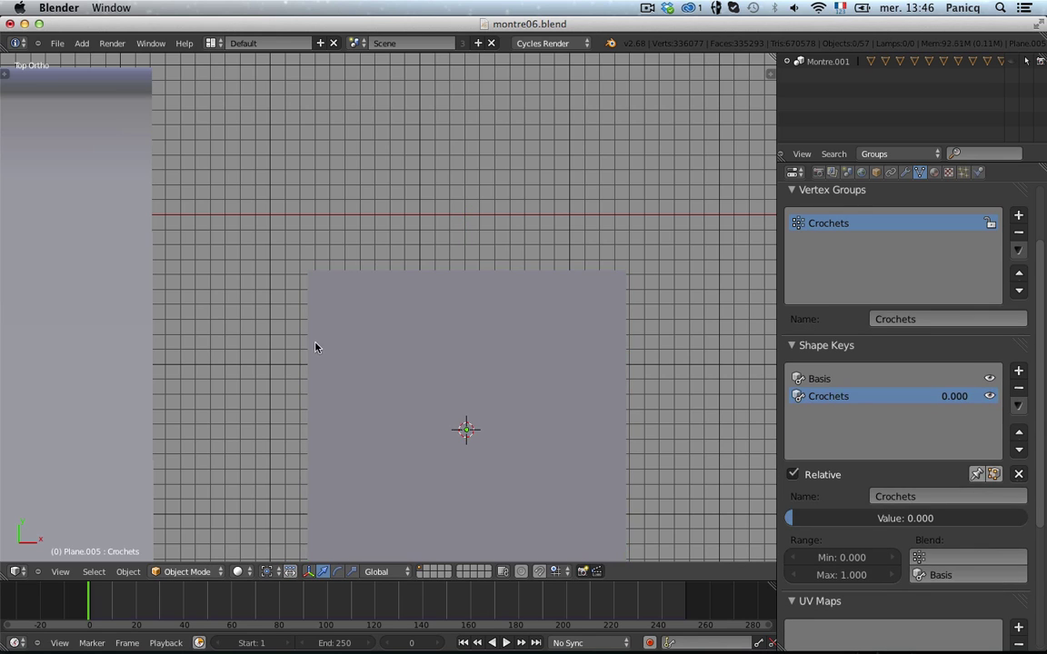
right_click(448, 273)
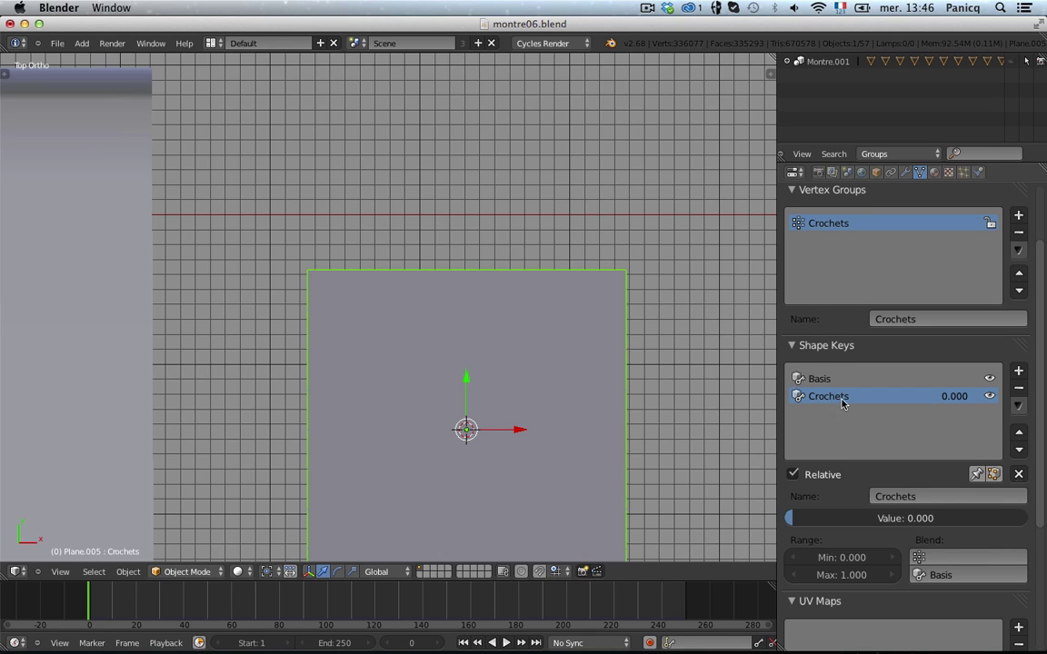
- Set the Crochets shape key value to 1.000 and try the shape key Edit Mode display option off and on
drag(794, 519, 927, 519)
key(Tab)
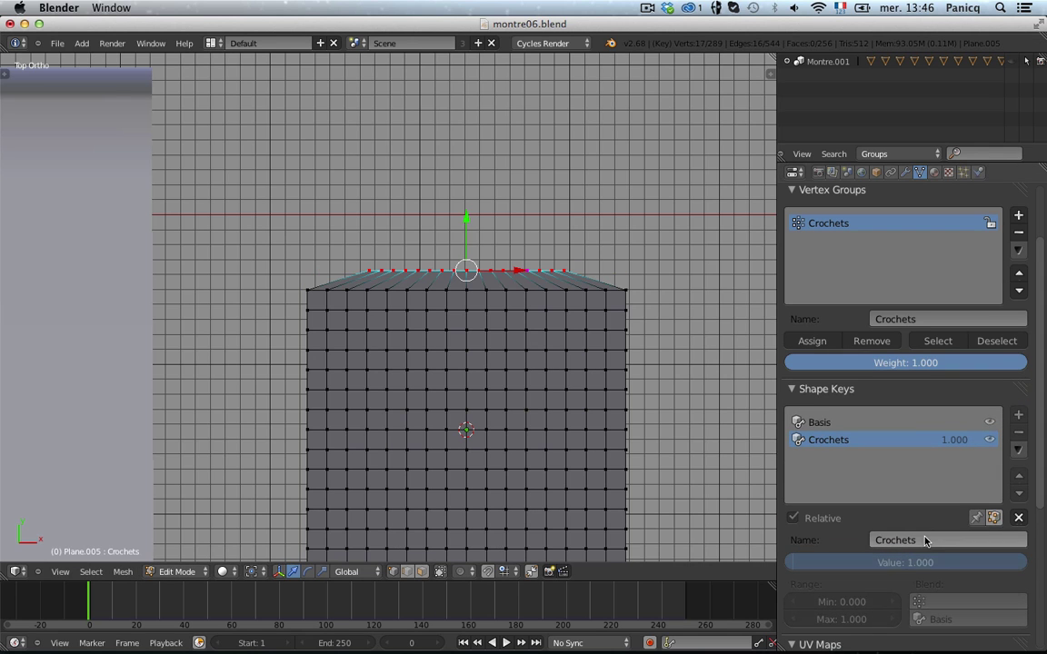
click(995, 519)
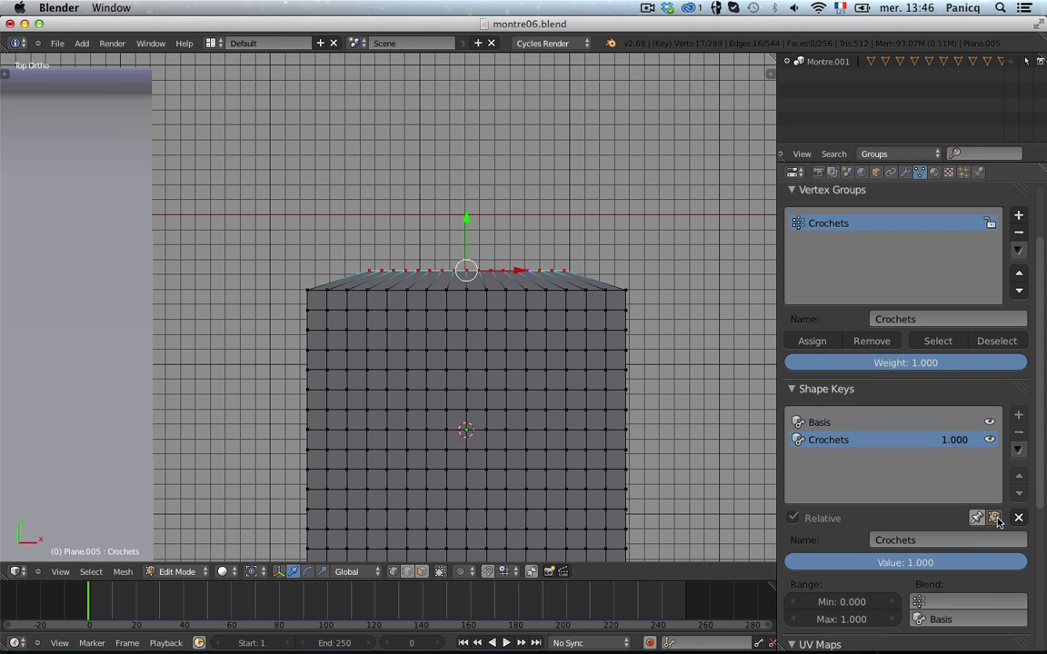
drag(992, 562, 817, 591)
mouse_move(1041, 595)
mouse_down()
mouse_move(704, 603)
mouse_move(1043, 591)
mouse_move(1043, 582)
mouse_up()
click(993, 518)
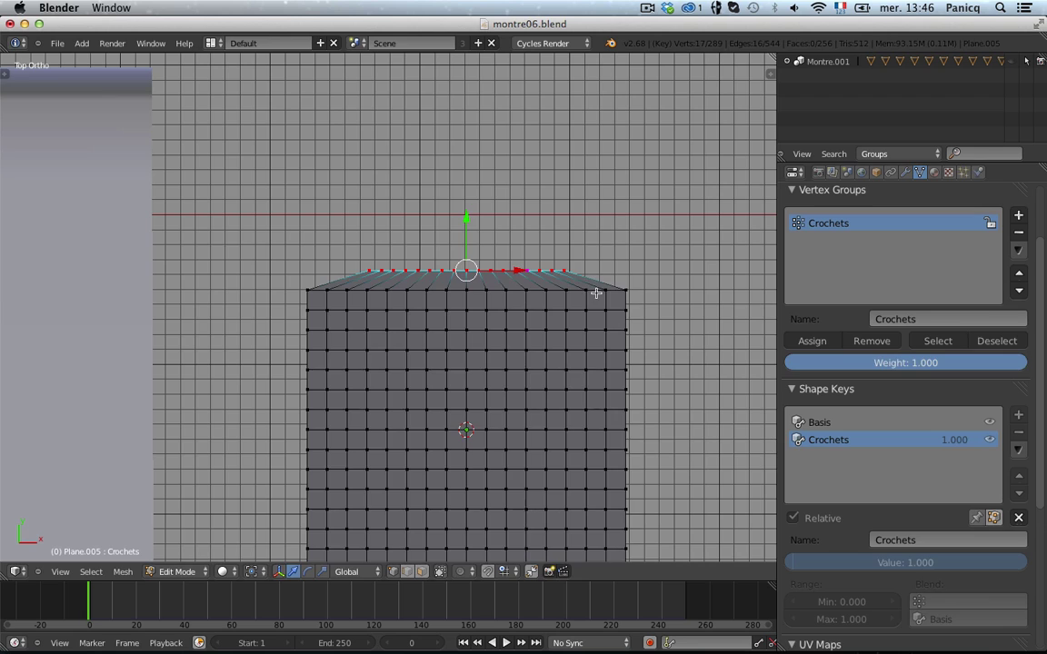
- In Object Mode, compare Basis with Crochets by sweeping the Crochets value between 0.000 and 1.000, ending at 0.000
key(Tab)
drag(1004, 519, 717, 524)
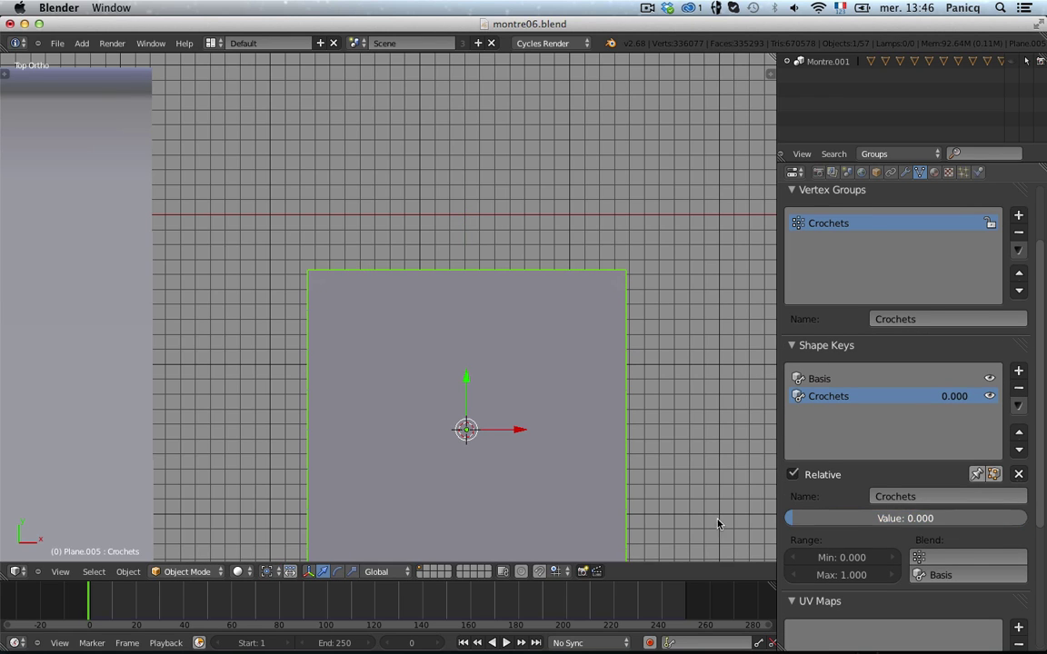
click(804, 378)
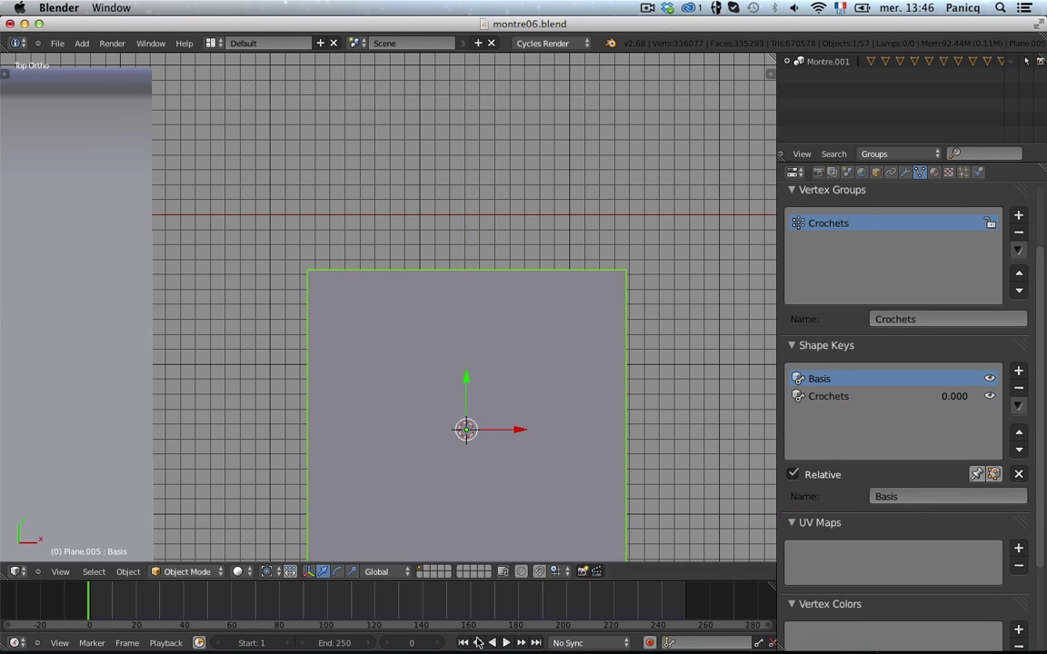
click(832, 400)
drag(787, 519, 1025, 521)
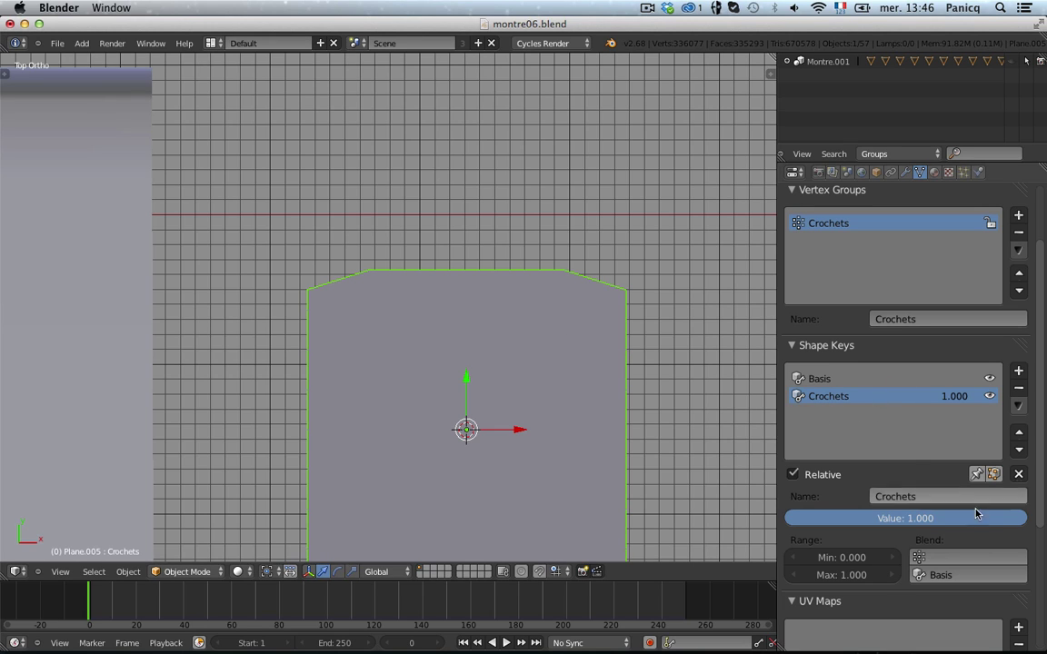
drag(1009, 516, 394, 484)
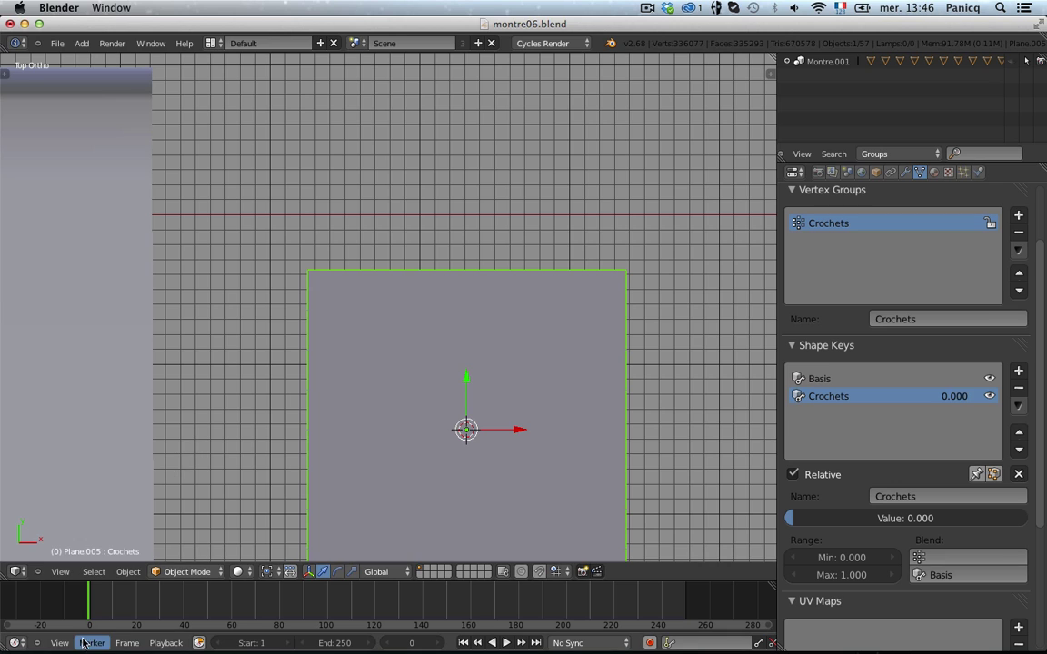
- Keyframe the Crochets shape key at value 0.000 on frame 0
scroll(80, 591, up, 6)
middle_drag(79, 589, 419, 590)
scroll(388, 598, up, 4)
scroll(388, 601, up, 2)
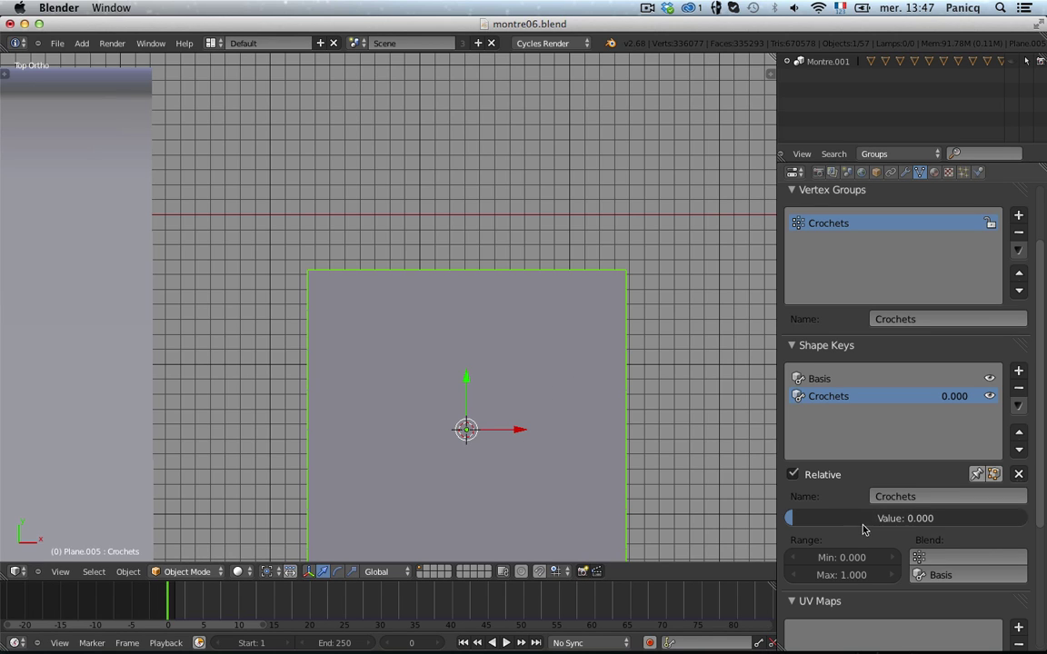
key(i)
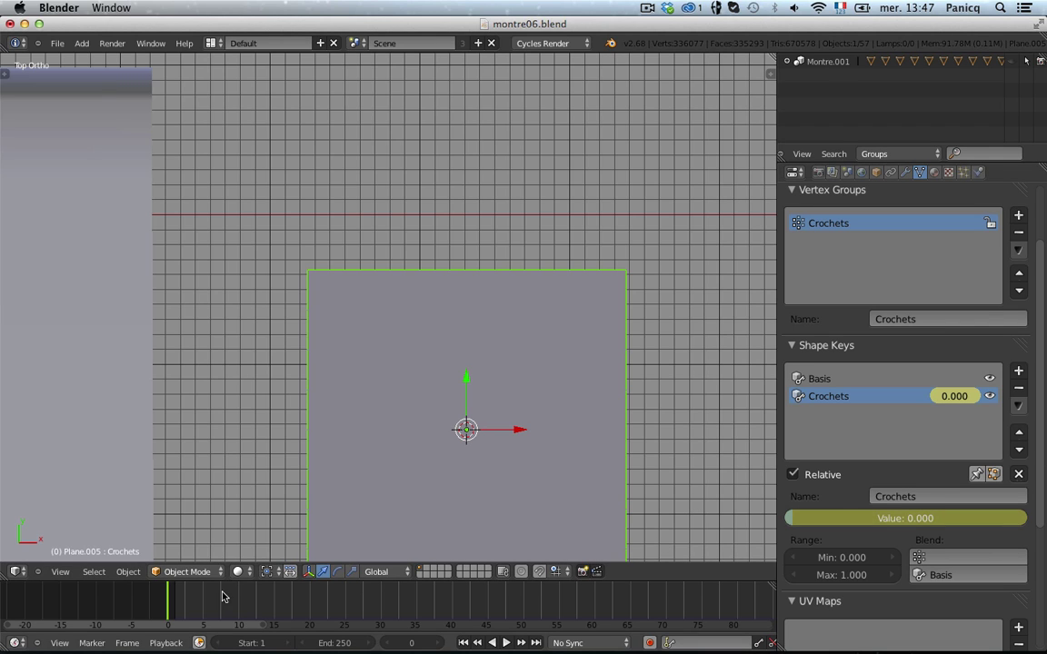
- Go to frame 15, set the Crochets shape key value to 1.000 and keyframe it
drag(222, 596, 287, 601)
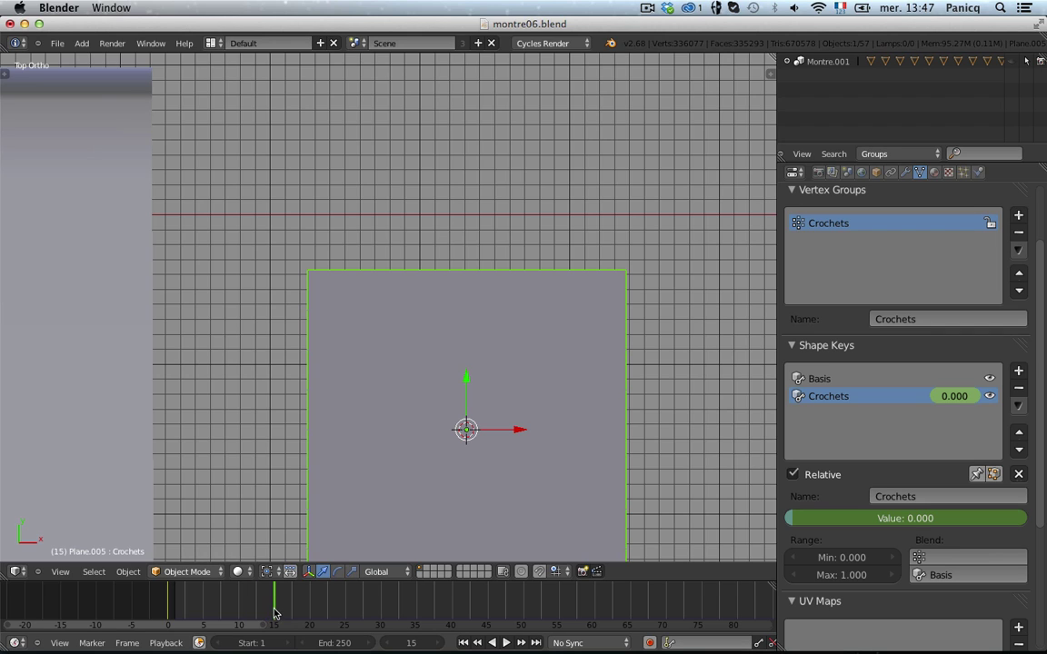
drag(809, 518, 1021, 518)
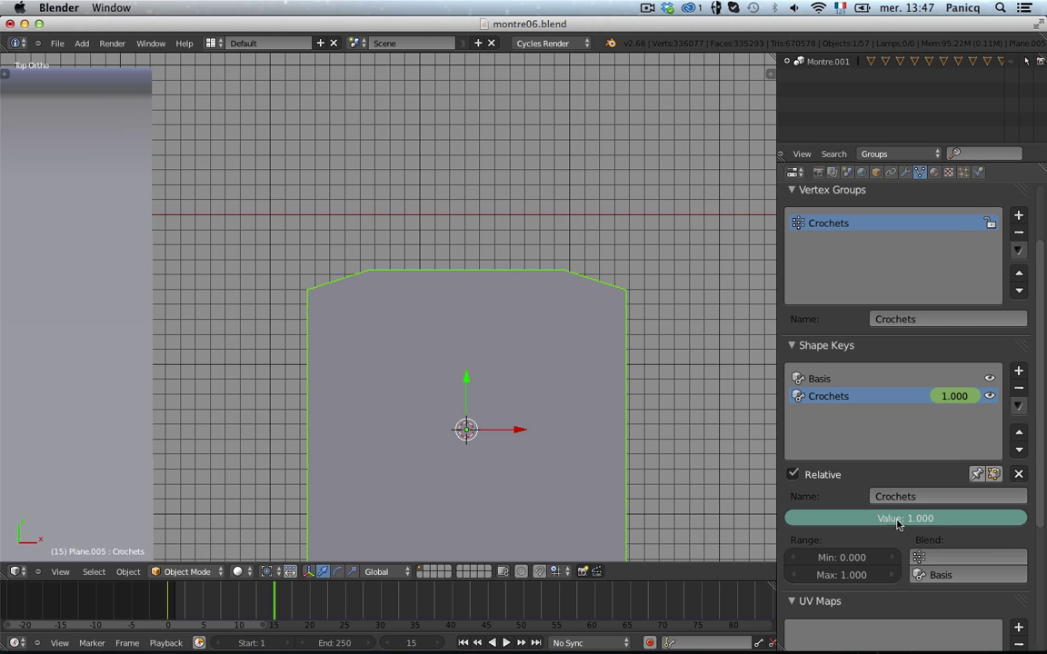
key(i)
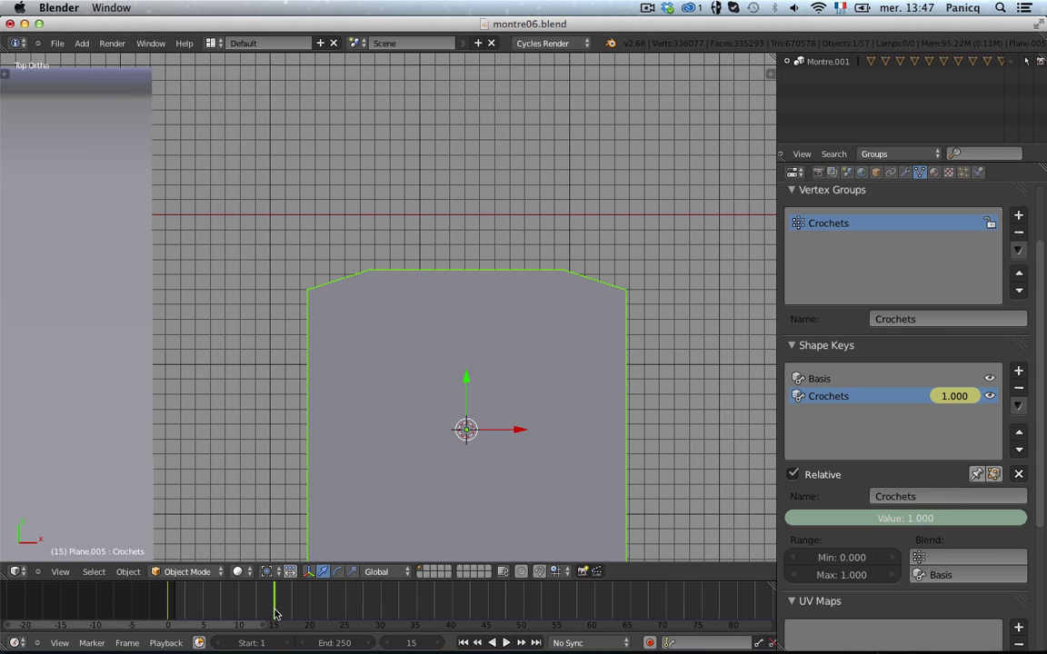
- Rewind to frame 0, play the cloth simulation to check the gathered curtain from several angles, and stop playback
drag(275, 614, 73, 617)
scroll(440, 250, down, 3)
middle_drag(439, 250, 397, 186)
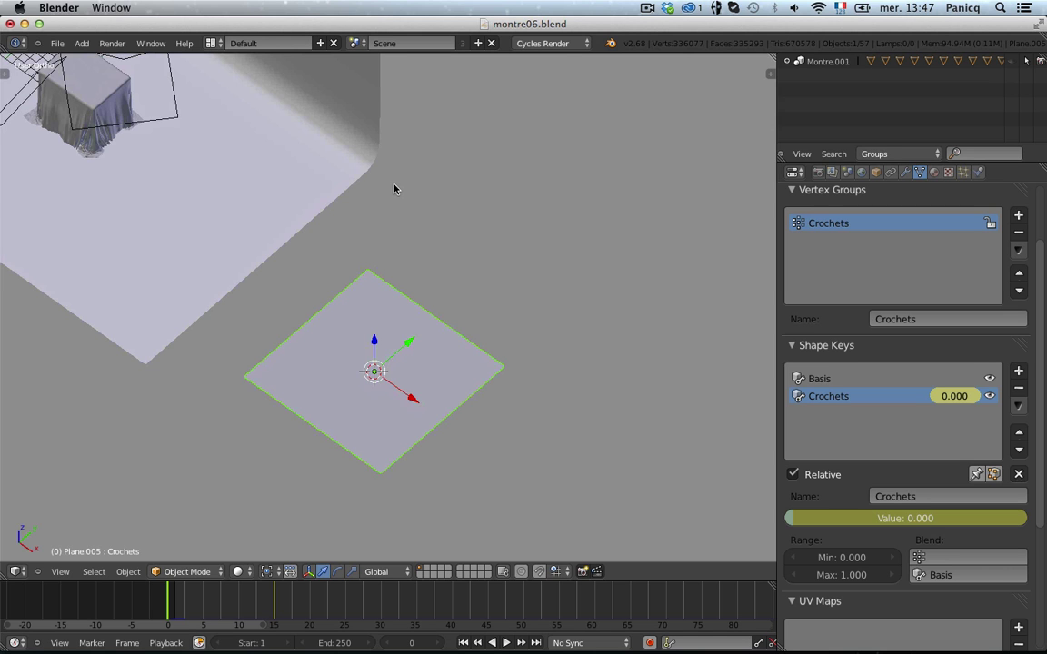
key(alt+a)
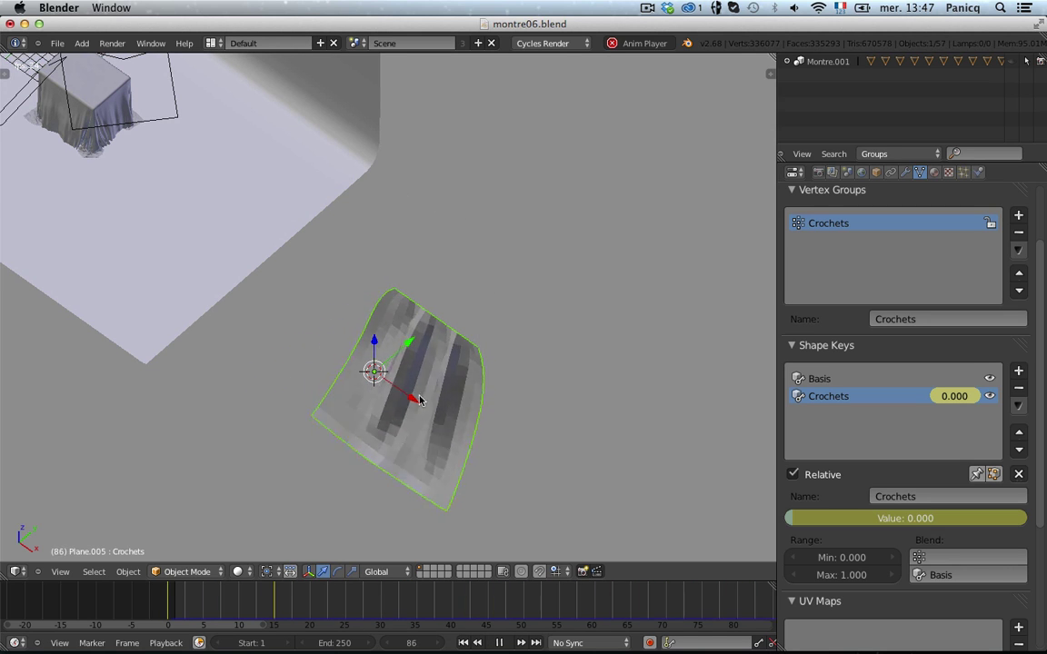
middle_drag(388, 461, 427, 346)
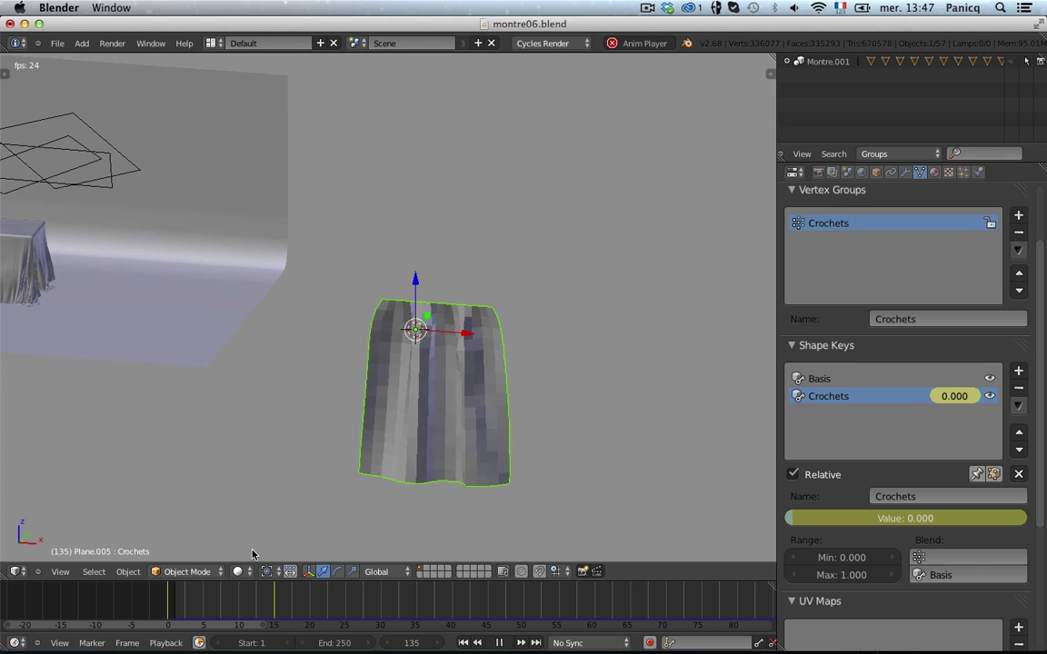
key(alt+a)
- Go to frame 36, set the Crochets shape key value to 0.000 and keyframe it
drag(280, 612, 362, 617)
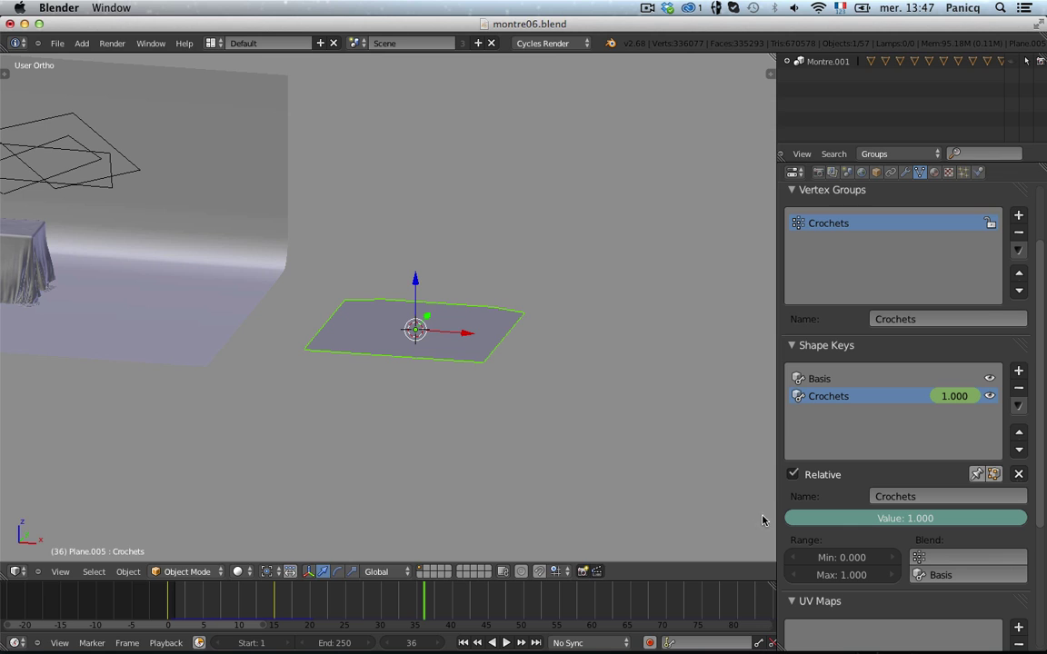
drag(981, 518, 663, 523)
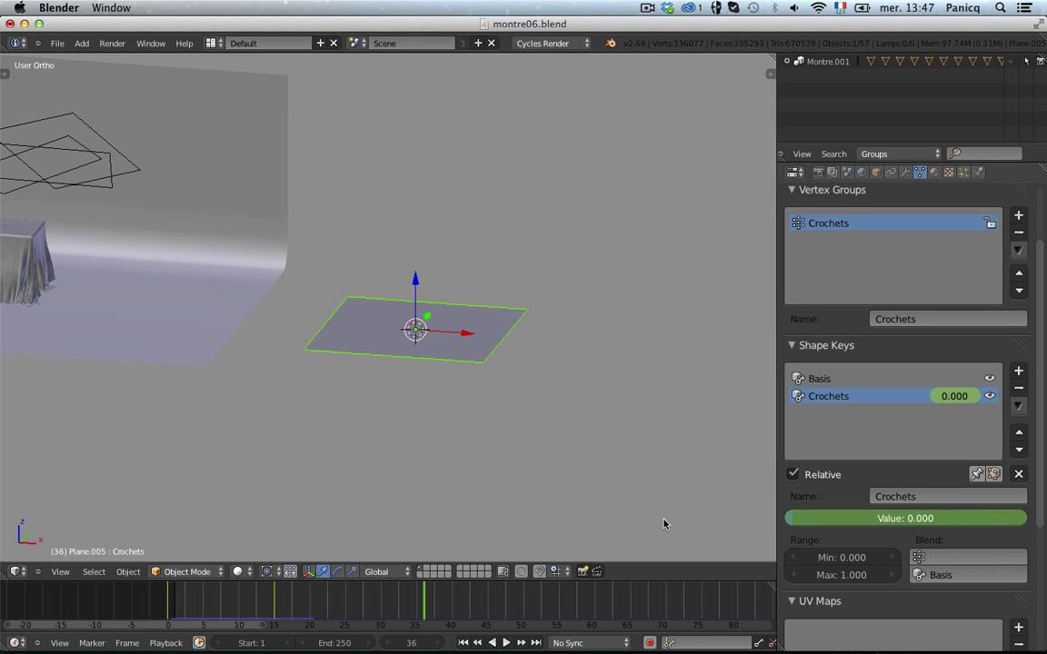
key(i)
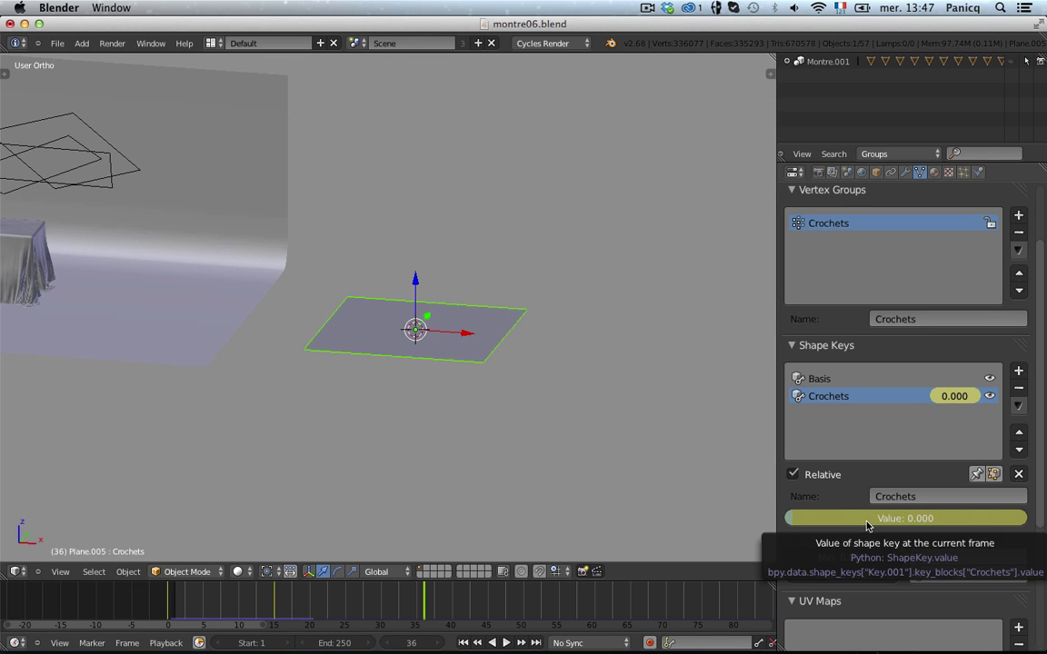
- Replay the simulation from the start to check how the curtain gathers and spreads out again, and stop playback
drag(204, 619, 153, 614)
key(alt+a)
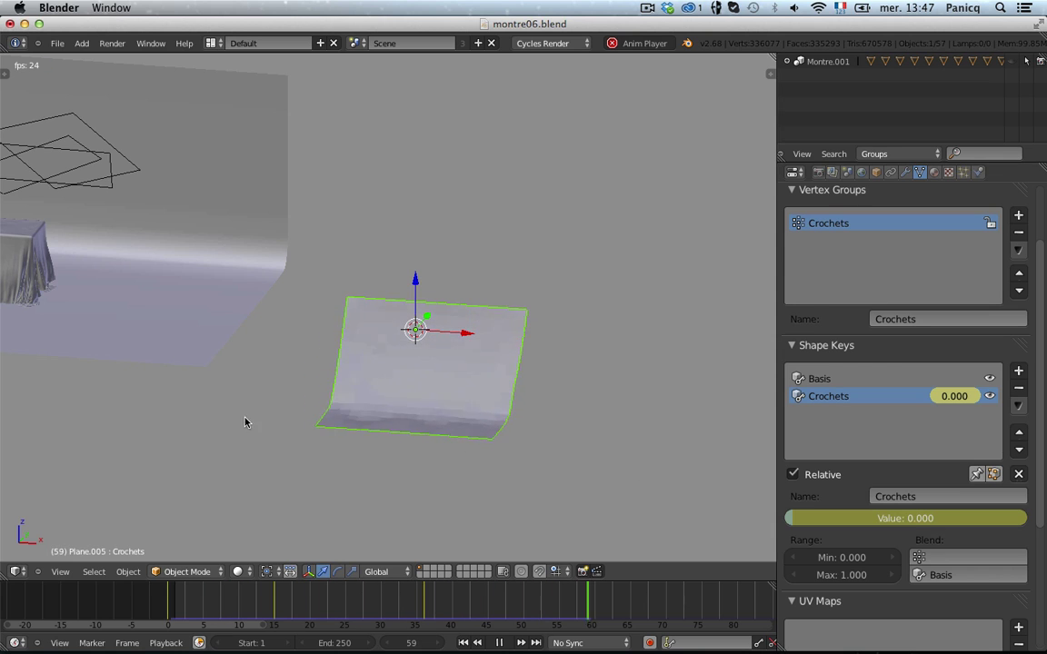
key(alt+a)
- Go to frame 25, set the Crochets shape key value to 1.000 and keyframe it
click(345, 606)
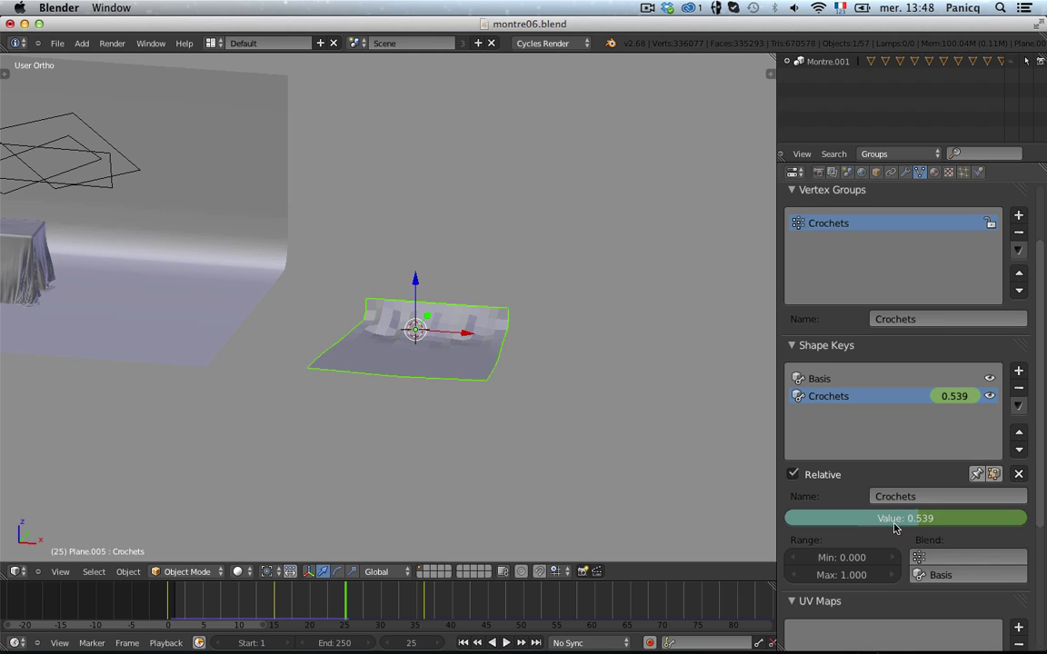
drag(895, 527, 1008, 527)
key(i)
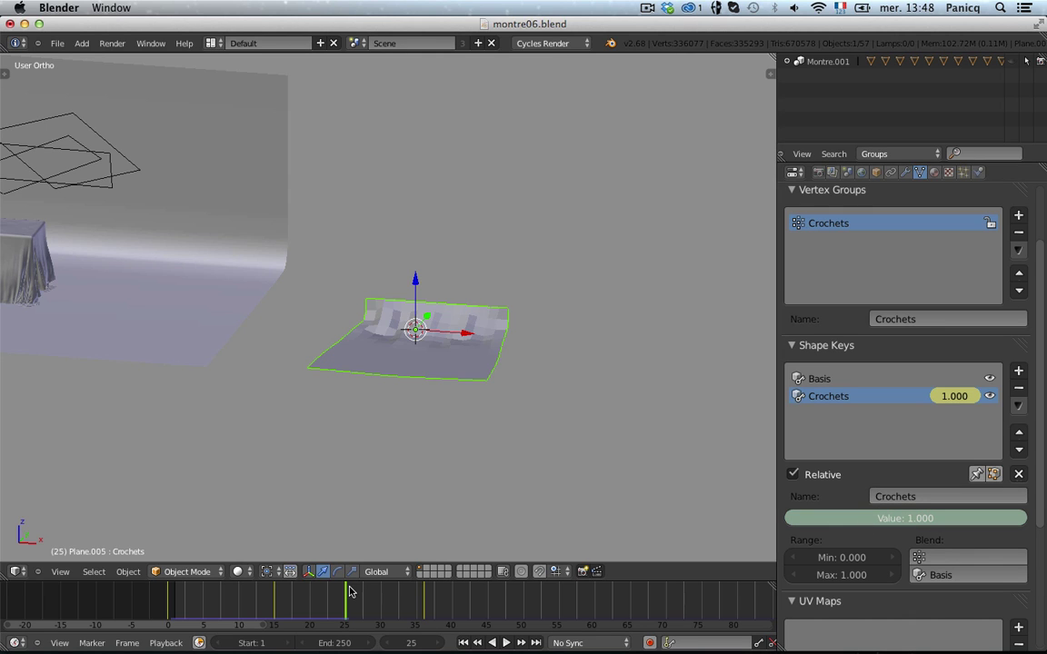
- Play the simulation twice from the start to check the curtain's motion with the hold between frames 15 and 25
drag(346, 592, 128, 596)
key(alt+a)
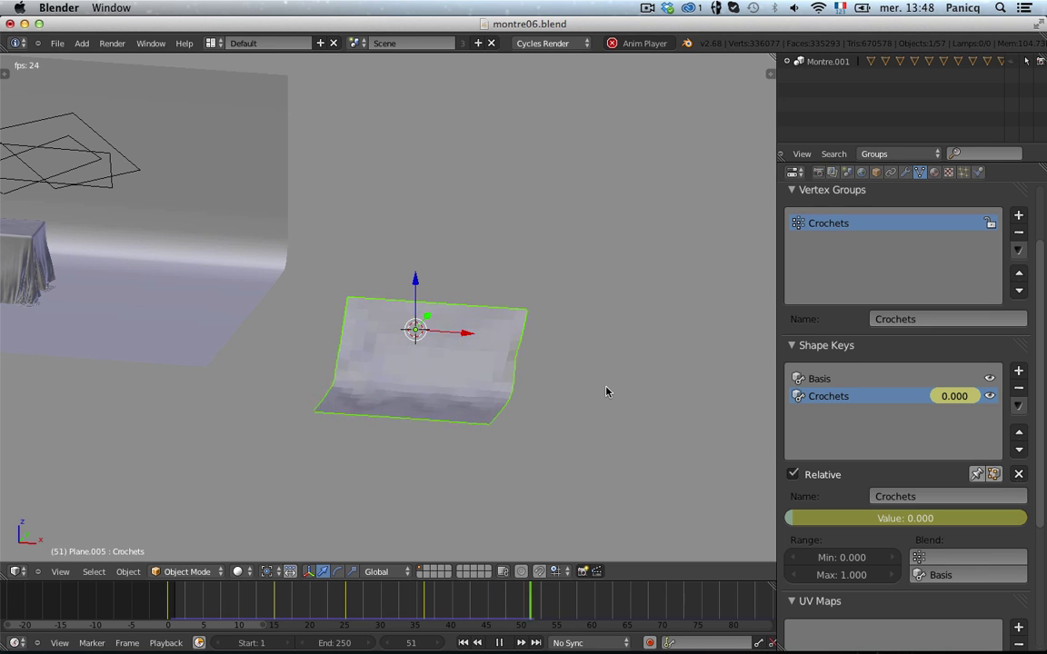
middle_drag(532, 341, 511, 345)
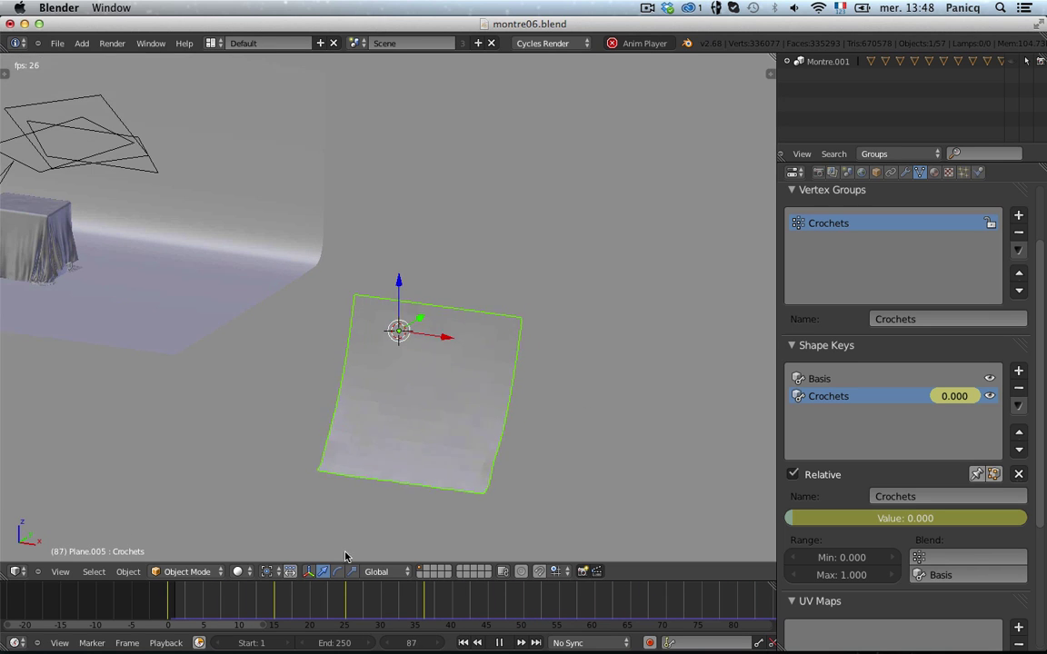
click(117, 604)
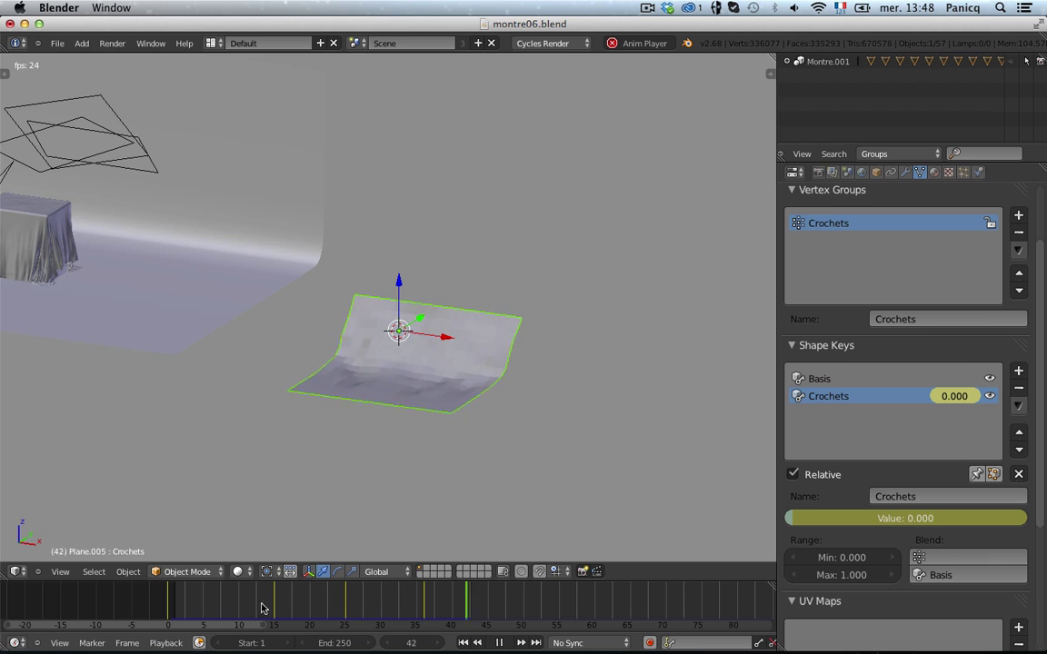
key(alt+a)
- Change the Crochets shape key's keyframe on frame 36 to value 1.000
drag(476, 602, 424, 623)
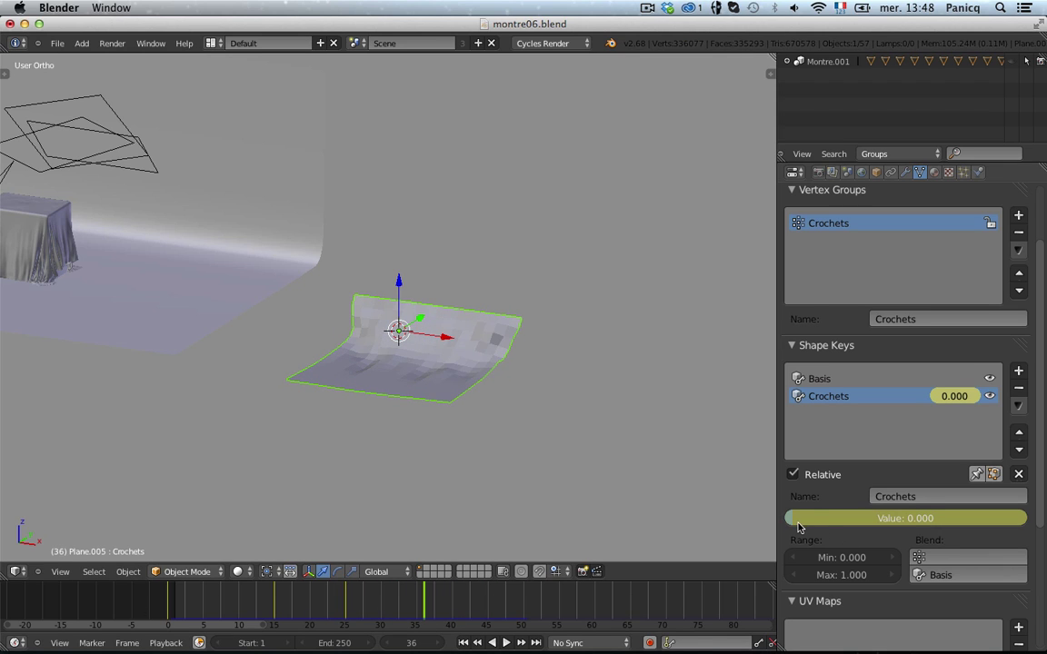
drag(799, 522, 839, 523)
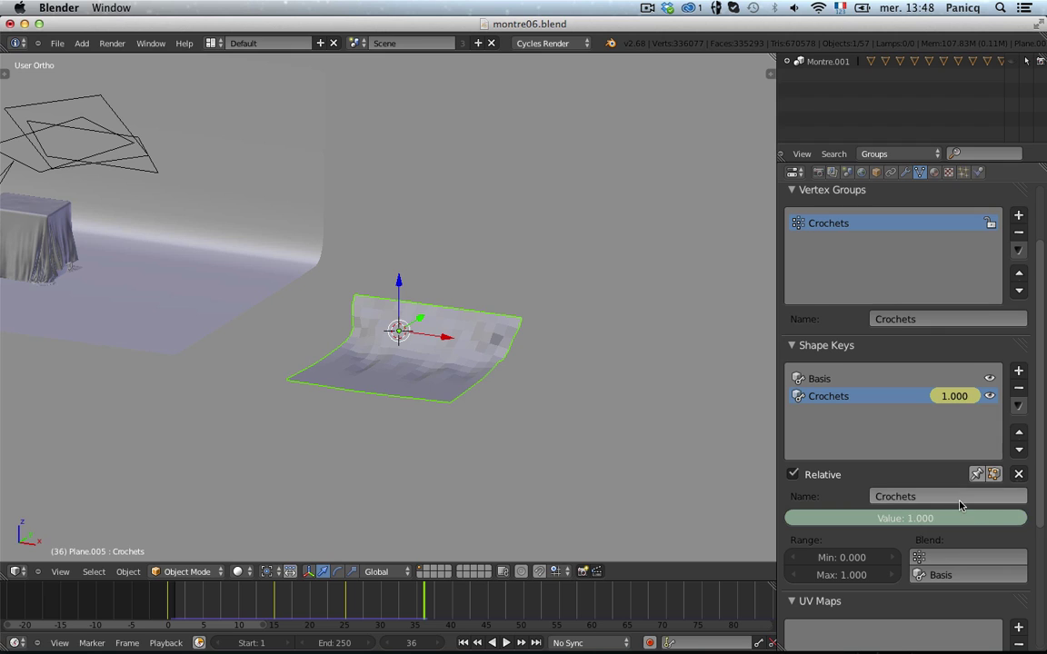
key(i)
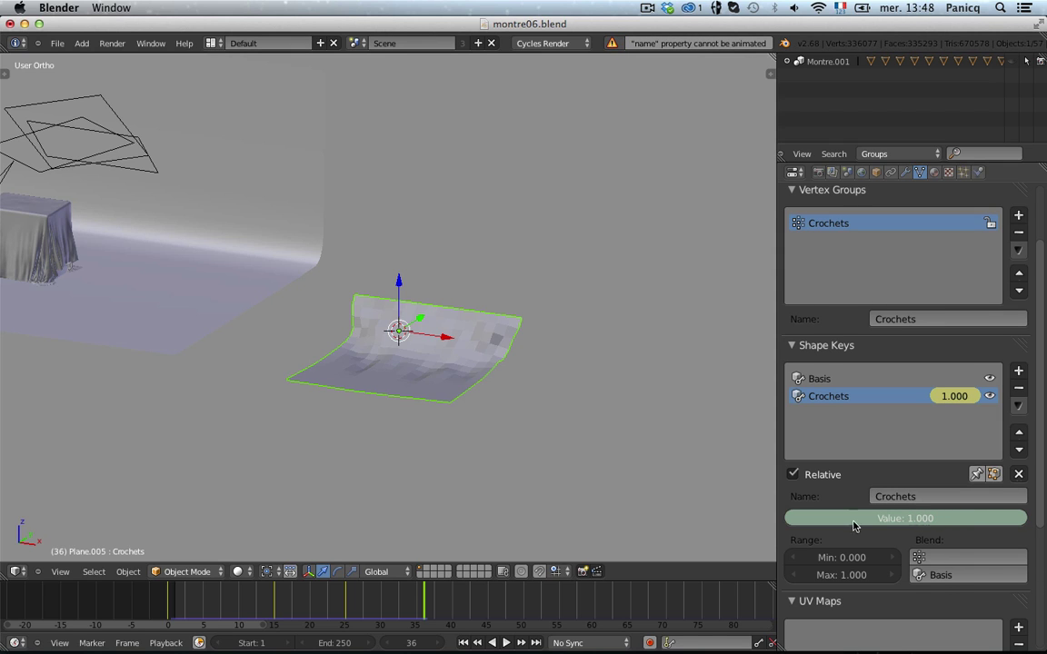
- Go to frame 32 and keyframe the Crochets shape key at value 0.000
drag(397, 582, 397, 630)
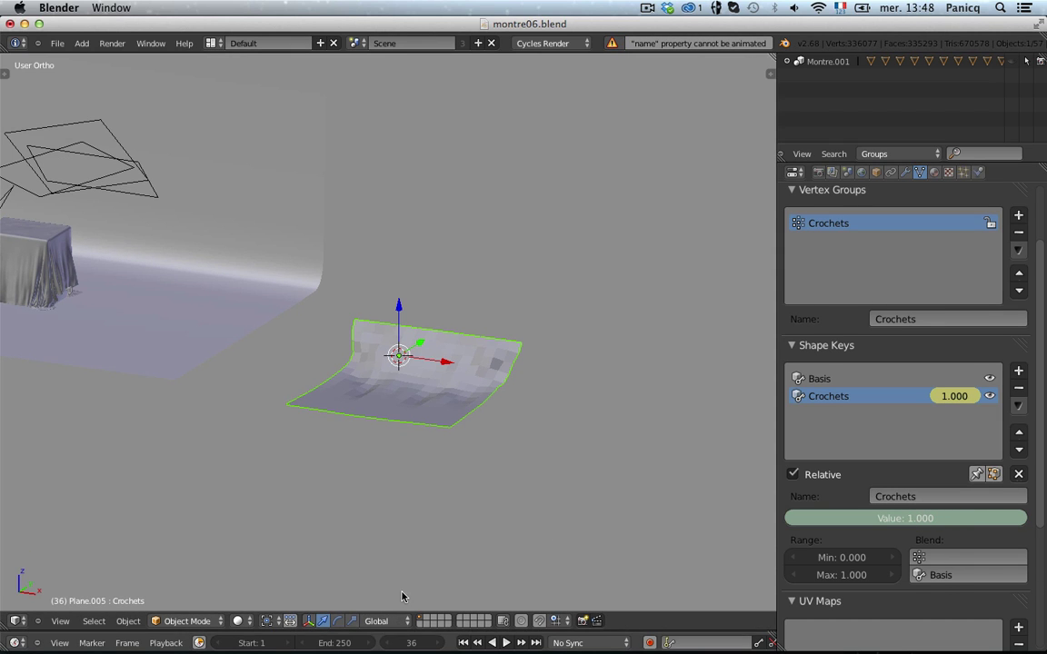
drag(403, 631, 425, 570)
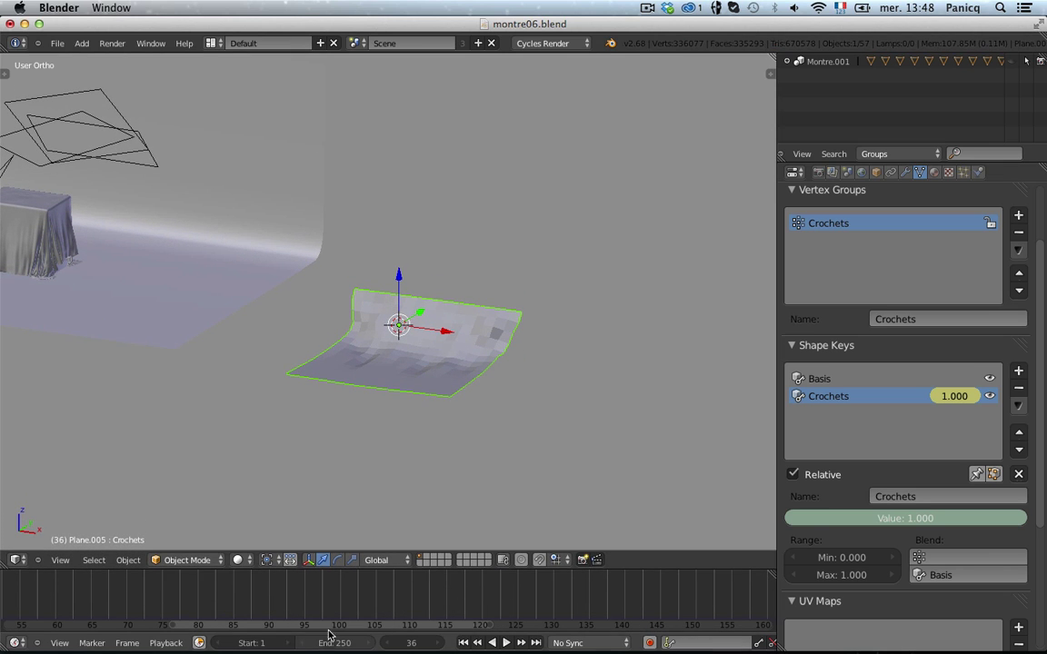
scroll(329, 633, down, 2)
middle_drag(258, 591, 706, 595)
scroll(234, 602, up, 2)
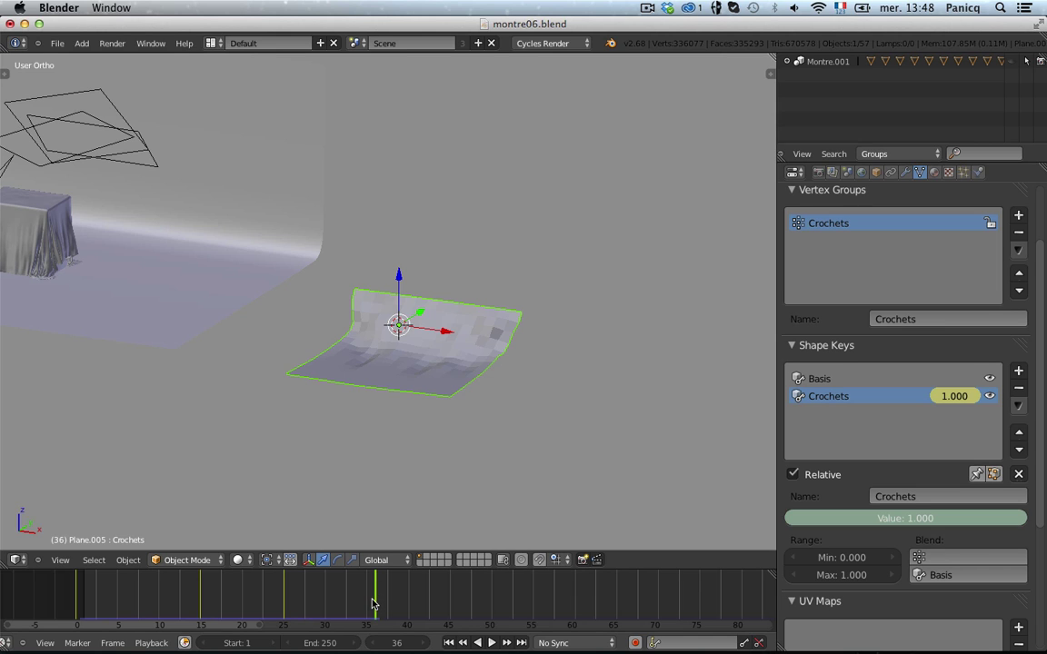
drag(373, 604, 342, 613)
key(i)
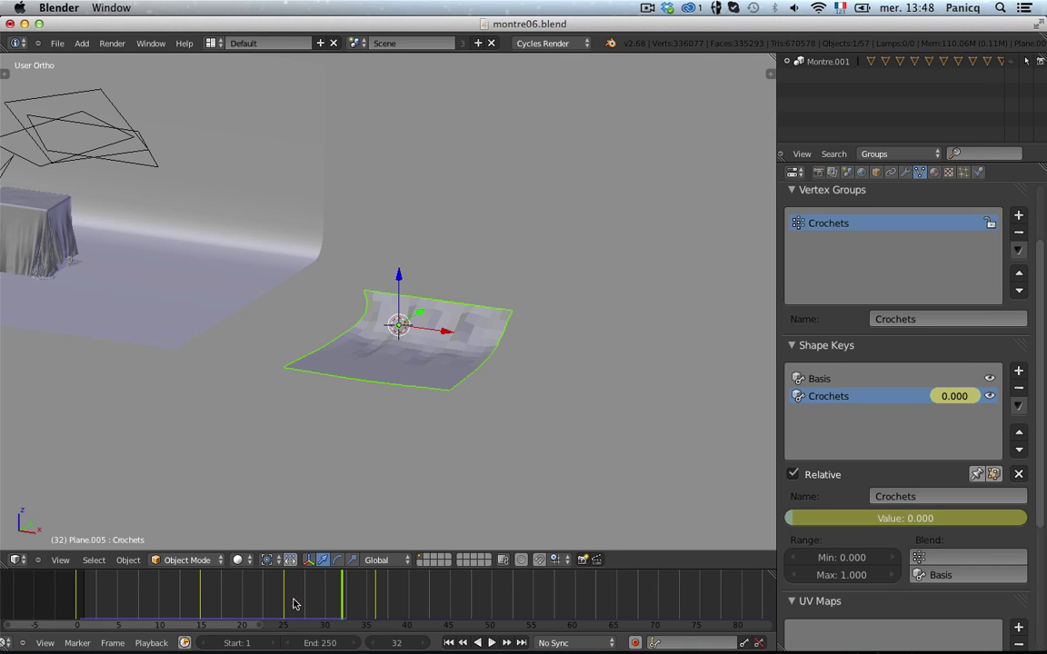
- Compare frames 31 and 32, then play the simulation from the start and examine the hanging curtain's folds up close
click(330, 603)
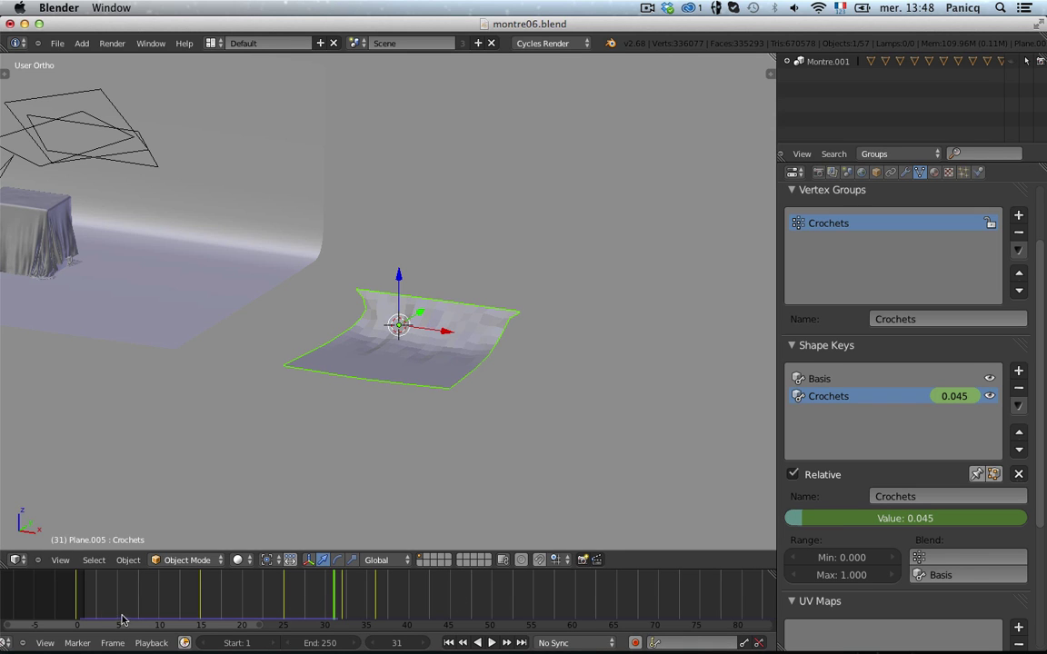
click(341, 601)
click(333, 604)
click(341, 608)
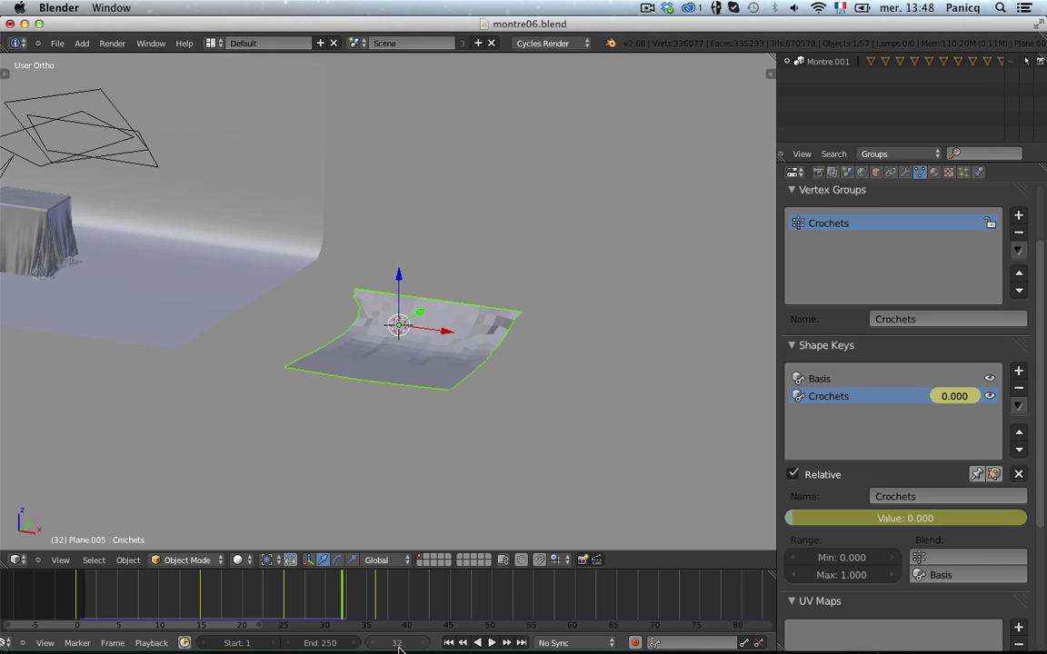
drag(350, 617, 35, 602)
key(alt+a)
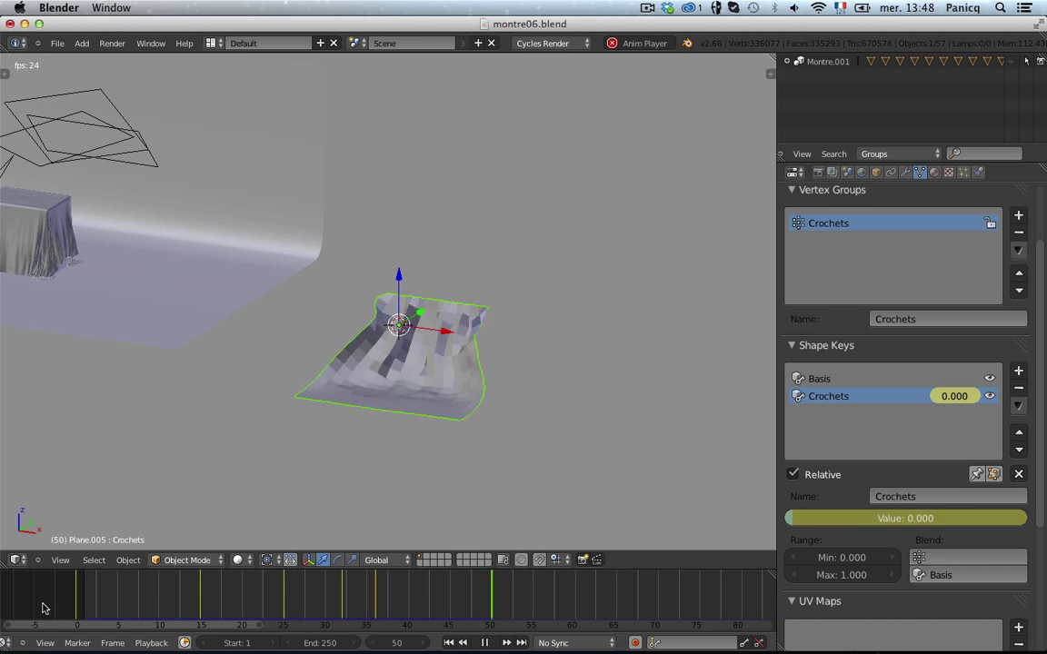
middle_drag(432, 479, 479, 259)
scroll(479, 259, up, 4)
middle_drag(493, 307, 440, 272)
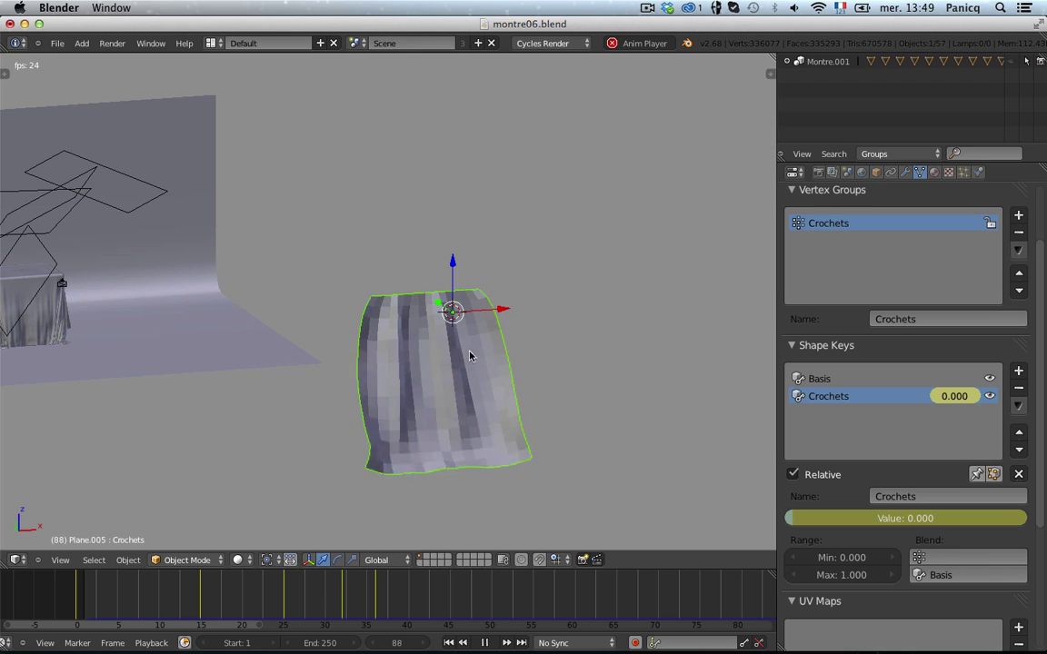
key(alt+a)
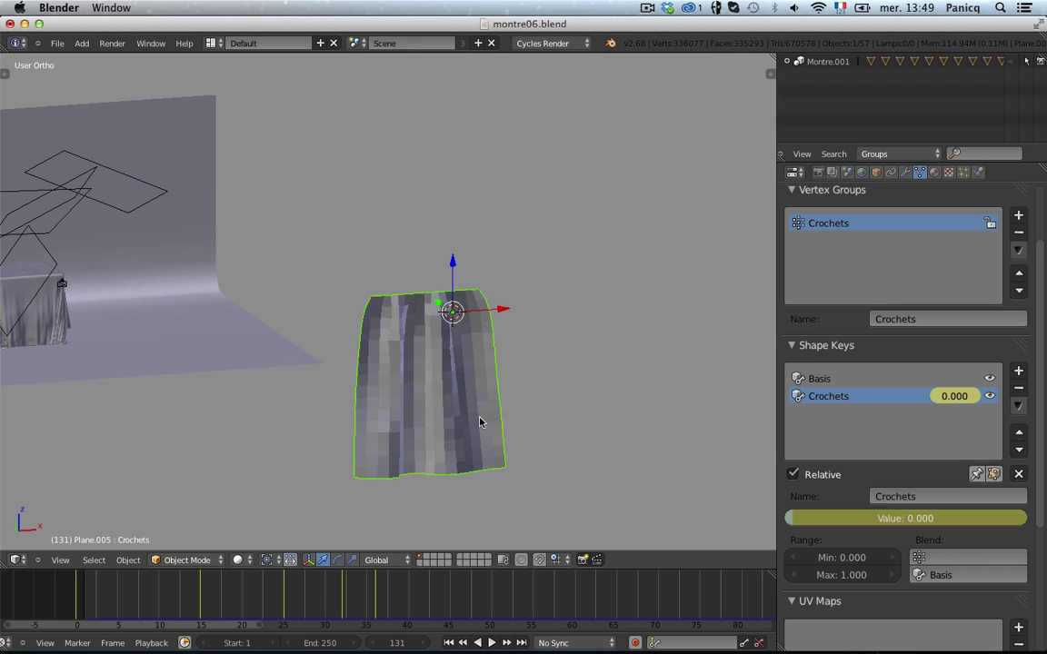
scroll(480, 418, down, 2)
scroll(467, 367, up, 3)
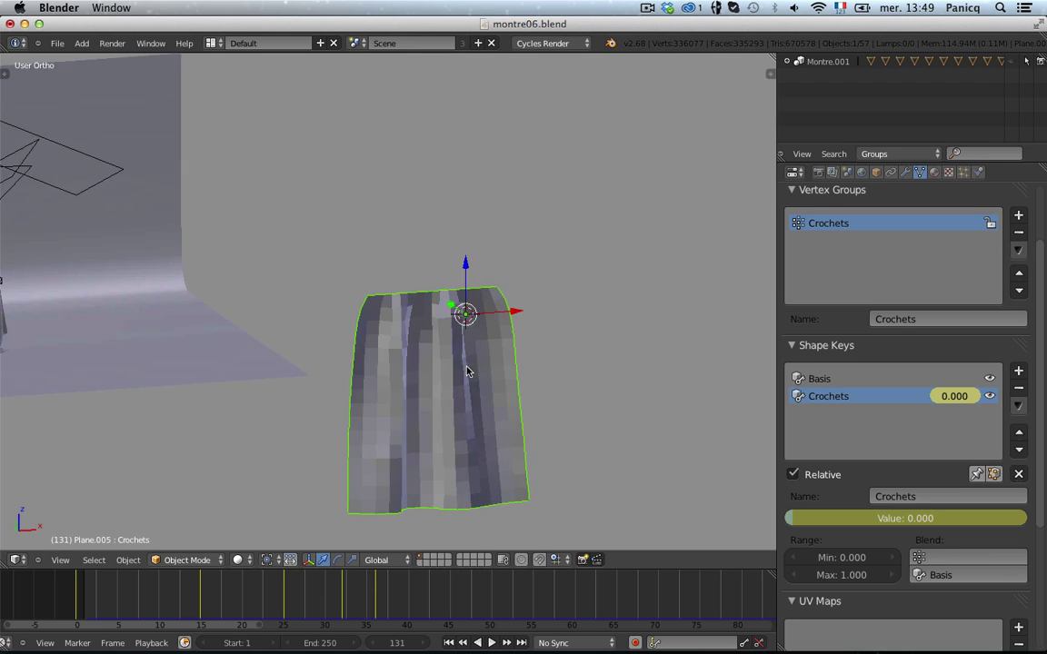
middle_drag(467, 371, 456, 373)
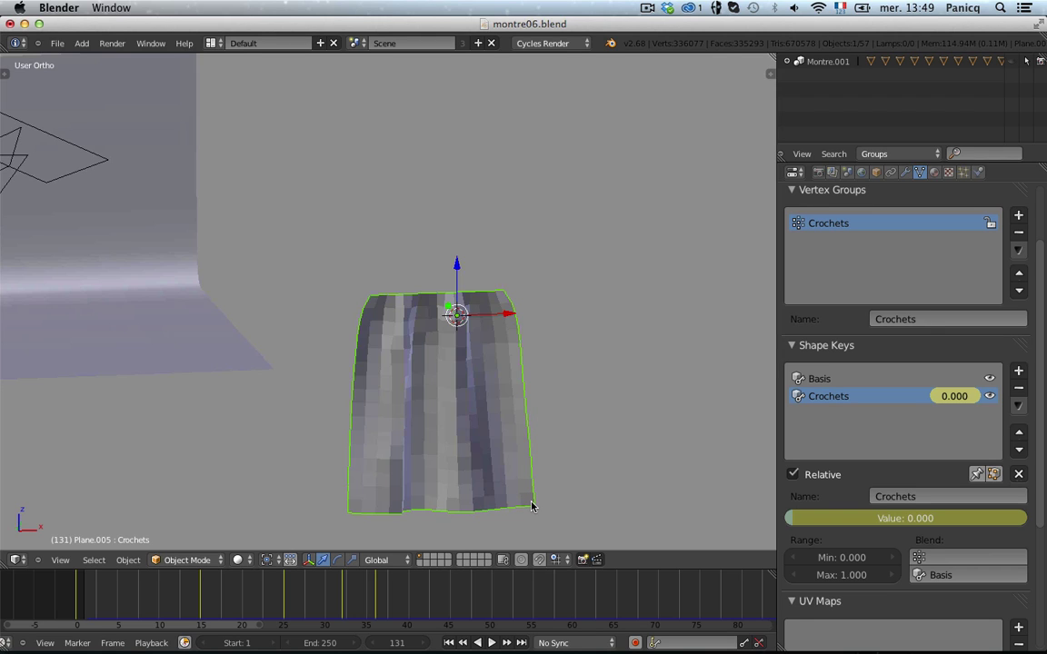
- In Edit Mode, box-select a horizontal row of vertices just below the plane's middle and switch to top view
key(Tab)
middle_drag(526, 496, 469, 320)
key(b)
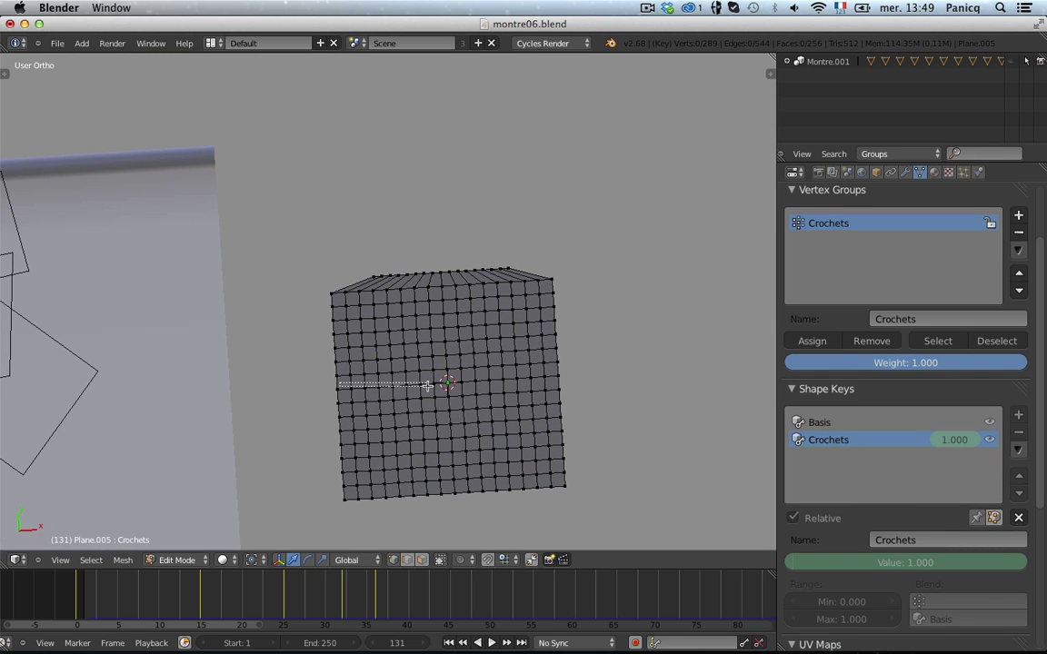
drag(334, 365, 572, 377)
key(KP_7)
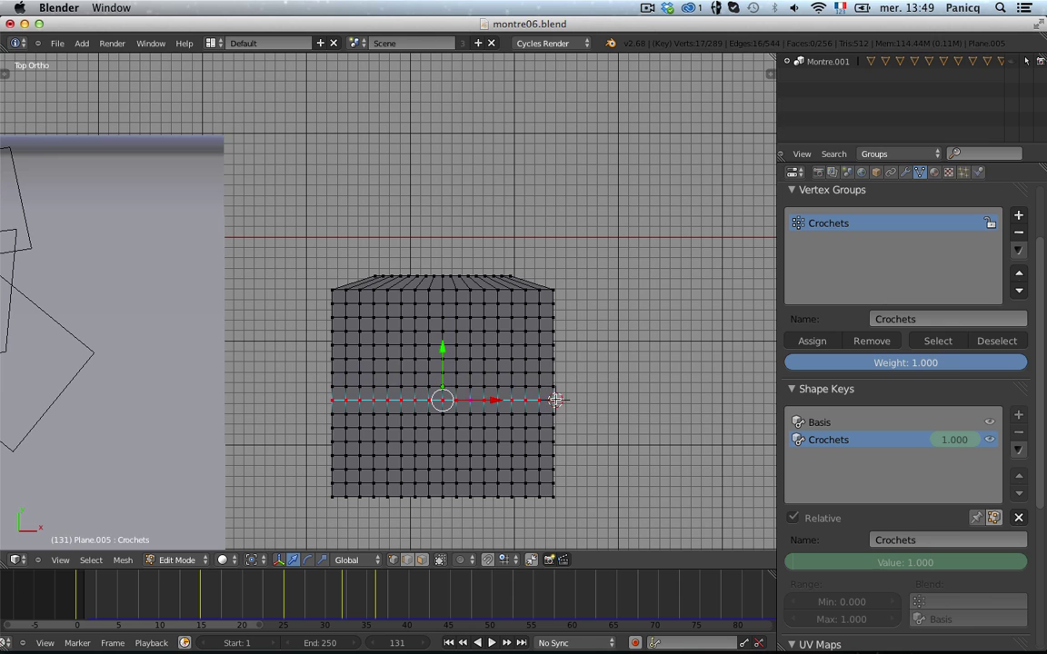
- With the 3D cursor at the row's right end as pivot point, scale the selected row toward it and check the shape in Object Mode
click(252, 559)
click(281, 528)
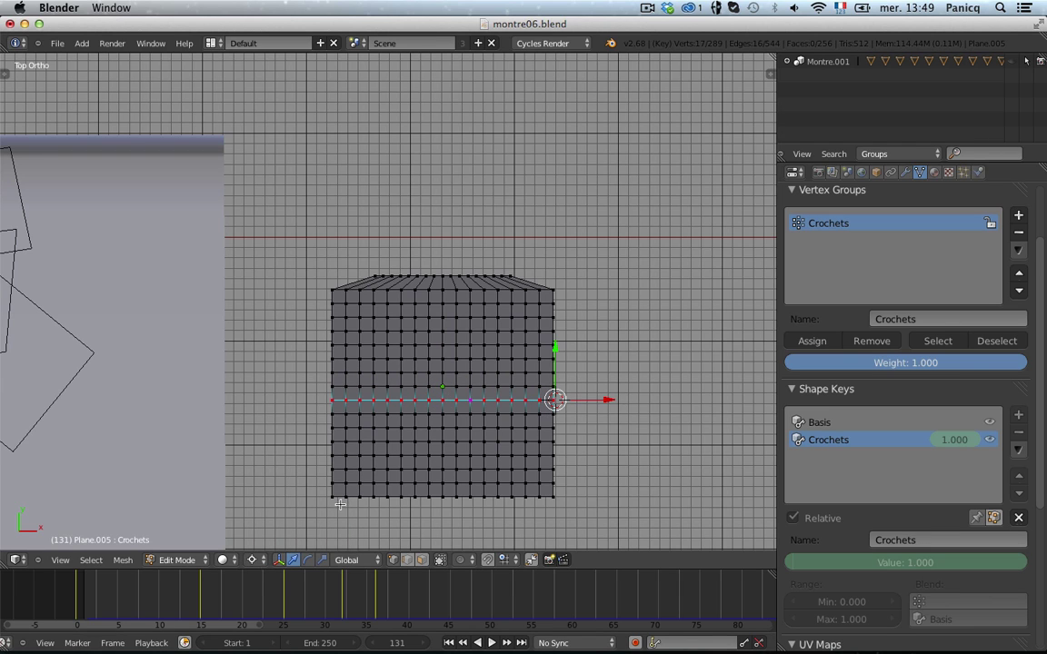
key(s)
click(634, 425)
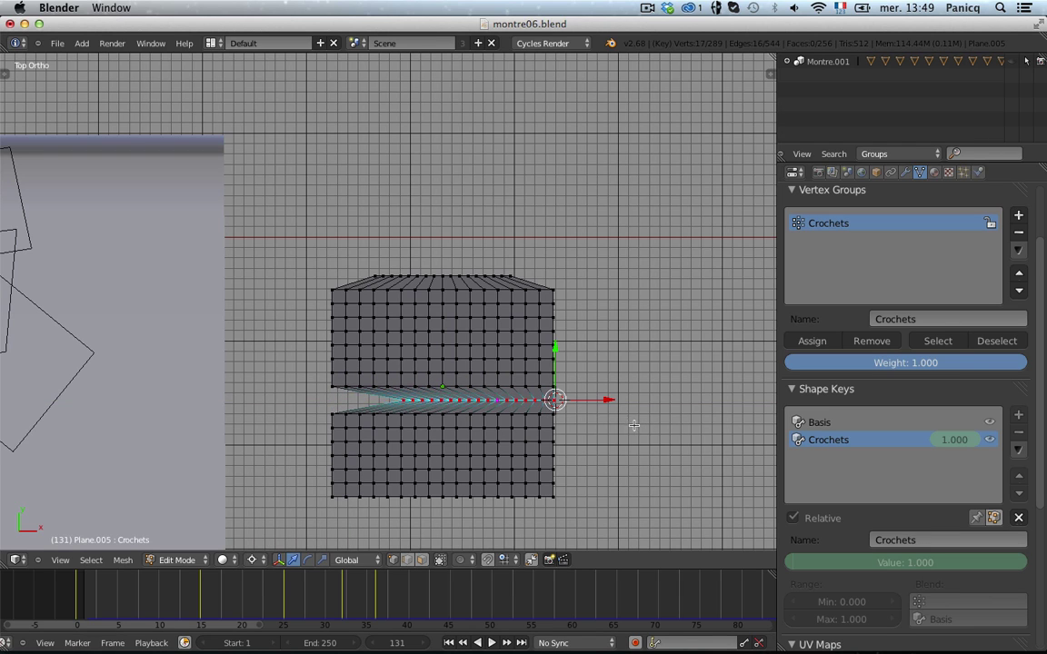
key(Tab)
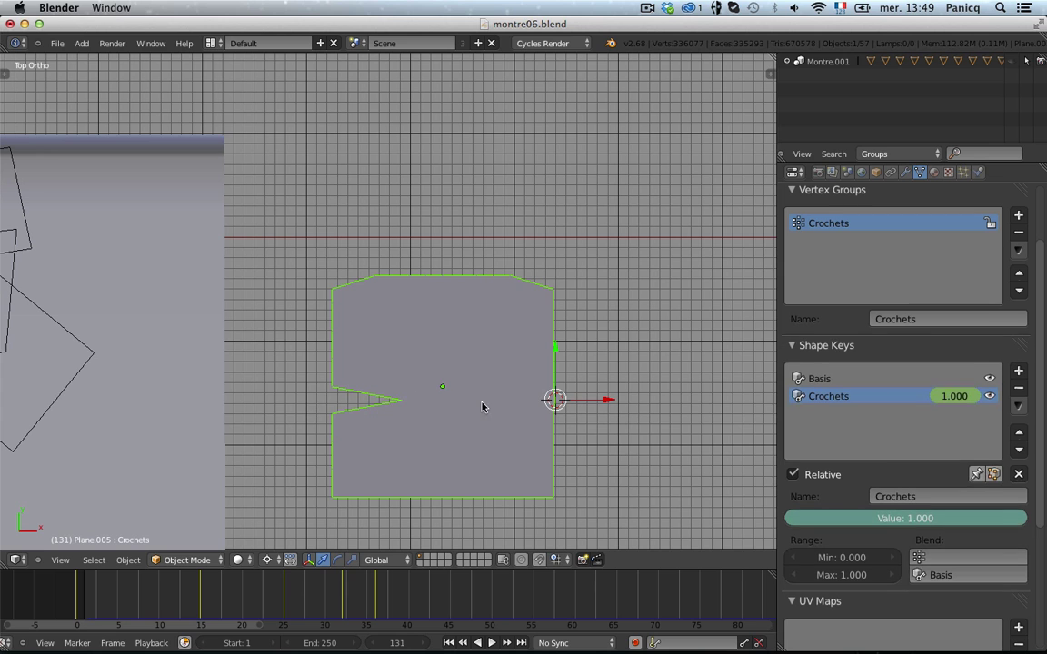
key(Tab)
key(Tab)
- Delete the curtain plane and reset the 3D cursor to the scene origin
key(x)
click(598, 295)
scroll(598, 295, down, 3)
key(shift+c)
shift+middle_drag(290, 371, 488, 290)
scroll(521, 405, up, 3)
scroll(518, 404, down, 1)
- Select the cloth draped over the watch's pedestal and examine its folds
right_click(508, 400)
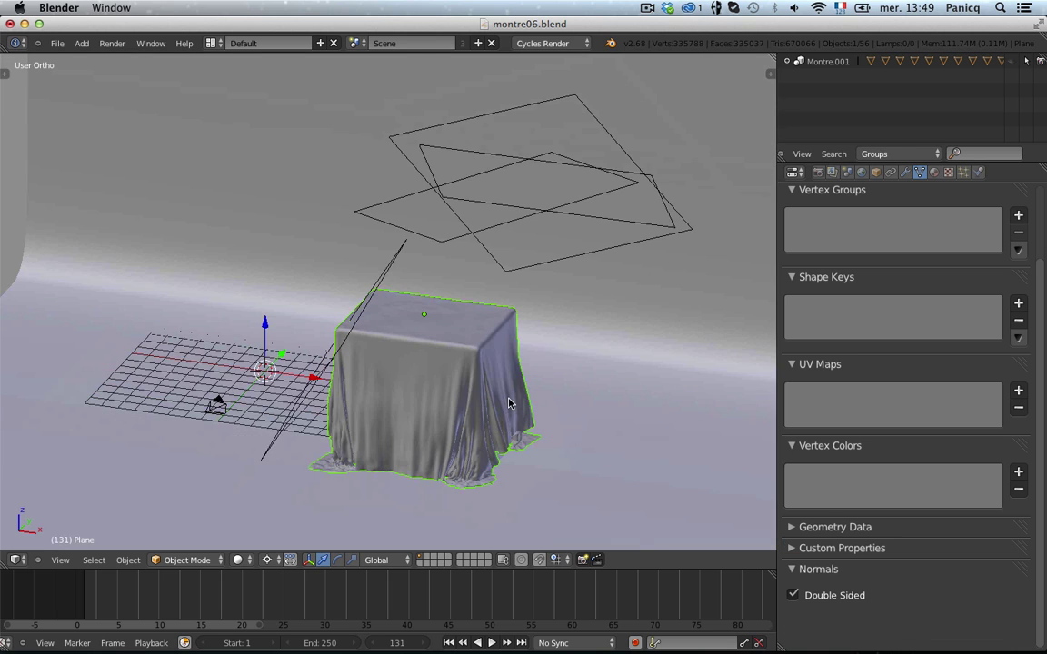
scroll(509, 399, up, 4)
scroll(510, 403, up, 4)
scroll(561, 406, down, 6)
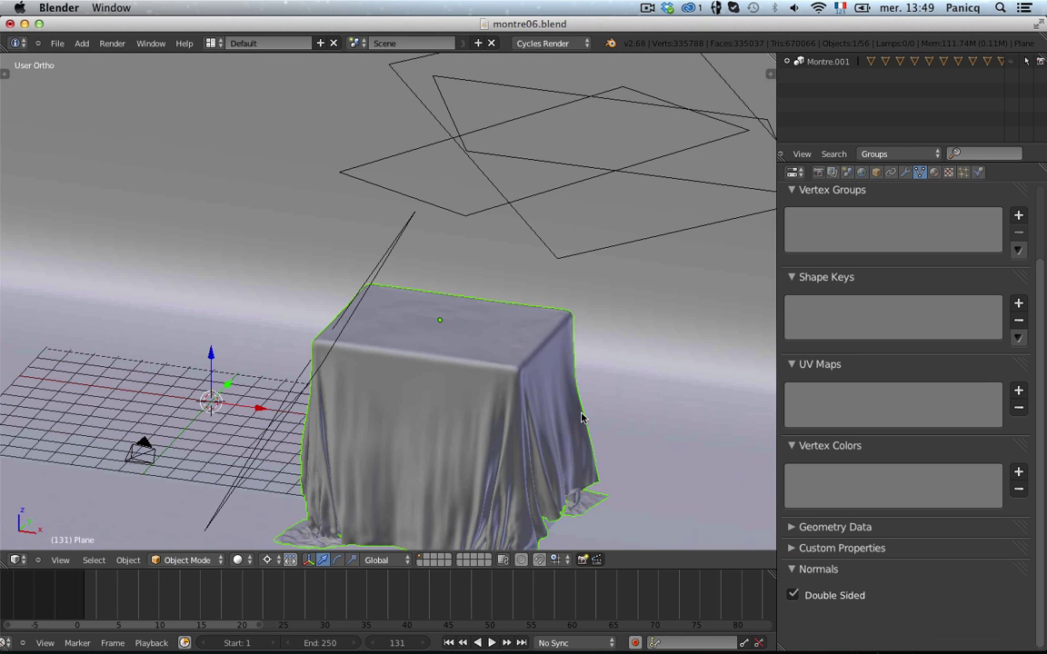
middle_drag(600, 437, 332, 327)
- In camera view, select the camera and move it back along its local Z axis to include the whole draped pedestal
key(KP_0)
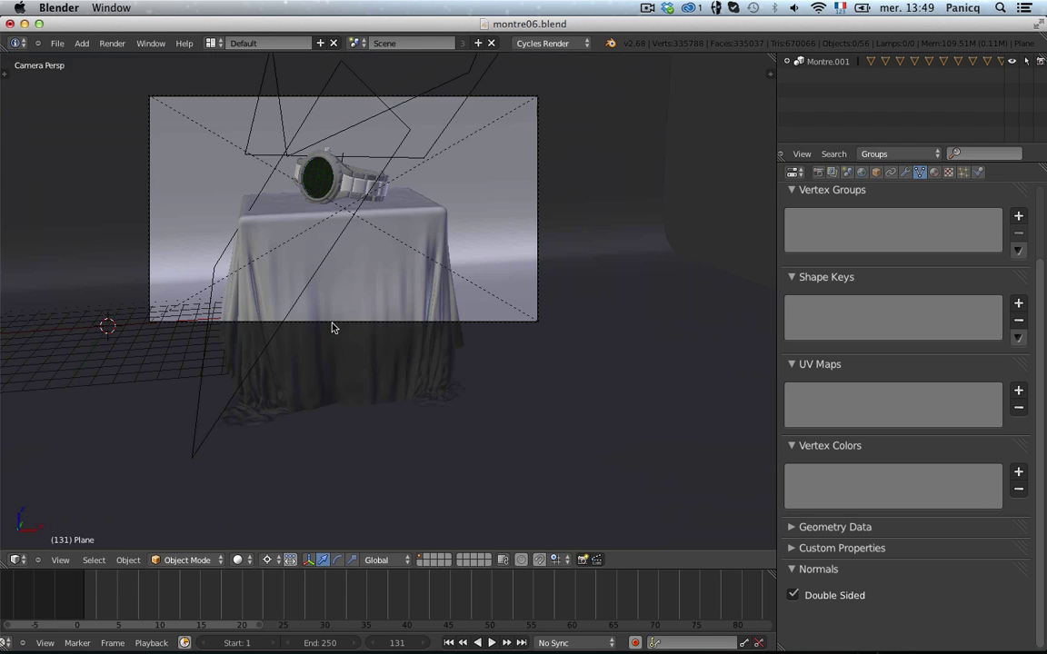
scroll(336, 337, up, 2)
scroll(545, 303, down, 2)
scroll(599, 427, up, 1)
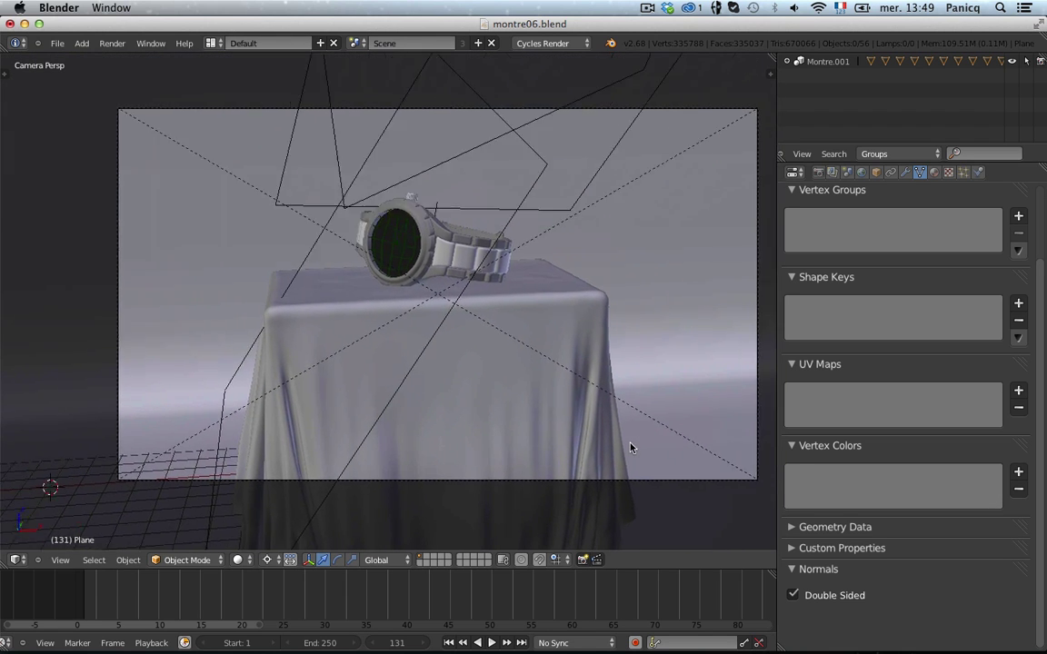
right_click(632, 481)
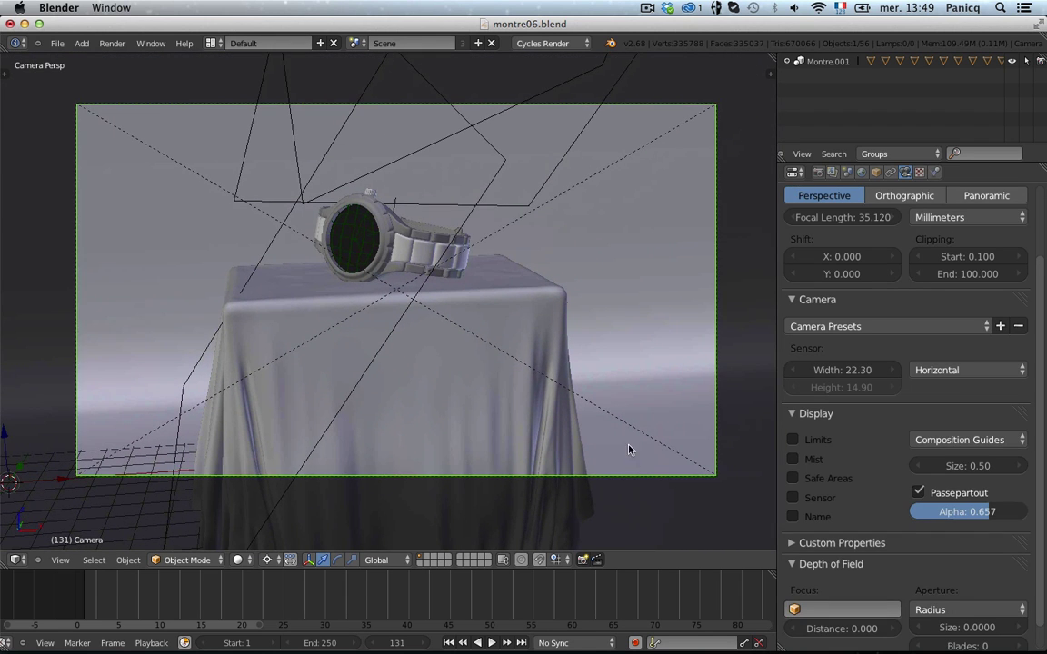
key(g)
key(z)
key(z)
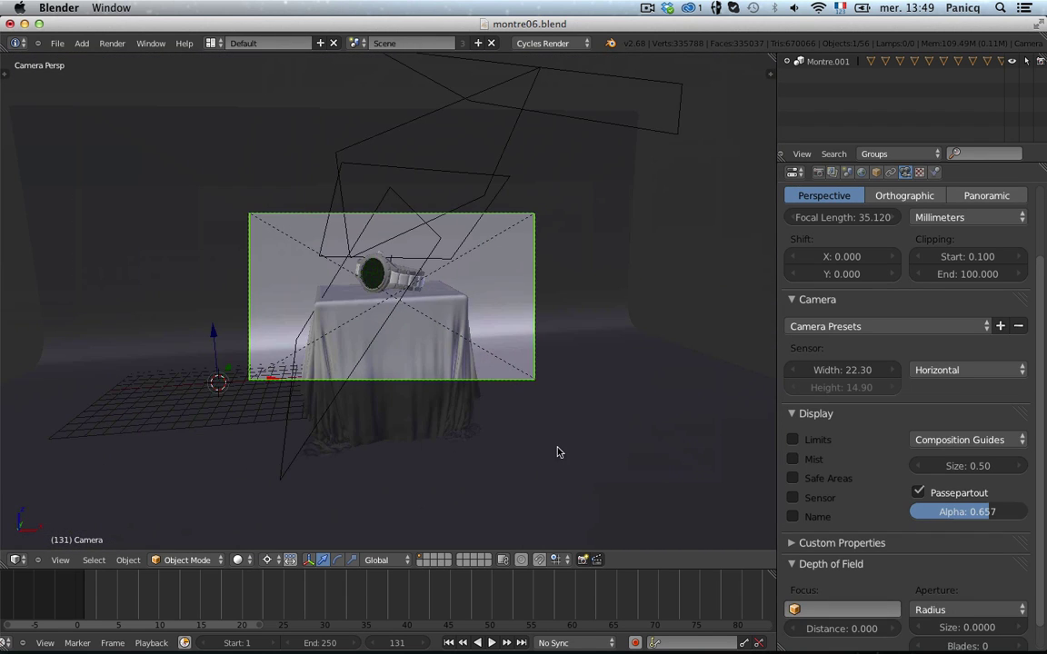
click(563, 400)
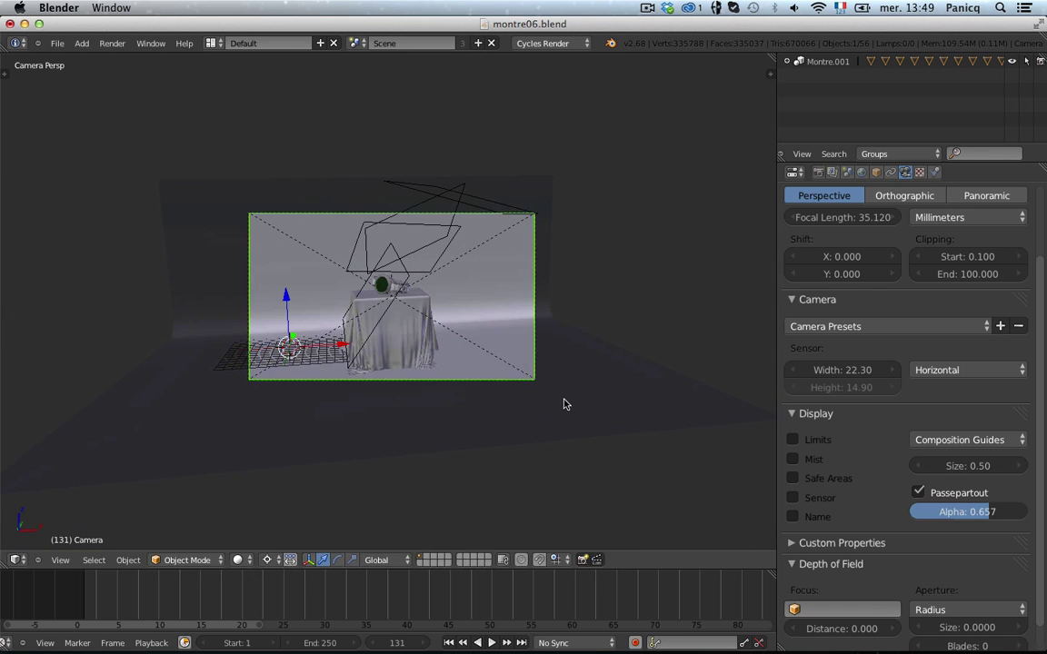
- Move the camera freely to adjust the framing of the watch and pedestal, and deselect everything
key(g)
click(559, 404)
scroll(559, 402, up, 2)
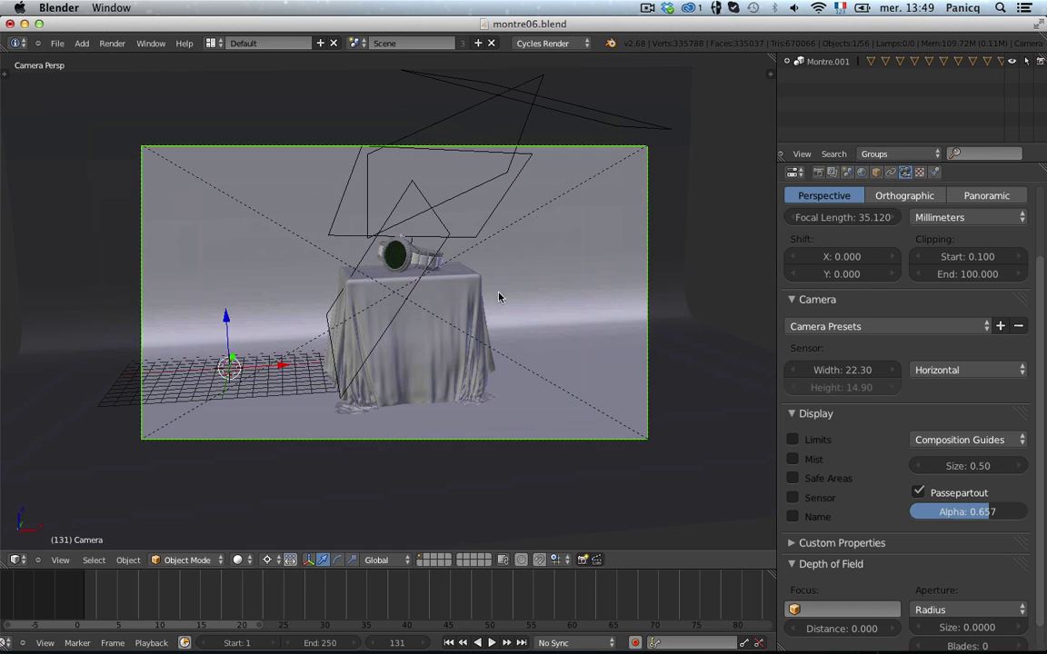
scroll(498, 296, up, 1)
key(a)
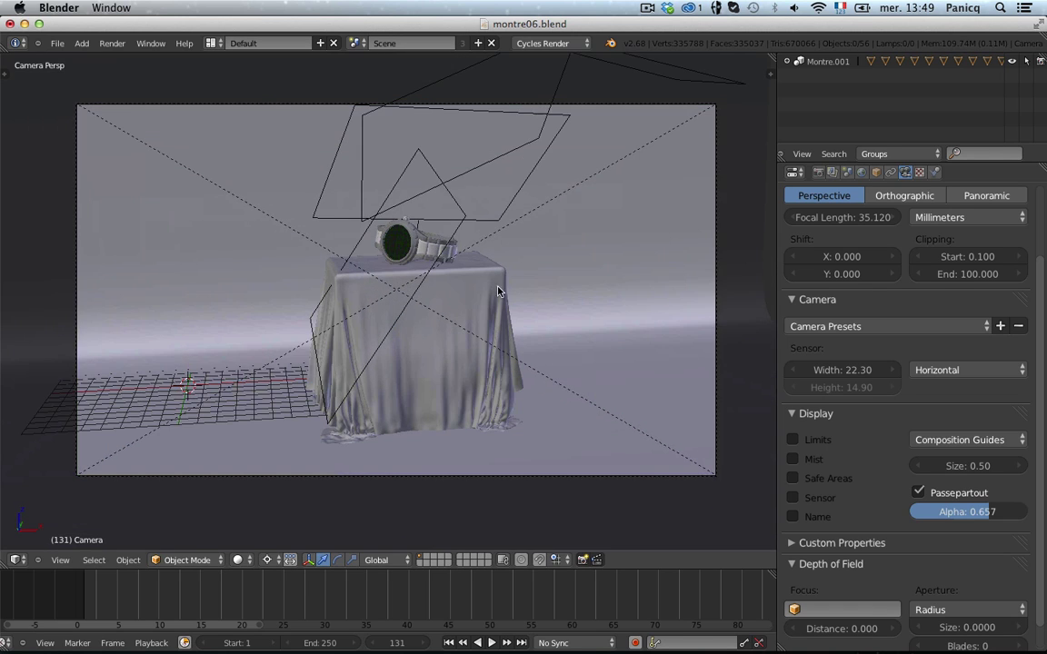
scroll(492, 412, down, 1)
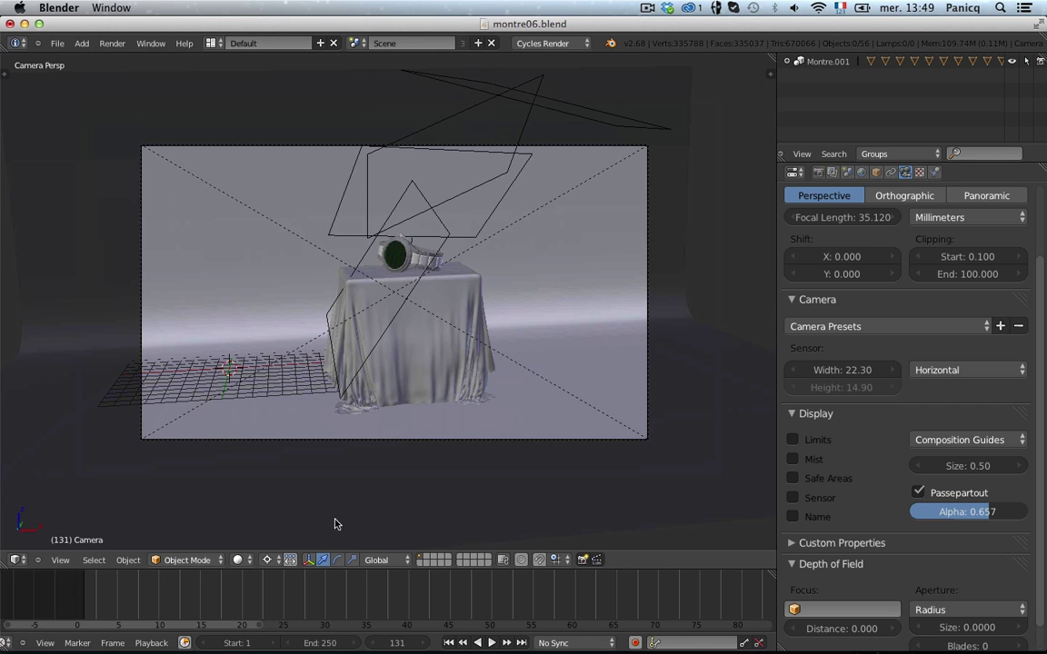
- Maximize and restore the 3D viewport, then split it vertically into two side-by-side camera views
key(shift+space)
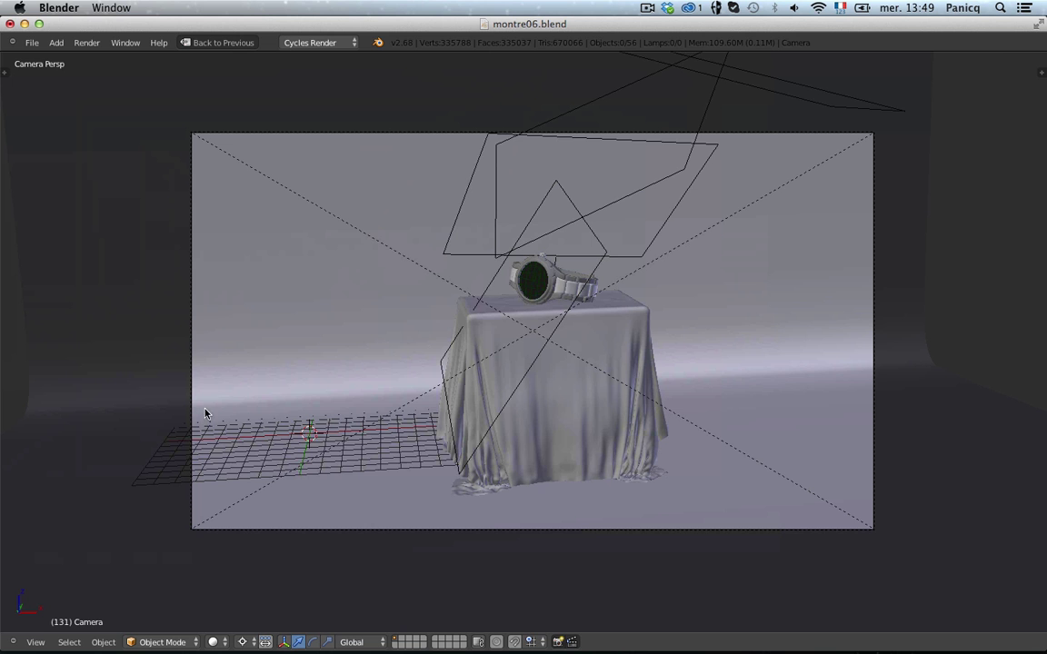
click(228, 42)
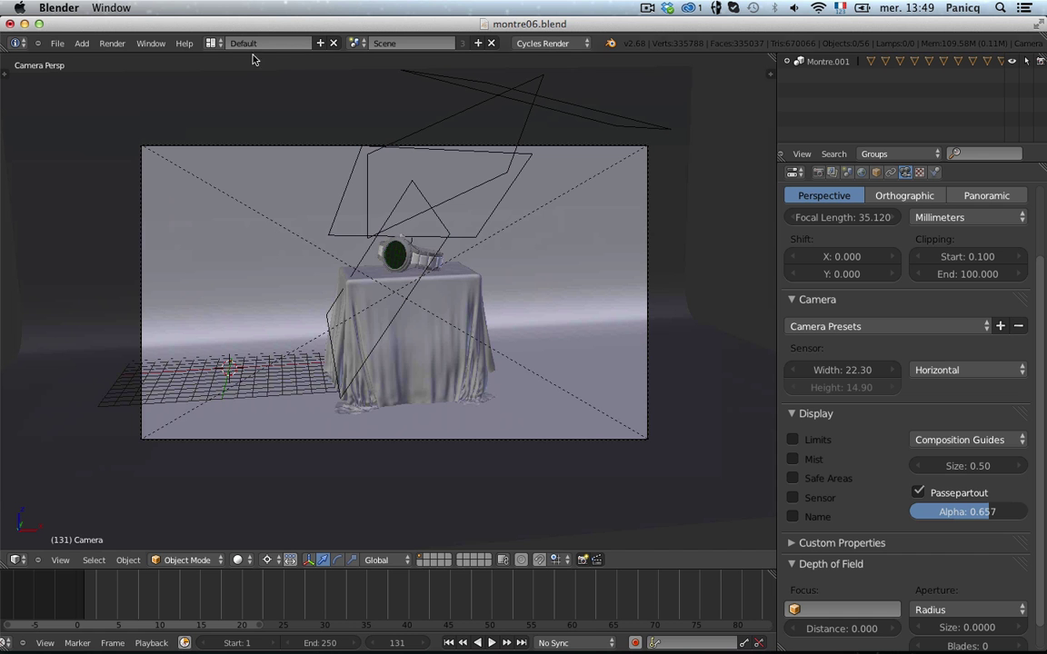
right_click(141, 52)
click(152, 63)
click(307, 407)
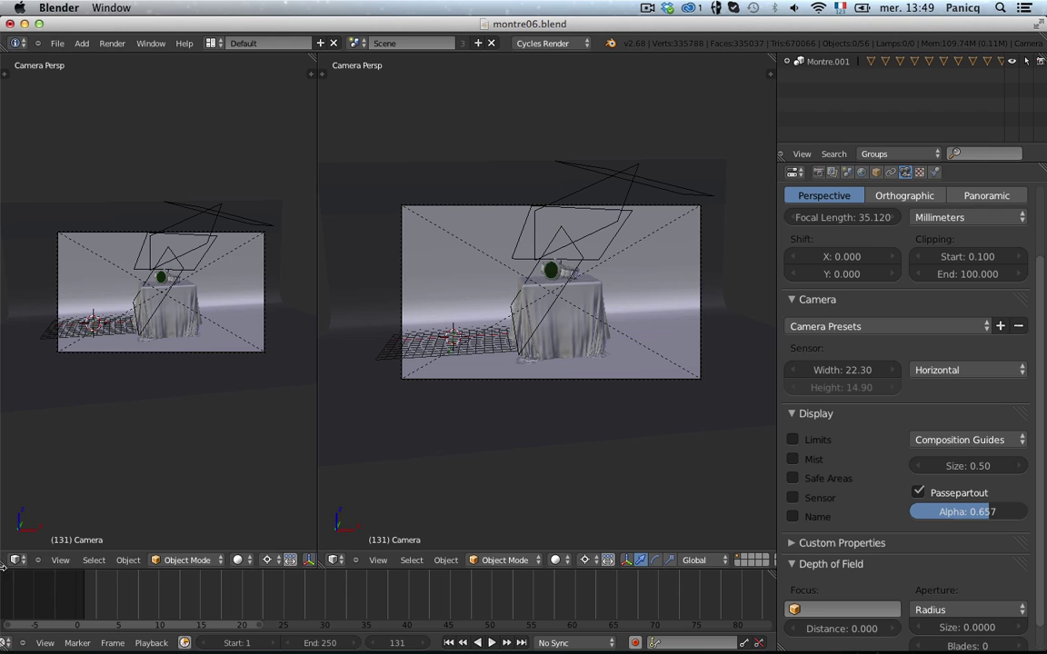
- Join the two side-by-side 3D viewports back into one
right_click(267, 570)
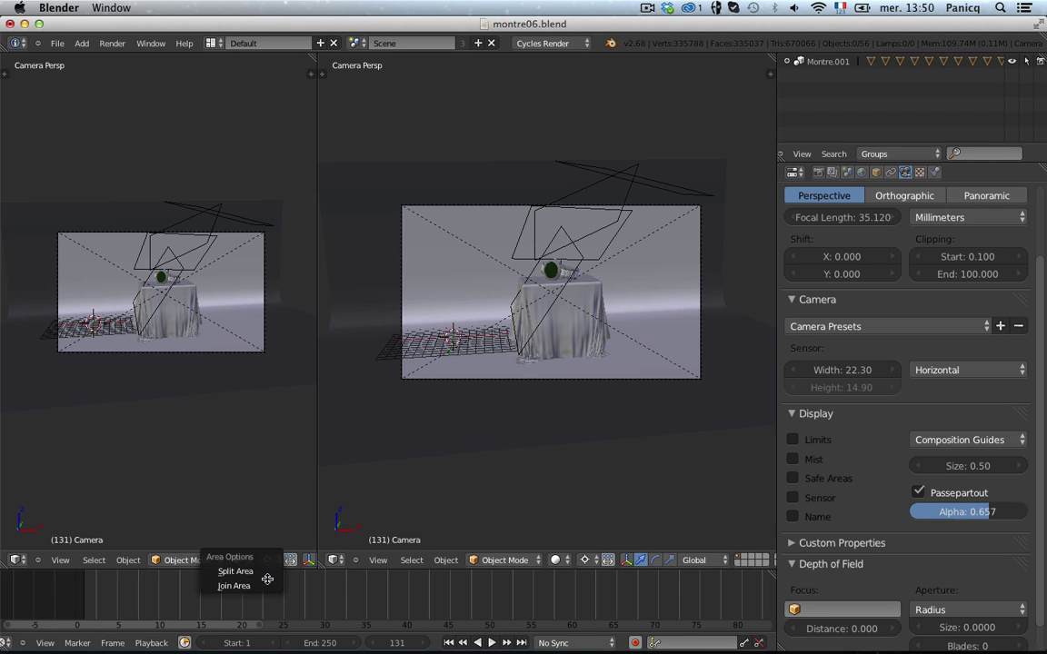
click(267, 584)
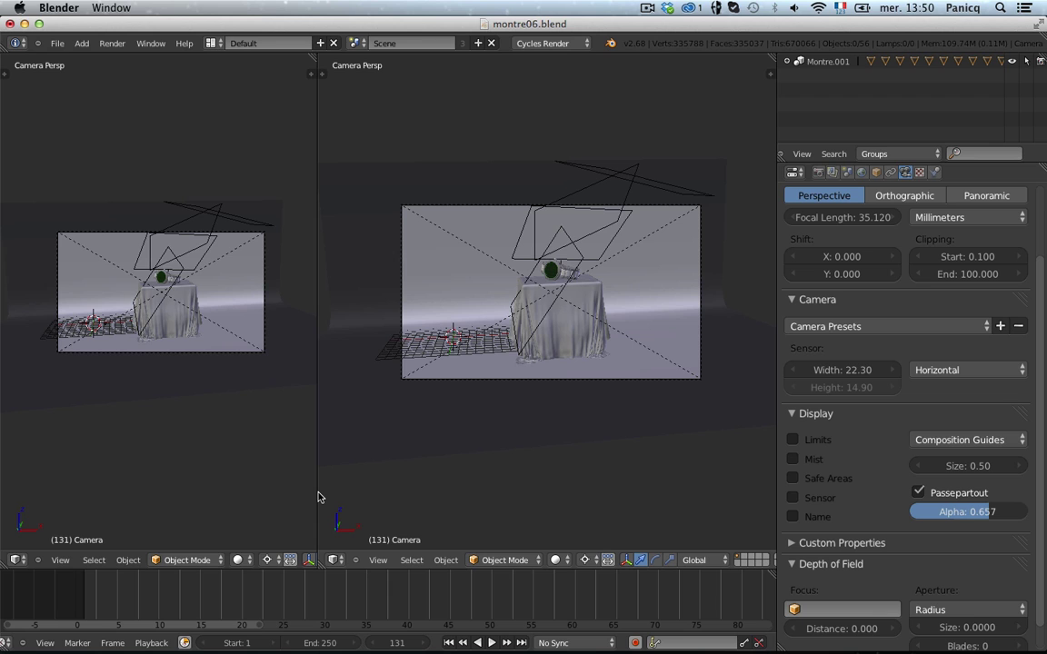
right_click(318, 493)
click(317, 494)
click(241, 495)
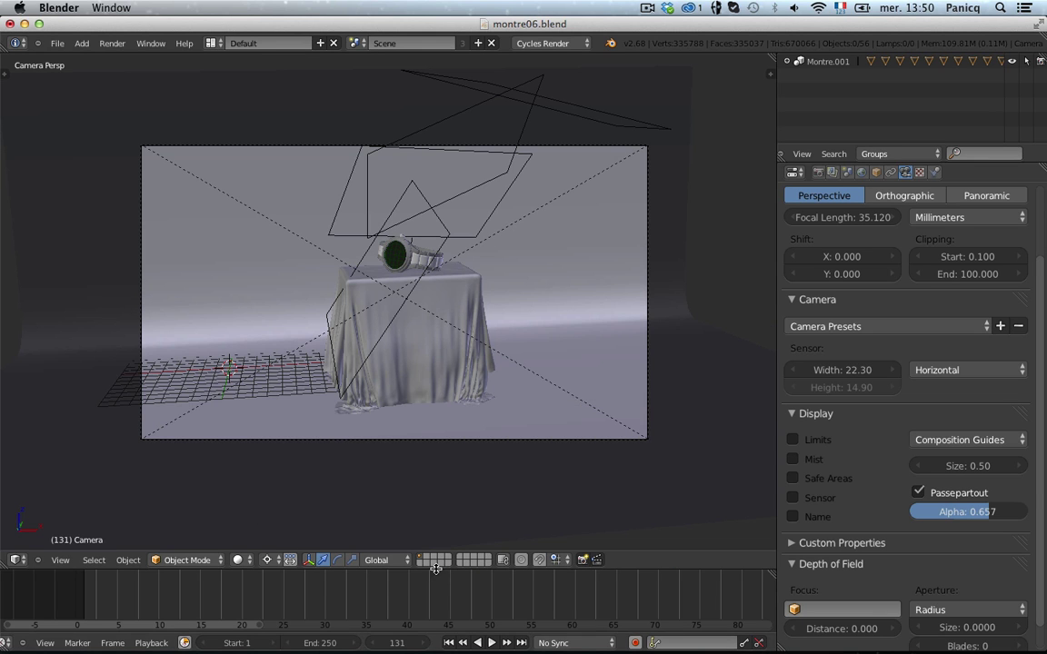
- Join the timeline area into the 3D viewport so the viewport takes over its space
right_click(436, 568)
click(433, 573)
click(432, 589)
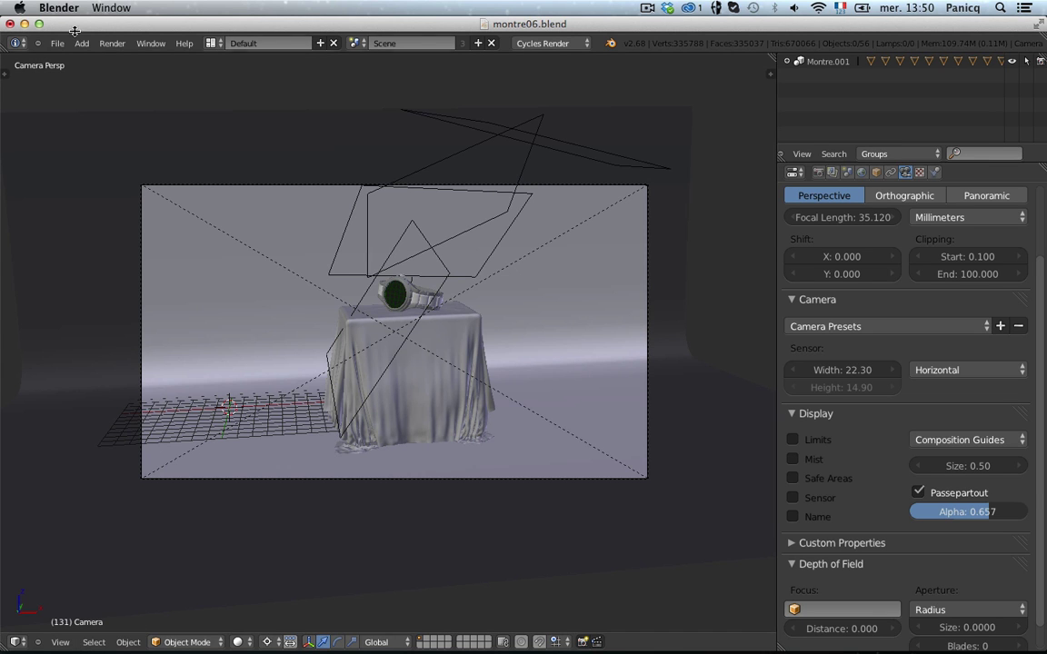
- Split the 3D viewport vertically at about a third of its width
right_click(148, 55)
click(141, 62)
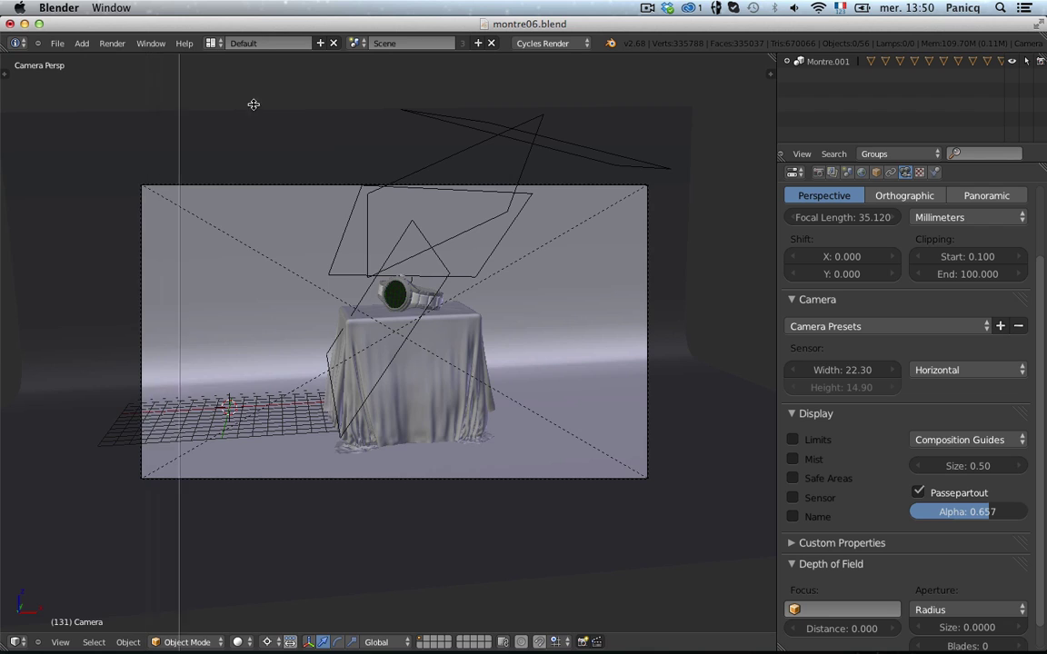
click(259, 103)
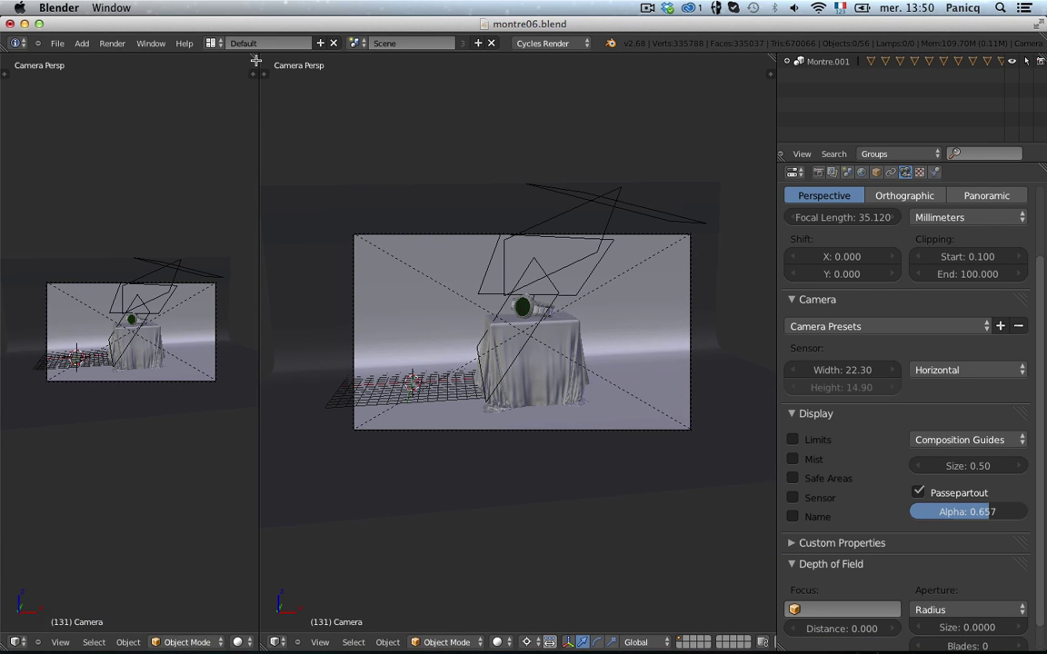
- Split the narrow camera view into extra vertical slices and join them back into a single area
drag(256, 60, 236, 118)
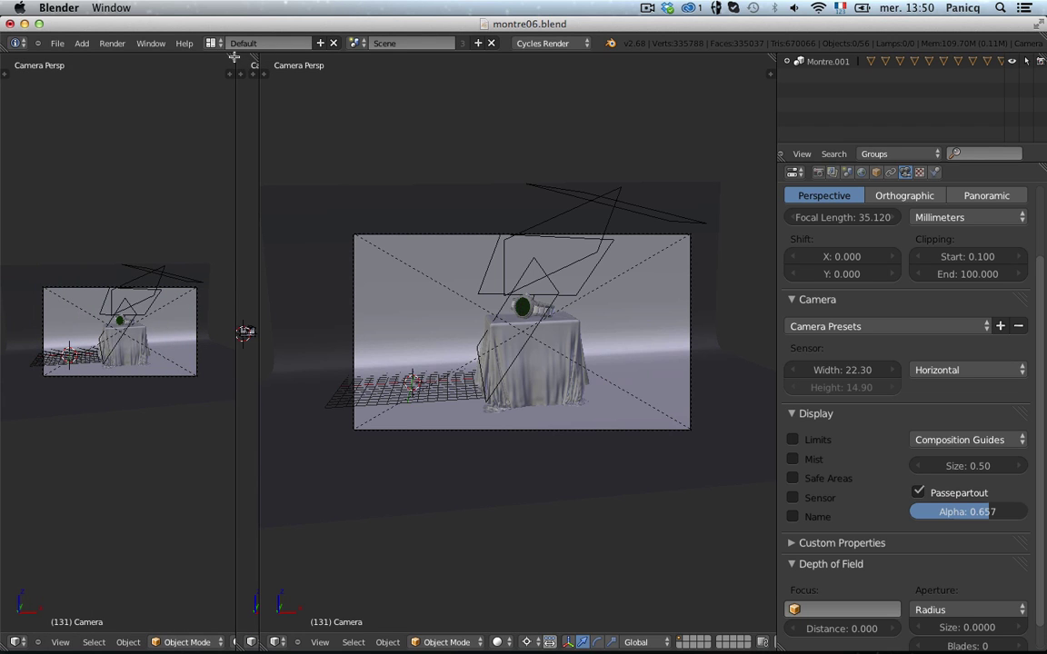
drag(234, 57, 156, 160)
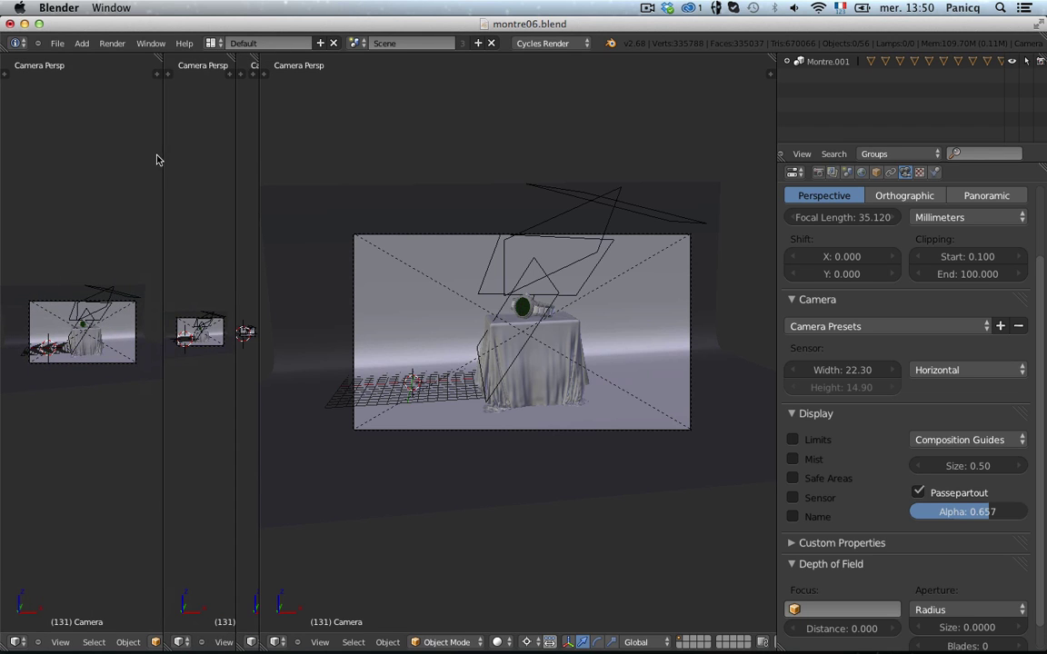
right_click(163, 150)
click(141, 166)
click(154, 161)
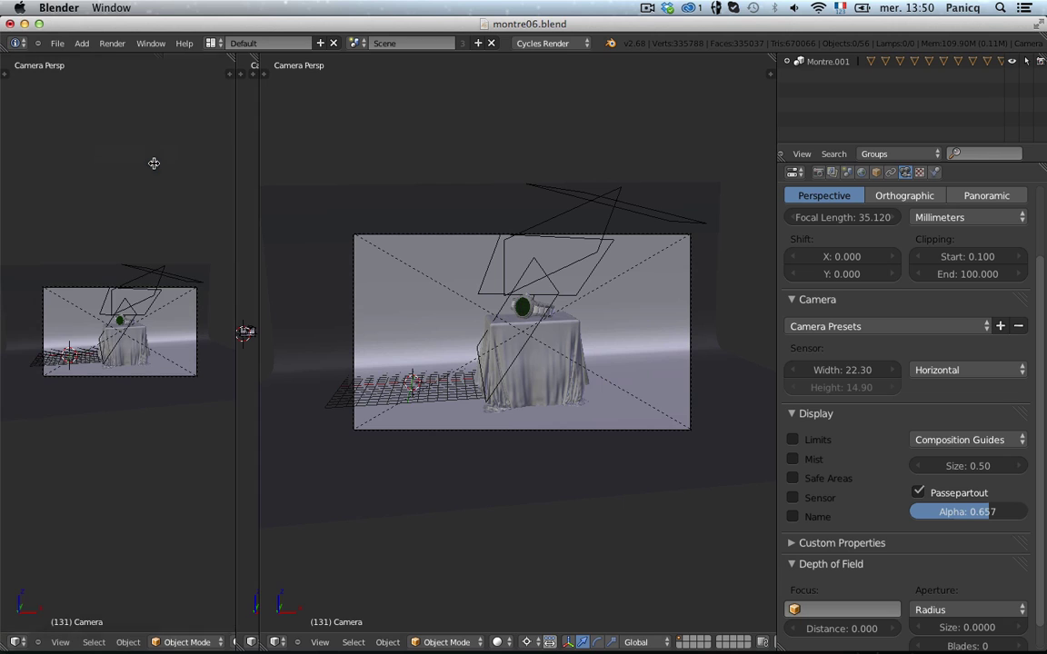
click(241, 152)
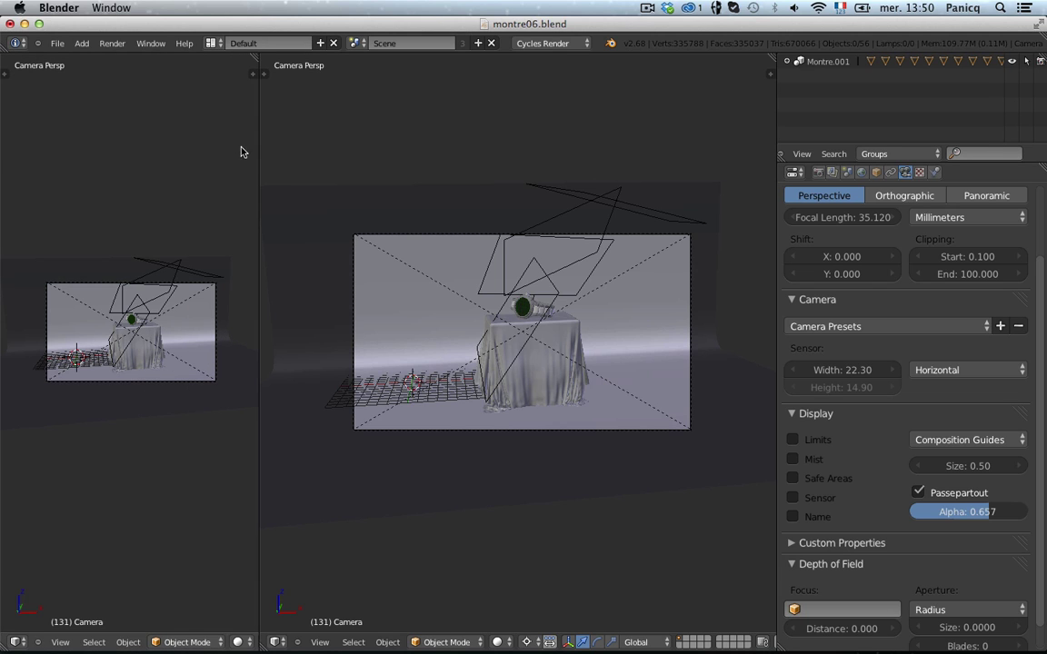
- Turn the narrow camera view into a Node Editor showing material nodes, with its properties sidebar hidden
click(16, 643)
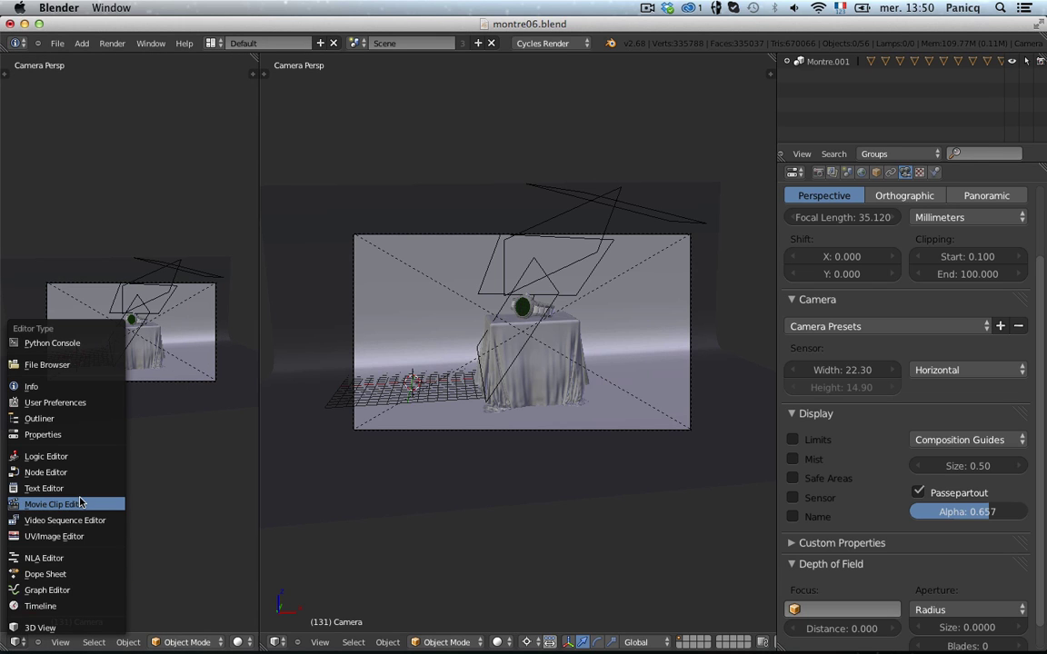
click(46, 471)
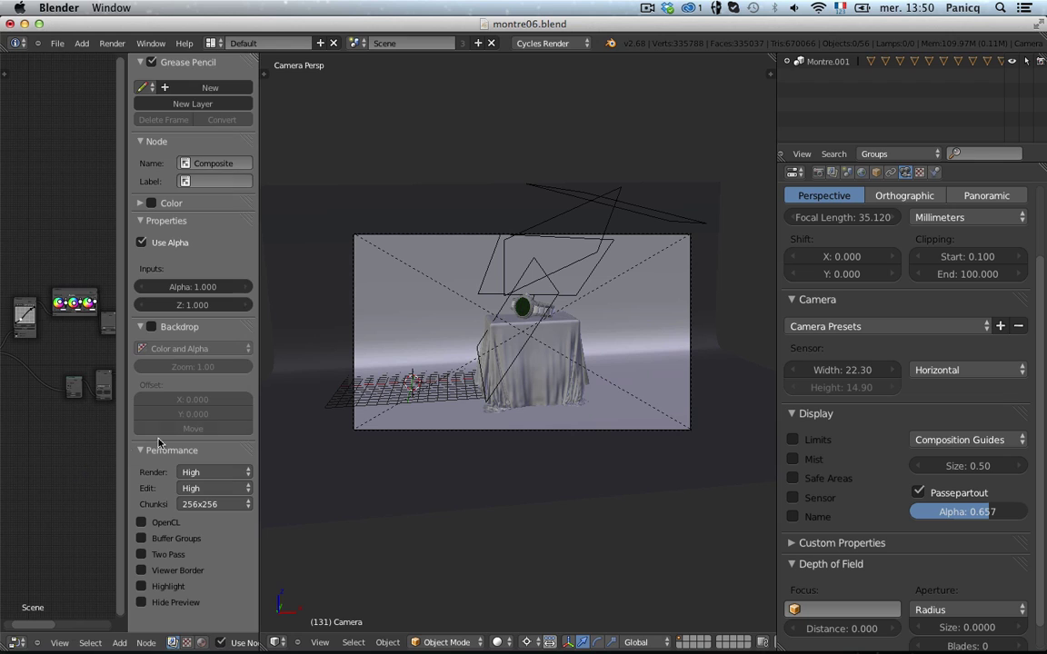
key(n)
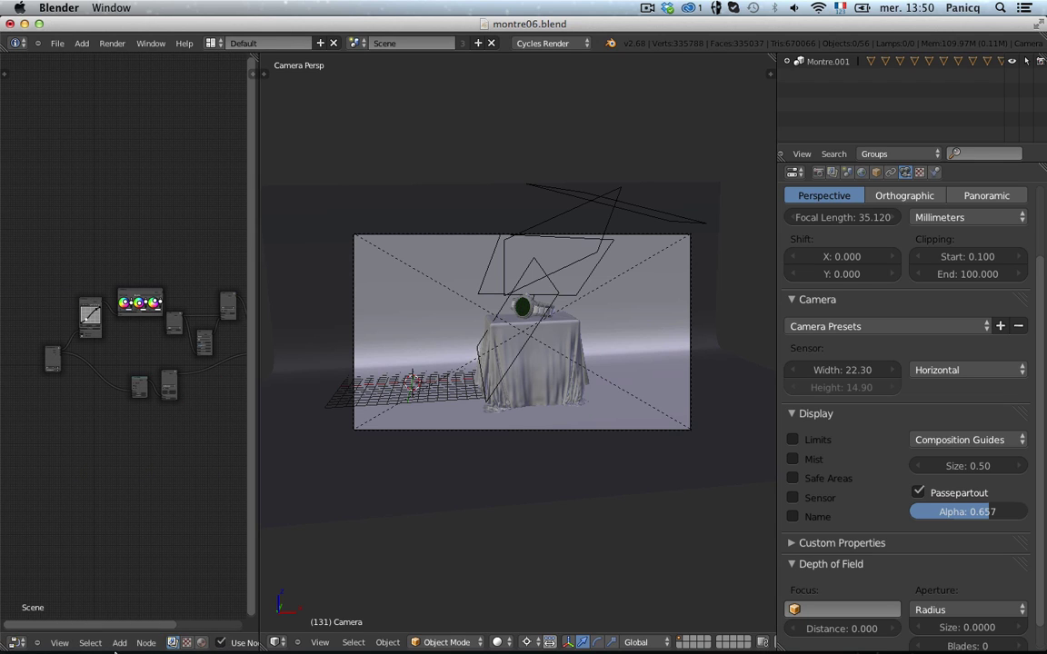
click(206, 643)
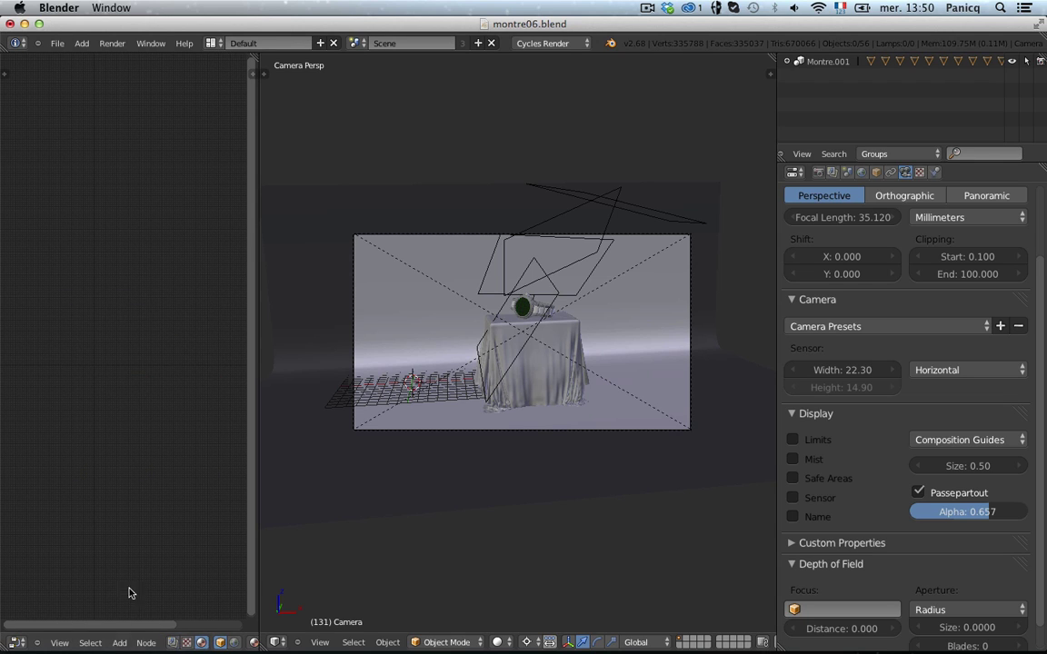
- Split the Node Editor horizontally, make the lower half a 3D View, and widen both areas
right_click(258, 353)
click(225, 339)
click(193, 362)
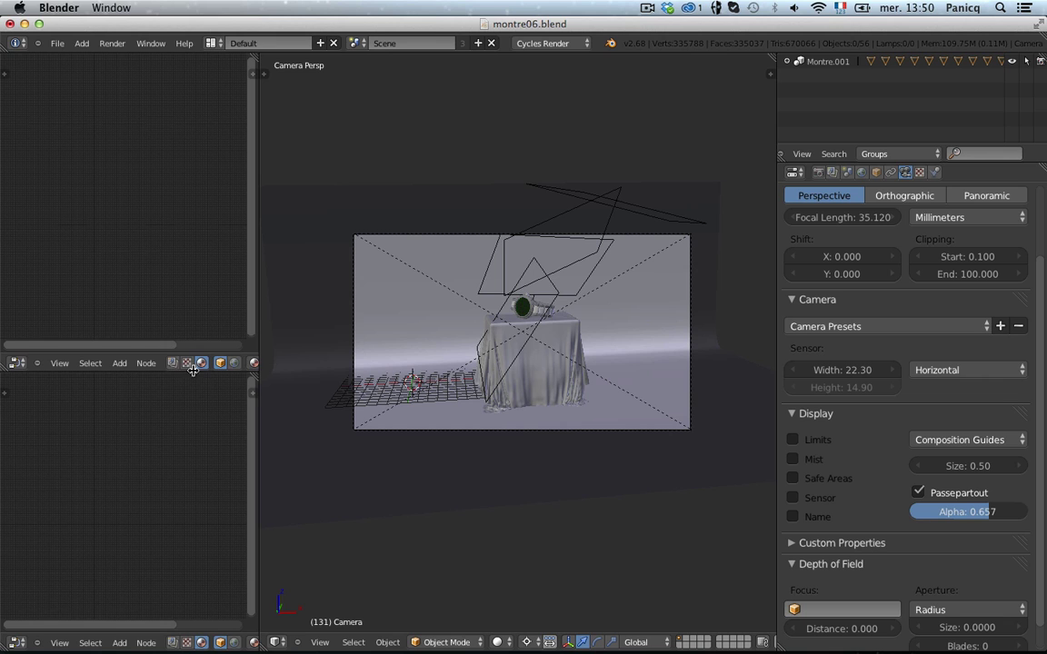
click(16, 642)
click(40, 627)
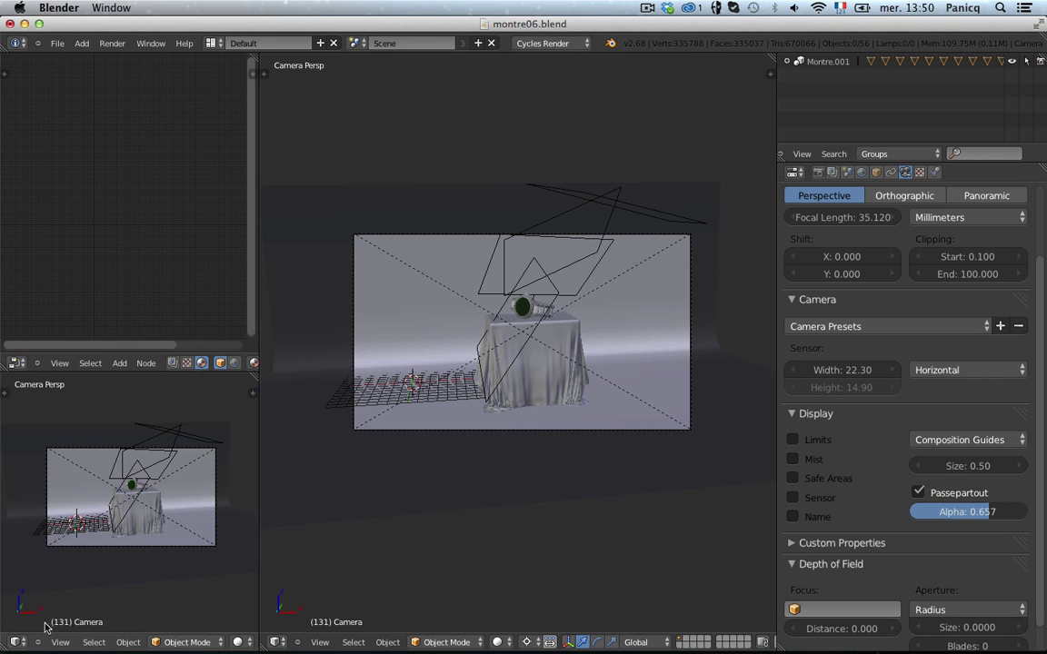
drag(261, 526, 398, 545)
- Set the large camera viewport to Rendered shading and preview the watch on its draped pedestal
click(637, 642)
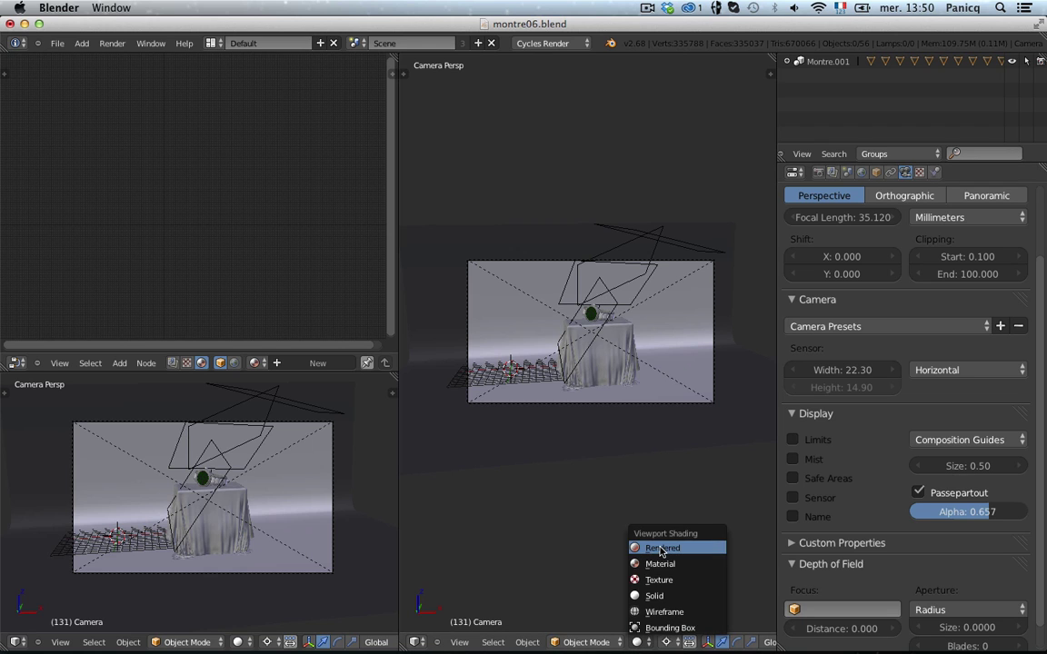
click(653, 549)
scroll(647, 461, up, 3)
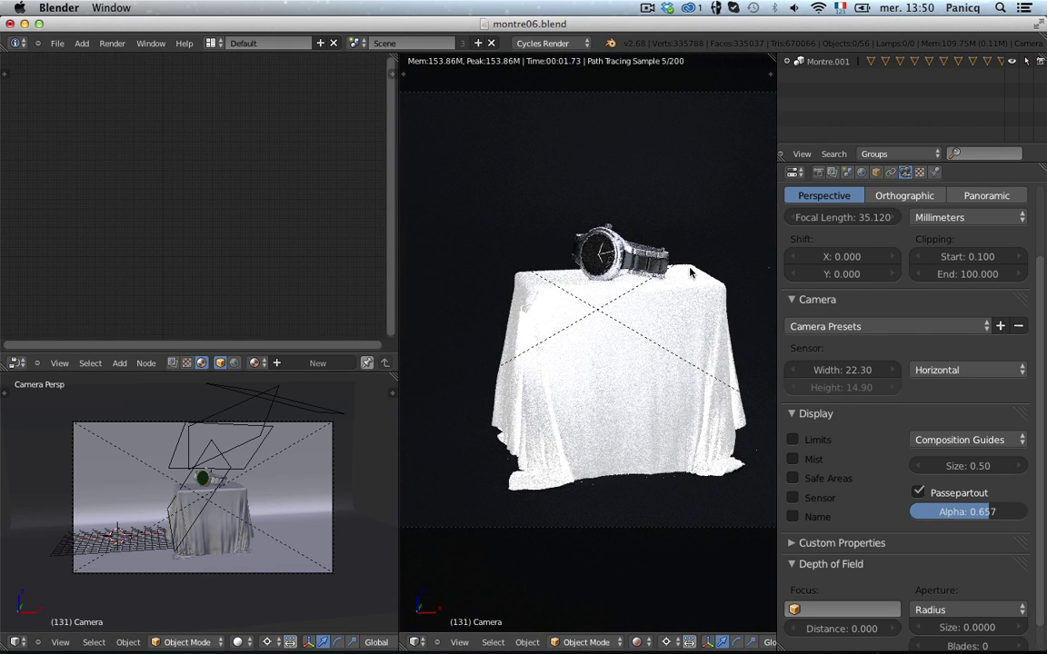
scroll(668, 289, down, 3)
- Give the draped cloth a new material named Silk
right_click(603, 391)
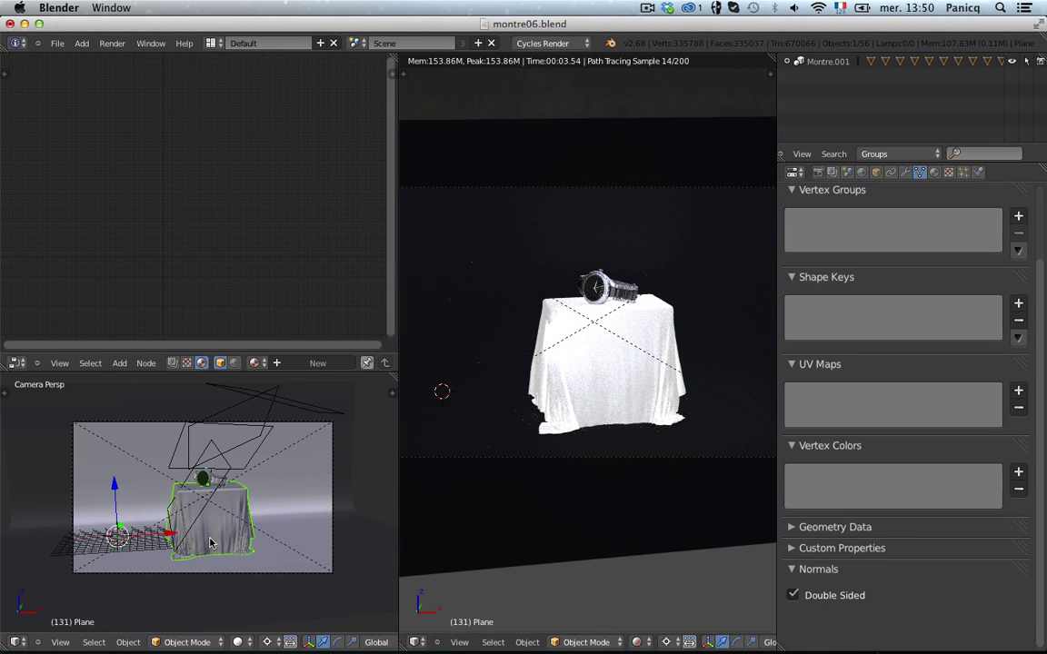
click(935, 174)
click(886, 287)
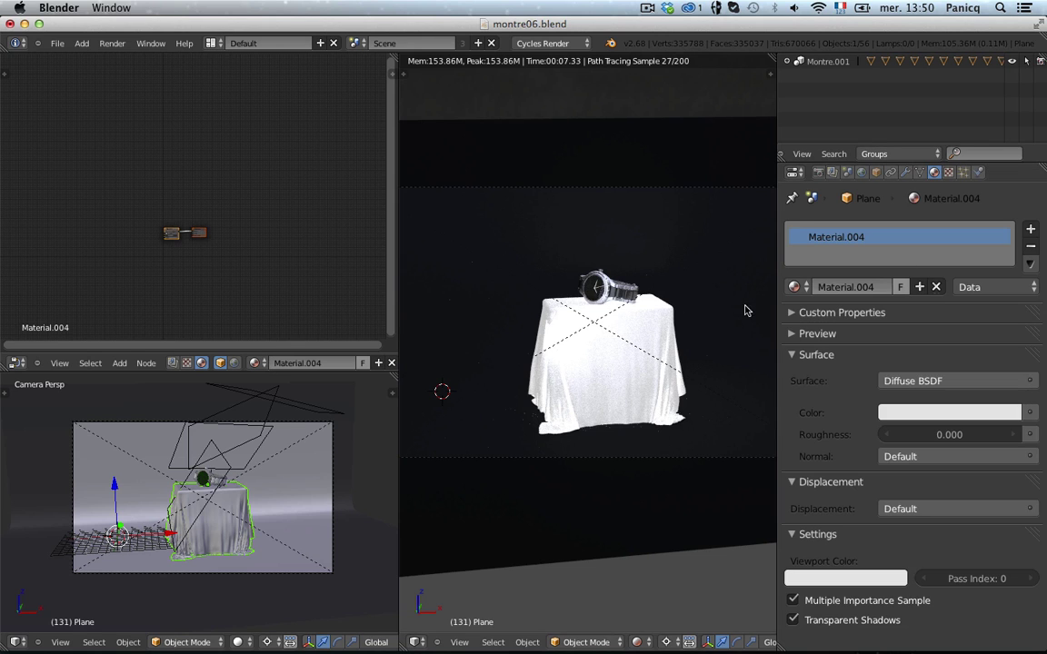
scroll(690, 327, up, 3)
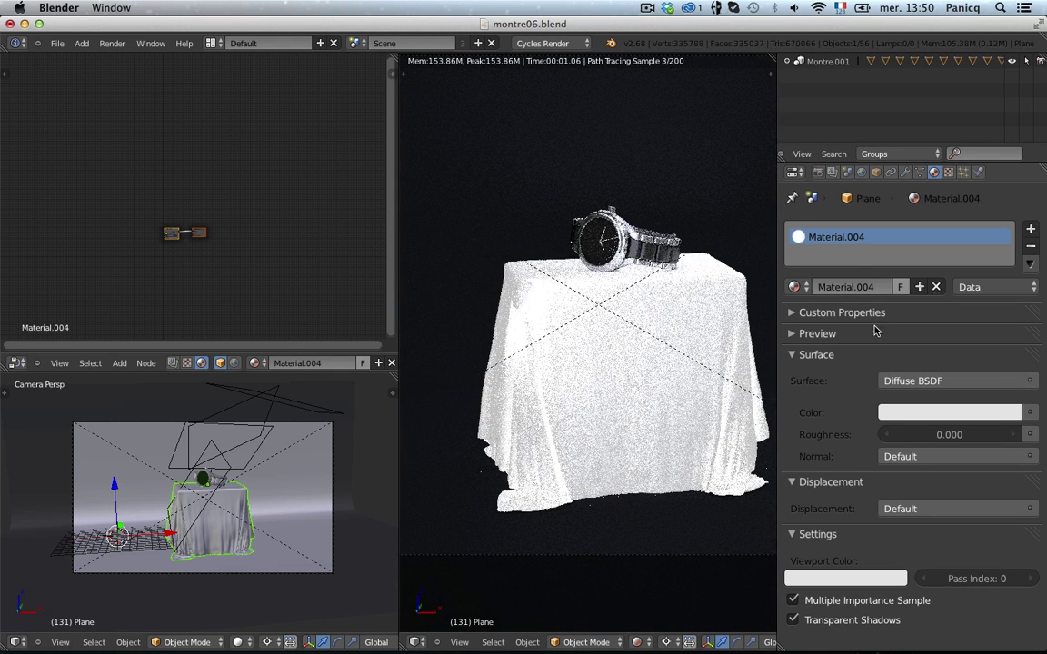
click(852, 287)
text(Silk)
key(Return)
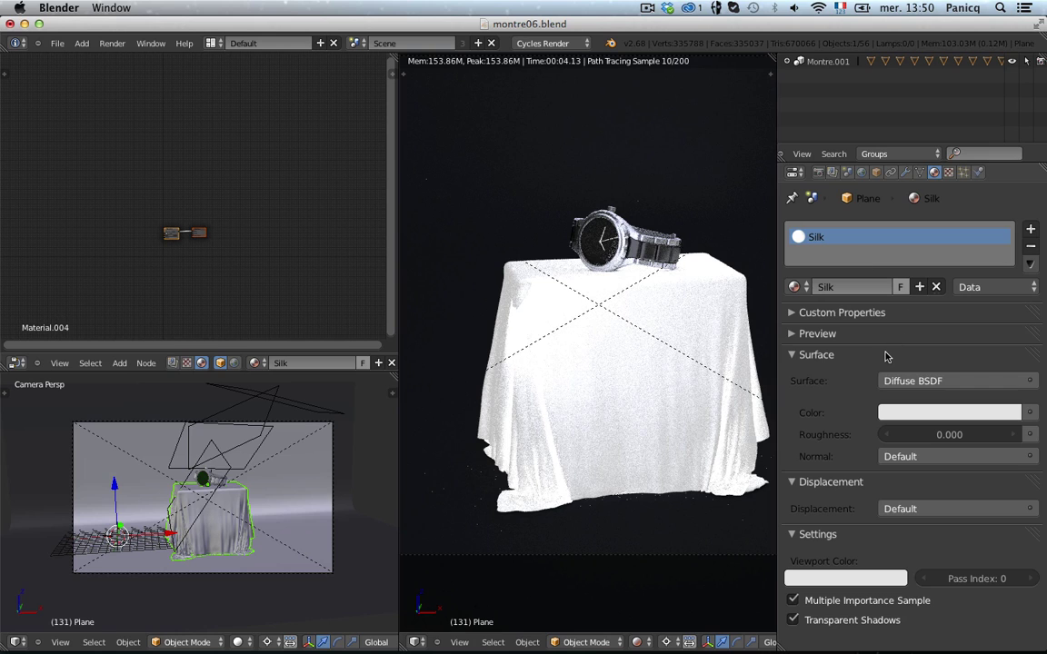
- Set the Silk material's Diffuse BSDF color to a deep crimson red
click(925, 413)
drag(925, 257, 935, 275)
drag(1009, 216, 1008, 231)
mouse_move(931, 265)
mouse_down()
mouse_move(918, 289)
mouse_move(932, 279)
mouse_up()
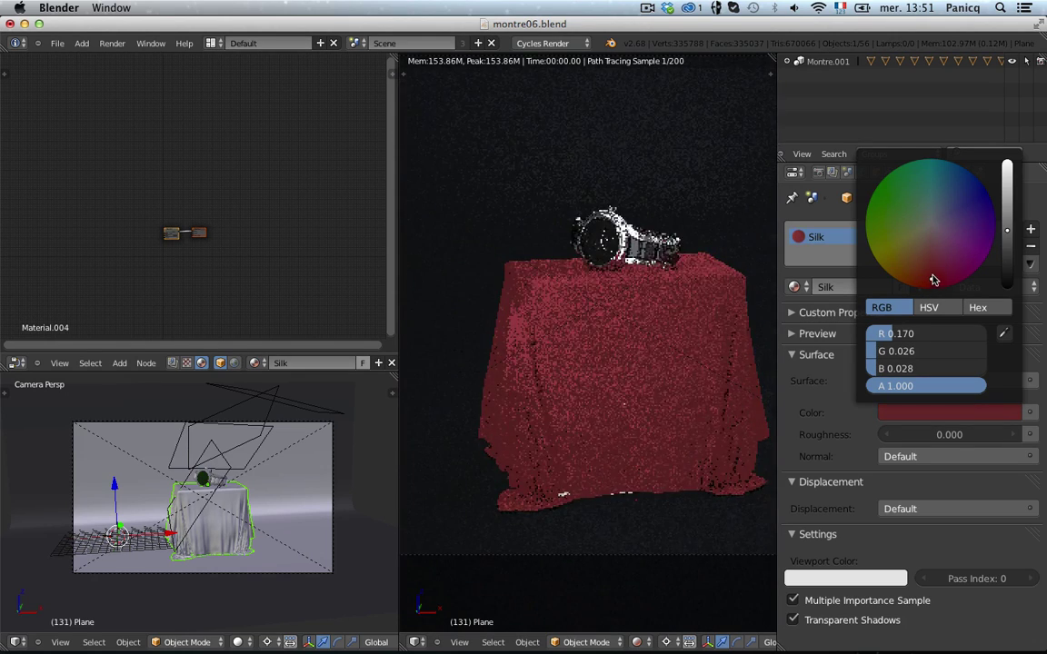
click(1010, 208)
click(1009, 220)
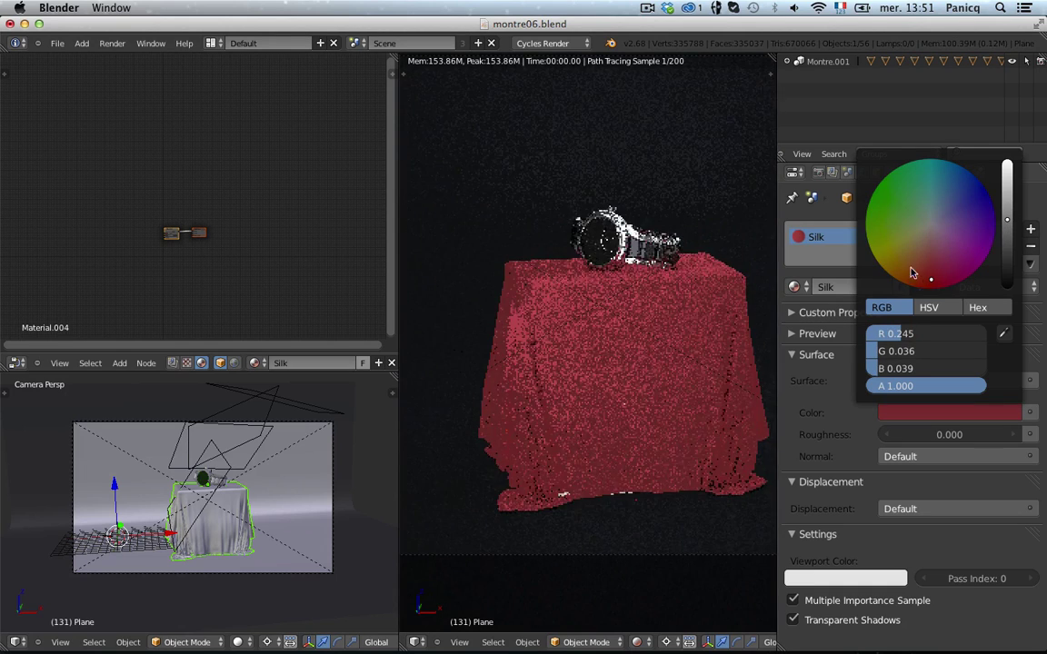
click(929, 264)
drag(929, 267, 937, 291)
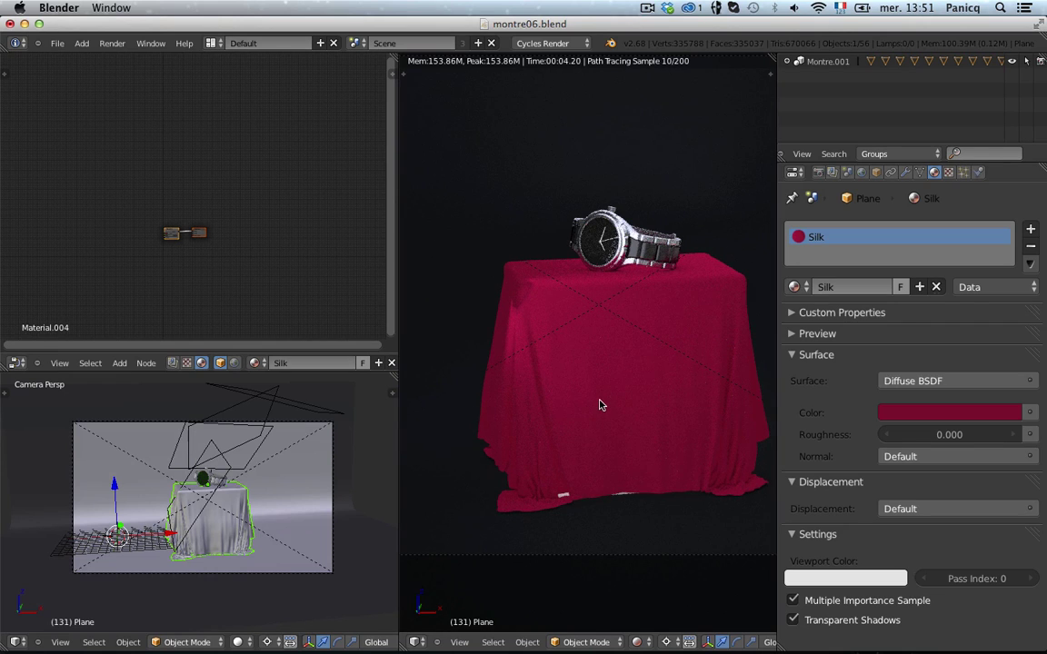
- Delete the pedestal box hidden beneath the draped cloth, using wireframe shading to select it
scroll(584, 380, up, 2)
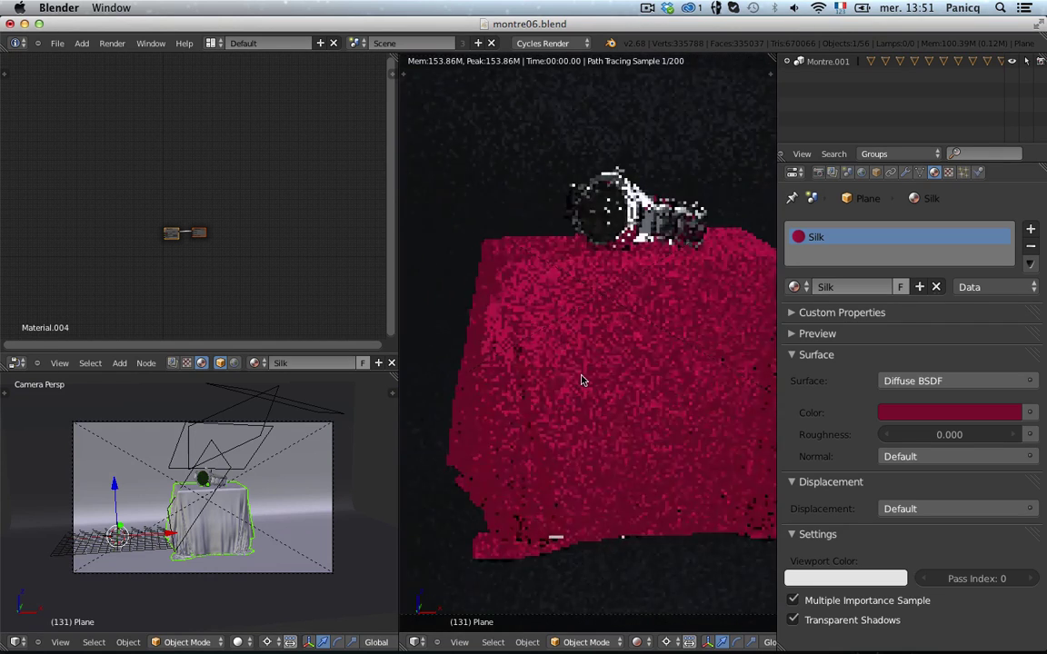
key(shift+z)
key(KP_7)
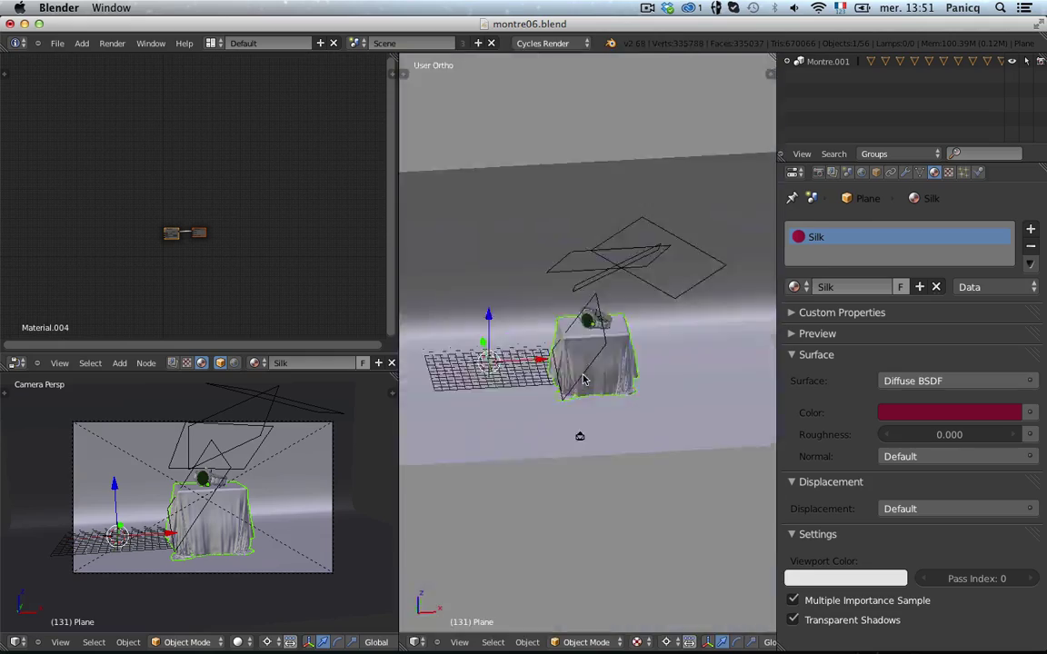
key(z)
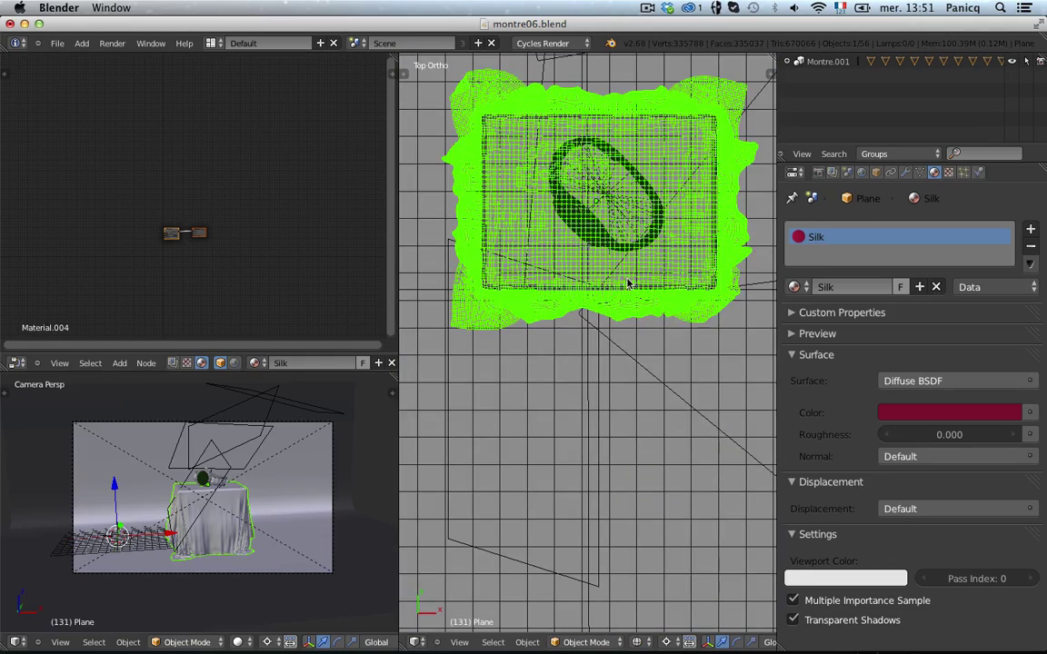
key(z)
key(z)
middle_drag(602, 318, 598, 438)
key(z)
key(a)
key(z)
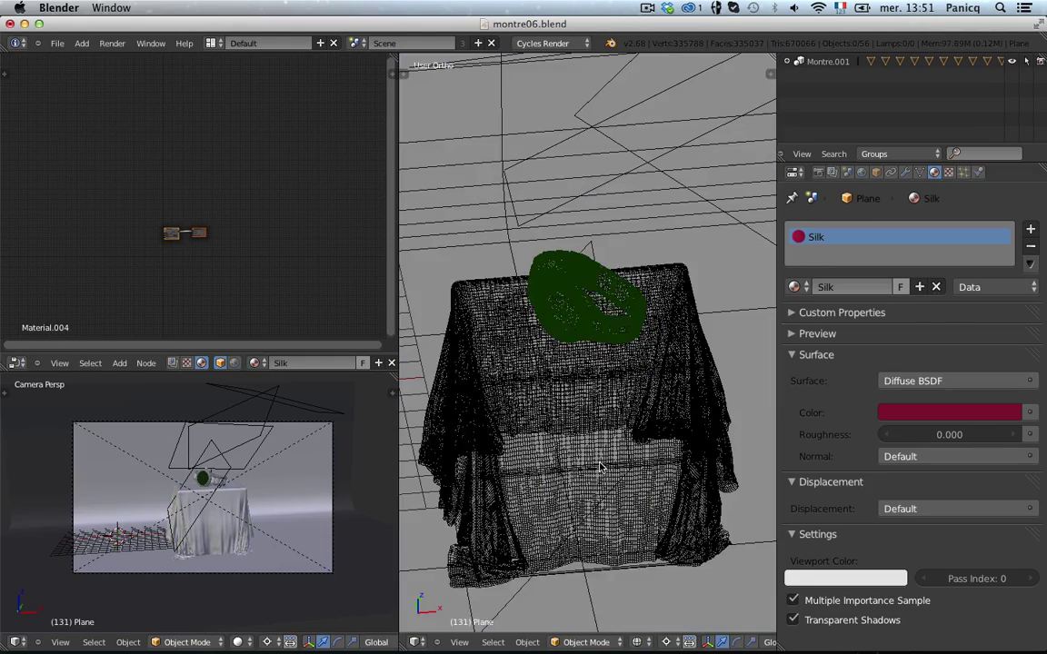
right_click(599, 467)
key(x)
click(598, 466)
key(z)
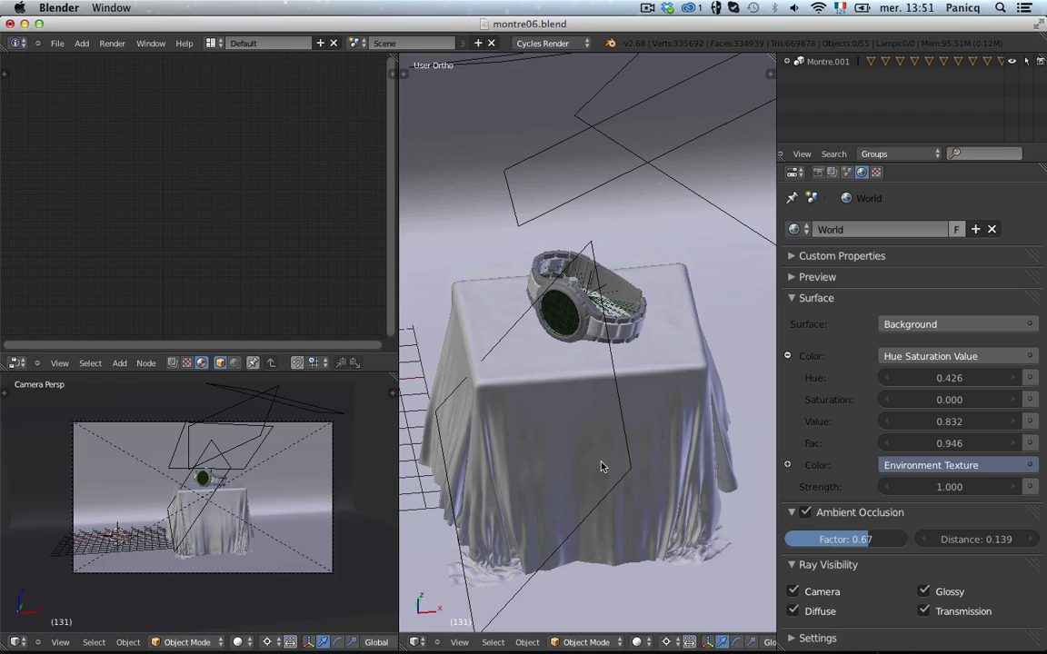
- Preview the crimson cloth without its pedestal box through the camera in Rendered shading
key(KP_0)
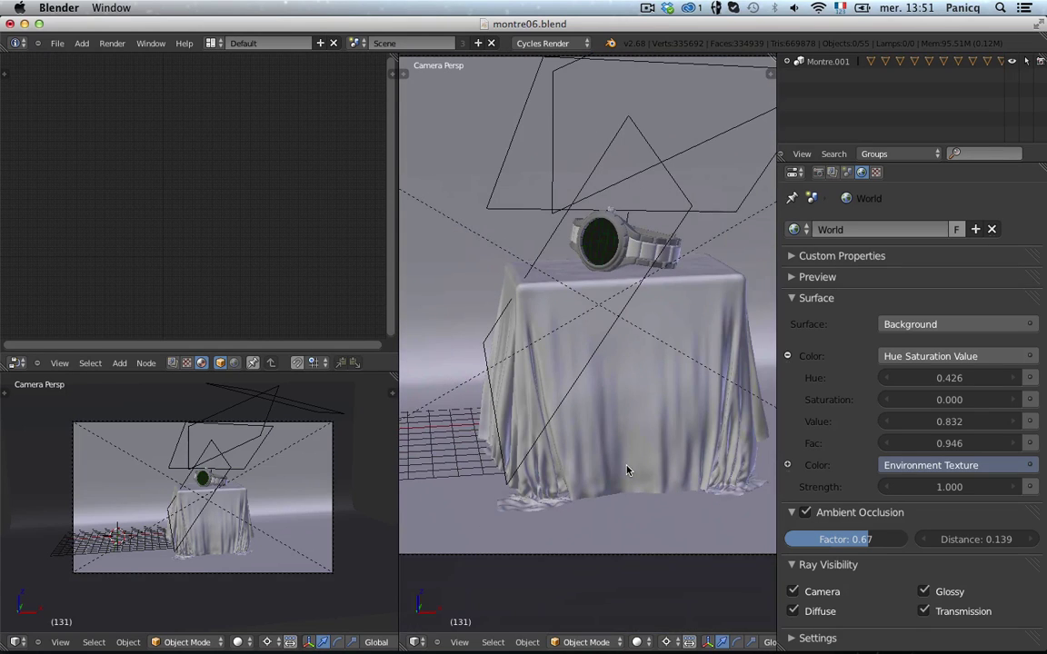
click(645, 642)
click(657, 544)
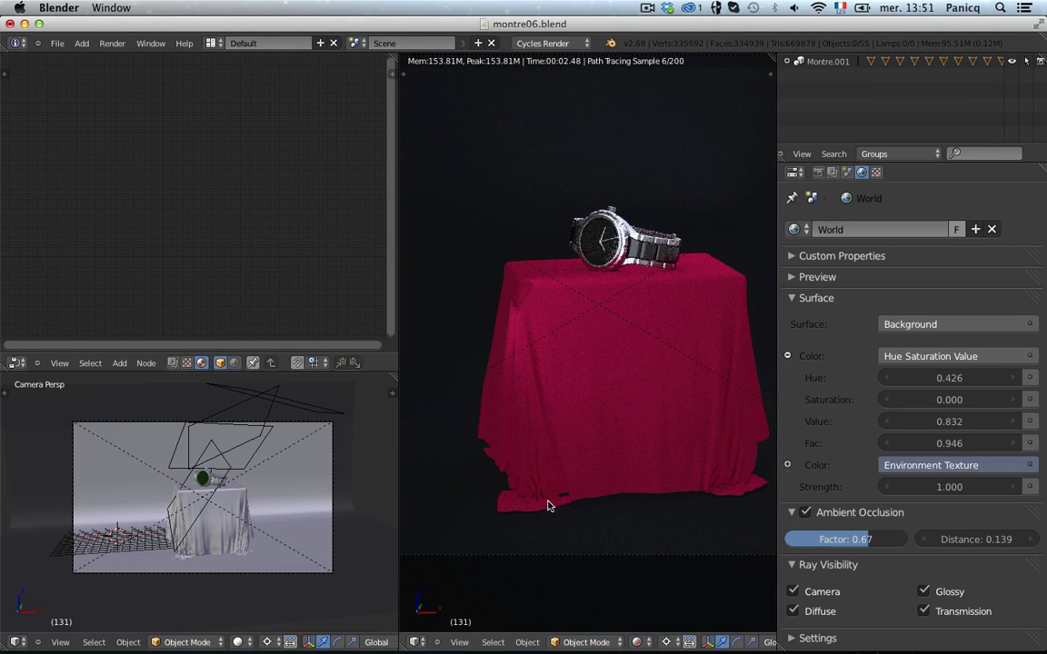
- Show the large viewport from the top in unrendered shading and move the camera closer to the watch along its local Z axis
key(KP_7)
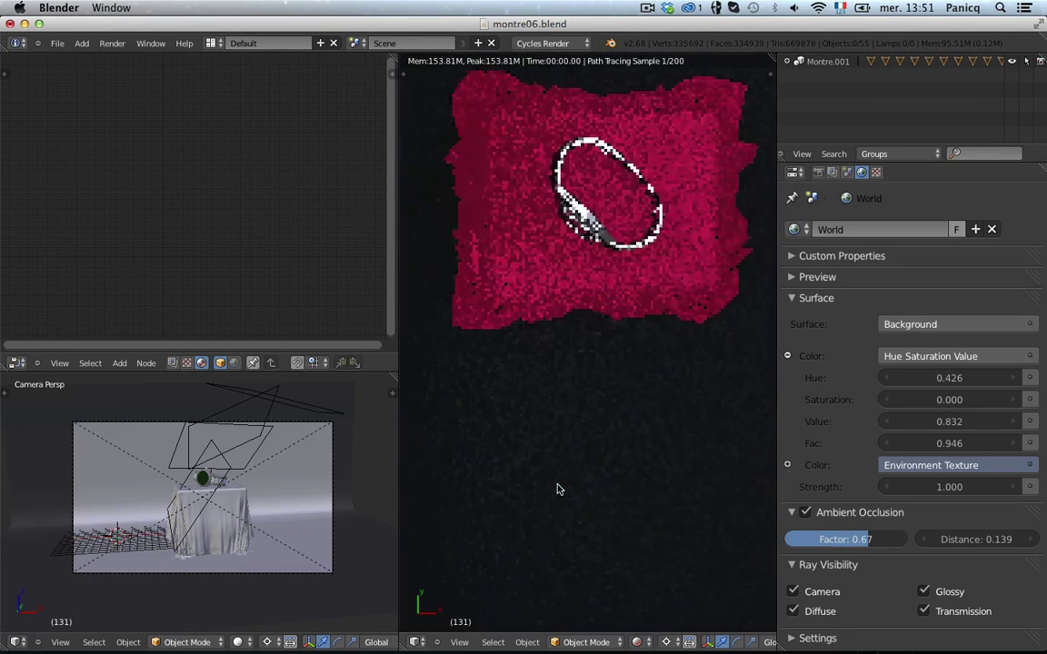
scroll(536, 470, down, 5)
key(shift+z)
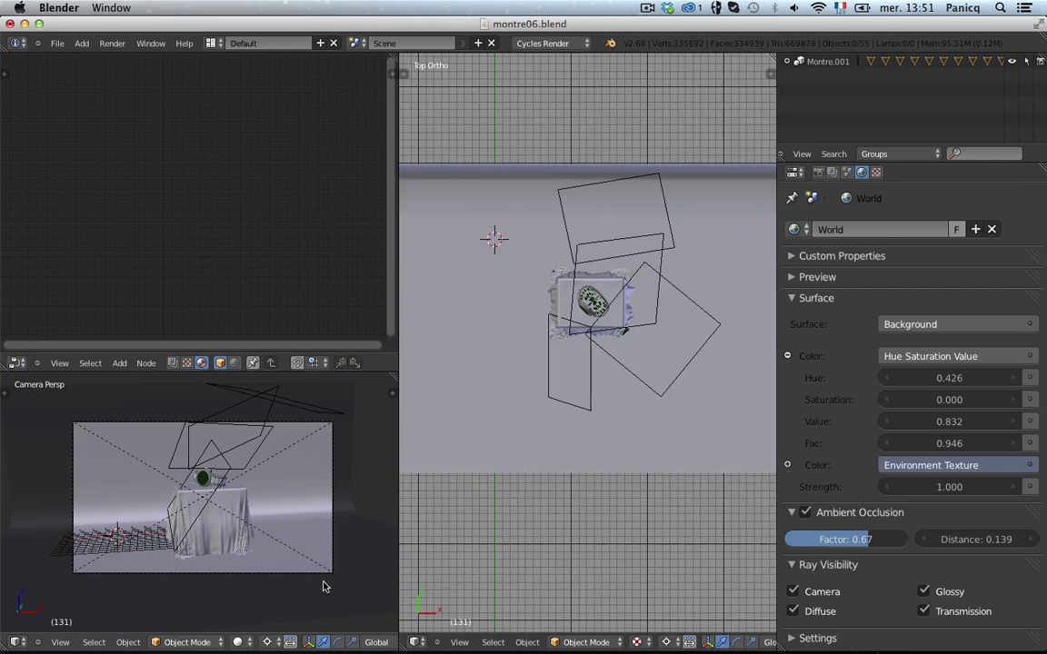
right_click(317, 573)
right_click(312, 583)
key(g)
key(z)
key(z)
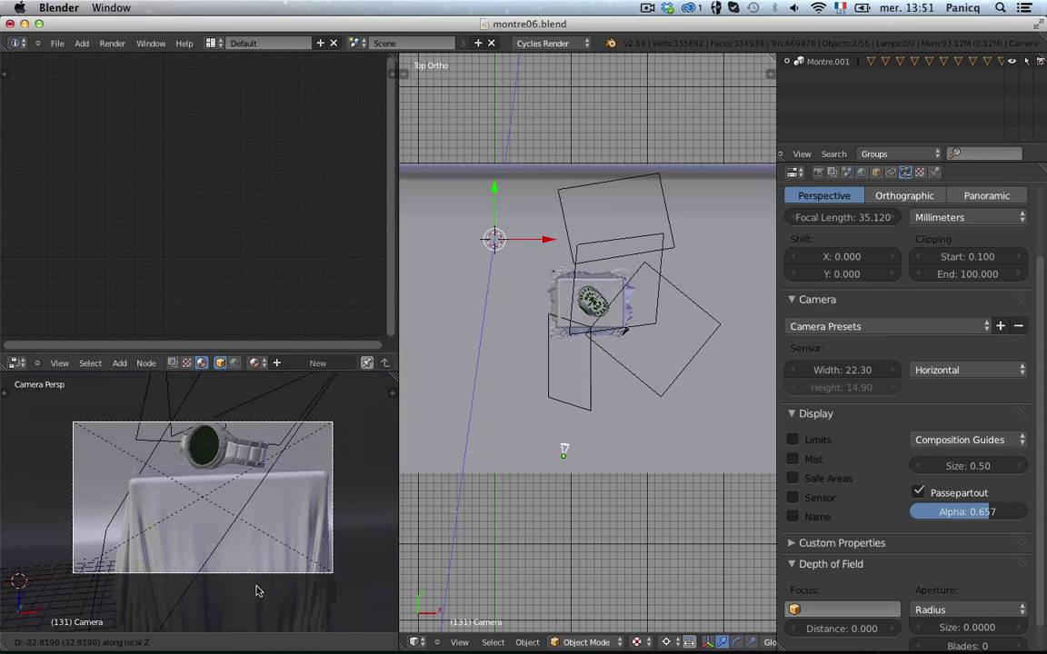
click(256, 589)
key(g)
click(282, 573)
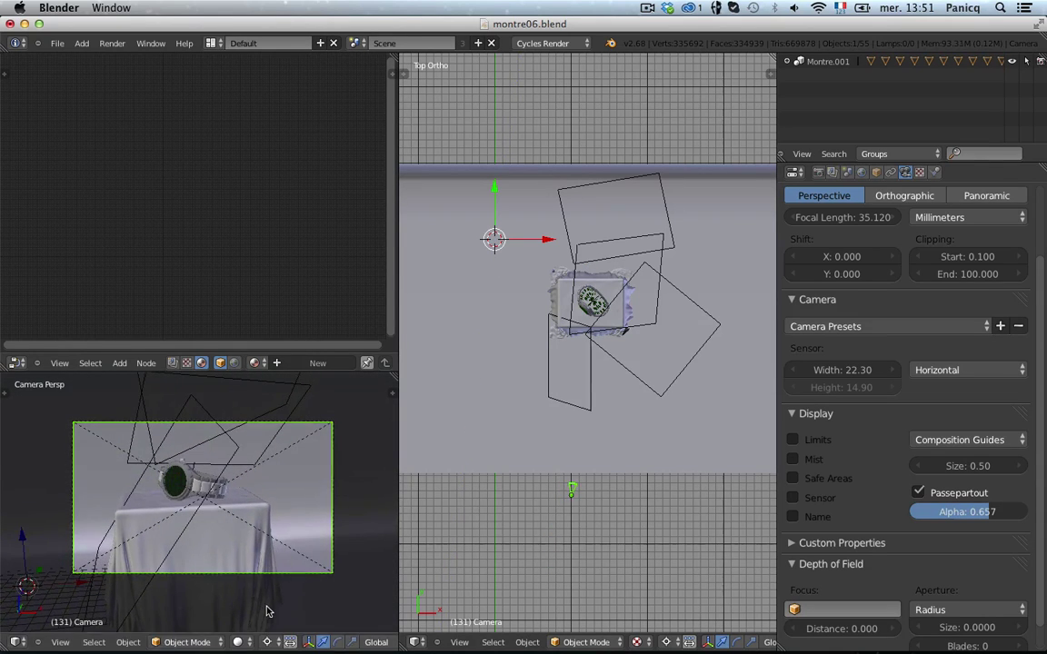
- Reframe the watch and tabletop by shifting the camera sideways and pulling it back slightly along its local Z axis
key(g)
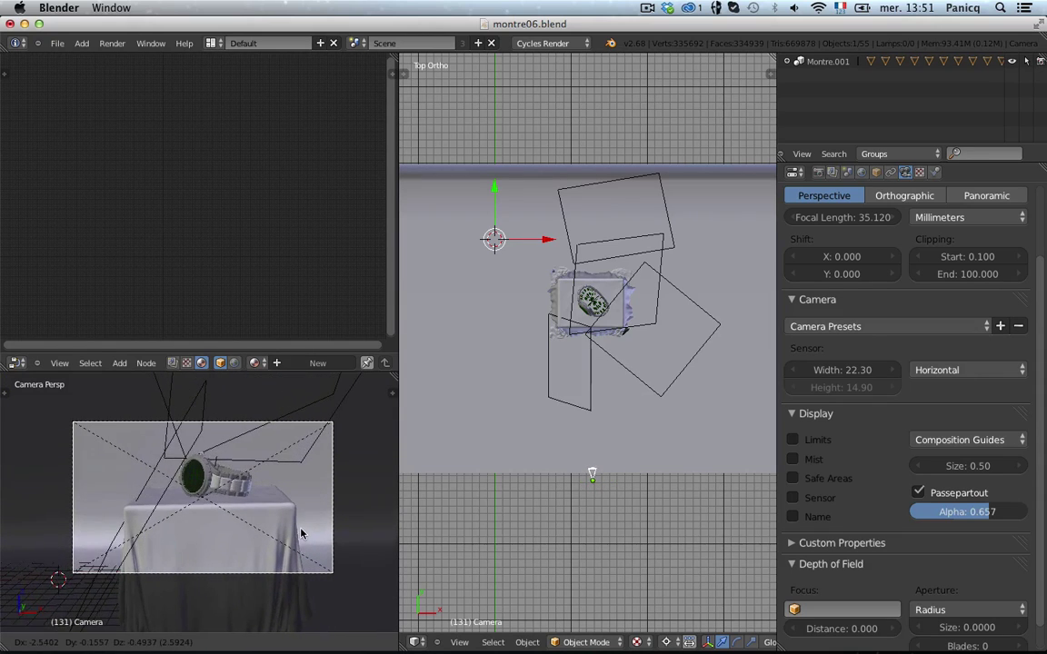
click(305, 531)
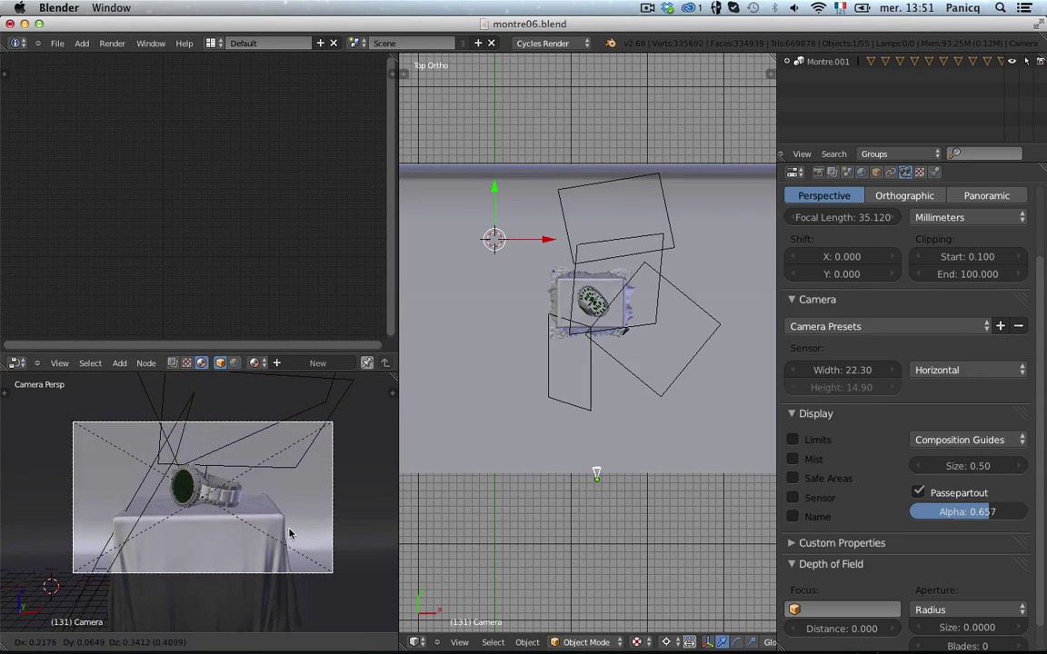
key(g)
key(z)
key(z)
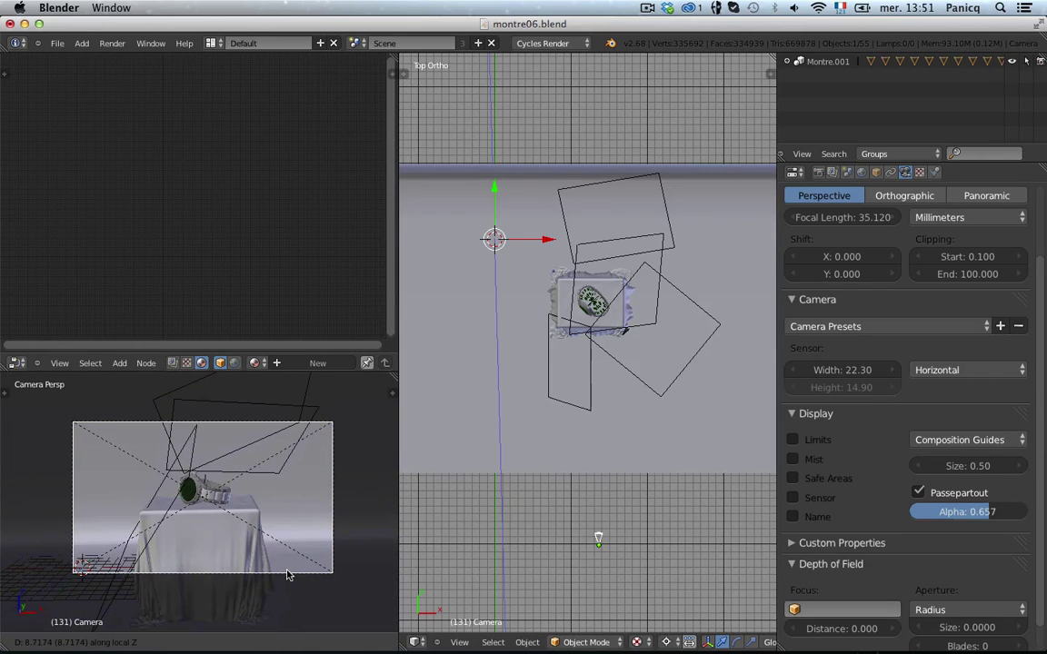
click(293, 570)
scroll(304, 568, up, 2)
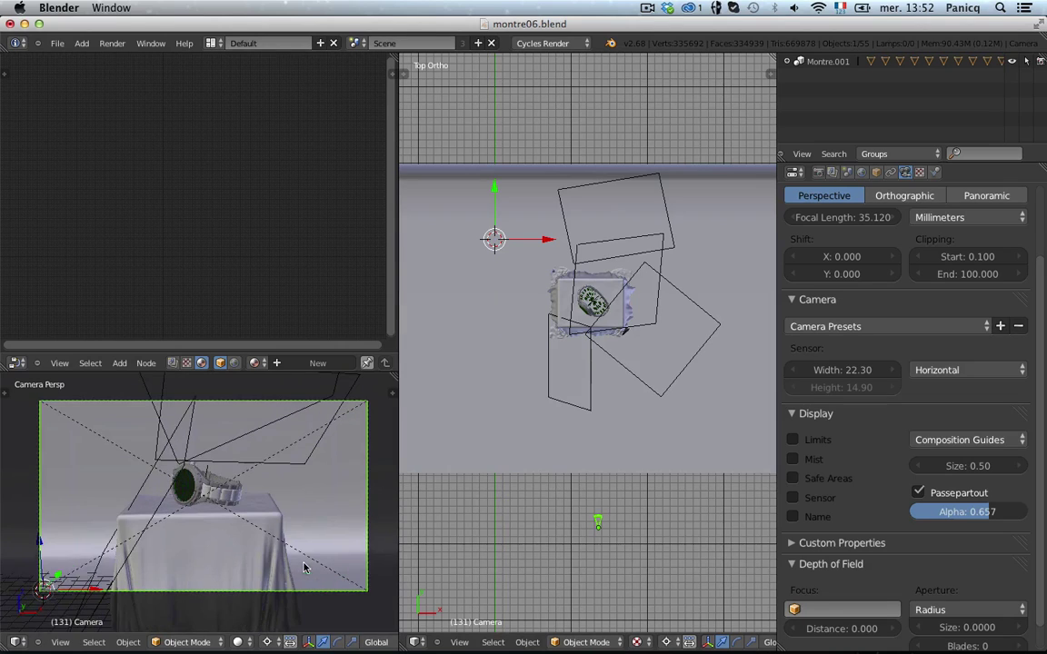
- Return the large viewport to the reframed camera view with Rendered shading
click(639, 641)
click(668, 549)
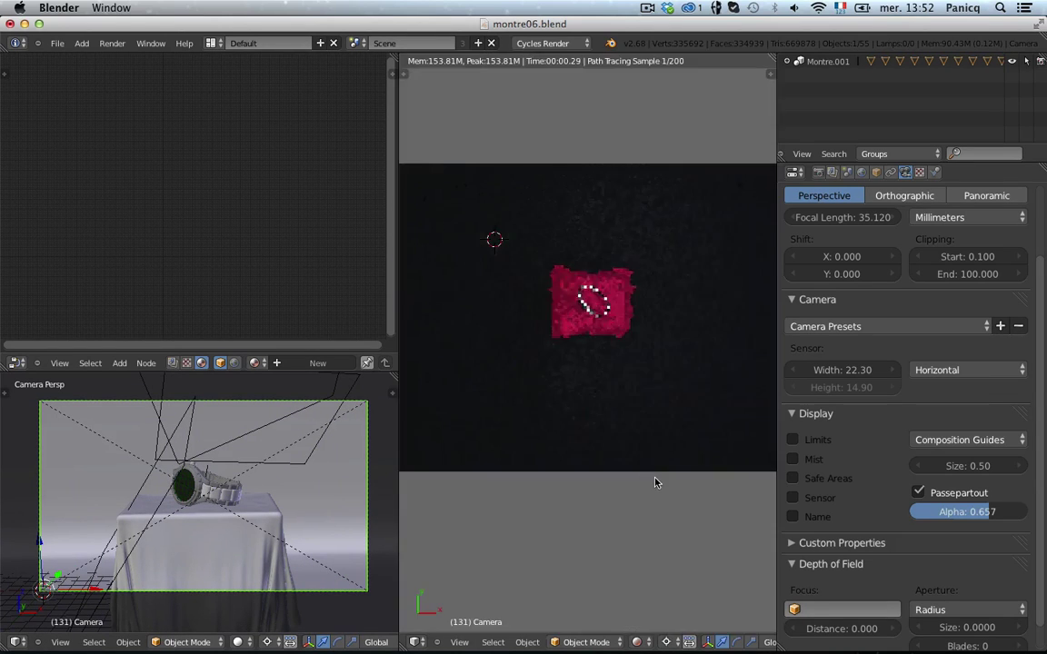
key(KP_0)
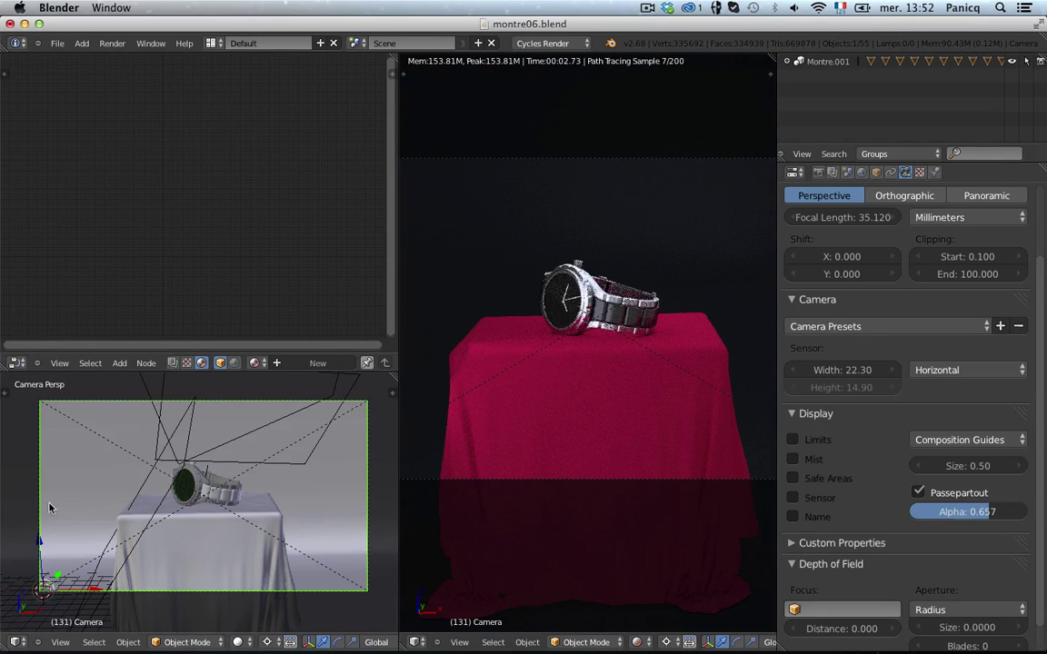
- Select the draped cloth and examine its front corner and folds up close in both 3D views
right_click(193, 511)
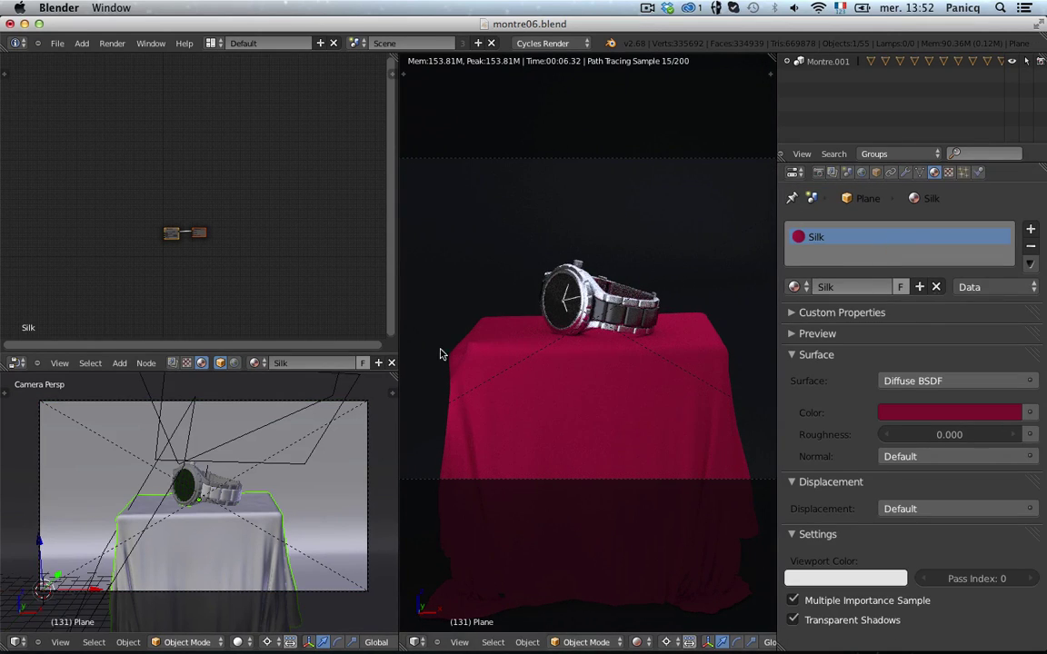
scroll(443, 351, up, 3)
shift+middle_drag(448, 352, 632, 361)
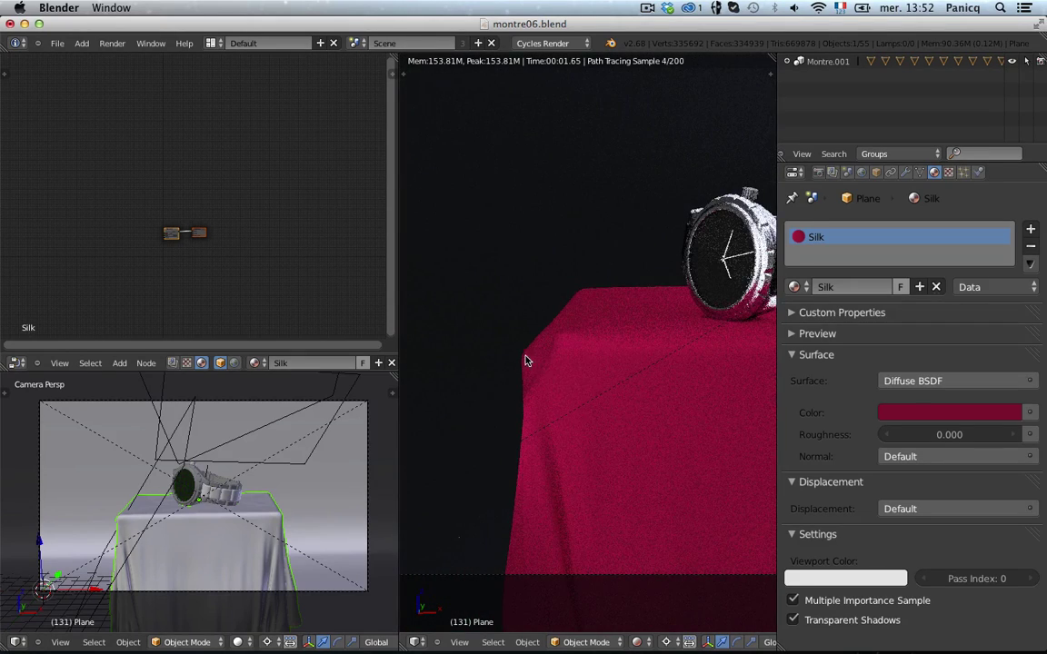
middle_drag(567, 392, 560, 416)
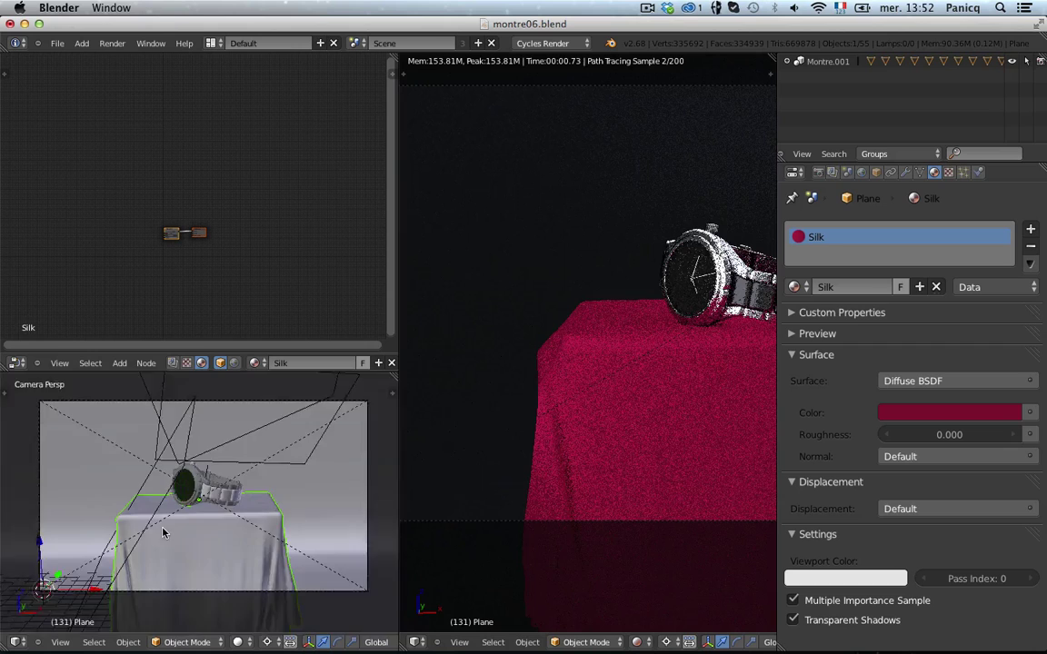
scroll(67, 559, up, 4)
scroll(226, 460, up, 5)
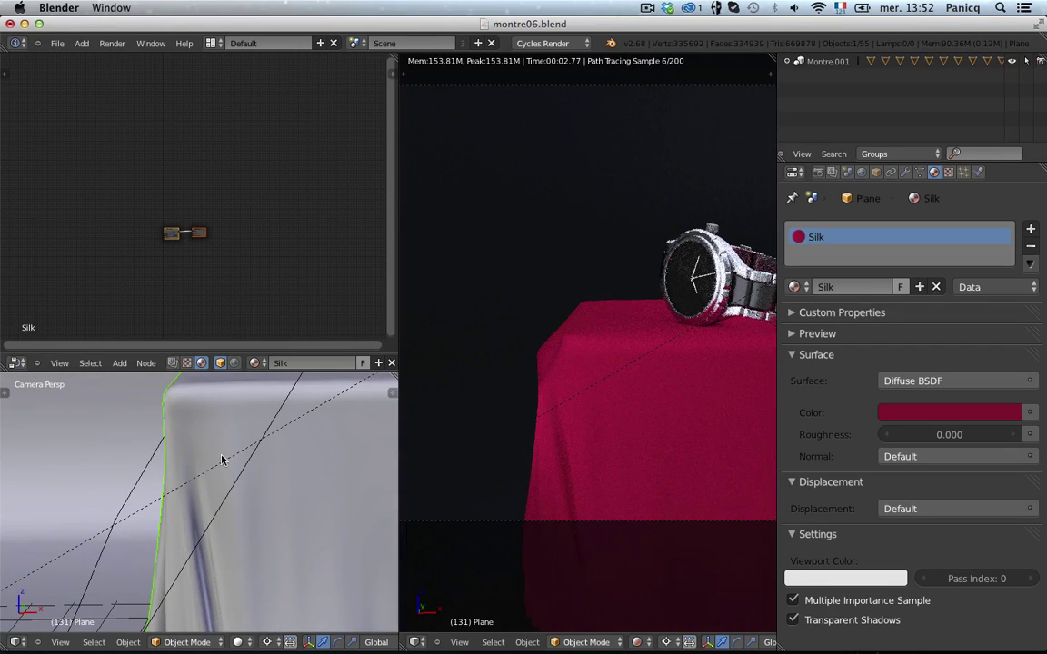
- Move the emissive light plane that stands beside the draped table
key(Tab)
key(Tab)
scroll(222, 458, down, 1)
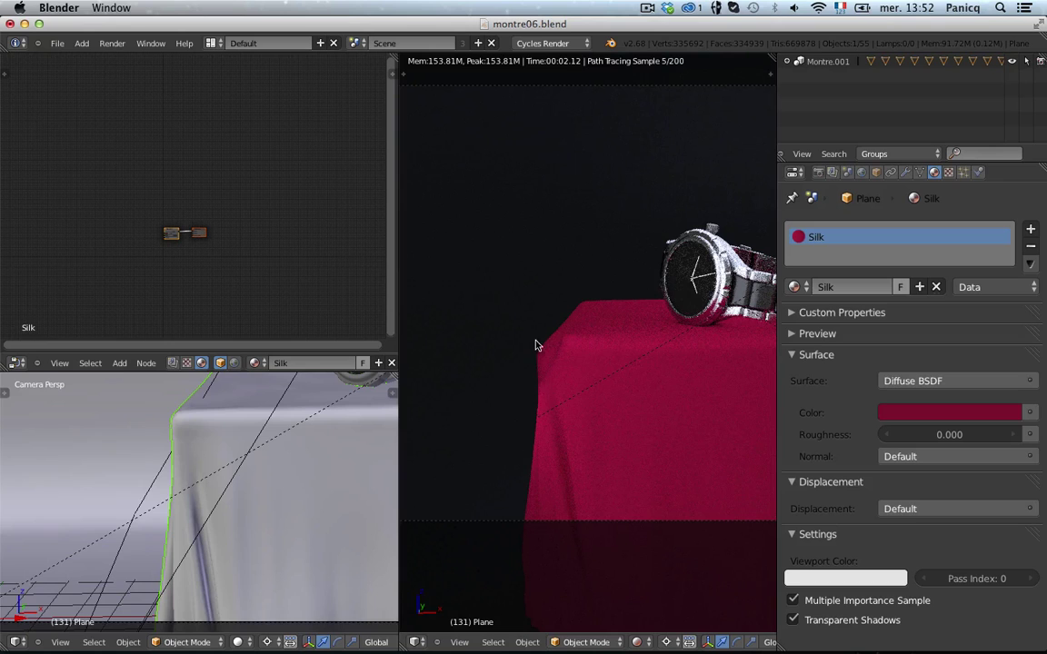
scroll(319, 421, down, 6)
right_click(229, 475)
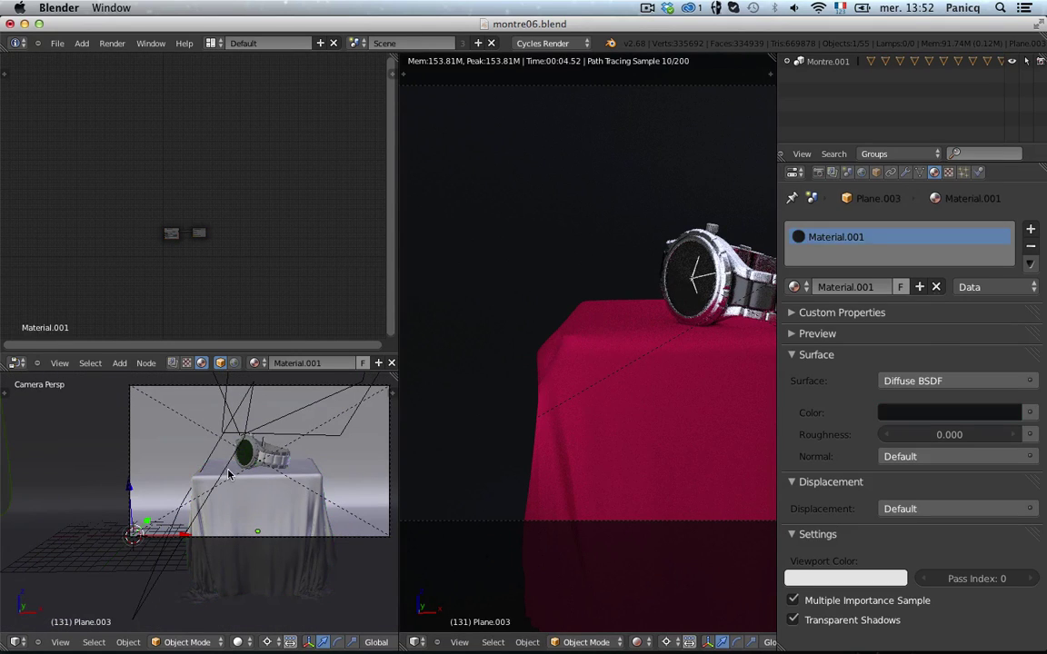
right_click(228, 475)
right_click(229, 475)
key(g)
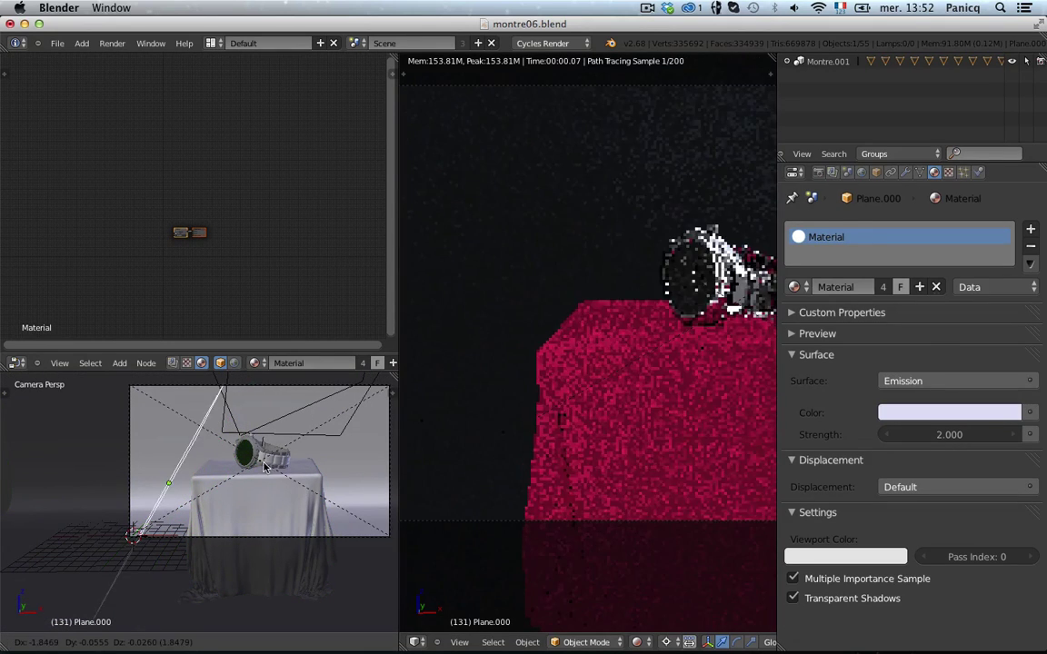
click(269, 466)
- Switch the tablecloth's Silk material to a Glossy BSDF surface and set its roughness to about 0.502
scroll(269, 466, up, 2)
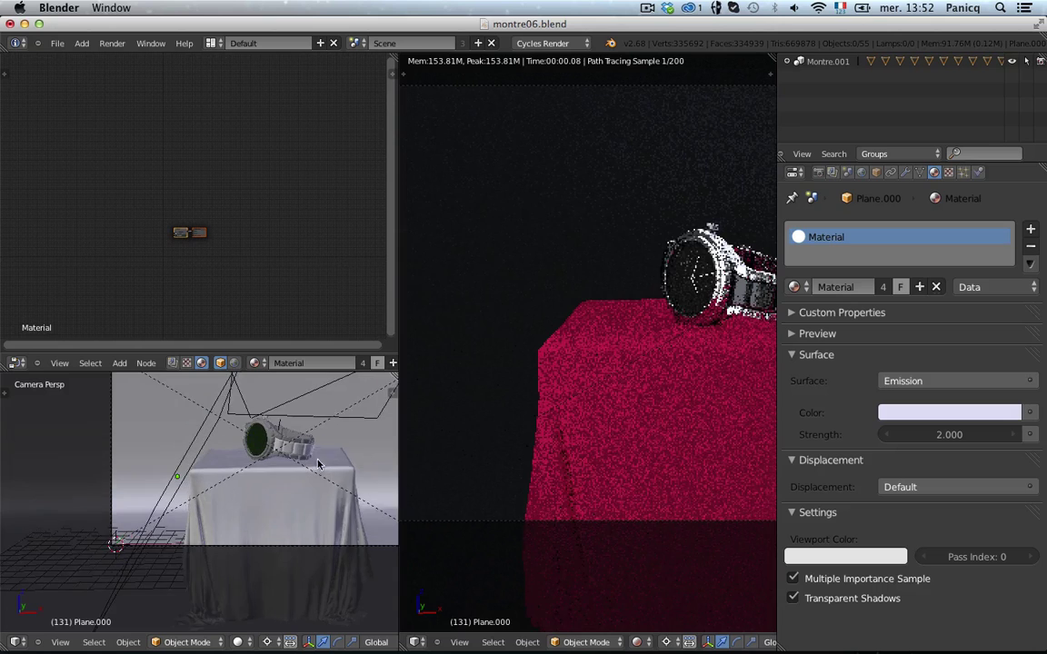
scroll(568, 449, down, 3)
scroll(638, 444, down, 2)
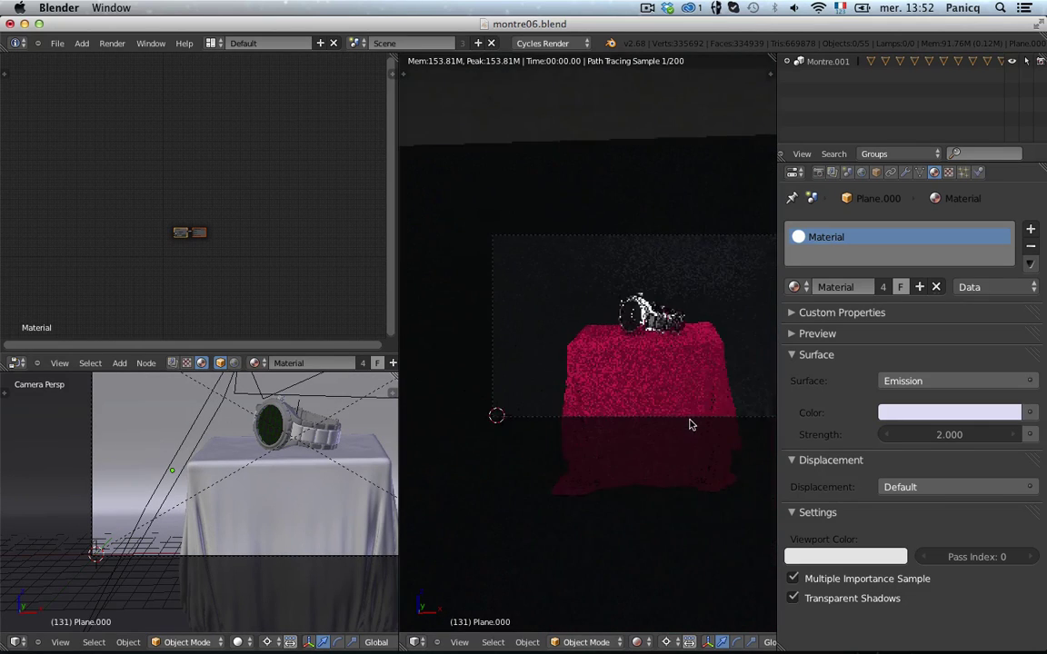
shift+middle_drag(690, 420, 657, 428)
scroll(659, 428, up, 2)
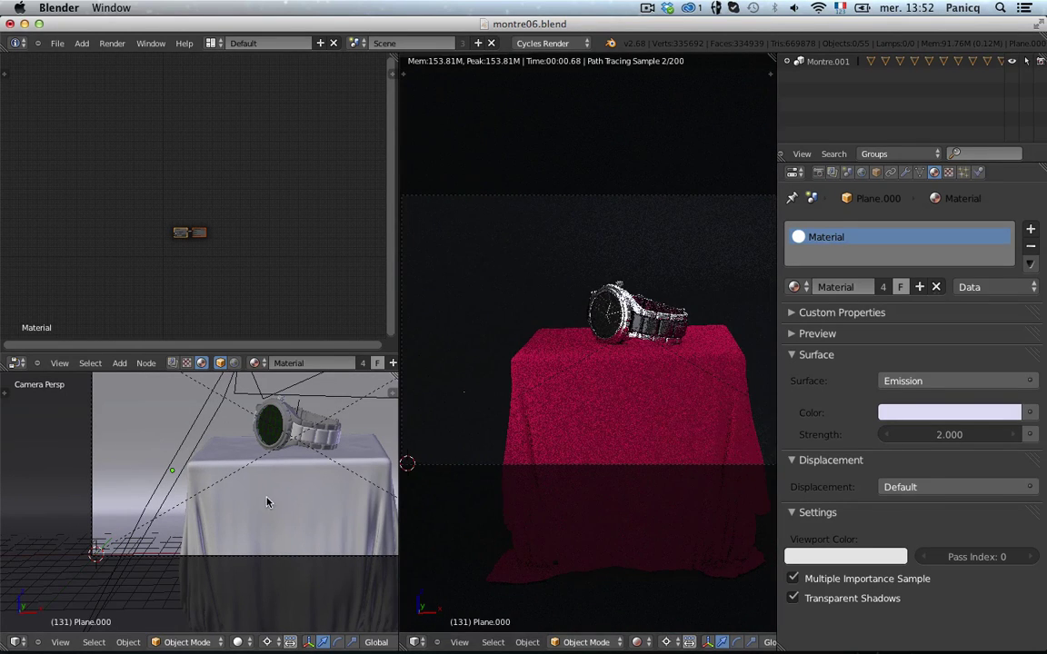
right_click(240, 447)
click(941, 381)
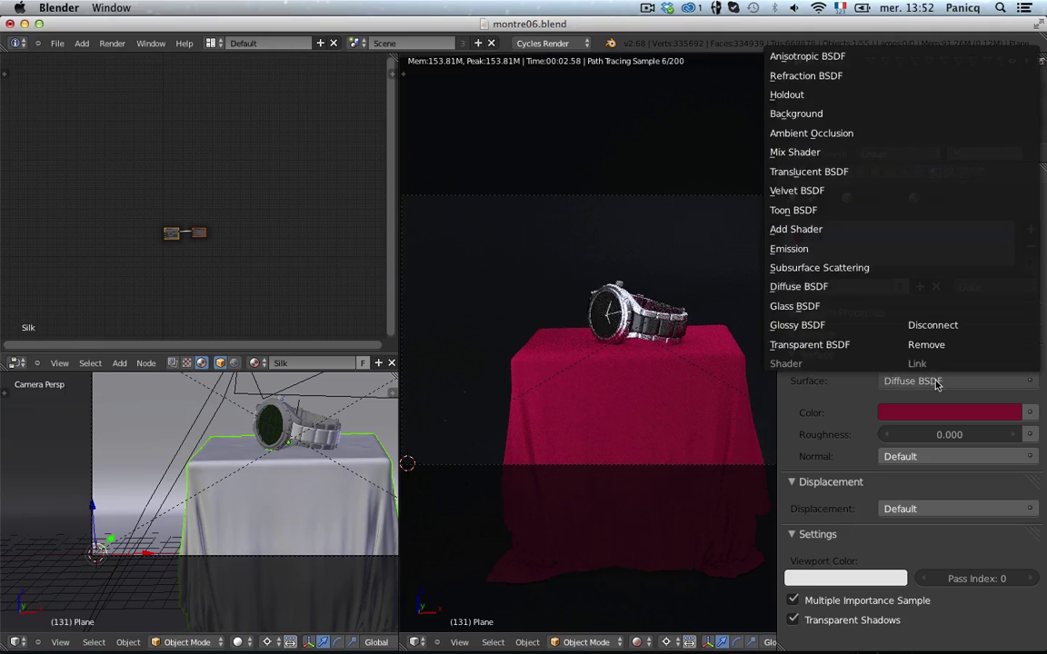
click(817, 325)
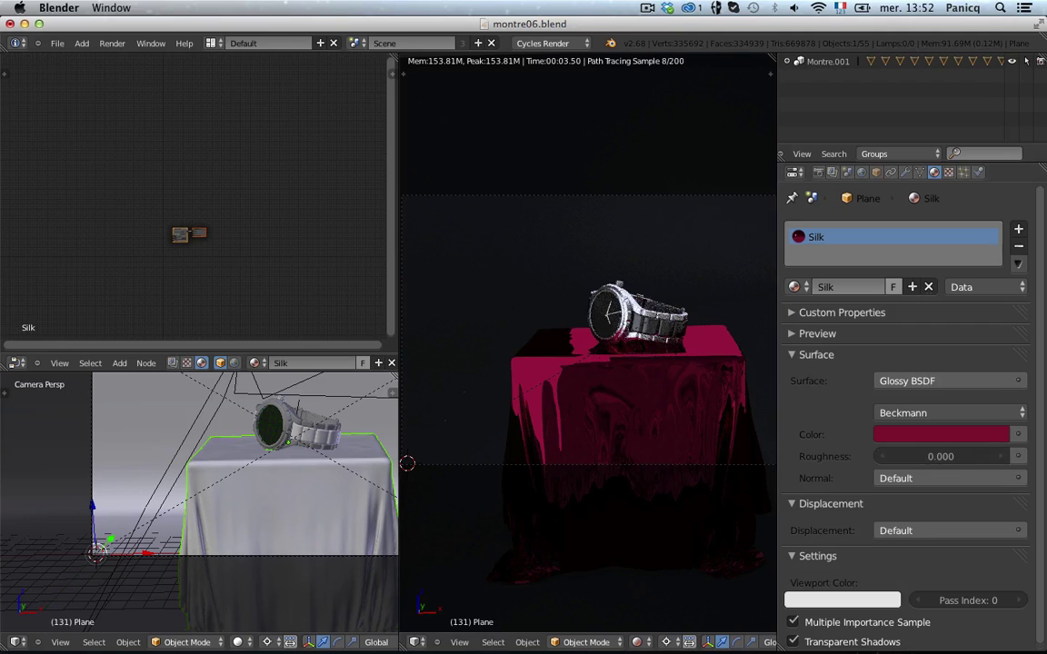
click(934, 478)
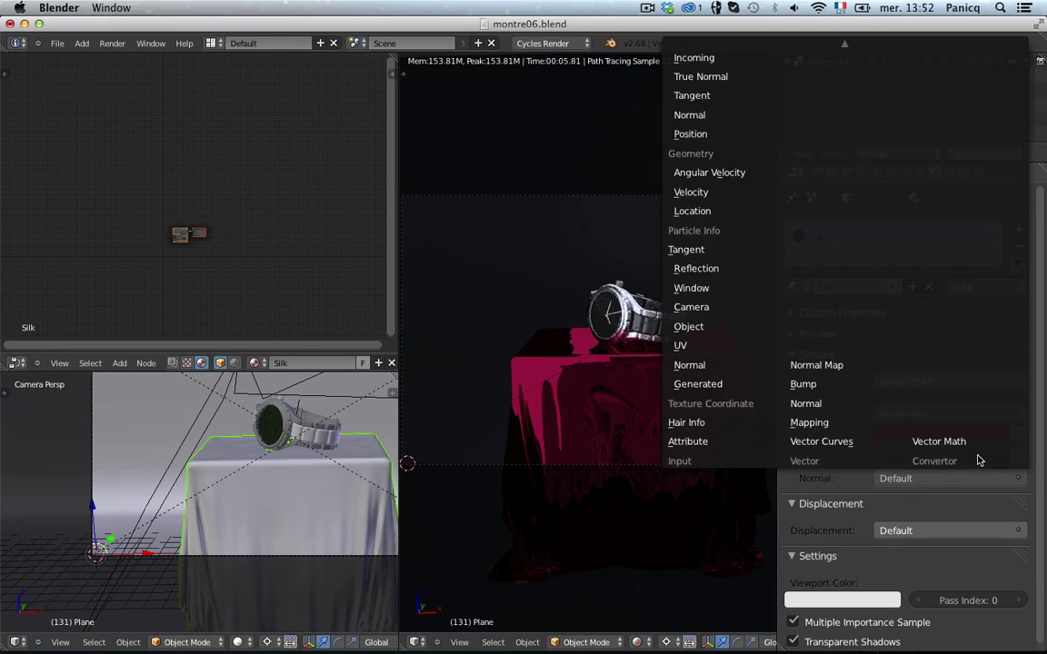
drag(931, 457, 955, 498)
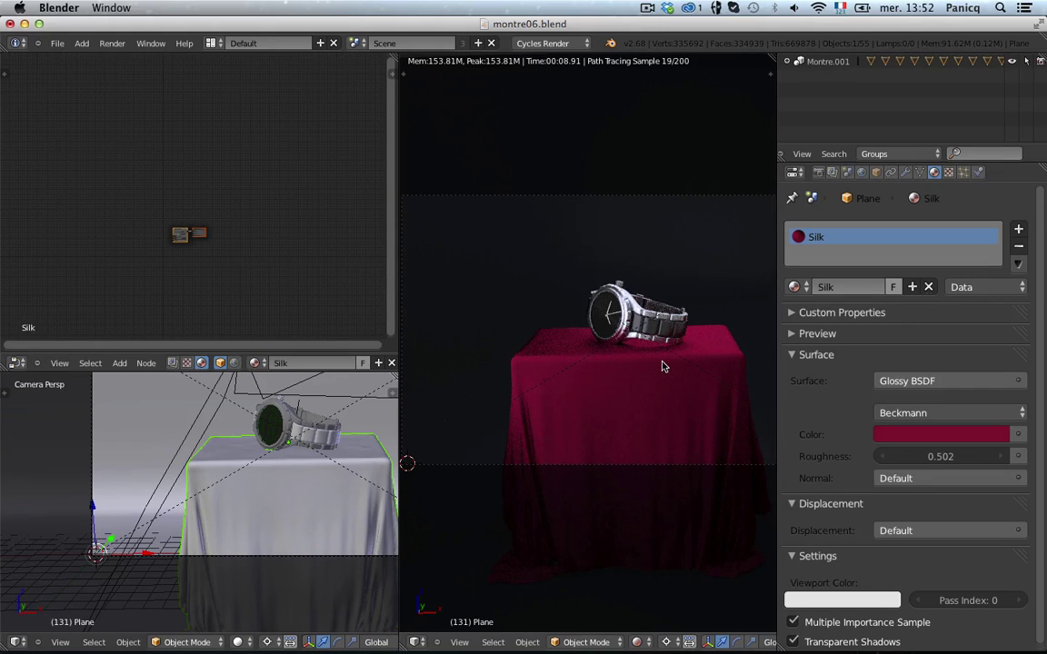
- Select the camera and rotate it by about -0.55 degrees in the camera view
scroll(663, 370, down, 3)
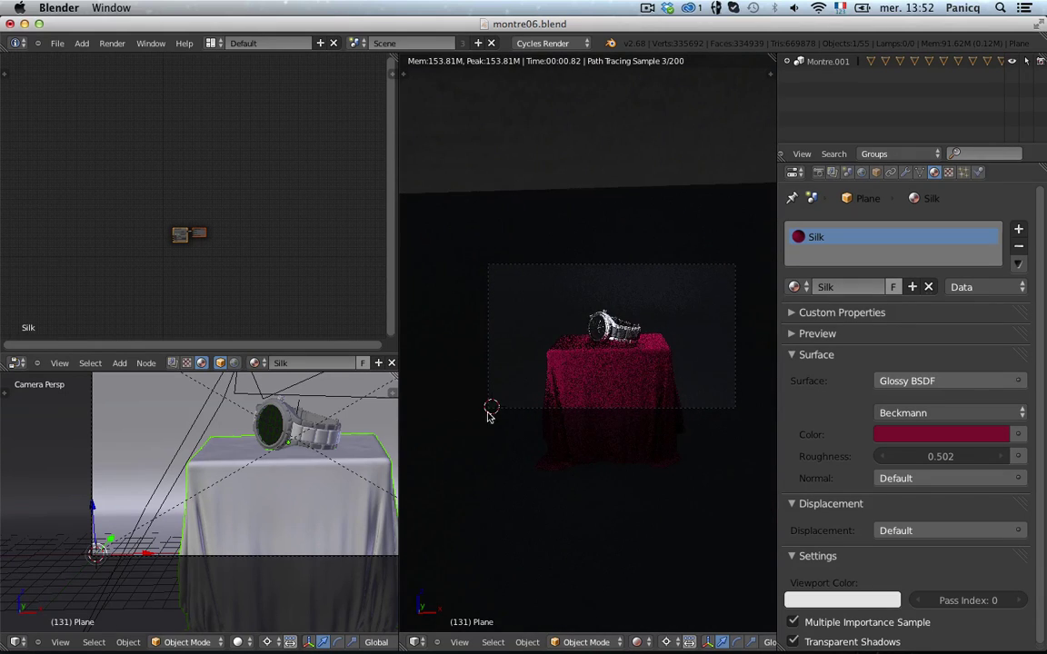
scroll(293, 543, down, 1)
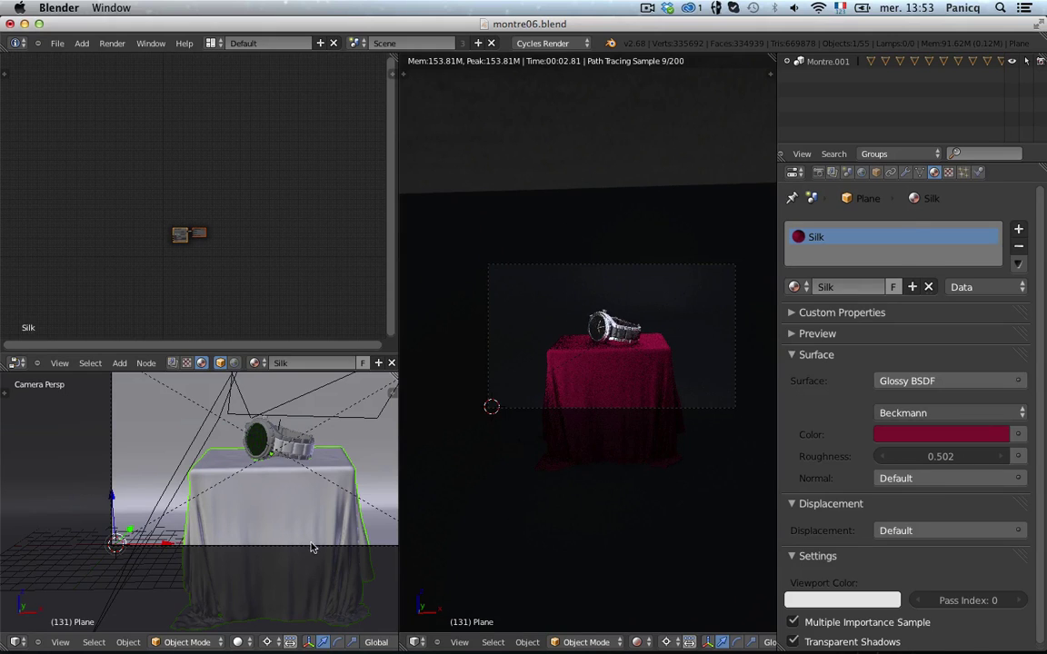
right_click(312, 545)
shift+middle_drag(346, 507, 265, 538)
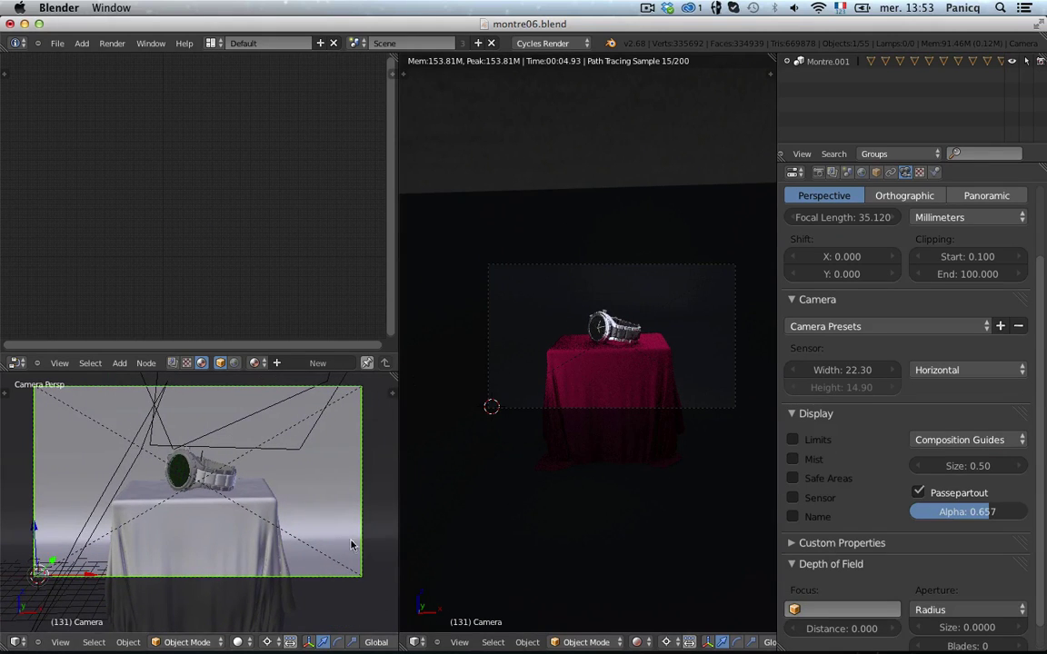
key(r)
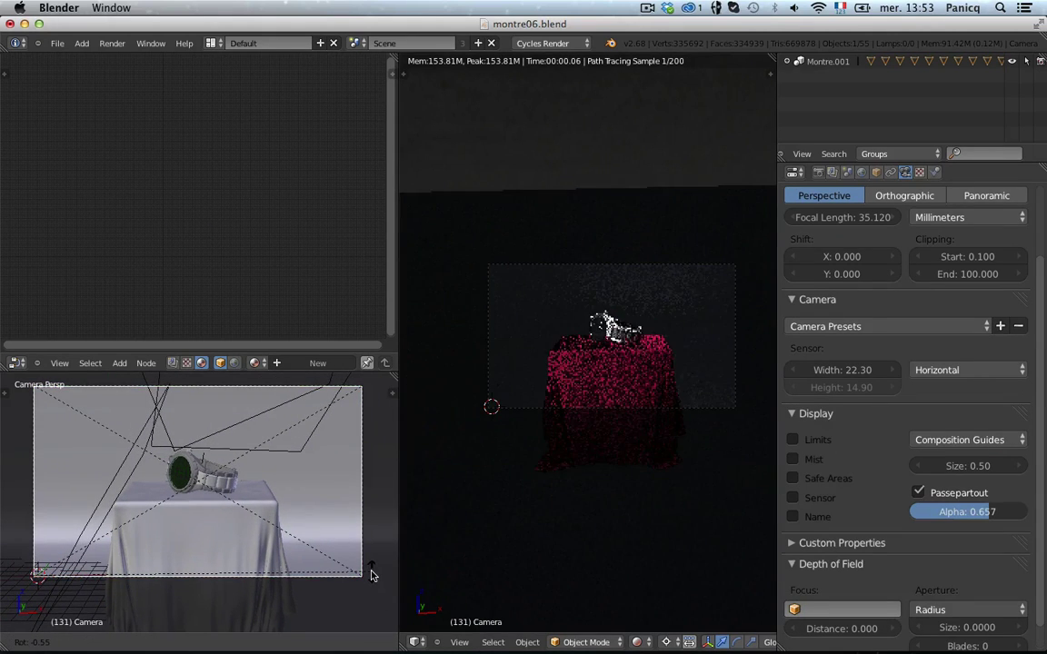
click(373, 577)
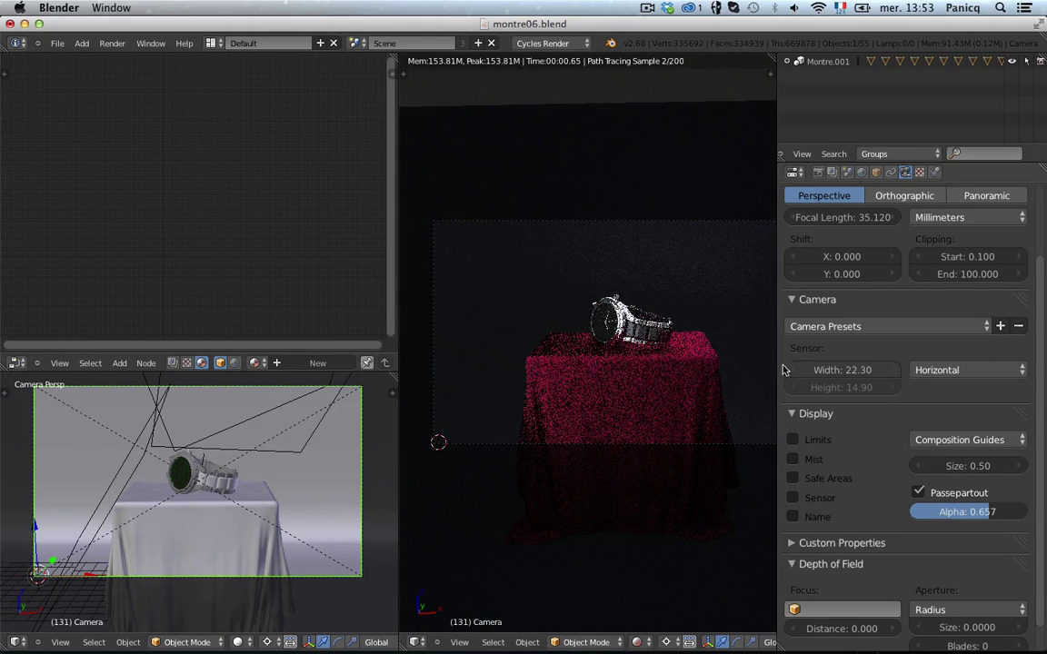
- Make the rendered preview area slightly wider and display the scene's render settings
drag(778, 360, 920, 360)
scroll(801, 429, down, 3)
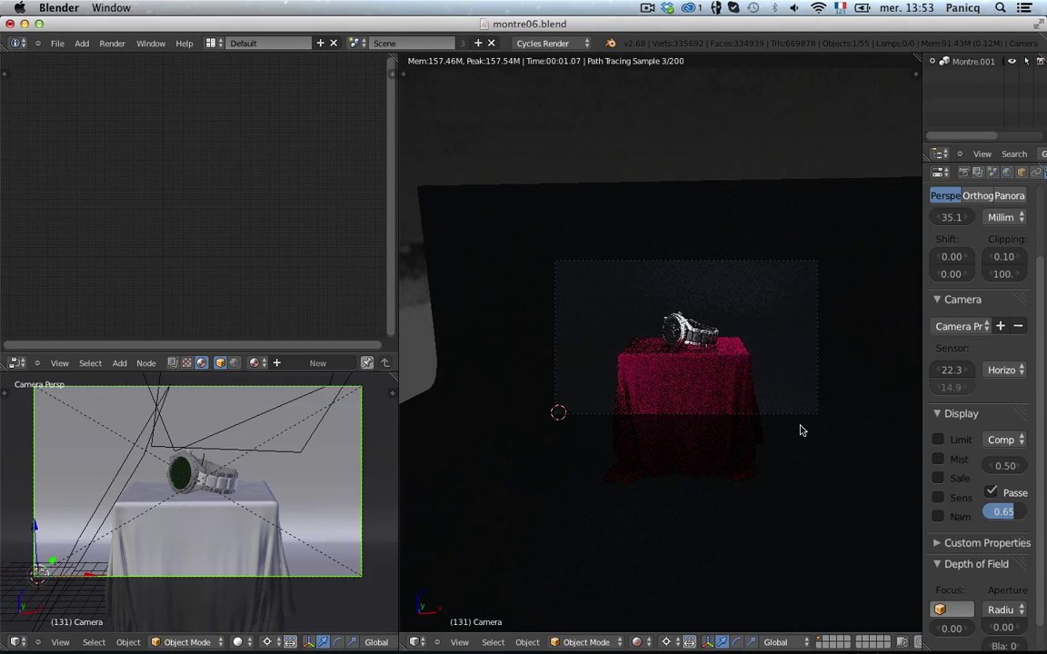
scroll(795, 429, up, 3)
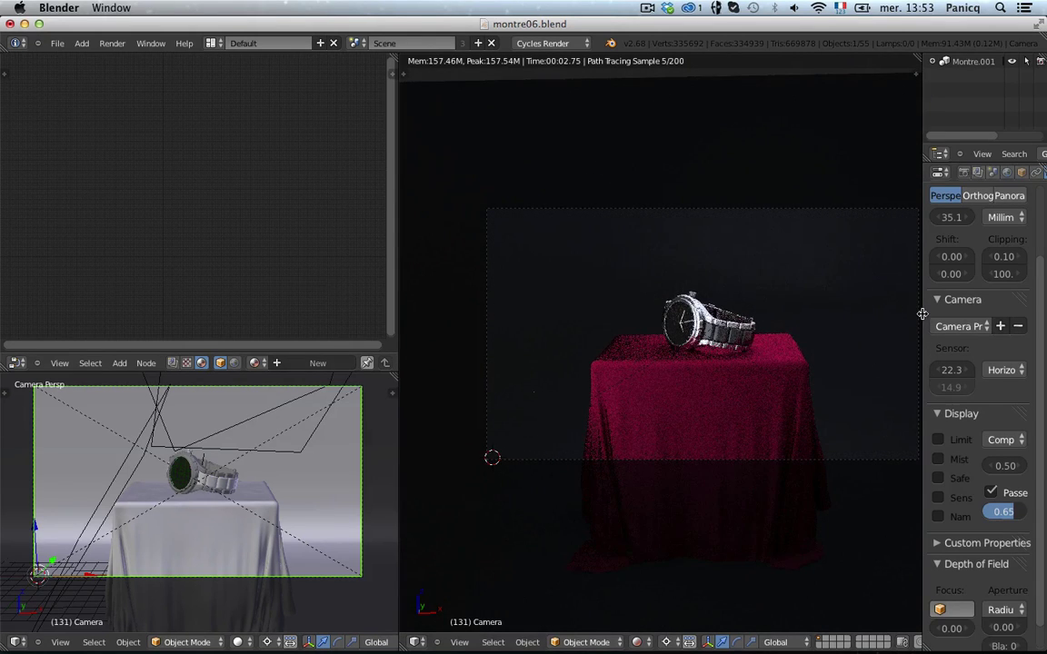
drag(922, 314, 797, 314)
click(840, 171)
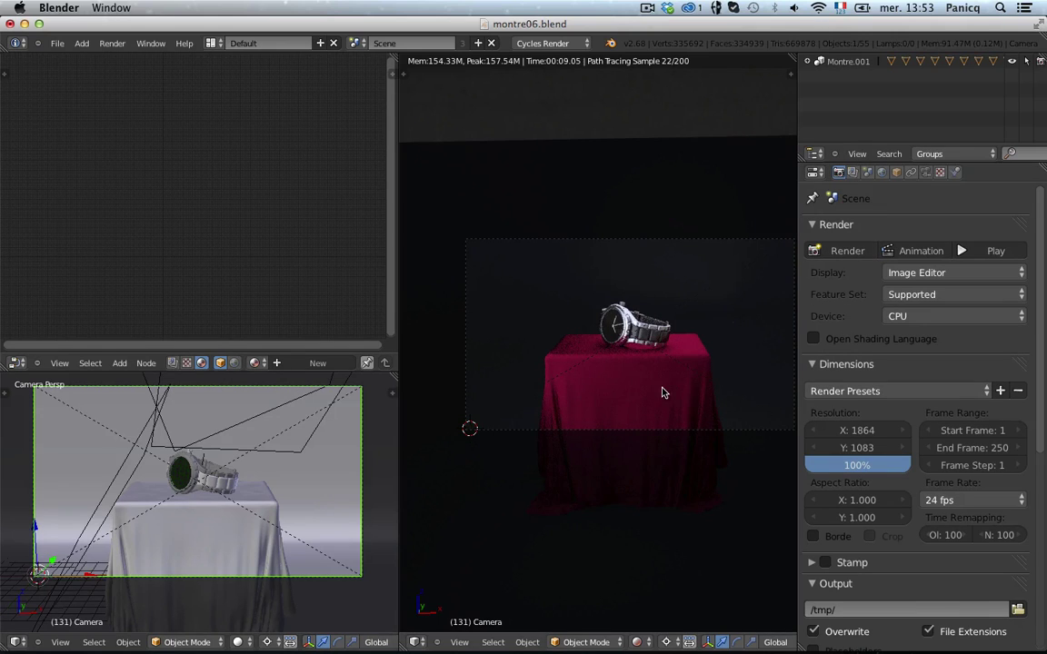
- Rotate the Empty at the watch by a fraction of a degree in the camera view
scroll(277, 477, up, 6)
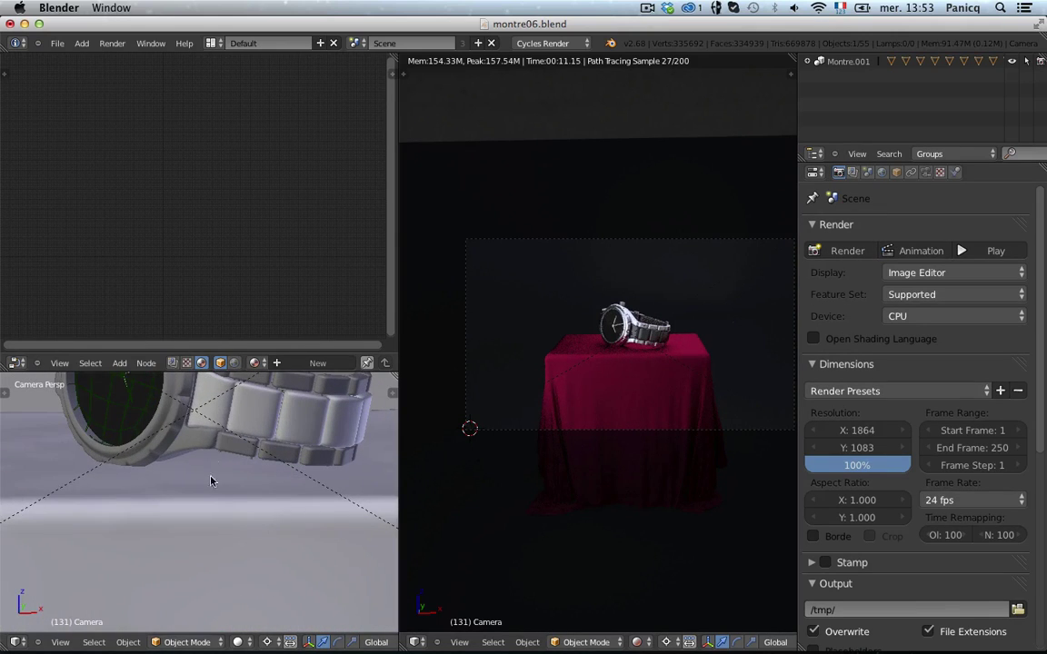
middle_drag(210, 481, 320, 476)
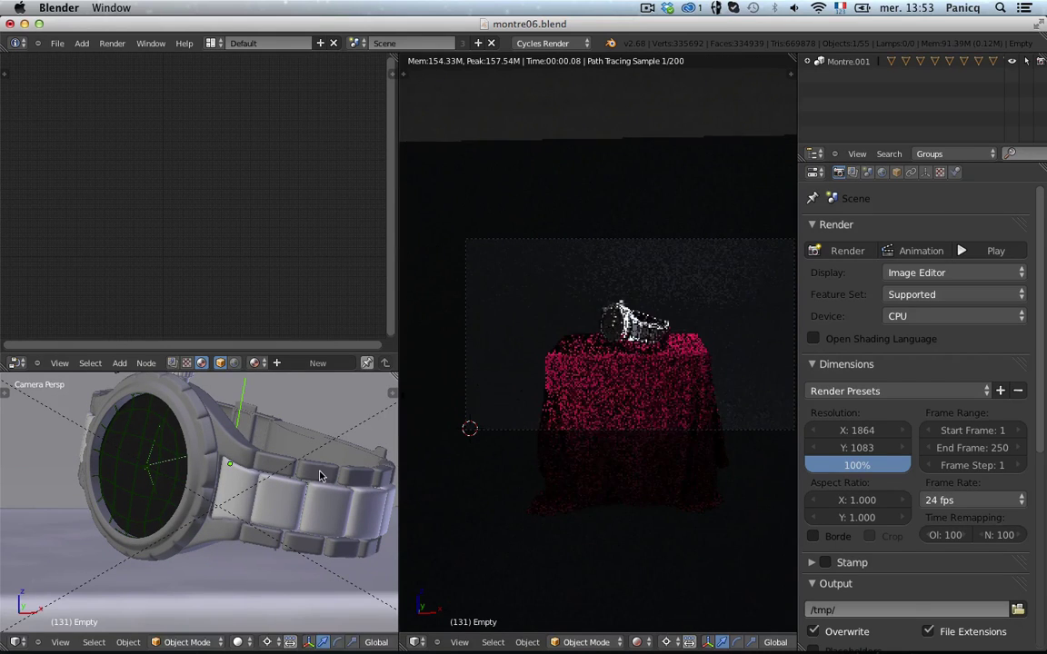
scroll(617, 382, up, 1)
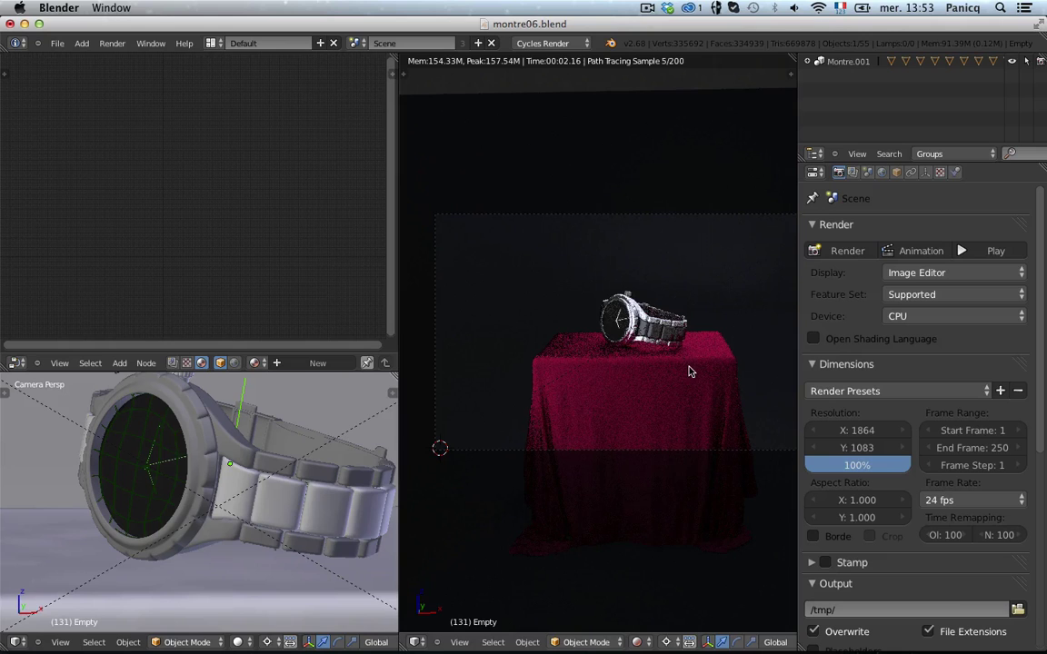
key(r)
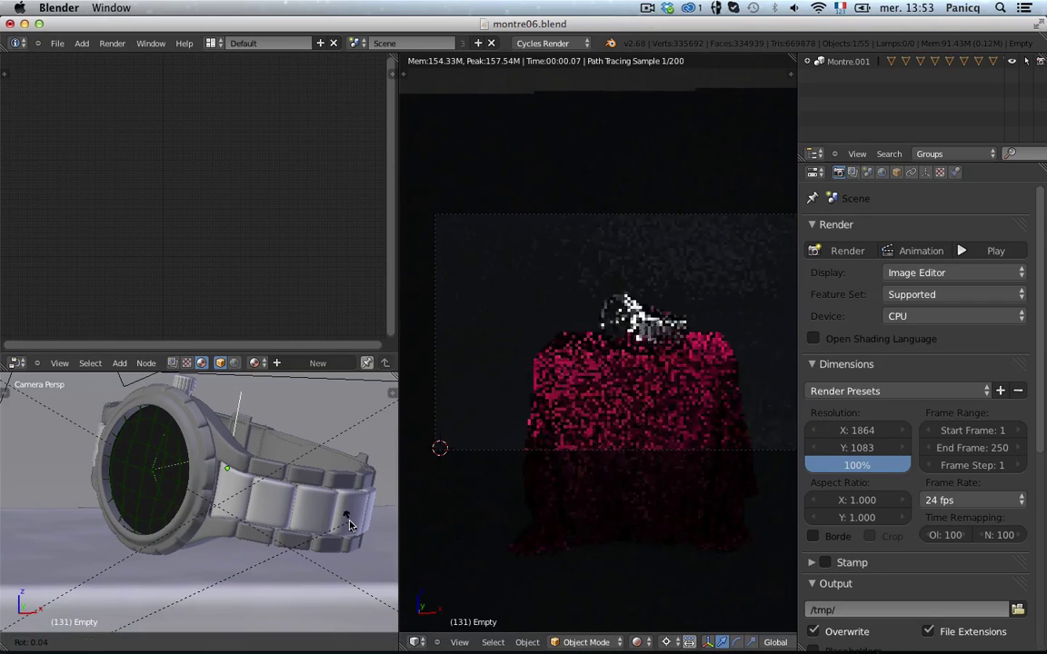
click(349, 525)
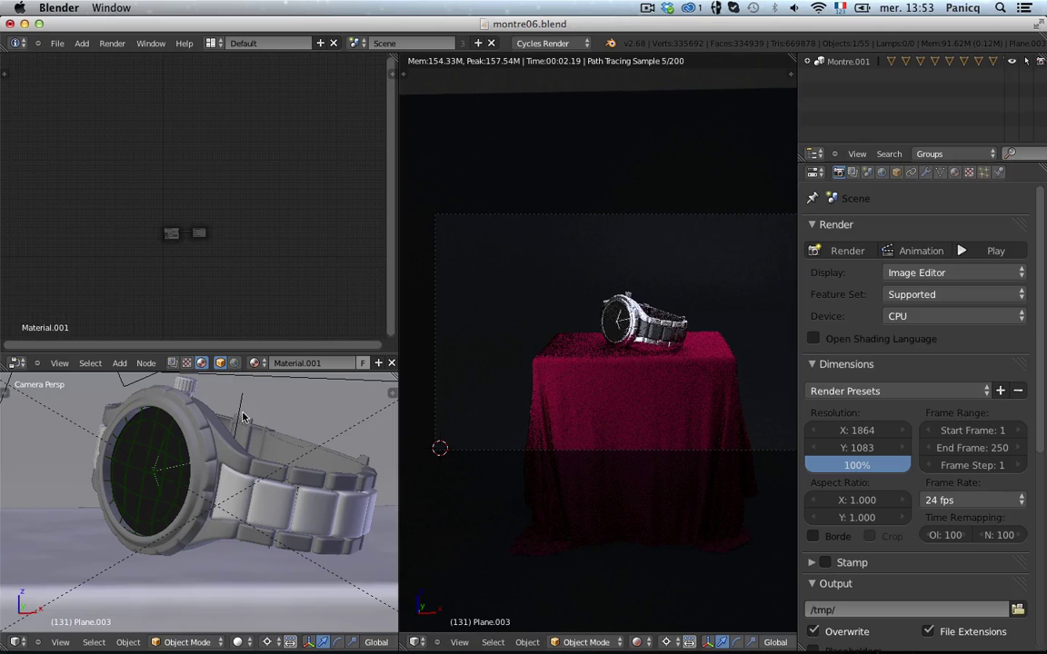
key(r)
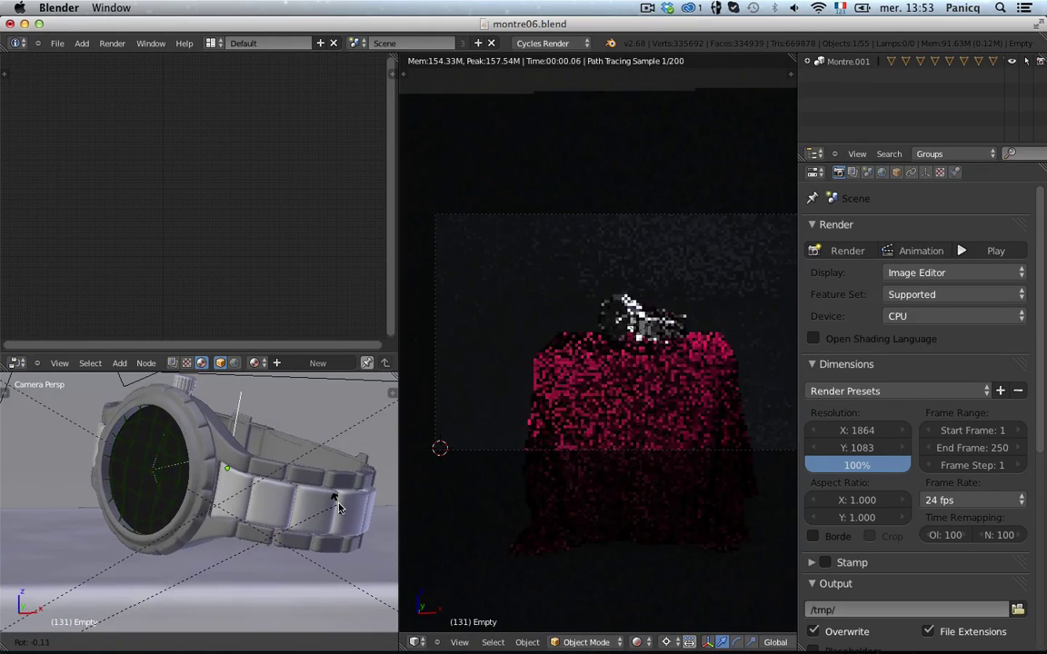
click(304, 452)
- Set the pivot point to Bounding Box Center and rotate the watch's Empty slightly again
click(266, 642)
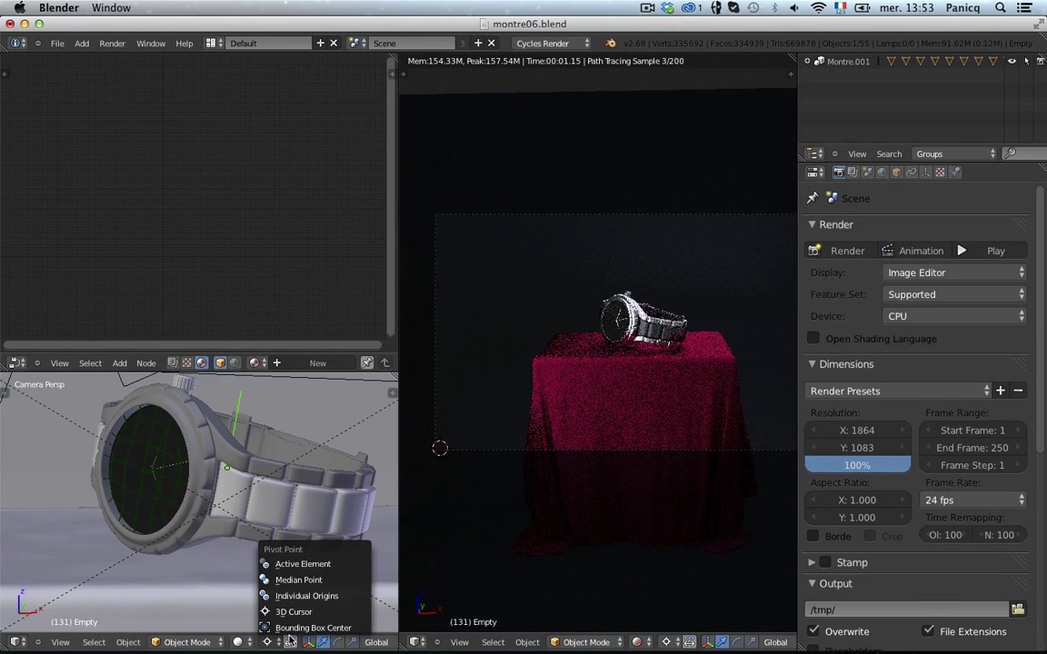
click(263, 572)
key(r)
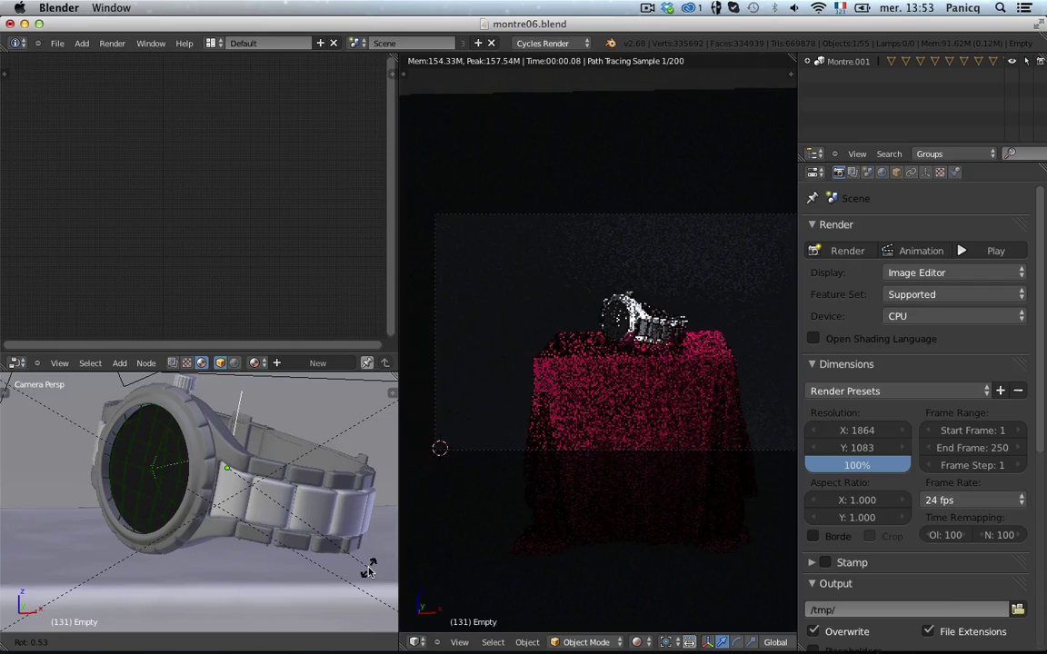
click(257, 434)
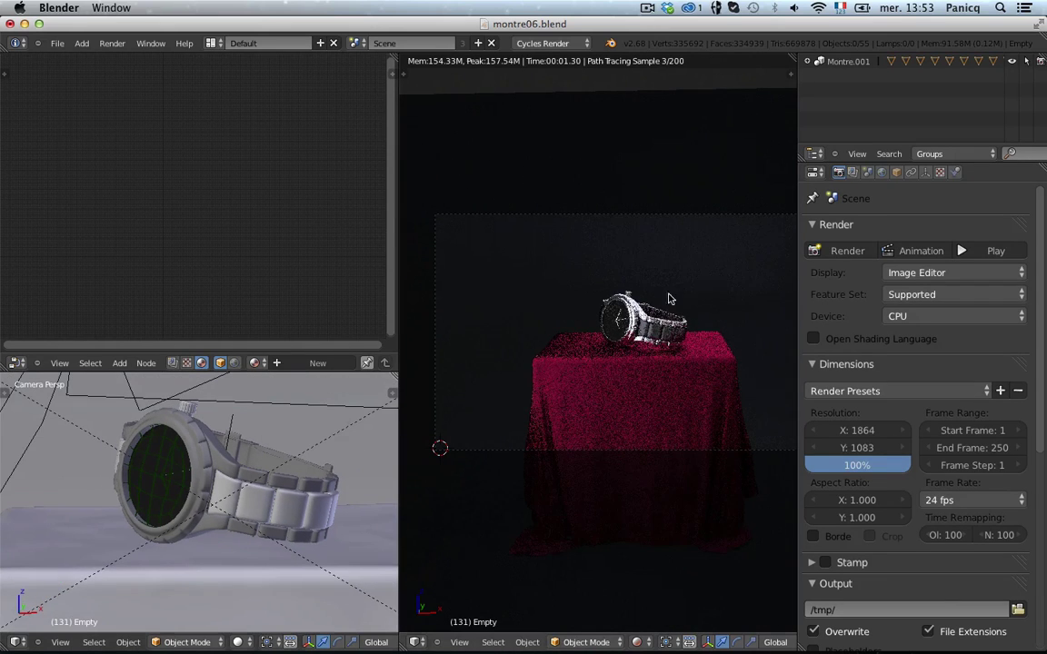
scroll(709, 296, down, 1)
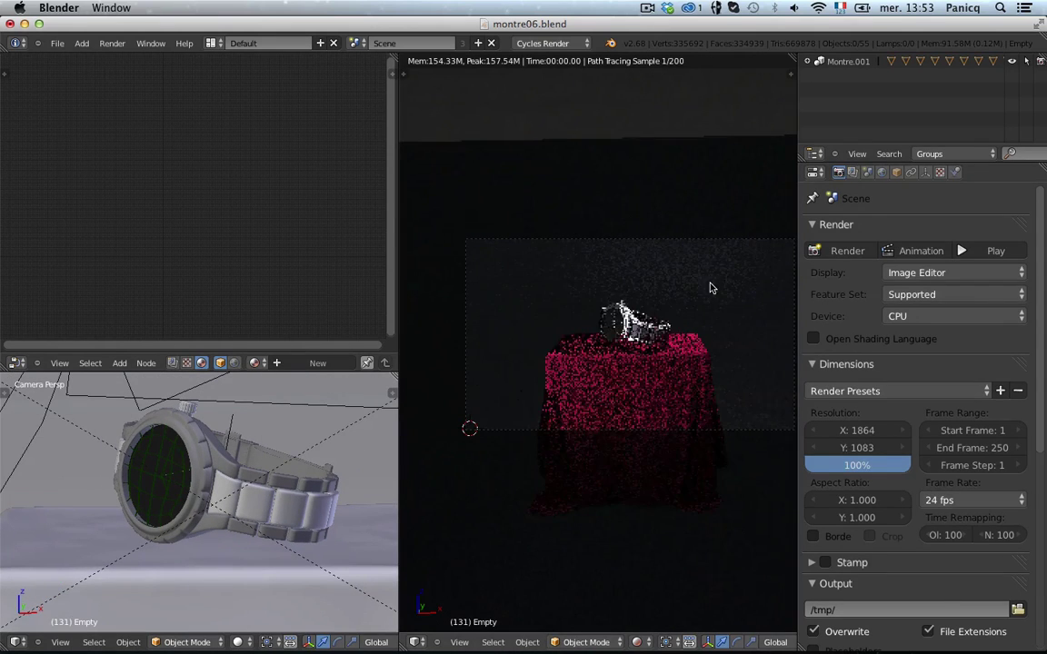
- Render the current frame and examine the watch and cloth in the maximized render result
click(844, 253)
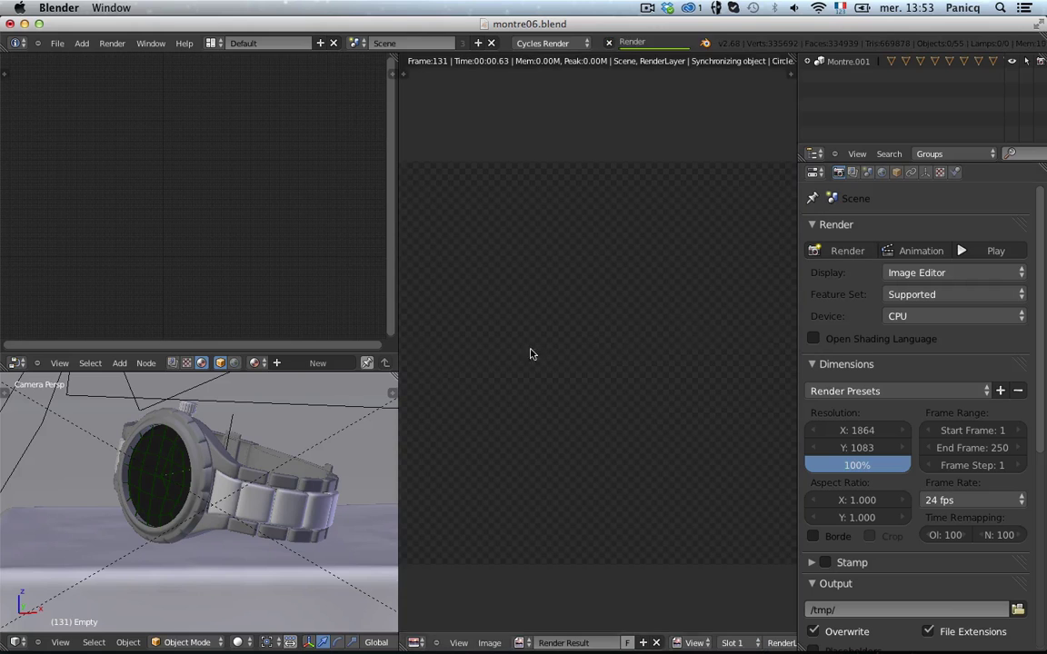
key(ctrl+Up)
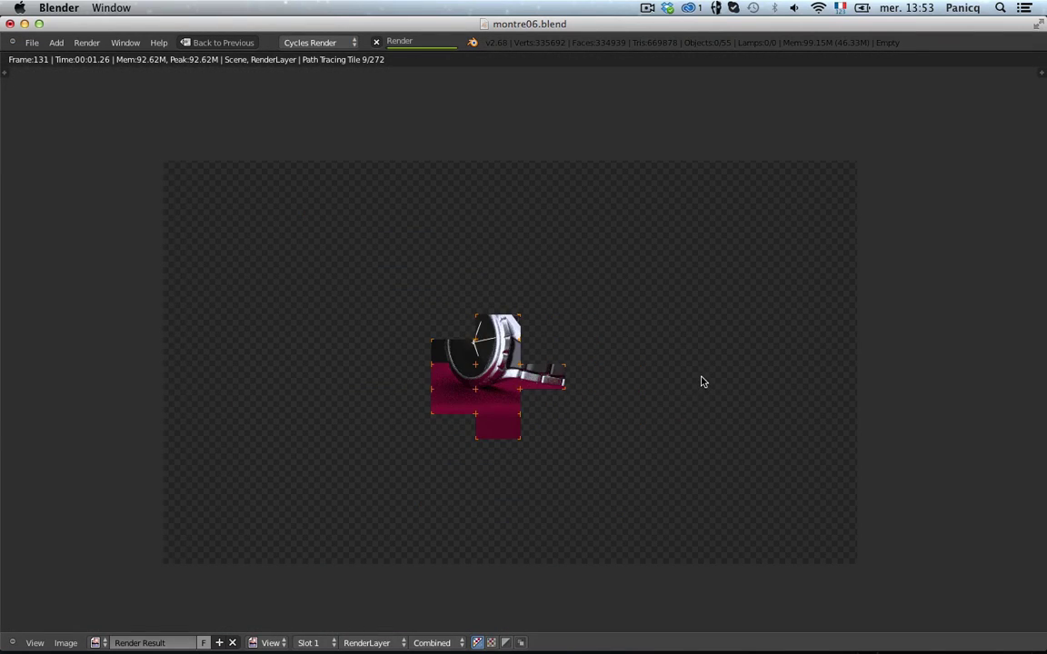
scroll(702, 381, up, 3)
scroll(702, 380, down, 3)
scroll(598, 500, up, 3)
key(ctrl+Up)
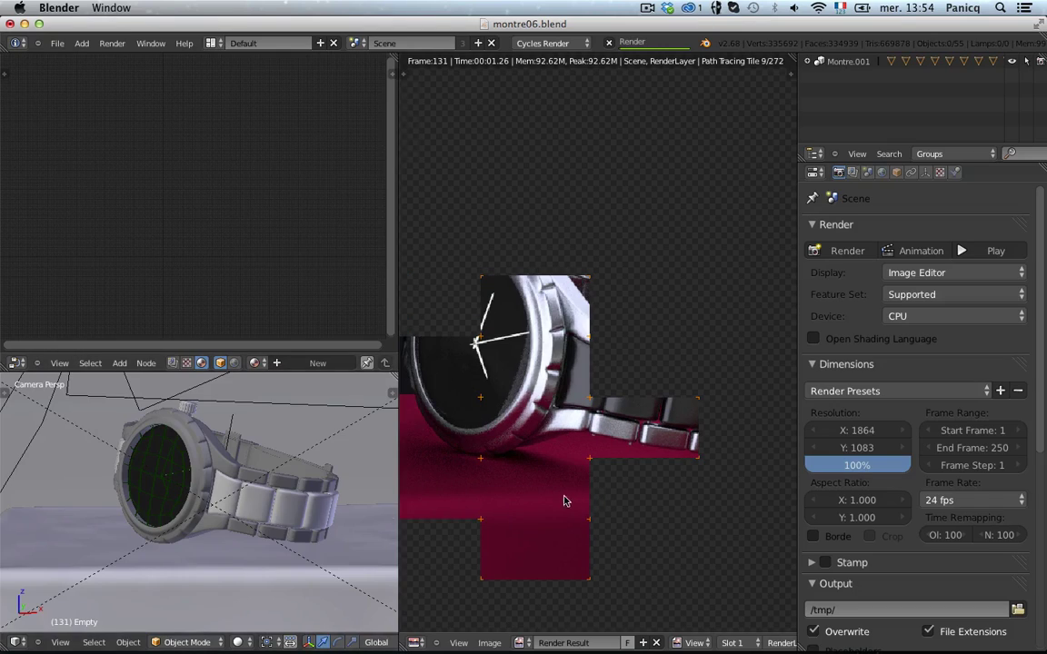
- Select the table's cloth plane and replace the render result display with a 3D View
right_click(196, 512)
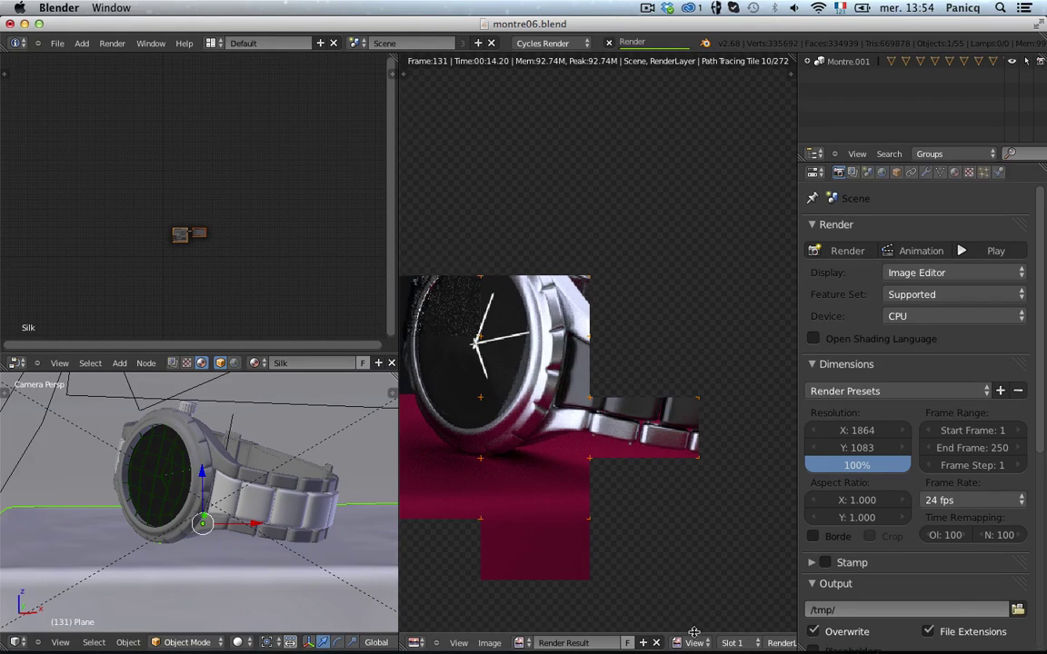
scroll(692, 641, down, 4)
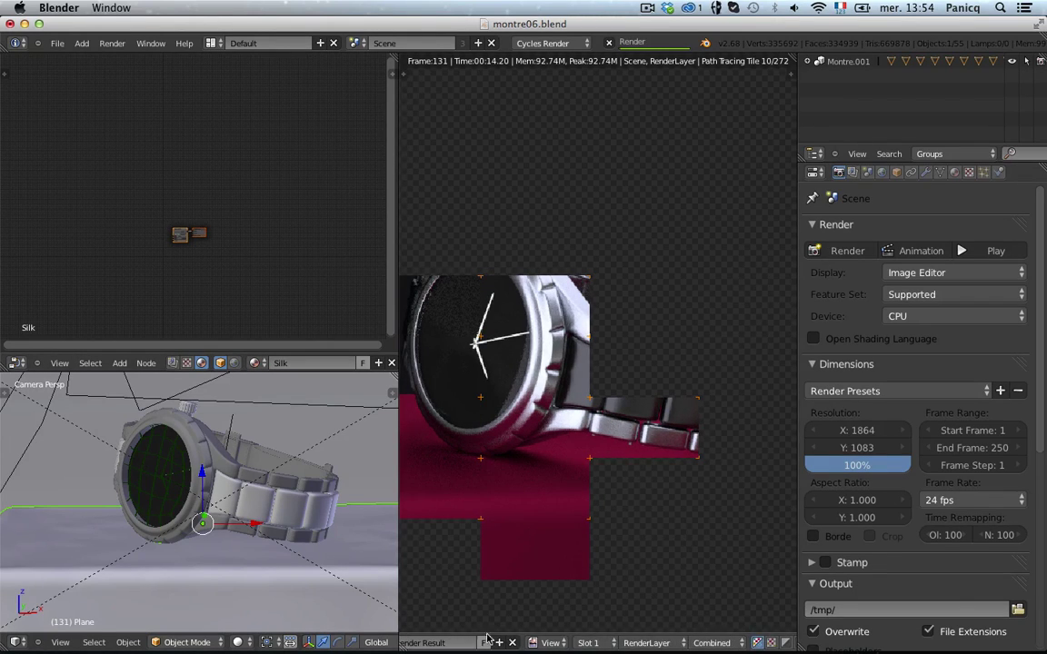
scroll(495, 570, down, 4)
key(ctrl+Up)
key(ctrl+Up)
key(space)
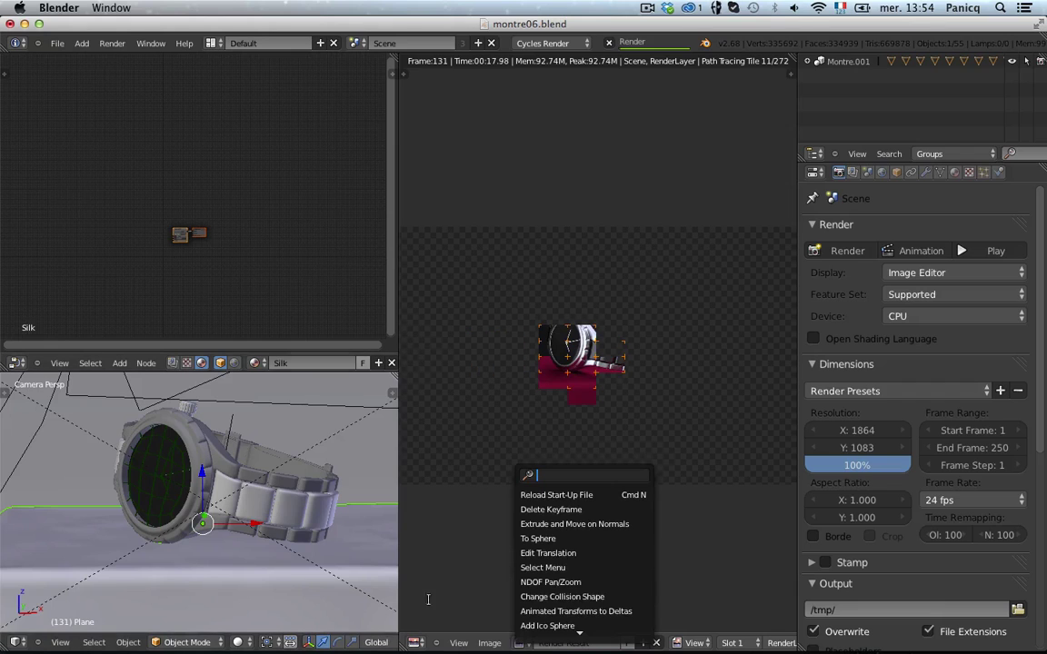
click(417, 641)
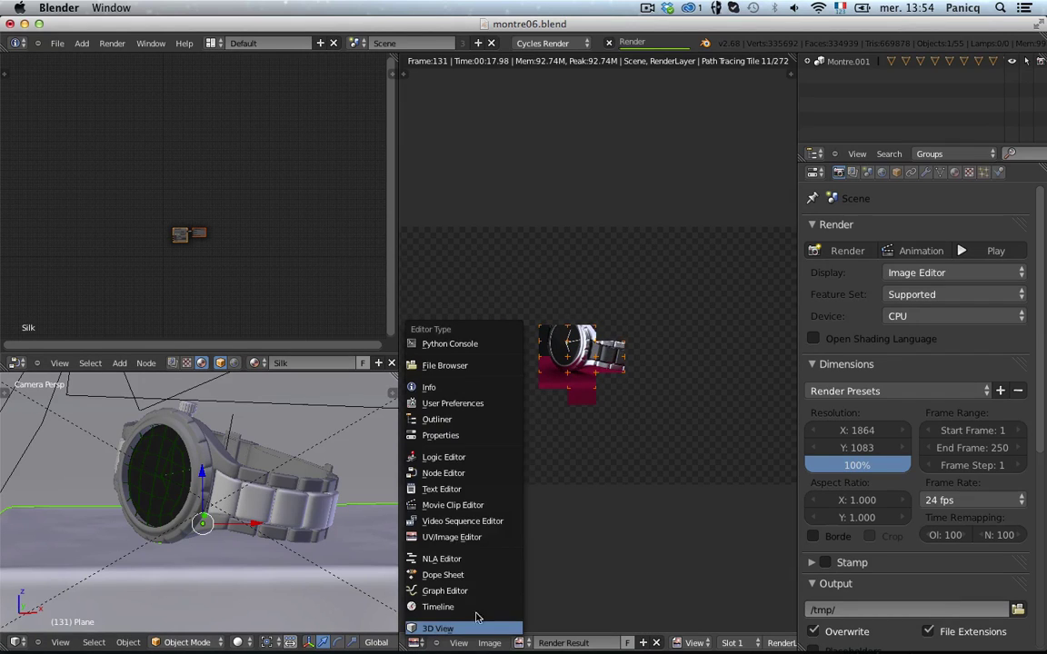
key(Return)
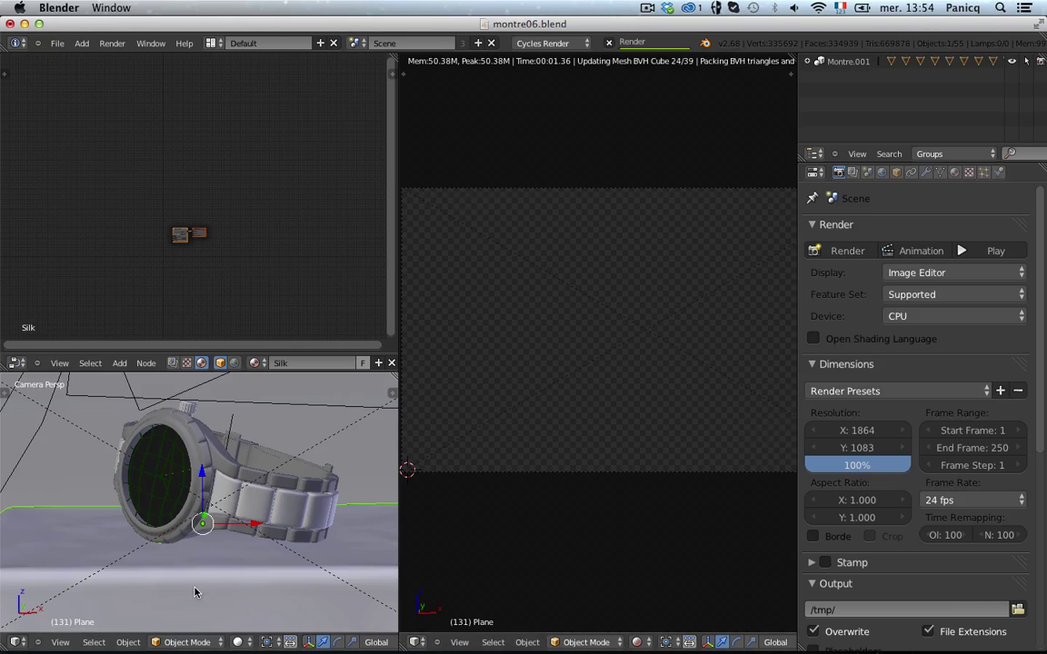
- Set the Silk material's Glossy BSDF color to an orange-red of R 0.245, G 0.010, B 0.000
click(954, 172)
click(895, 435)
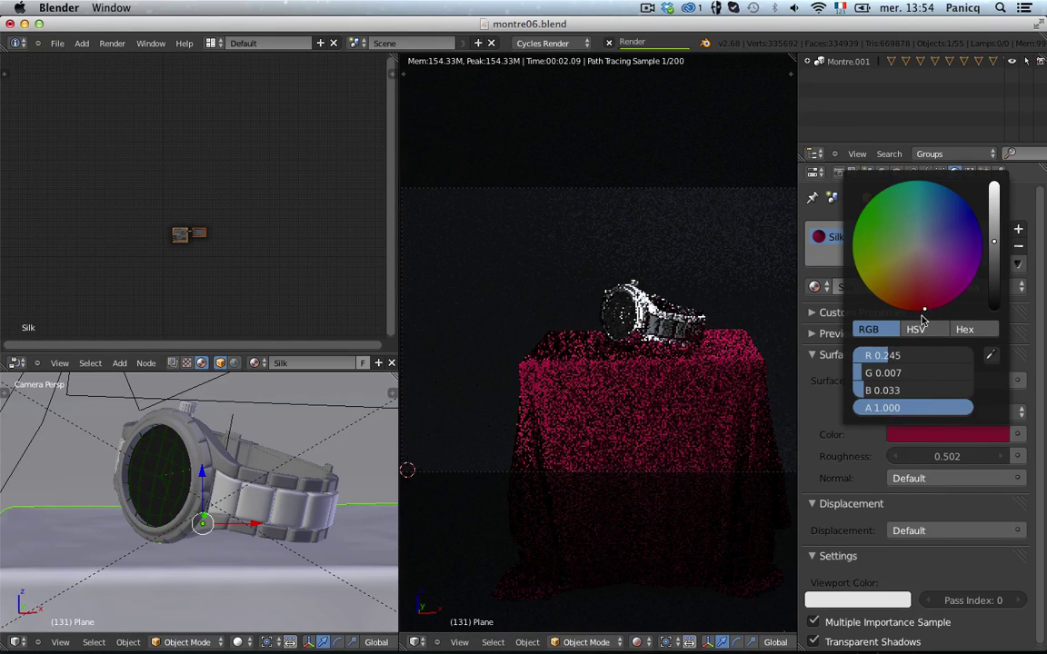
drag(921, 317, 913, 322)
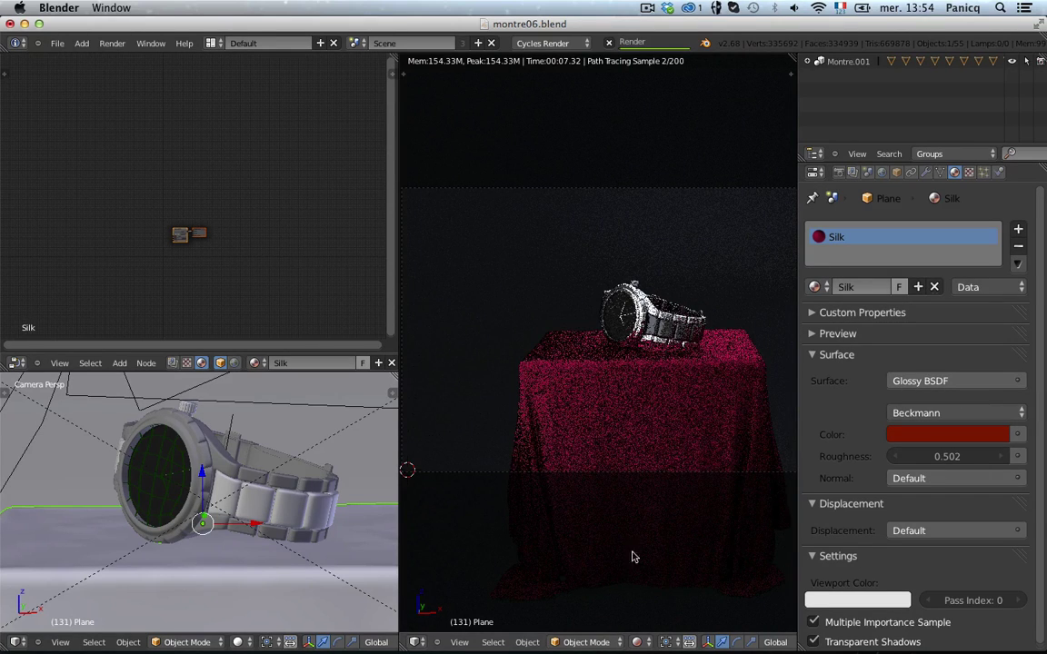
- Refresh the camera preview by switching its viewport shading to Solid and back to Rendered
scroll(591, 361, down, 2)
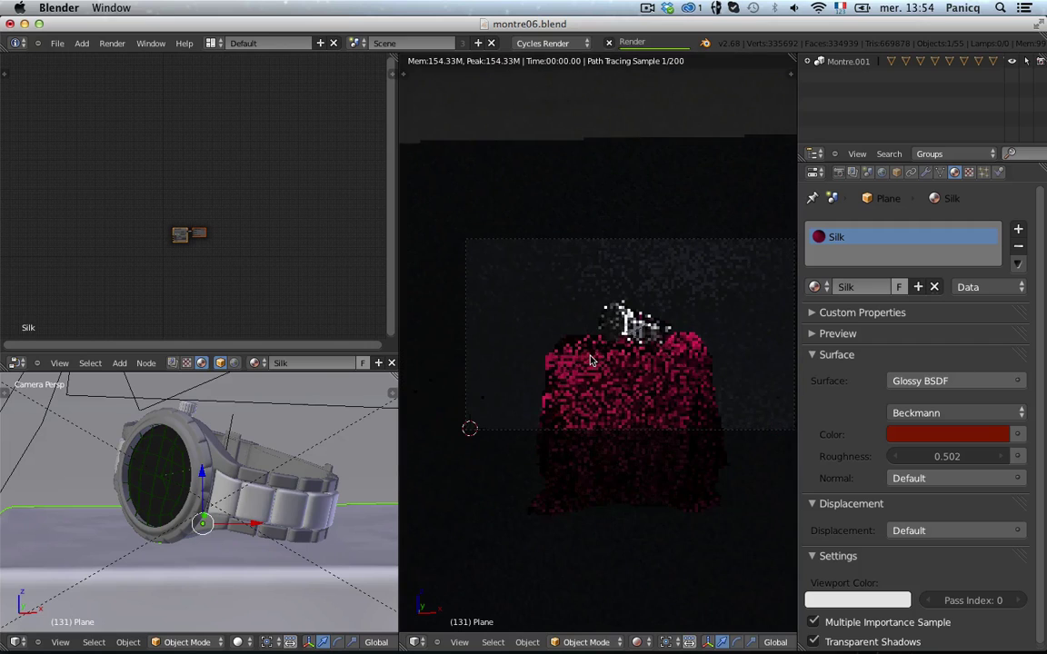
right_click(617, 367)
right_click(339, 572)
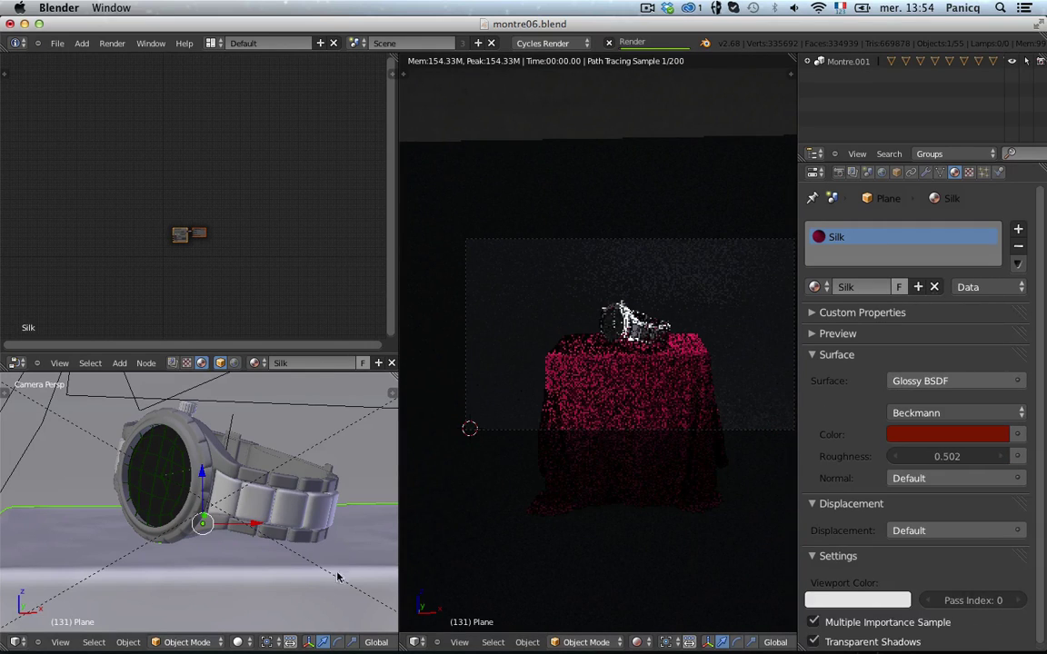
scroll(727, 427, up, 2)
click(637, 642)
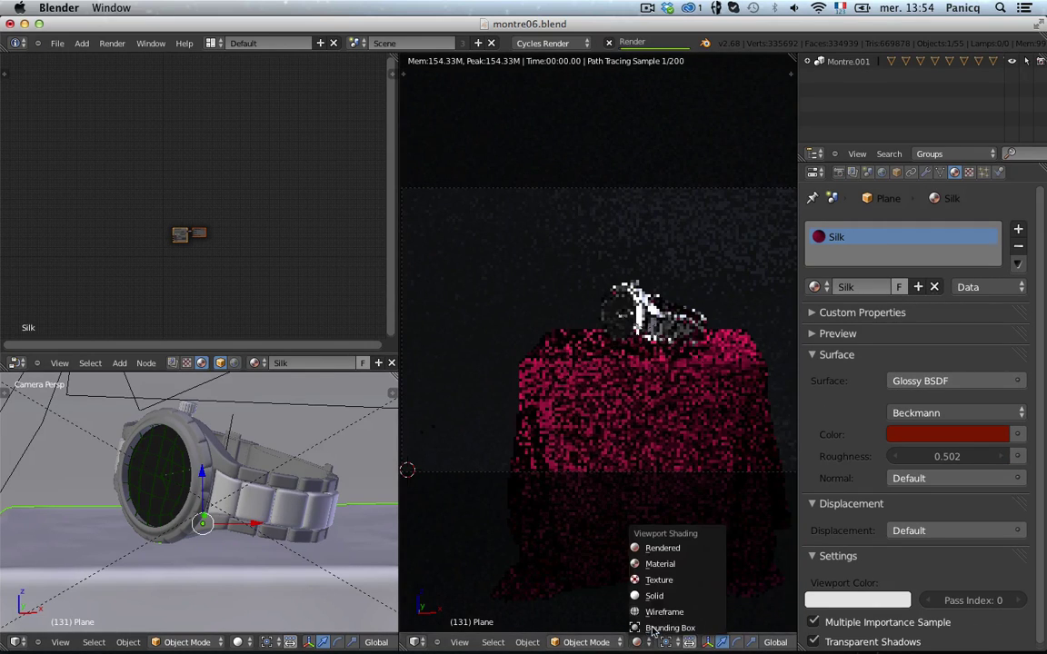
click(654, 595)
click(637, 643)
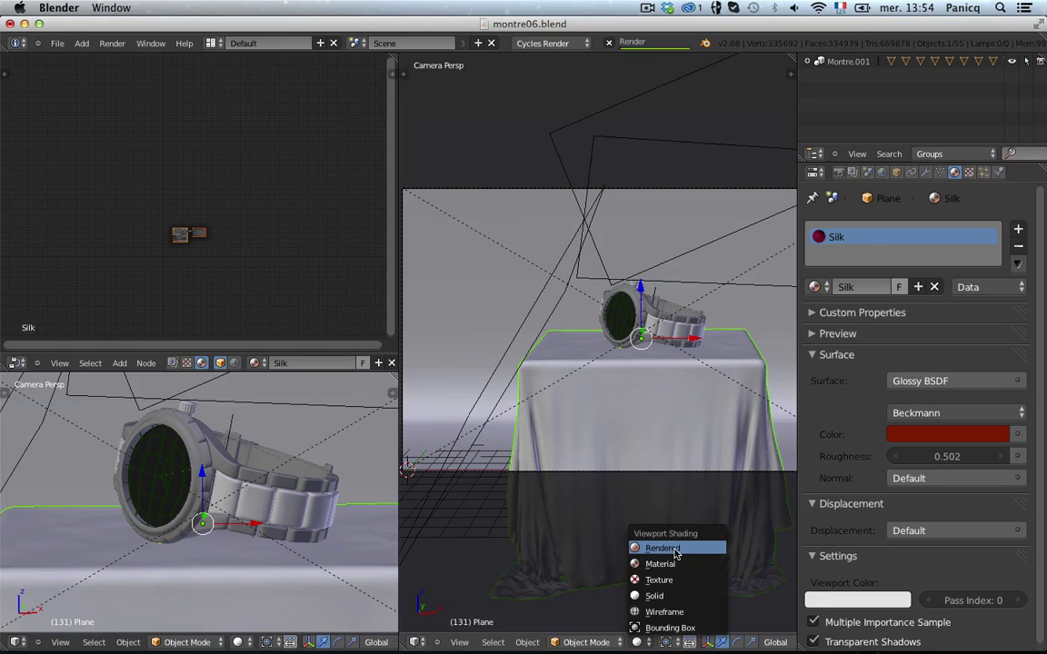
key(Return)
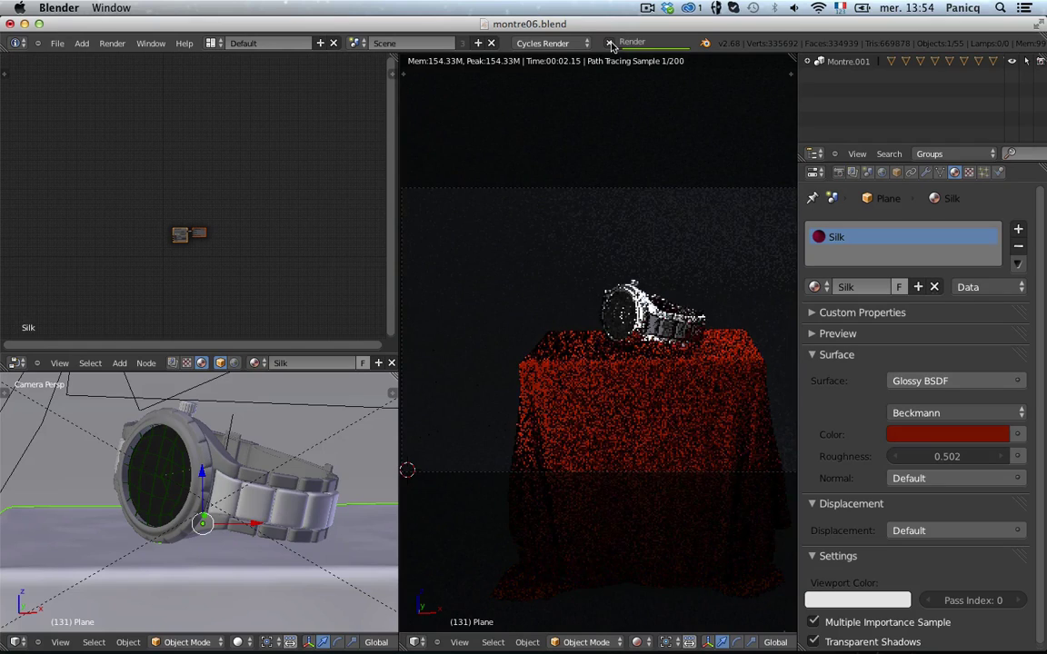
- Shift the Silk material's color from orange-red to a deep crimson red
scroll(677, 542, up, 1)
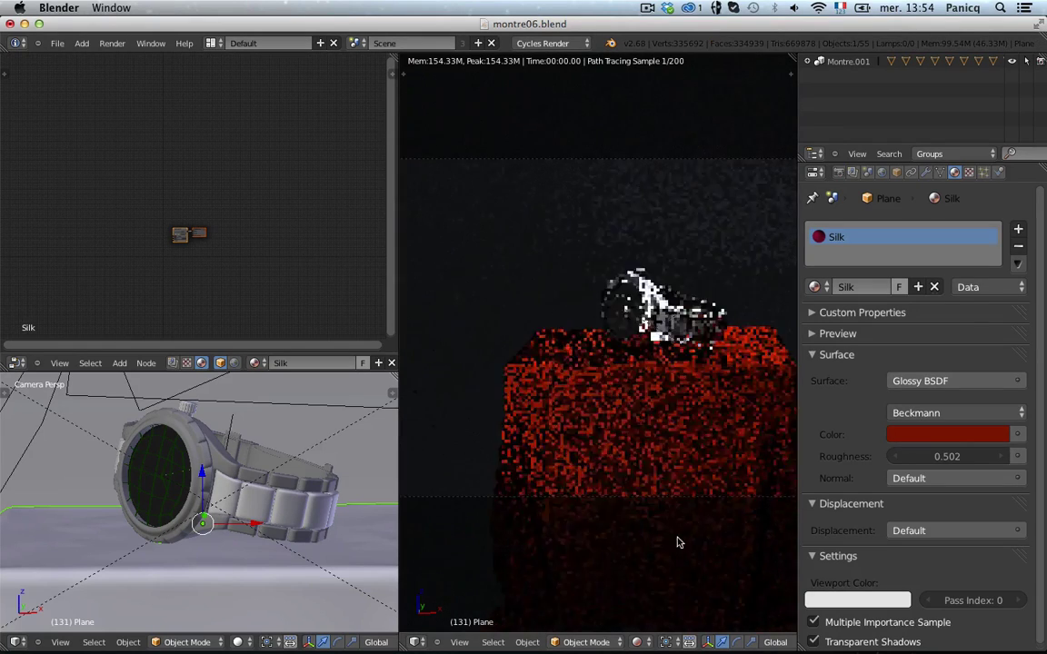
click(936, 435)
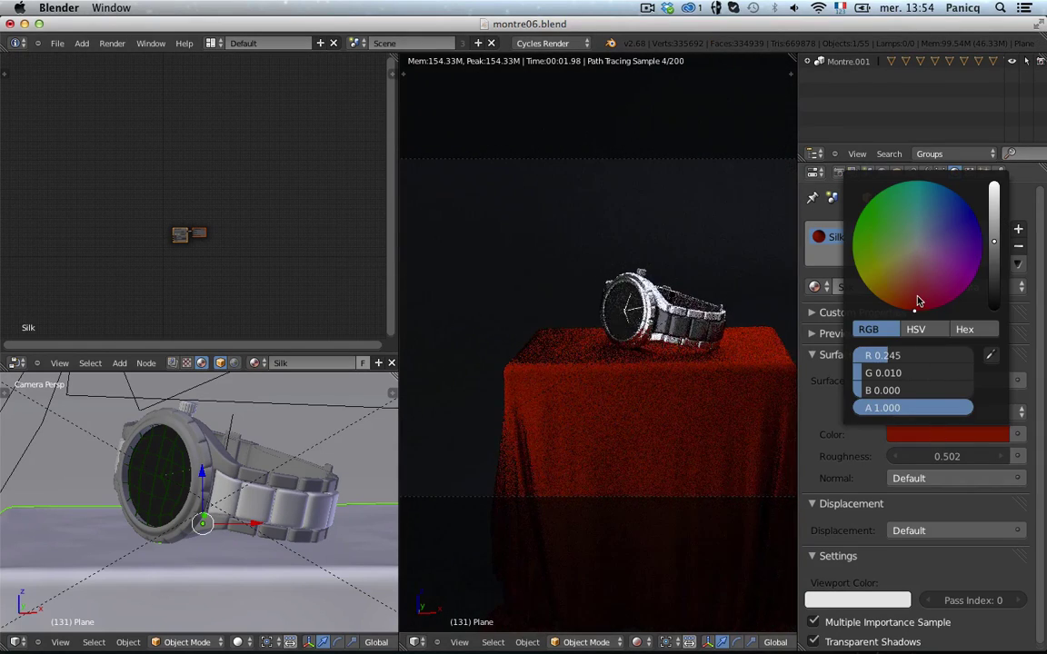
drag(918, 301, 919, 307)
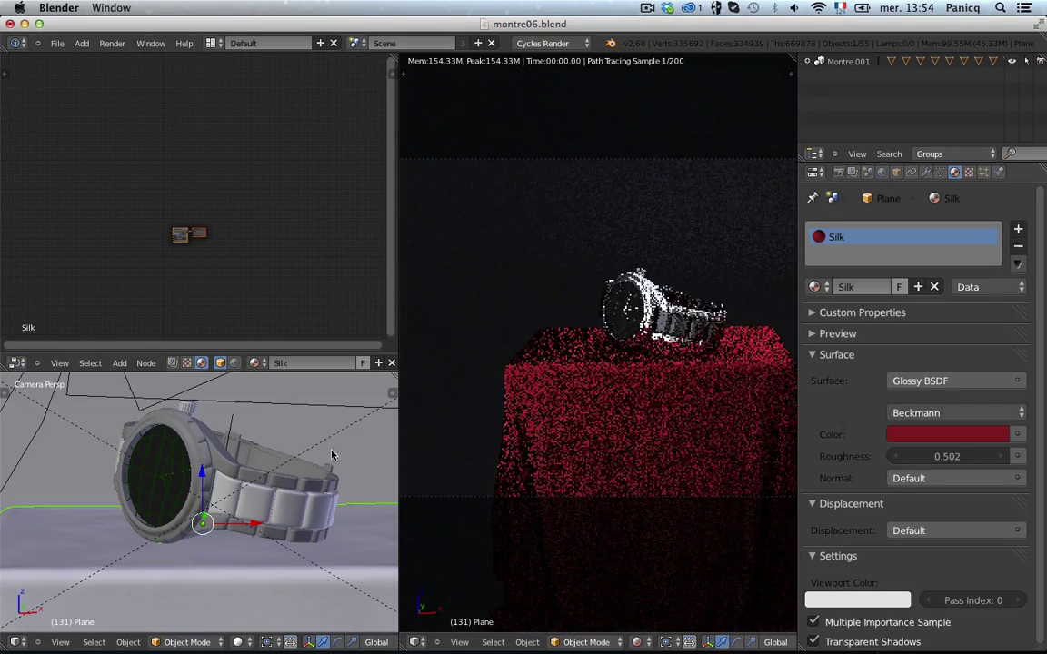
scroll(614, 355, up, 2)
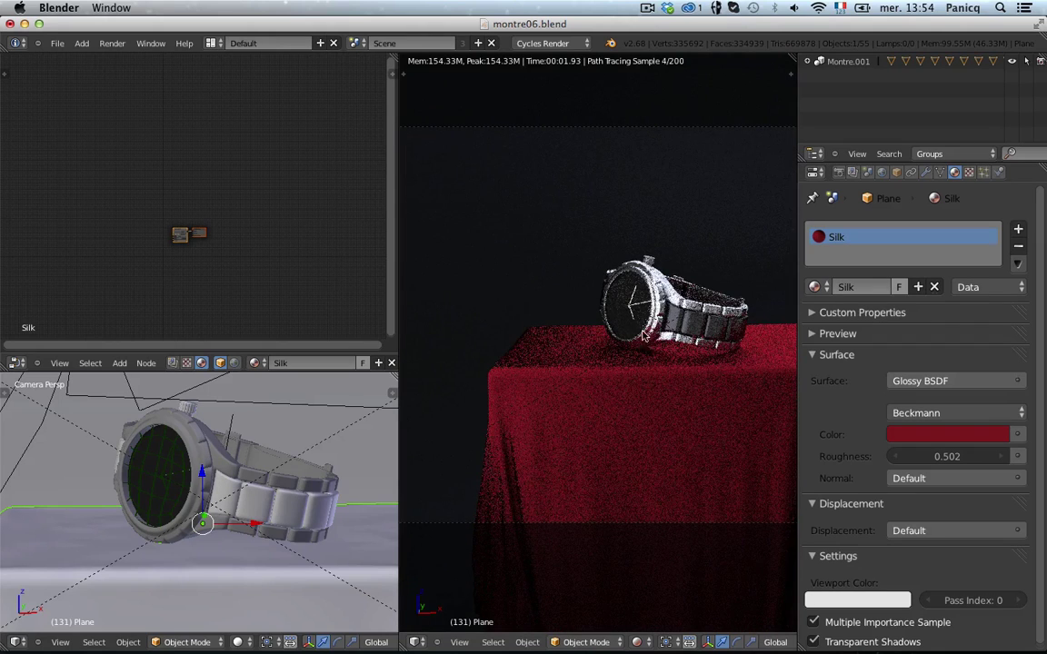
- Move the emissive plane Plane.000 up by about 0.14 in the camera view and shift it slightly along positive X
scroll(643, 336, down, 3)
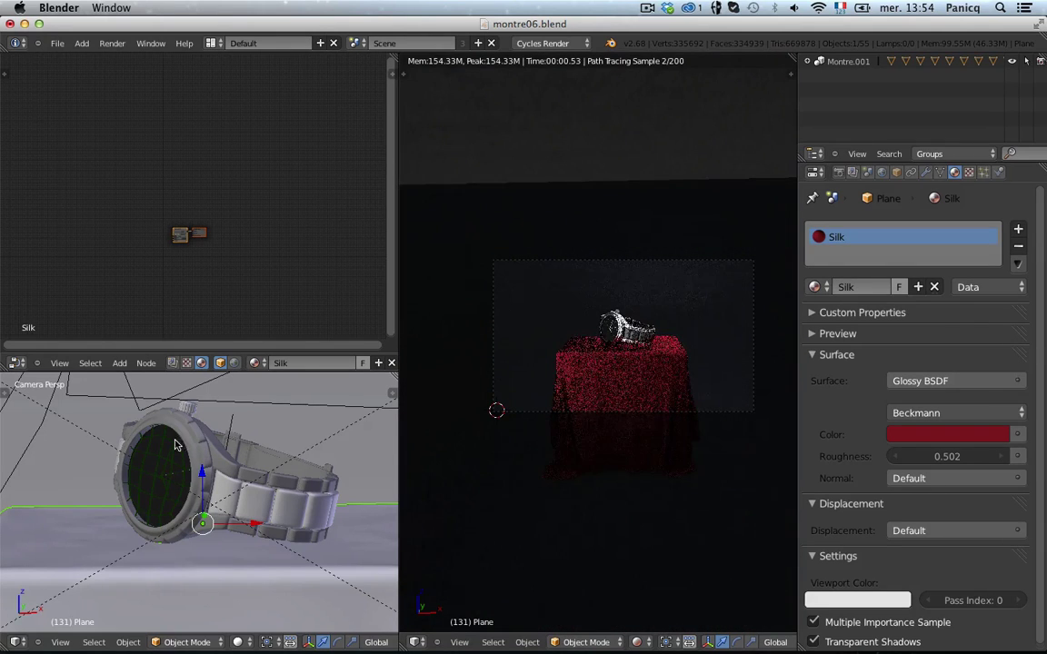
scroll(198, 444, down, 3)
right_click(84, 472)
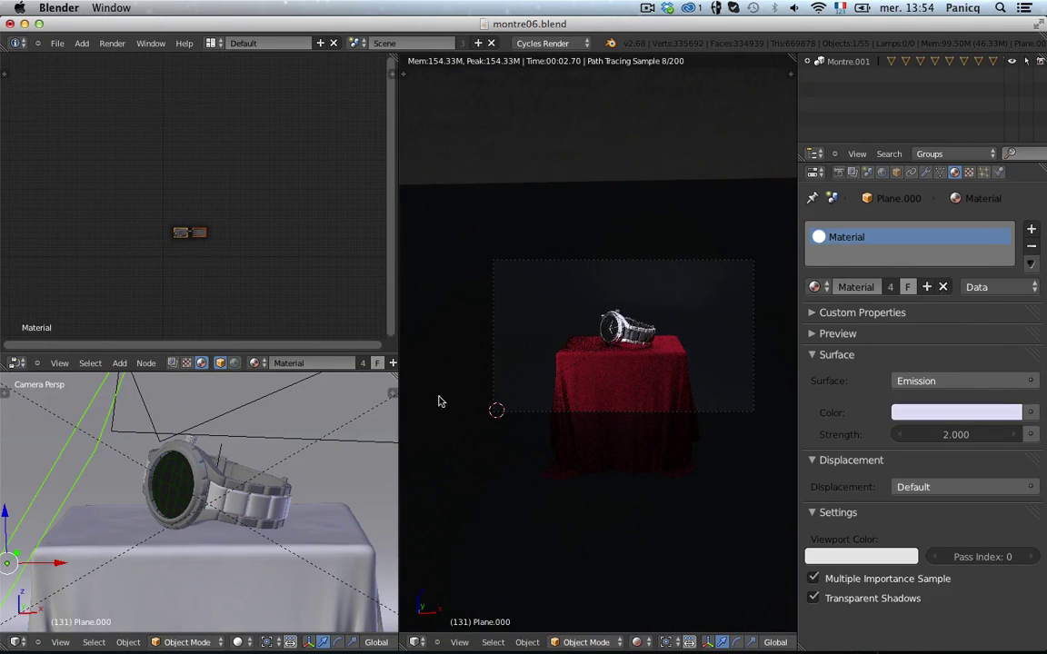
scroll(631, 304, up, 4)
key(g)
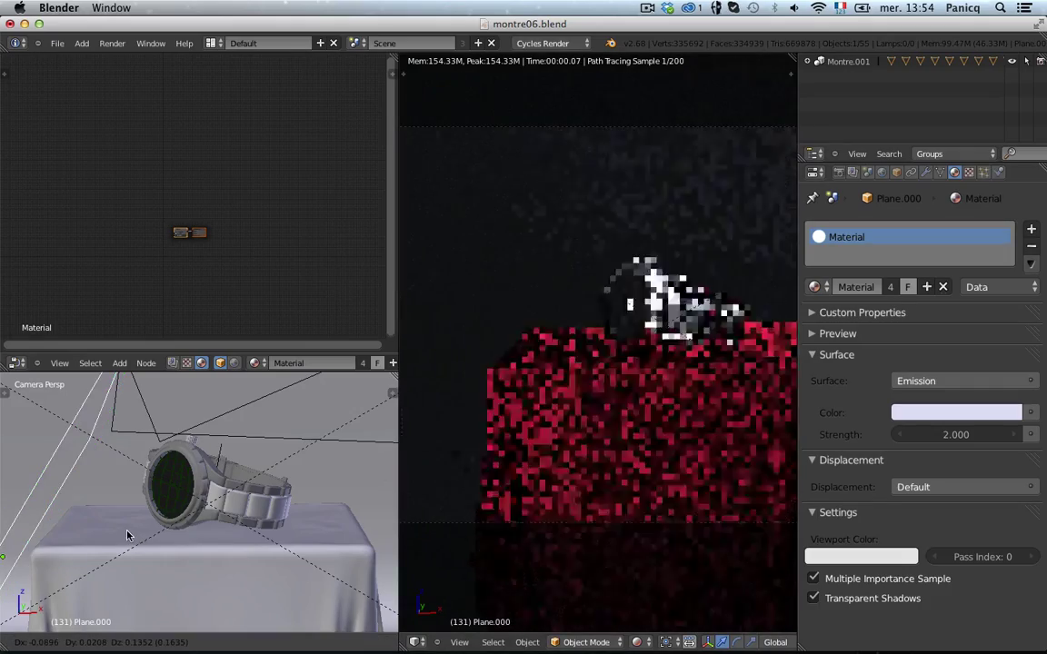
click(127, 536)
scroll(715, 317, up, 2)
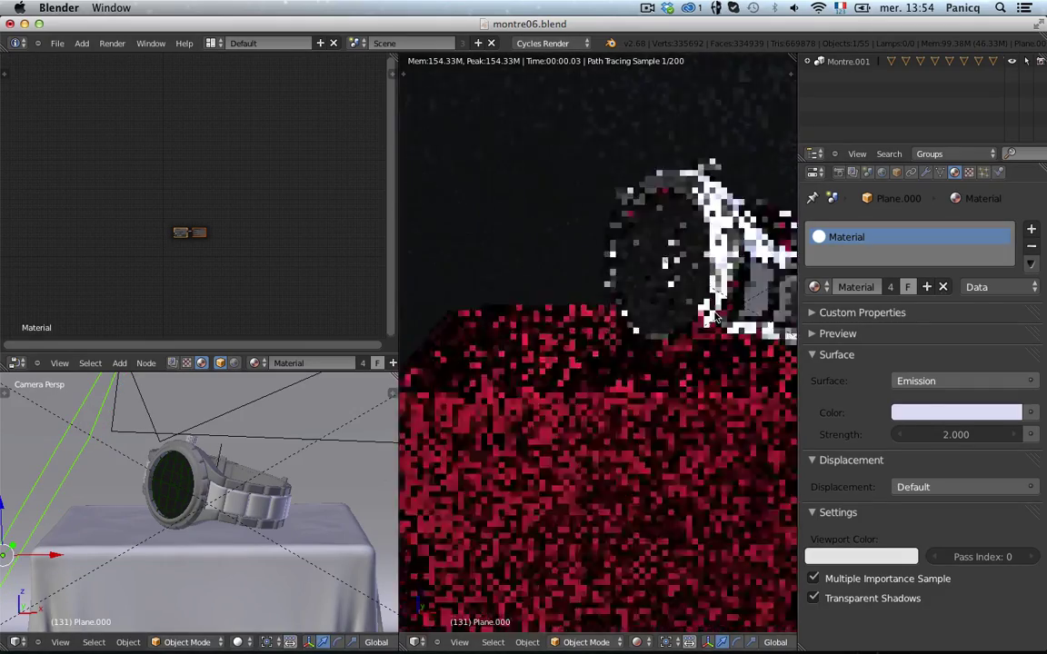
scroll(690, 355, up, 4)
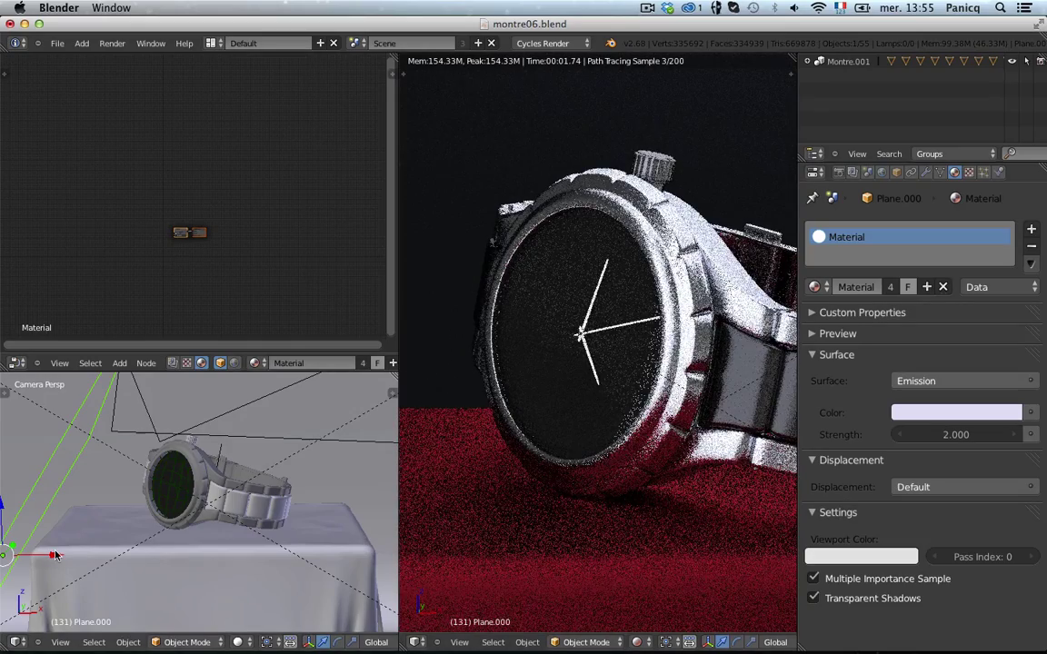
drag(52, 550, 69, 557)
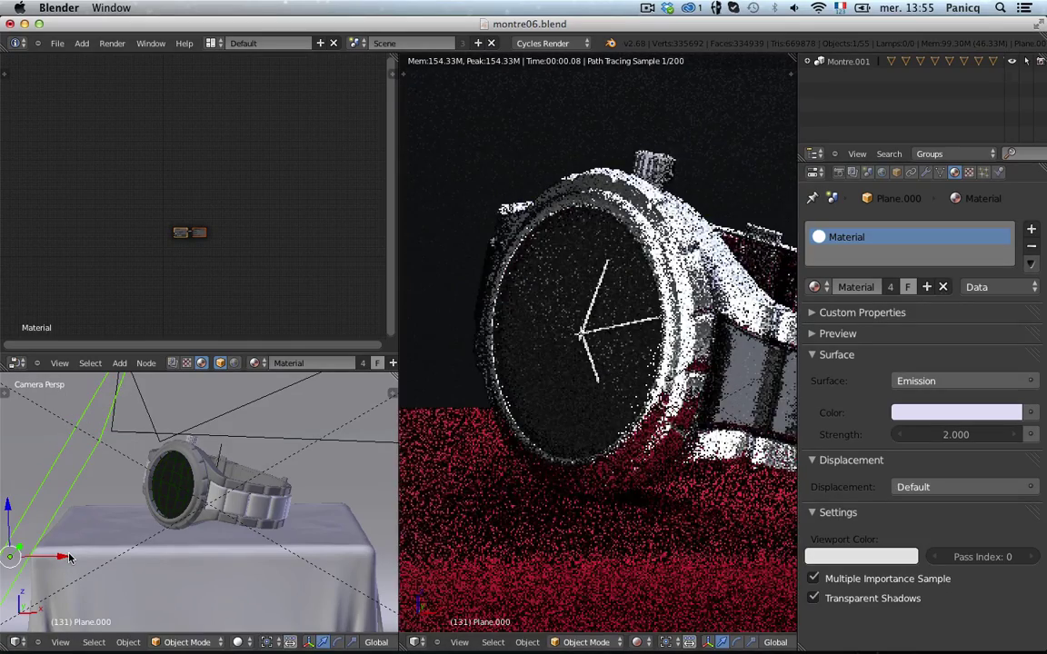
- In the top view, move the emissive plane Plane.002 above the table slightly toward negative X
key(KP_7)
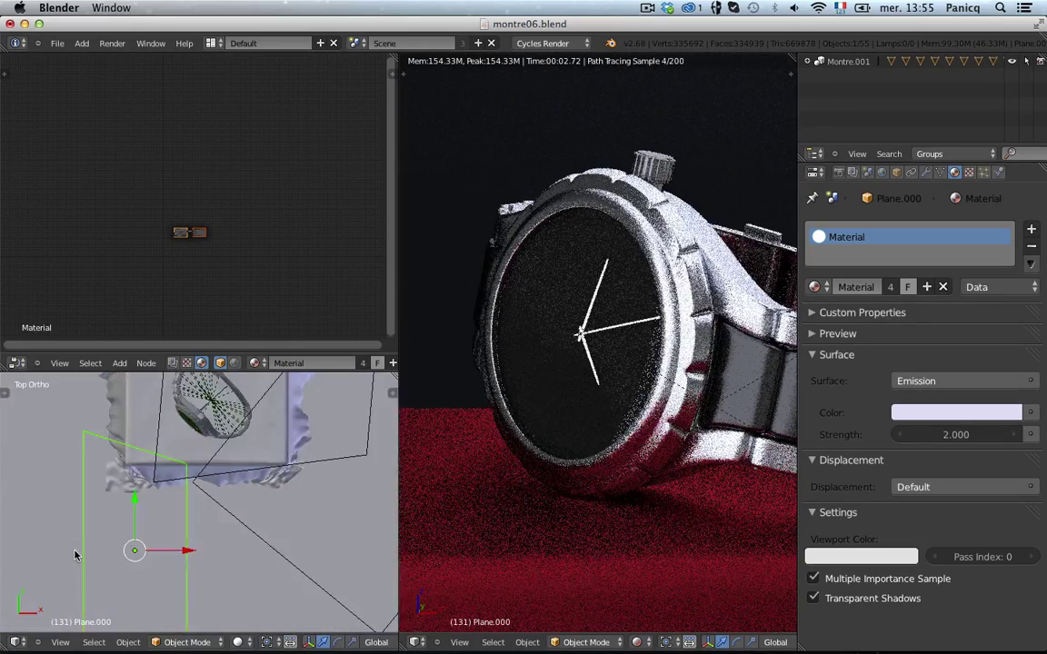
scroll(70, 552, down, 2)
right_click(275, 479)
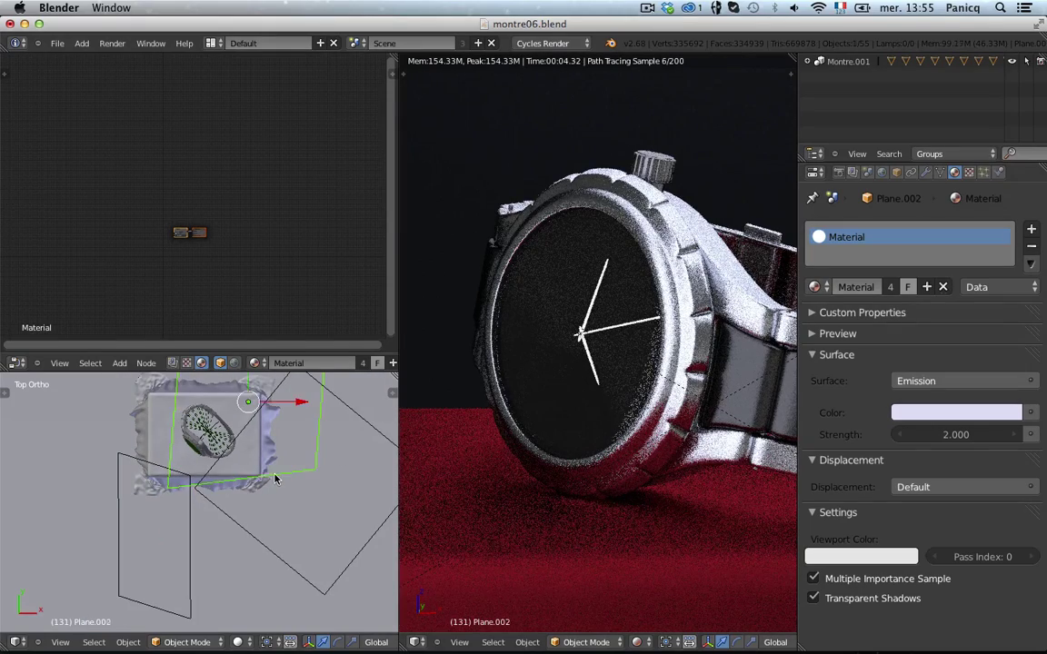
key(g)
click(260, 482)
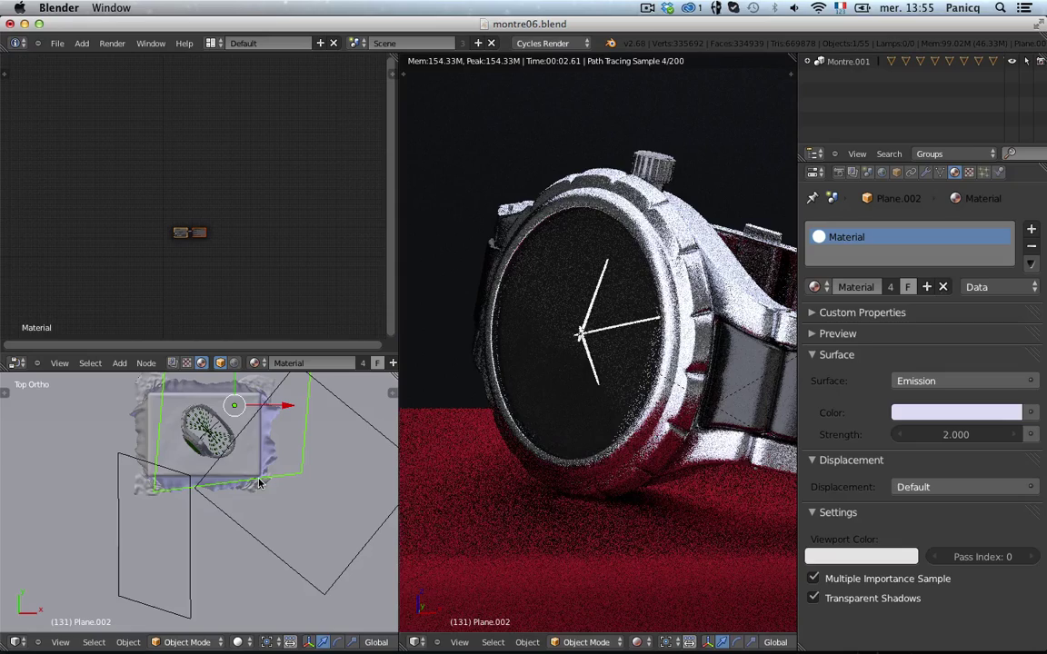
- Move the emissive plane Plane.000 about 0.88 along Y toward the table in the top view
right_click(167, 501)
right_click(167, 502)
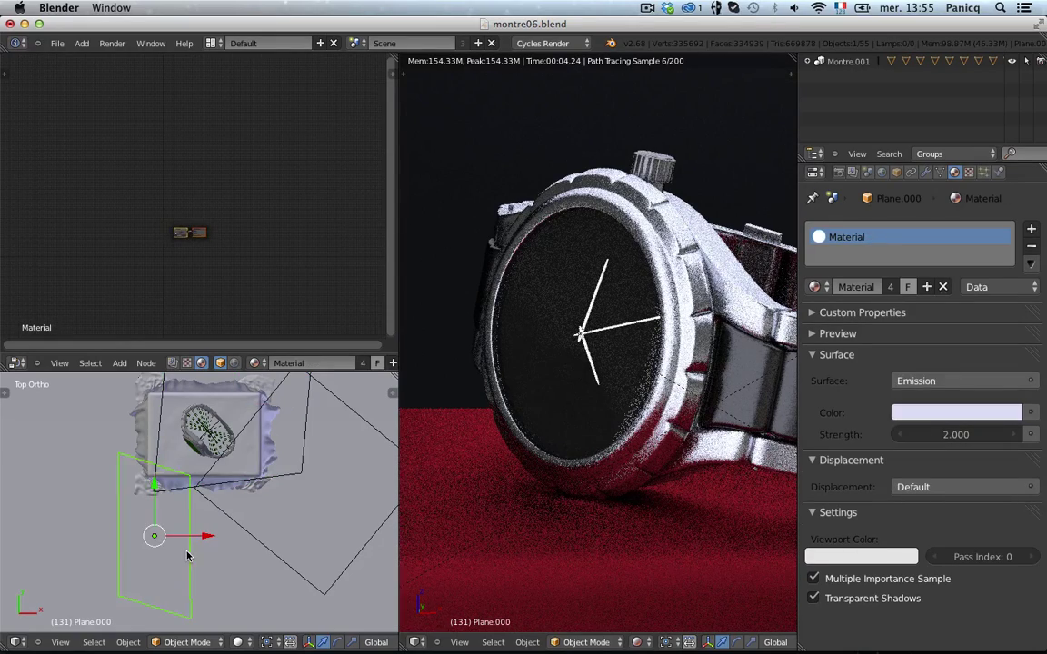
key(g)
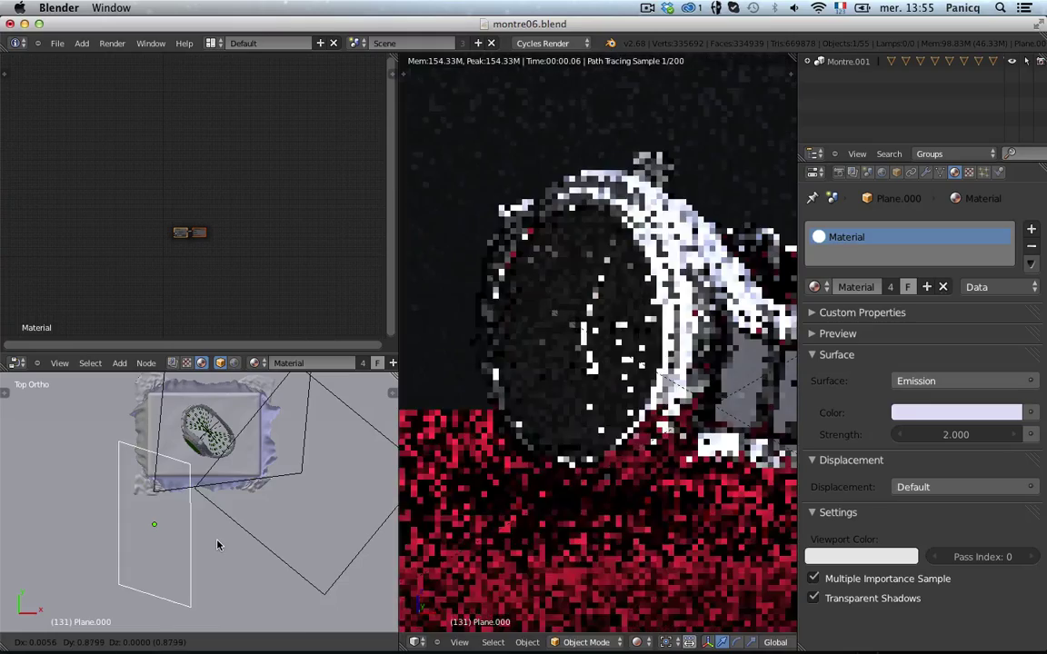
click(217, 542)
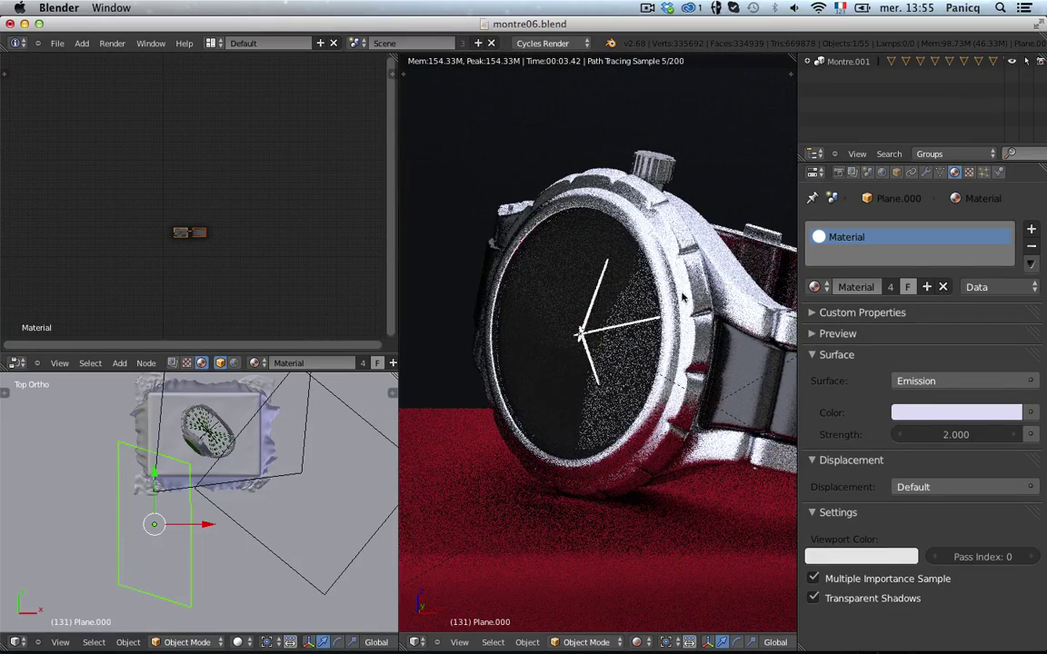
- Move Plane.000 slightly back along negative Y, away from the table
scroll(684, 293, down, 1)
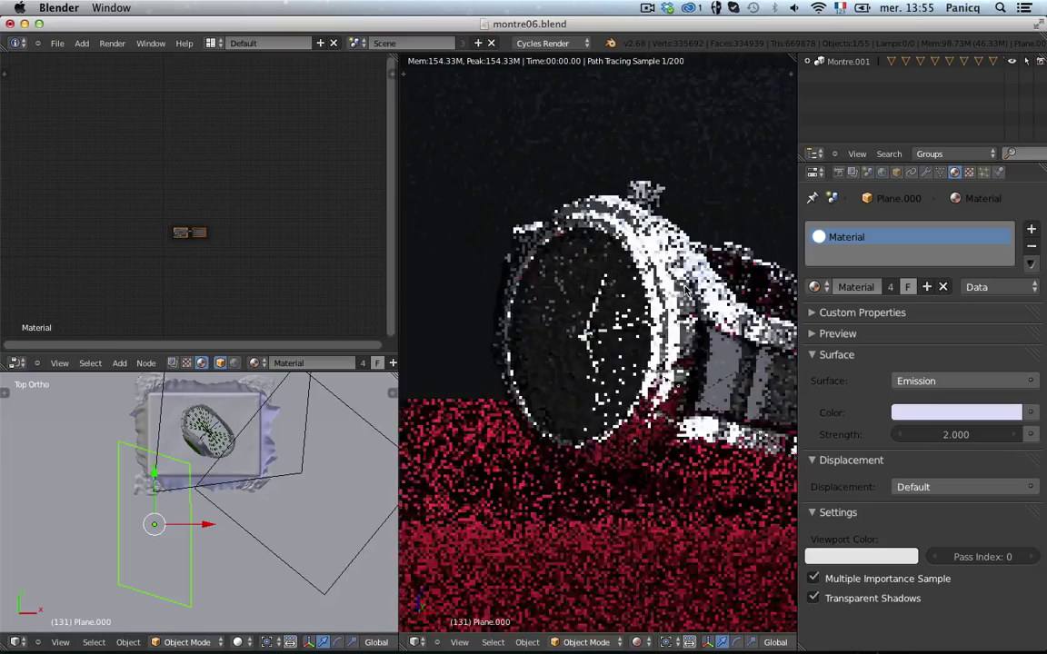
key(KP_7)
key(KP_0)
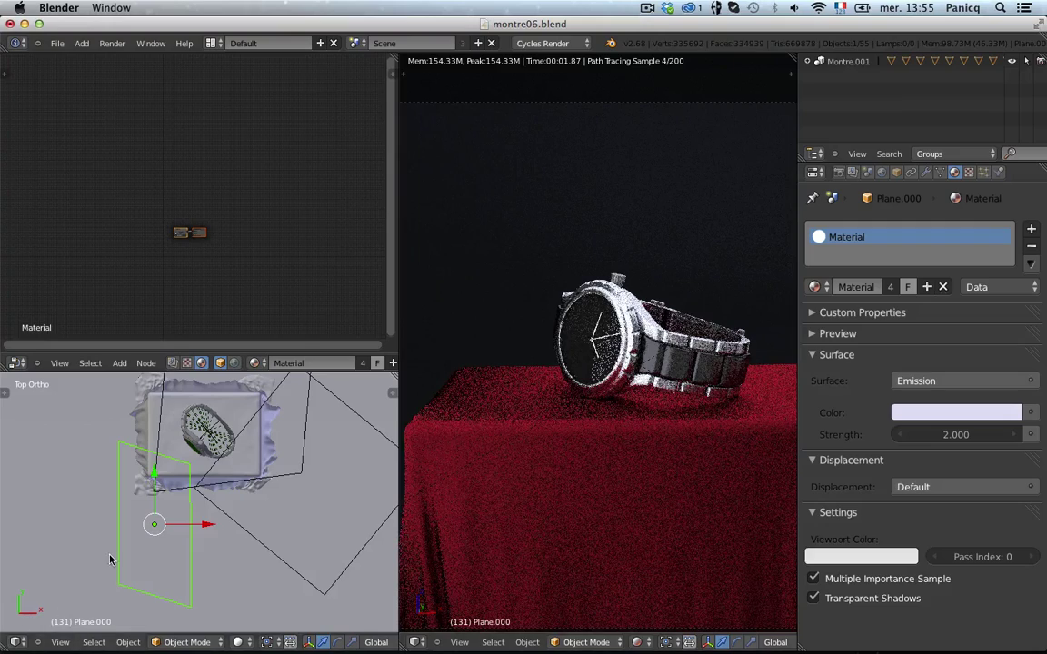
key(g)
click(194, 583)
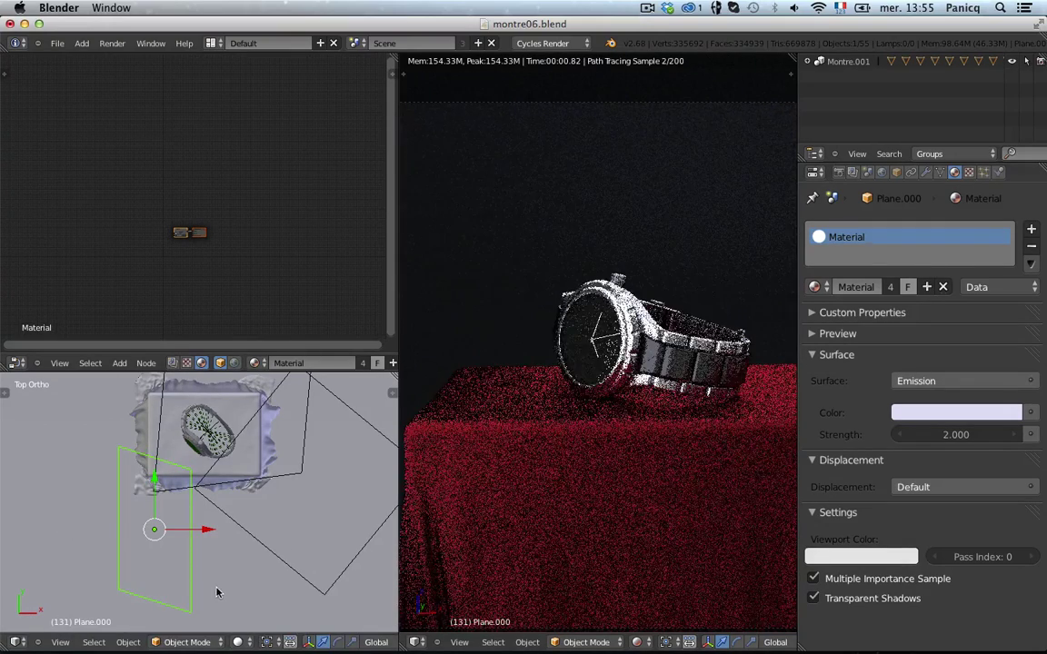
- Rotate Plane.000 by about -12 degrees in the top view and turn it partly back
key(r)
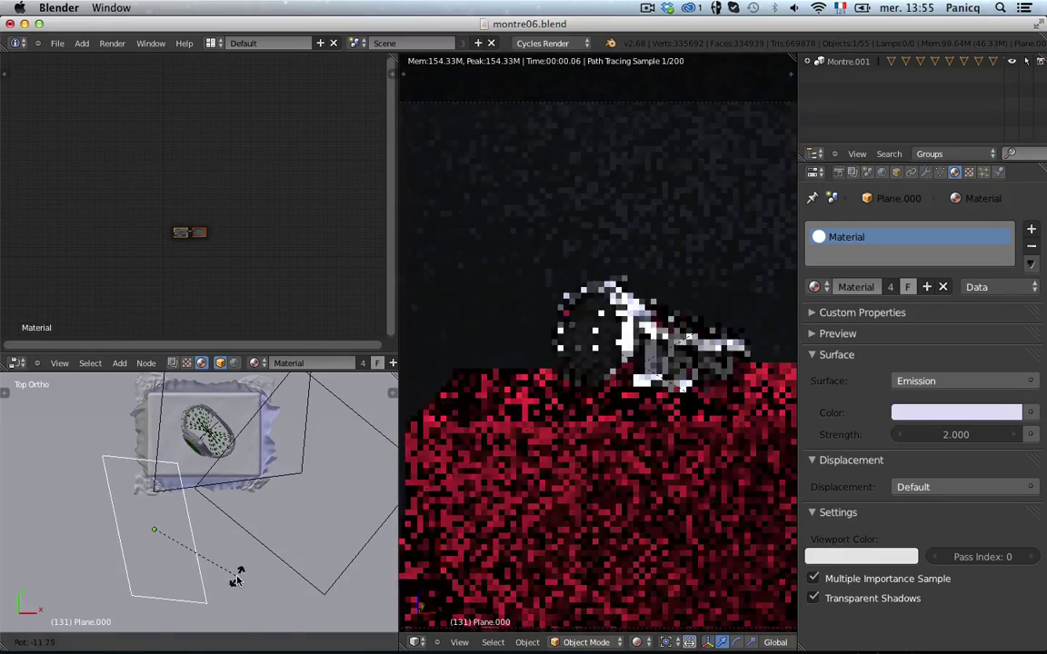
click(236, 579)
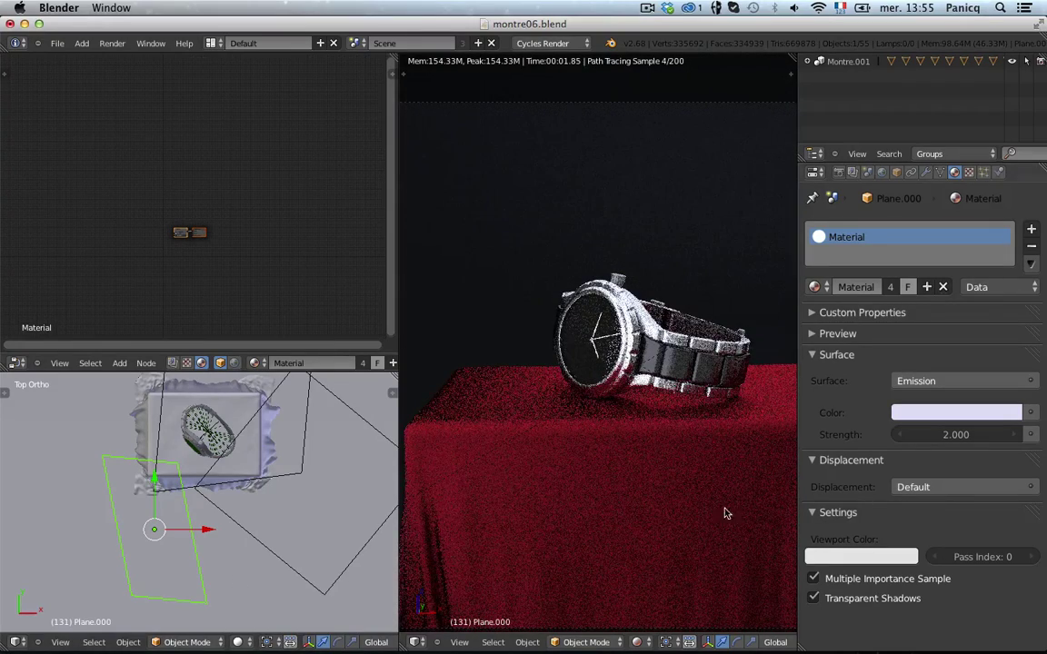
key(r)
click(310, 508)
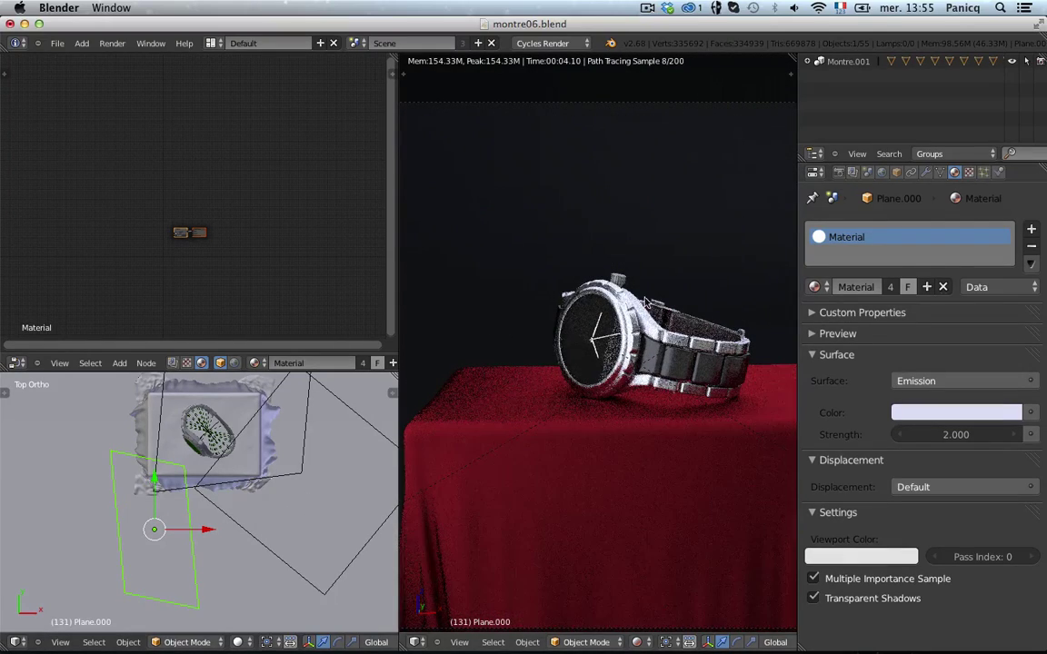
key(KP_0)
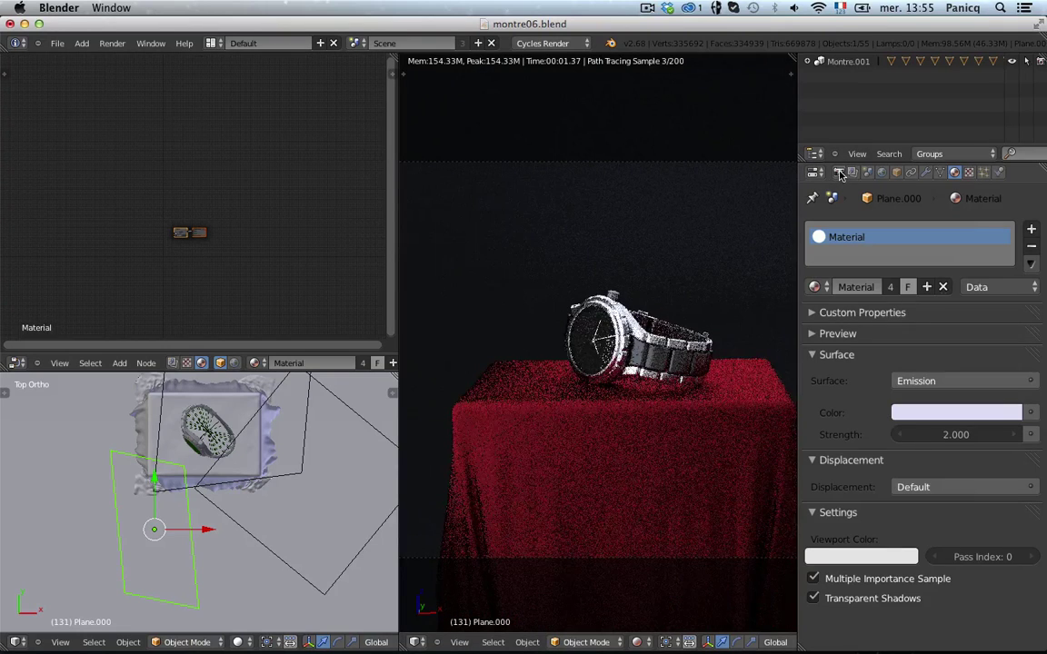
- Render the current frame as a still image and enlarge the render result to fill the window
click(838, 173)
click(852, 173)
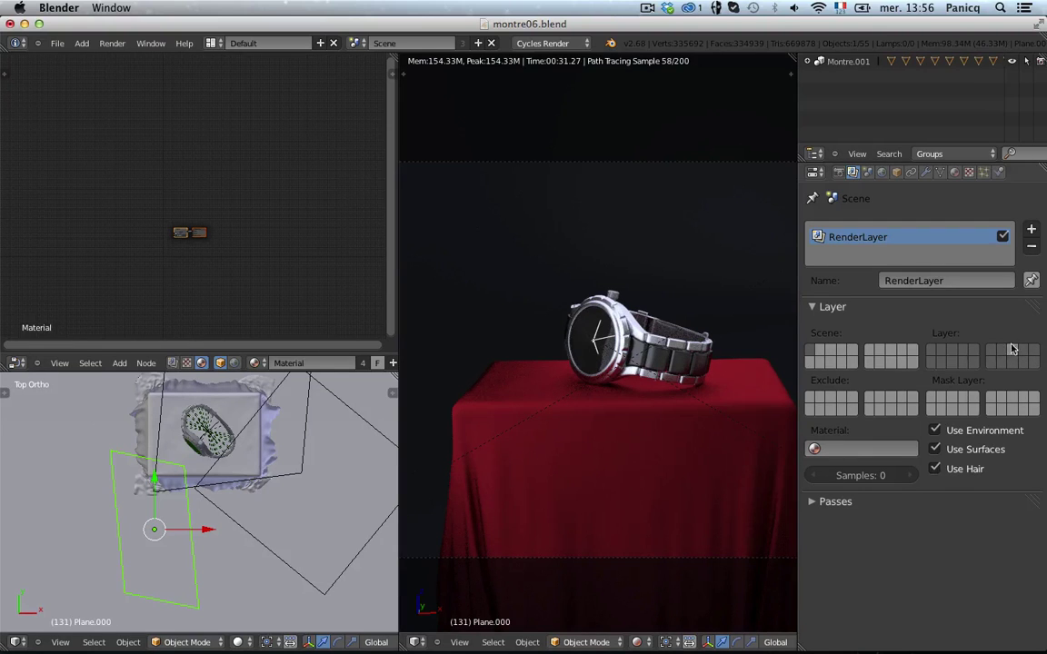
scroll(505, 630, down, 8)
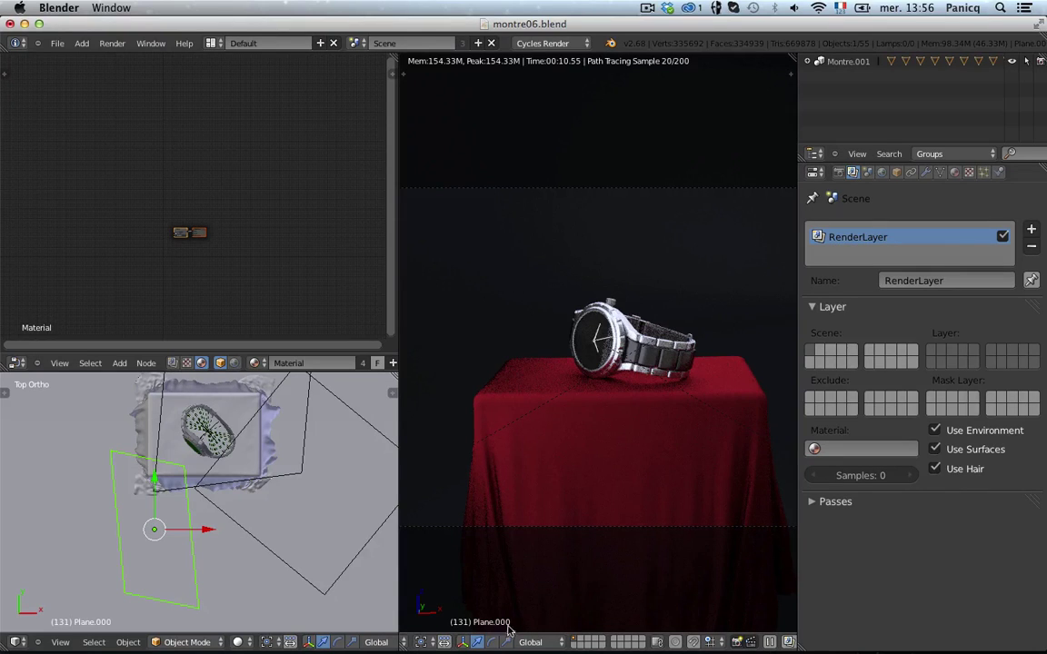
click(838, 173)
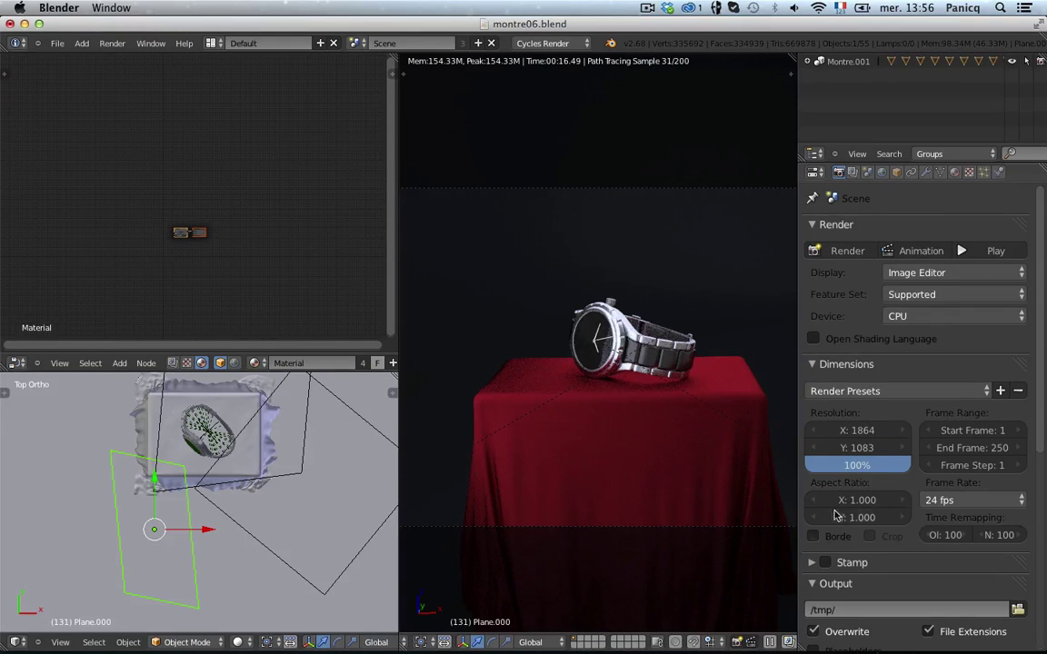
click(843, 251)
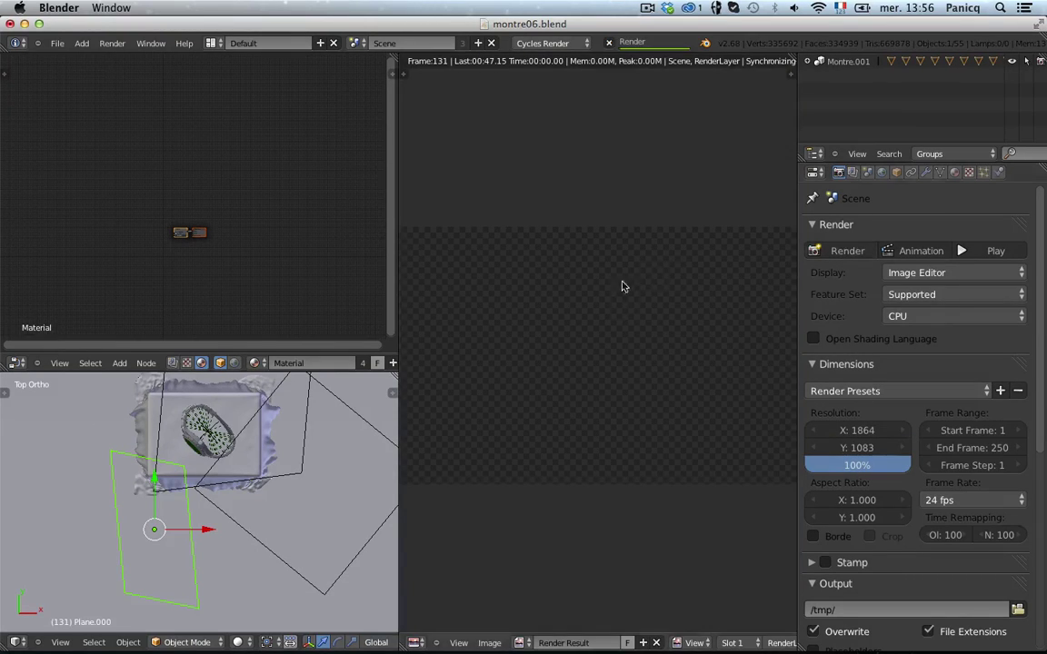
key(ctrl+Up)
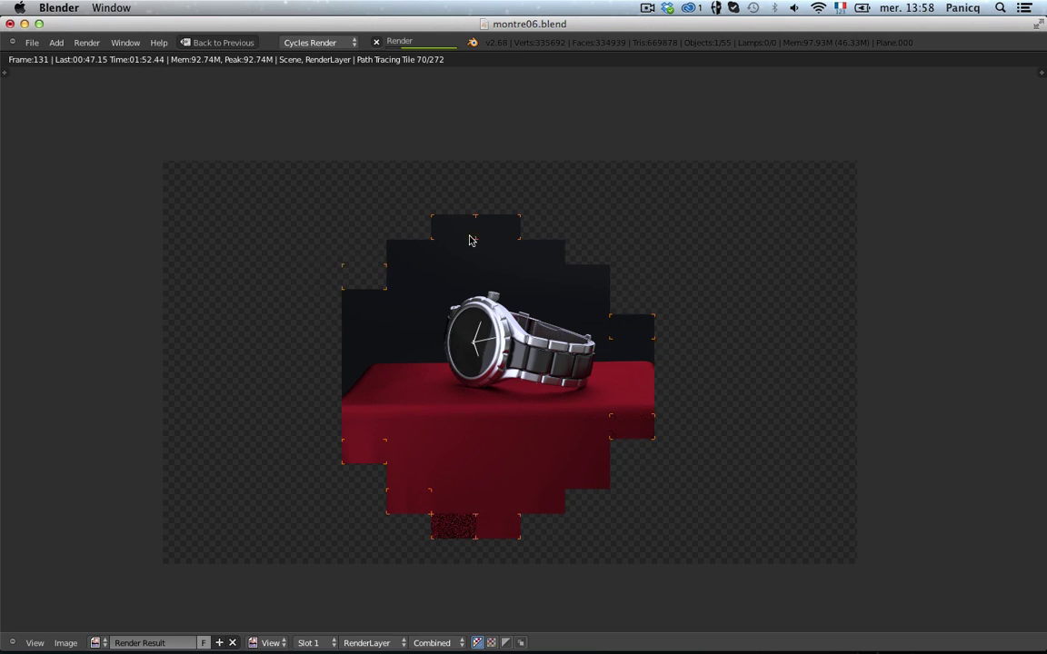
- Examine the watch's metal case and bracelet up close in the partly rendered image
scroll(557, 341, down, 4)
scroll(551, 373, up, 6)
scroll(549, 373, up, 5)
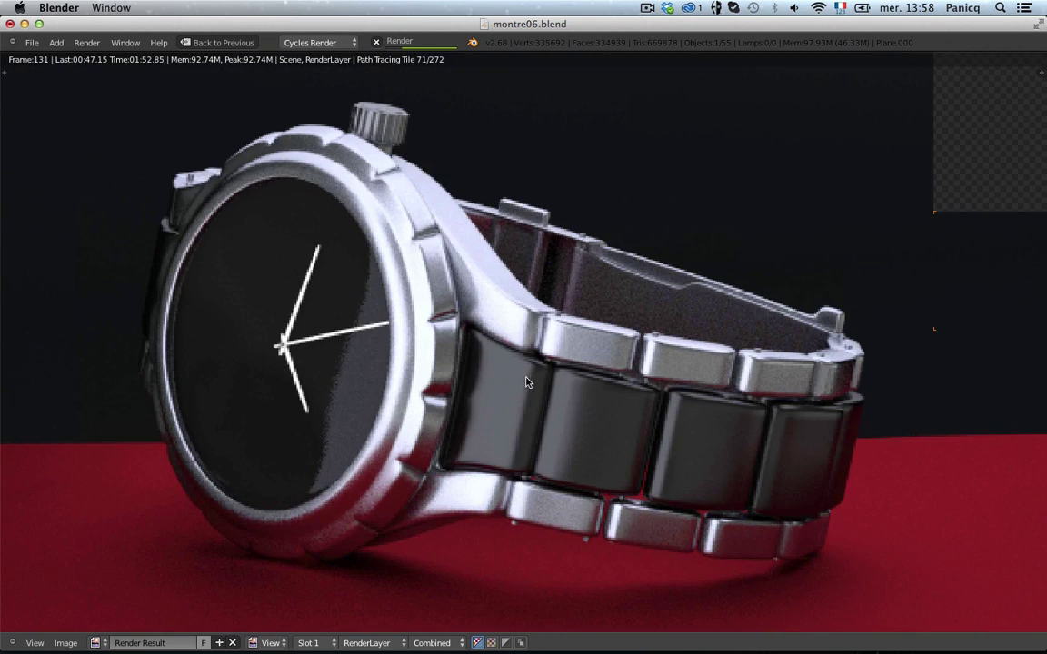
scroll(523, 380, down, 7)
scroll(649, 228, up, 1)
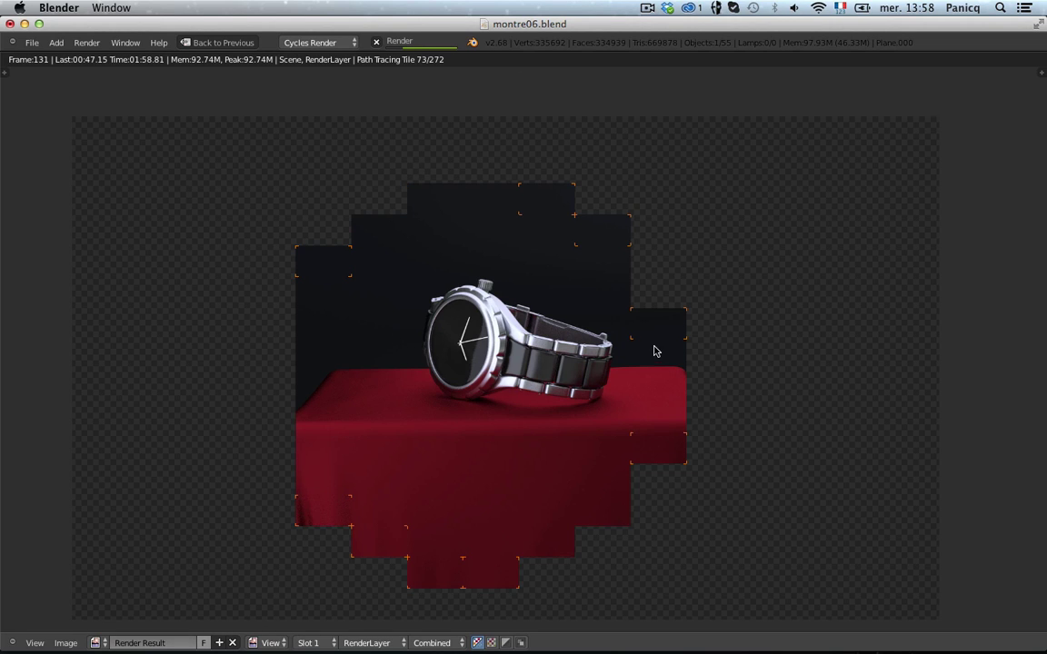
scroll(627, 352, down, 1)
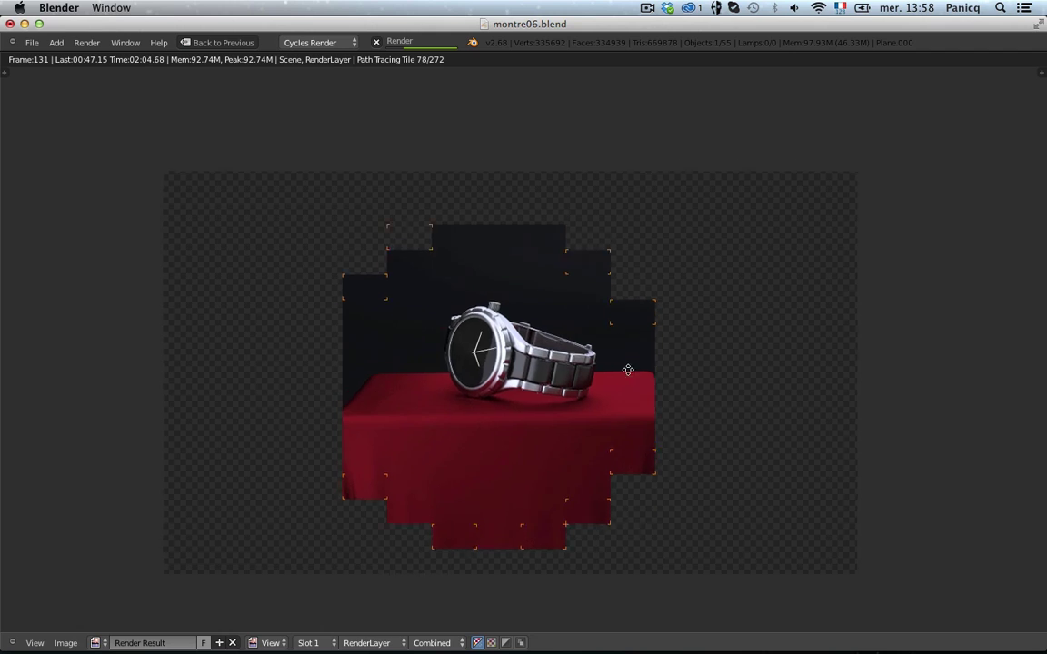
- Examine the dark backdrop above the watch and the overall framing of the partly rendered image
middle_drag(626, 367, 614, 518)
scroll(663, 427, up, 5)
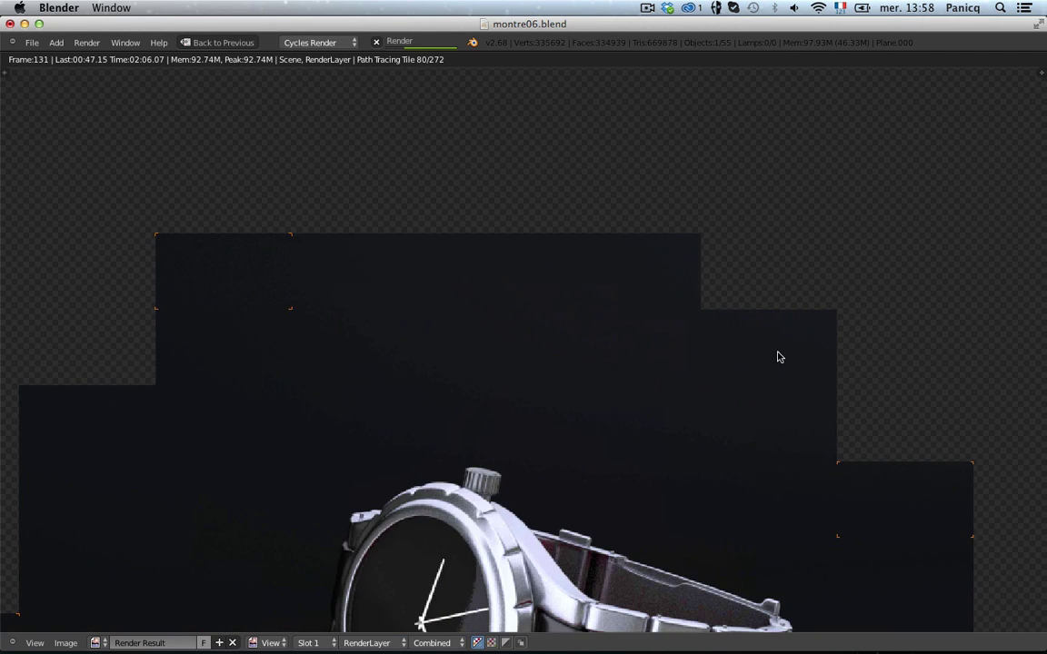
middle_drag(157, 249, 290, 250)
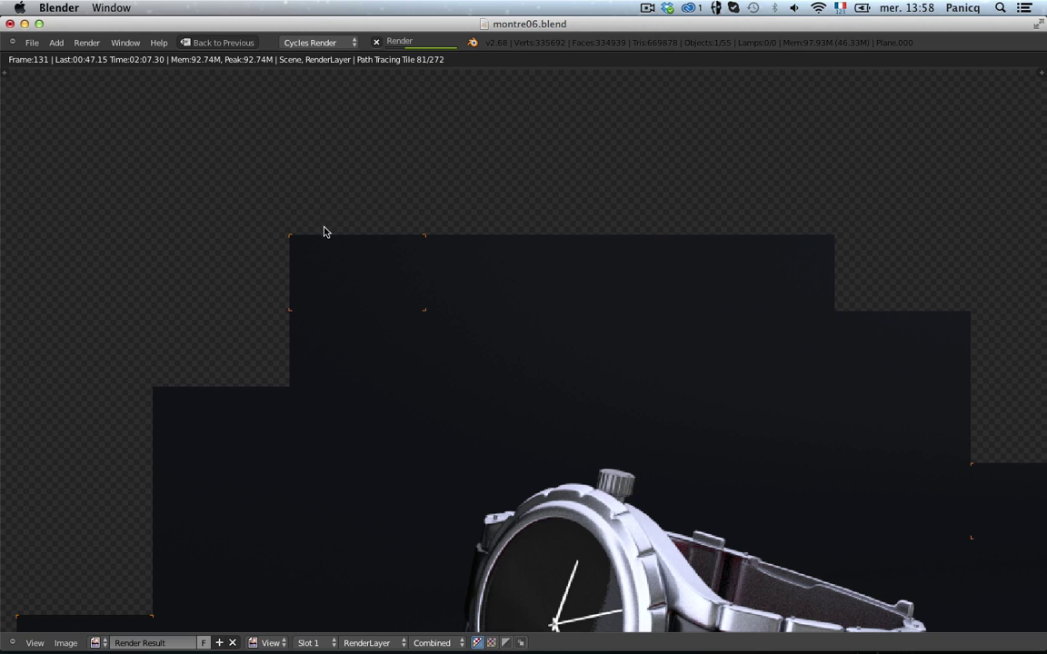
scroll(432, 173, down, 2)
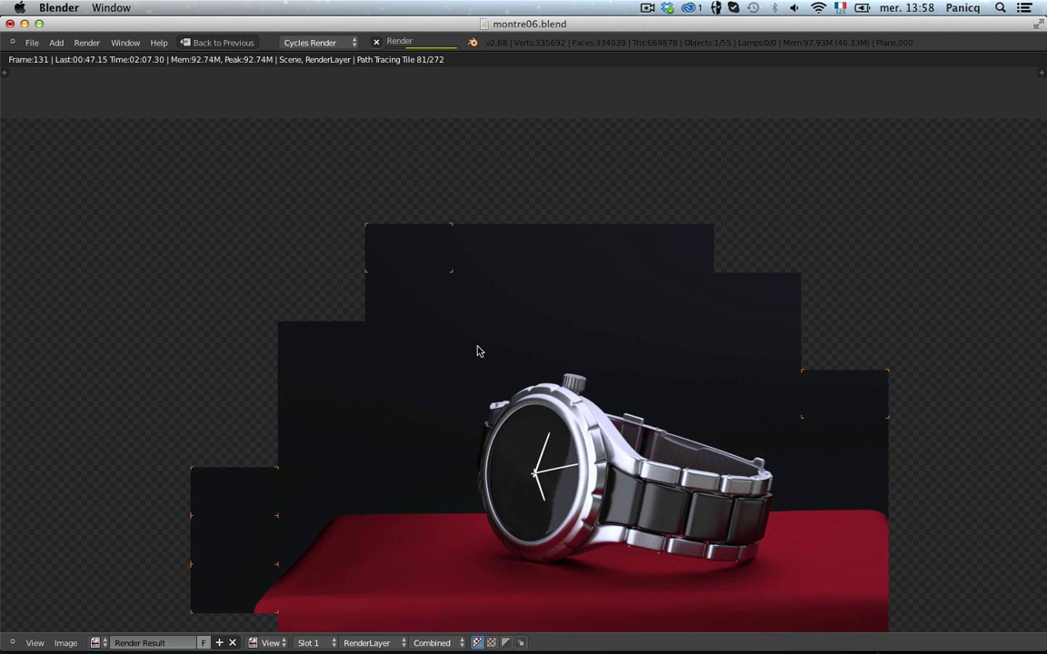
scroll(479, 351, down, 5)
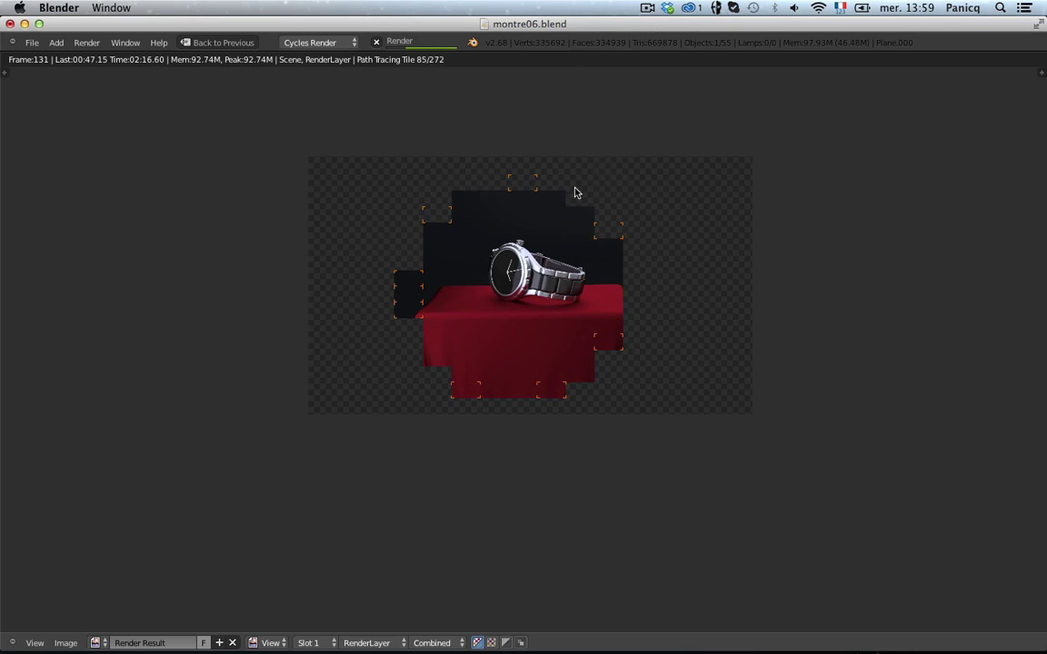
scroll(554, 229, up, 4)
scroll(554, 229, down, 3)
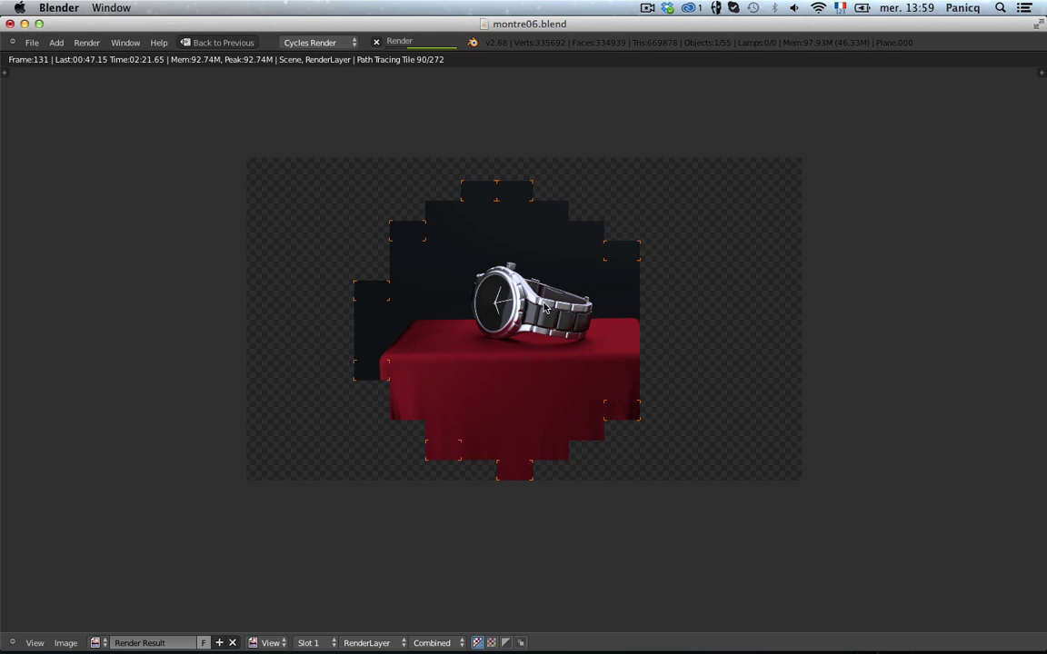
scroll(545, 309, up, 2)
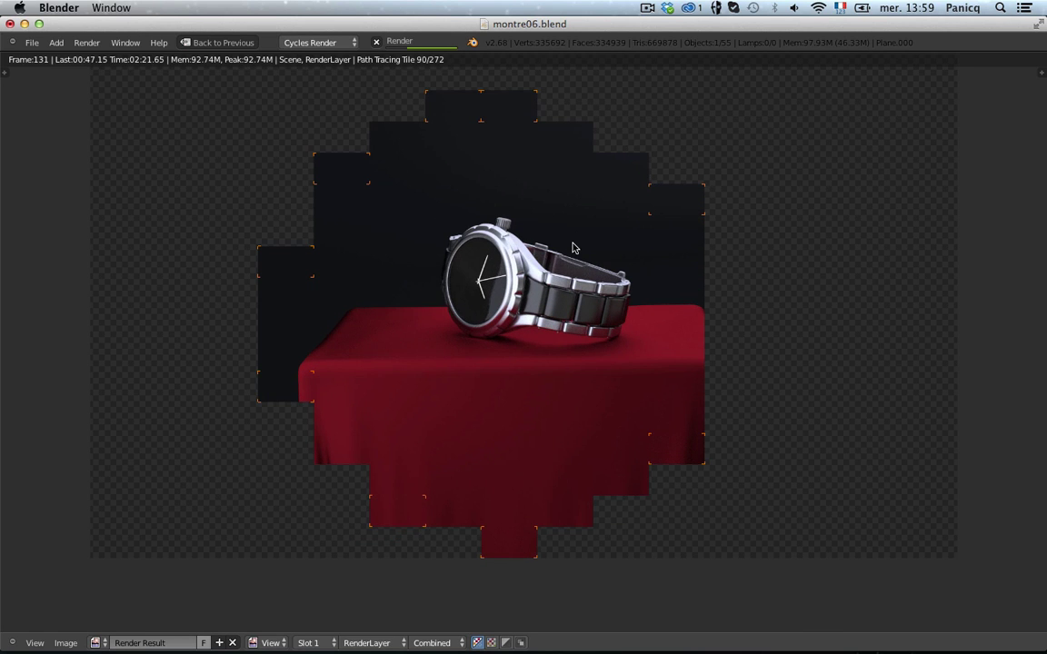
middle_drag(564, 224, 544, 288)
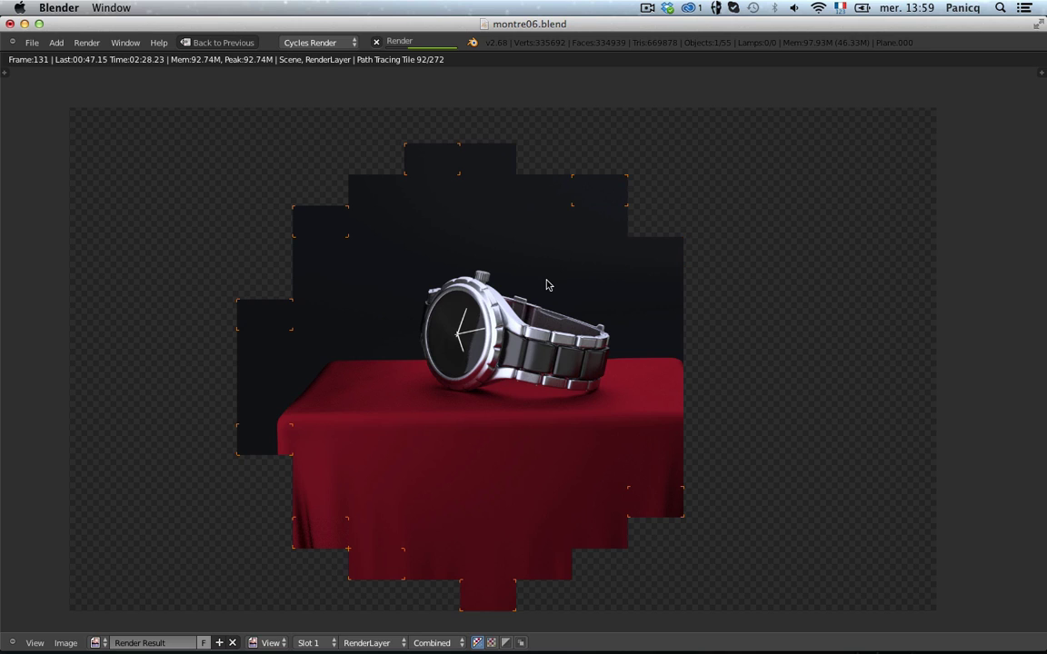
- Return to the multi-pane layout and review the render's output, sampling and film settings
key(Escape)
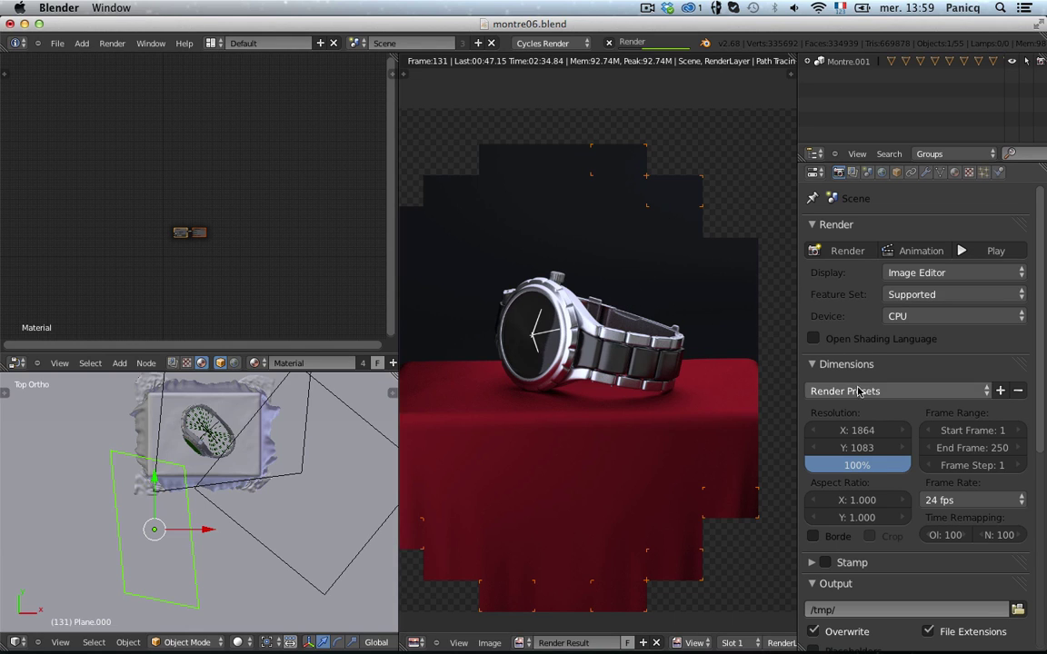
scroll(909, 364, down, 5)
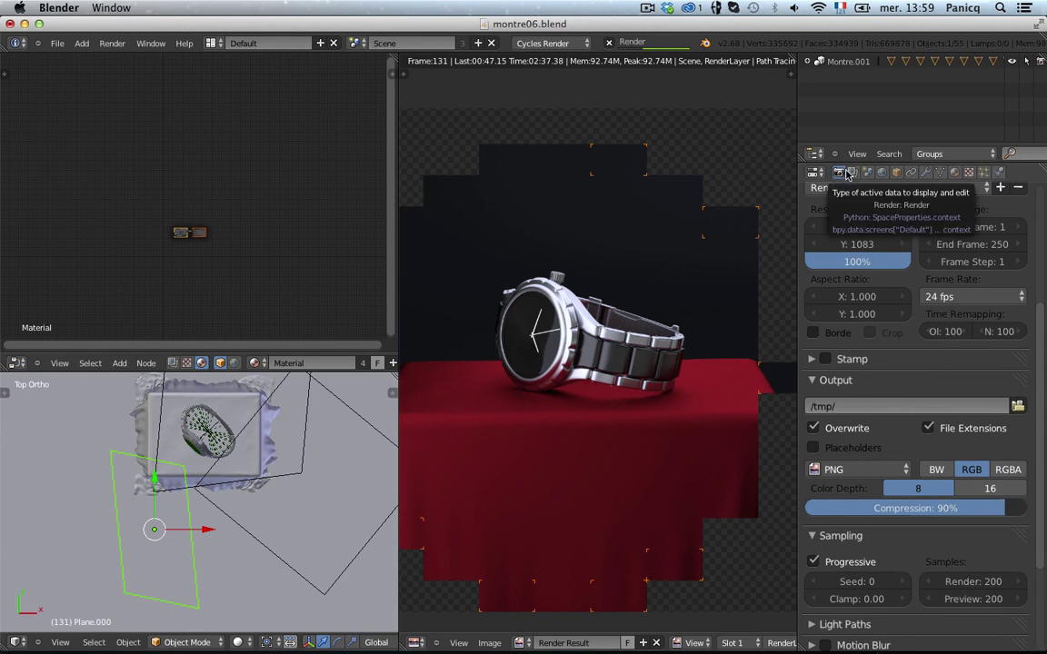
scroll(963, 509, down, 4)
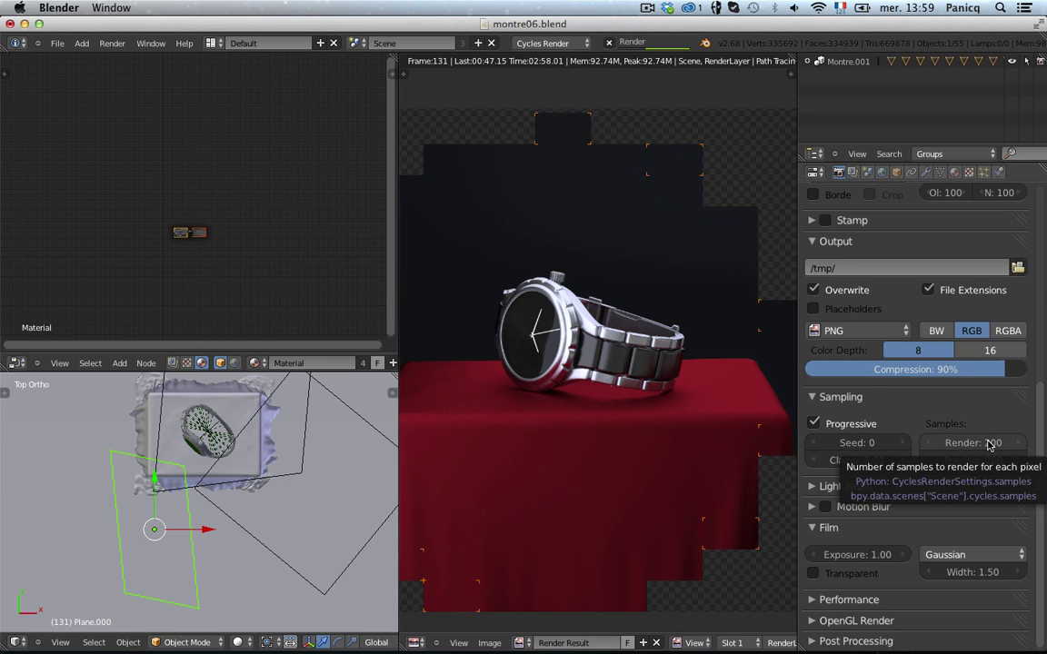
scroll(645, 445, down, 2)
- Enlarge the render result again and inspect the bracelet links and inner clasp closely for grain
key(ctrl+Up)
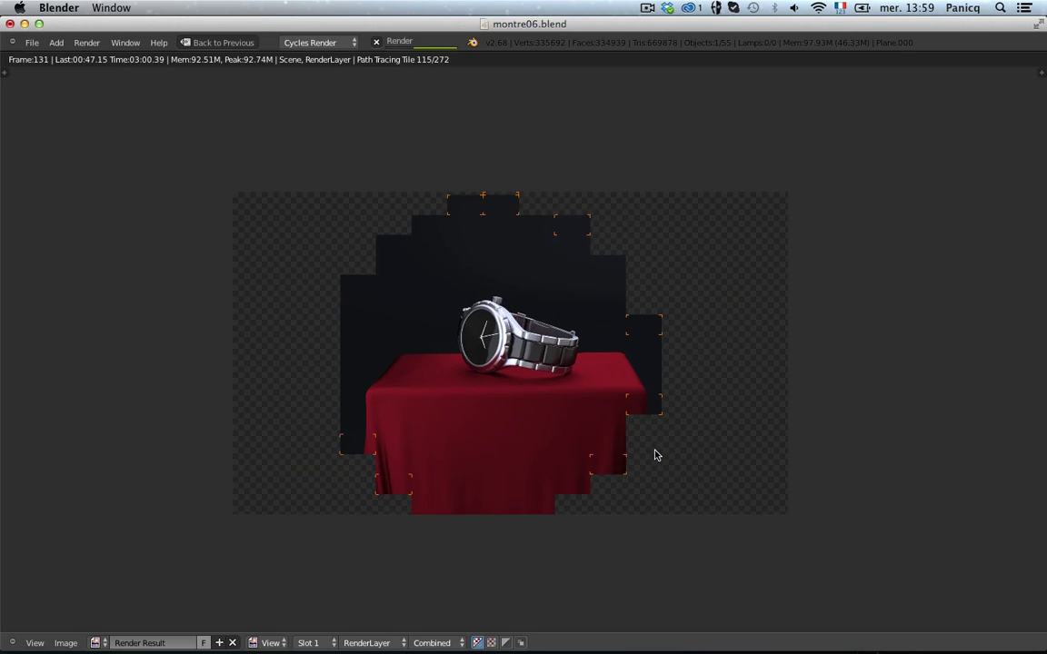
scroll(657, 456, up, 2)
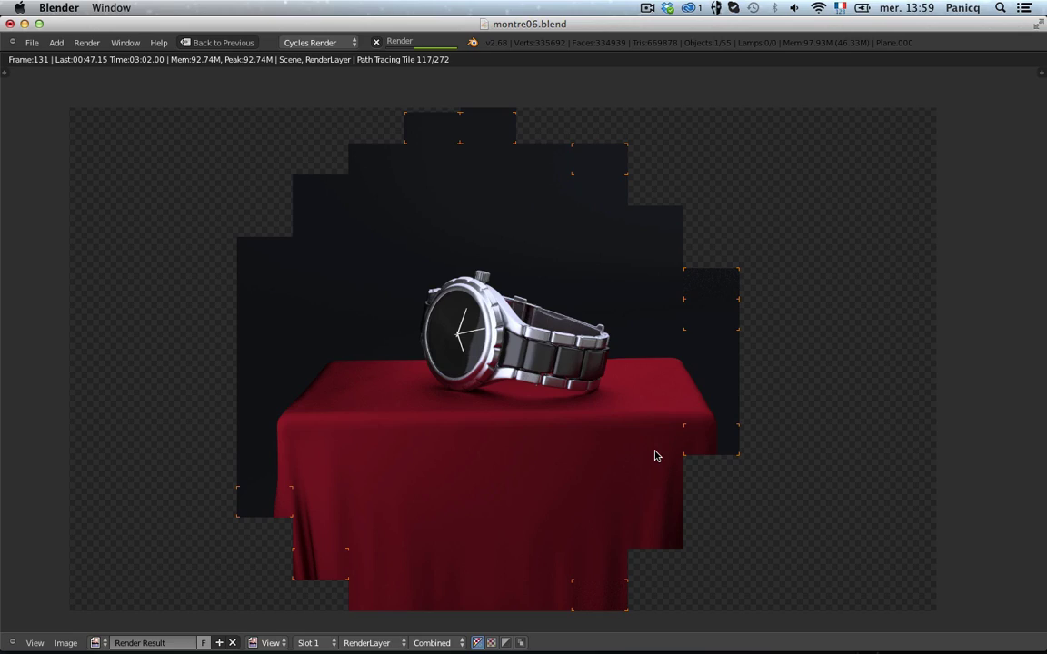
scroll(651, 455, up, 6)
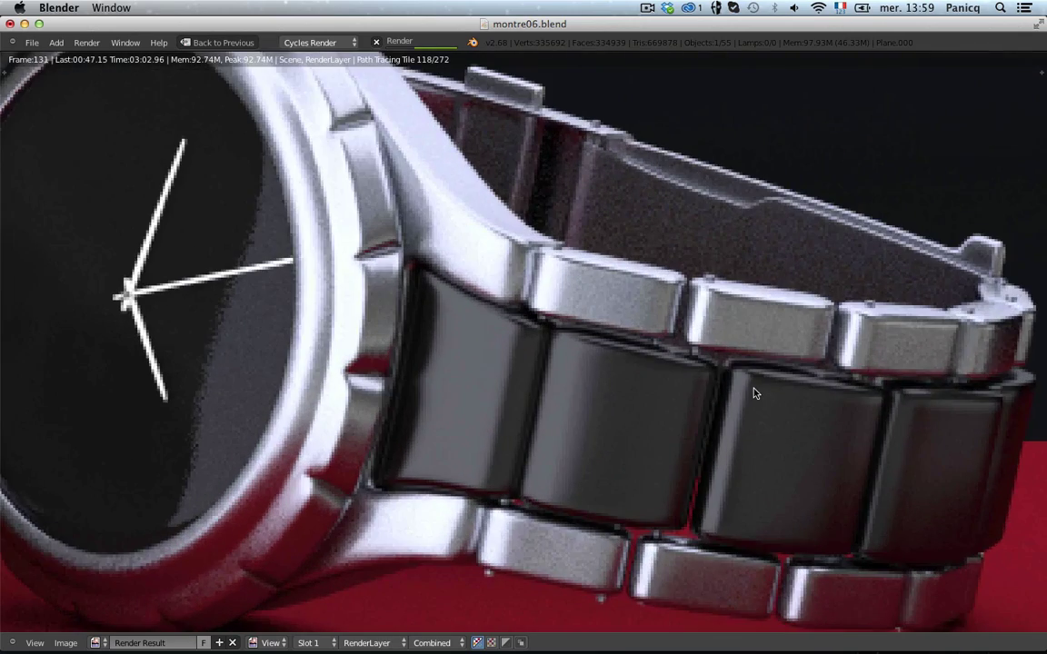
scroll(753, 393, up, 6)
middle_drag(649, 262, 250, 482)
middle_drag(833, 242, 749, 348)
scroll(520, 315, down, 7)
scroll(660, 315, up, 4)
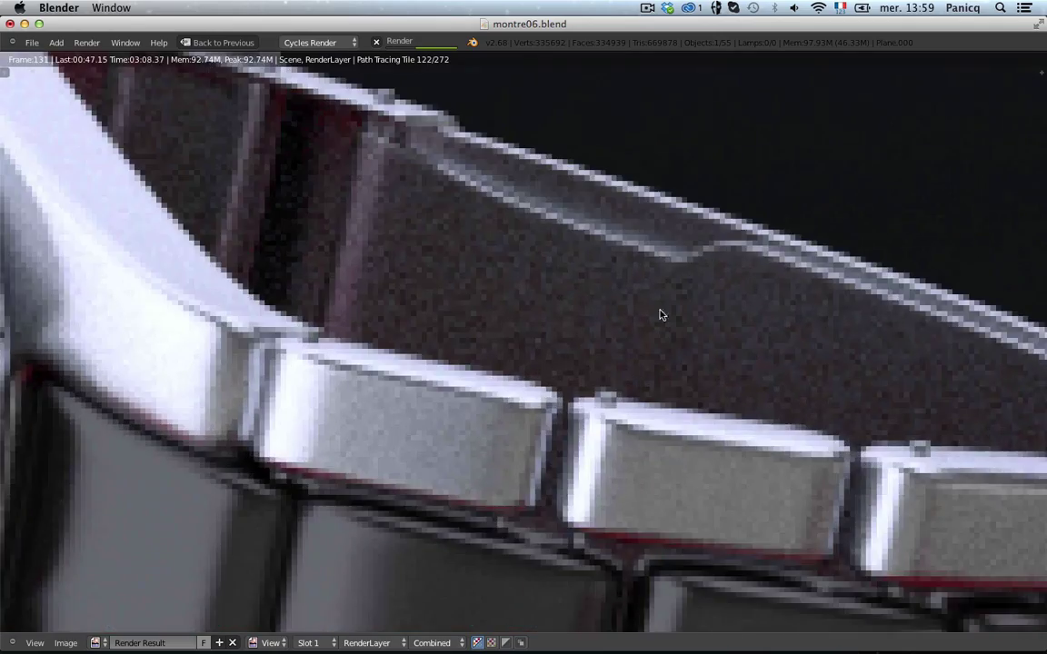
scroll(661, 314, down, 9)
scroll(596, 431, up, 7)
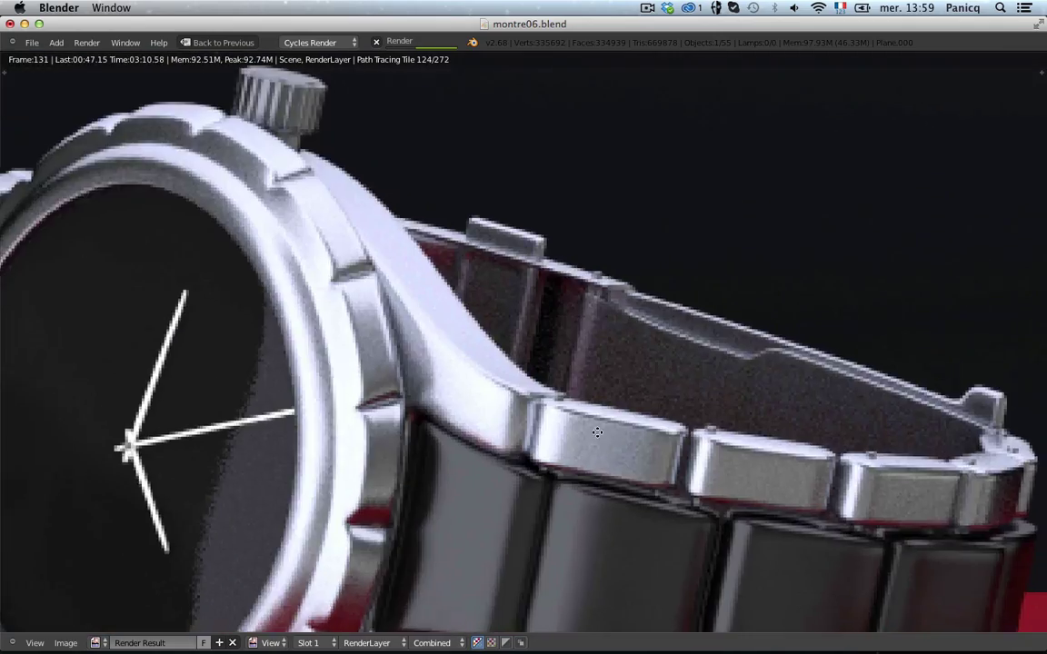
scroll(597, 431, up, 5)
scroll(619, 346, down, 10)
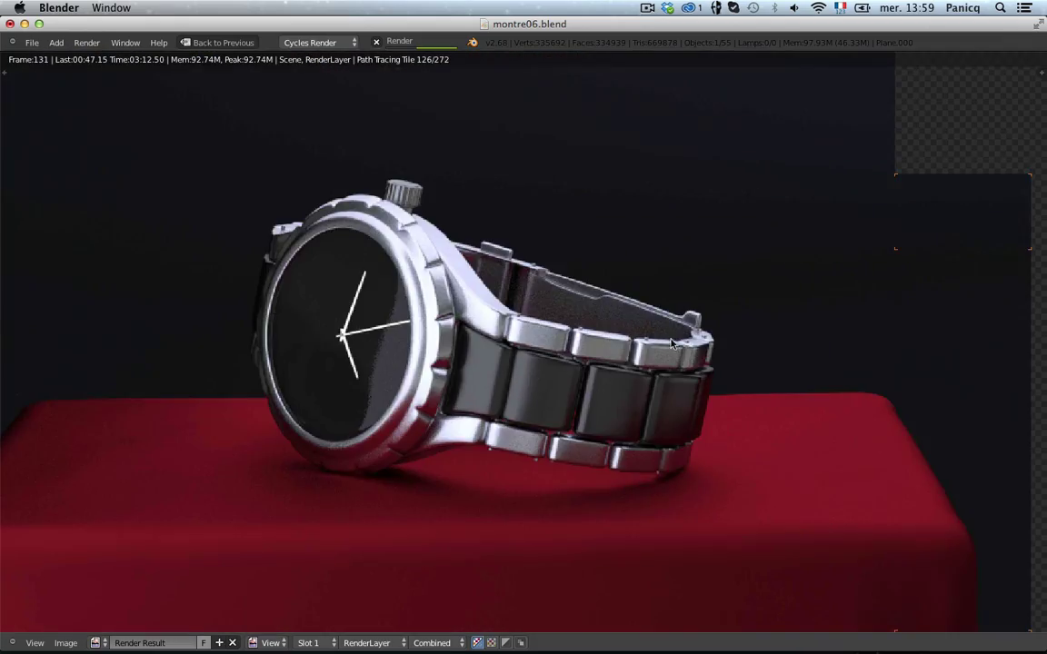
scroll(619, 300, down, 5)
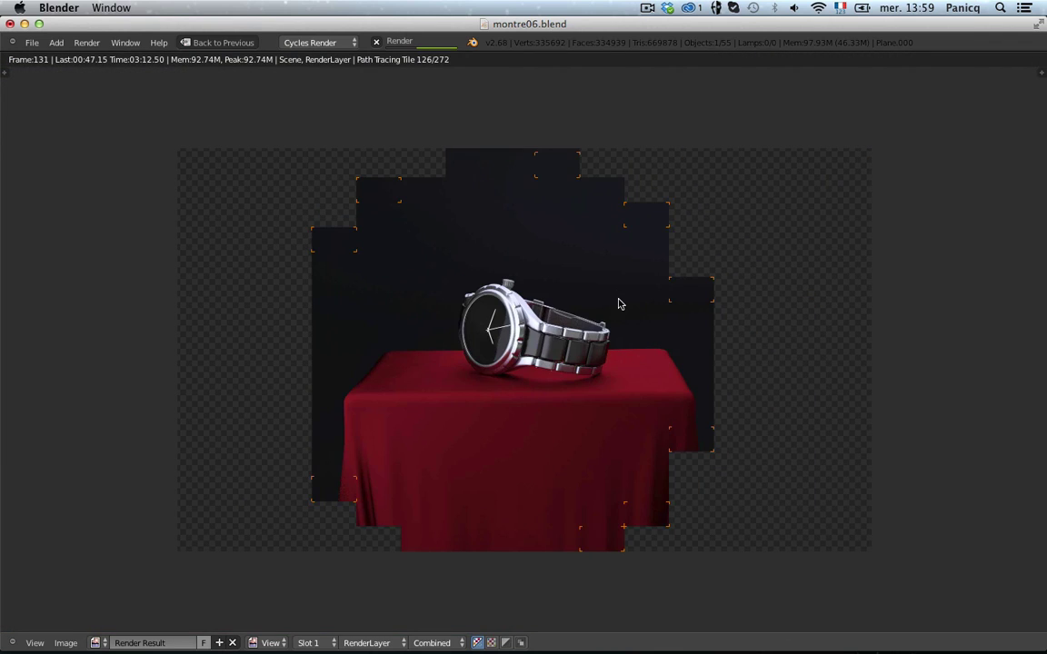
- Check the watch dial and bracelet against the whole draped-table composition while the image renders
scroll(642, 367, up, 6)
middle_drag(736, 175, 700, 289)
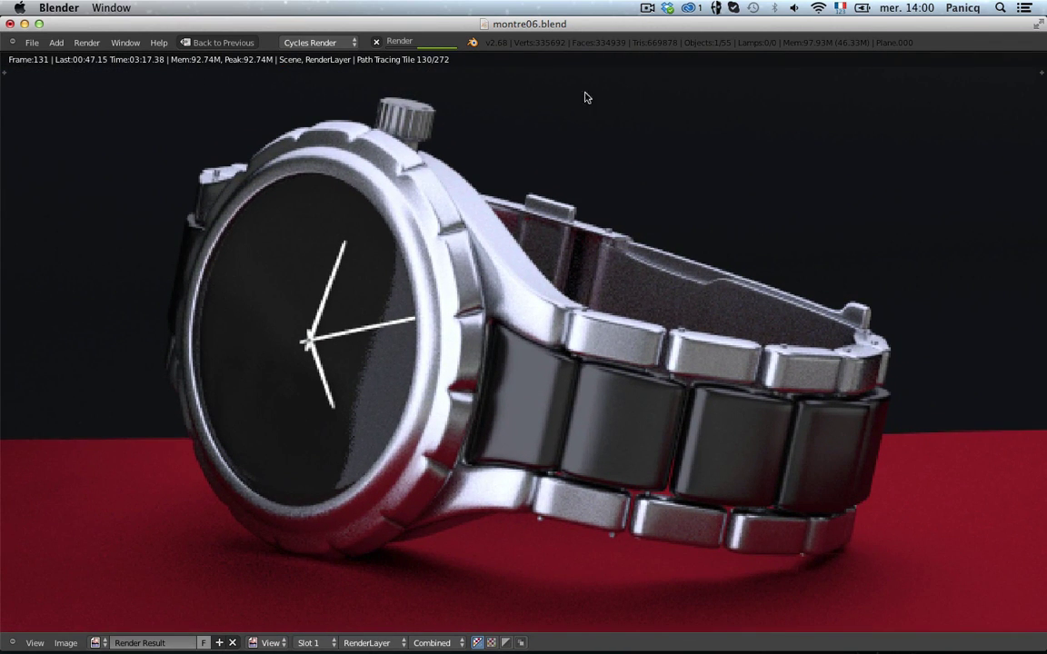
scroll(666, 232, down, 5)
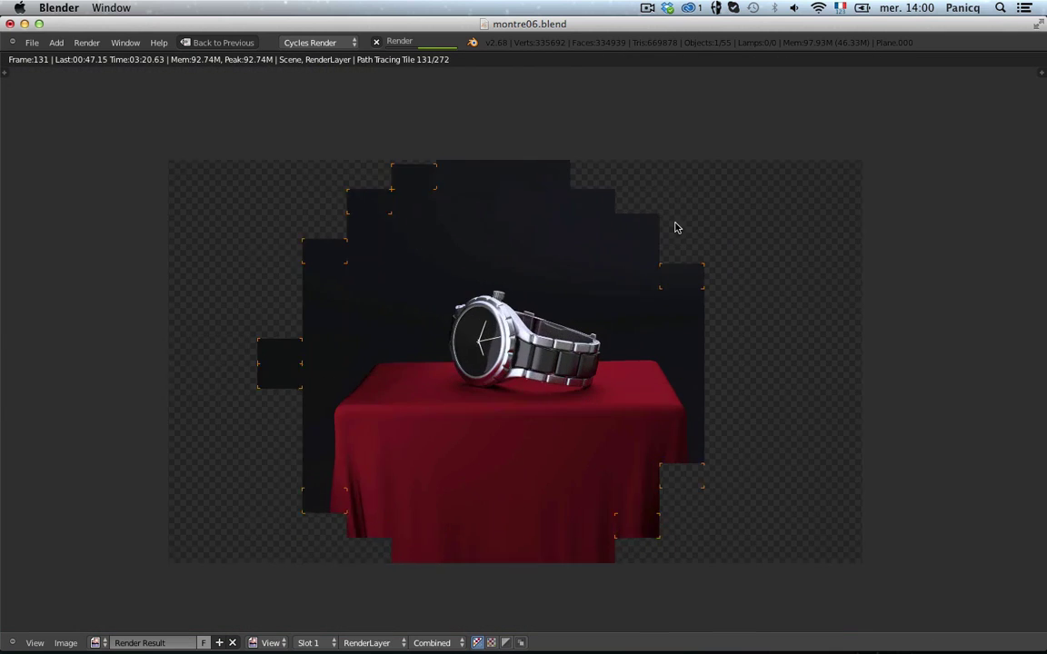
scroll(724, 241, up, 1)
scroll(715, 135, down, 2)
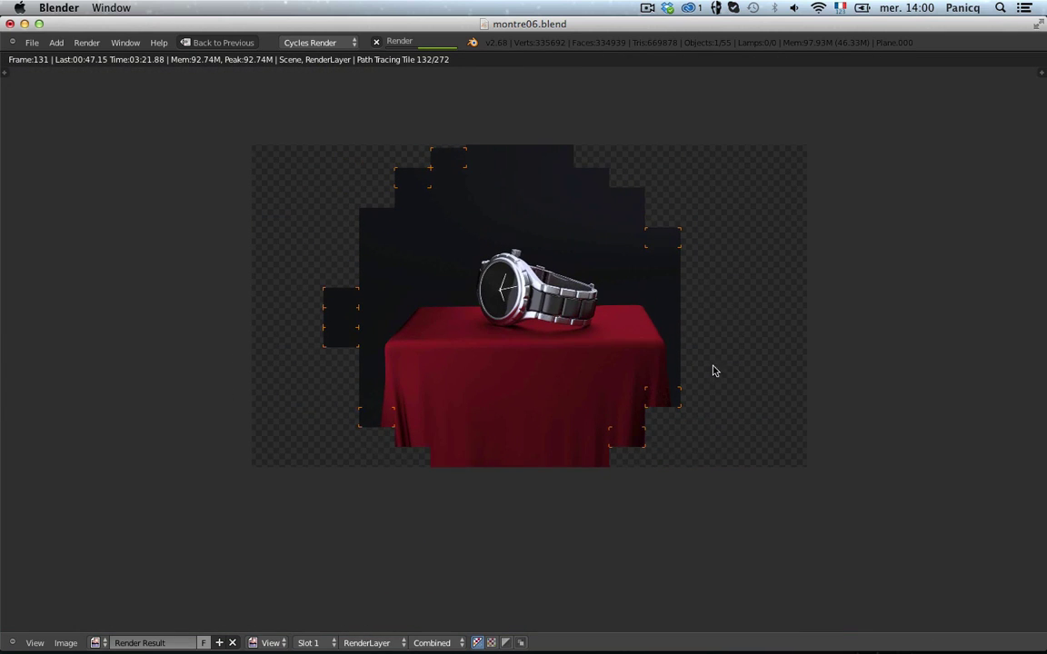
scroll(693, 287, up, 3)
scroll(760, 385, down, 2)
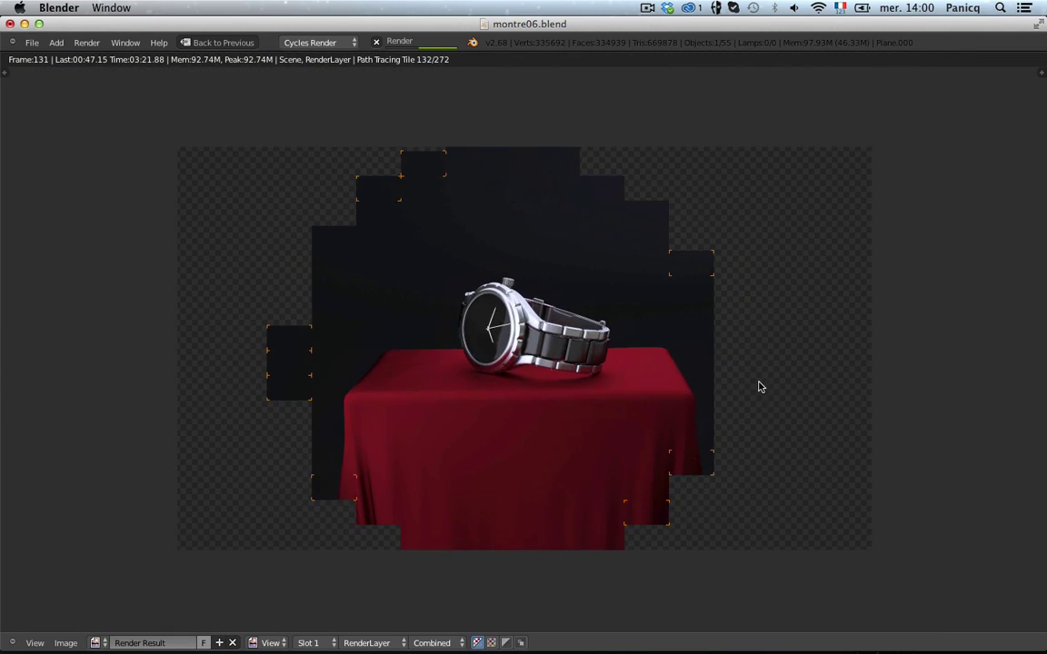
middle_drag(731, 385, 715, 355)
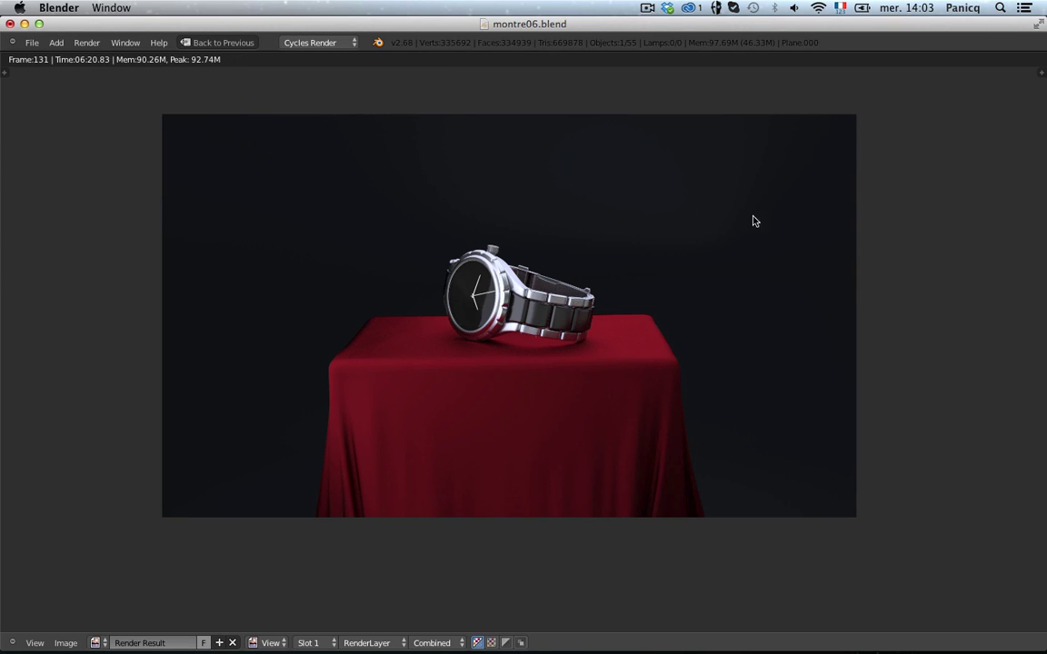
- Examine the finished render of the watch on the draped table at several magnifications
click(699, 308)
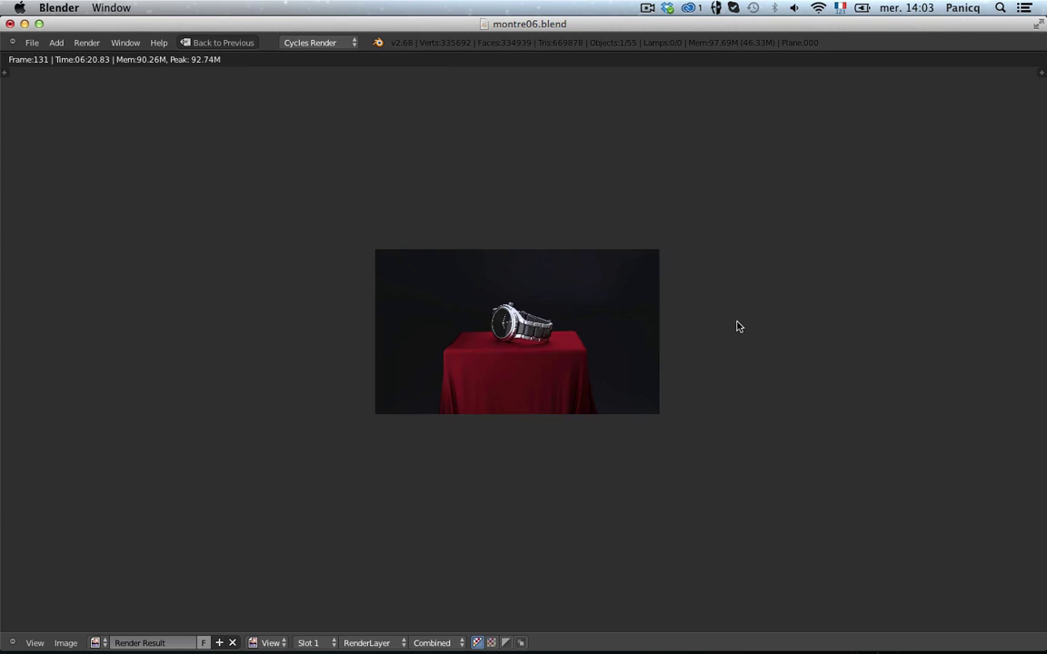
scroll(738, 327, down, 6)
scroll(736, 324, up, 11)
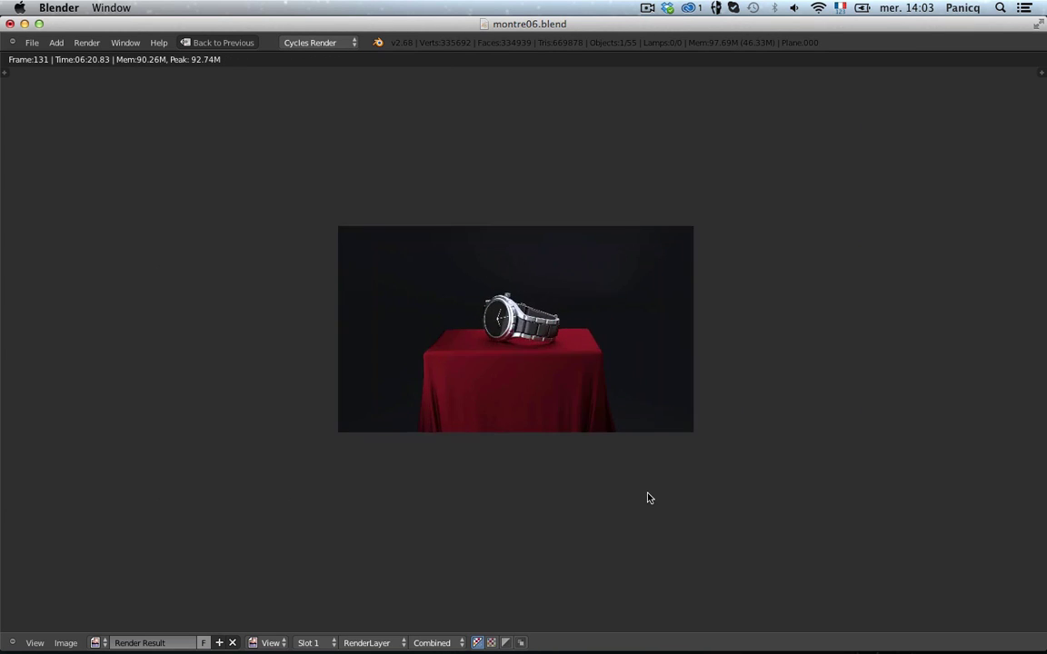
middle_drag(837, 148, 841, 193)
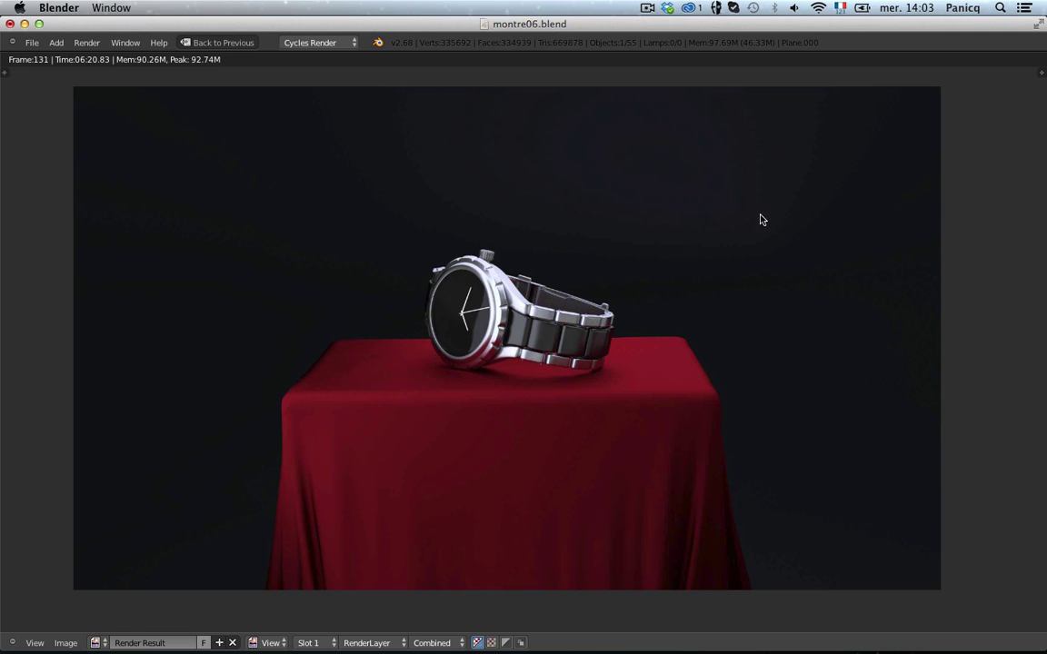
- Return to the multi-pane layout and widen the node editor and top view slightly beside the render result
key(Escape)
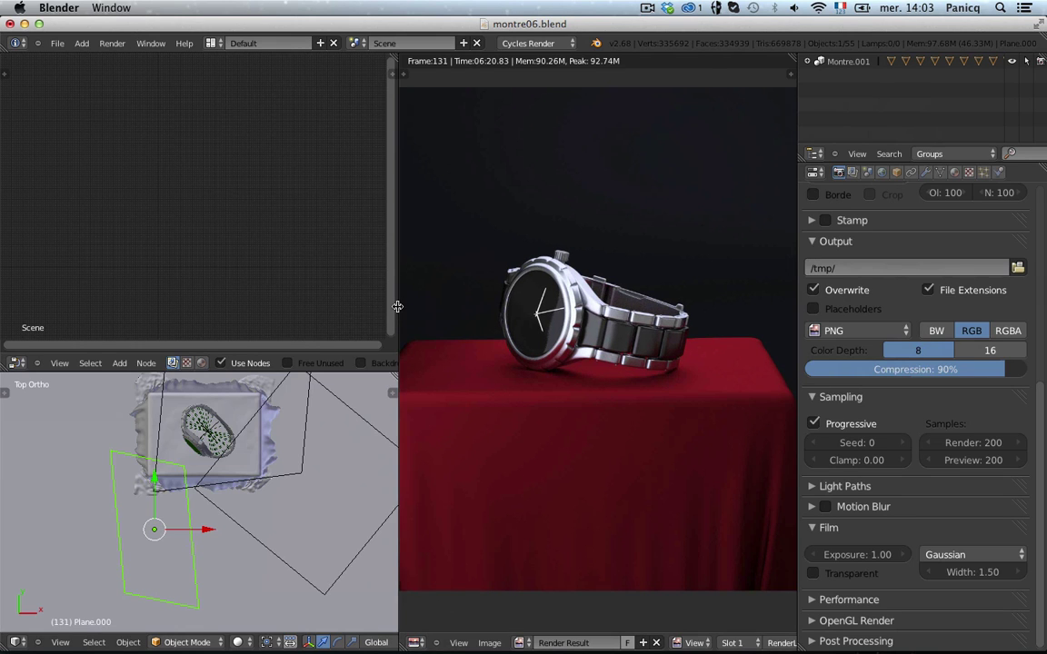
drag(398, 306, 424, 310)
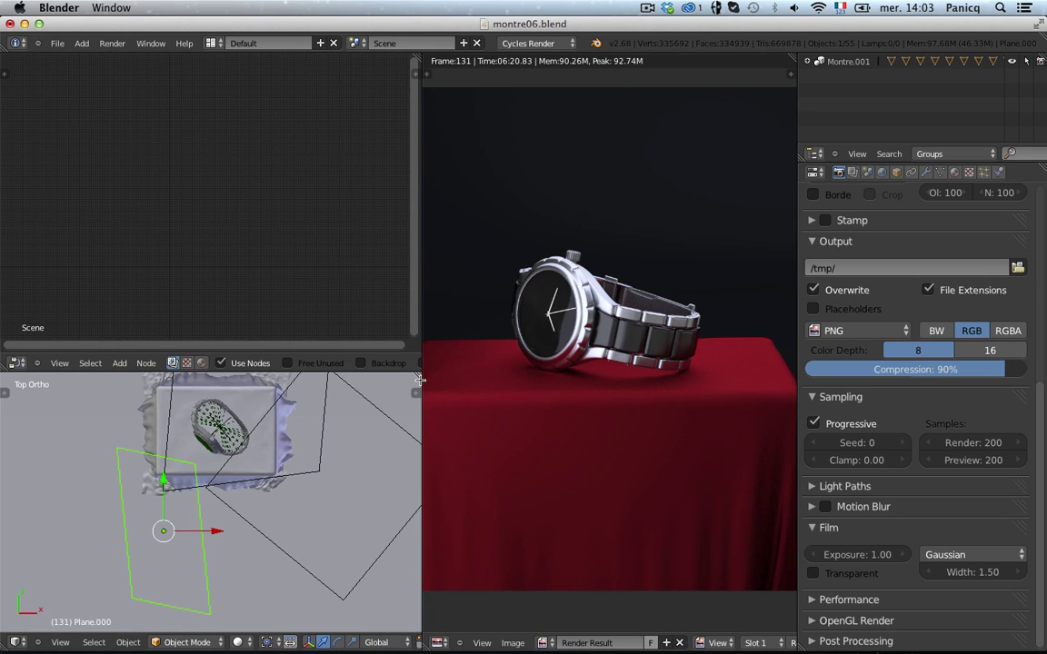
- Enlarge the node editor against the render and 3D views, and expand it to fill the whole window
drag(422, 379, 593, 399)
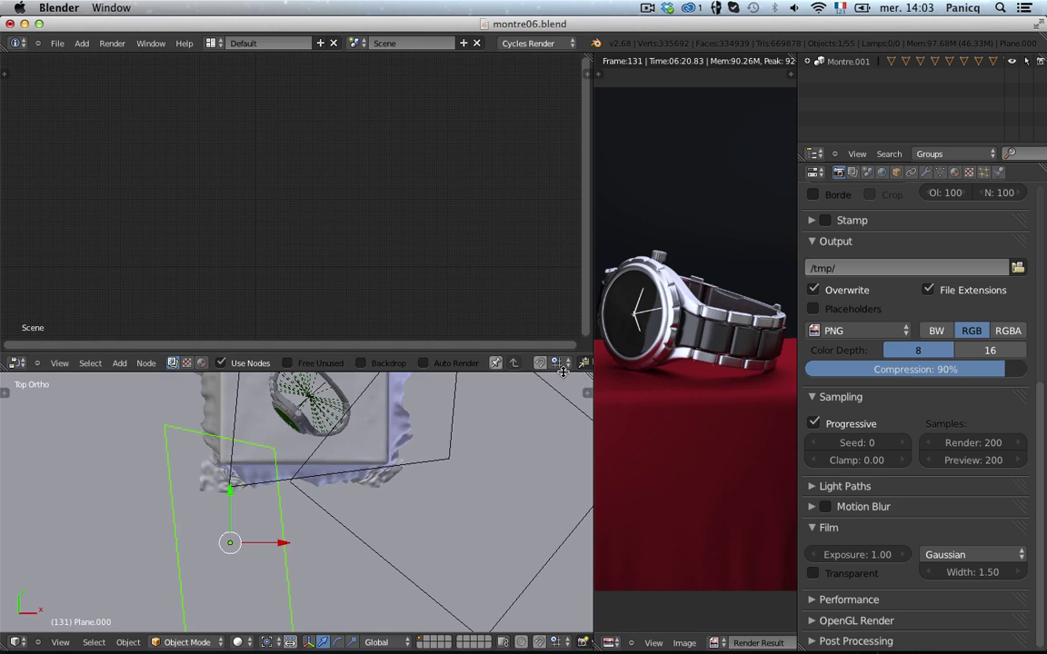
drag(505, 353, 556, 414)
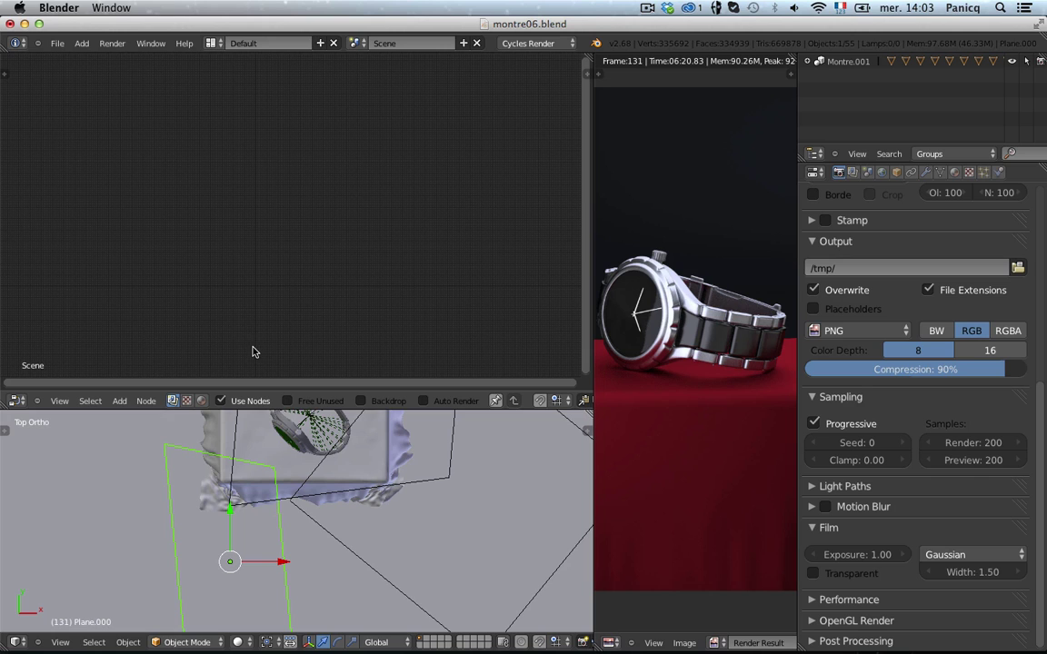
key(ctrl+Up)
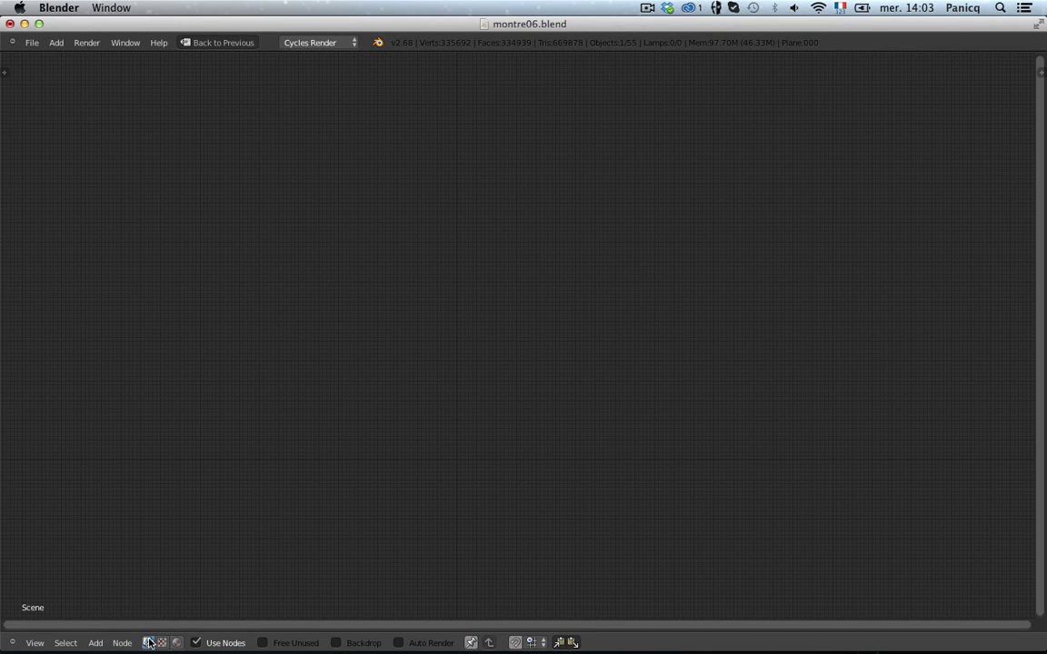
- Show the selected plane's material nodes and examine the Emission and Material Output nodes up close
click(176, 643)
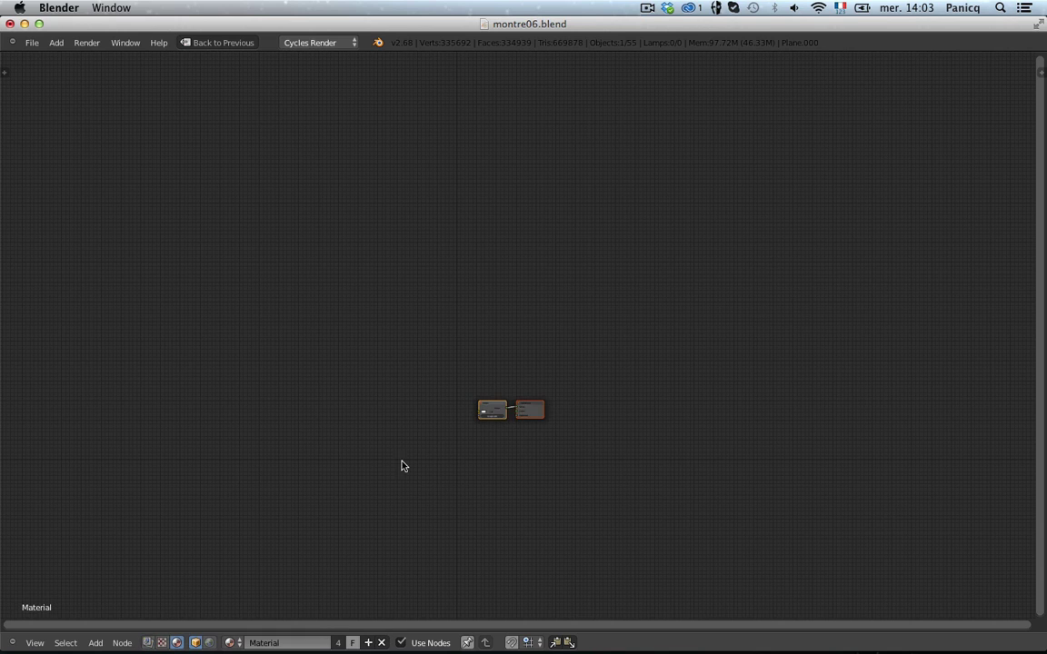
scroll(457, 469, up, 3)
scroll(457, 469, up, 3)
middle_drag(513, 477, 473, 232)
scroll(472, 238, down, 1)
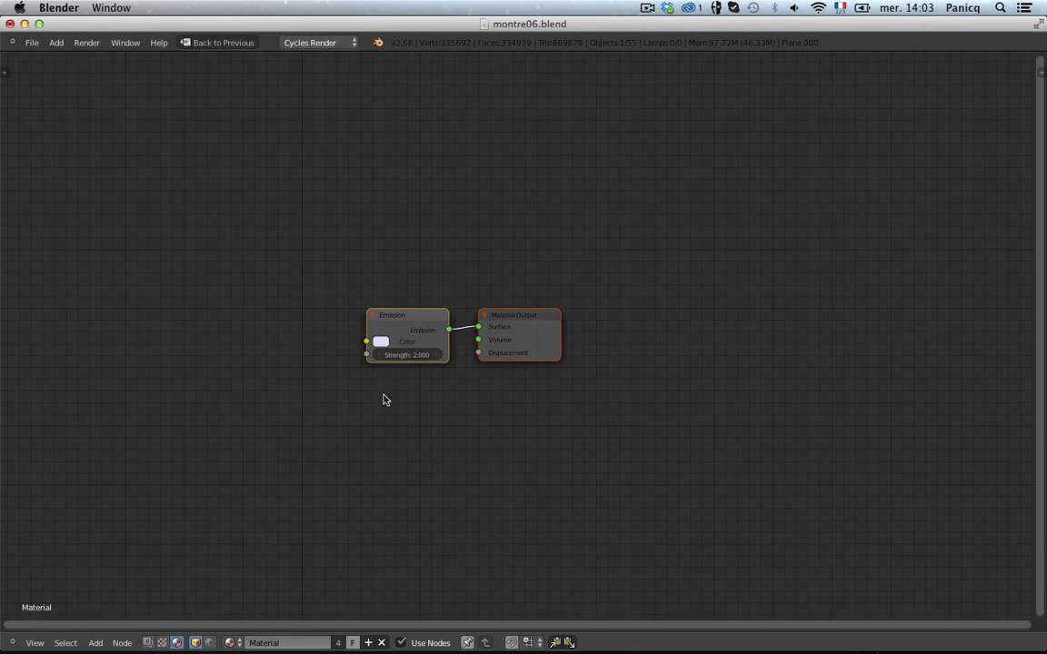
- Switch the node editor back to the compositing nodes and enable Backdrop and Auto Render
click(147, 643)
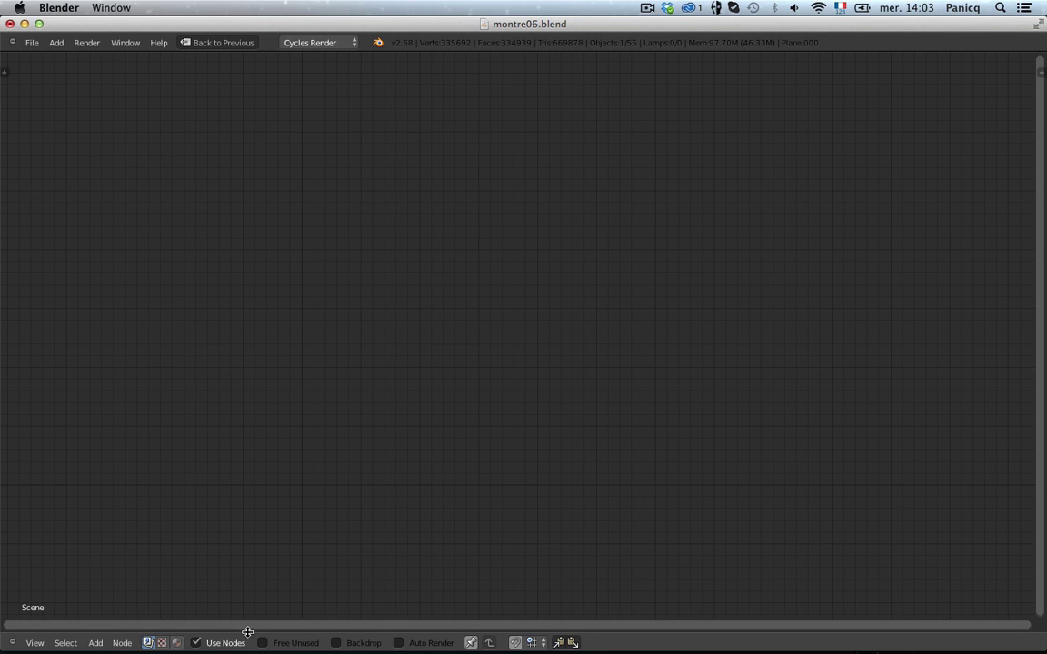
click(337, 643)
click(530, 643)
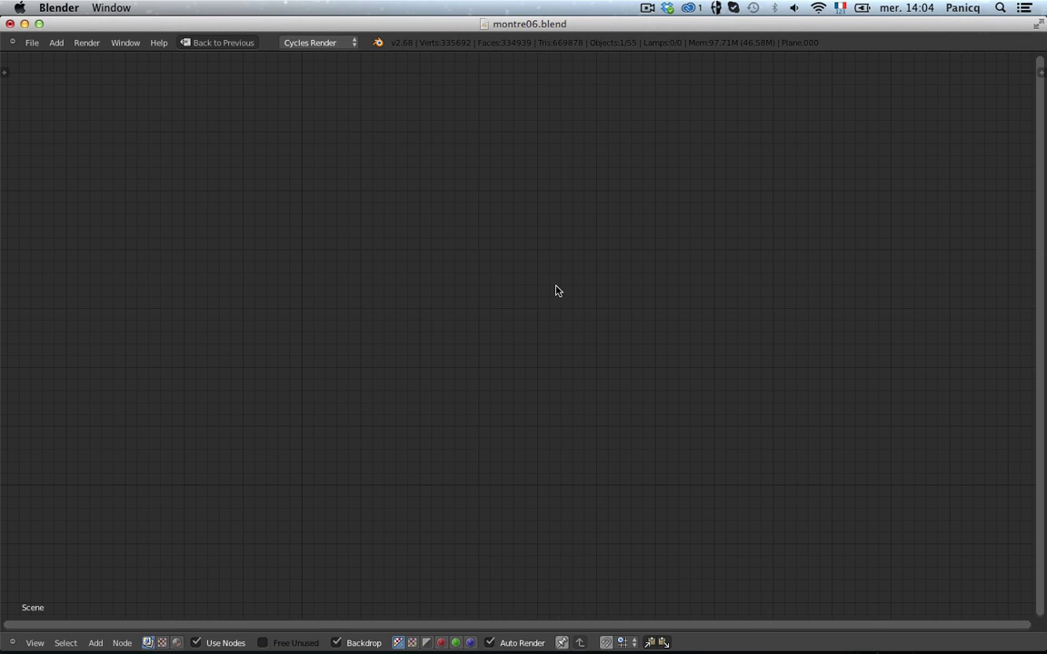
- Add a Render Layers node using RenderLayer and connect its Image output to a Viewer node
key(shift+a)
mouse_move(522, 372)
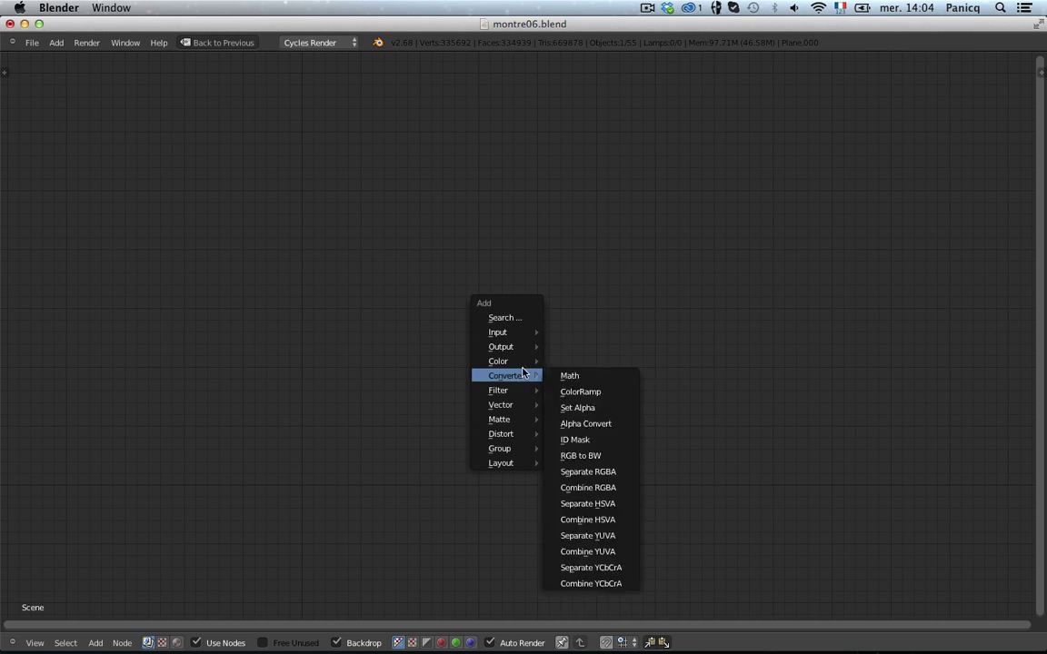
mouse_move(509, 332)
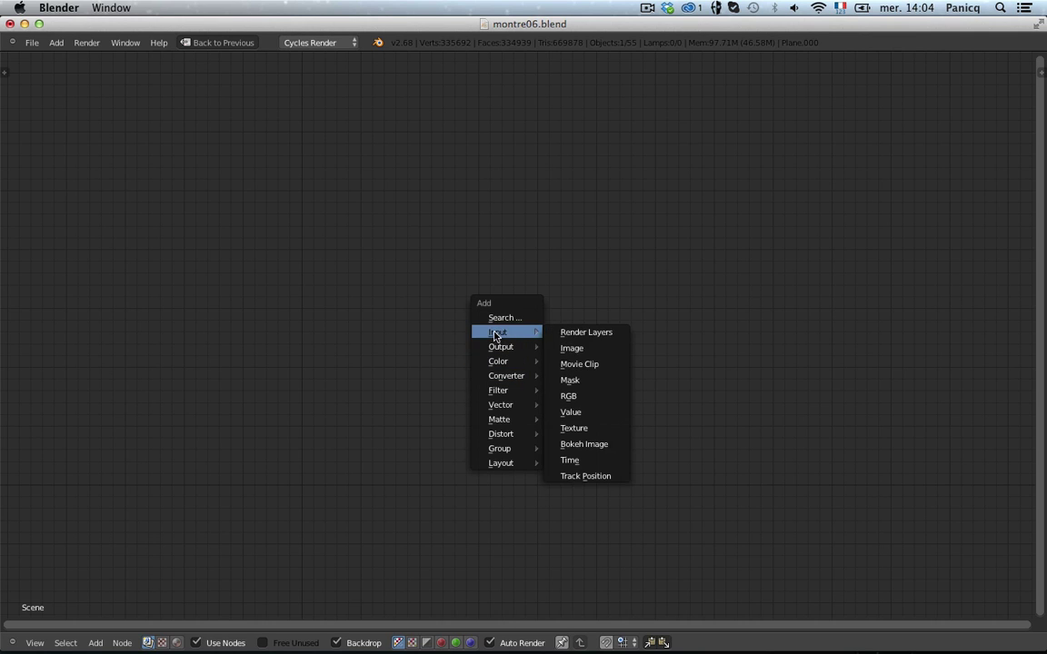
click(597, 333)
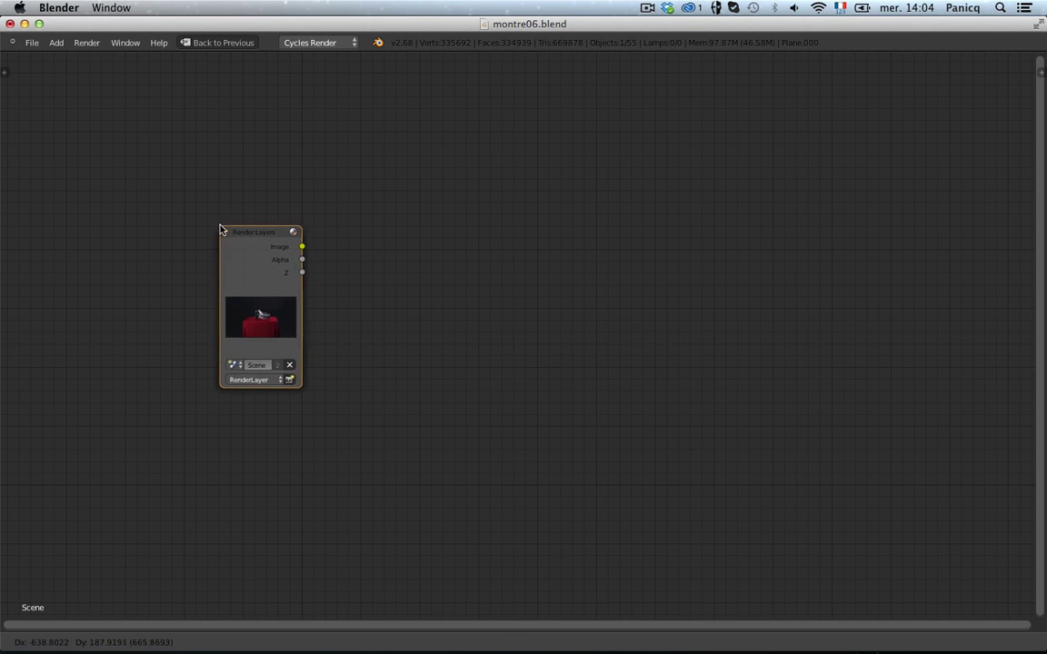
click(225, 233)
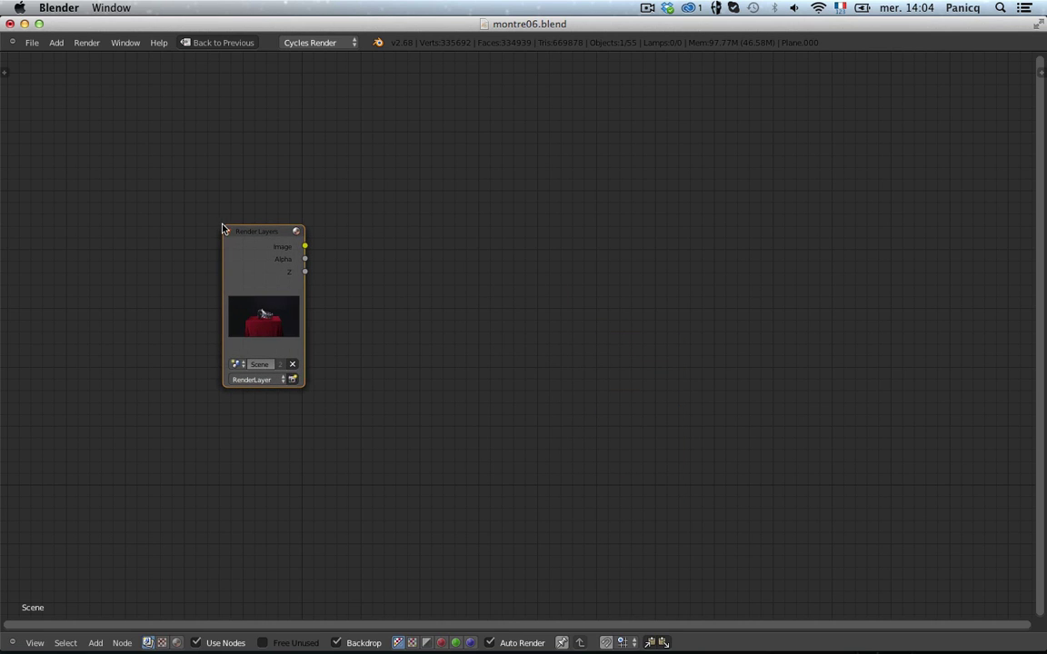
click(264, 379)
click(258, 367)
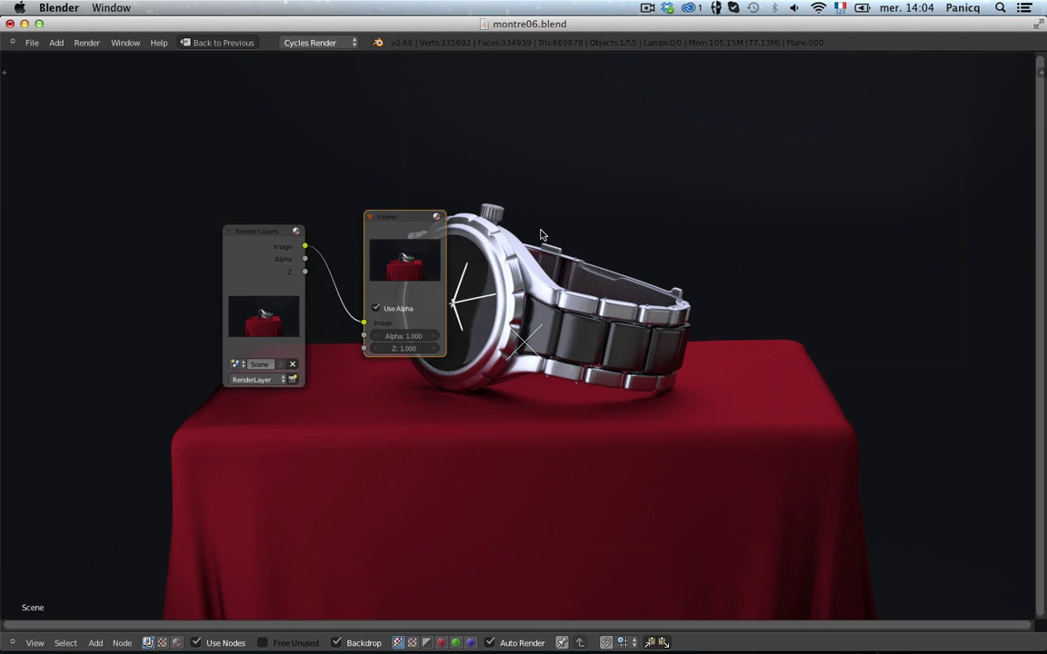
- Move the Viewer node off the watch dial into the dark background above and beyond the bracelet
scroll(578, 242, down, 4)
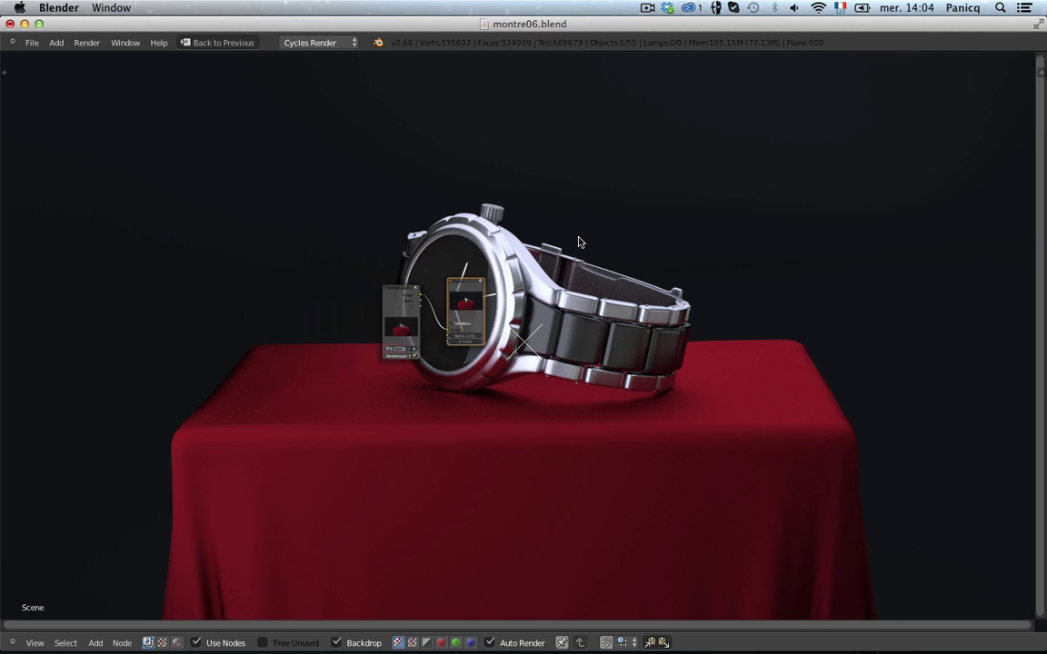
scroll(578, 242, up, 3)
drag(418, 271, 874, 113)
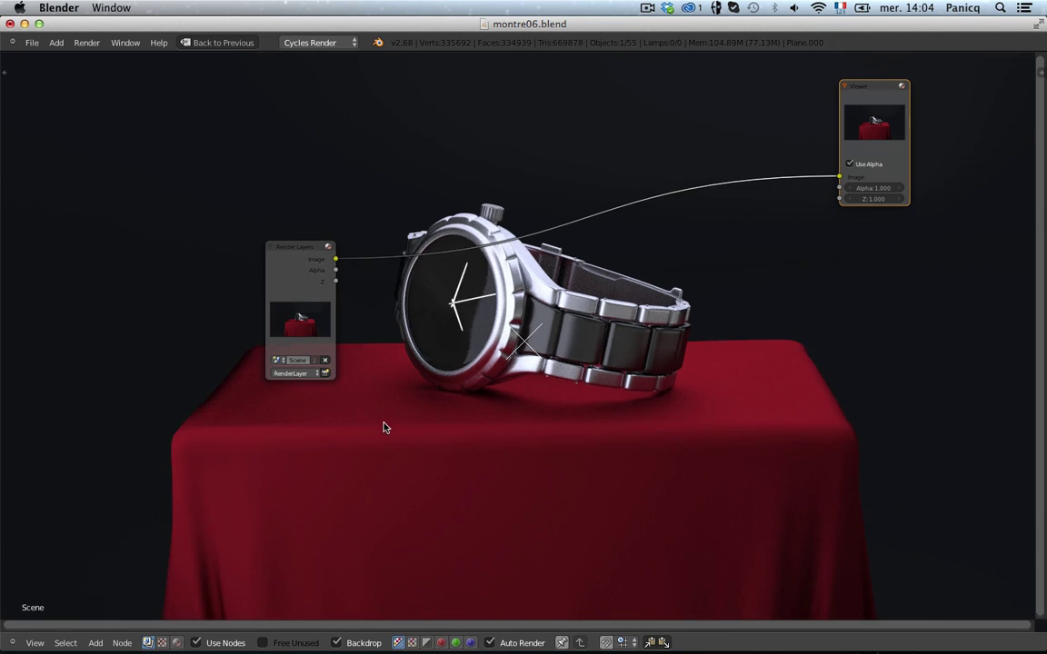
- Scale the backdrop down until the whole render fits in the node editor, and shift its position
key(v)
key(v)
key(v)
key(v)
key(v)
key(v)
key(alt+v)
key(alt+v)
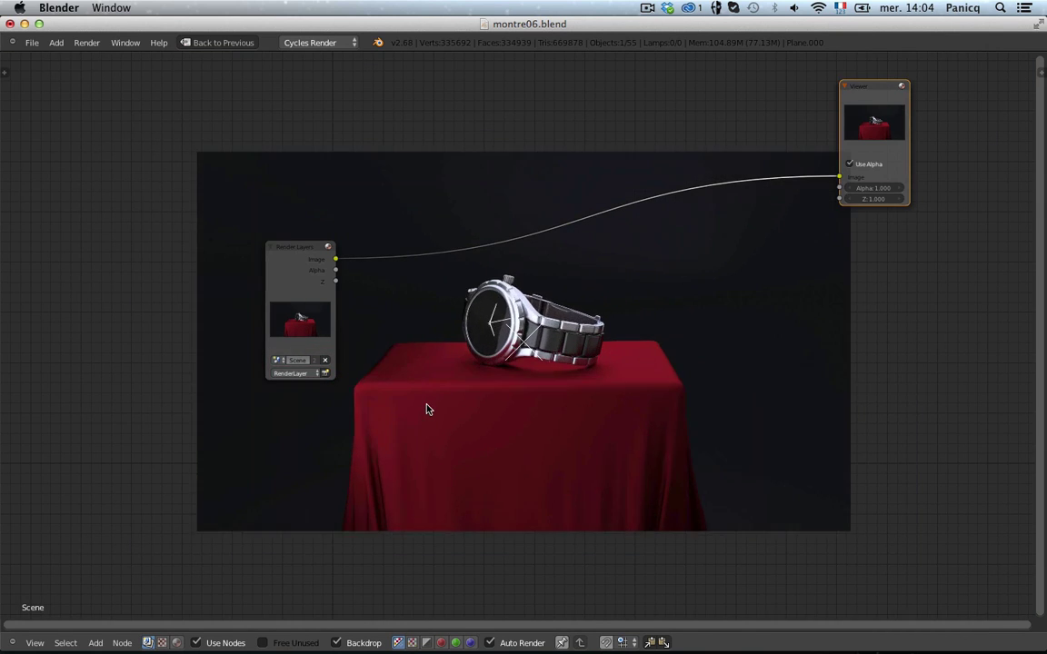
key(alt+v)
key(alt+v)
key(v)
key(v)
alt+middle_drag(513, 418, 556, 384)
scroll(510, 227, up, 1)
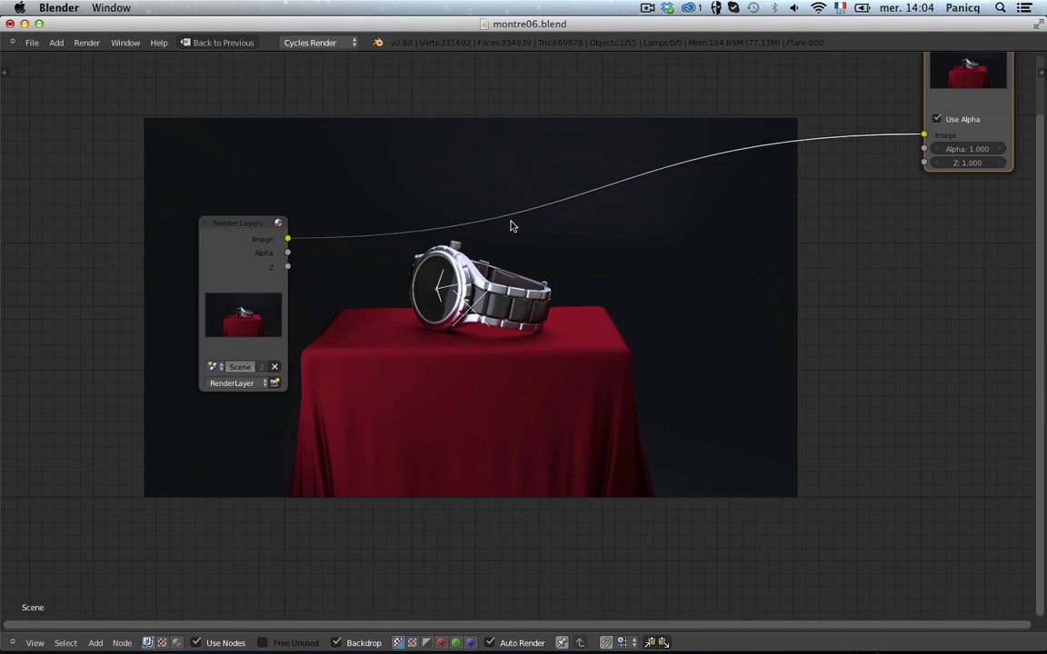
- Arrange the Render Layers and Viewer nodes on opposite sides of the backdrop image and centre the backdrop between them
scroll(497, 224, down, 1)
drag(808, 144, 720, 279)
drag(321, 263, 163, 234)
scroll(862, 333, up, 1)
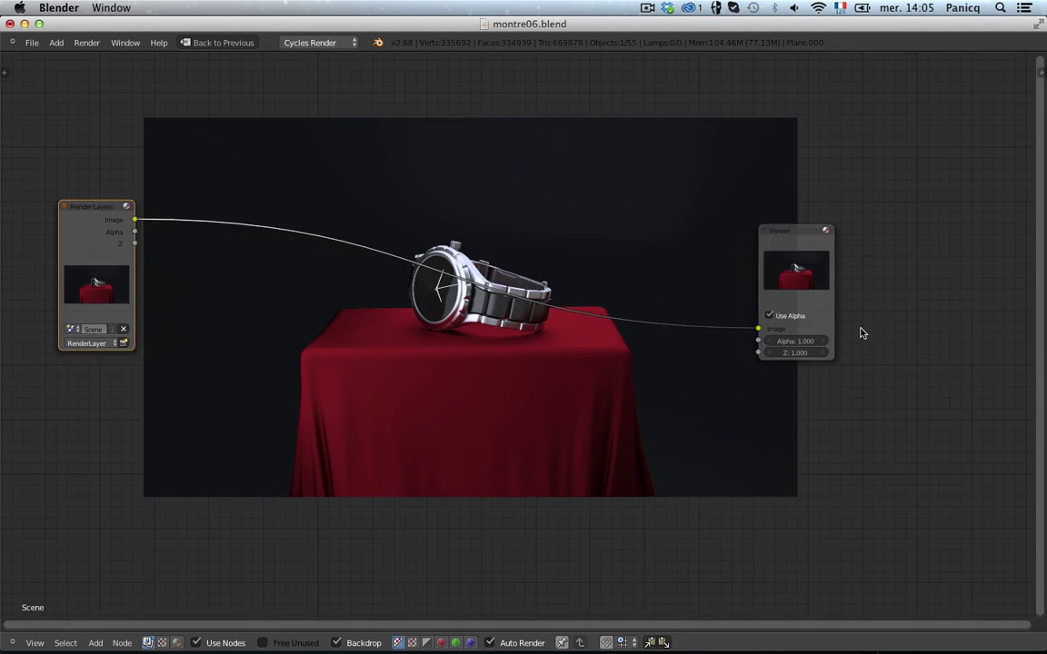
scroll(479, 352, down, 1)
alt+middle_drag(479, 356, 514, 357)
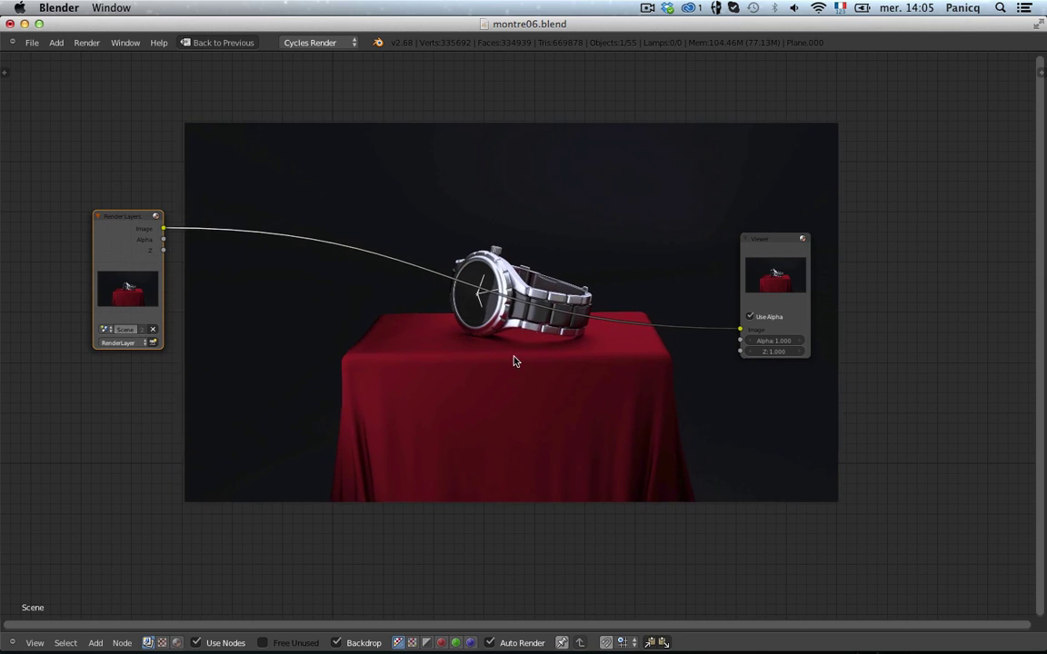
scroll(785, 251, up, 1)
drag(785, 252, 882, 211)
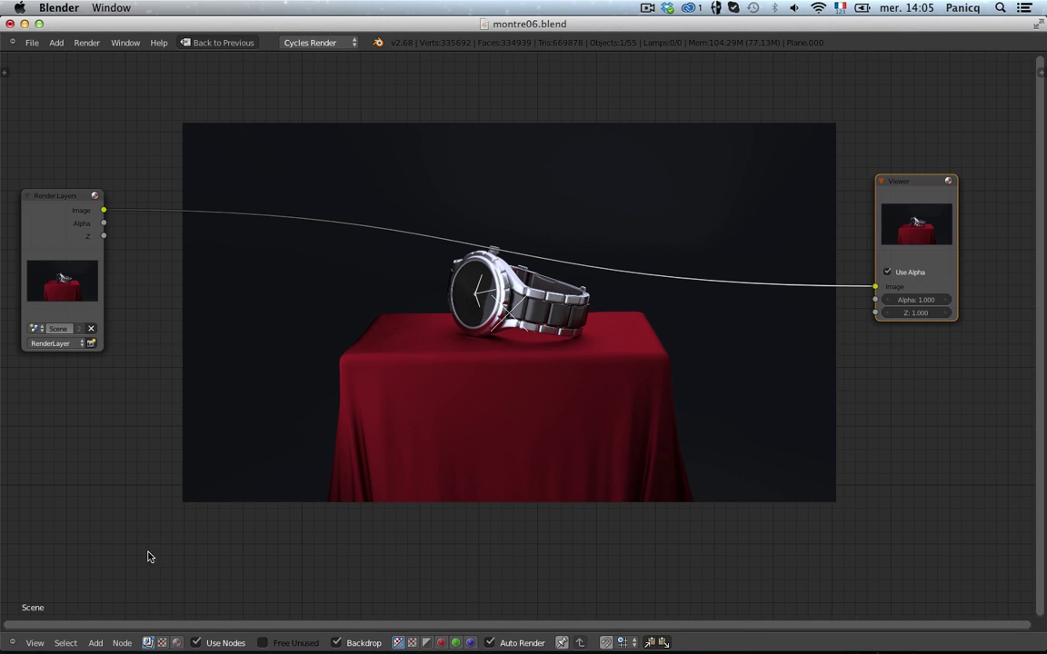
drag(926, 193, 948, 187)
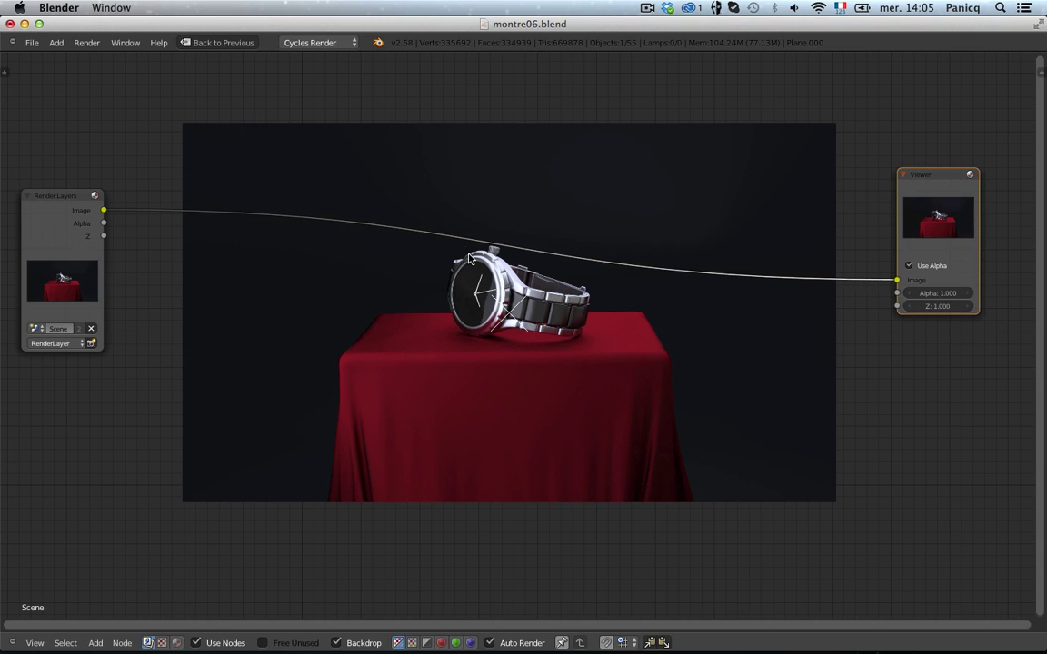
- Insert an RGB Curves node into the link between the Render Layers and Viewer nodes
key(shift+a)
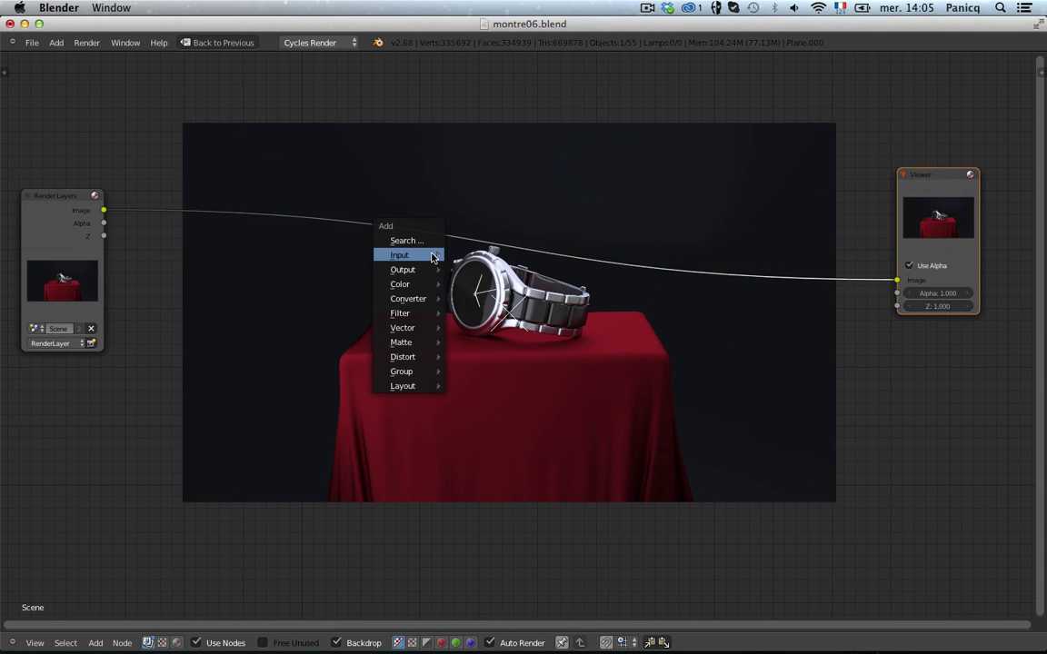
mouse_move(437, 255)
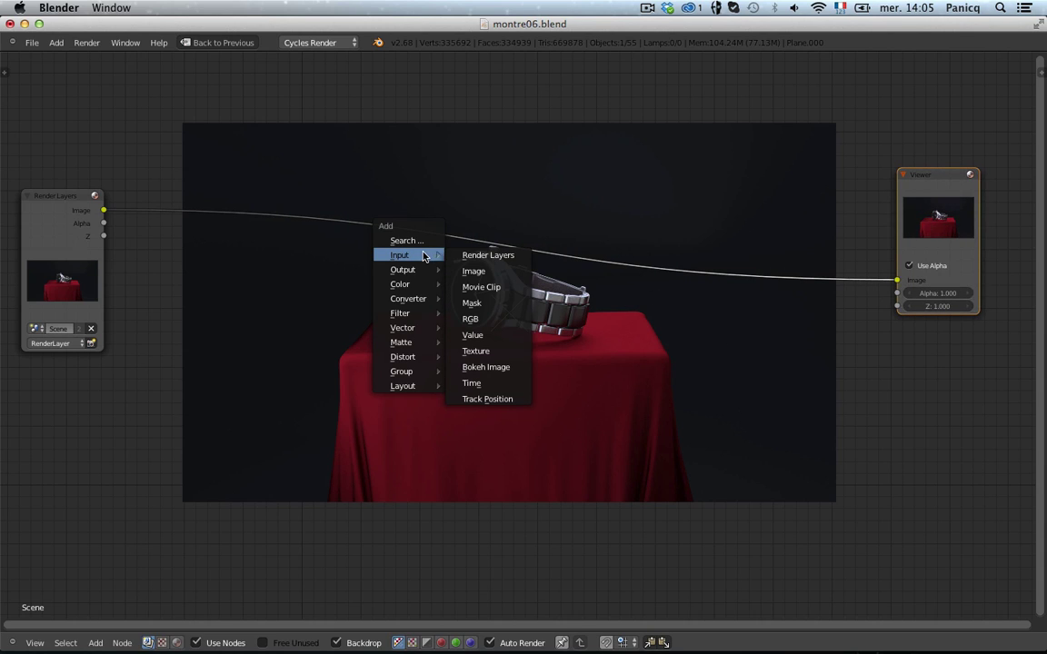
mouse_move(427, 284)
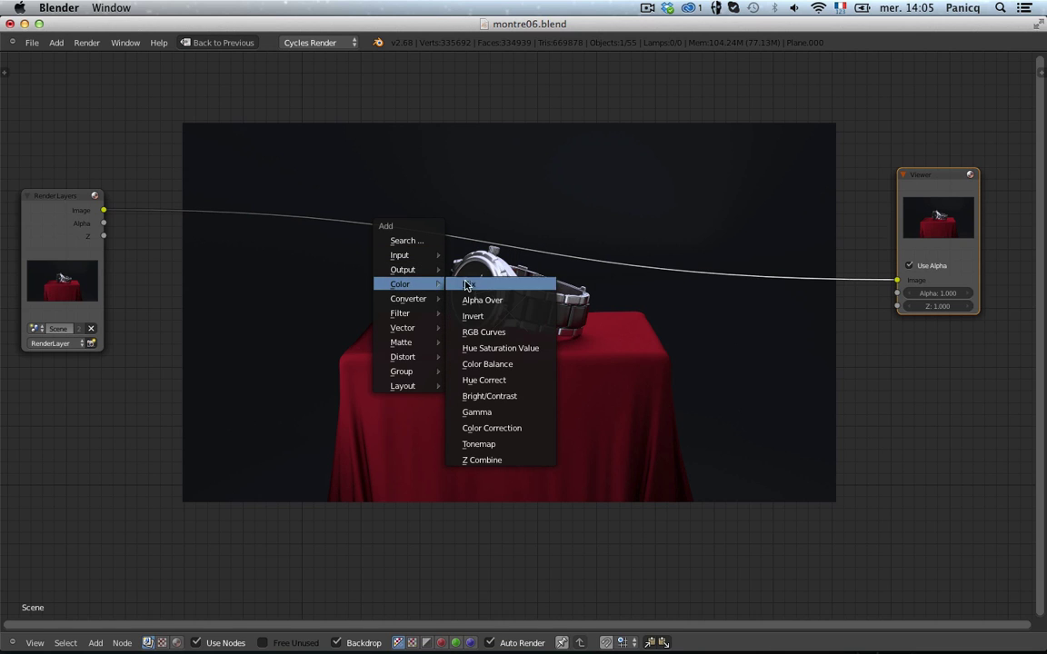
click(518, 339)
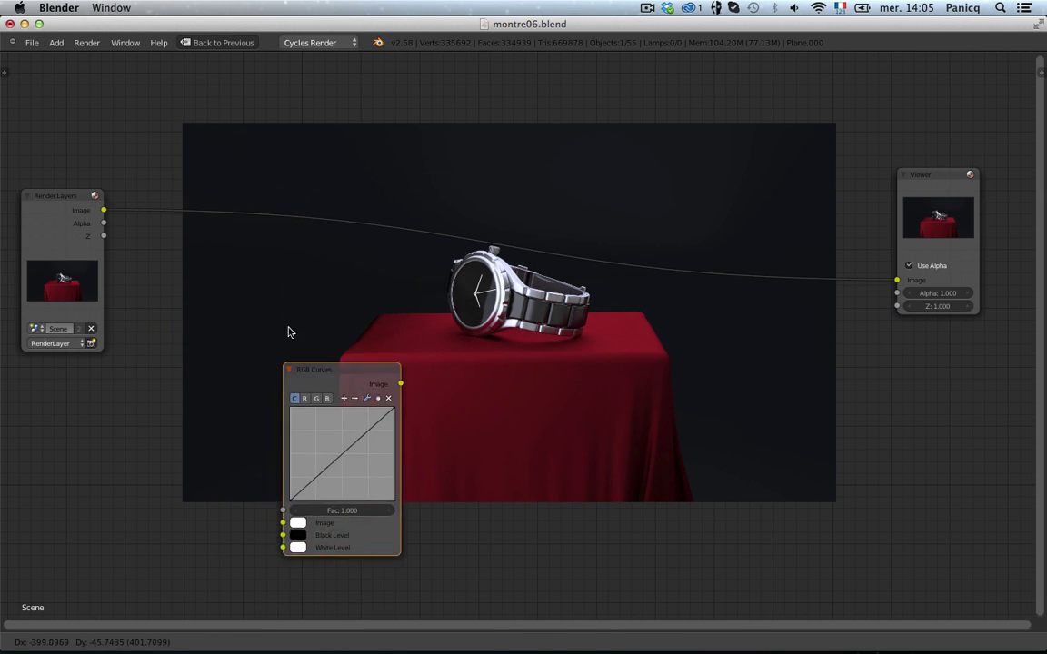
click(307, 116)
scroll(318, 367, up, 2)
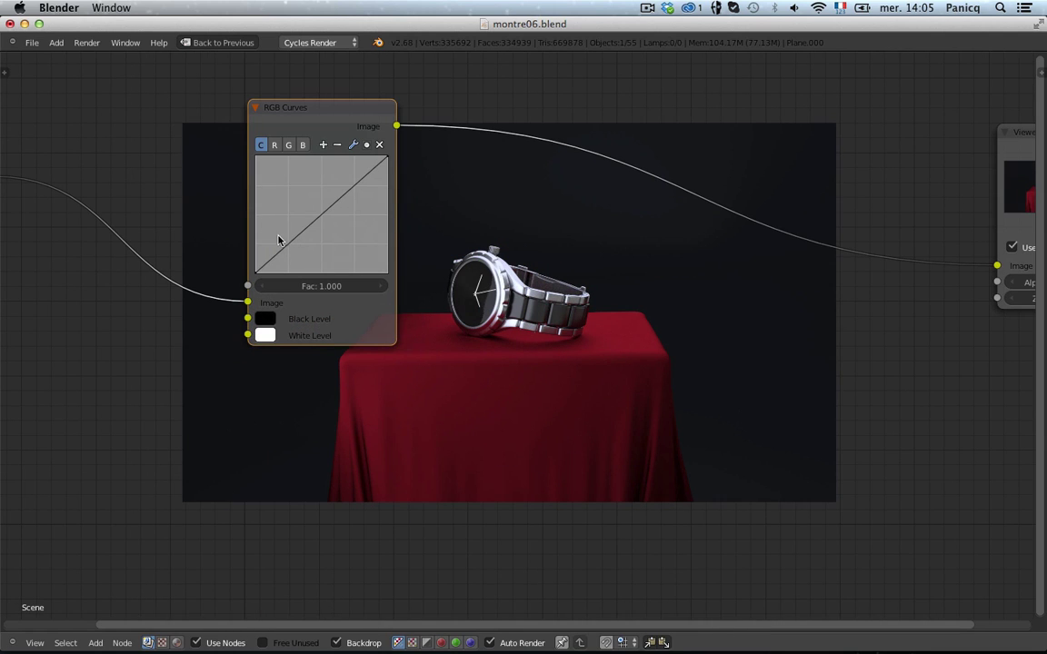
- Shape the combined curve into an S with points at about X 0.17, Y 0.11 and X 0.84, Y 0.93
drag(284, 245, 289, 260)
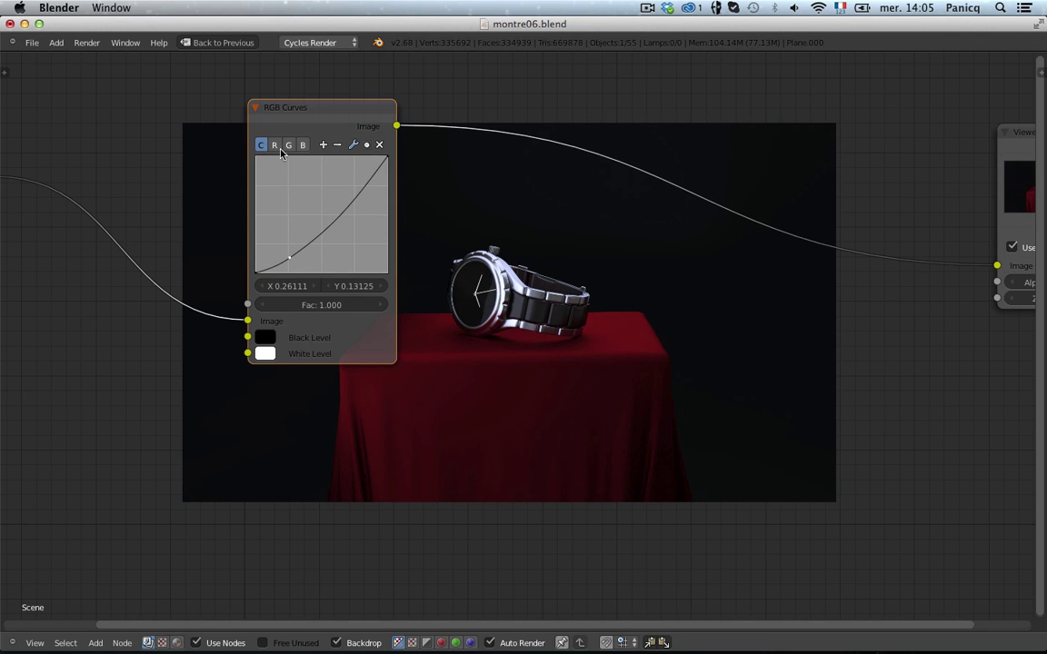
mouse_move(362, 193)
mouse_down()
mouse_move(354, 149)
mouse_move(364, 171)
mouse_up()
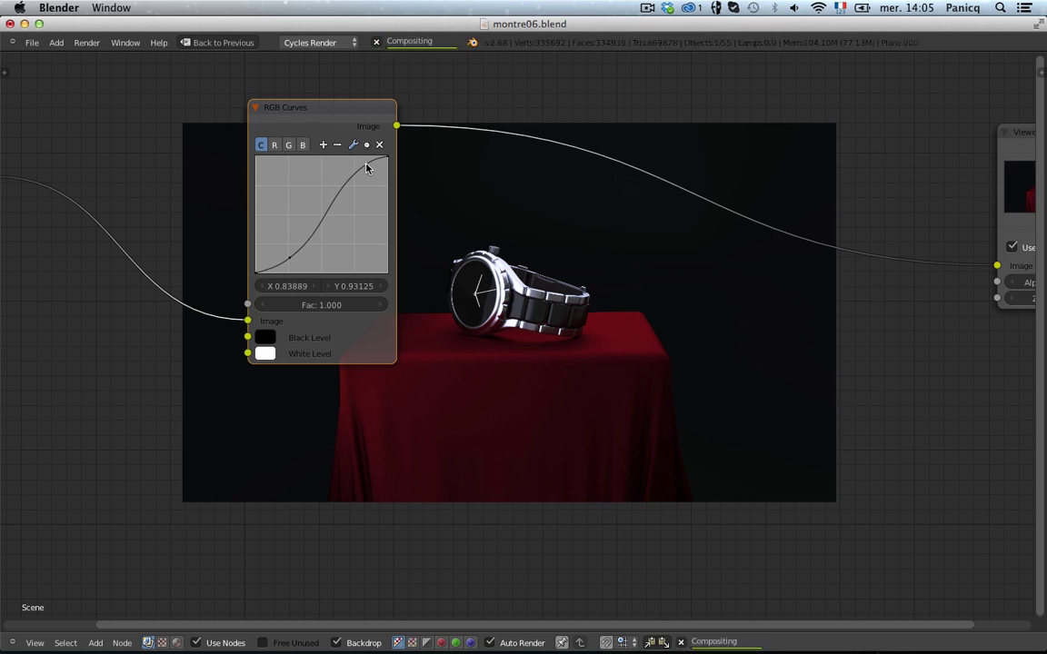
drag(288, 258, 278, 265)
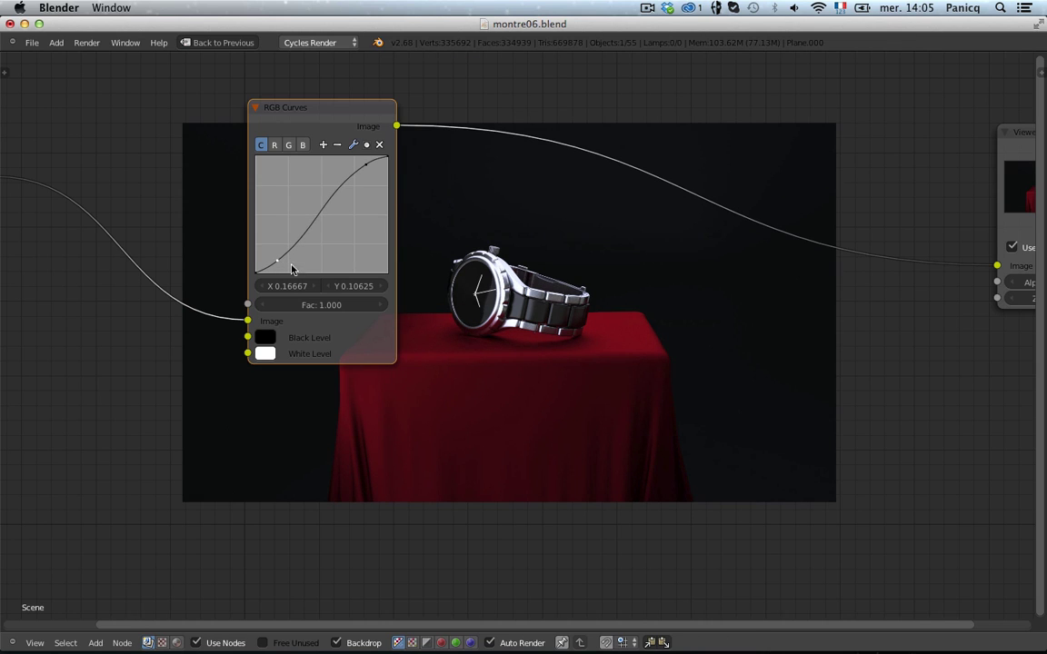
- Lower the red channel's curve with a midpoint at about X 0.58, Y 0.36
click(275, 147)
drag(313, 221, 333, 234)
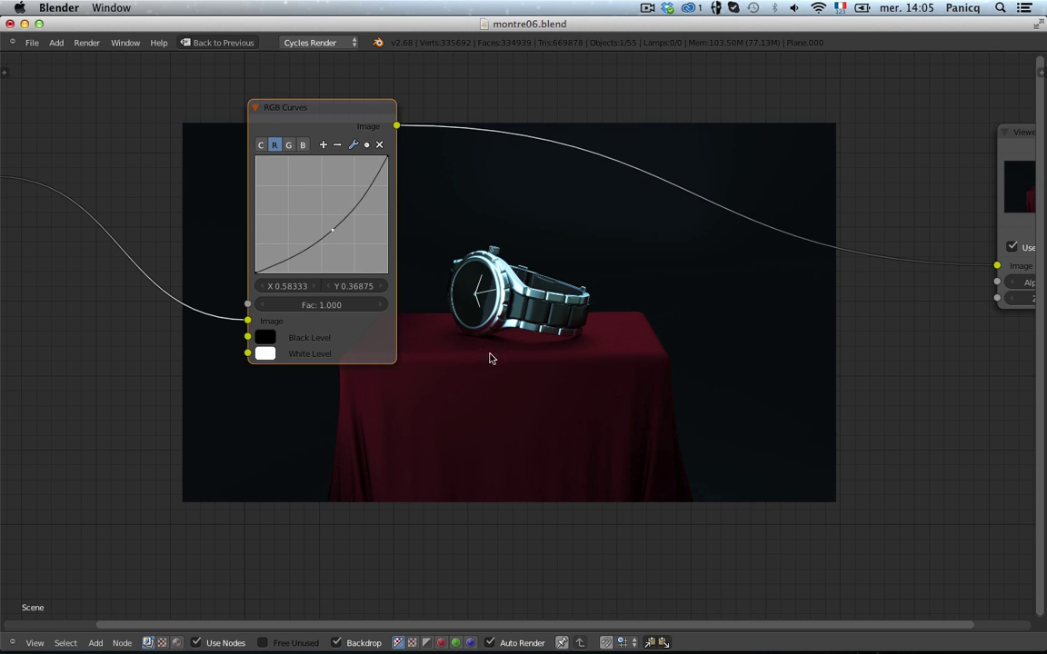
drag(327, 236, 335, 233)
- Try raising a second red-curve point to Y 1.0 at about X 0.54, and undo it
scroll(341, 238, up, 2)
scroll(525, 264, down, 7)
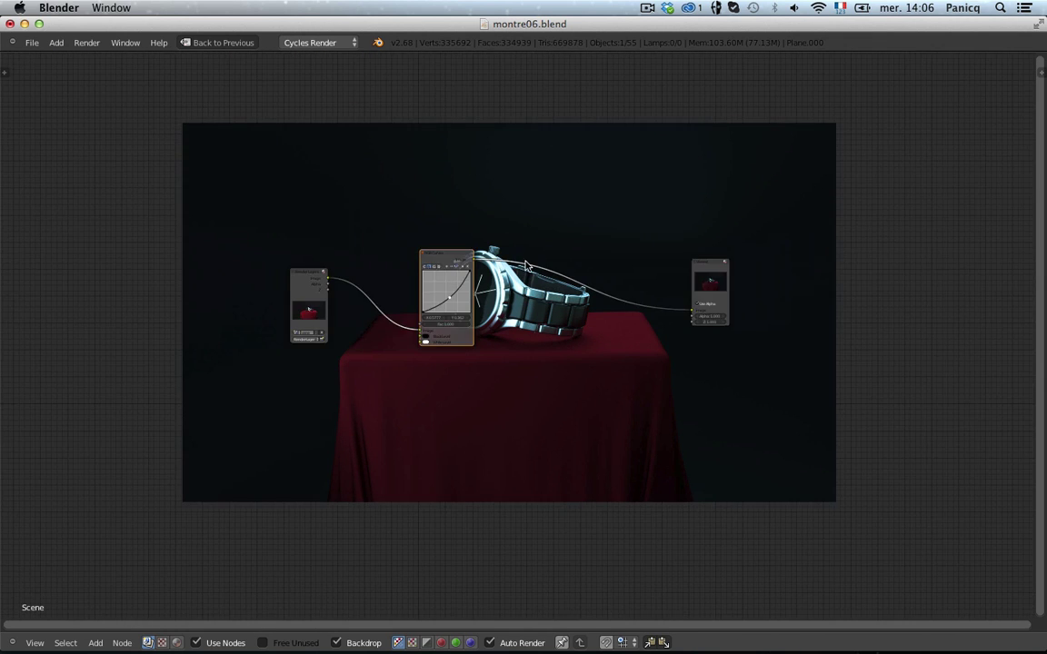
middle_drag(525, 265, 520, 178)
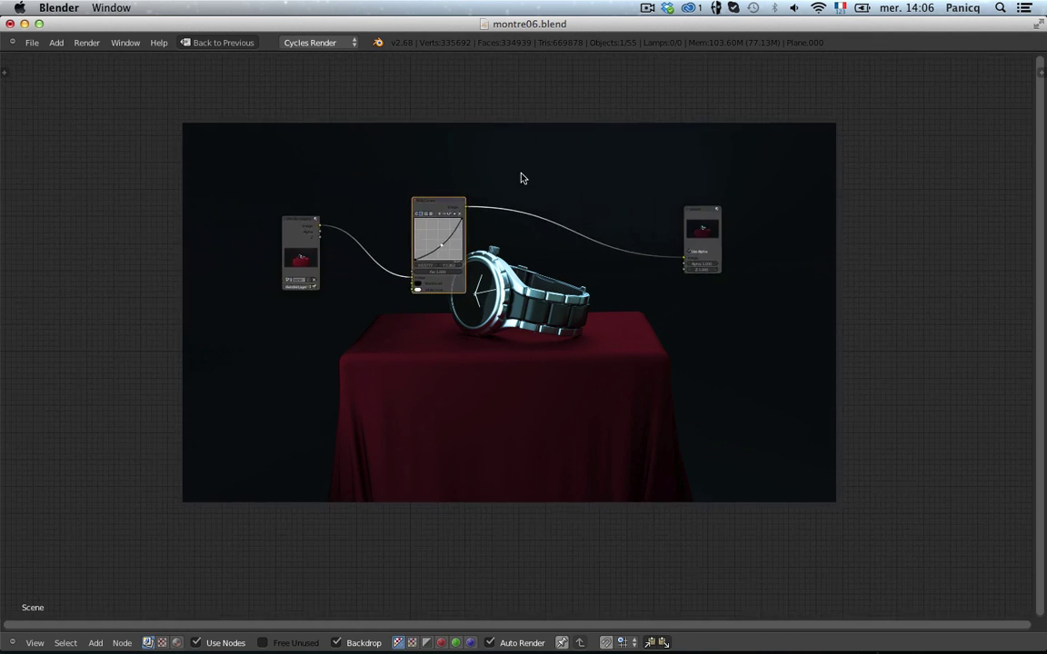
scroll(520, 178, up, 7)
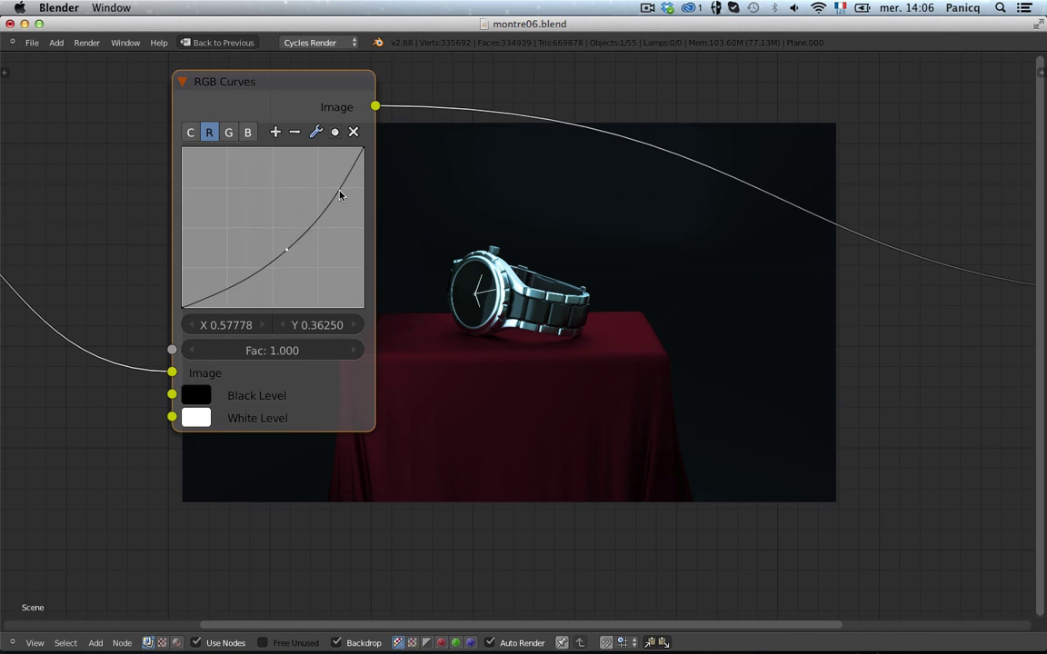
drag(340, 194, 281, 145)
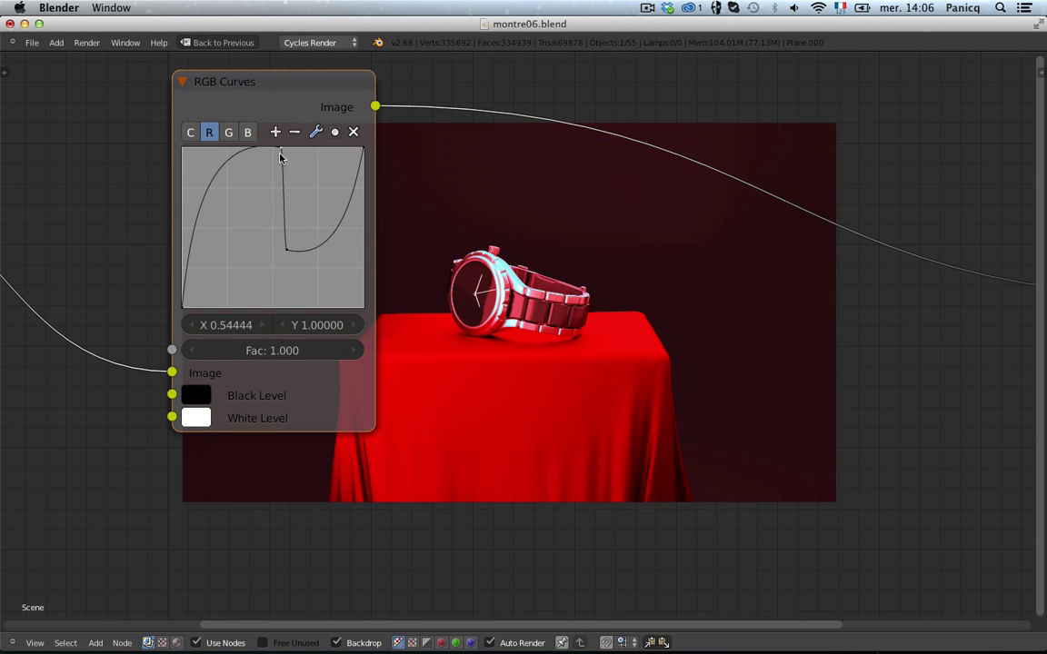
key(ctrl+z)
- Add an upper point to the red curve at about X 0.81, Y 0.73
mouse_move(325, 169)
mouse_down()
mouse_move(296, 141)
mouse_move(313, 120)
mouse_move(339, 177)
mouse_move(328, 172)
mouse_up()
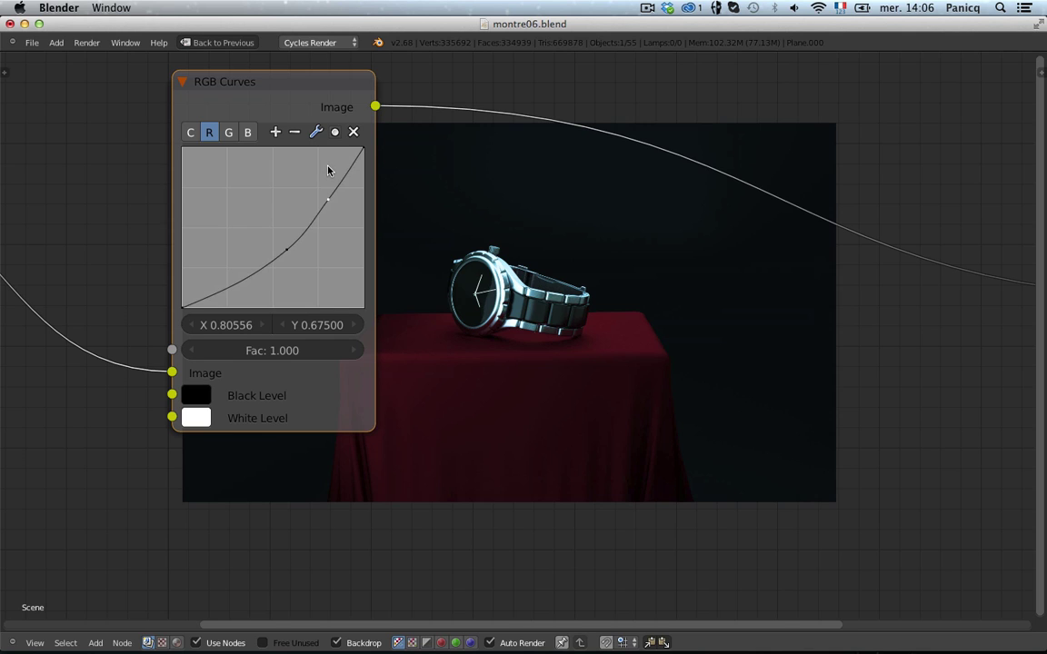
drag(328, 203, 369, 194)
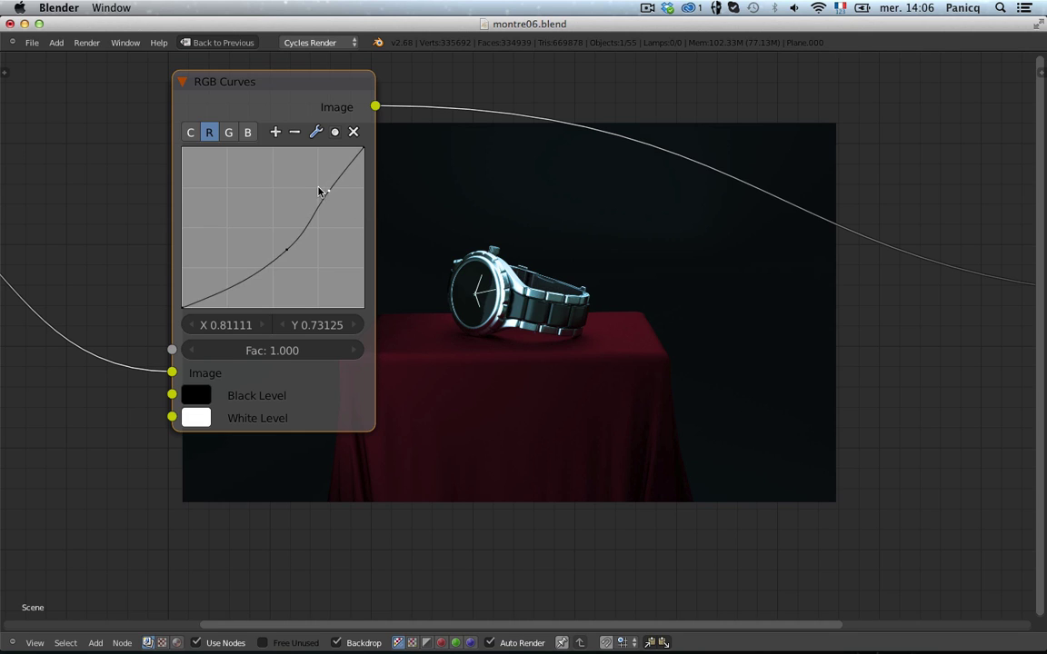
- Undo the deletion of the RGB Curves node and refresh the backdrop through the Viewer node
key(x)
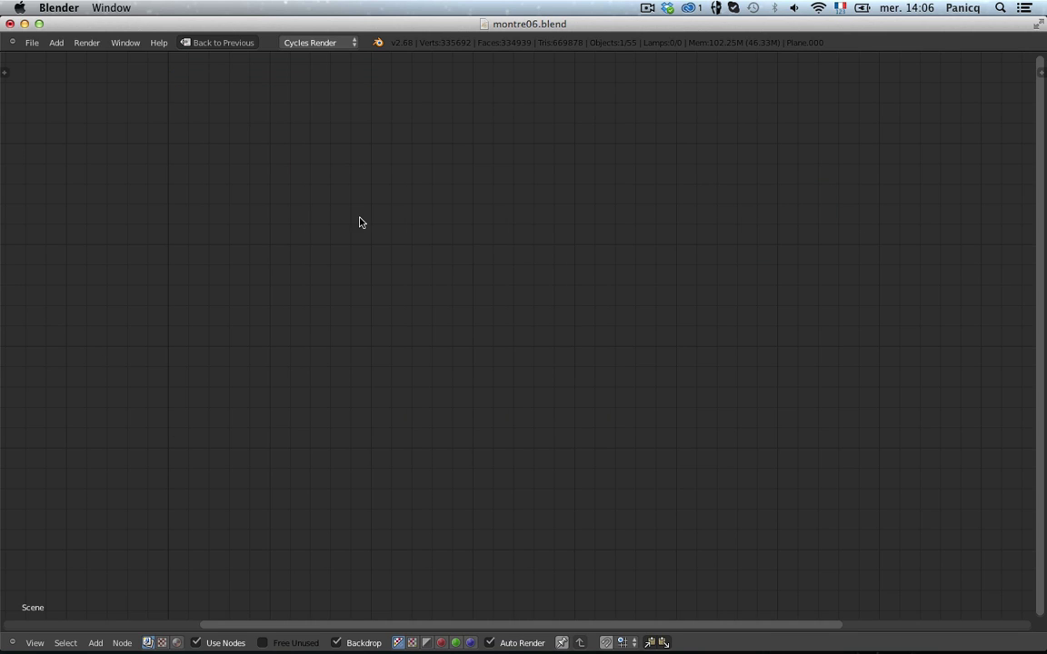
key(ctrl+z)
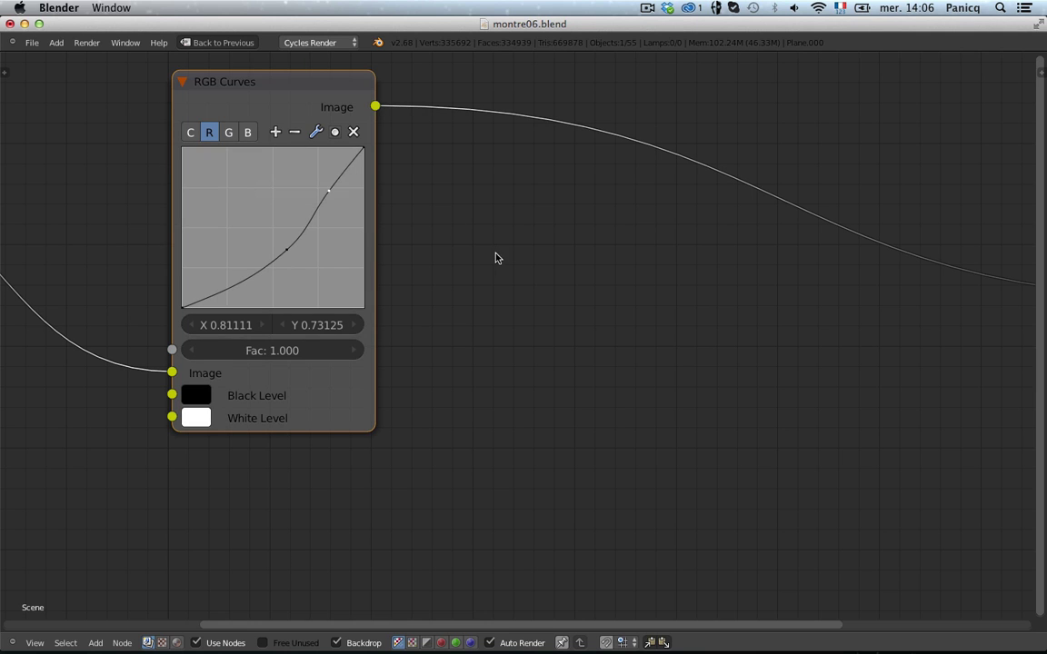
scroll(587, 226, down, 3)
click(866, 268)
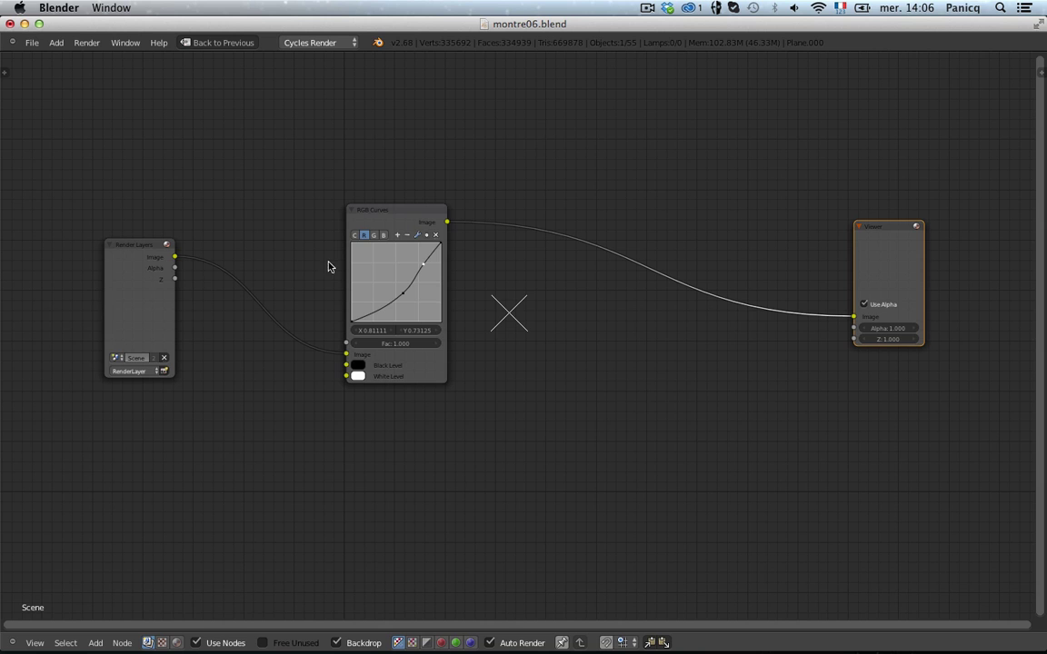
scroll(400, 202, up, 1)
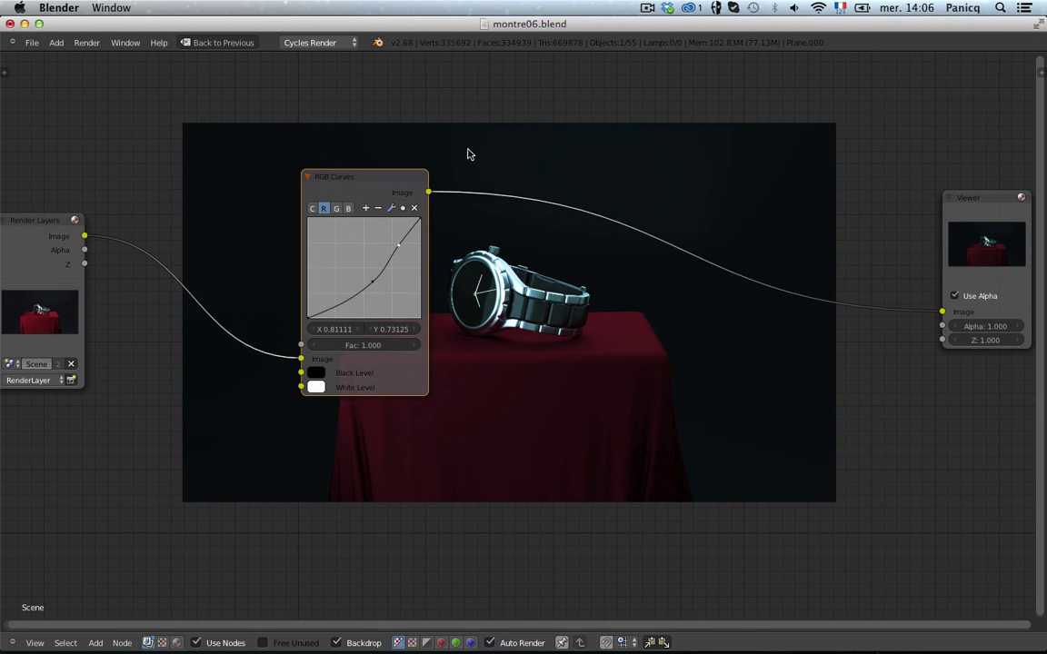
middle_drag(467, 154, 425, 161)
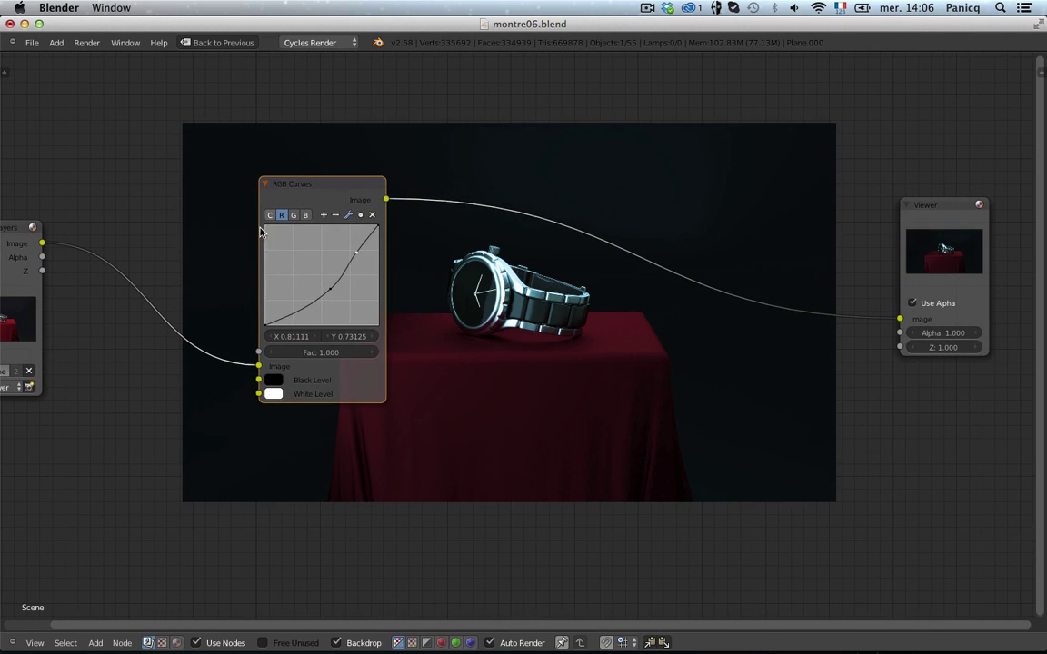
- Try moving the red curve's upper point to about X 0.87, Y 0.69
scroll(268, 273, up, 3)
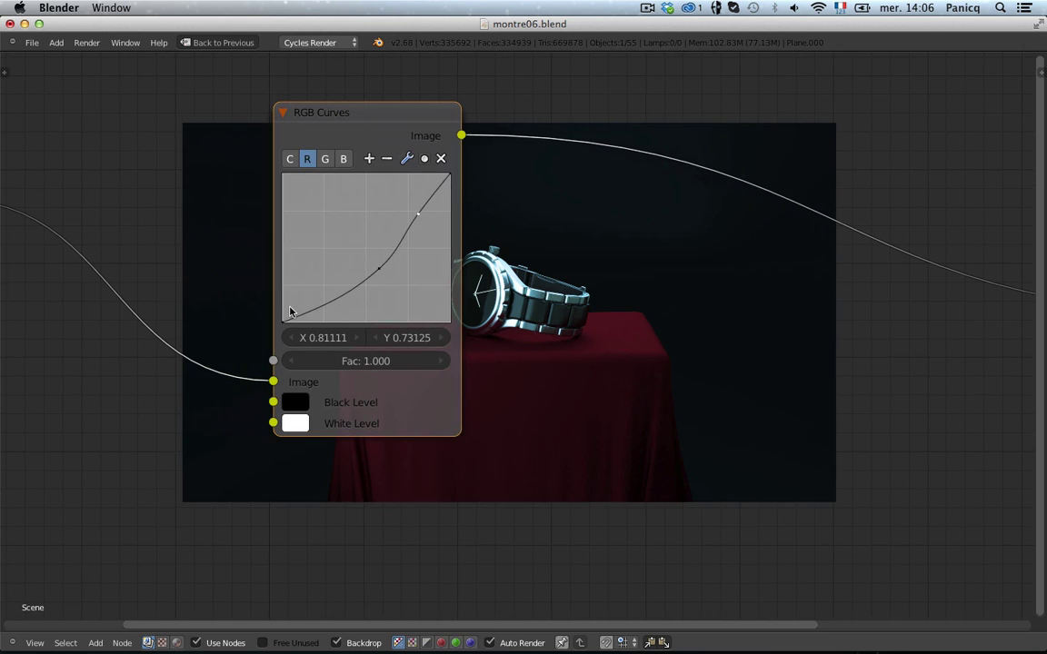
drag(419, 216, 429, 222)
right_click(429, 223)
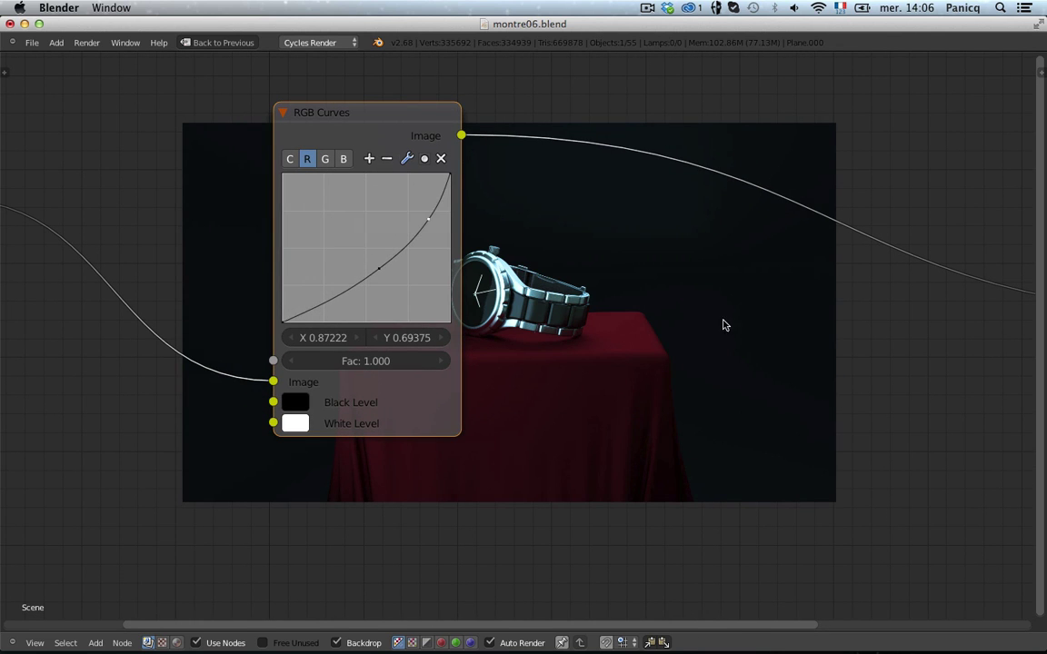
key(ctrl+z)
scroll(502, 227, down, 9)
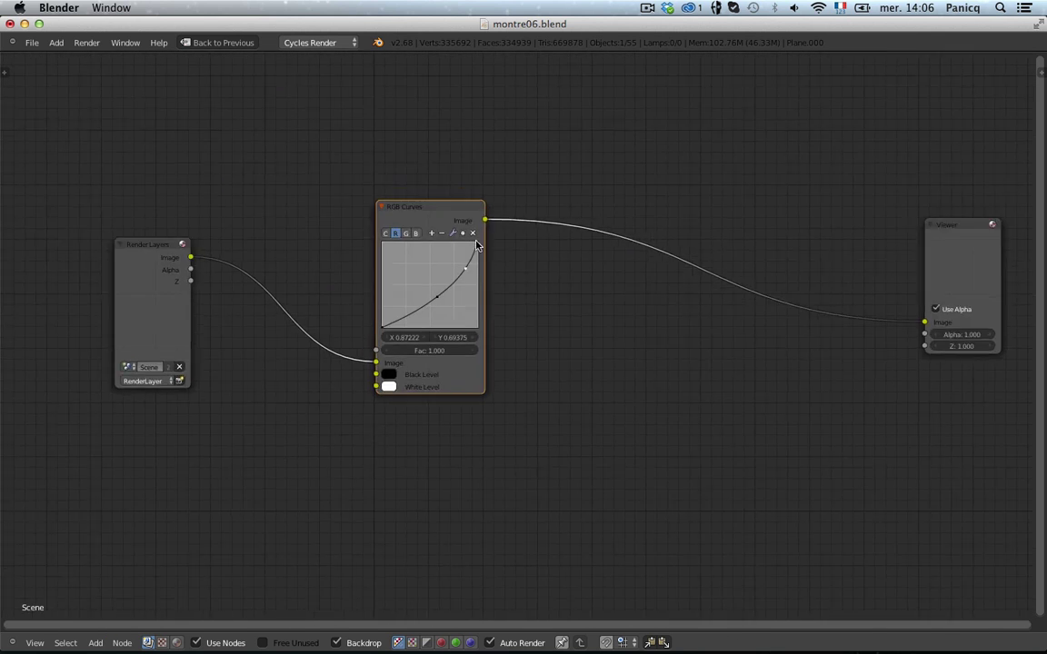
scroll(447, 227, up, 10)
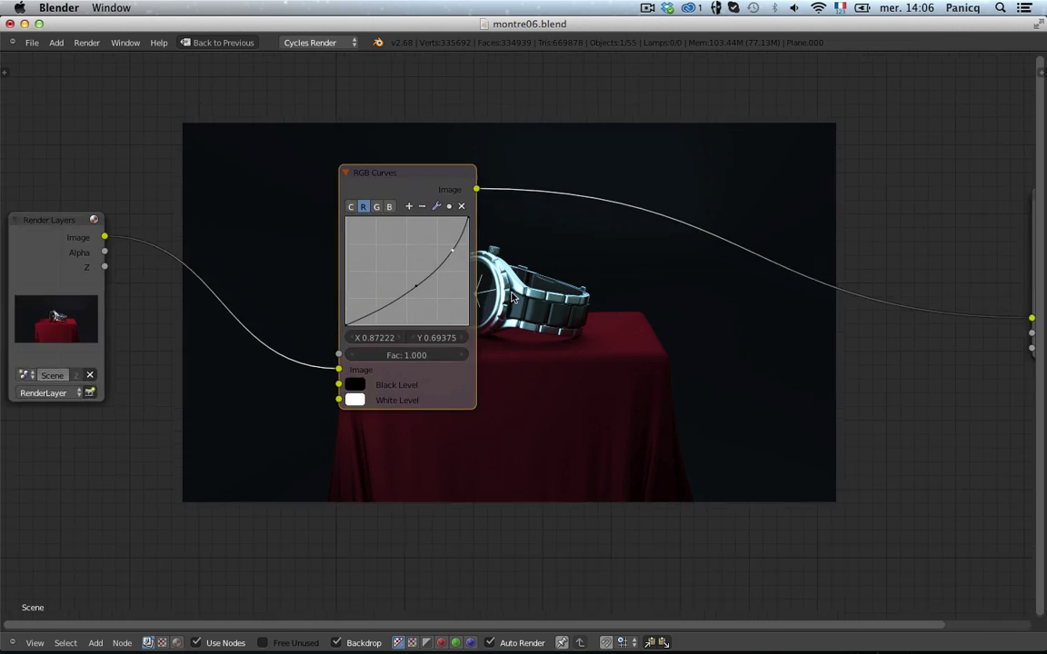
- Delete the red curve's upper point, keeping only the lowered midpoint between the curve's ends
middle_drag(402, 191, 318, 277)
scroll(318, 279, down, 4)
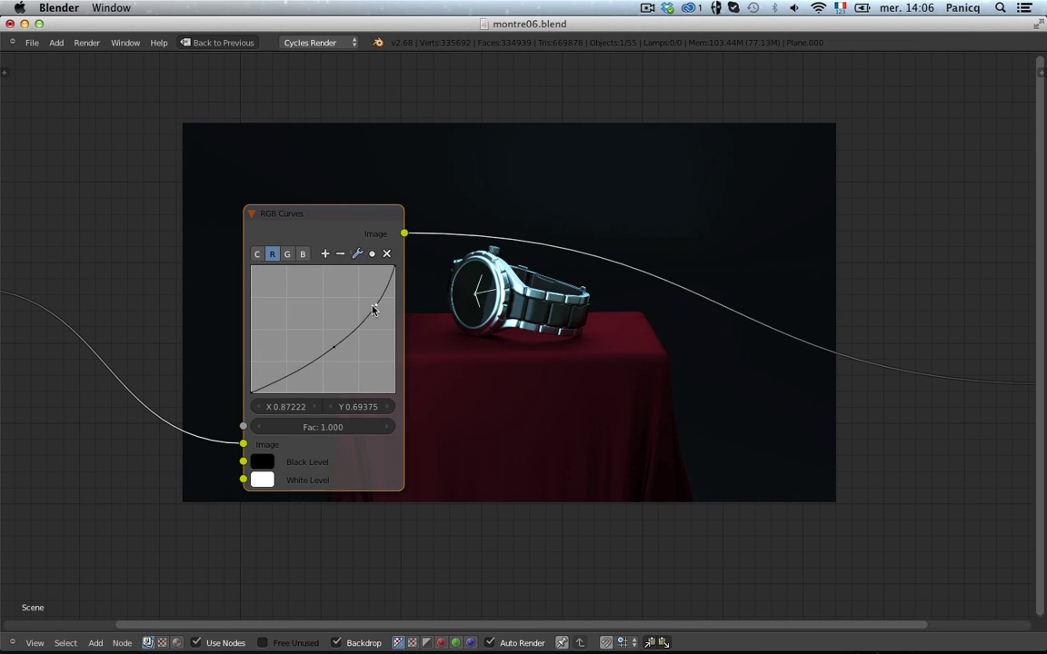
right_click(340, 255)
middle_drag(341, 255, 525, 234)
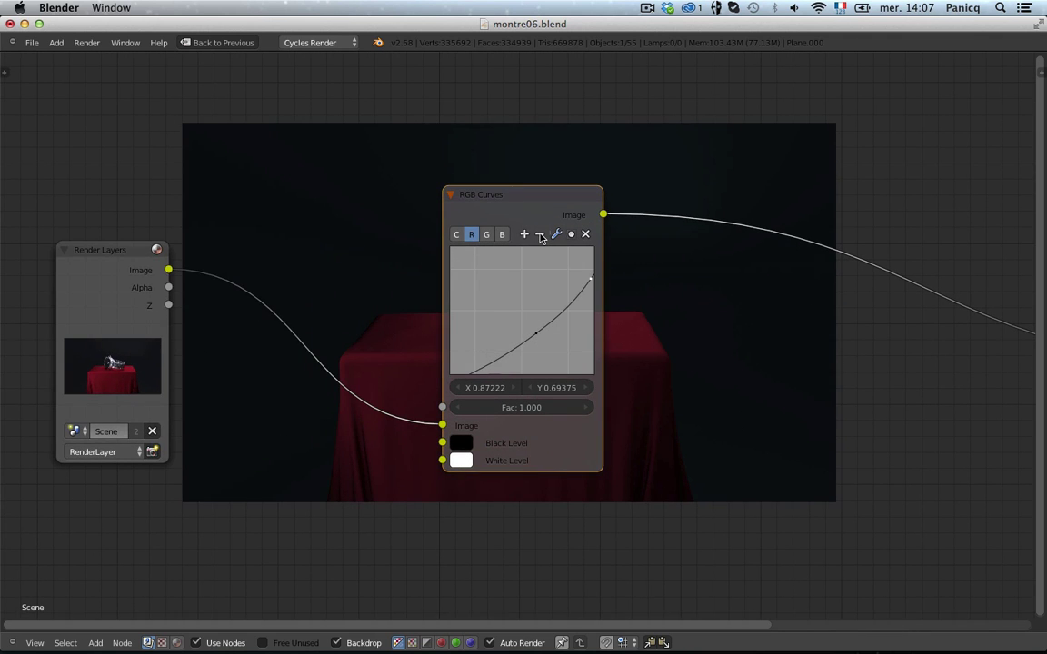
scroll(558, 275, down, 4)
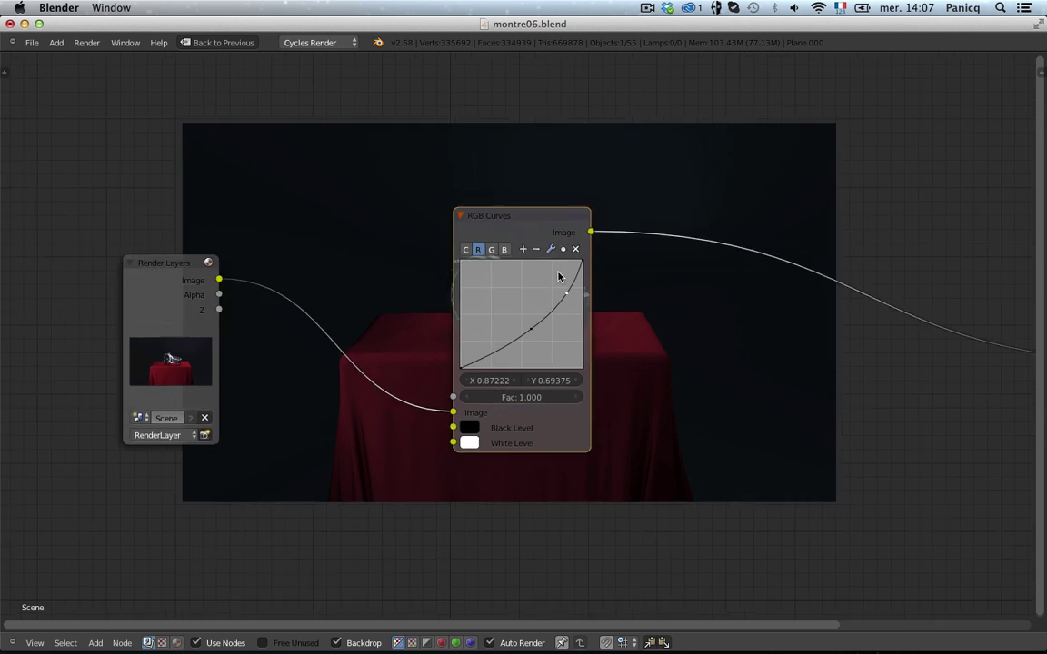
middle_drag(568, 288, 155, 215)
scroll(524, 264, up, 4)
click(526, 204)
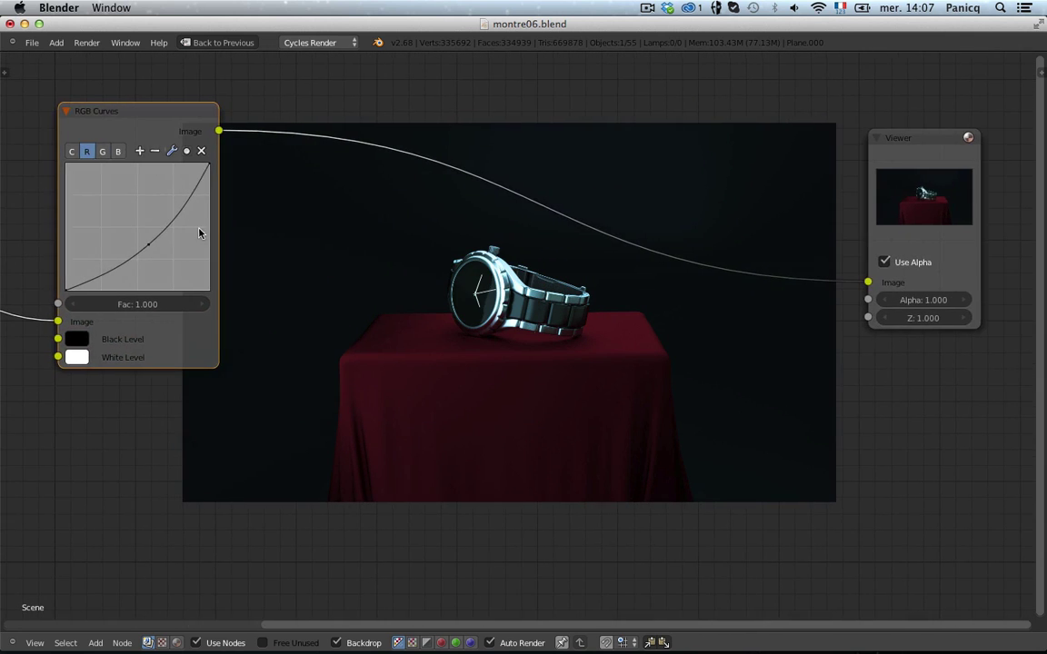
- Move the RGB Curves node up and closer to the Render Layers node, and deselect all nodes
scroll(363, 243, down, 8)
middle_drag(402, 370, 463, 282)
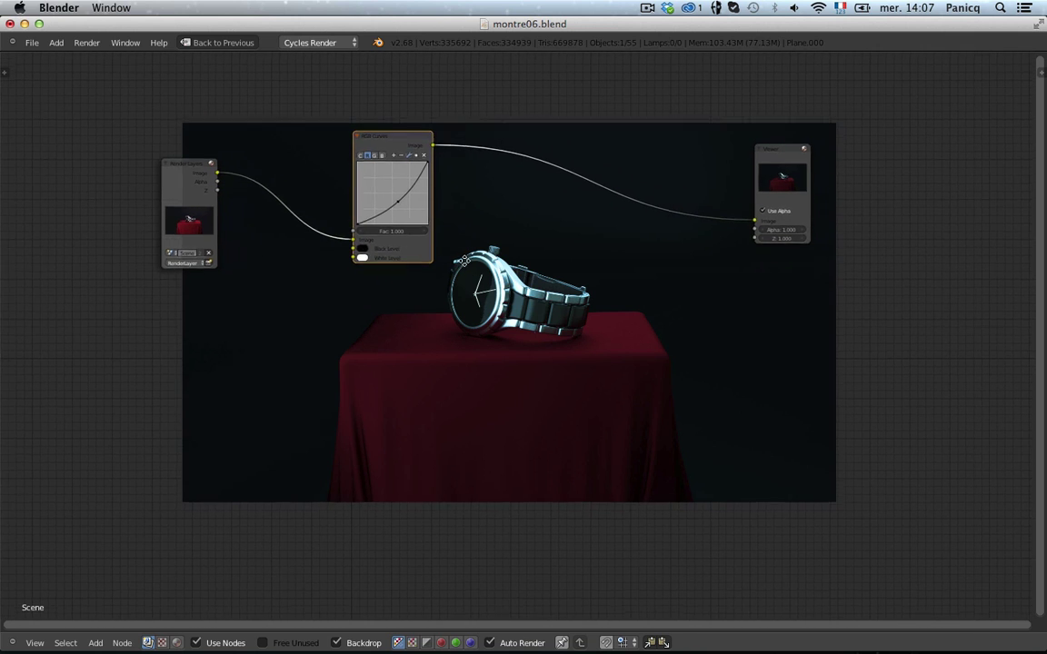
middle_drag(405, 139, 393, 175)
drag(370, 169, 259, 130)
scroll(371, 164, up, 2)
key(a)
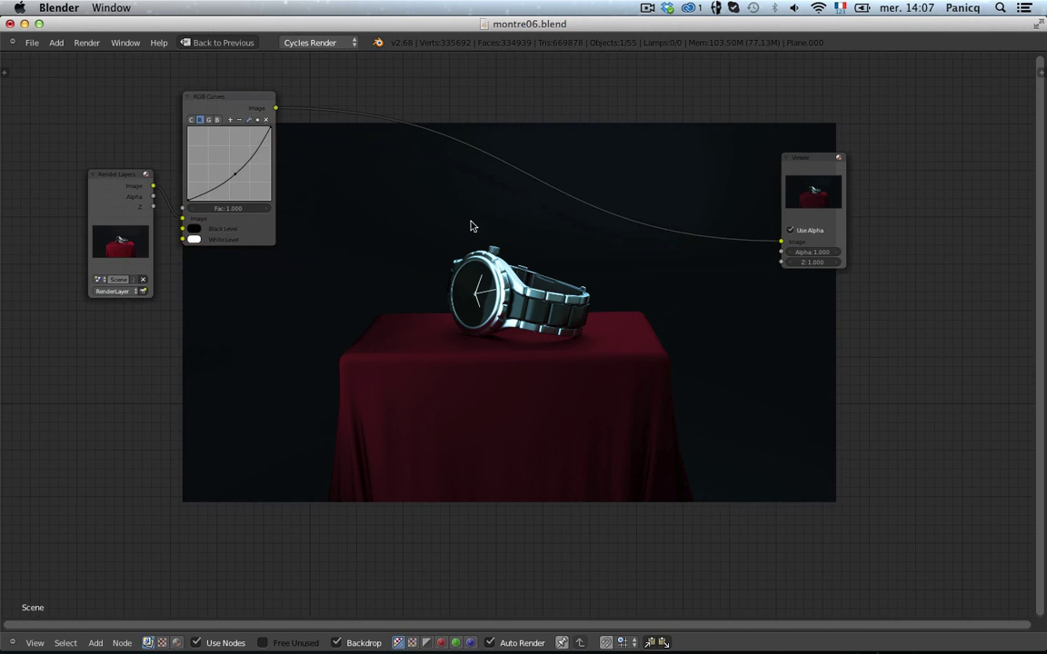
- Add a Color Balance node and insert it on the link between RGB Curves and Viewer
scroll(478, 236, up, 2)
middle_drag(553, 209, 556, 285)
key(shift+a)
mouse_move(520, 271)
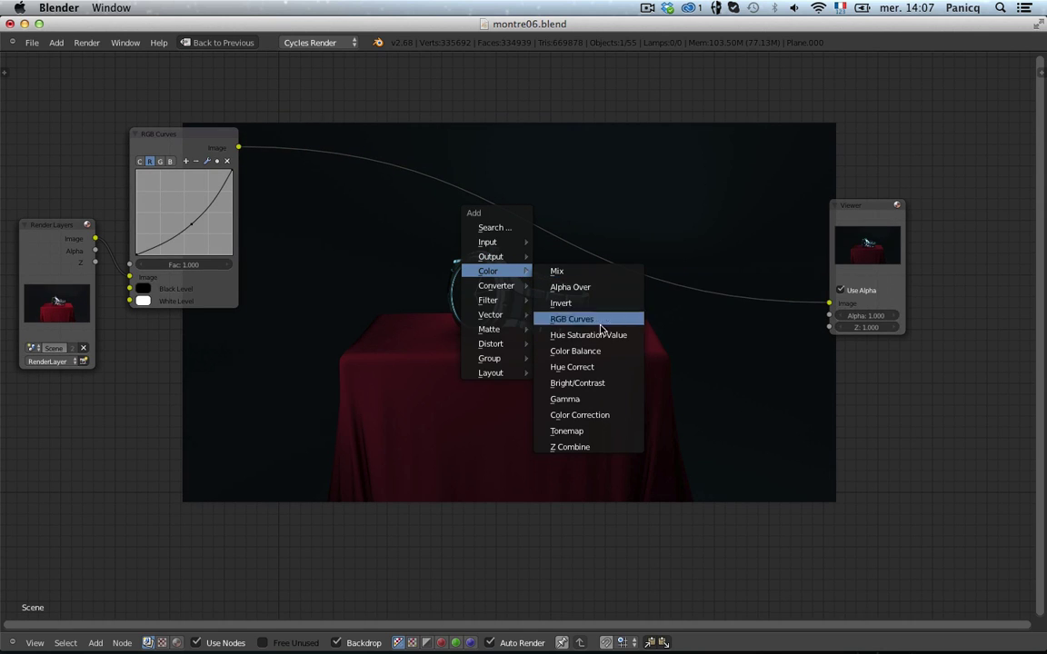
click(611, 349)
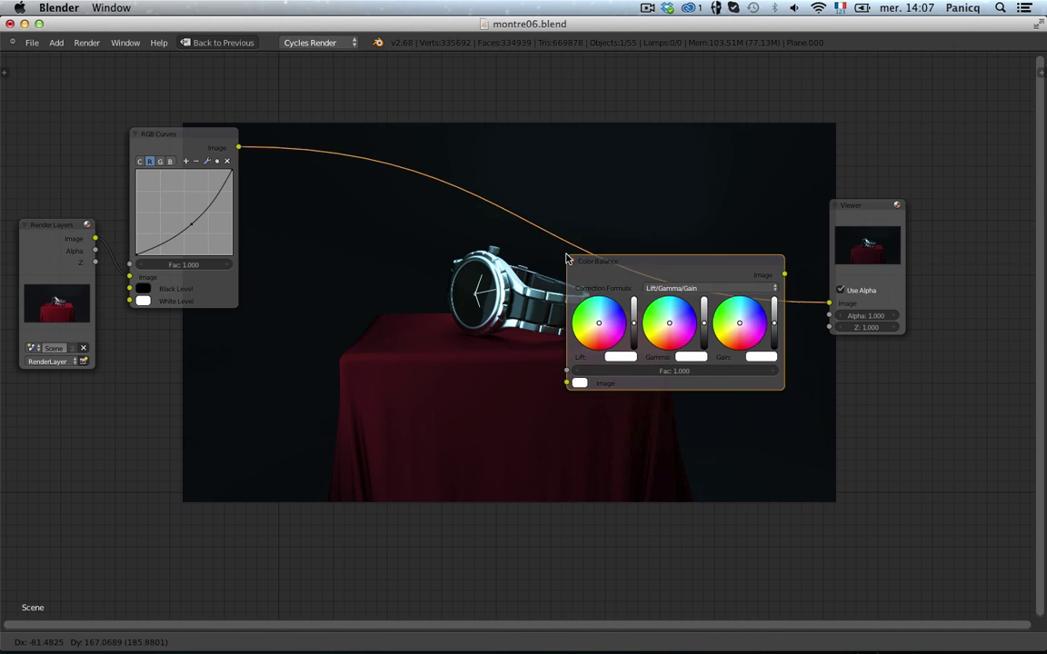
click(568, 257)
- Tint the Color Balance gain slightly blue and raise its brightness a little above neutral
scroll(672, 441, up, 3)
middle_drag(672, 440, 467, 587)
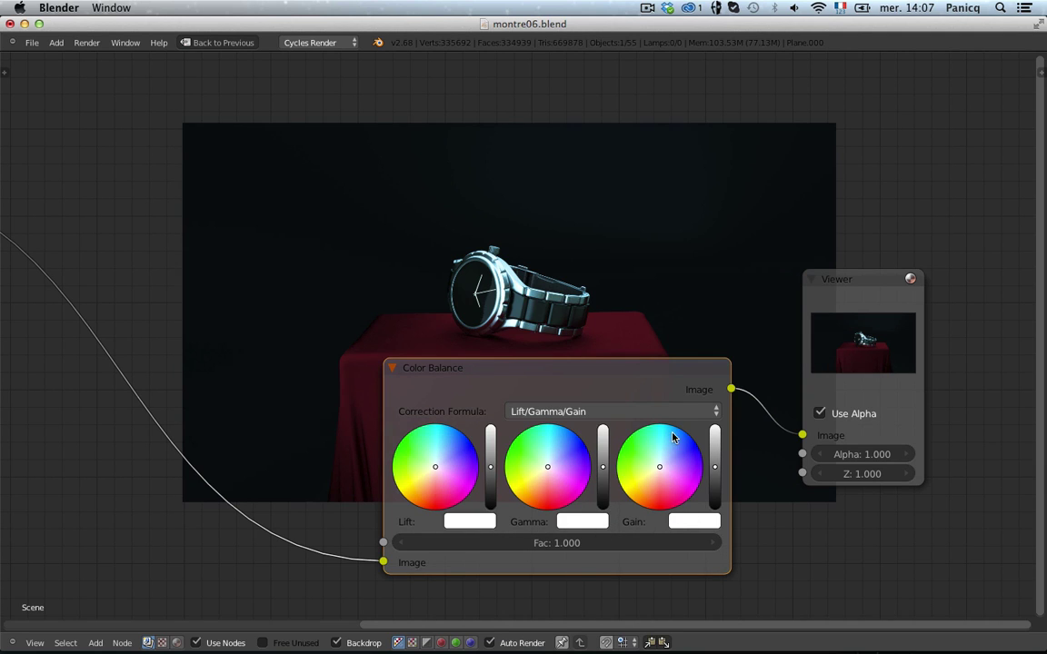
mouse_move(671, 472)
mouse_down()
mouse_move(689, 401)
mouse_move(669, 464)
mouse_up()
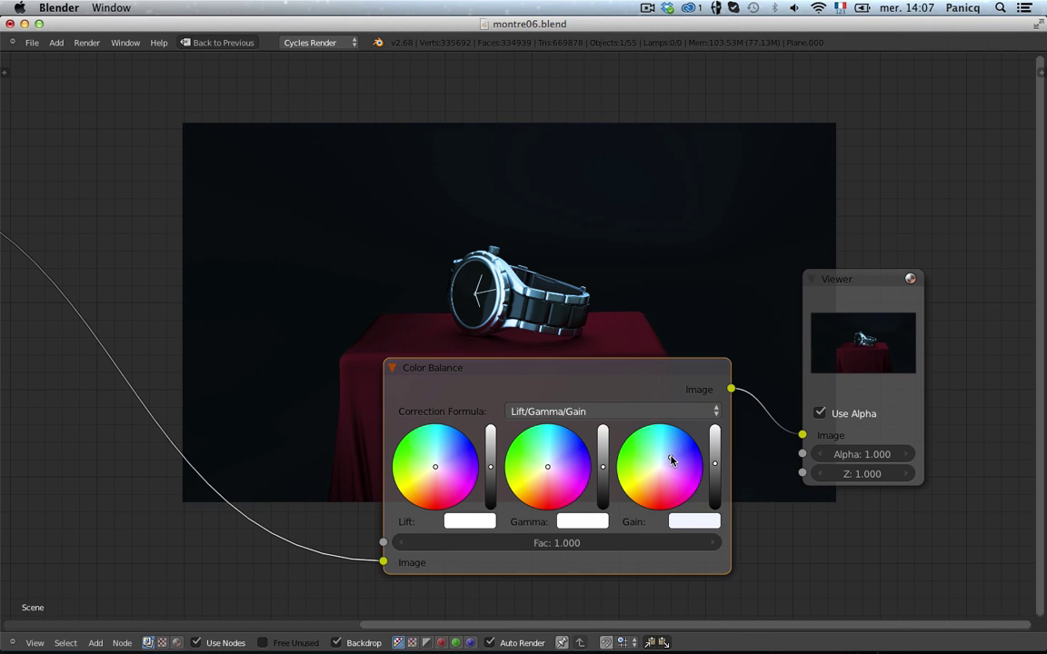
click(670, 462)
click(713, 449)
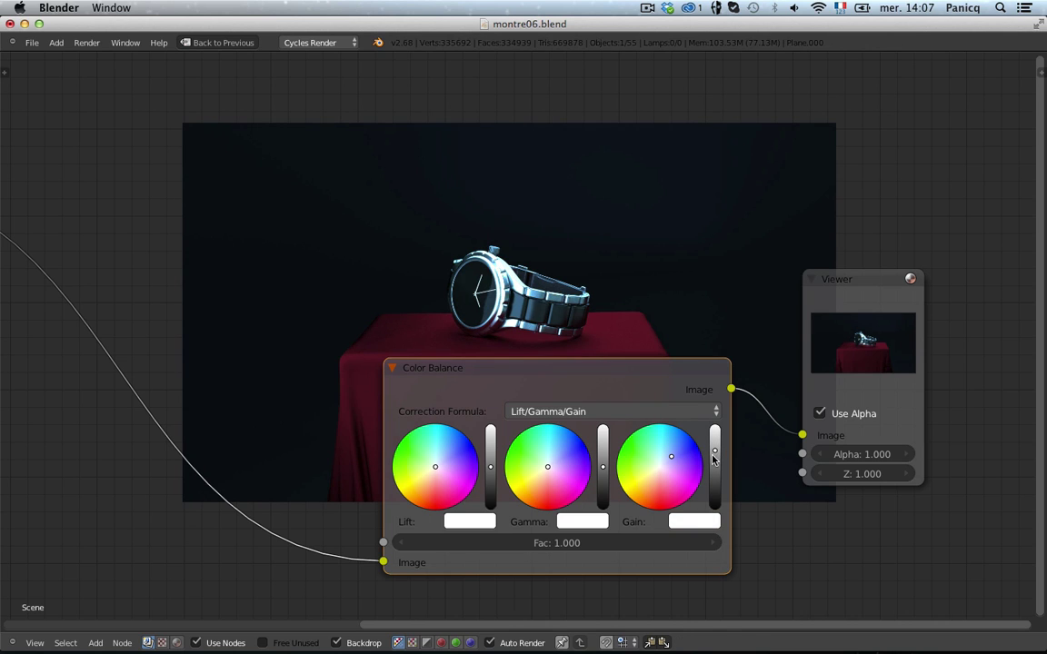
drag(712, 457, 714, 452)
- Give the Color Balance lift a faint violet-blue tint at near-neutral brightness, and shift its gamma toward pale cyan
click(446, 458)
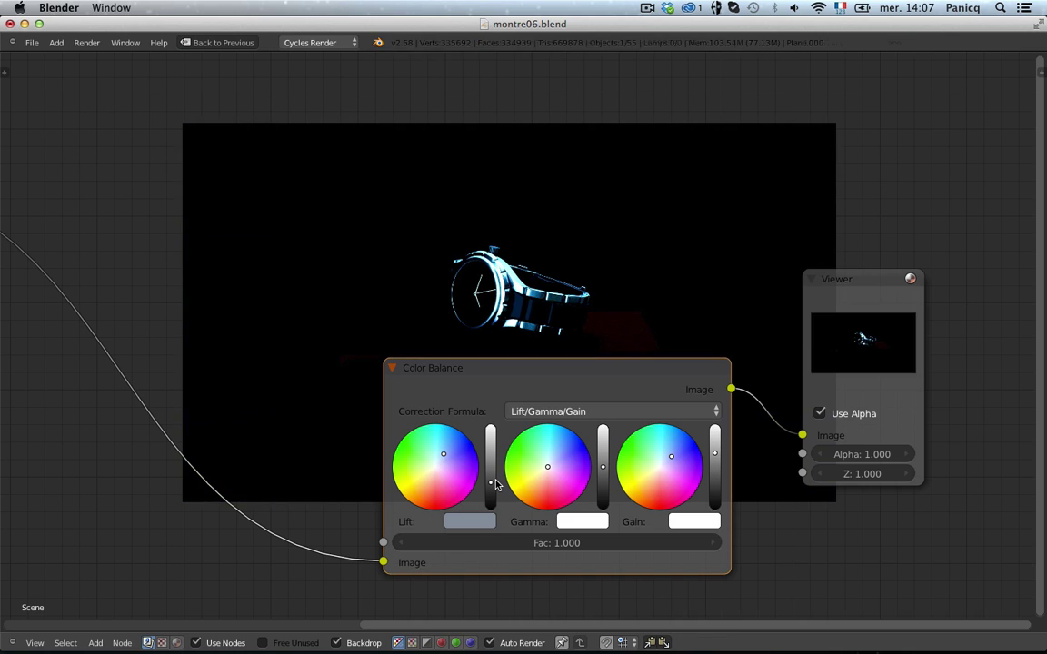
mouse_move(492, 483)
mouse_down()
mouse_move(492, 503)
mouse_move(499, 477)
mouse_move(487, 468)
mouse_move(440, 463)
mouse_move(493, 465)
mouse_up()
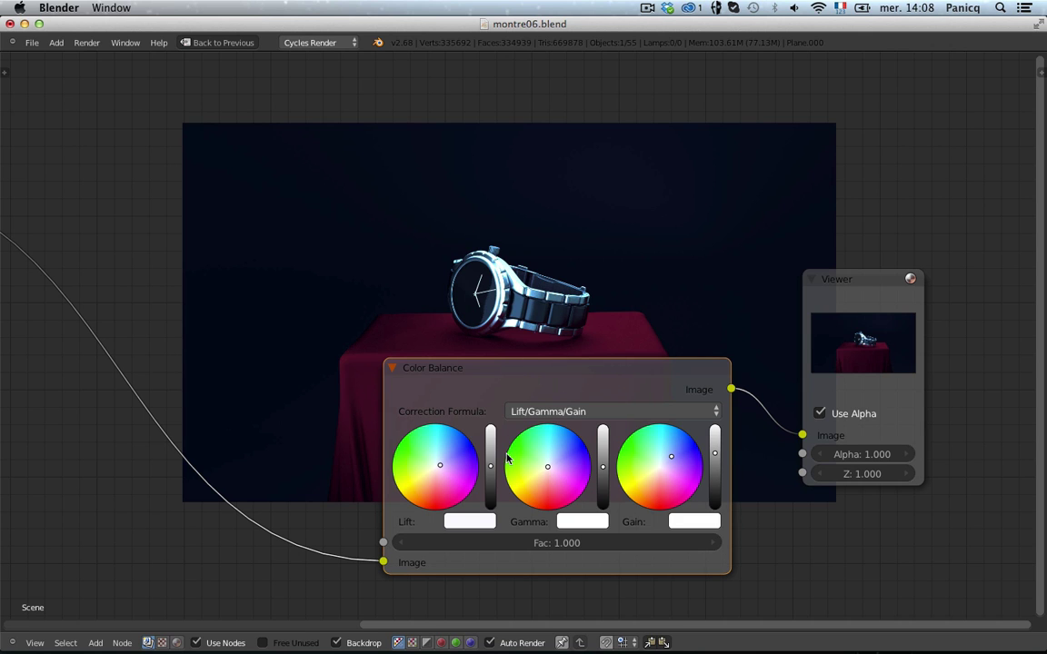
mouse_move(554, 387)
mouse_down()
mouse_move(519, 535)
mouse_move(537, 397)
mouse_up()
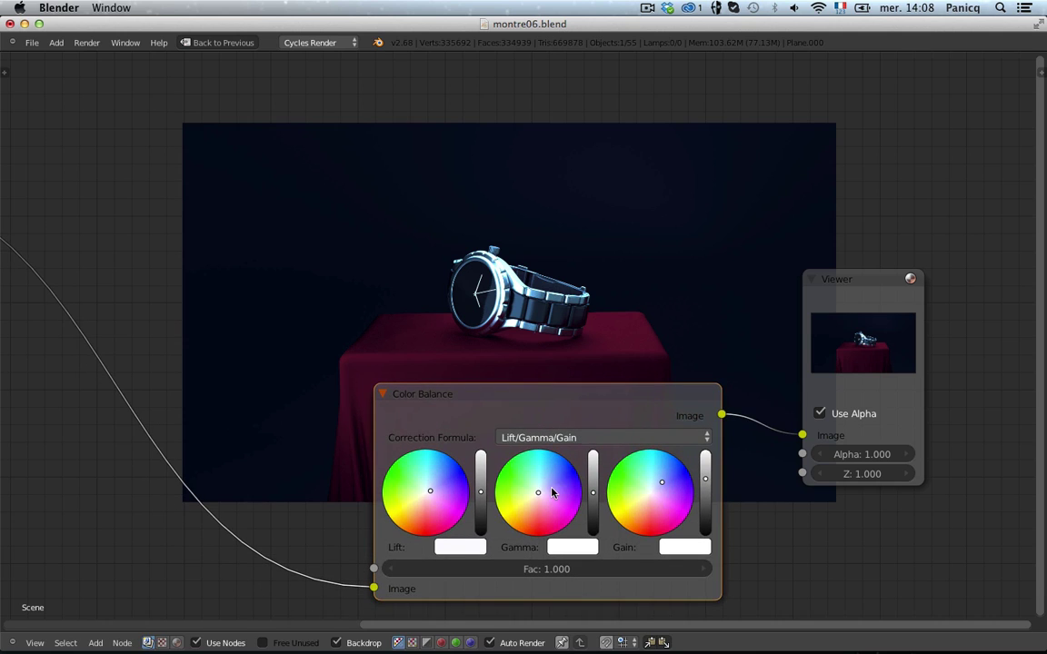
mouse_move(546, 482)
mouse_down()
mouse_move(527, 491)
mouse_move(527, 517)
mouse_move(569, 492)
mouse_move(560, 509)
mouse_move(520, 520)
mouse_move(512, 493)
mouse_move(533, 477)
mouse_up()
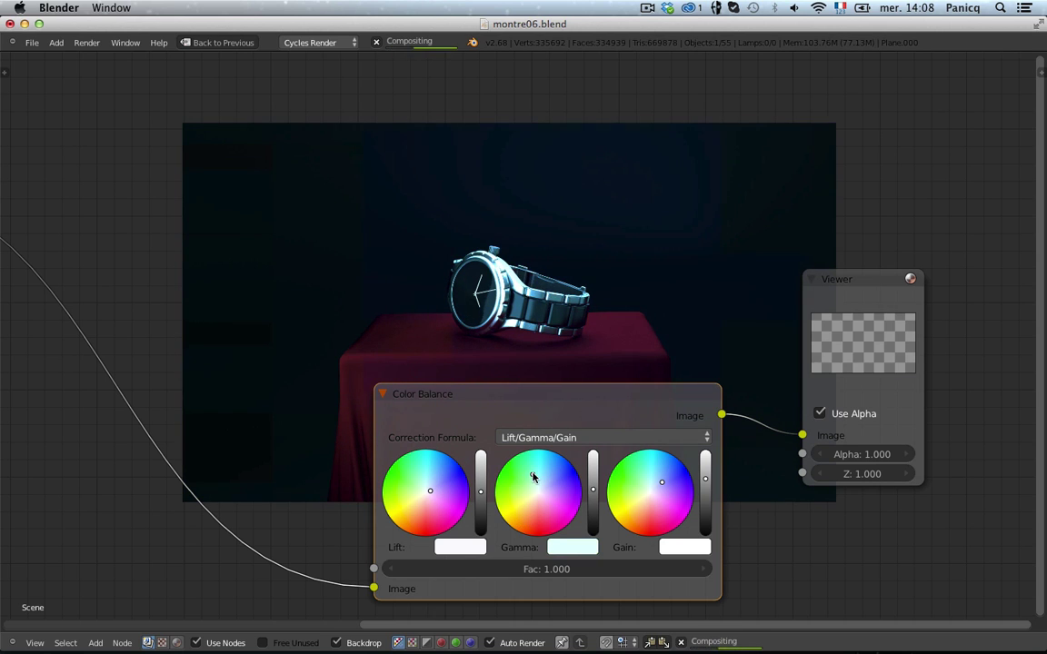
click(533, 476)
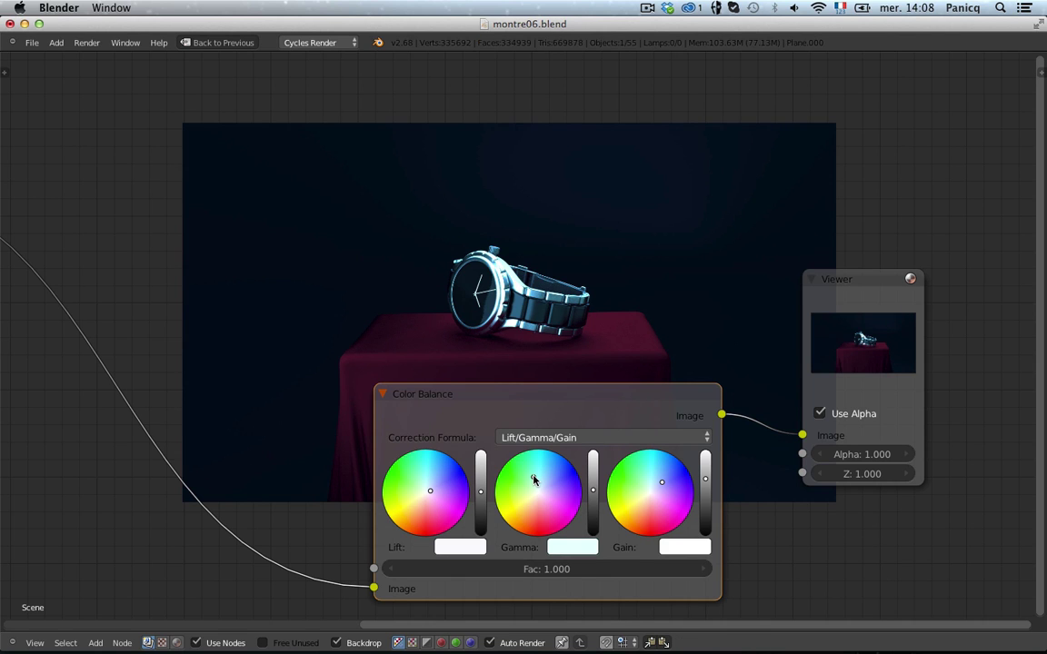
mouse_move(533, 476)
mouse_down()
mouse_move(549, 469)
mouse_move(531, 475)
mouse_up()
- Move the Color Balance and Viewer nodes together to the right, clear of the render backdrop
drag(544, 406, 585, 292)
scroll(572, 345, down, 3)
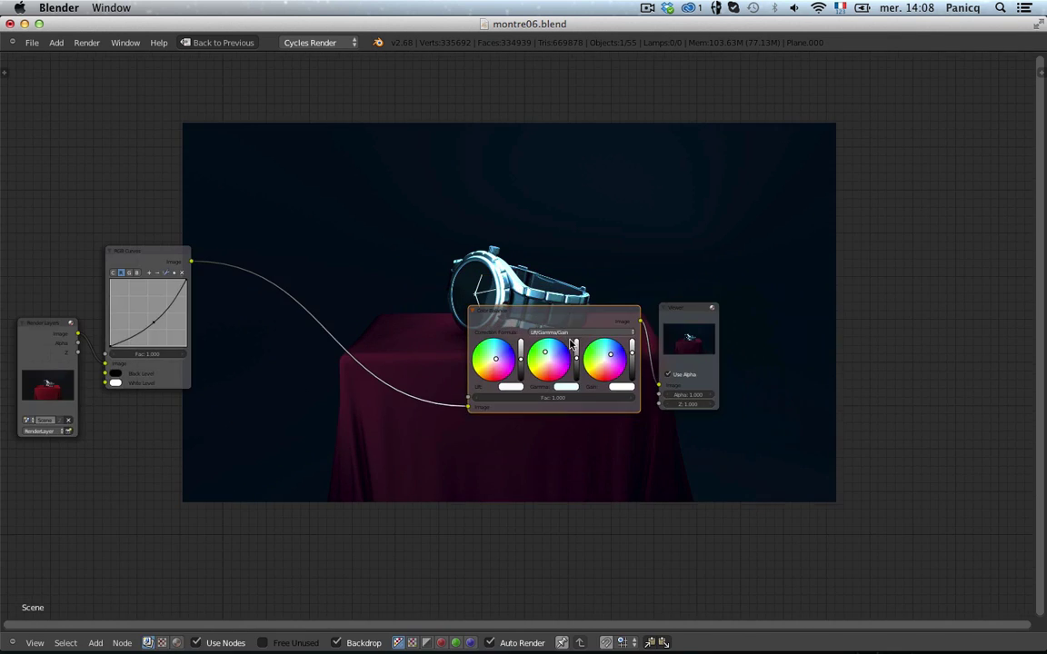
scroll(567, 356, down, 2)
key(b)
drag(444, 241, 719, 418)
key(g)
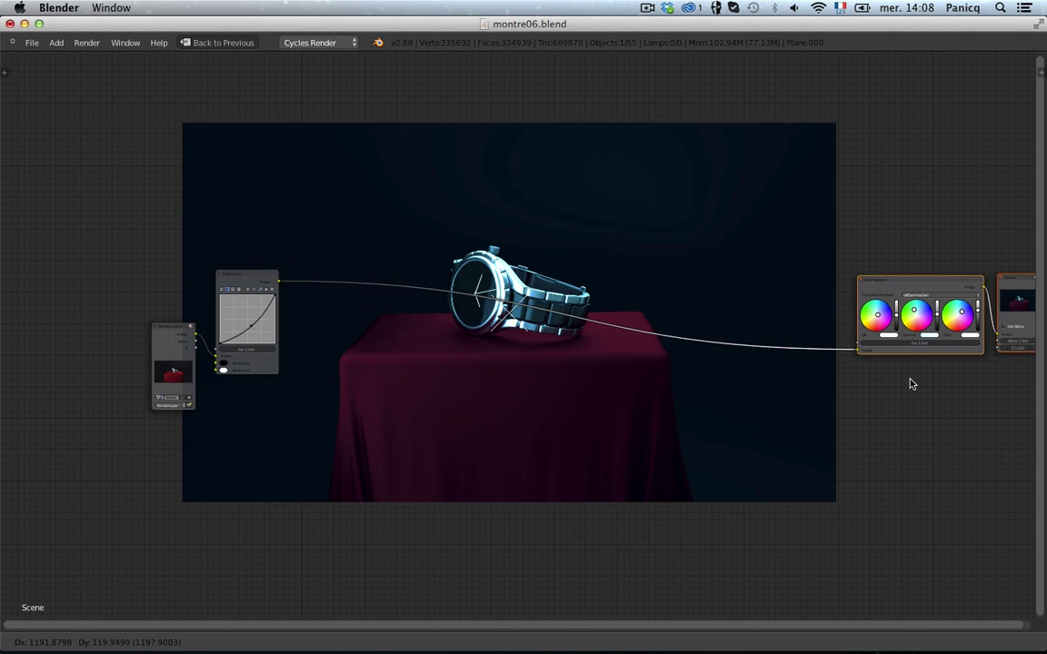
click(911, 381)
- Move the Render Layers and RGB Curves nodes together to the left, off the render backdrop
key(b)
drag(88, 201, 317, 481)
key(g)
click(169, 480)
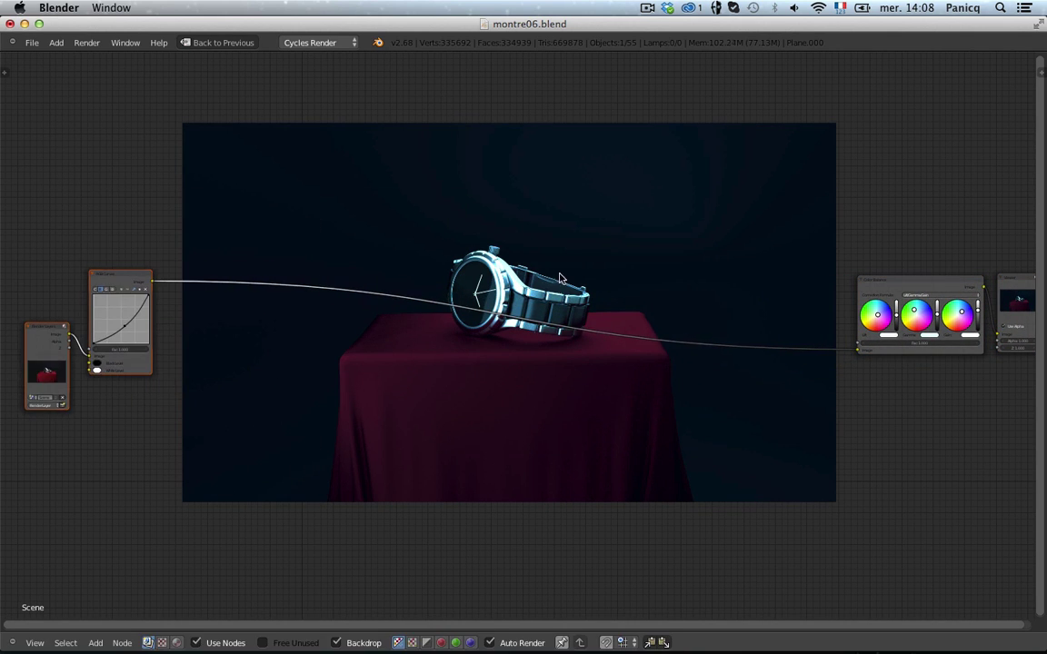
key(a)
- Move the Render Layers and RGB Curves nodes back toward the Color Balance node
scroll(510, 210, up, 3)
scroll(586, 327, down, 5)
key(b)
drag(136, 263, 236, 350)
key(g)
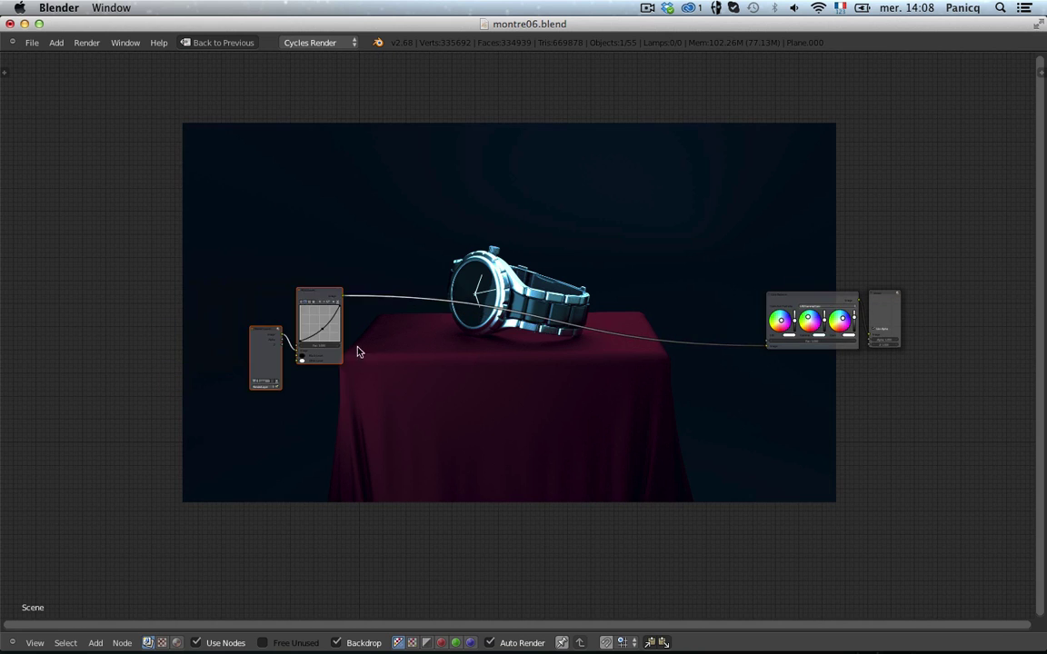
click(556, 345)
- Select all four compositing nodes and move them together over the render backdrop
key(a)
key(b)
drag(383, 96, 842, 397)
scroll(607, 400, up, 4)
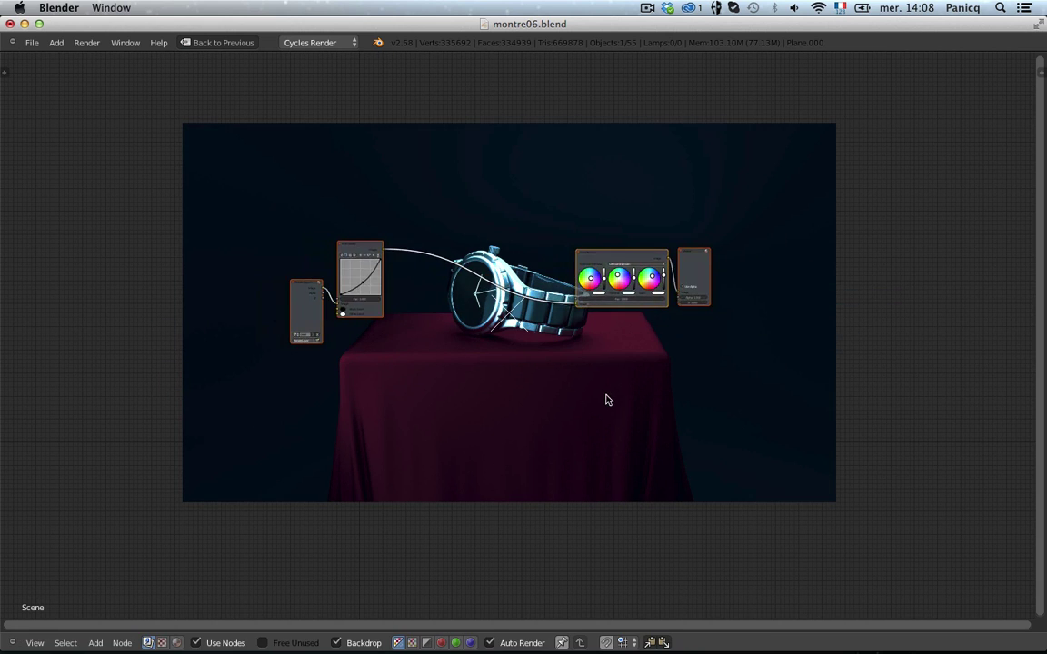
scroll(563, 279, down, 4)
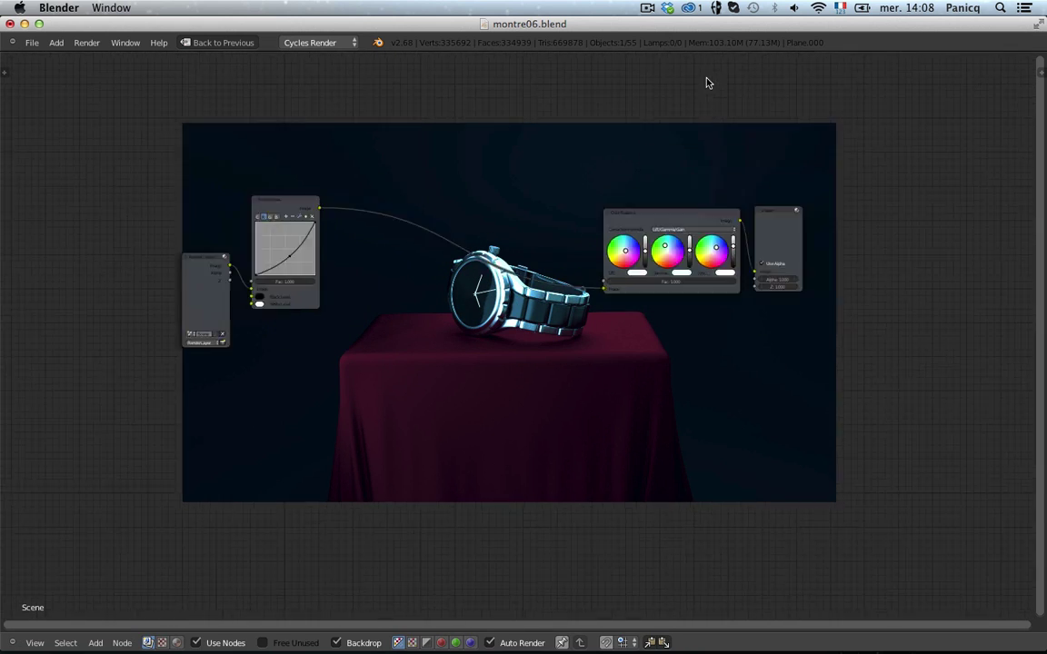
key(g)
- Move the Color Balance node right beside the Viewer node, leaving a gap after RGB Curves
middle_drag(549, 252, 545, 268)
scroll(546, 269, up, 2)
key(b)
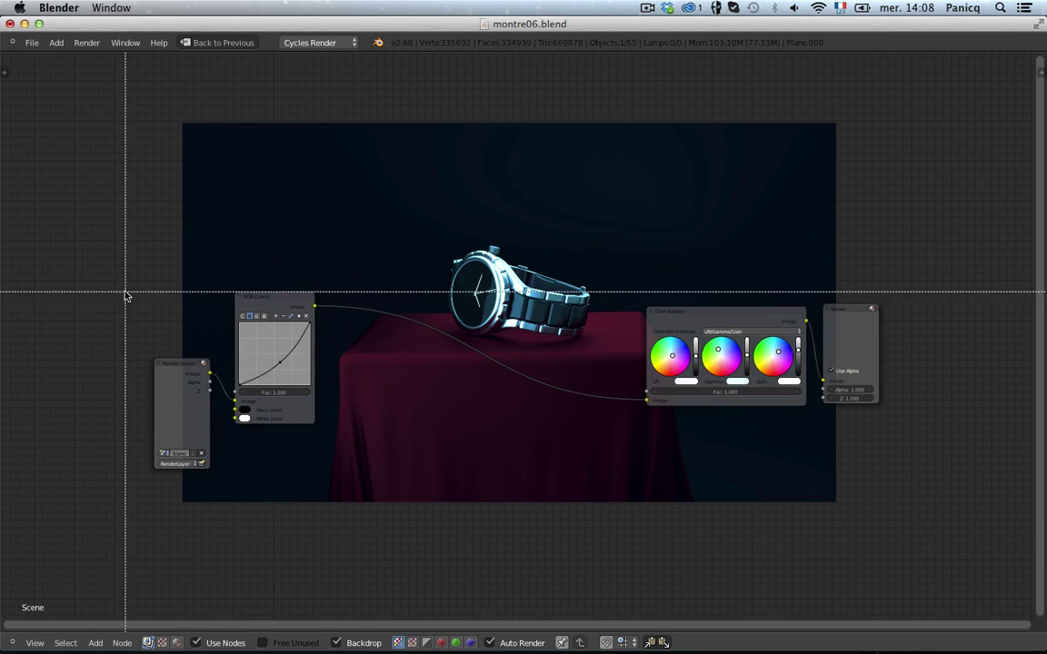
key(Escape)
right_click(681, 318)
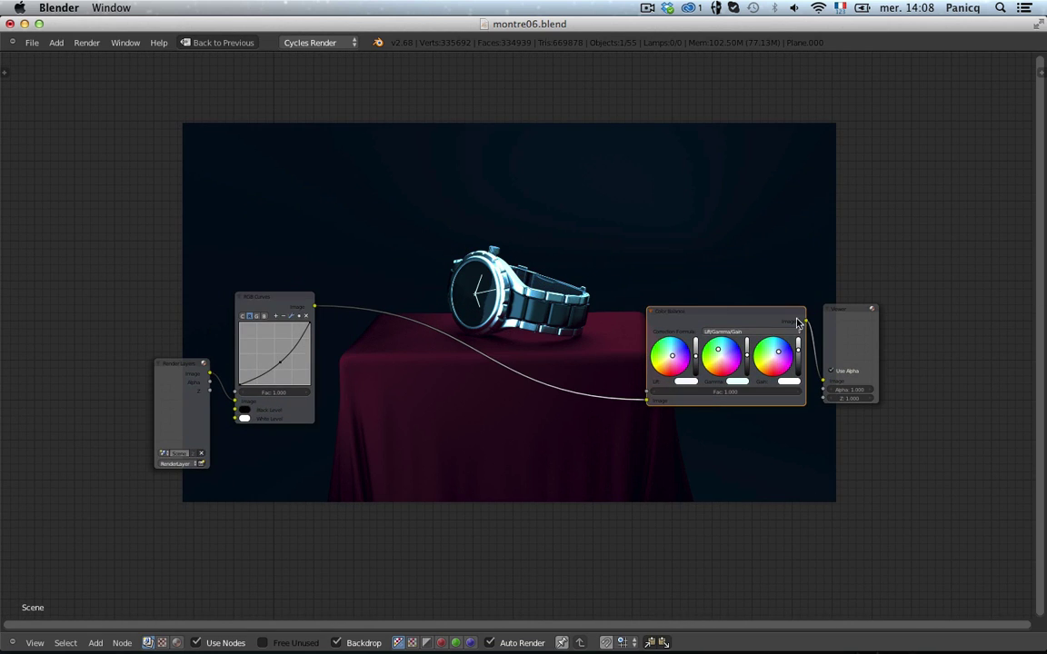
scroll(790, 338, up, 2)
key(g)
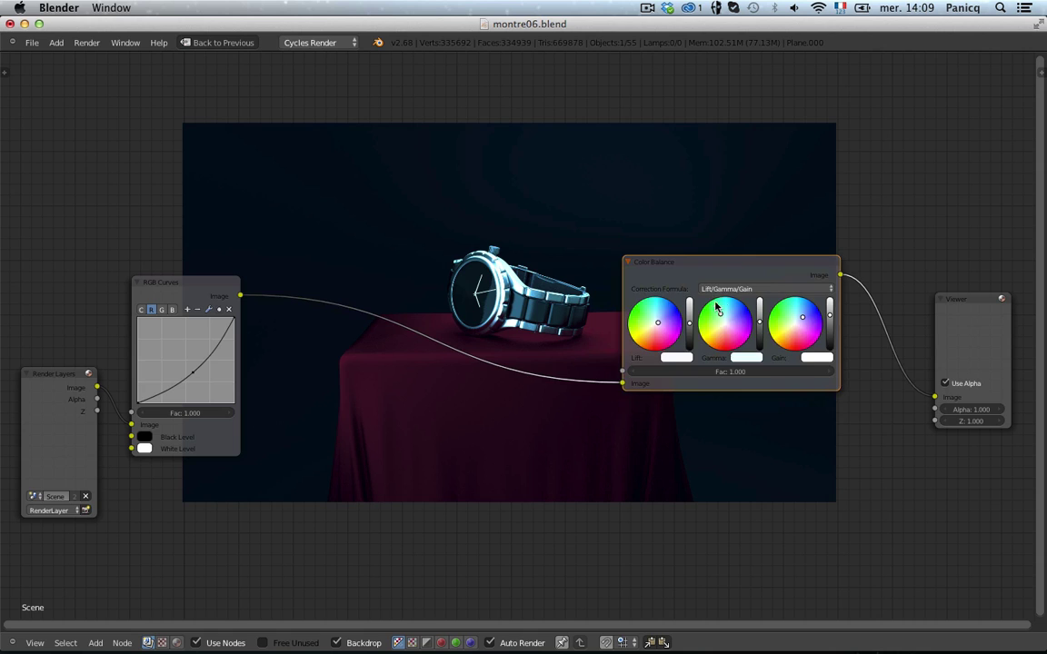
click(789, 341)
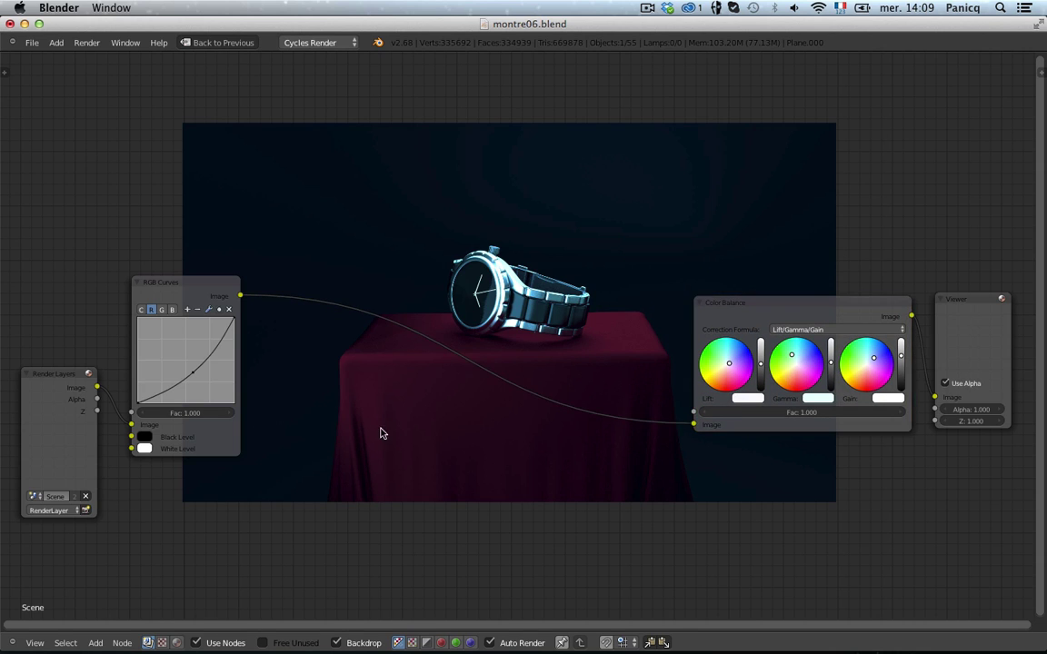
- Insert a Filter node of type Soften on the link between the RGB Curves and Color Balance nodes
scroll(459, 404, up, 1)
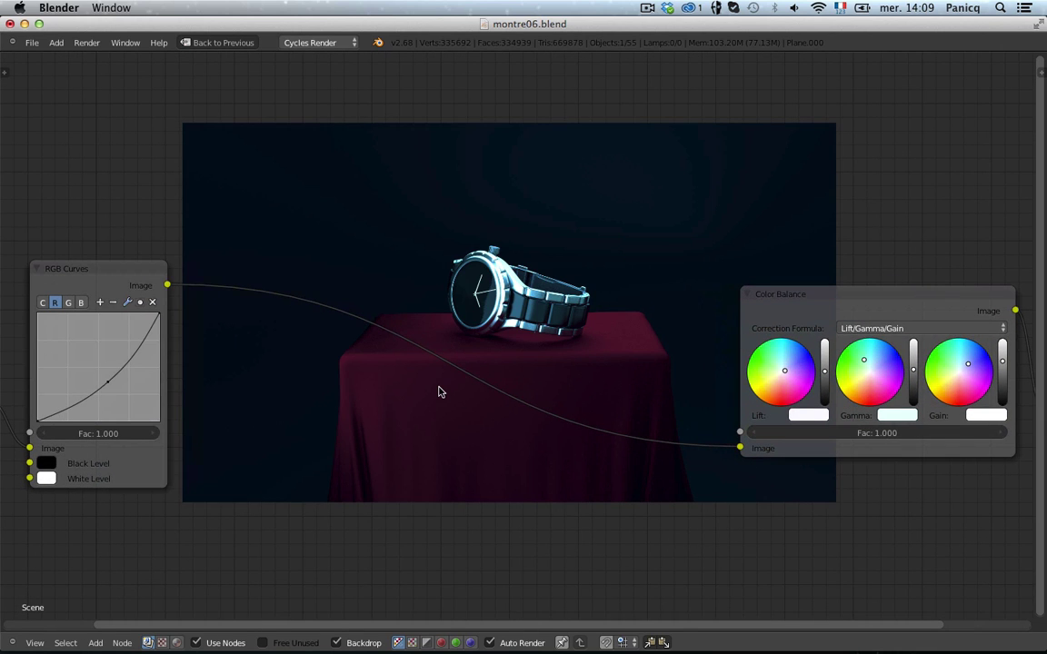
key(shift+a)
mouse_move(440, 390)
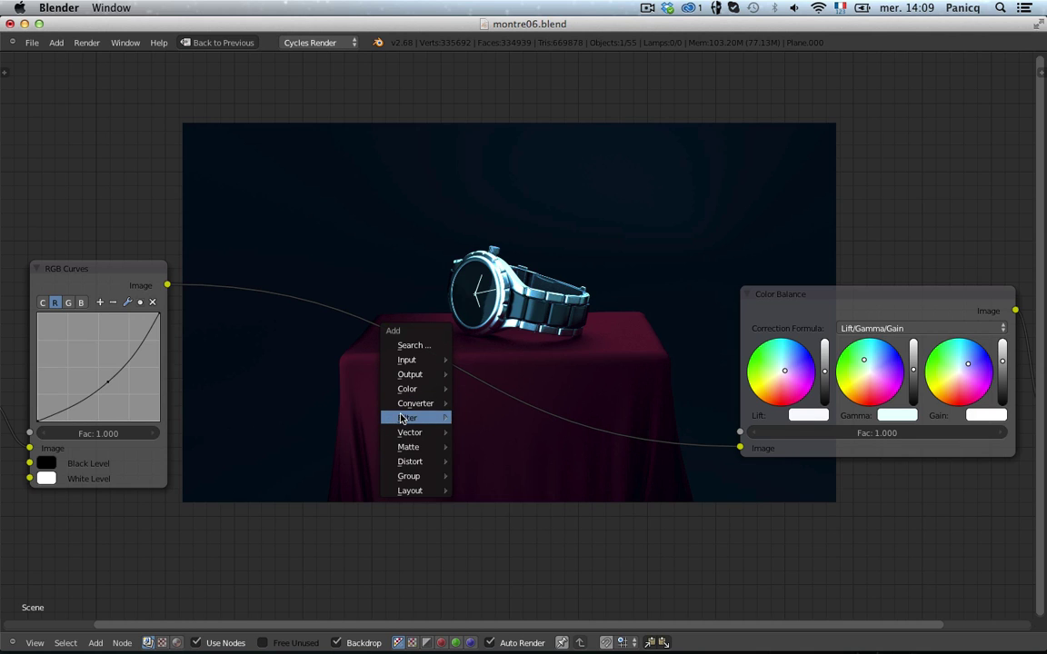
mouse_move(410, 419)
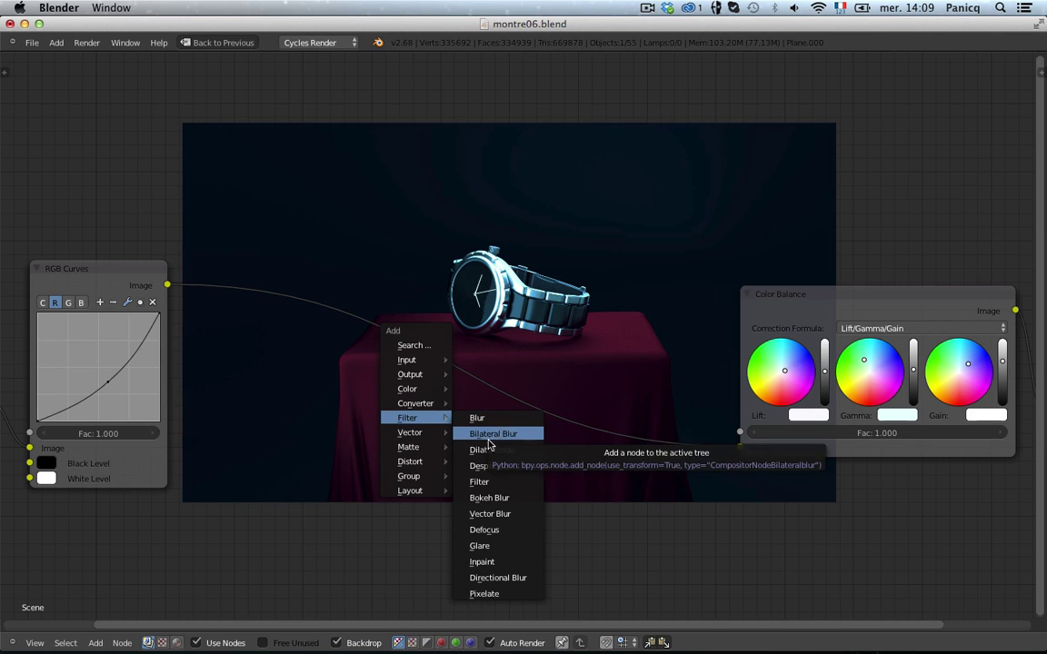
click(510, 482)
click(580, 409)
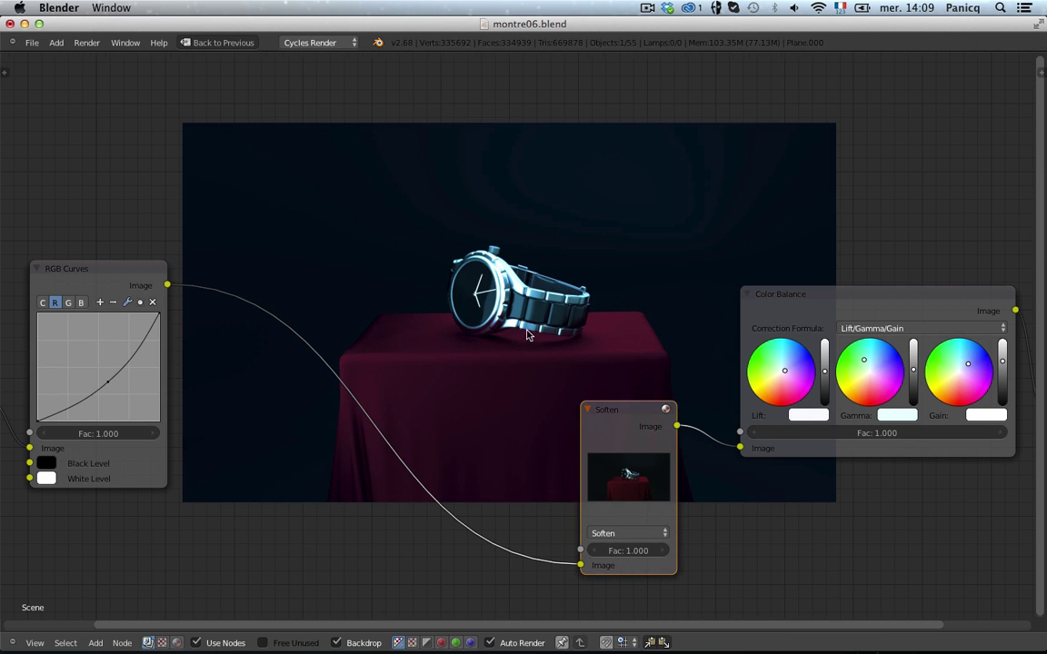
- Compare the watch details in the enlarged backdrop with the Soften filter muted and unmuted
key(Home)
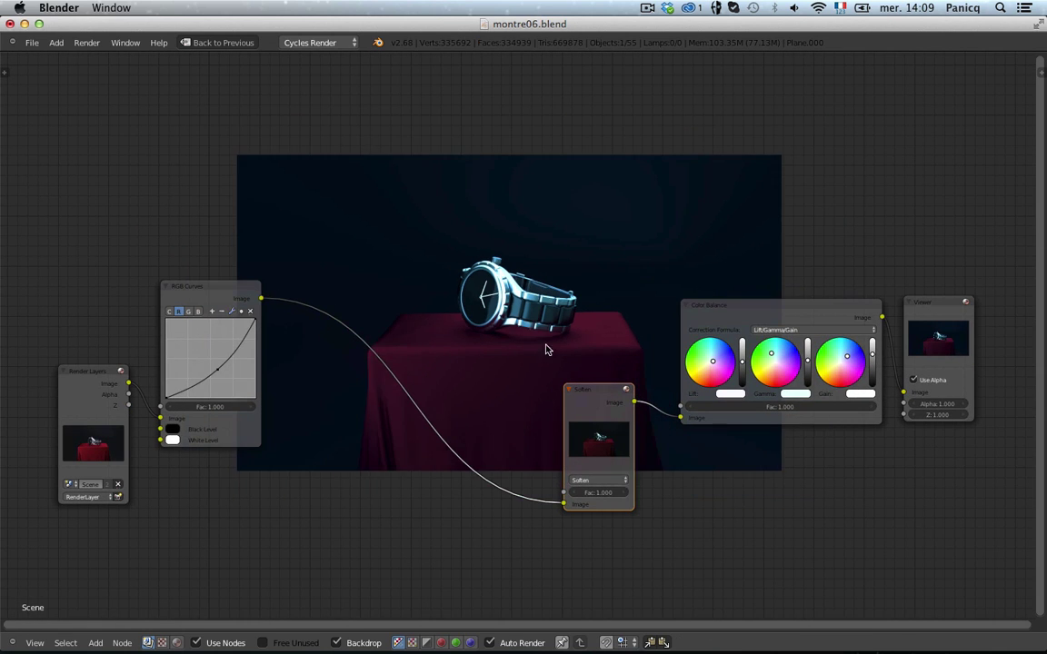
key(alt+v)
key(alt+v)
key(alt+v)
key(alt+v)
key(alt+v)
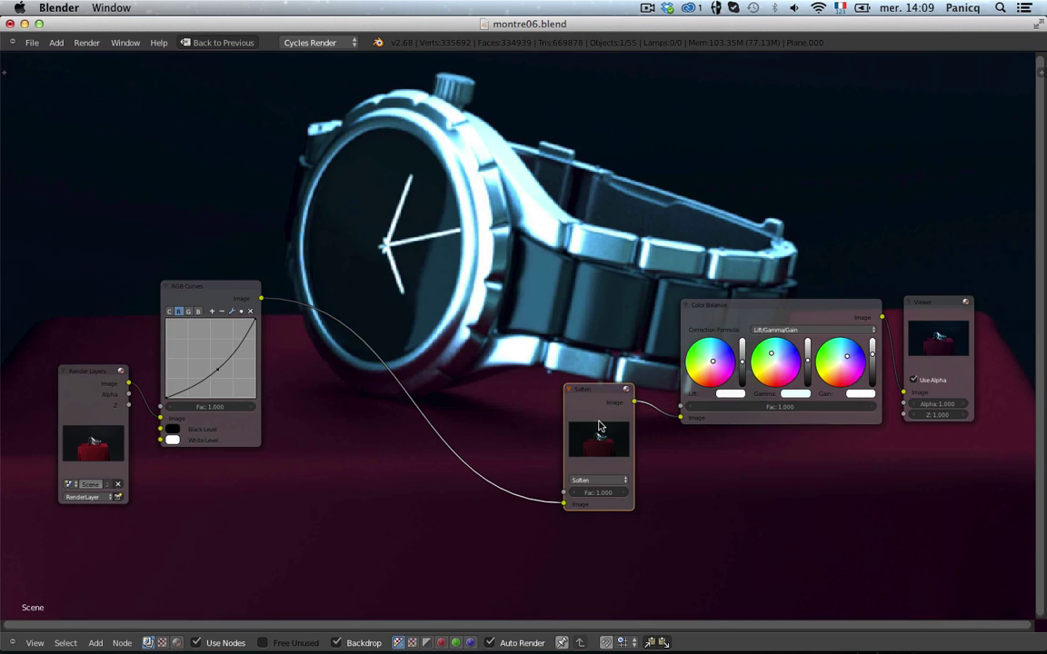
key(alt+v)
middle_drag(667, 188, 683, 161)
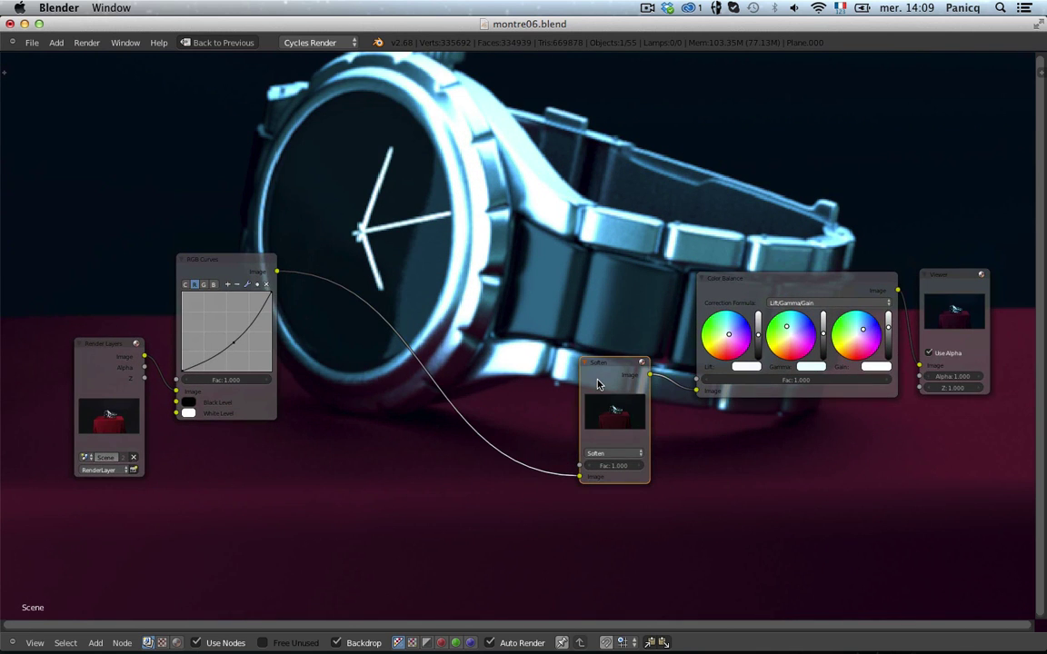
key(m)
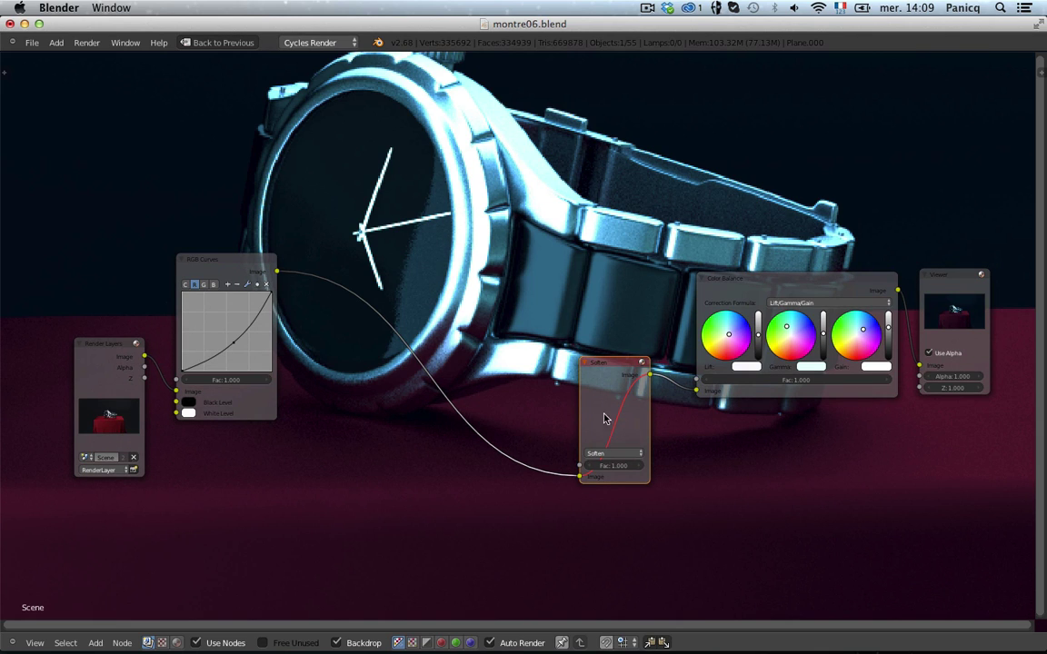
key(m)
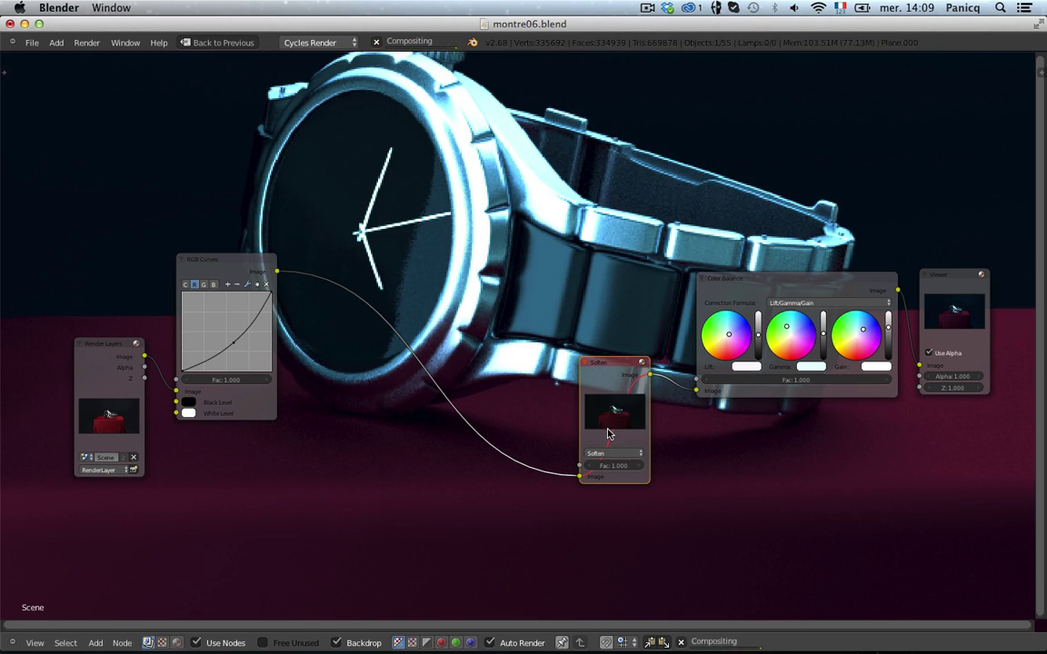
key(m)
scroll(514, 271, down, 6)
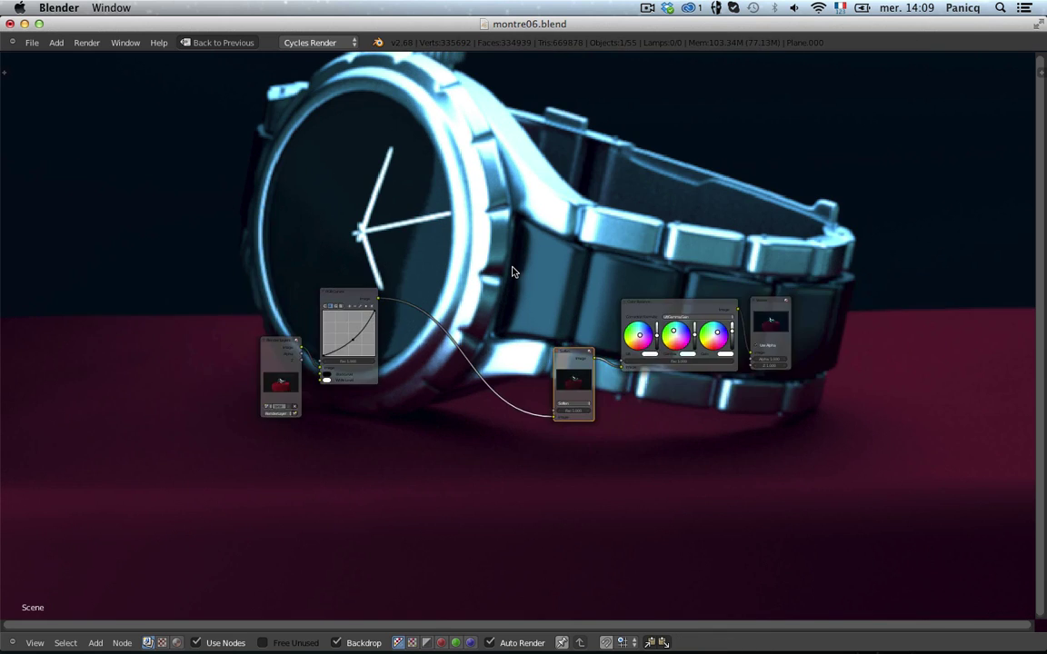
scroll(514, 275, up, 5)
key(v)
key(v)
key(v)
key(v)
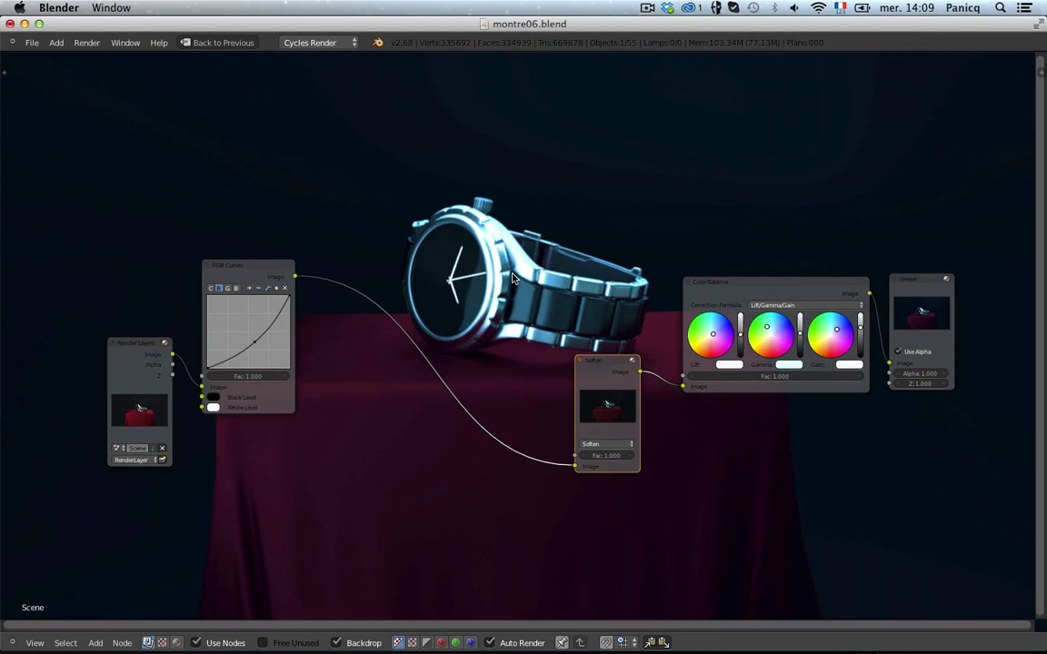
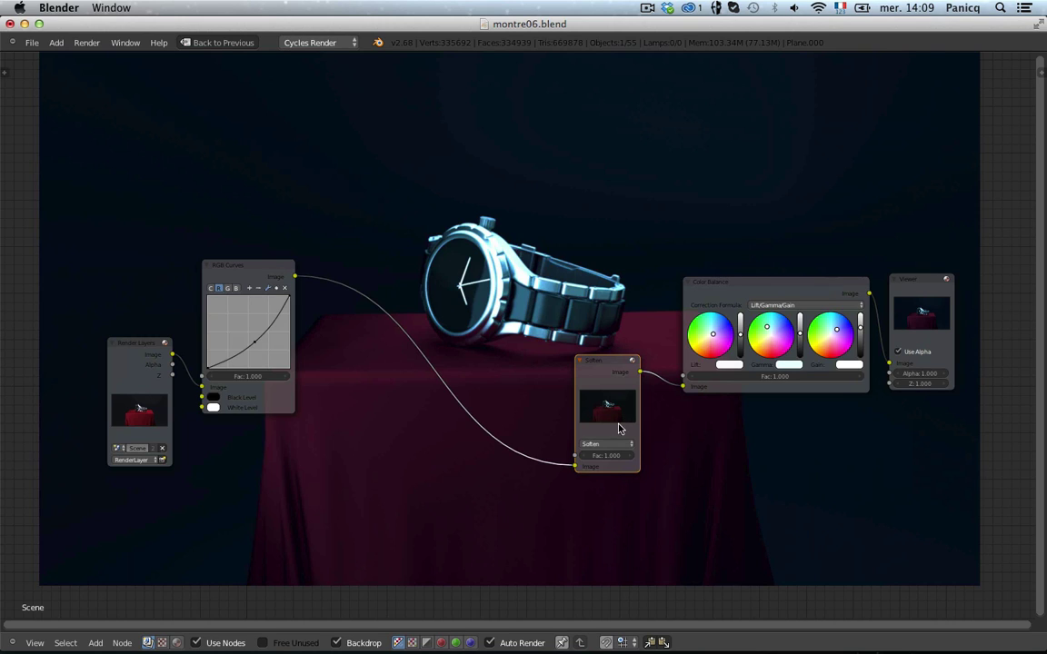
- Try a factor of 0.5 on the Soften filter, and return it to 1
key(v)
key(alt+v)
key(alt+v)
key(alt+v)
key(alt+v)
click(591, 449)
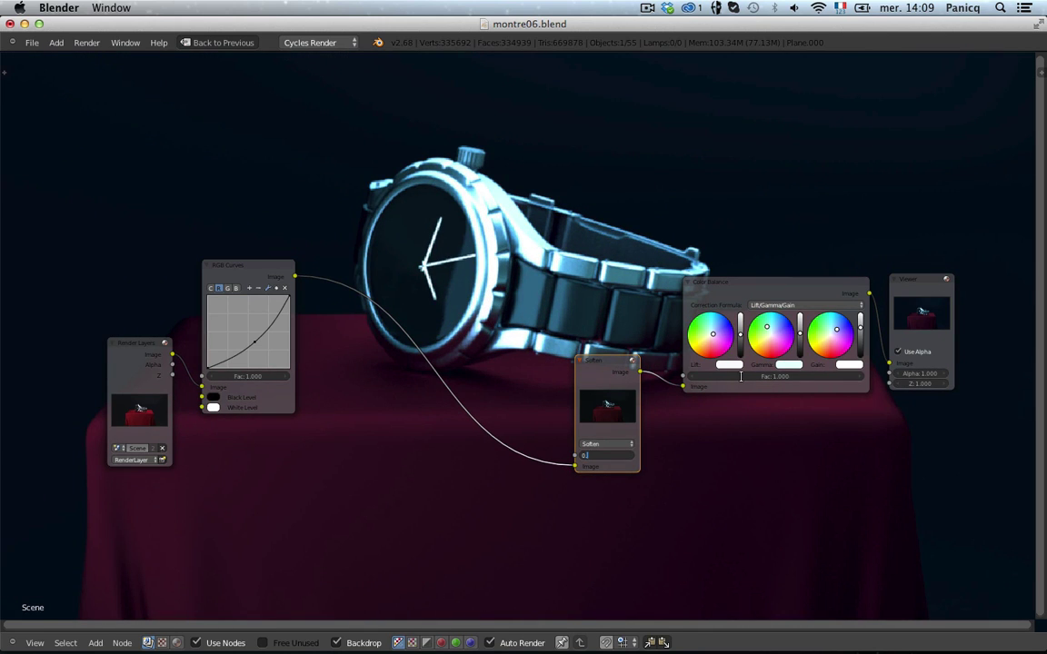
key(Return)
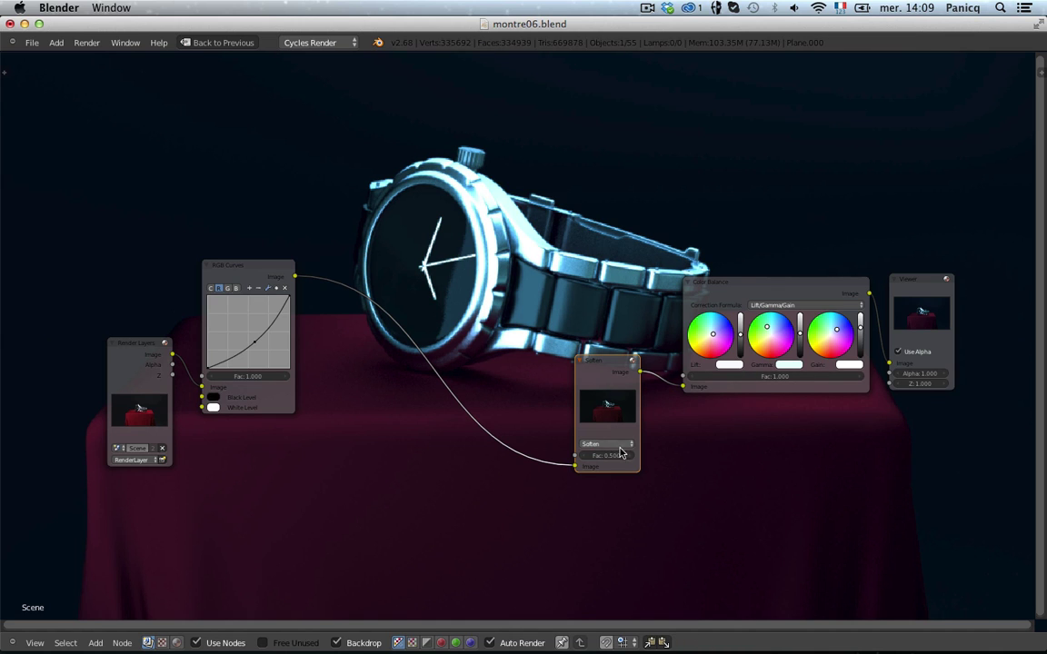
click(629, 457)
click(629, 457)
click(629, 457)
click(629, 457)
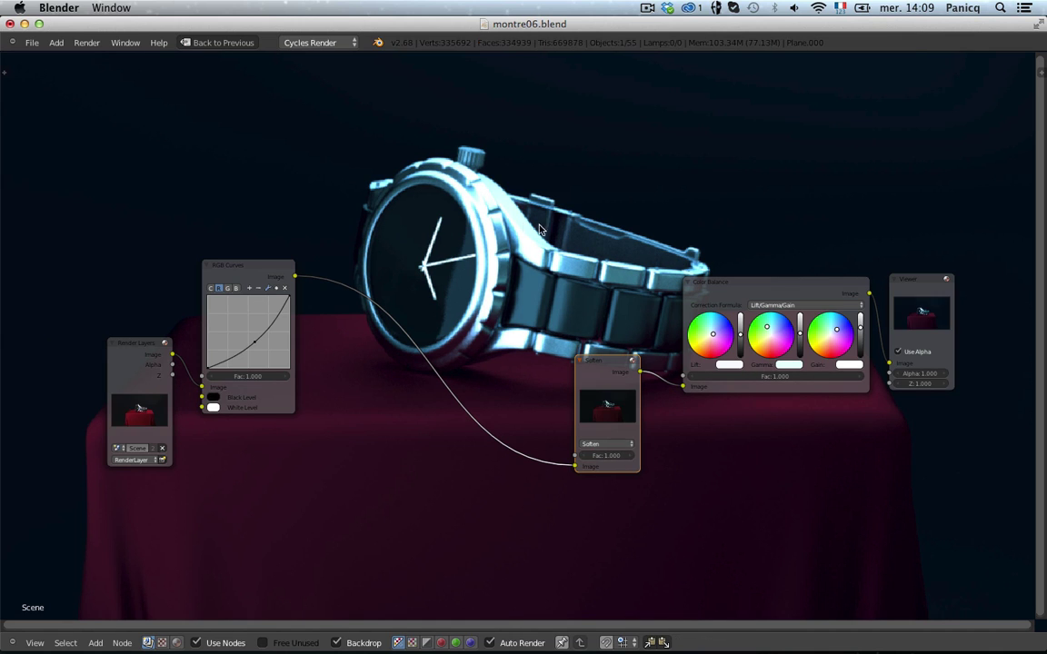
- Examine the softened watch render at several backdrop magnifications
scroll(645, 292, down, 2)
key(v)
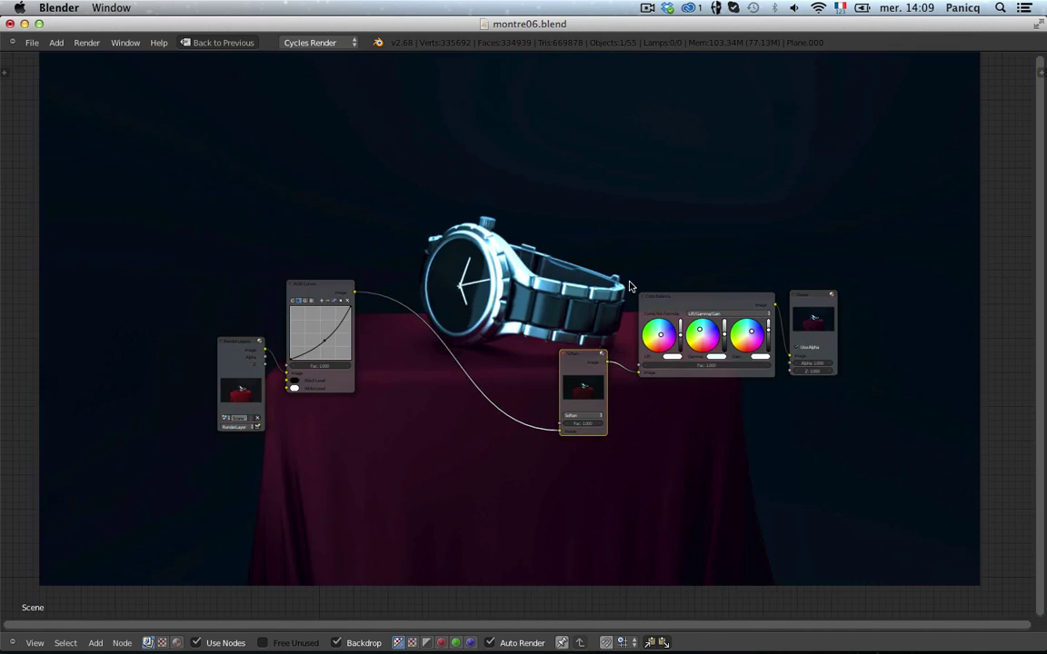
key(v)
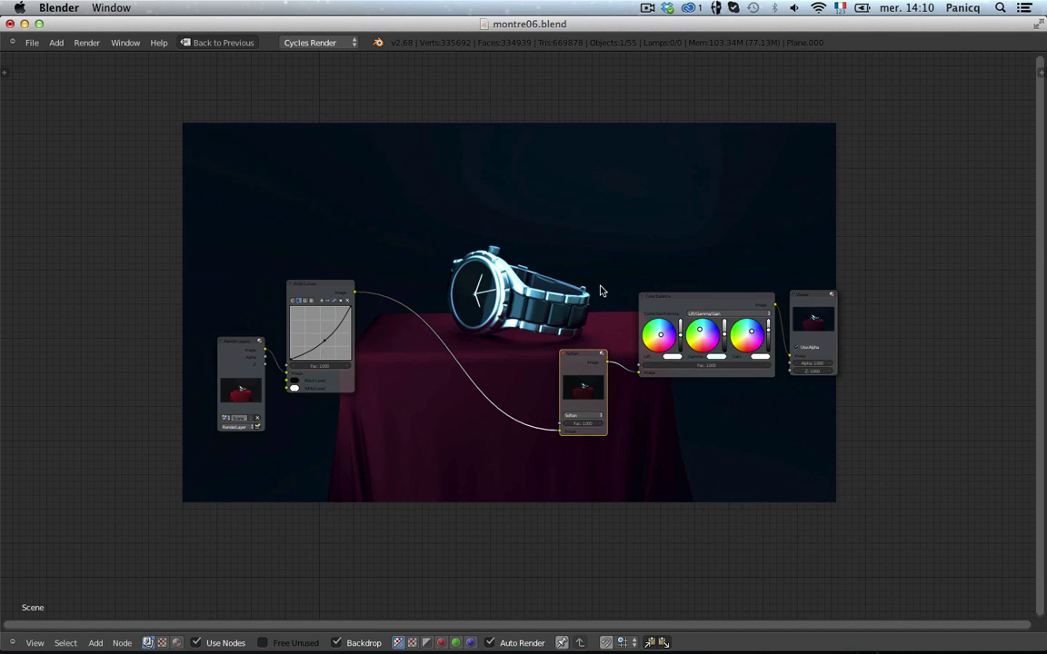
key(alt+v)
key(alt+v)
key(alt+v)
key(alt+v)
key(alt+v)
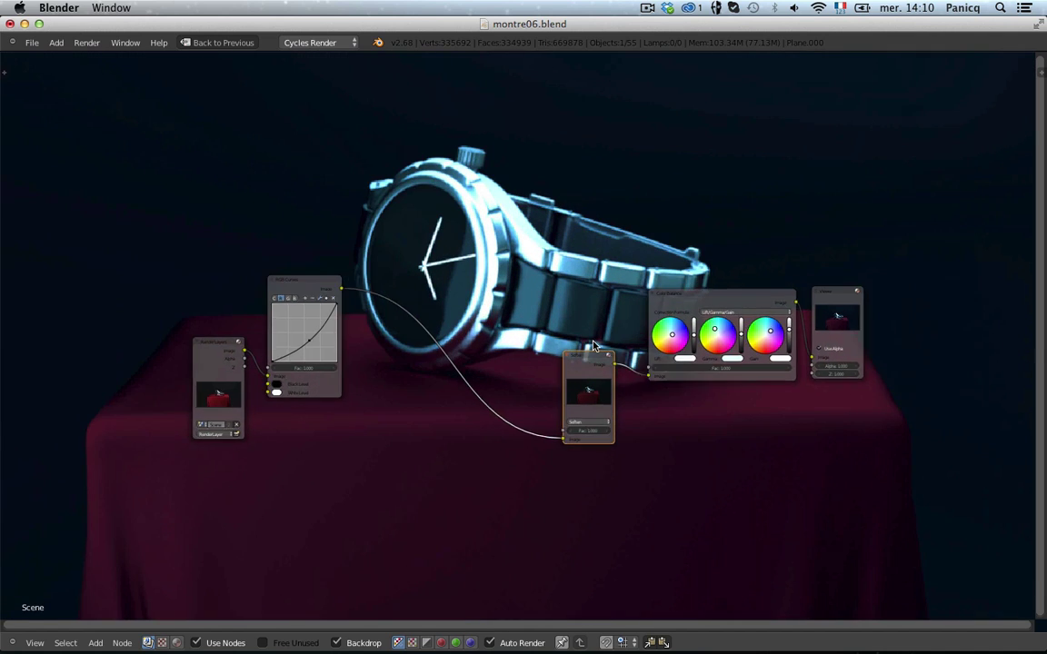
- Set the Soften filter's factor to 0.5
scroll(586, 320, up, 2)
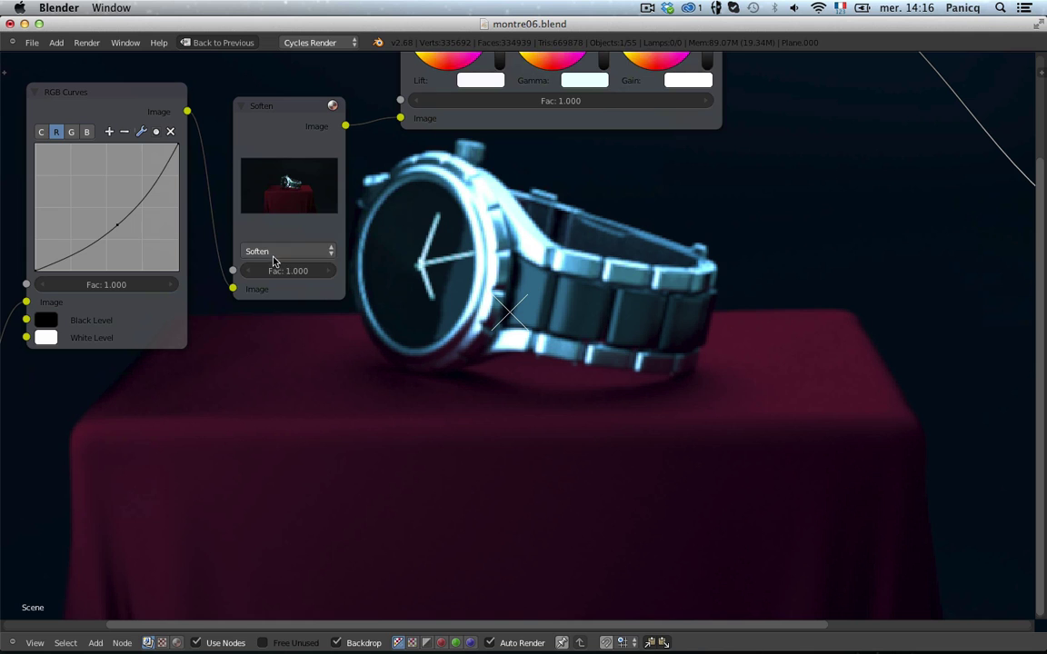
text(.5)
key(Return)
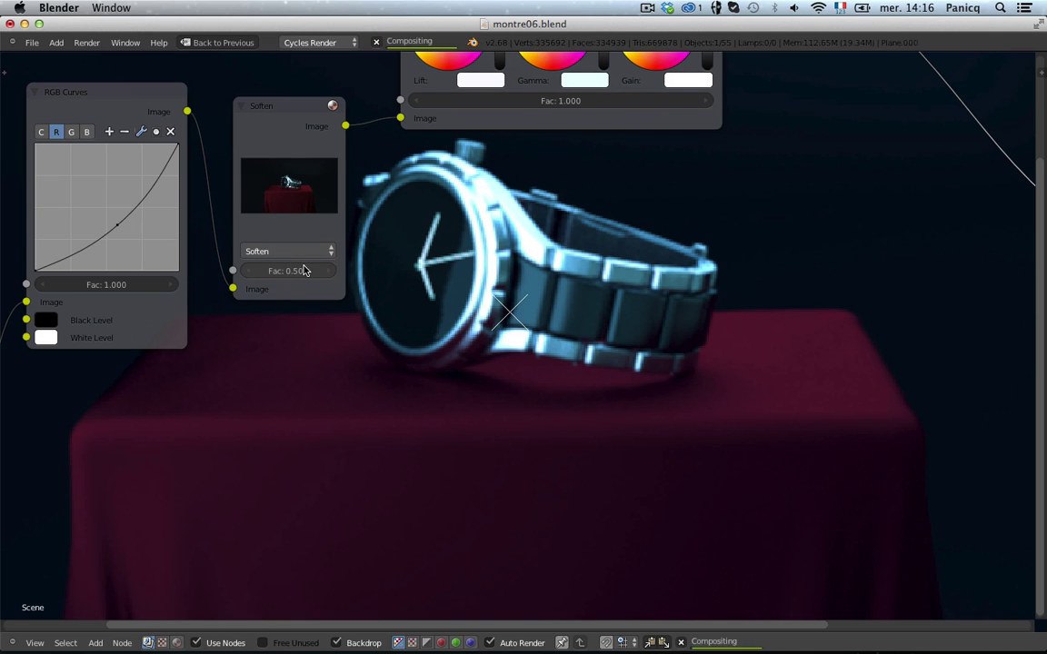
- Examine the half-strength softening on the watch in the backdrop, both enlarged and reduced
ctrl+middle_drag(844, 207, 691, 310)
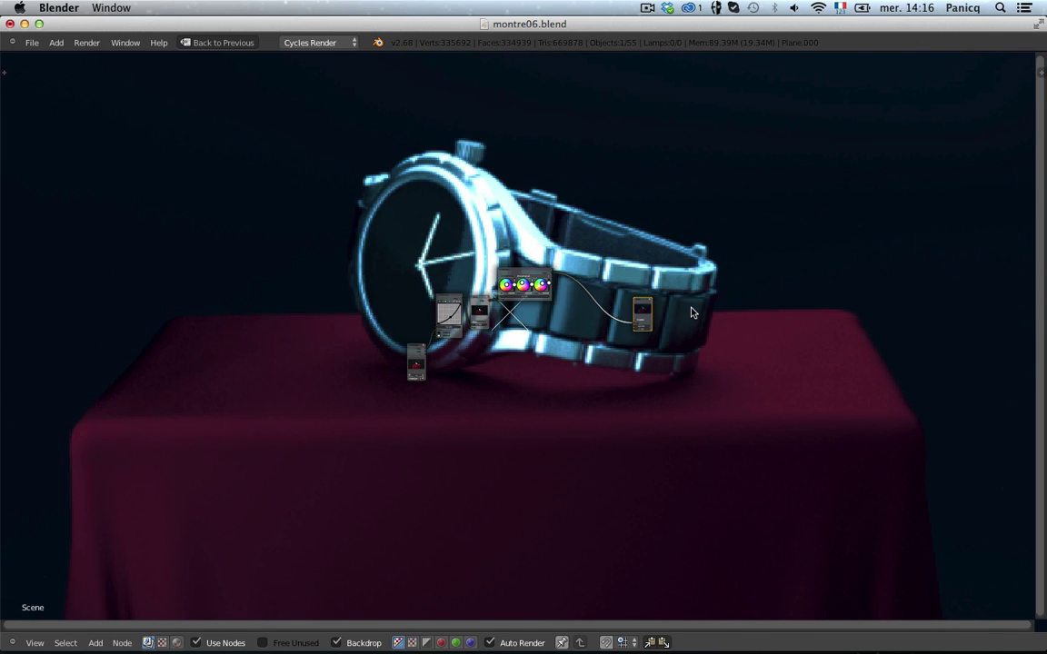
key(alt+v)
key(alt+v)
key(alt+v)
key(v)
key(v)
key(v)
key(v)
key(v)
key(v)
key(v)
key(v)
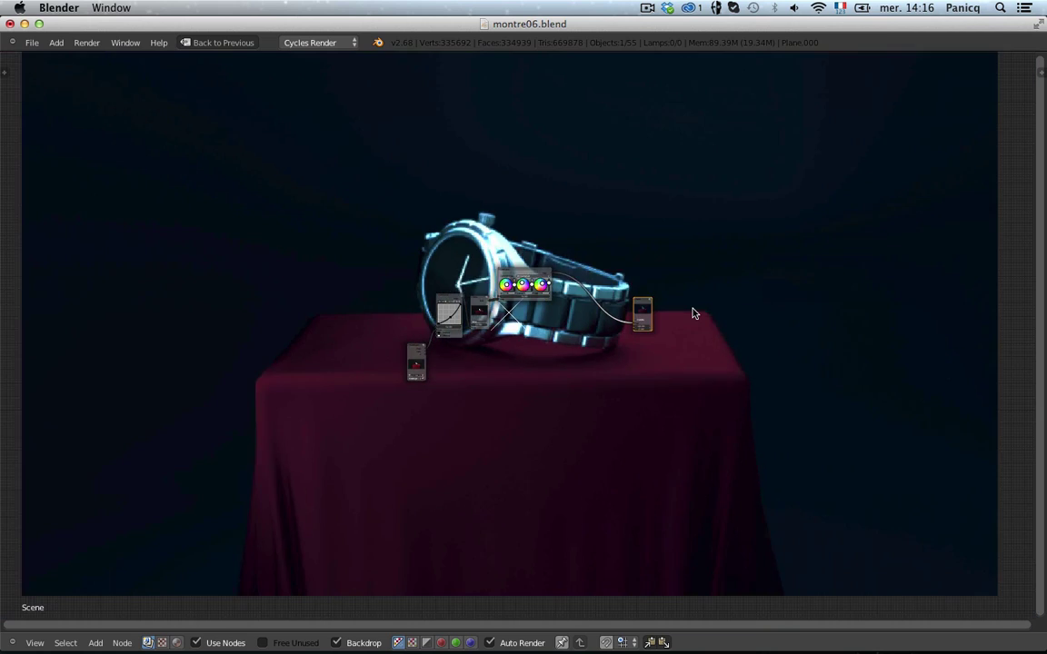
- Move the Viewer and Color Balance nodes to the right, leaving a wide gap after the Soften filter
ctrl+middle_drag(694, 314, 392, 334)
drag(745, 284, 840, 282)
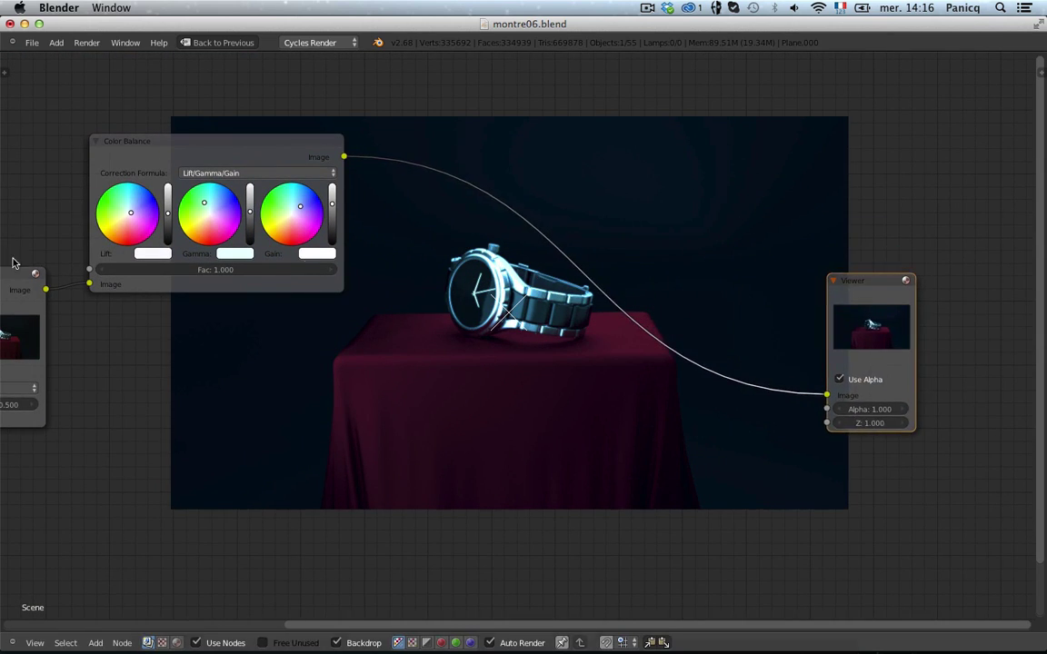
middle_drag(20, 258, 362, 250)
click(465, 140)
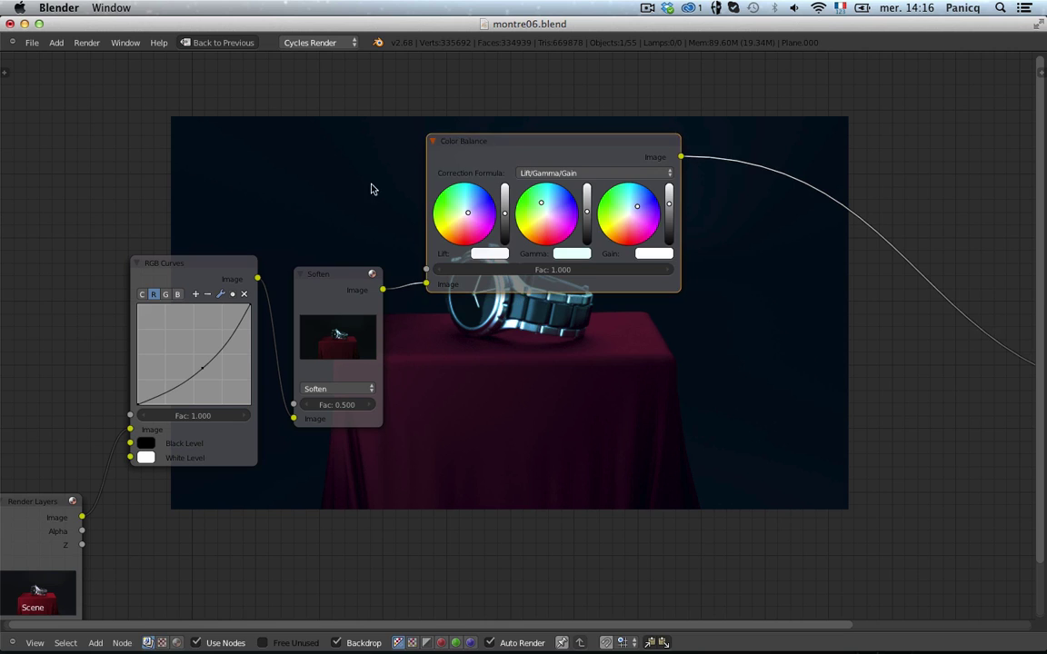
key(g)
click(780, 276)
scroll(514, 336, up, 2)
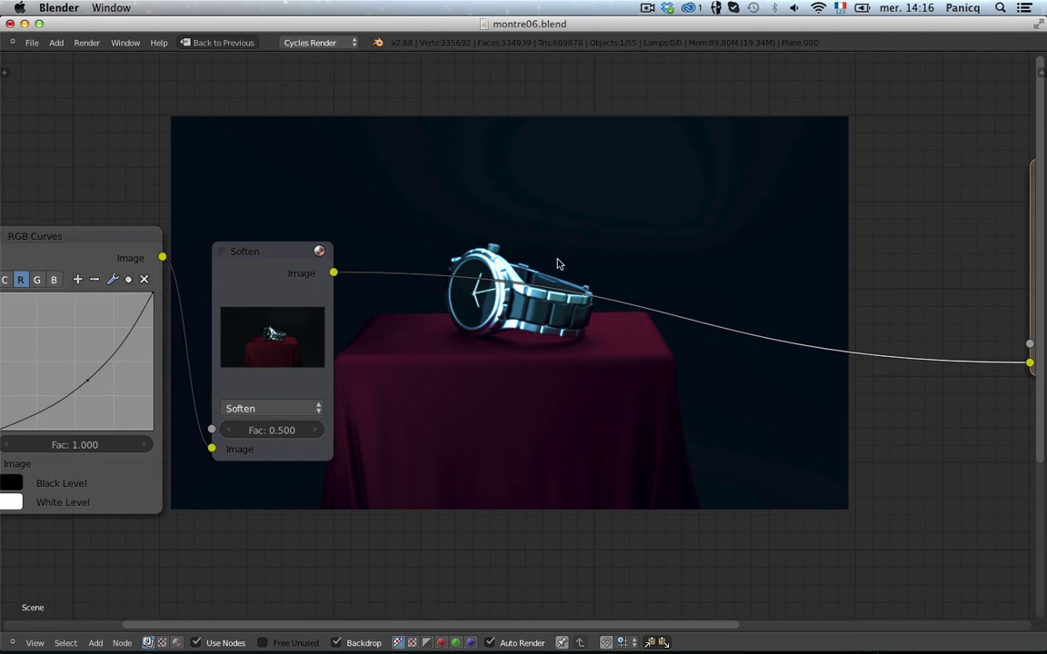
- Insert a Mix node between the Soften filter and Color Balance, and set its blend type to Add
key(shift+a)
mouse_move(550, 365)
mouse_move(523, 336)
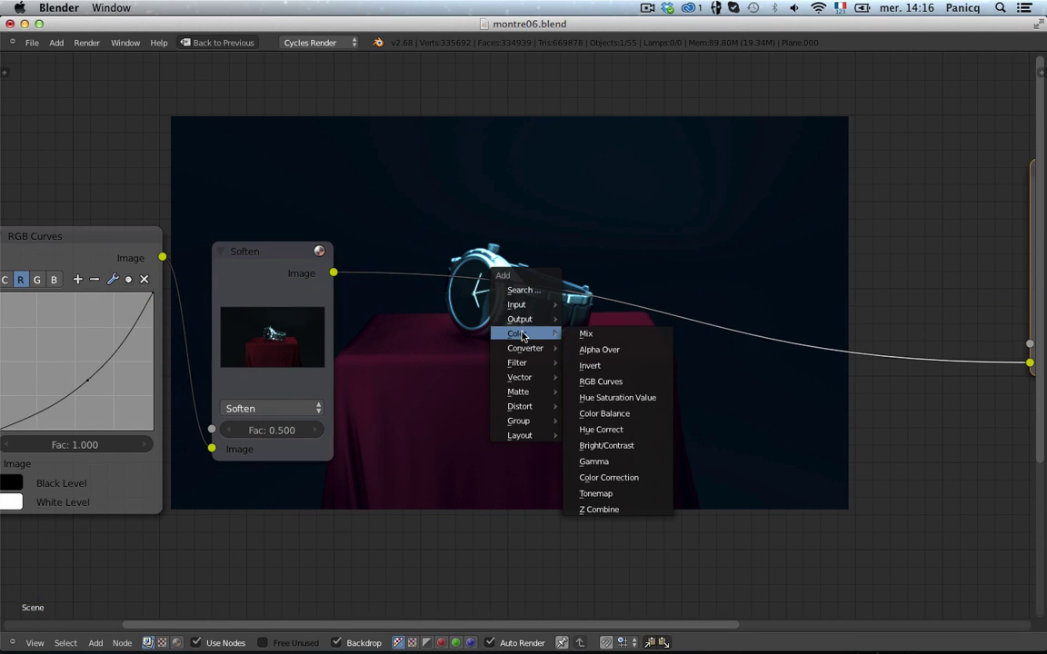
click(582, 337)
click(663, 387)
drag(662, 387, 663, 192)
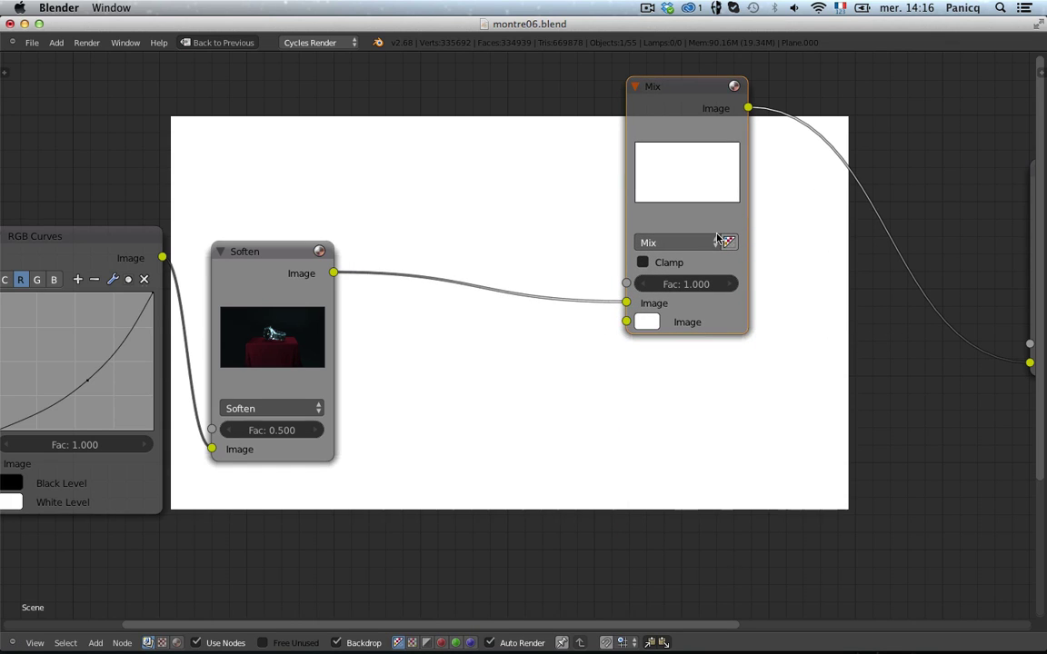
click(717, 240)
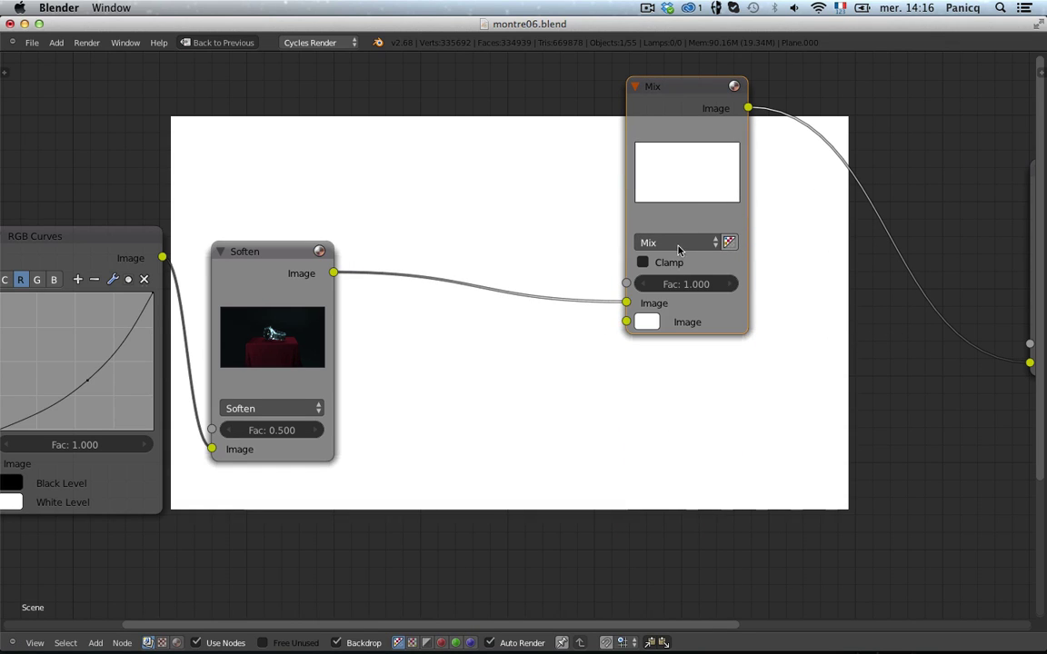
click(677, 242)
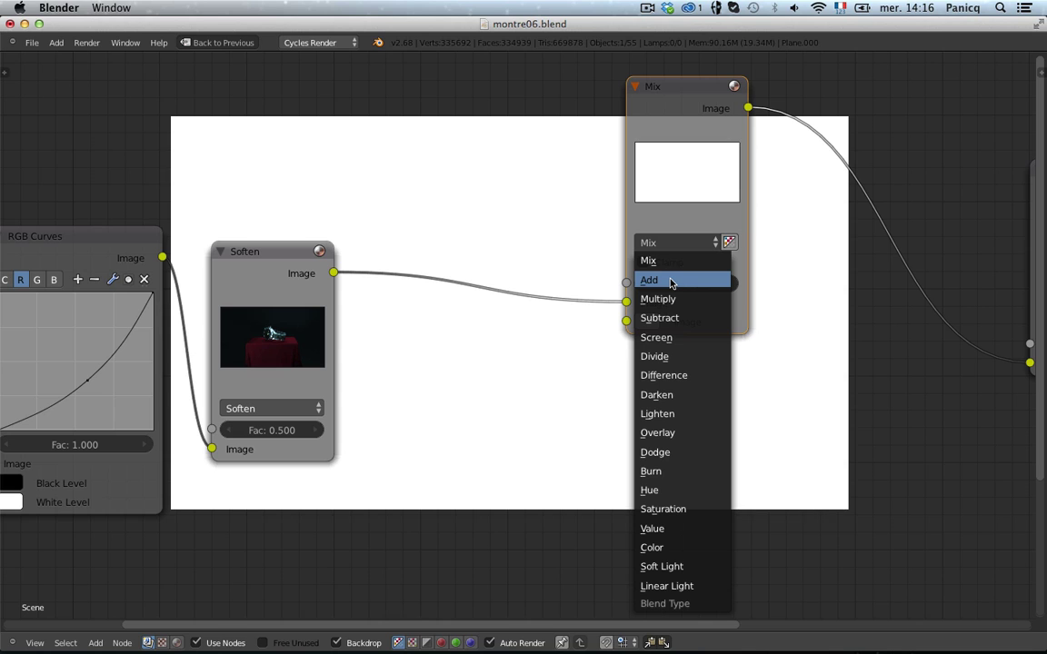
click(670, 282)
- Add a Glare node below the Soften and Add nodes and feed it from the Soften filter's image output
middle_drag(426, 582, 393, 546)
key(shift+a)
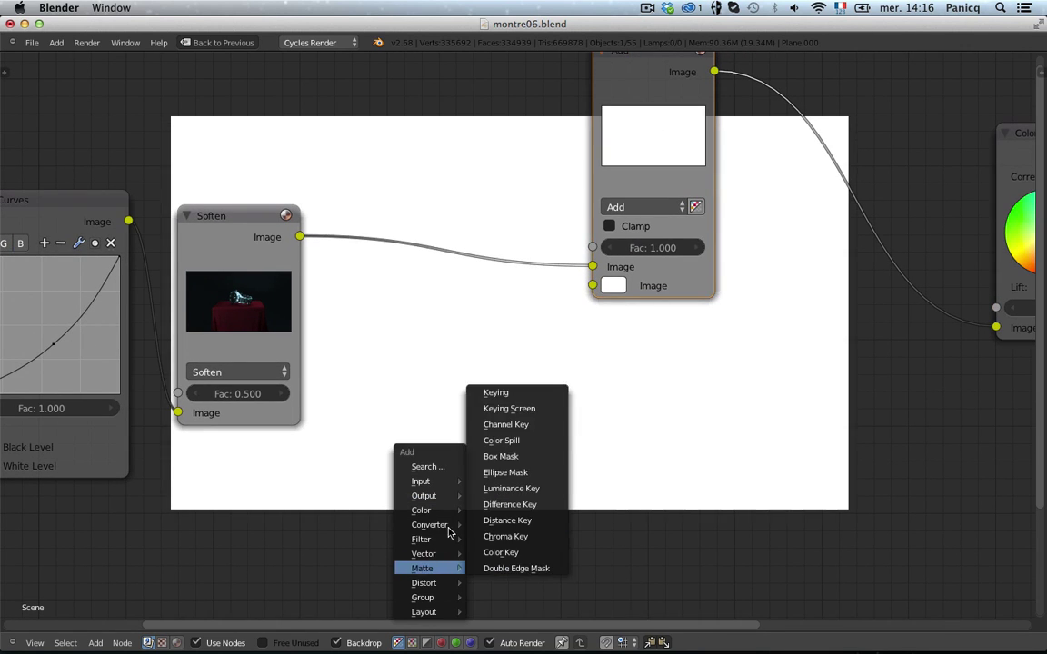
mouse_move(434, 543)
click(502, 492)
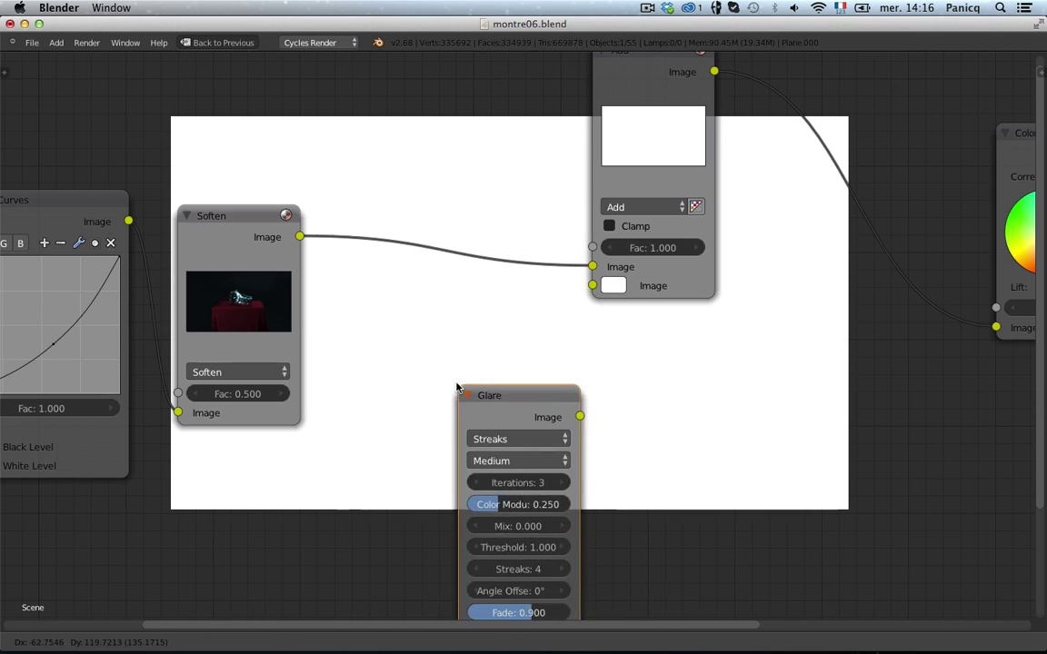
drag(426, 553, 299, 237)
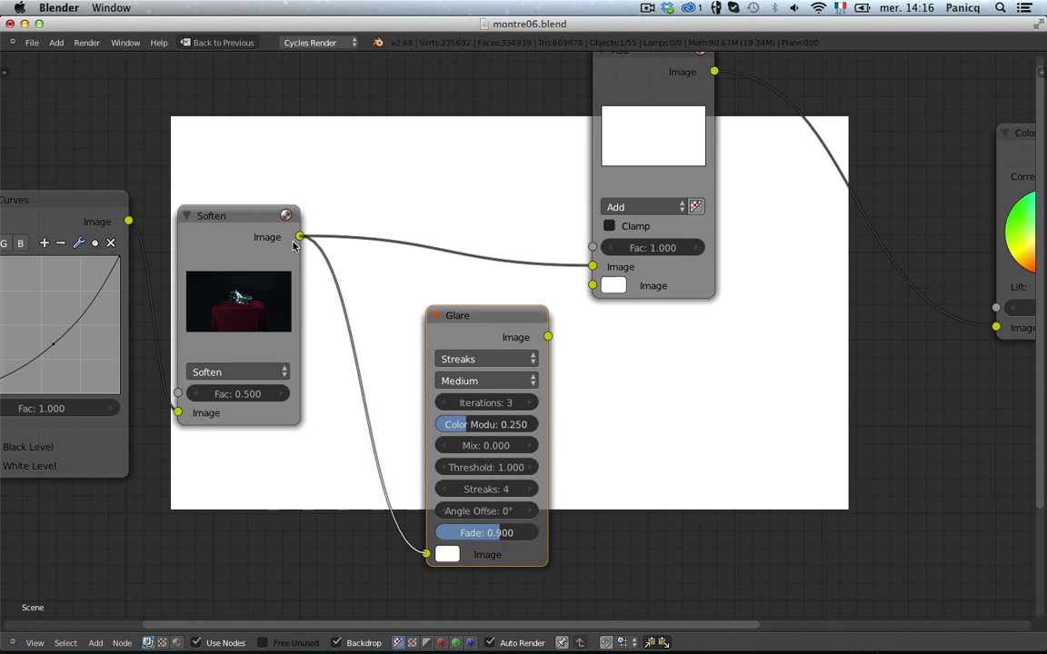
drag(512, 322, 477, 366)
drag(300, 325, 327, 234)
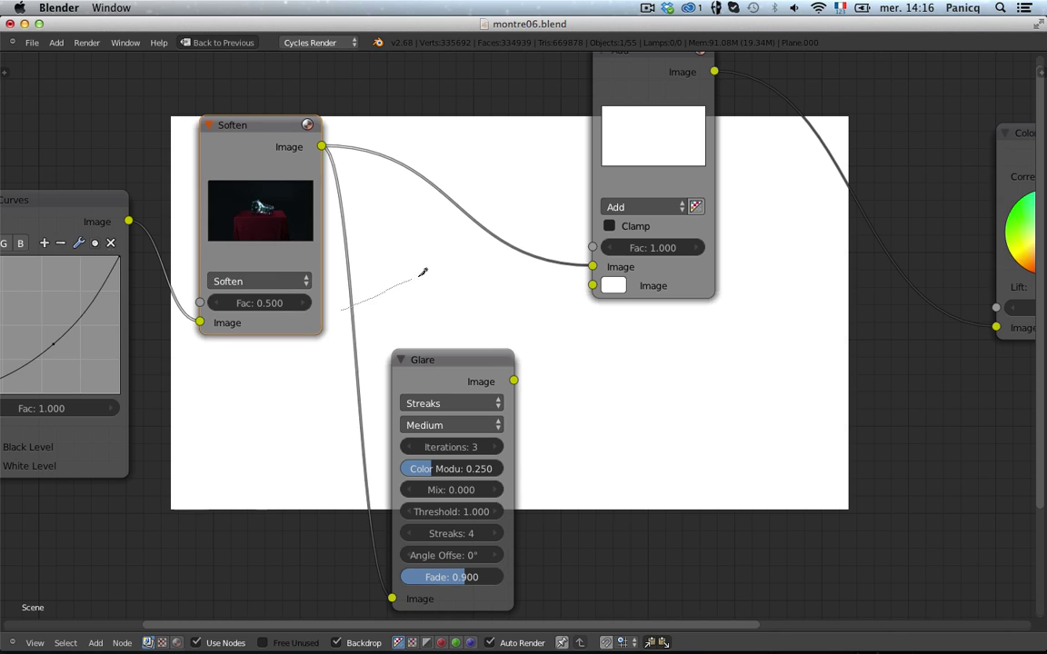
- Cut the link from Soften to Glare and feed the Glare node from the RGB Curves image output instead
ctrl+right_drag(423, 273, 373, 310)
middle_drag(373, 311, 445, 245)
drag(371, 95, 399, 76)
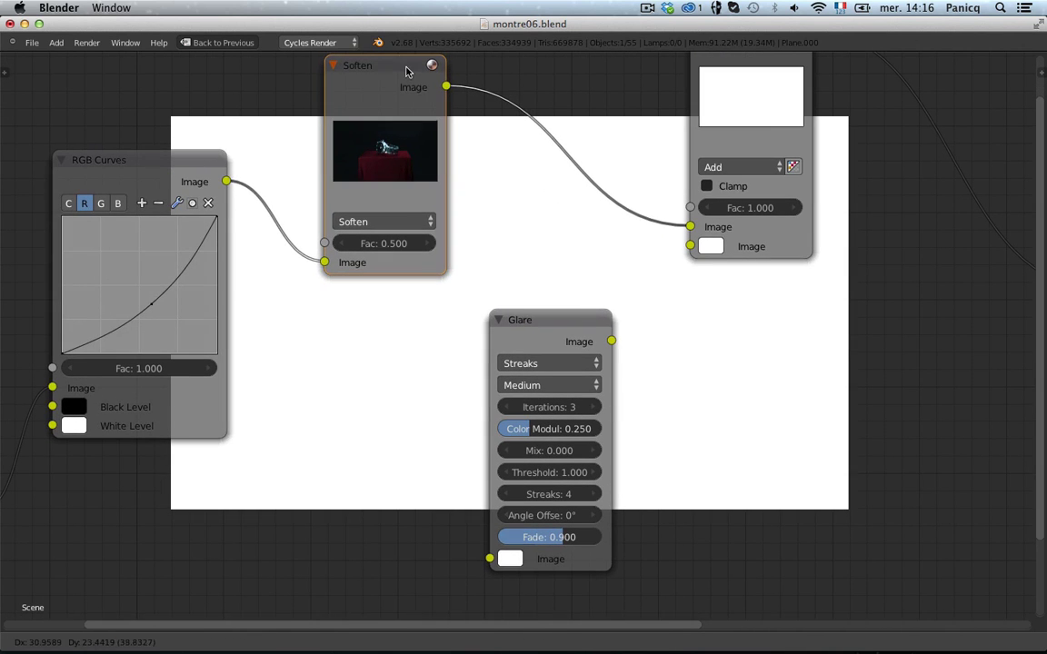
drag(226, 181, 489, 558)
- Move the Soften filter higher and shift the Glare node up and left beneath it
scroll(354, 181, down, 2)
drag(401, 201, 396, 121)
scroll(573, 287, up, 2)
drag(543, 309, 488, 251)
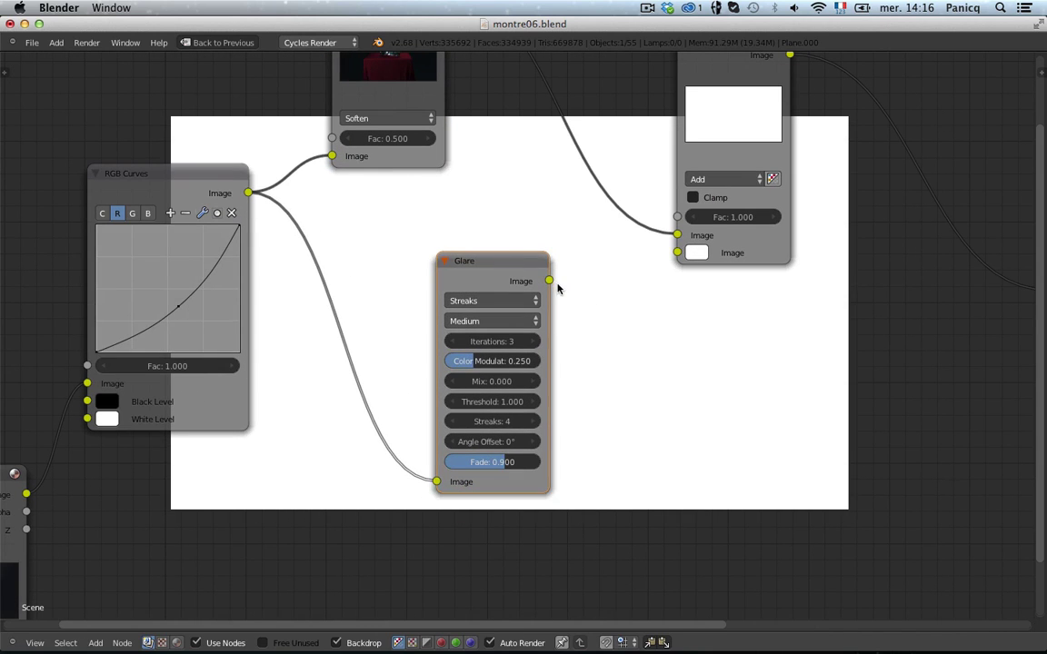
- Link the Glare output to the Add node's second image input and set the Glare threshold to 5.248
drag(641, 269, 676, 252)
middle_drag(598, 267, 440, 226)
scroll(440, 225, up, 2)
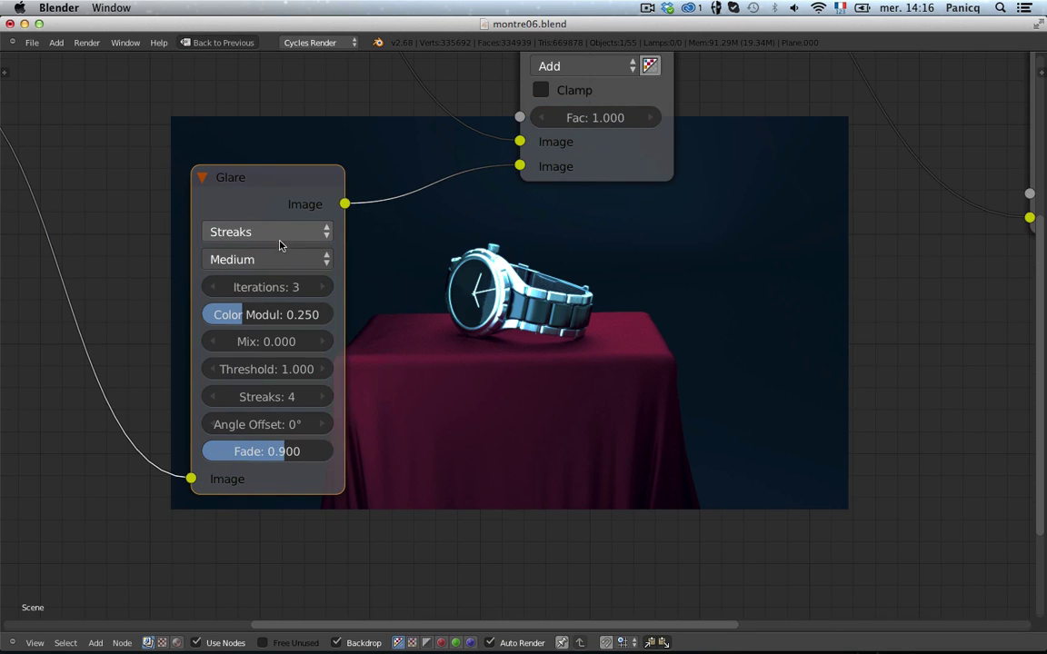
drag(257, 367, 309, 367)
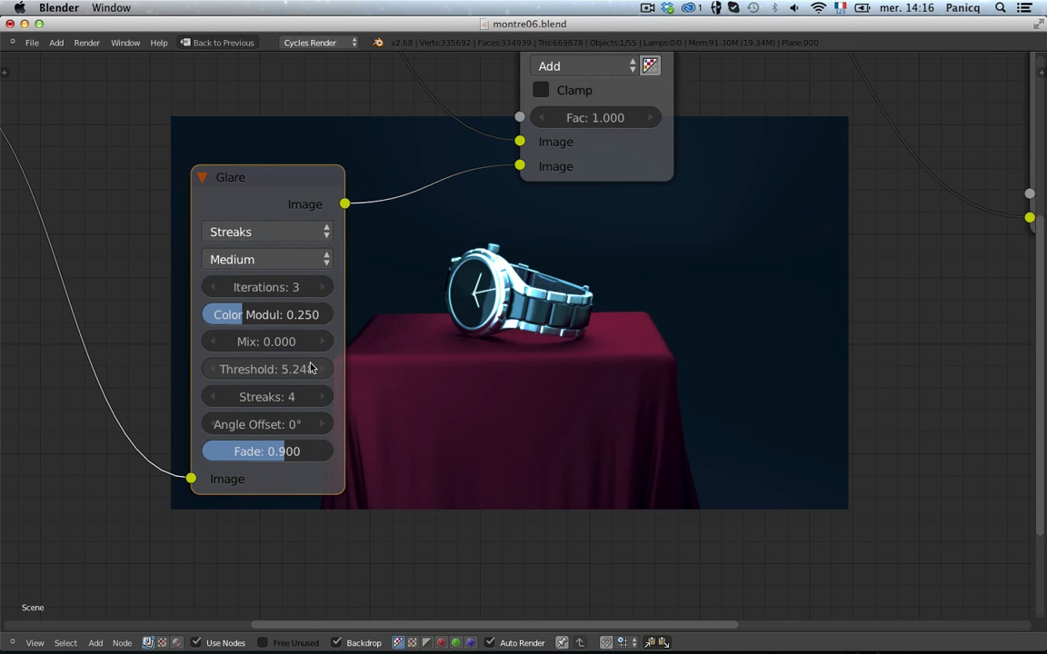
- Set the Glare node's quality to High and its glare type to Simple Star
middle_drag(319, 362, 562, 309)
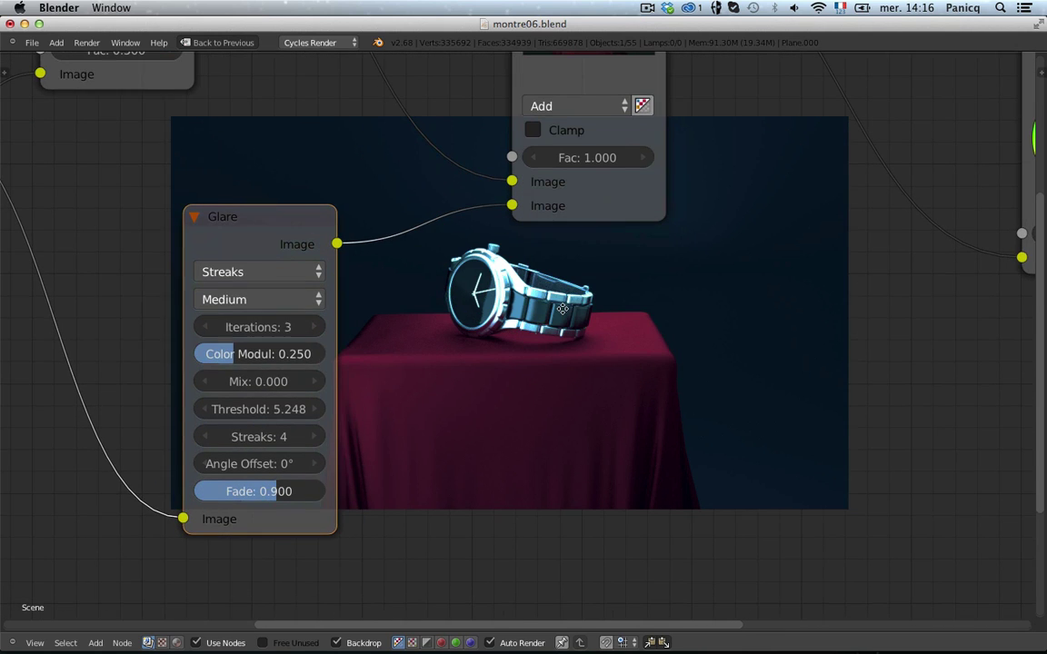
click(273, 299)
click(264, 275)
click(291, 272)
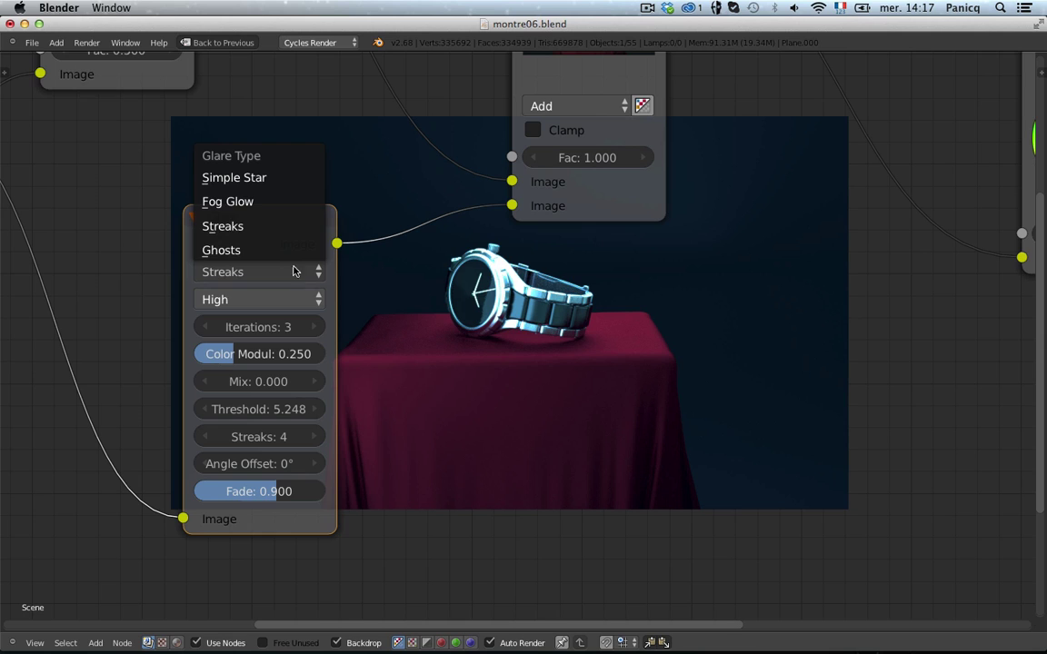
click(263, 178)
- Adjust the Glare node to fade 0.952, threshold 25.972, mix 0.380 and 5 iterations
scroll(264, 427, up, 3)
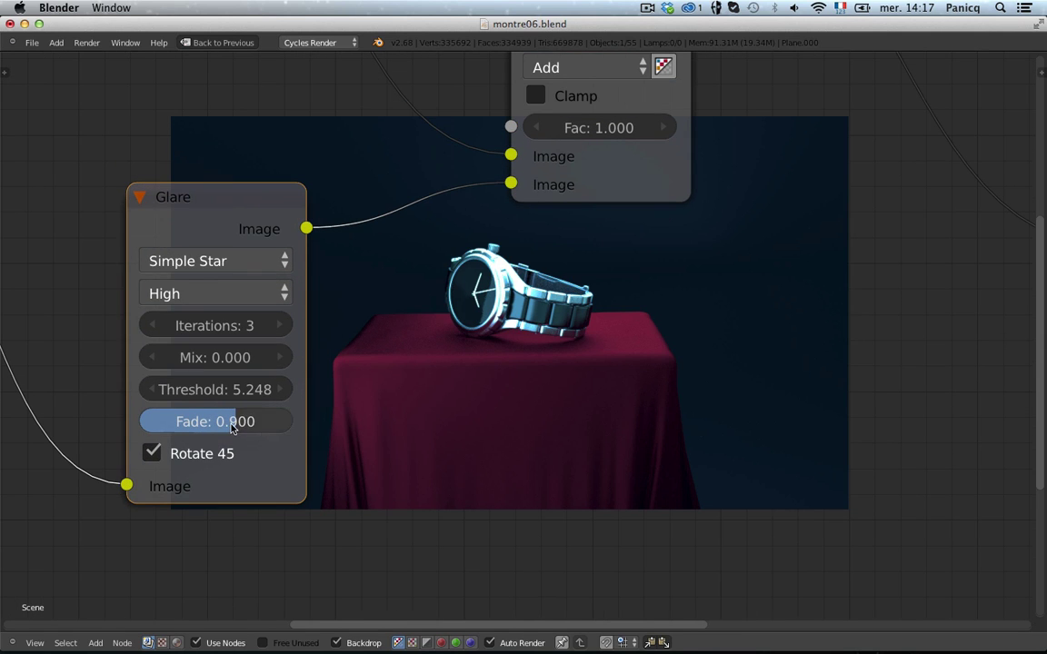
drag(232, 427, 246, 391)
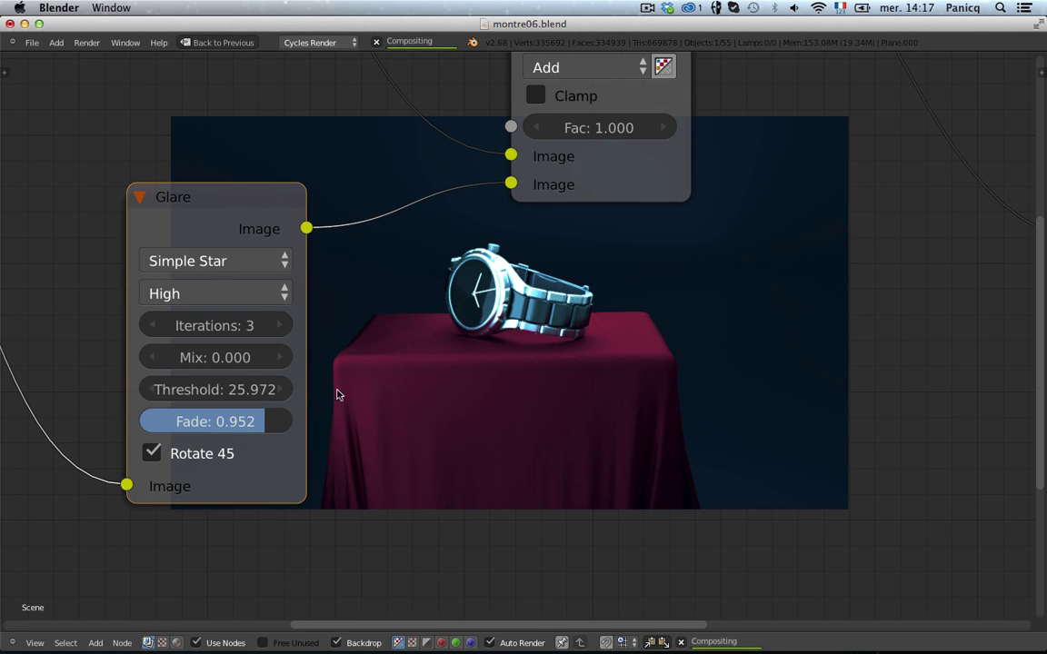
click(285, 360)
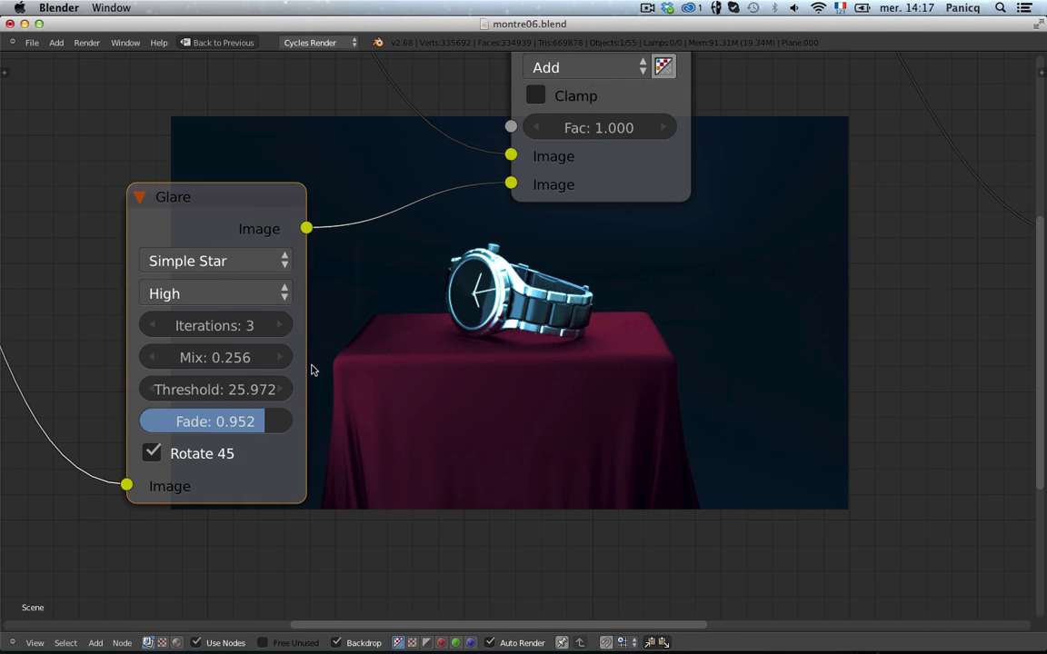
drag(272, 359, 289, 327)
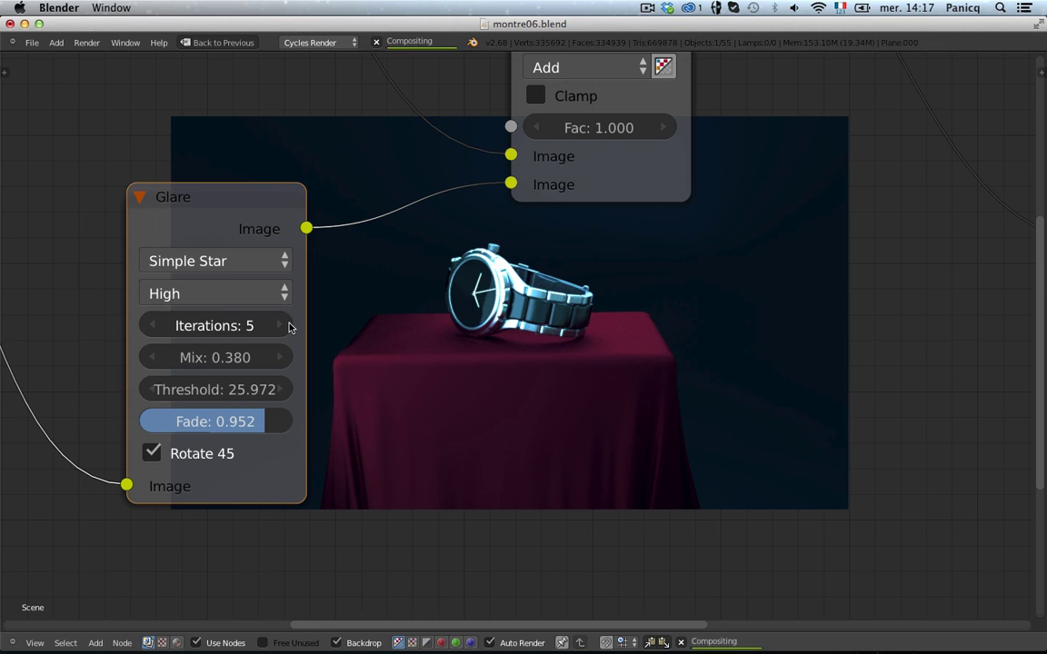
- Change the Glare node's type from Simple Star to Streaks
middle_drag(505, 294, 630, 367)
scroll(591, 345, down, 4)
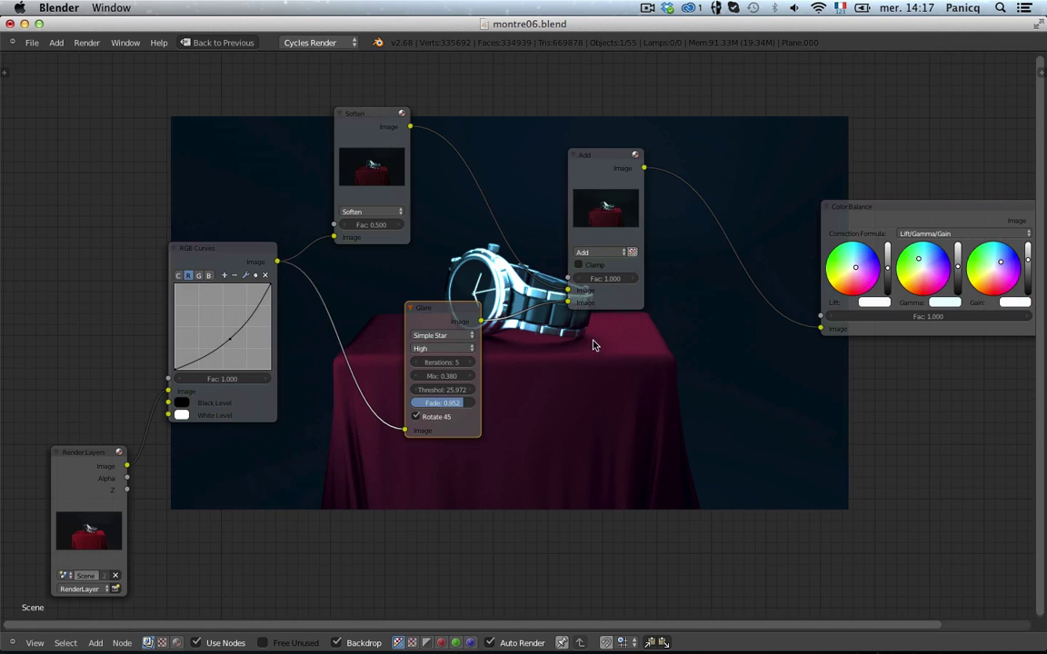
scroll(500, 383, up, 4)
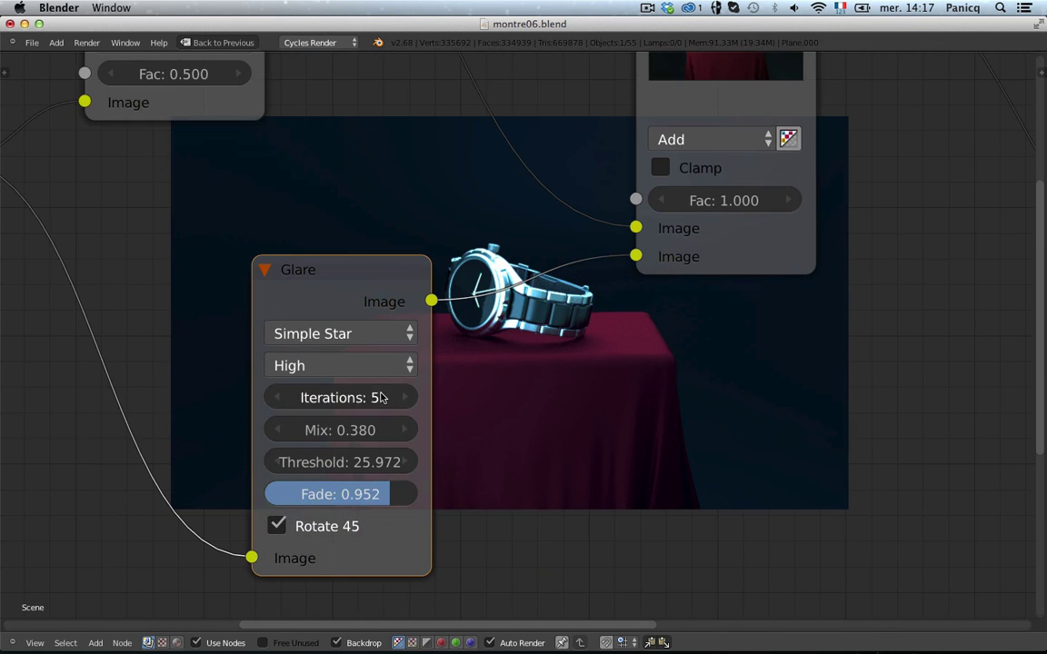
click(383, 338)
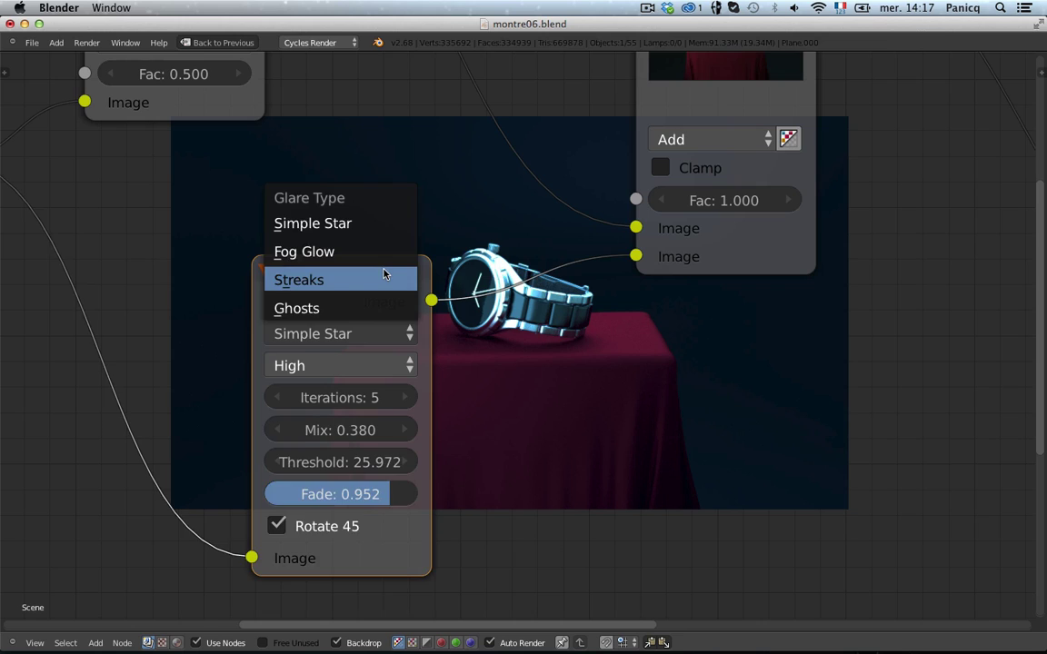
click(378, 278)
- Try a factor of 5 on the Add node and return it to 1
scroll(726, 279, down, 1)
scroll(705, 292, down, 4)
middle_drag(682, 303, 479, 302)
scroll(469, 290, down, 8)
scroll(470, 290, up, 4)
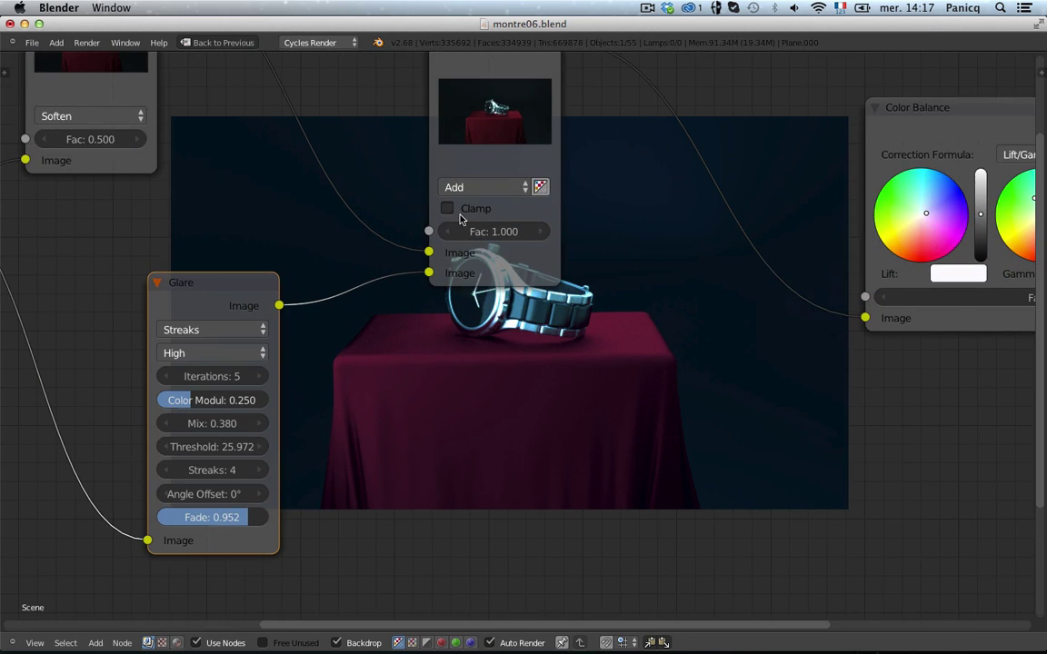
drag(491, 236, 509, 234)
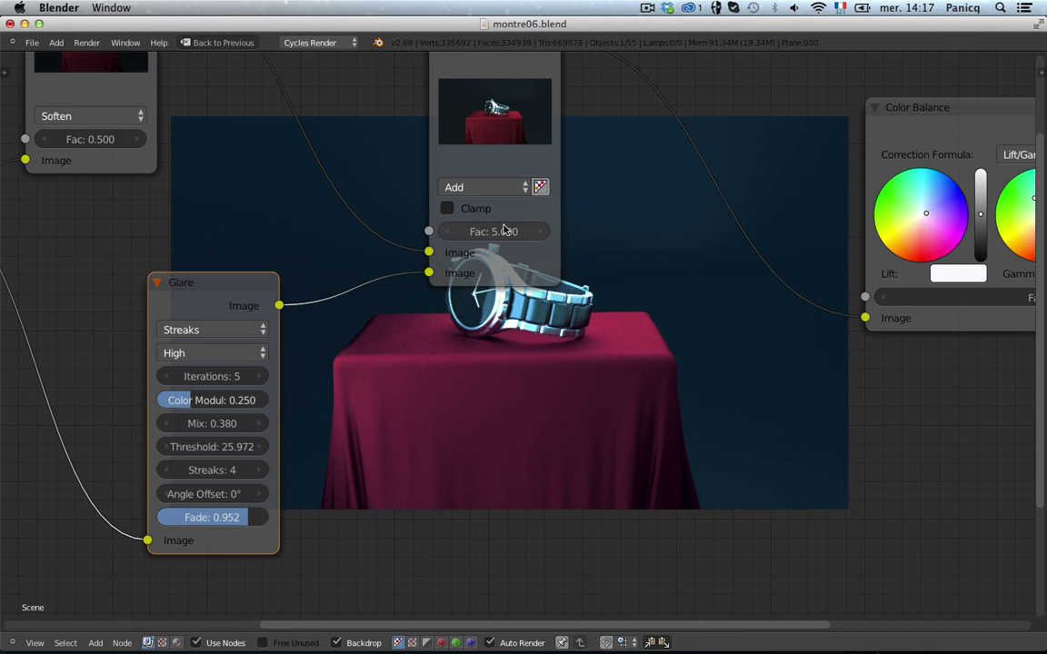
key(Return)
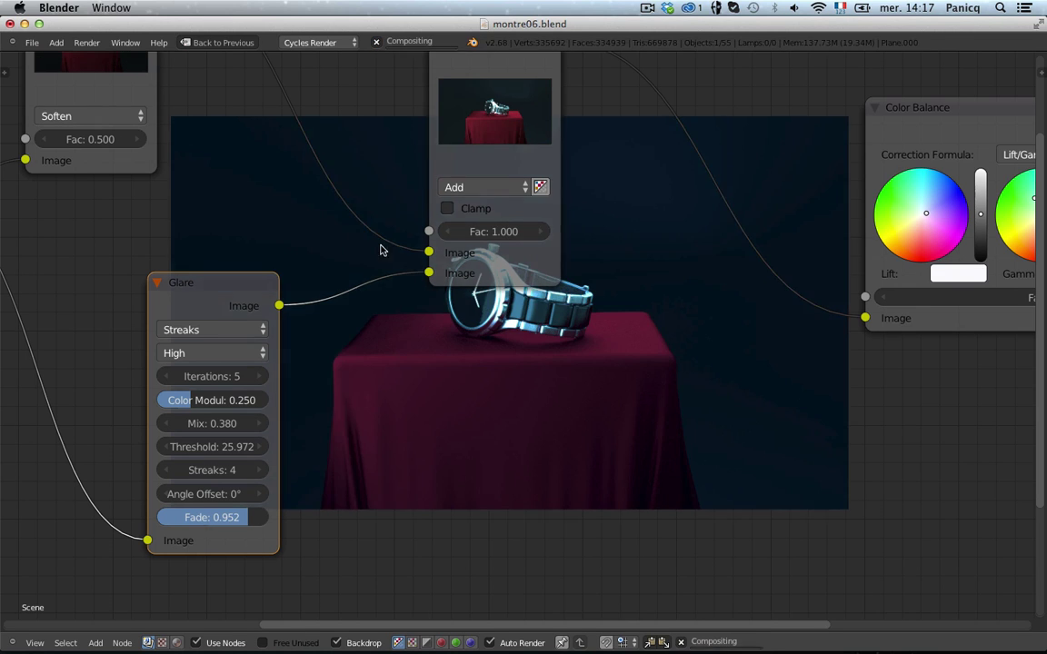
- Change the Add node's blend type to Lighten
scroll(409, 242, down, 3)
scroll(459, 250, up, 3)
click(498, 189)
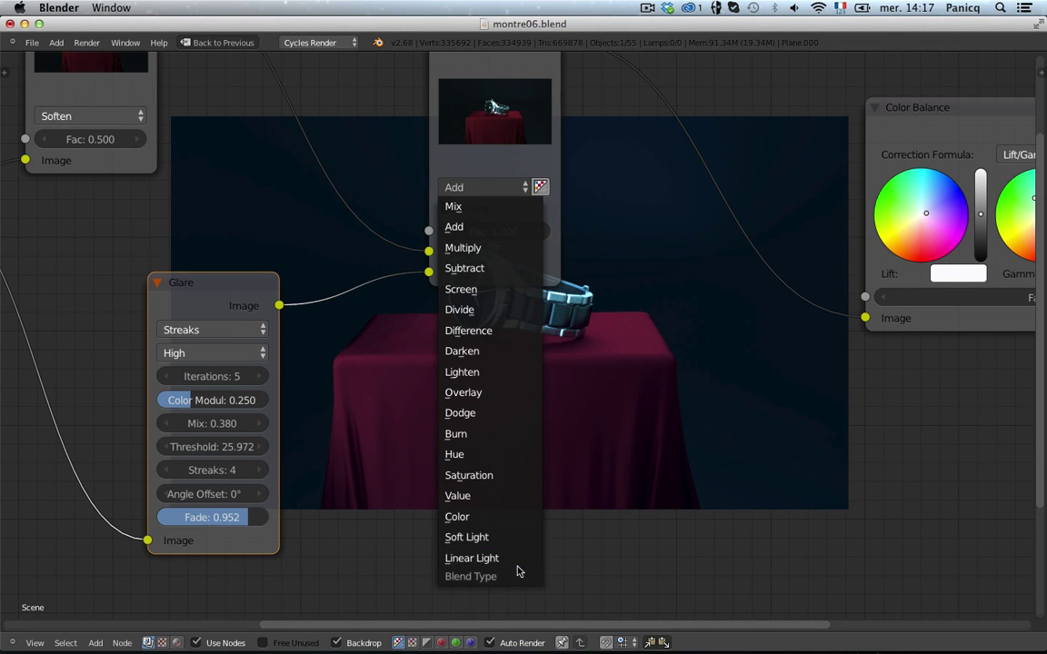
click(501, 374)
- Set the Streaks glare's color modulation to 0.432 and its threshold to 1
middle_drag(486, 341, 508, 209)
scroll(293, 329, up, 2)
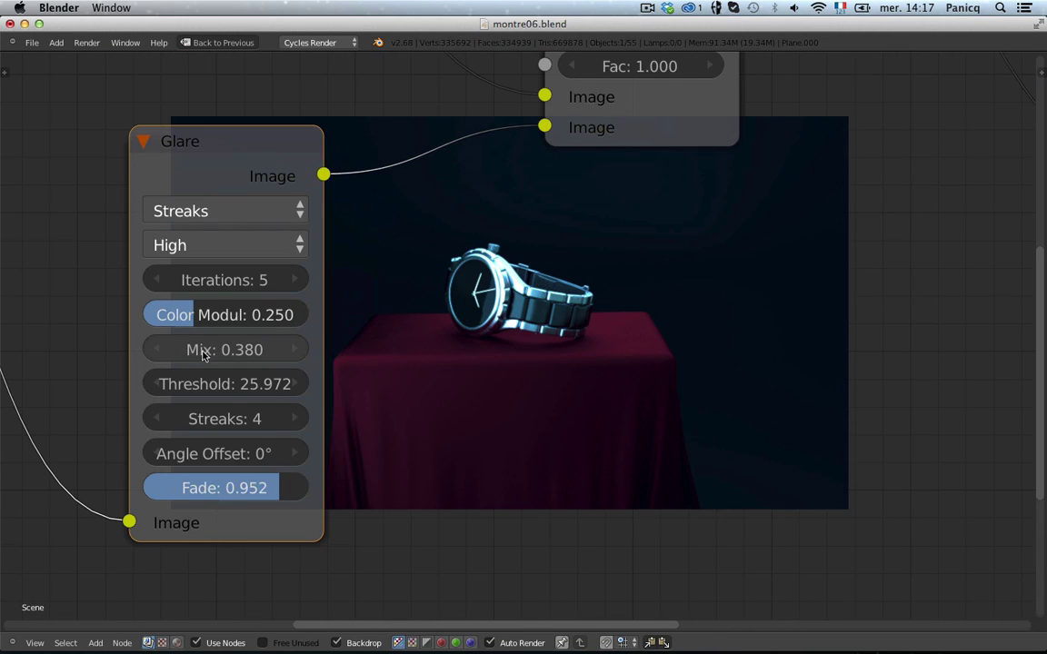
drag(204, 309, 242, 318)
scroll(516, 358, up, 1)
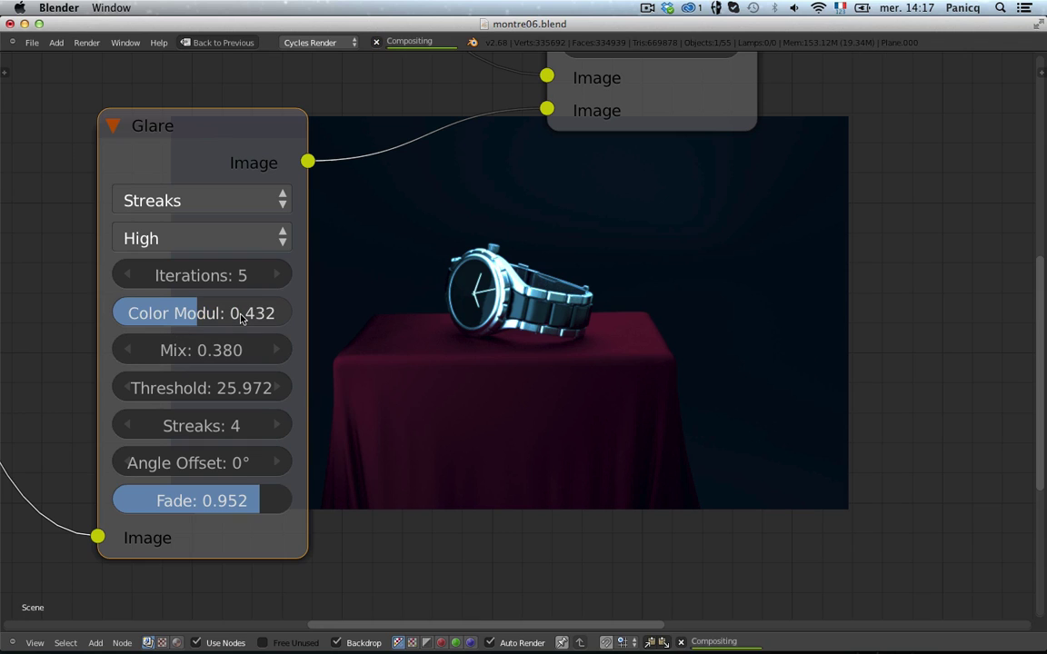
drag(202, 388, 215, 388)
click(216, 388)
text(1)
key(Return)
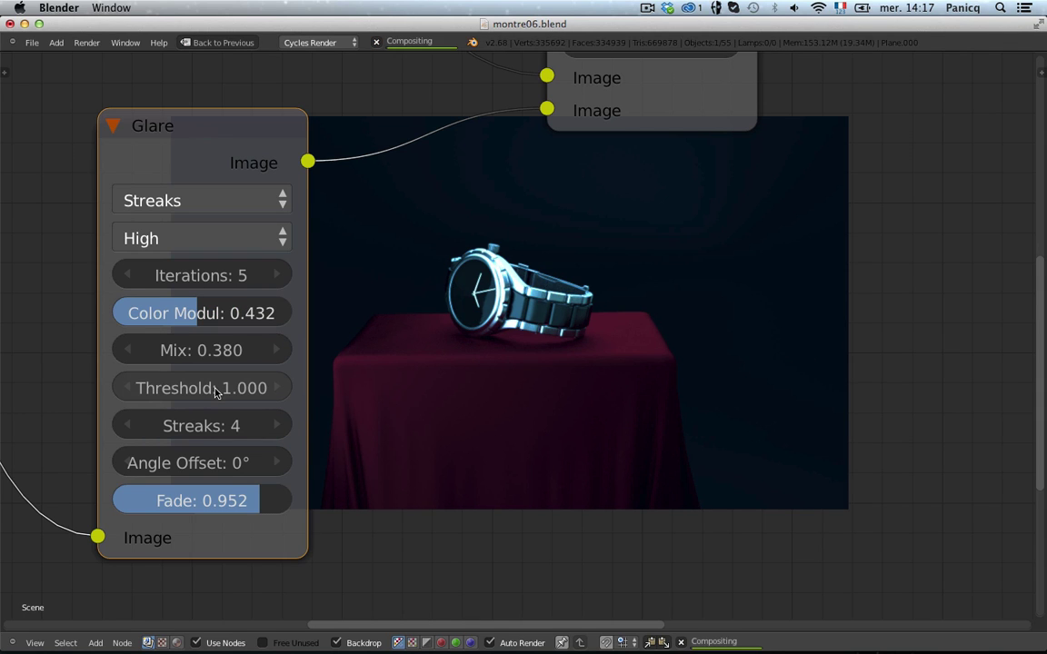
- Switch the Glare node's type back to Simple Star, keeping the High quality
click(157, 239)
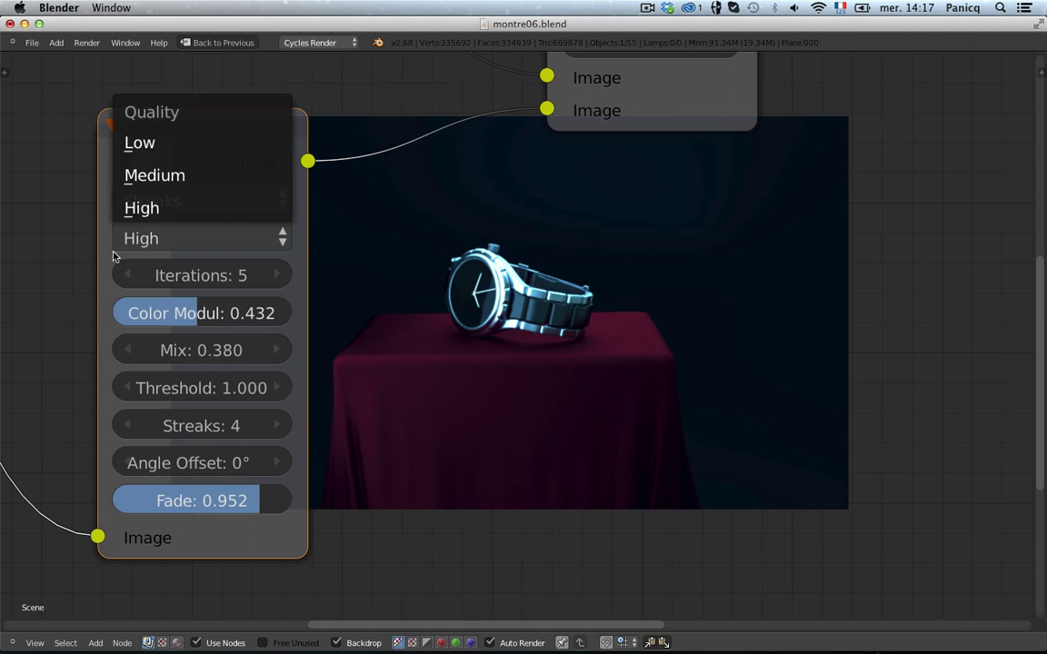
click(289, 201)
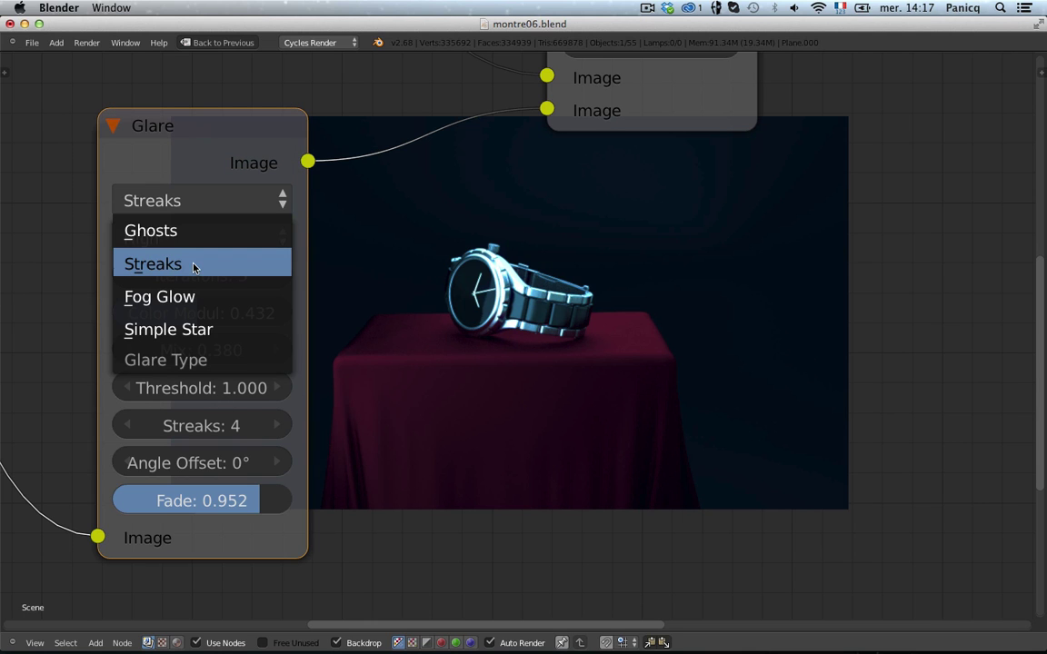
click(213, 329)
- Feed the Glare node from the Soften filter's image output and reposition it between the Soften and Lighten nodes
scroll(623, 275, down, 4)
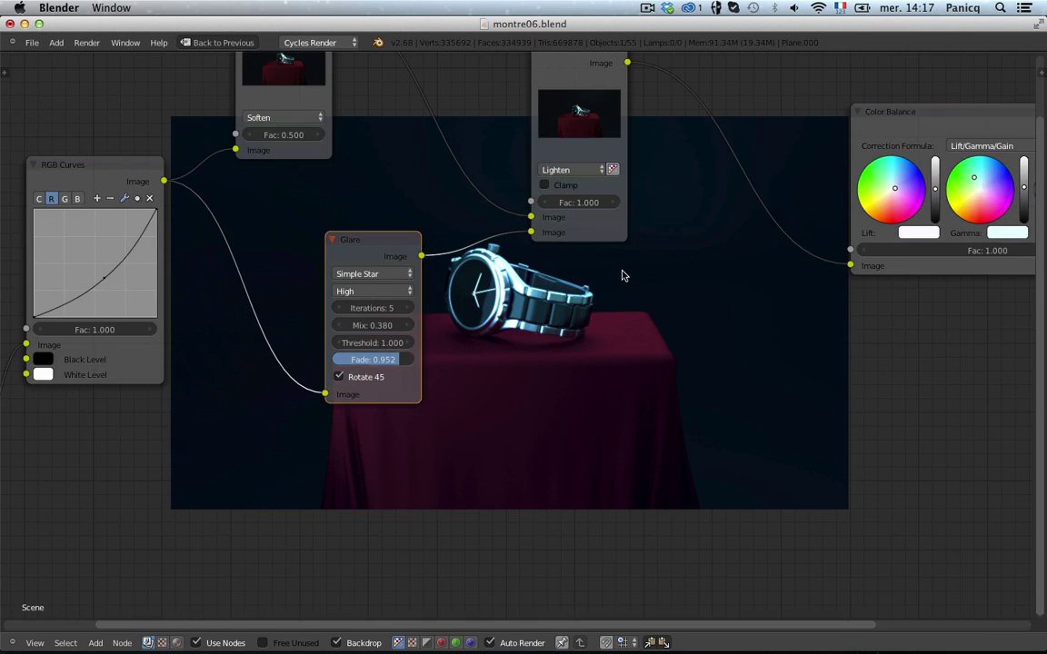
scroll(621, 277, down, 2)
scroll(504, 268, up, 5)
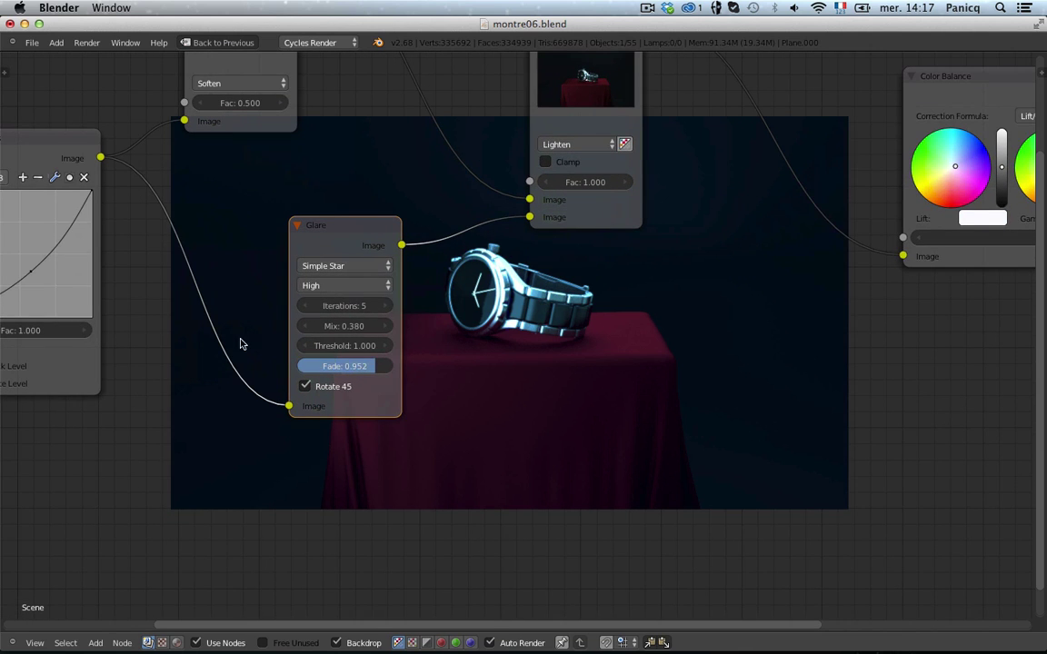
drag(350, 243, 468, 287)
scroll(332, 214, down, 3)
middle_drag(332, 216, 390, 396)
drag(378, 285, 449, 581)
drag(507, 436, 451, 367)
scroll(443, 391, up, 4)
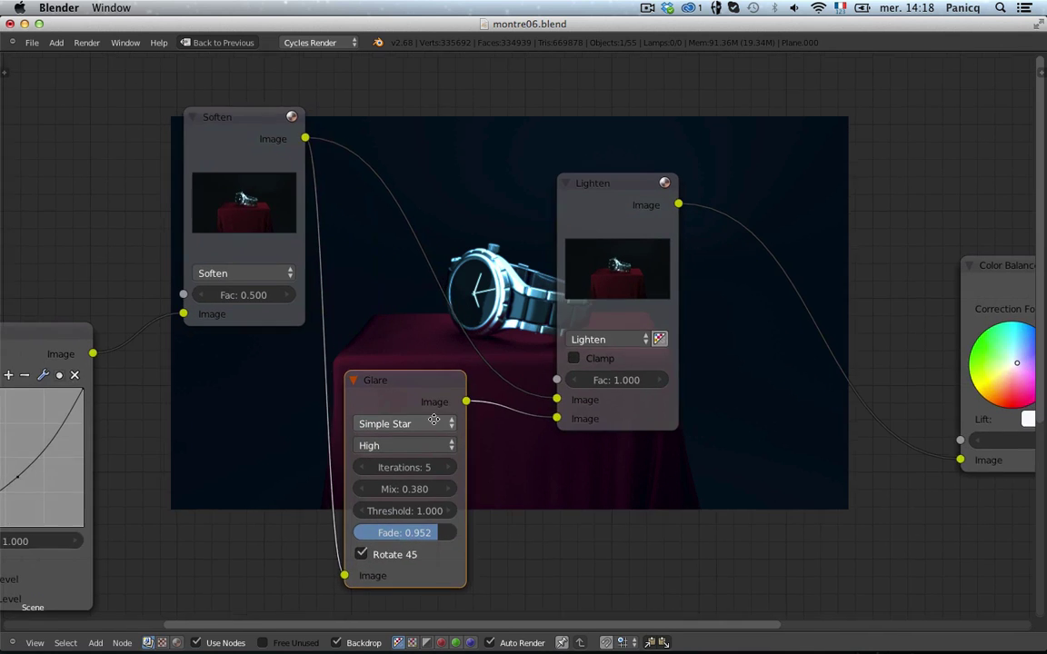
- Turn off the Glare node's Rotate 45 option and turn it back on
middle_drag(432, 419, 393, 324)
click(333, 459)
click(324, 459)
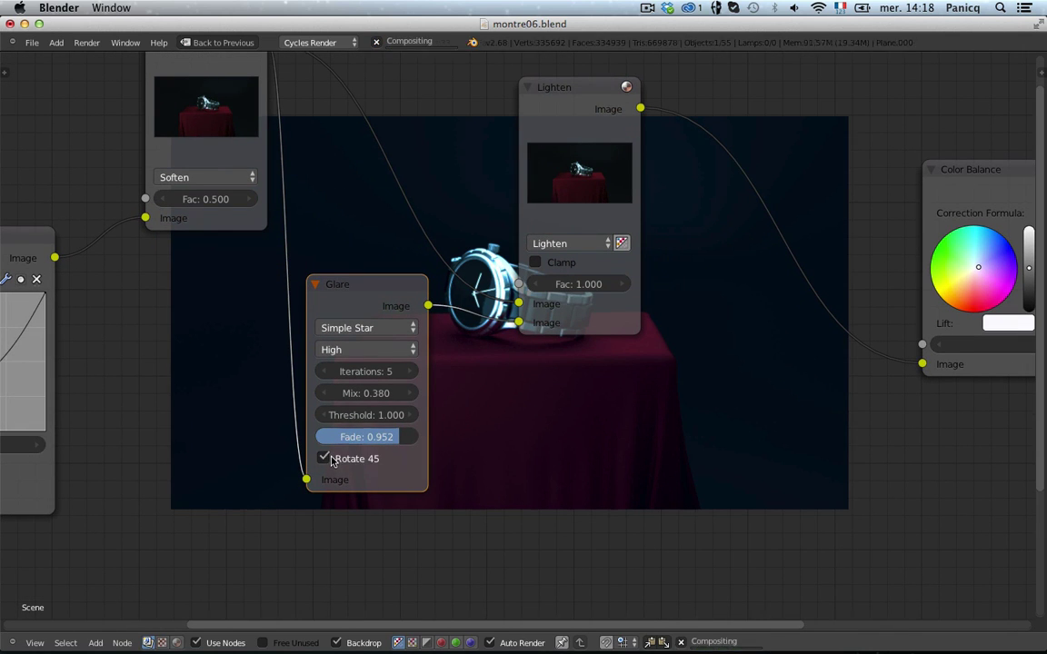
- Move the Lighten mix node higher and set its blend type back to Add
key(Home)
scroll(459, 429, up, 2)
drag(596, 156, 597, 98)
click(582, 206)
click(586, 237)
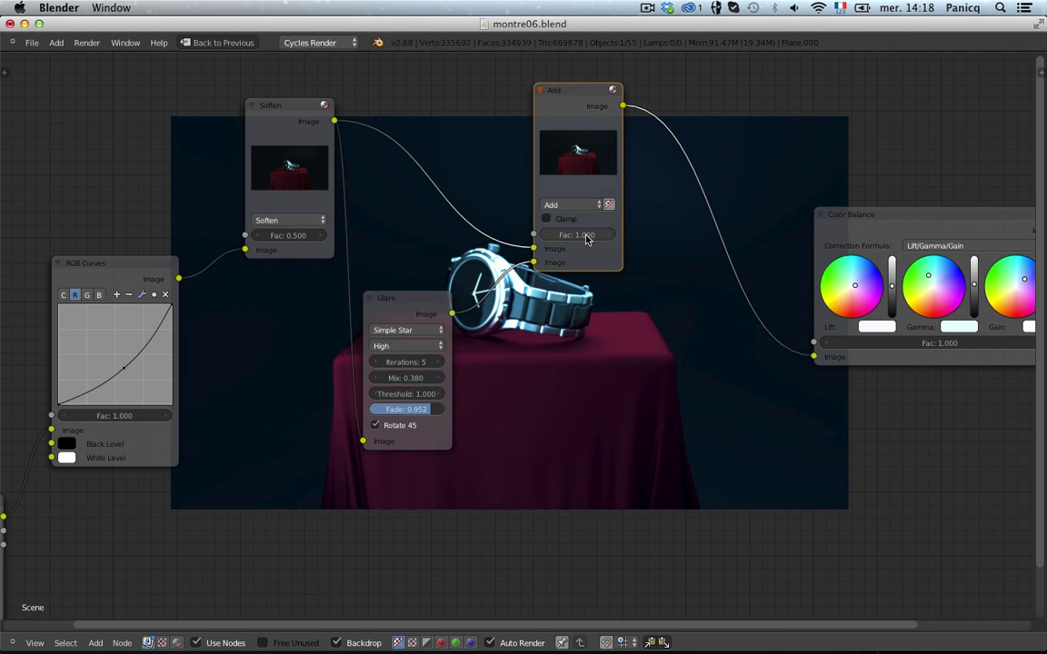
- Mute the Glare node to compare the image without the effect
scroll(581, 244, down, 5)
middle_drag(520, 284, 443, 272)
scroll(511, 243, up, 2)
click(423, 203)
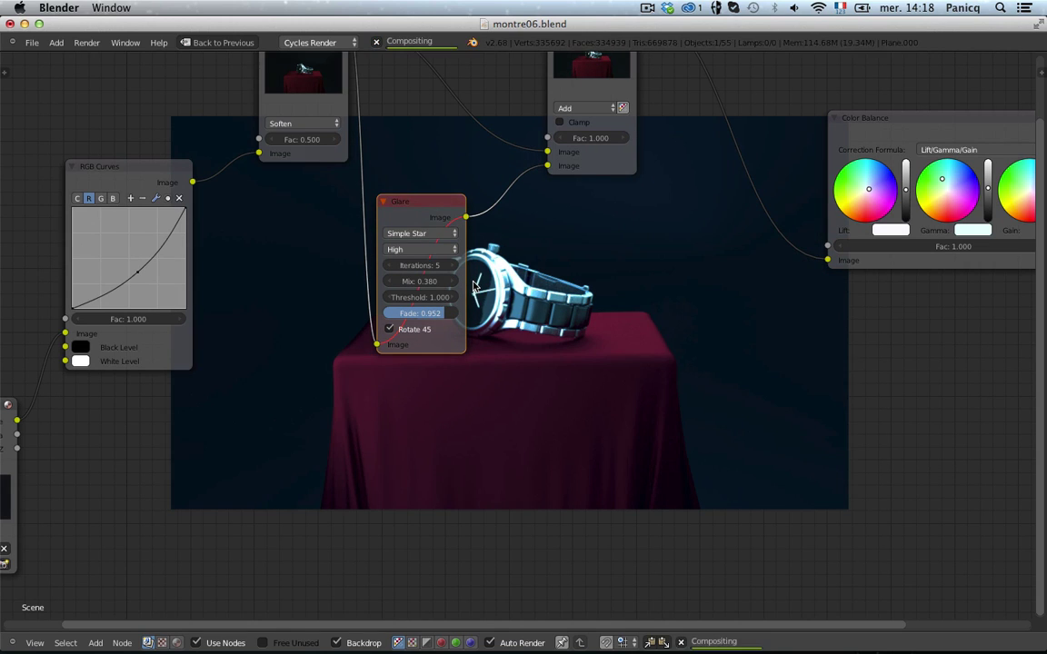
- Raise the Glare node's mix to 1.000, and set its fade to 0.798 and threshold to 1
scroll(474, 285, up, 2)
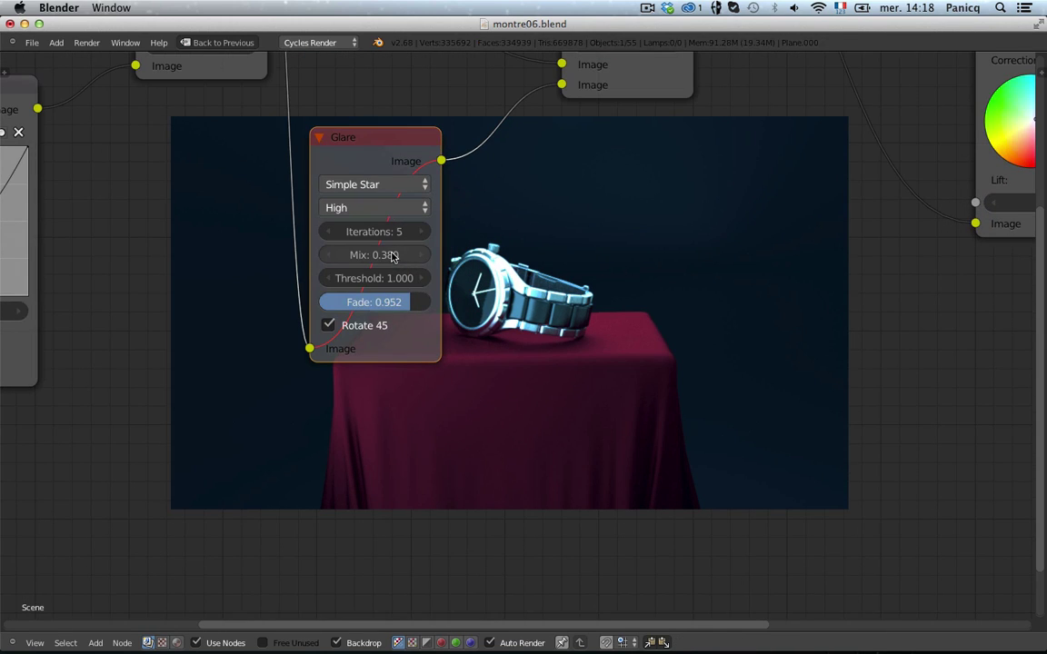
drag(392, 257, 423, 258)
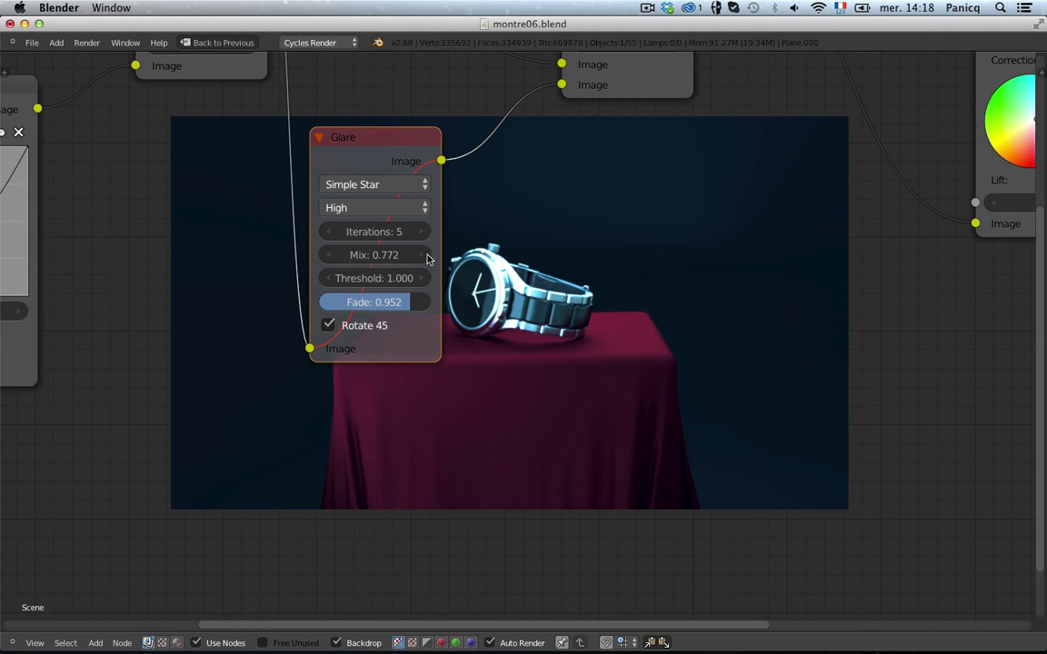
drag(377, 257, 539, 291)
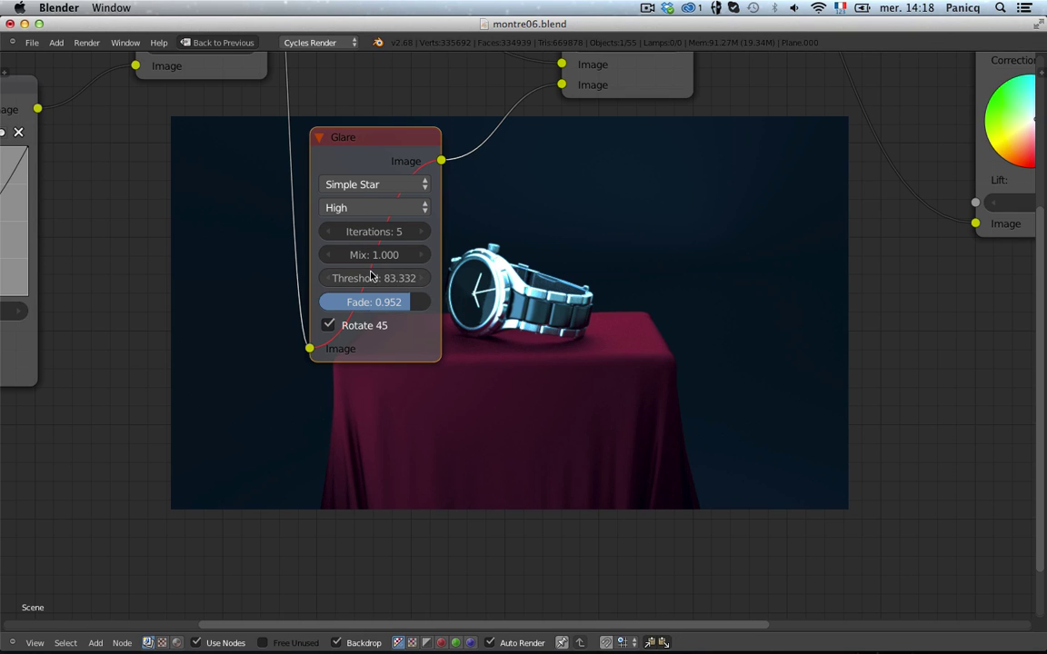
drag(370, 277, 368, 304)
text(1)
key(Return)
- Try Low quality on the Glare node, return it to High, and unmute the node
click(375, 209)
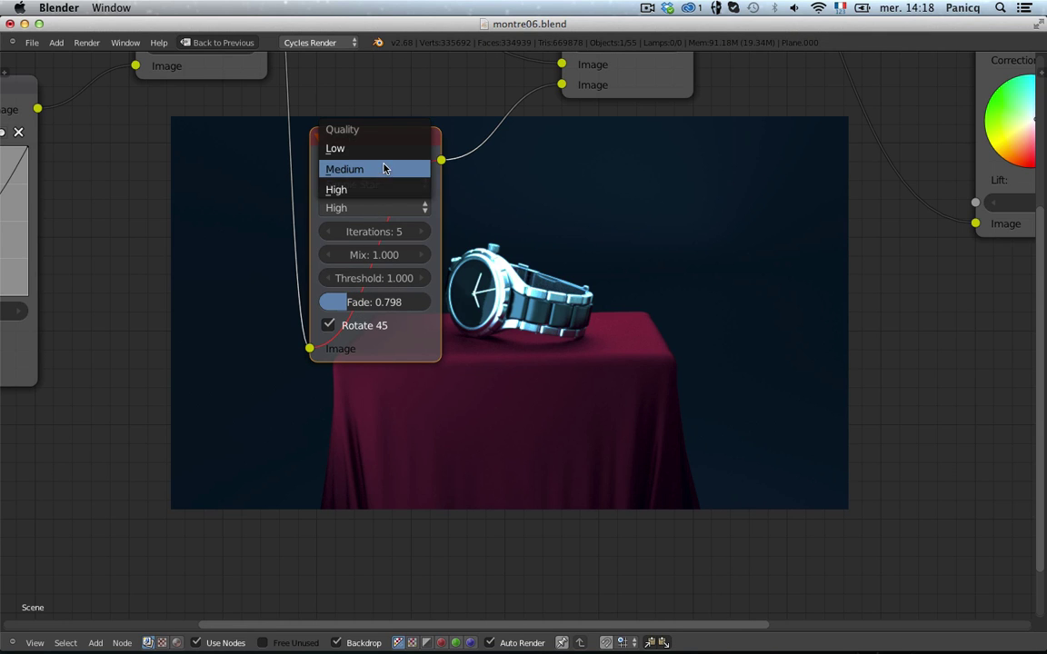
click(383, 150)
click(364, 209)
click(364, 188)
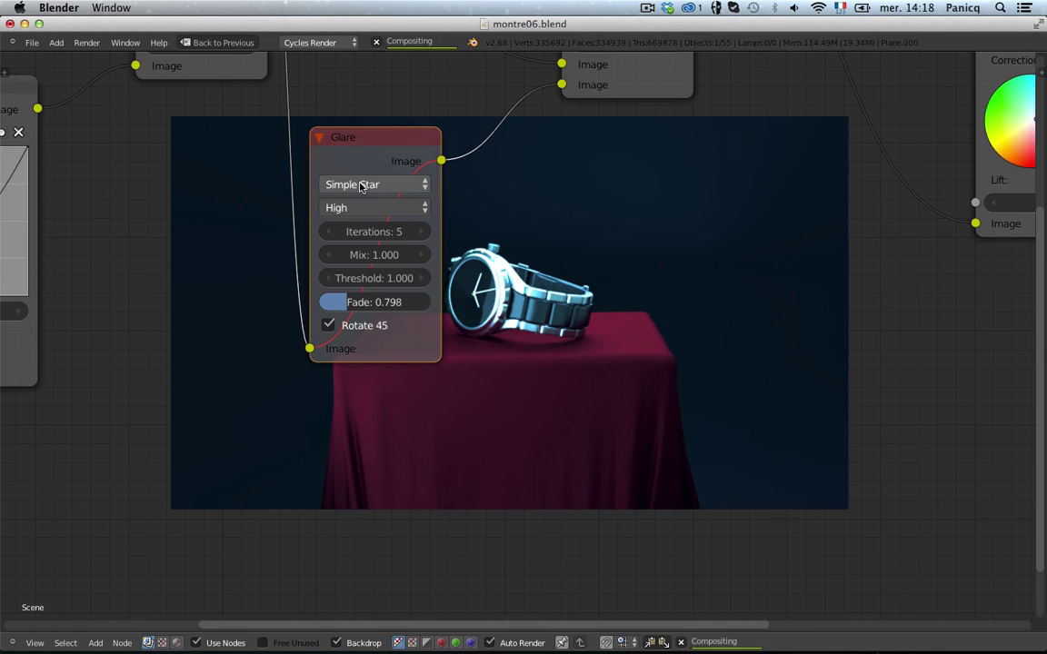
scroll(369, 189, down, 2)
scroll(365, 314, up, 2)
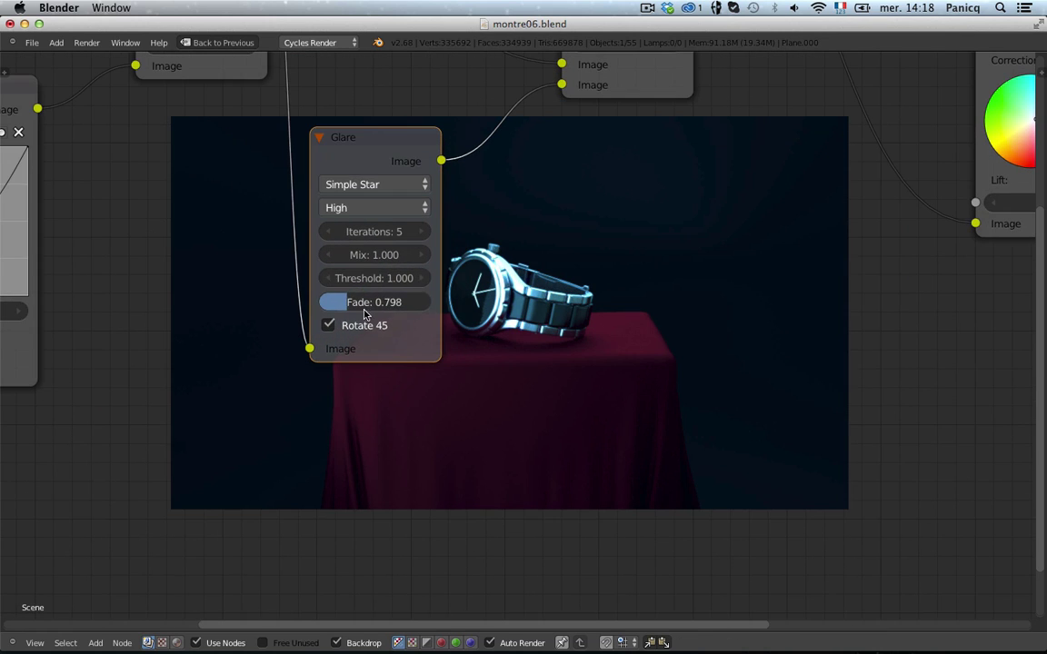
- Set the Glare node's fade to 0.905 and its threshold to 20
drag(356, 275, 334, 328)
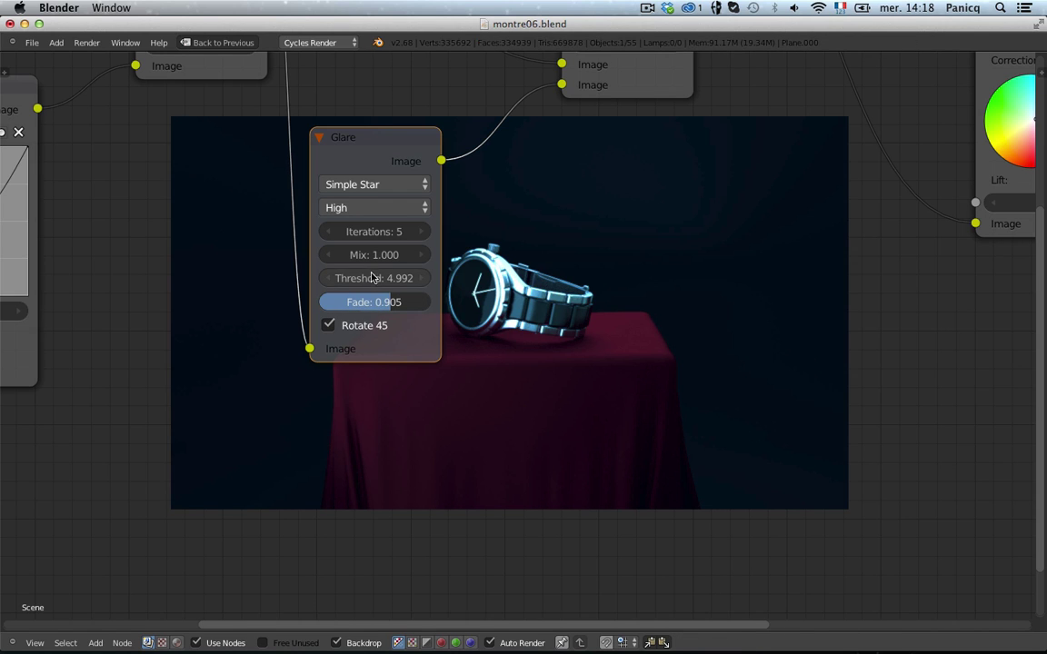
drag(386, 279, 388, 283)
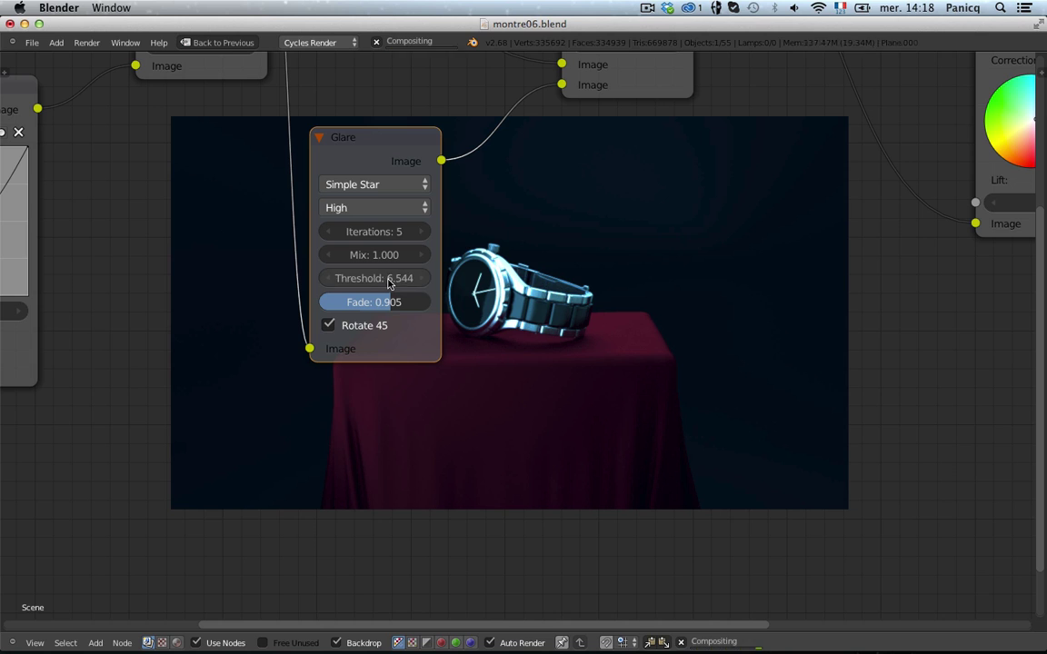
click(388, 282)
text(20)
key(Return)
scroll(584, 278, down, 3)
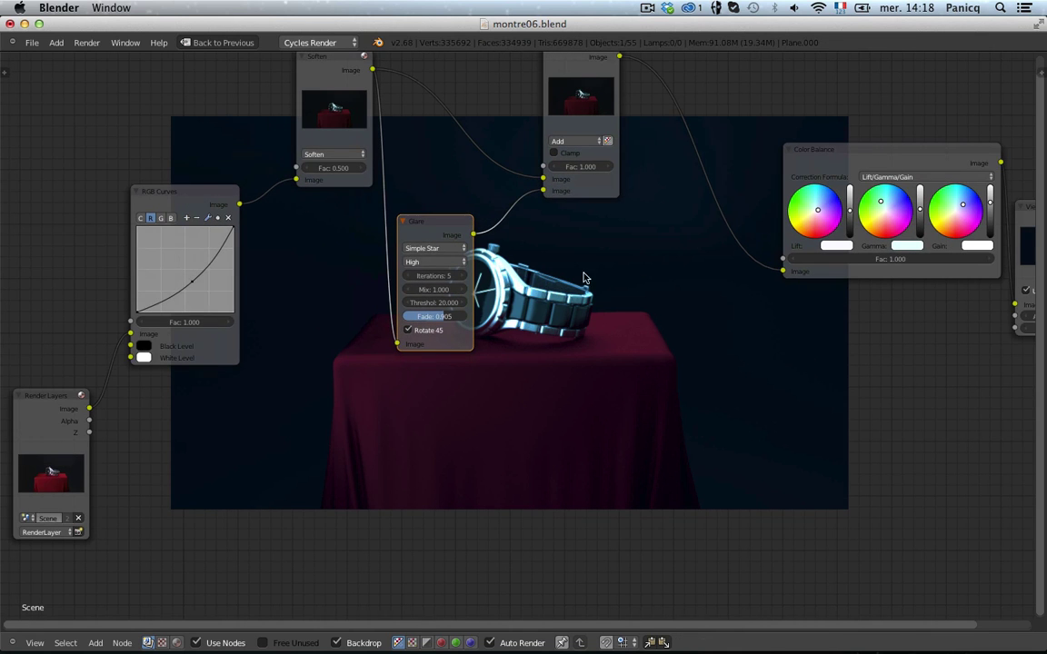
- Delete the Glare node, and remove the Add node while keeping Soften linked to Color Balance
key(x)
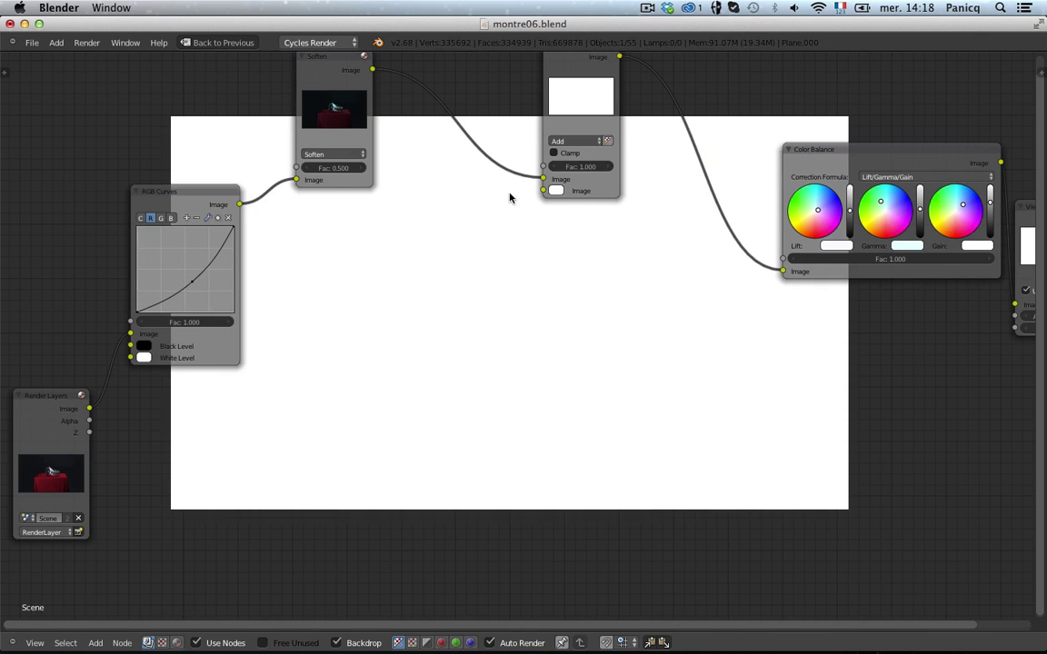
scroll(509, 198, down, 2)
click(522, 257)
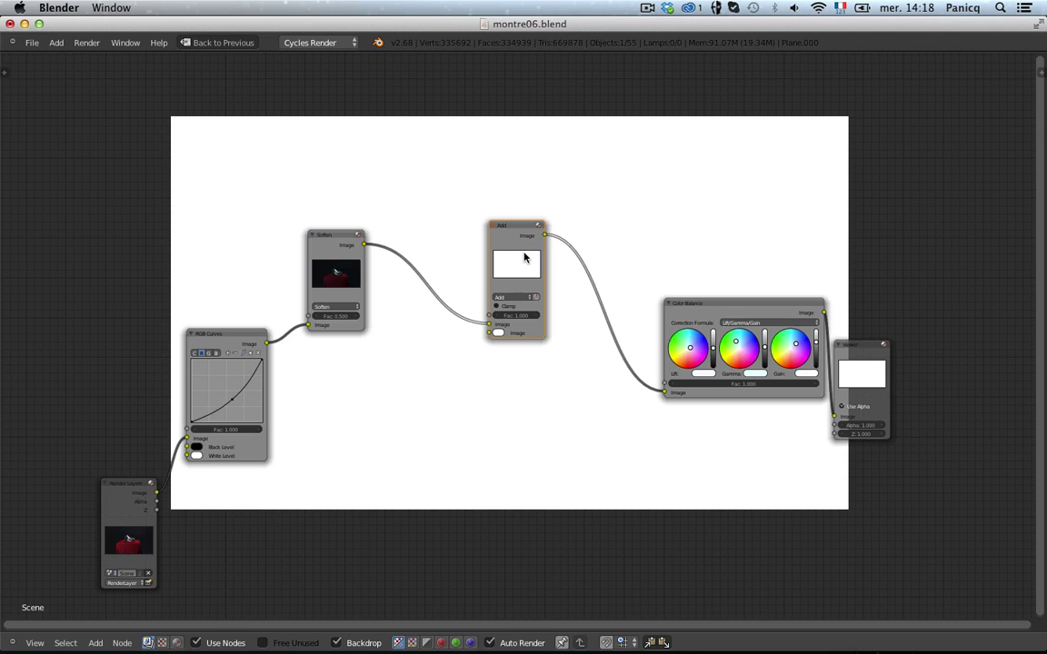
key(ctrl+x)
scroll(434, 400, up, 2)
scroll(433, 357, down, 4)
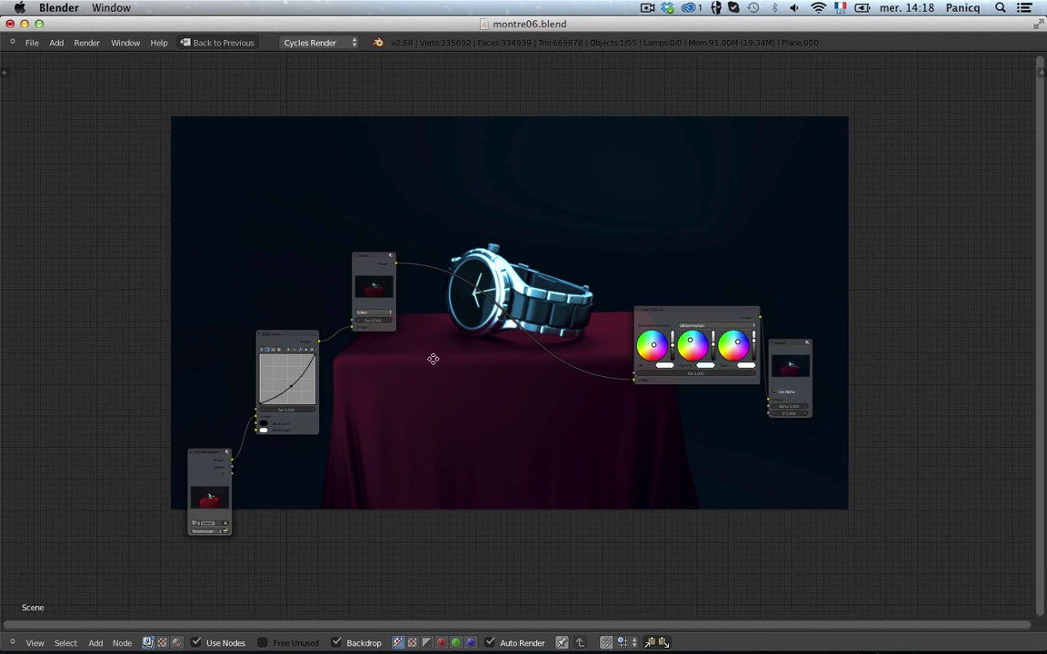
- Move the Color Balance and Viewer nodes together closer to the Soften node
scroll(445, 258, up, 2)
drag(662, 128, 1035, 439)
key(g)
click(762, 349)
key(a)
- Inspect the RGB values of the Color Balance node's Gain color
scroll(642, 152, up, 5)
middle_drag(549, 91, 556, 209)
scroll(590, 353, up, 1)
middle_drag(78, 227, 462, 150)
middle_drag(603, 317, 210, 377)
scroll(210, 377, down, 2)
click(586, 246)
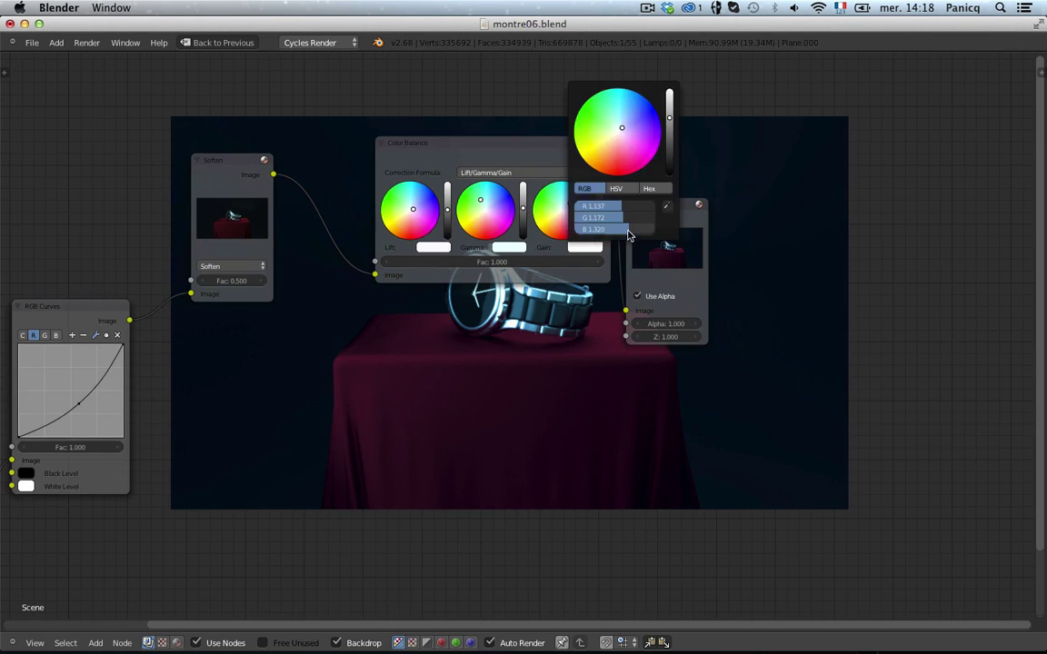
- Insert an RGB Curves node between Color Balance and the Viewer, and brighten its combined curve with a point at X 0.86667, Y 0.95
drag(657, 264, 1024, 266)
middle_drag(763, 226, 569, 152)
key(shift+a)
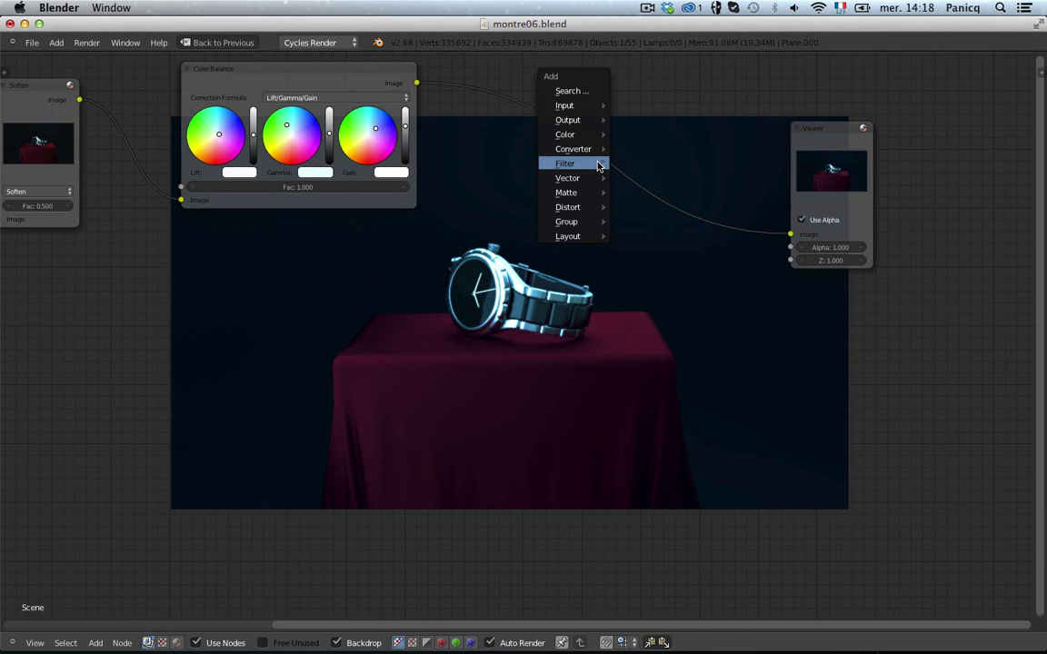
mouse_move(576, 136)
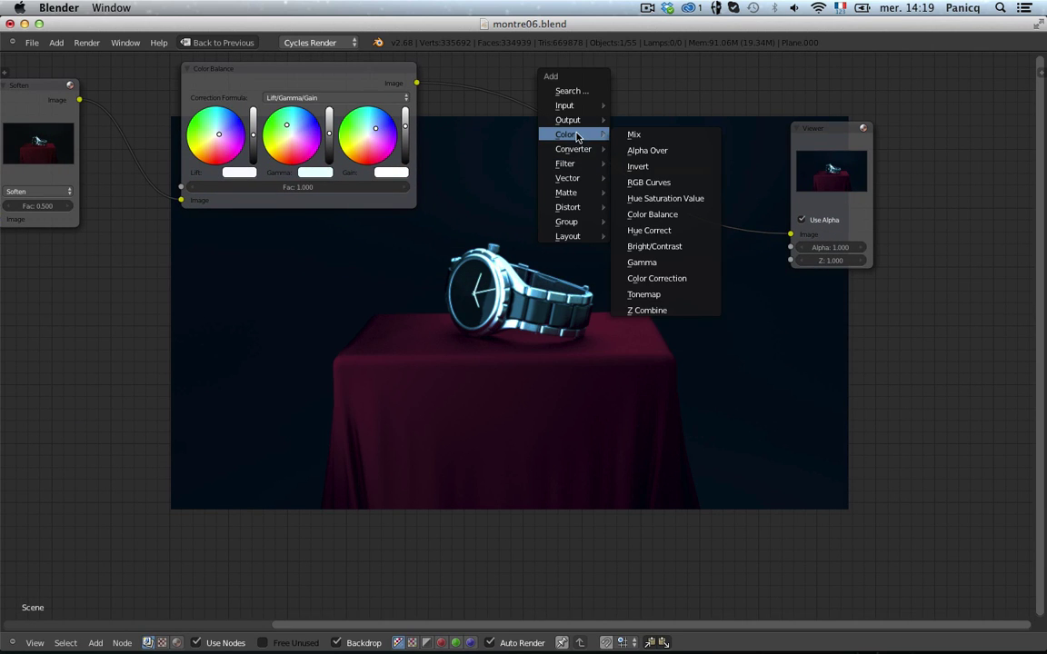
click(675, 182)
click(705, 217)
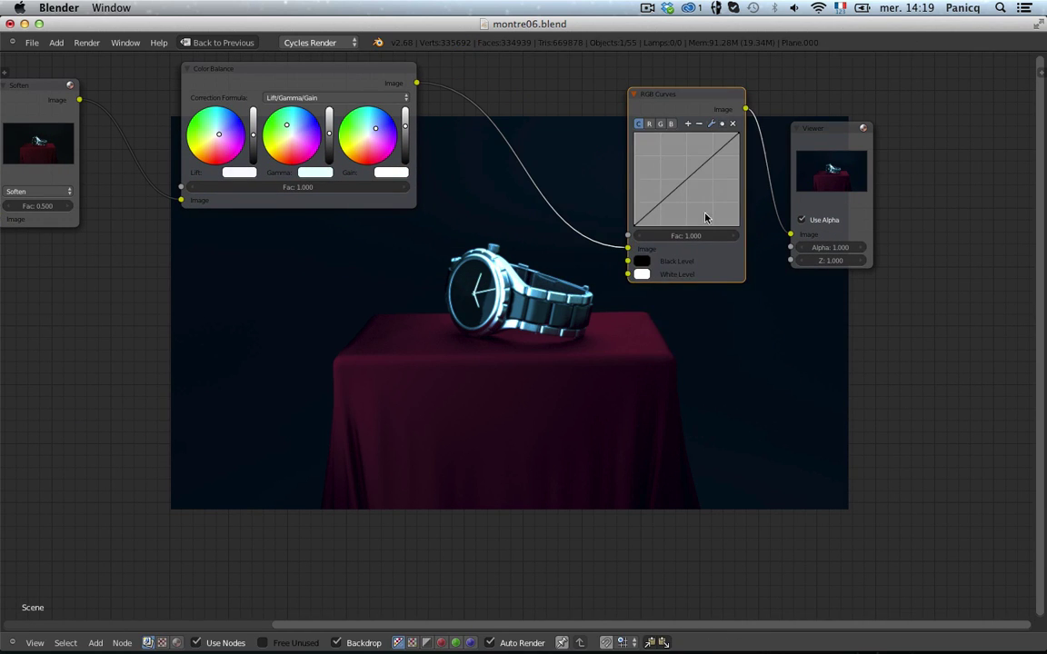
drag(724, 151, 726, 140)
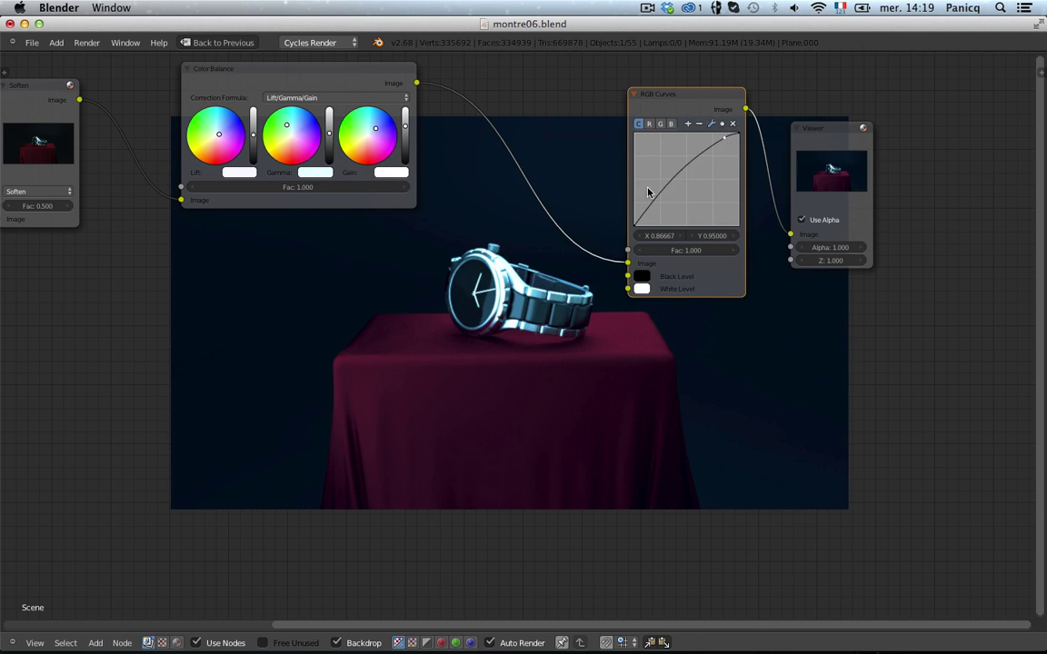
- Shift the backdrop image lower so the watch sits clear beneath the node chain
key(Home)
scroll(699, 165, down, 4)
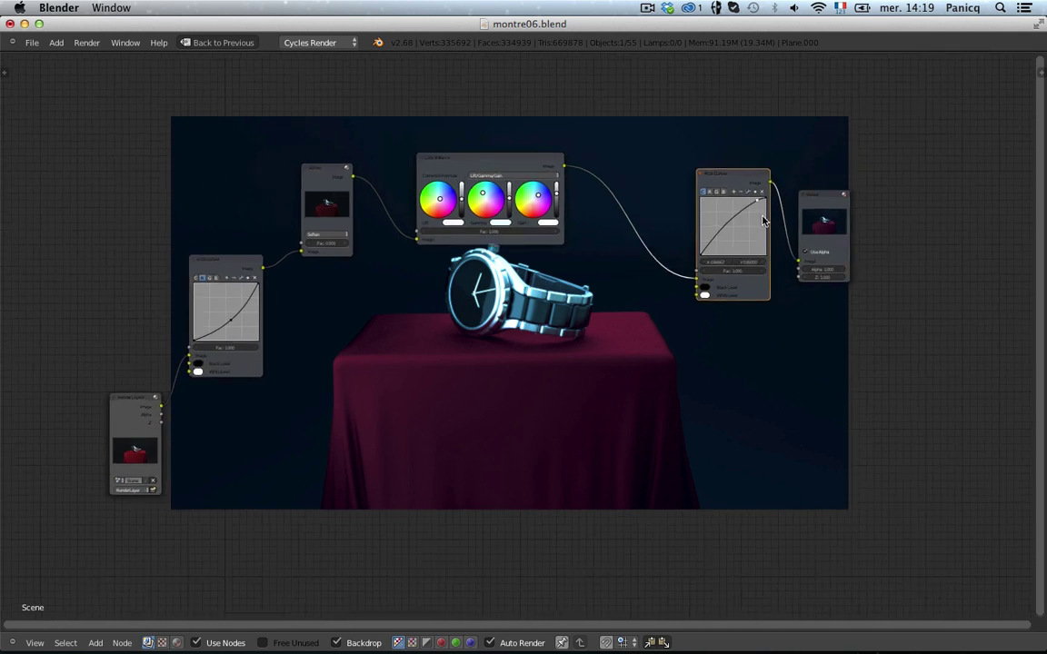
middle_drag(701, 162, 753, 148)
scroll(597, 319, up, 3)
scroll(597, 320, up, 4)
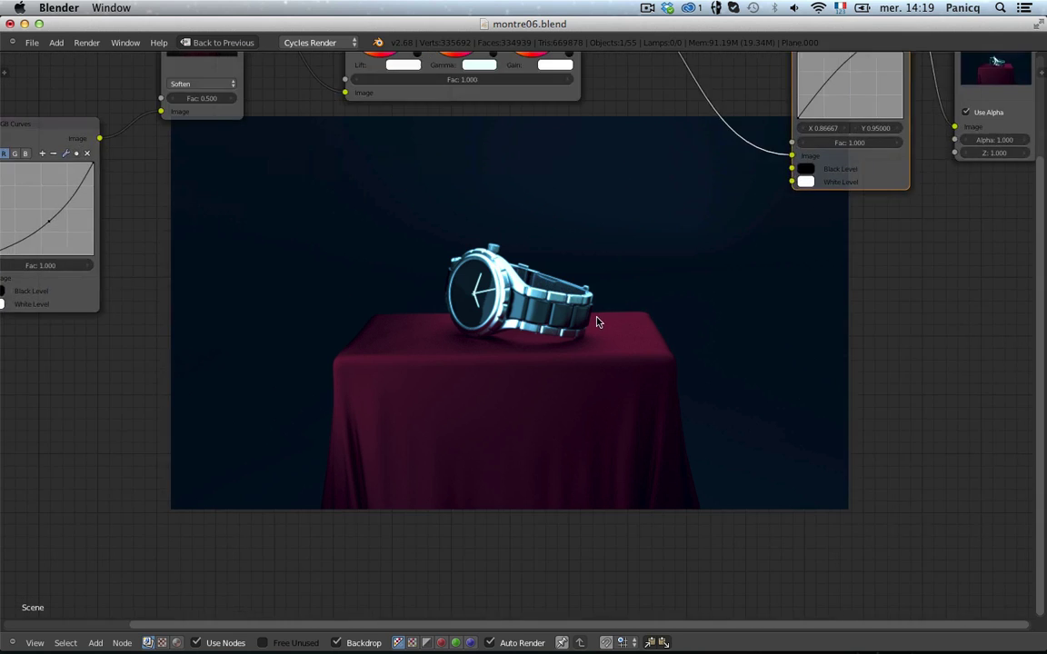
scroll(597, 321, down, 4)
scroll(601, 318, down, 1)
middle_drag(601, 324, 612, 379)
scroll(611, 380, up, 1)
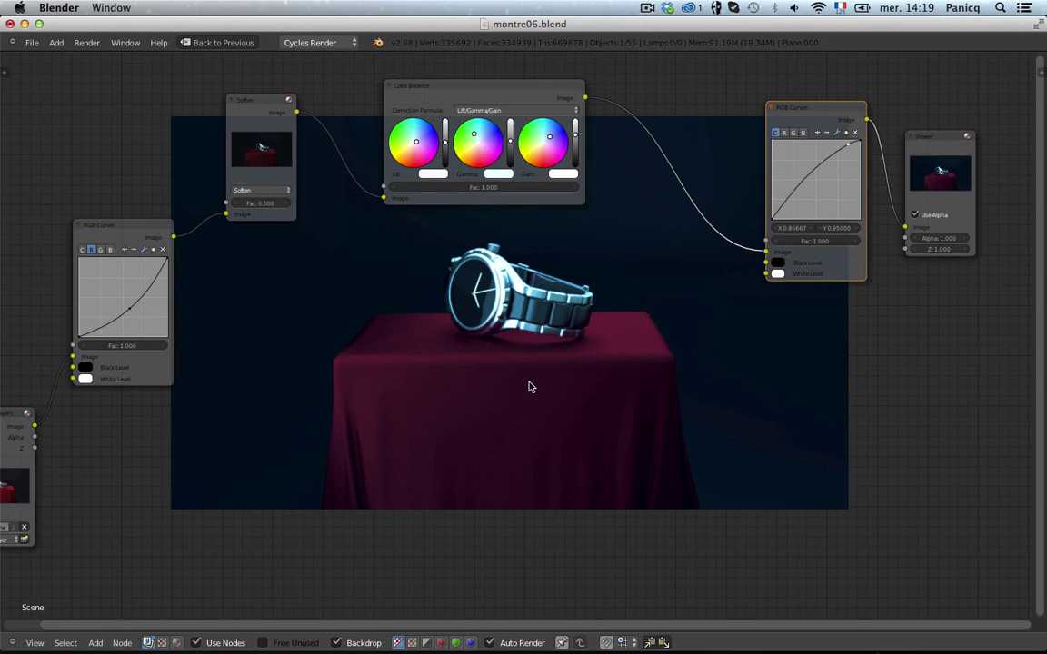
alt+middle_drag(531, 387, 534, 443)
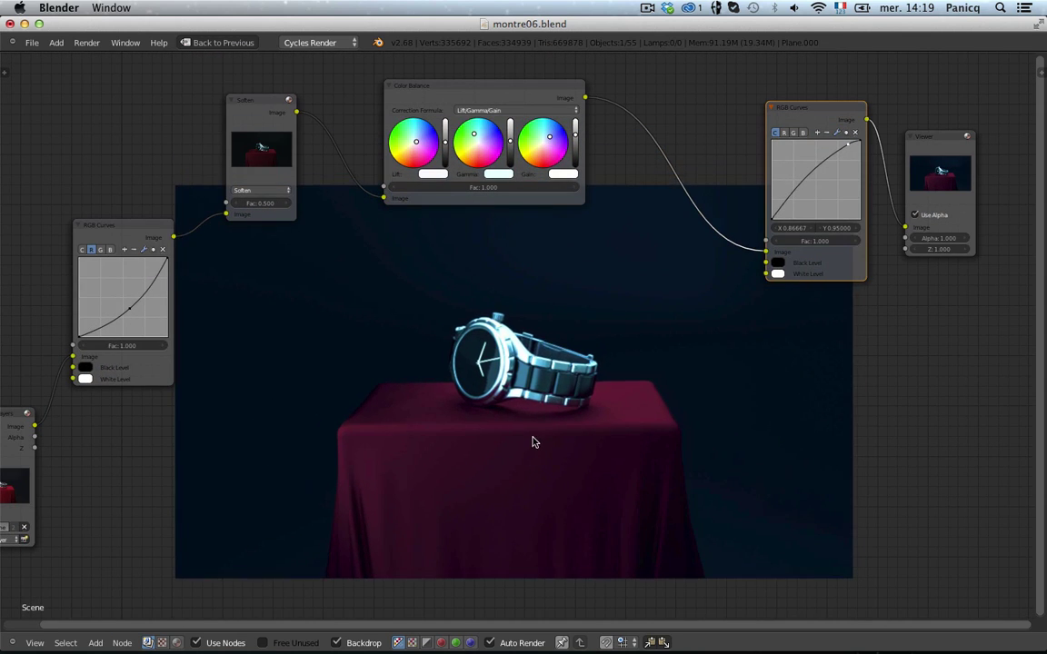
- Move the Render Layers, Soften and both RGB Curves nodes together slightly upward
scroll(531, 439, down, 4)
middle_drag(381, 388, 437, 376)
key(b)
drag(365, 507, 361, 492)
key(g)
click(364, 477)
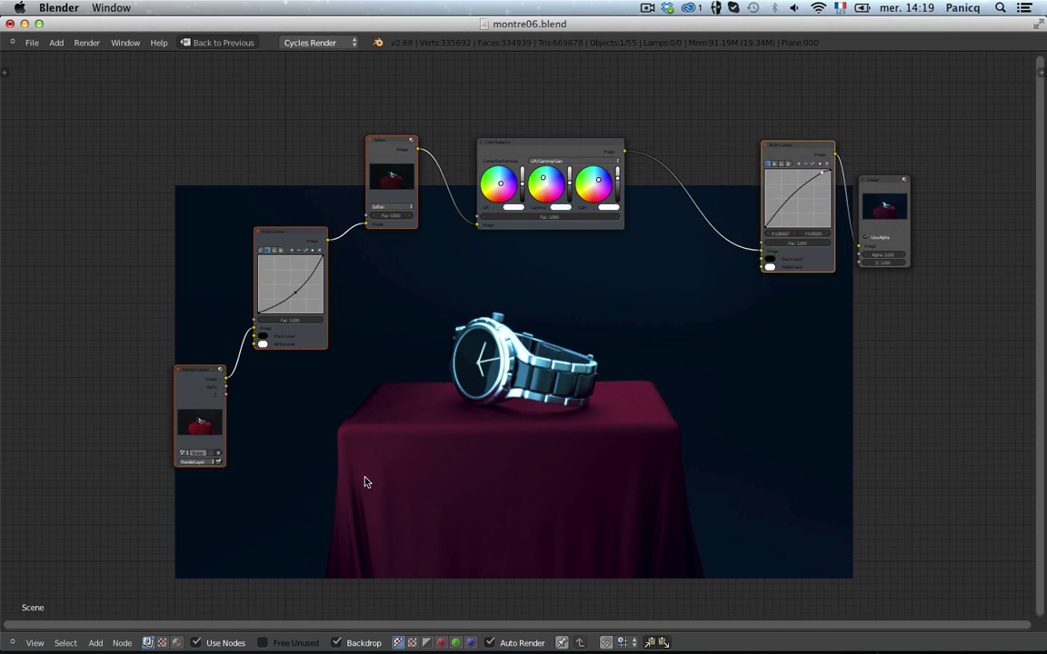
- Align all nodes in one horizontal row by scaling their positions to 0 along Y
key(a)
key(b)
drag(904, 478, 159, 71)
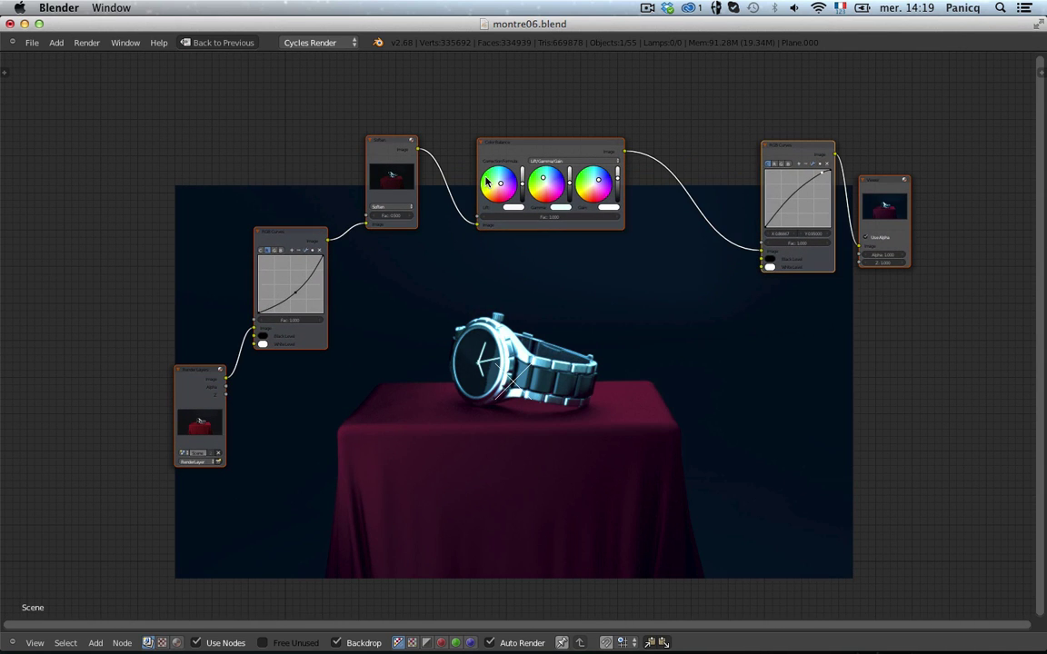
key(s)
key(y)
key(0)
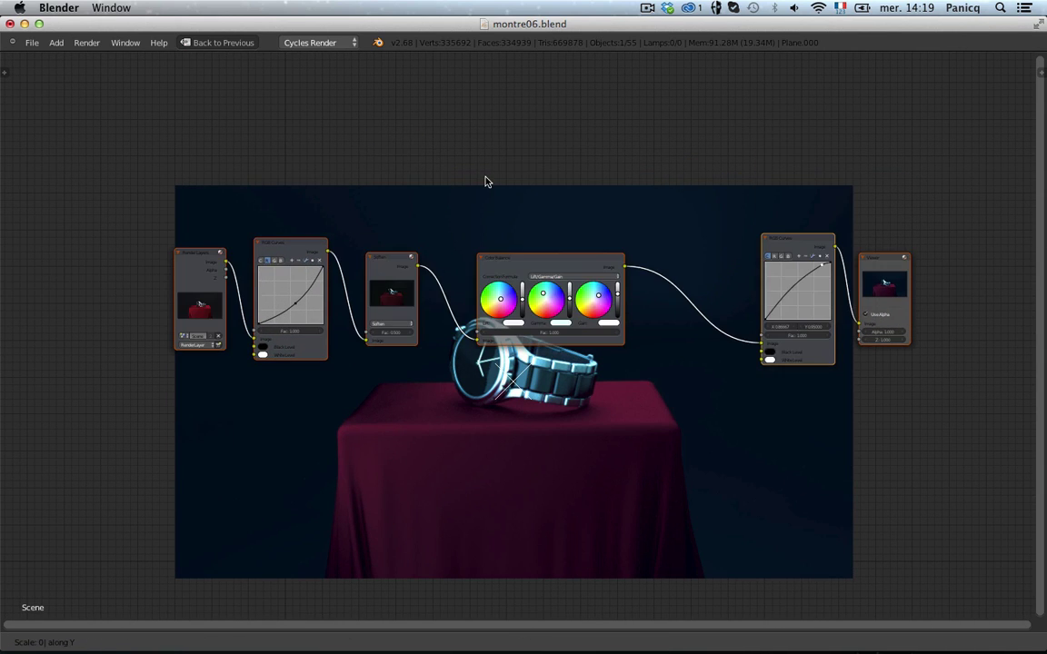
click(485, 181)
- Move the whole row of nodes up above the watch in the backdrop and deselect it
key(g)
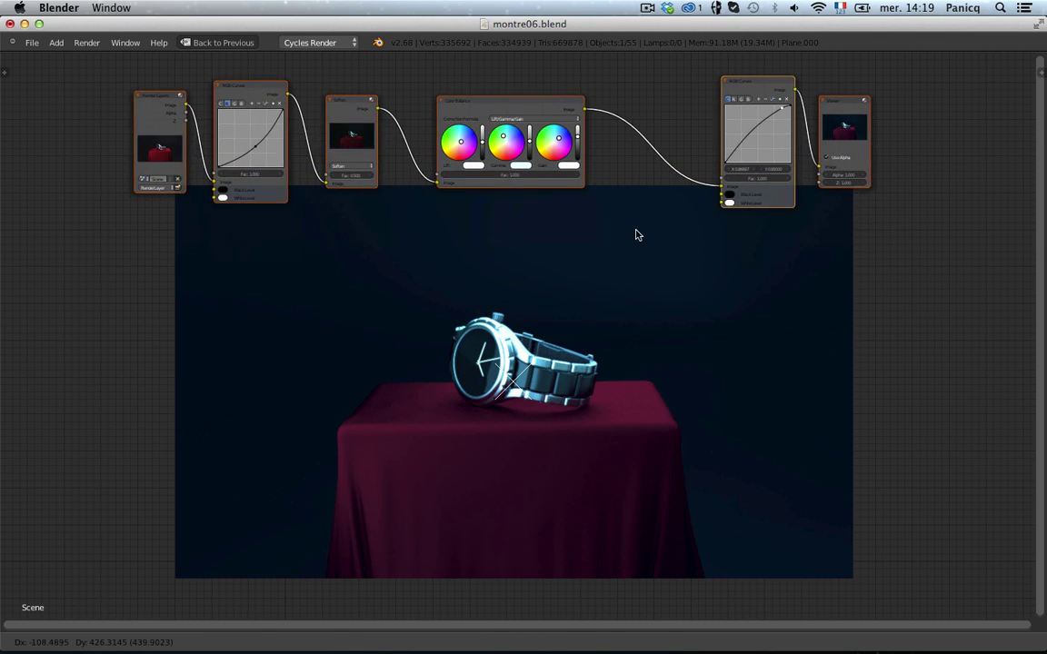
click(657, 236)
key(a)
- Move the second RGB Curves node and the Viewer horizontally closer to the Color Balance node
middle_drag(387, 158, 474, 166)
scroll(763, 159, up, 1)
scroll(854, 138, down, 2)
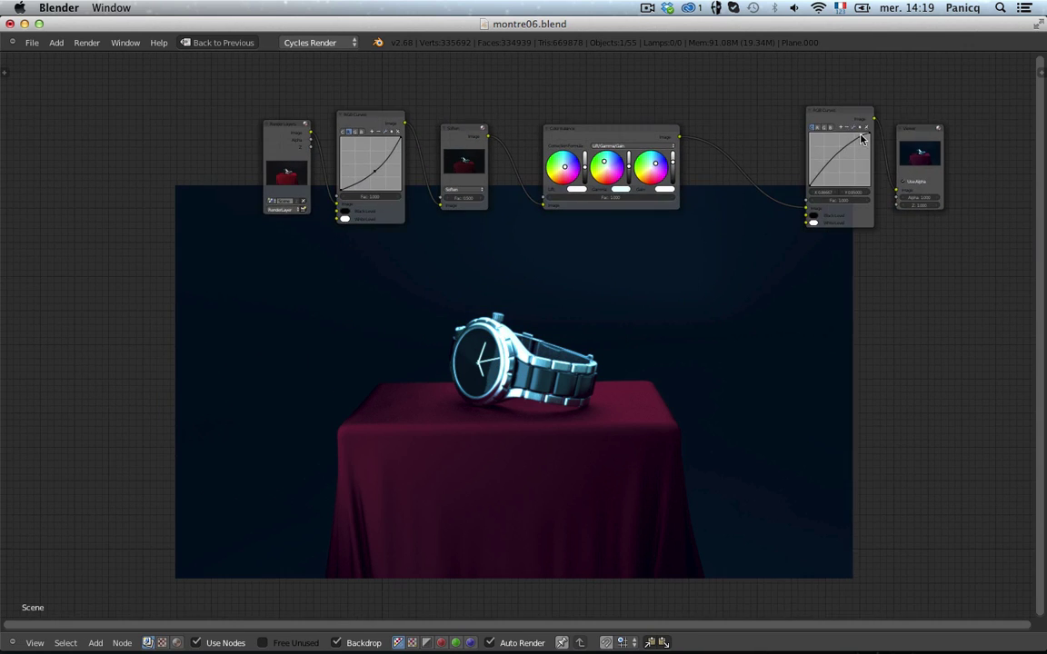
drag(738, 100, 951, 217)
key(g)
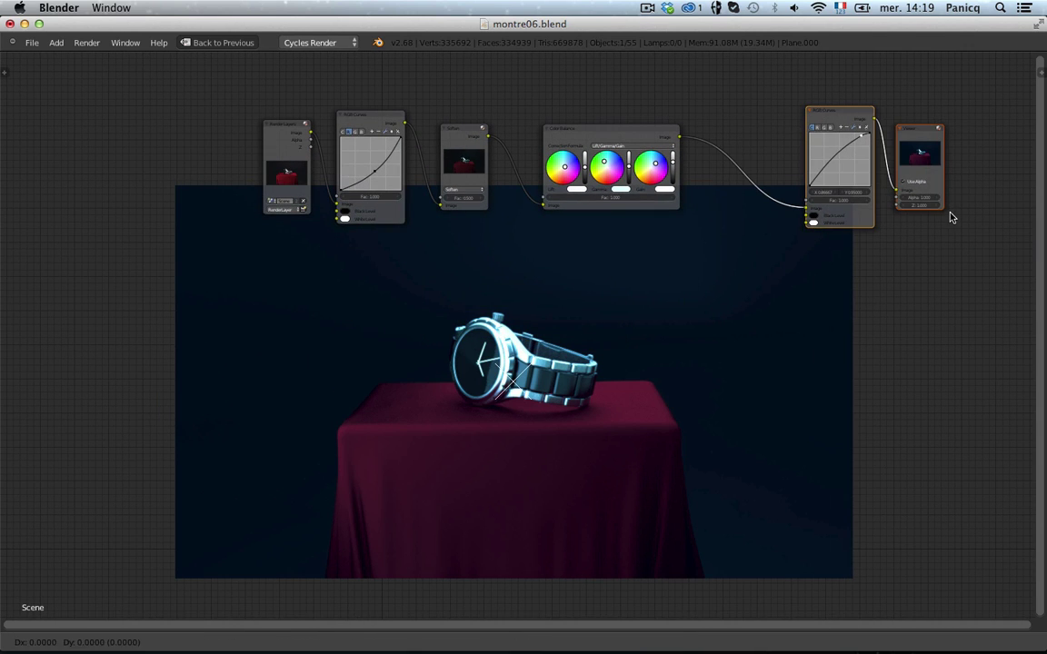
key(x)
click(889, 378)
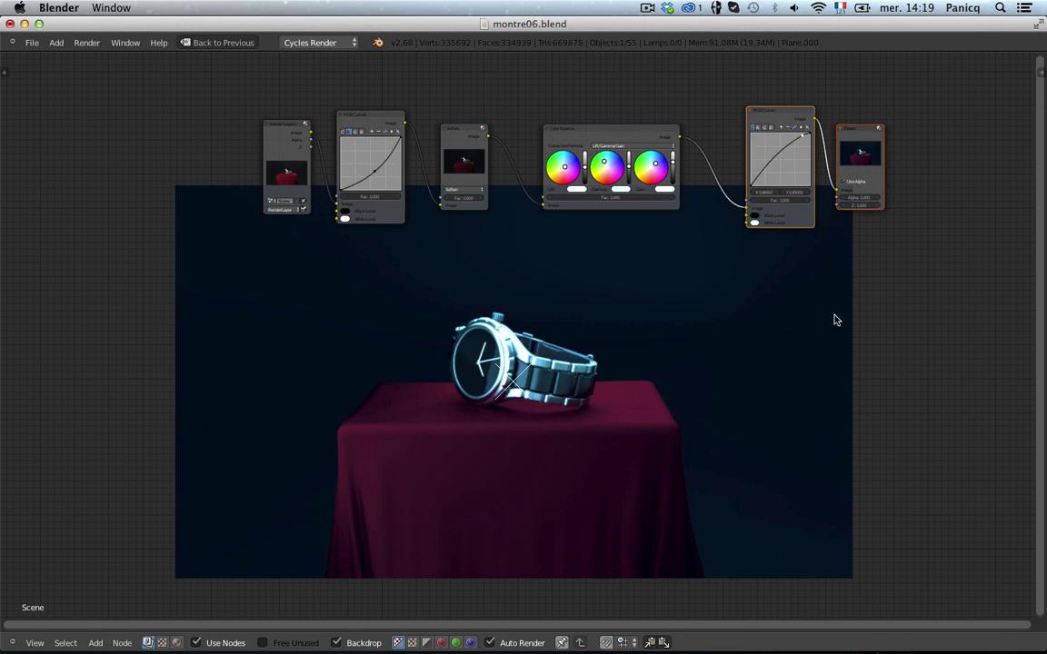
key(a)
- Preview the Render Layers Alpha output in the Viewer, and link the Viewer back to the second RGB Curves node
scroll(613, 138, up, 1)
middle_drag(567, 212, 535, 240)
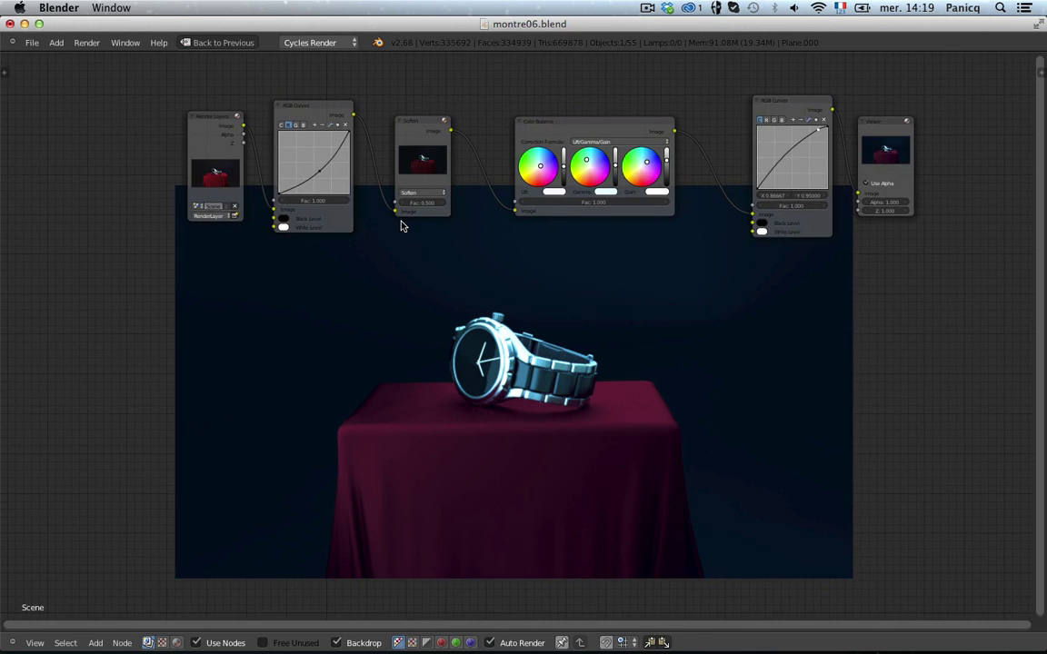
scroll(401, 226, up, 1)
key(shift+a)
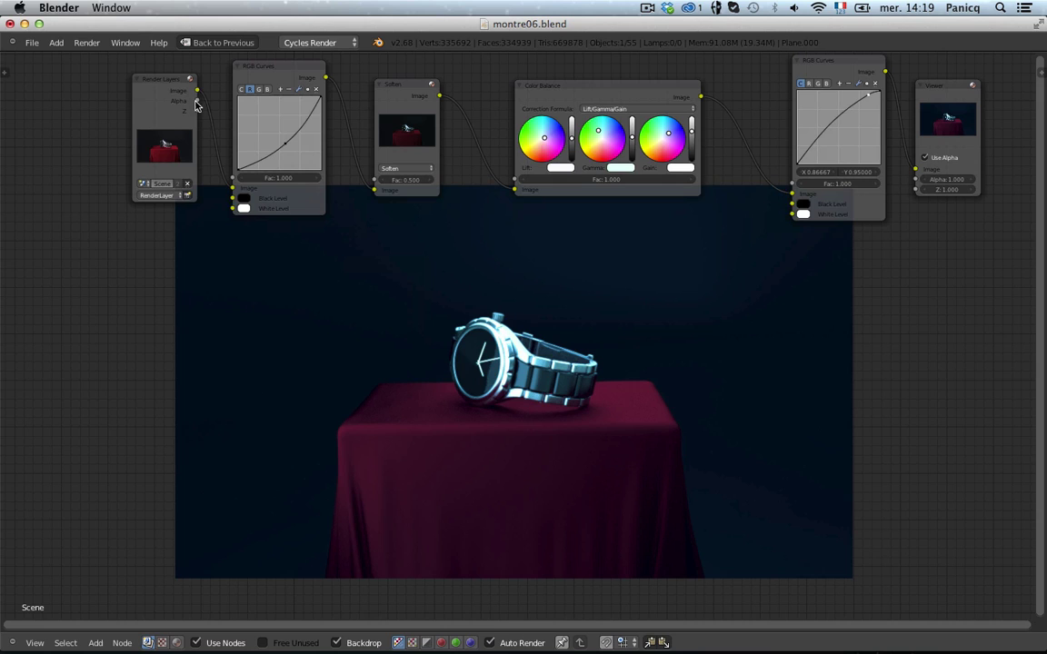
click(949, 105)
drag(915, 168, 561, 129)
drag(915, 169, 198, 101)
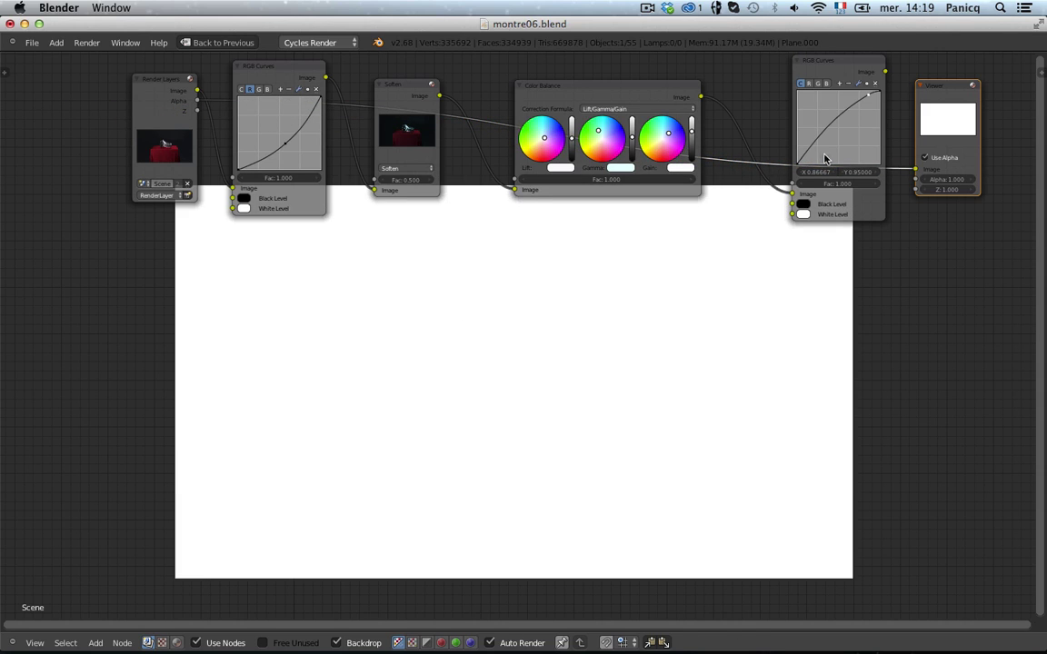
drag(883, 72, 914, 170)
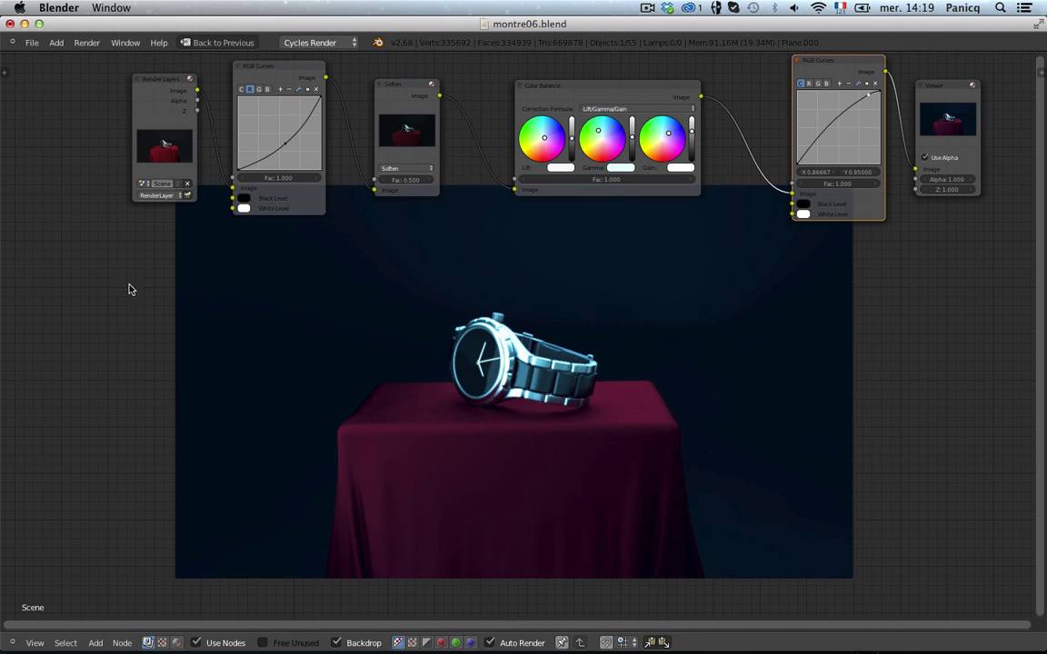
key(shift+a)
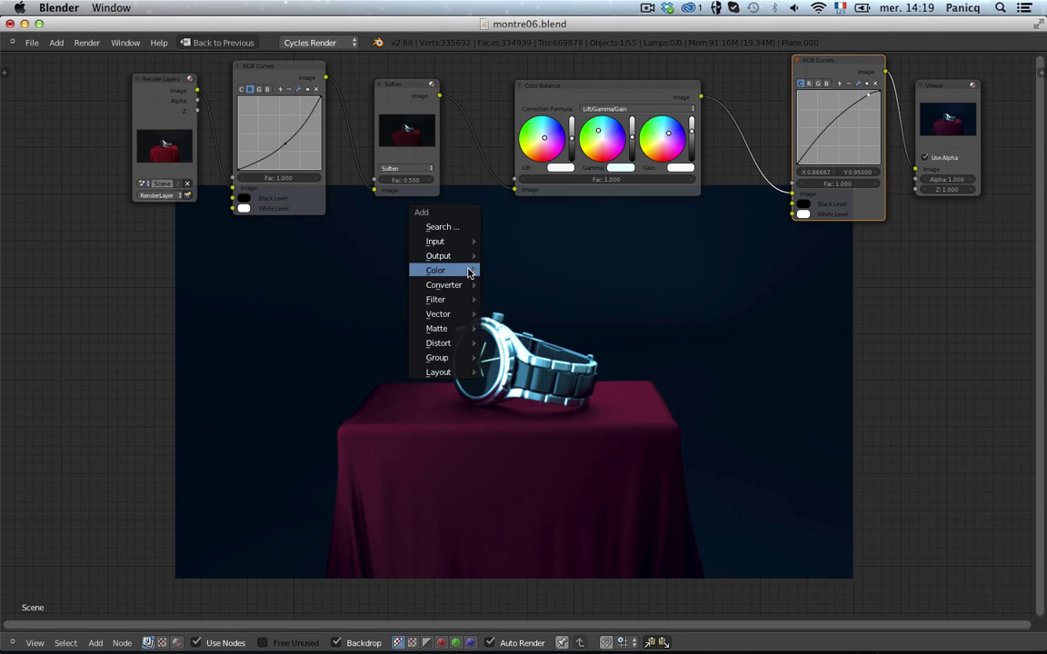
mouse_move(470, 270)
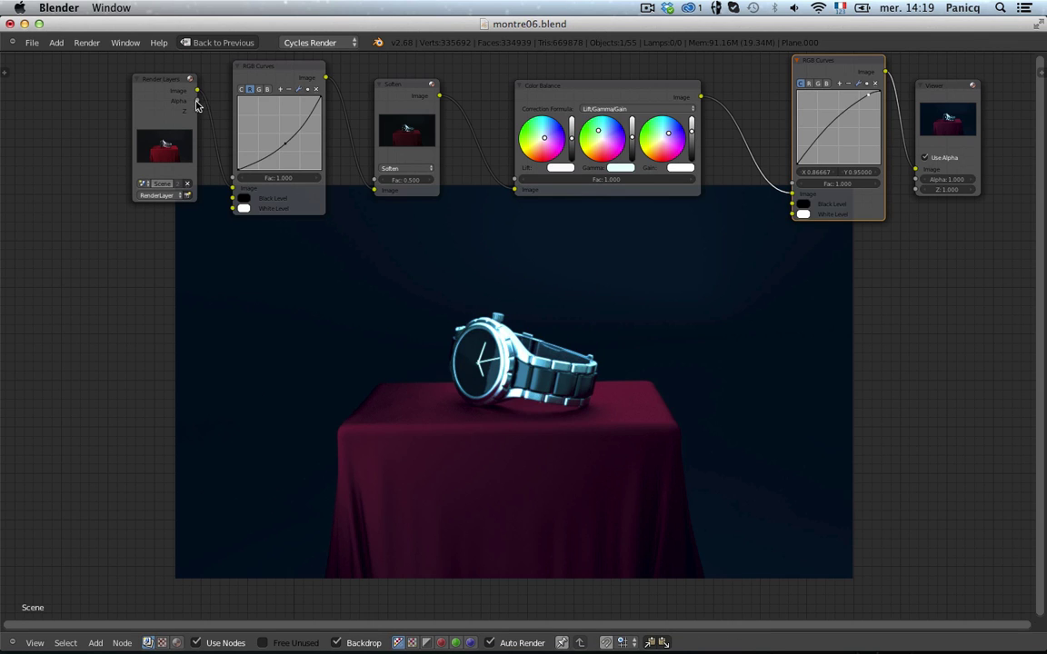
drag(197, 91, 232, 178)
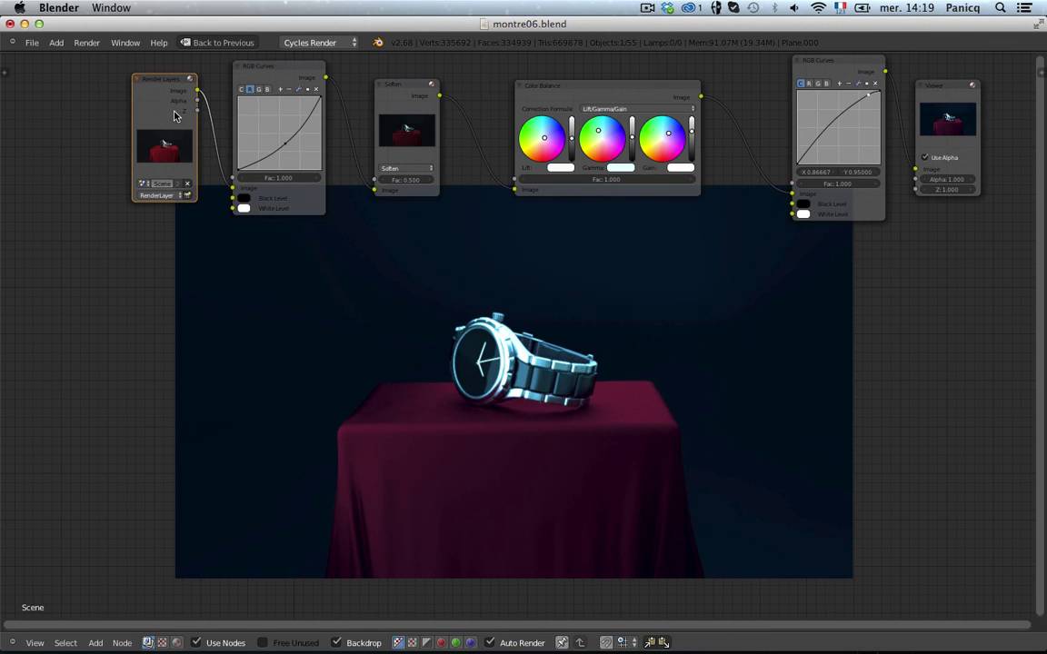
- Route the Alpha output of the Render Layers node to the Viewer
key(shift+a)
ctrl+shift+click(144, 107)
ctrl+shift+click(144, 107)
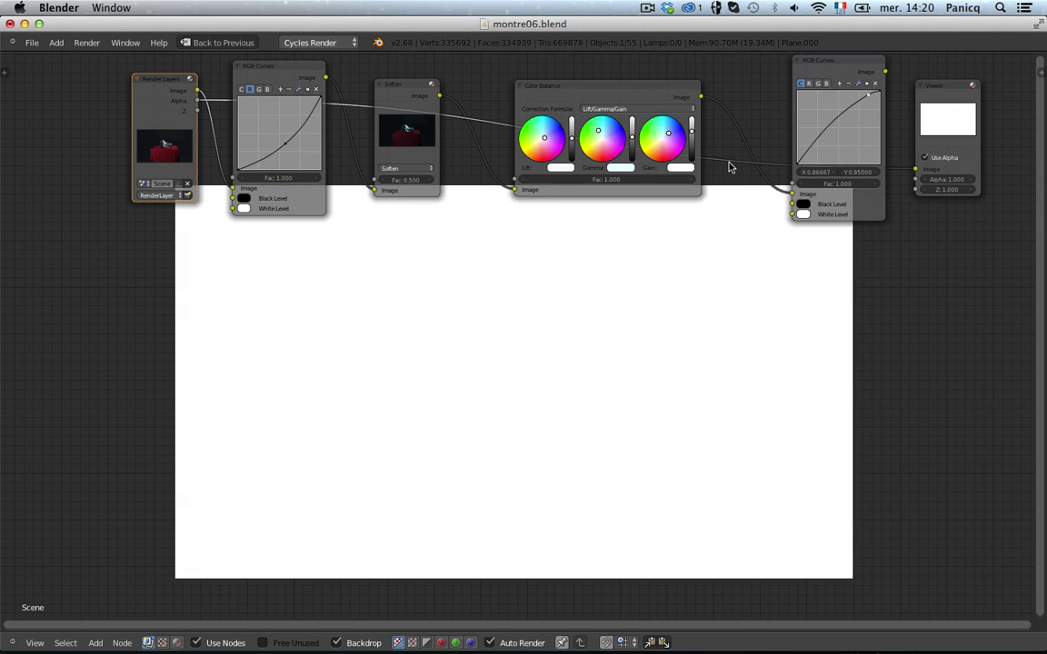
- Add a Blur node below Color Balance and link it between the Render Layers Alpha output and the Viewer
key(shift+a)
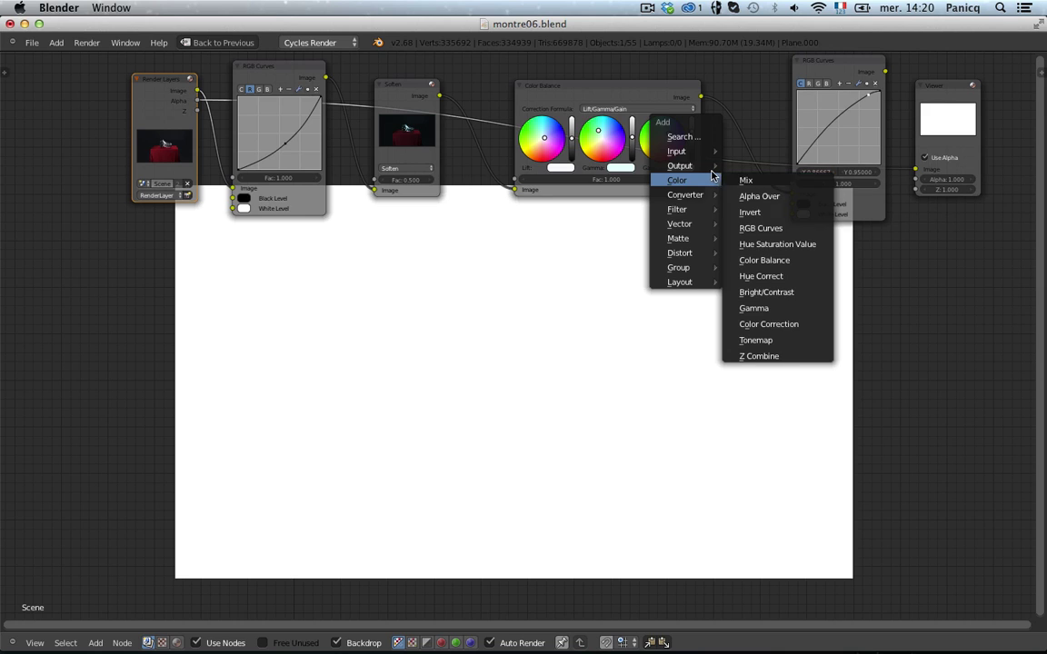
mouse_move(684, 169)
mouse_move(691, 254)
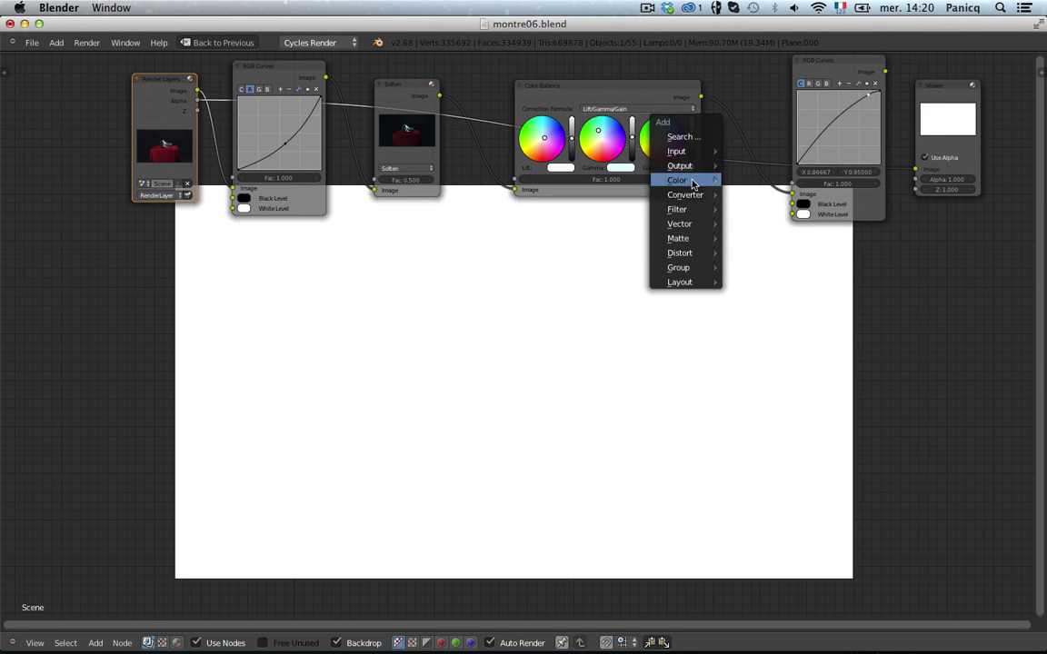
mouse_move(691, 210)
click(746, 211)
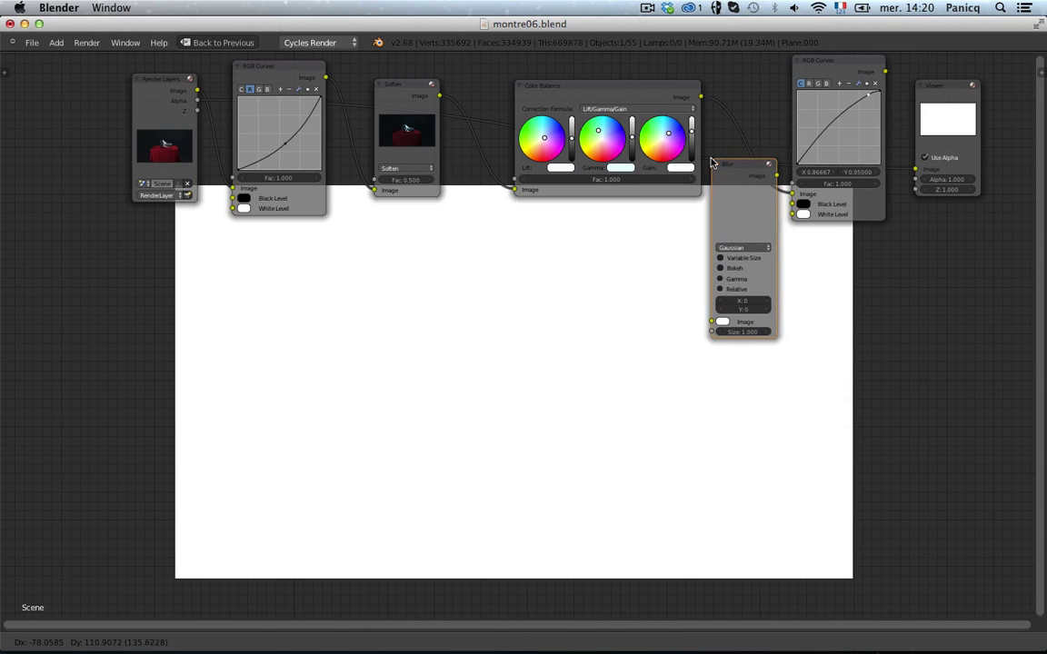
click(736, 233)
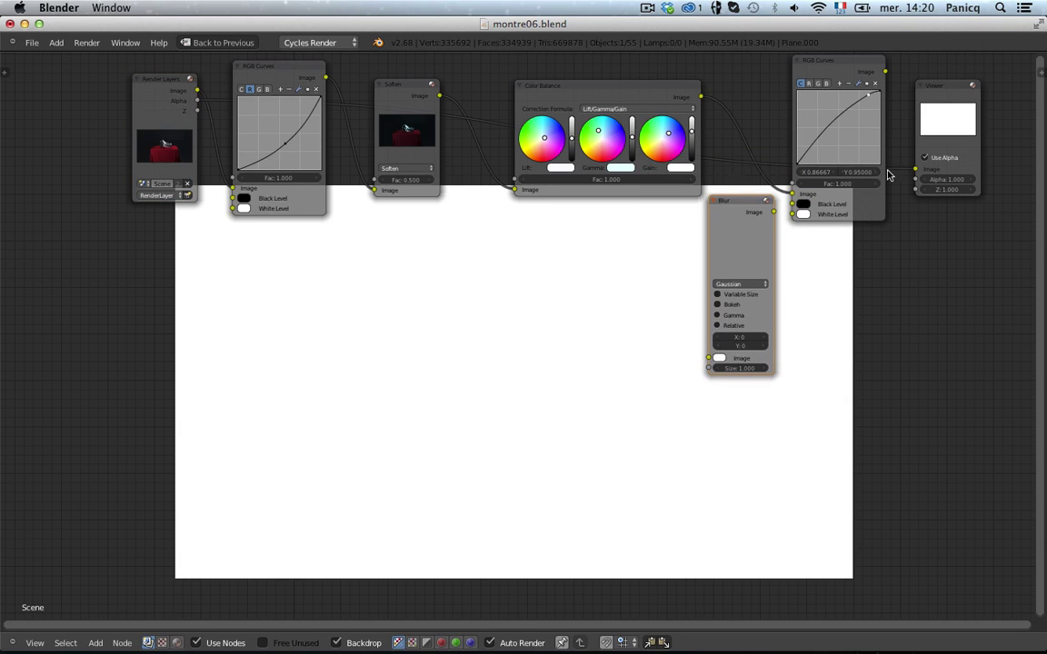
drag(915, 171, 709, 358)
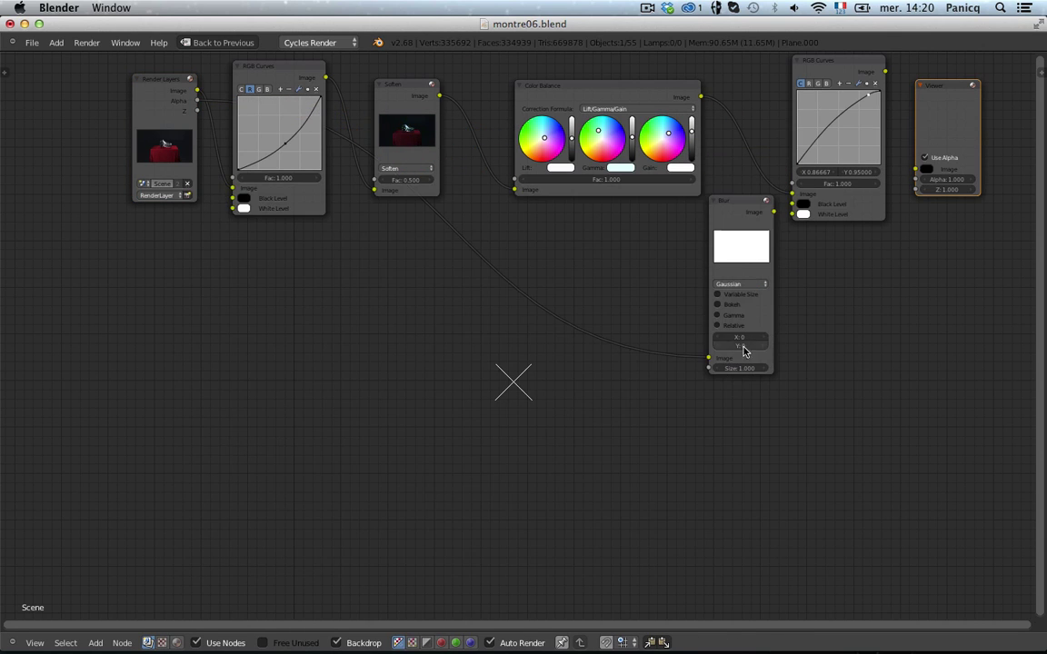
ctrl+shift+click(727, 228)
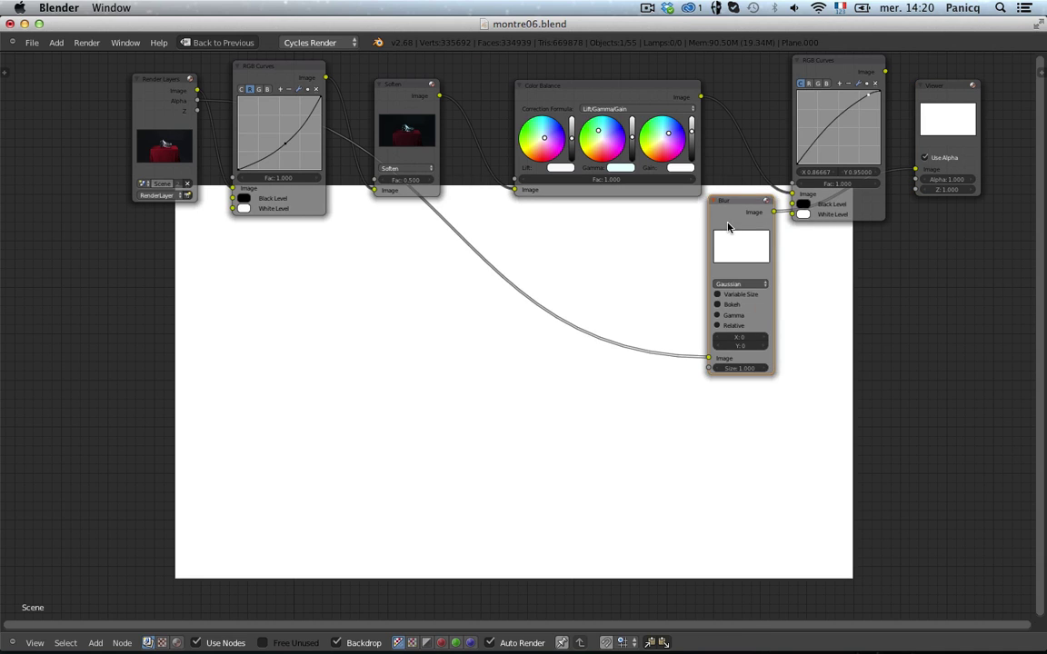
- Move the Blur node down over the backdrop and set its filter type to Fast Gaussian
drag(727, 227, 583, 325)
scroll(581, 390, up, 3)
click(606, 428)
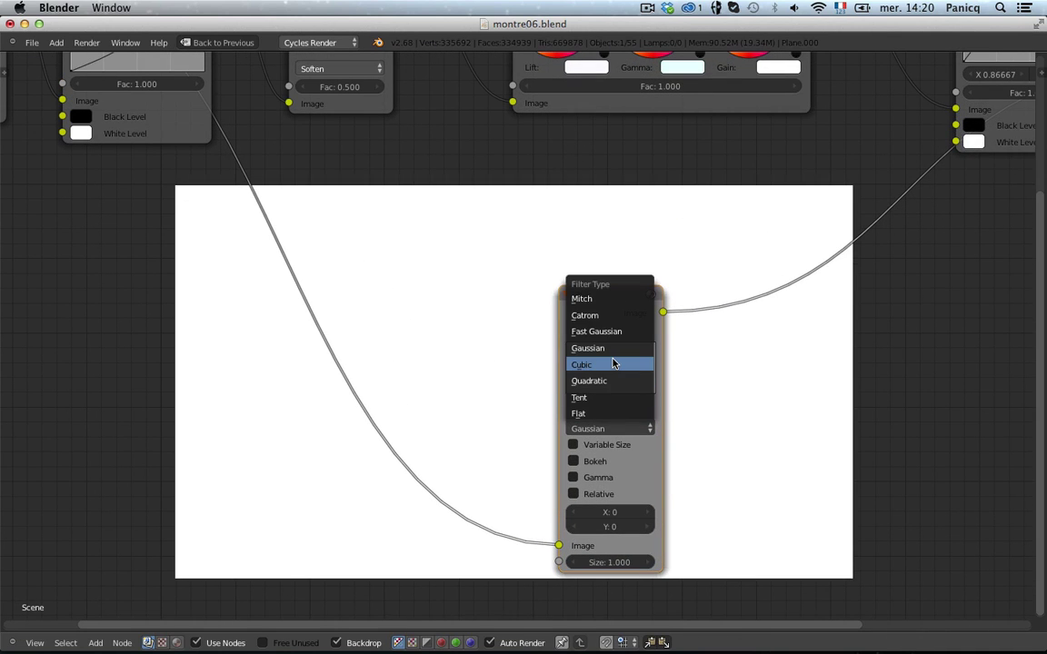
click(617, 333)
scroll(621, 343, down, 1)
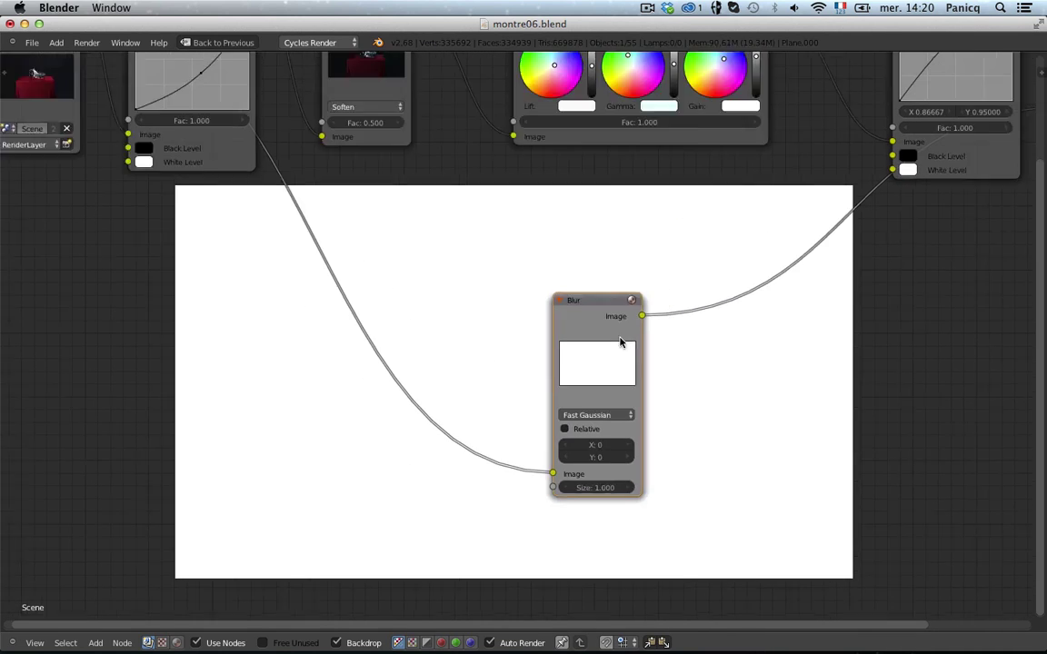
- Insert a Lens Distortion node on the link between the Render Layers Alpha output and the Blur node, with Distort at 0.292
scroll(405, 281, down, 1)
key(shift+a)
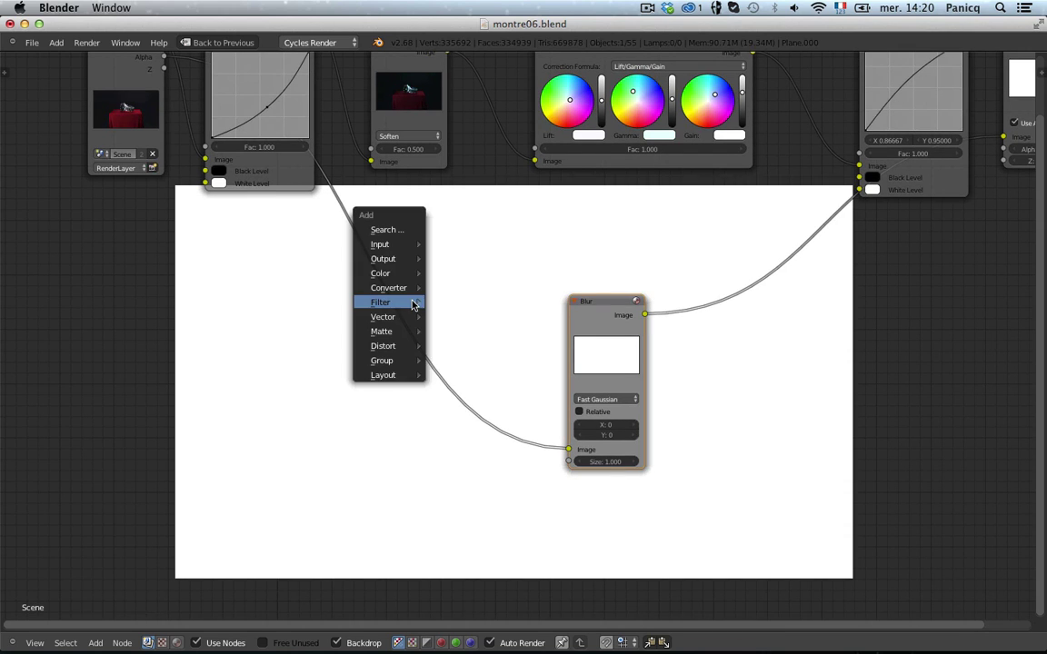
mouse_move(409, 347)
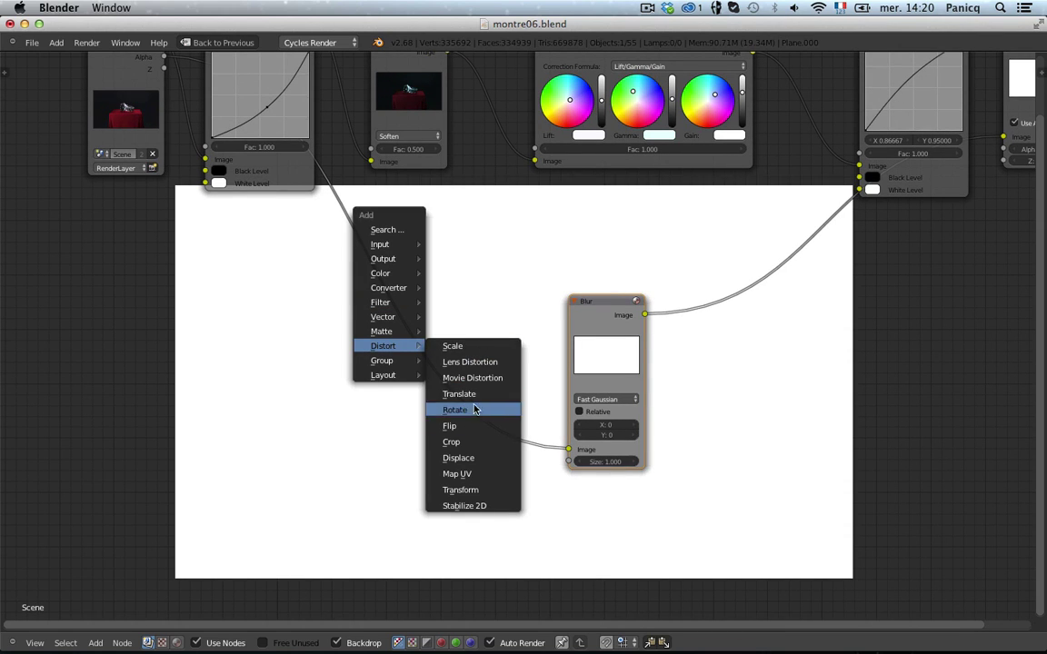
click(496, 362)
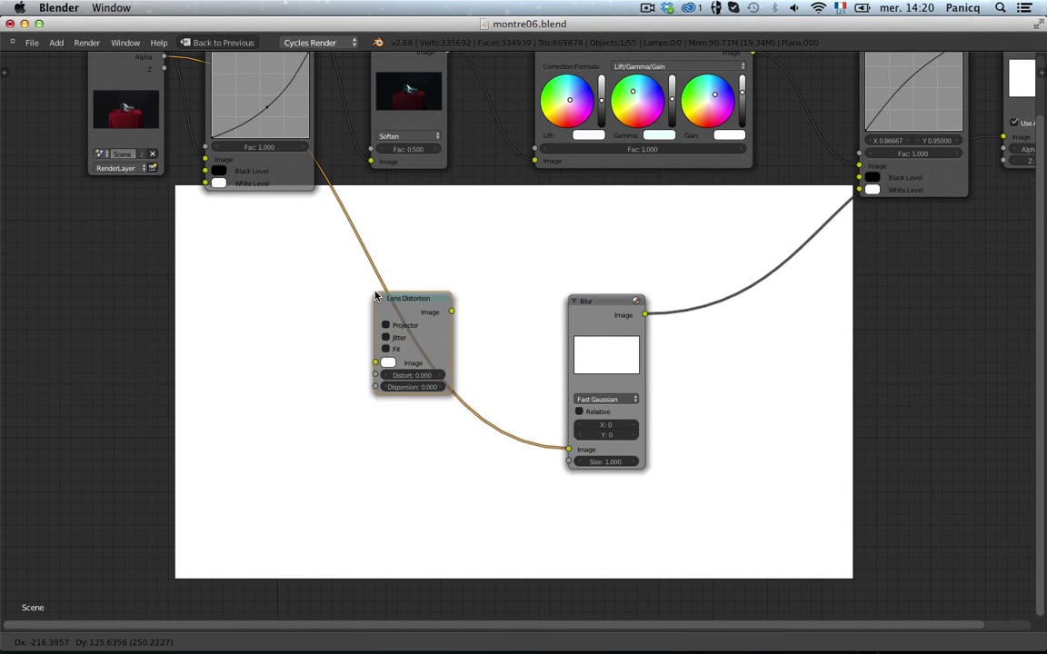
click(376, 296)
drag(397, 374, 436, 379)
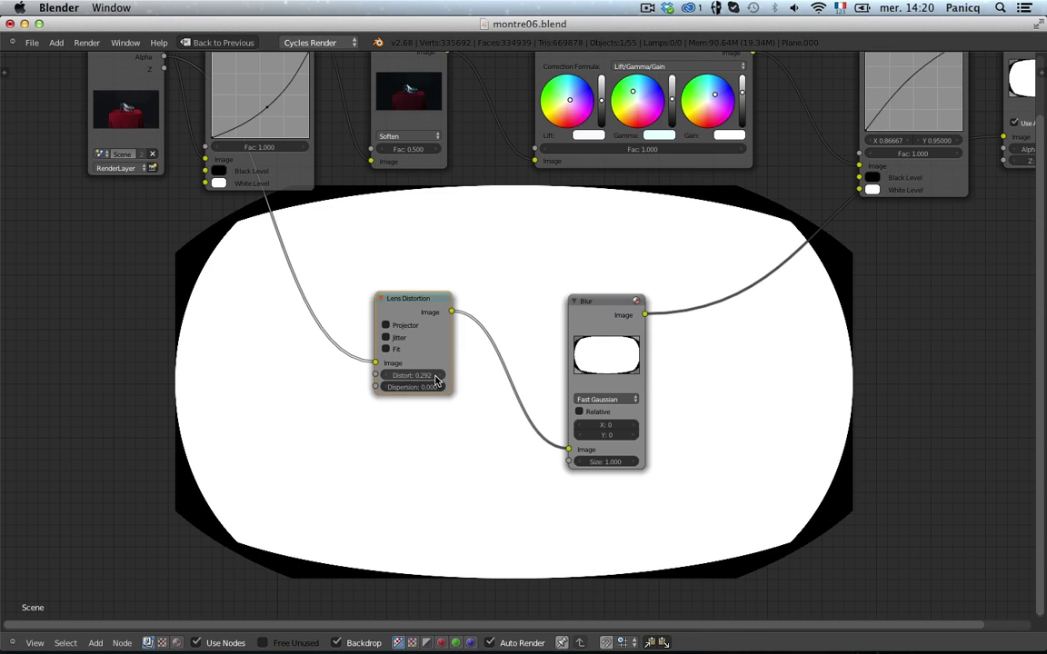
- Set the Blur node's X and Y radius to 30 each
scroll(540, 311, down, 2)
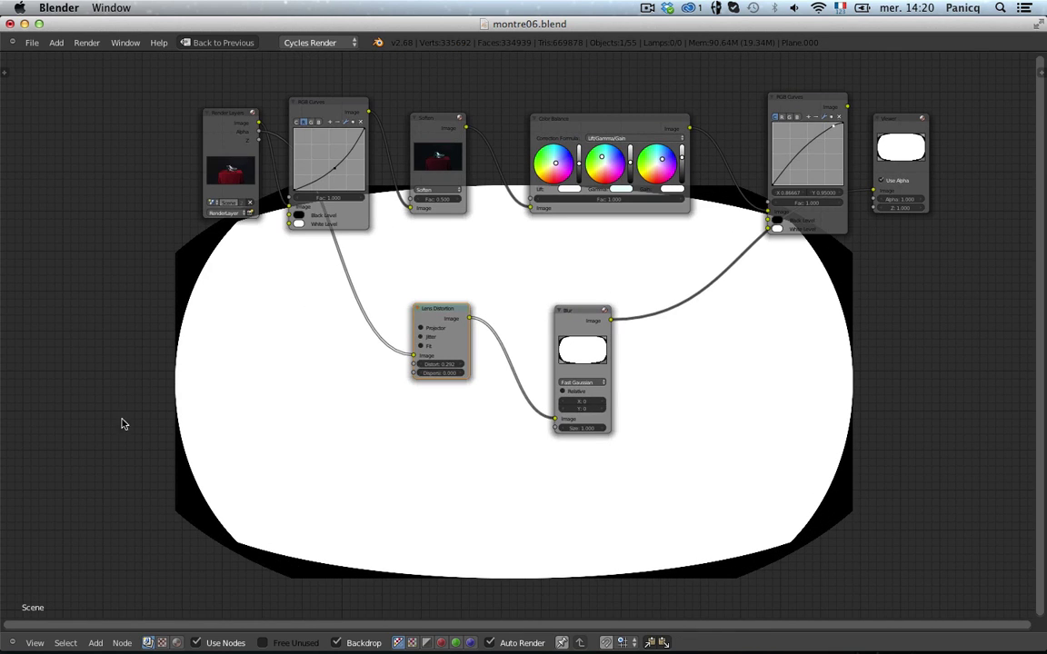
scroll(422, 416, down, 2)
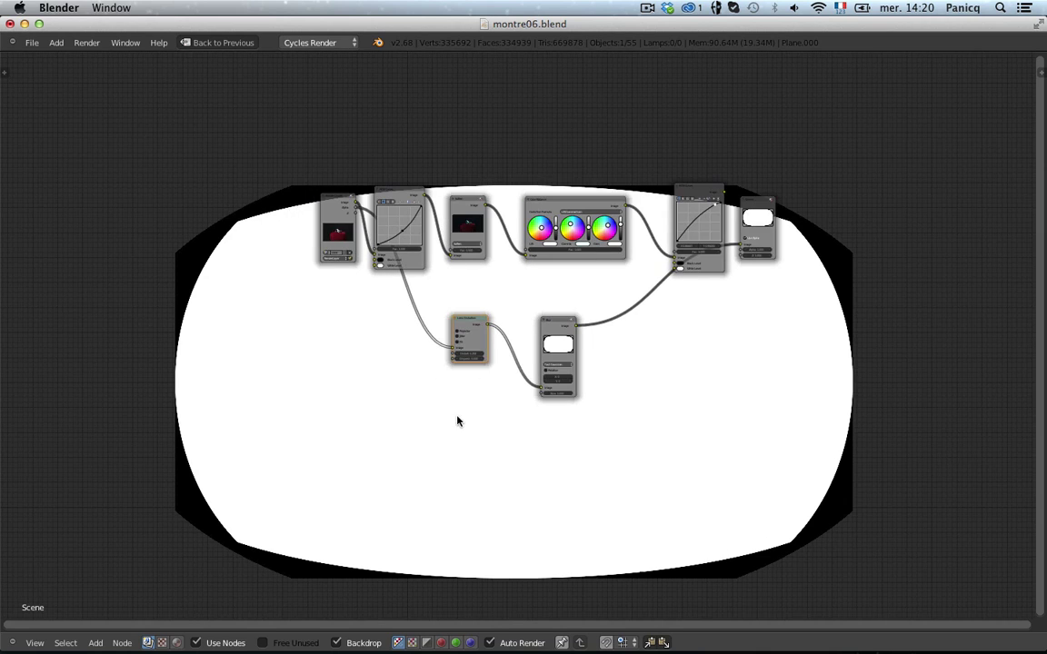
scroll(457, 420, up, 5)
drag(619, 458, 651, 457)
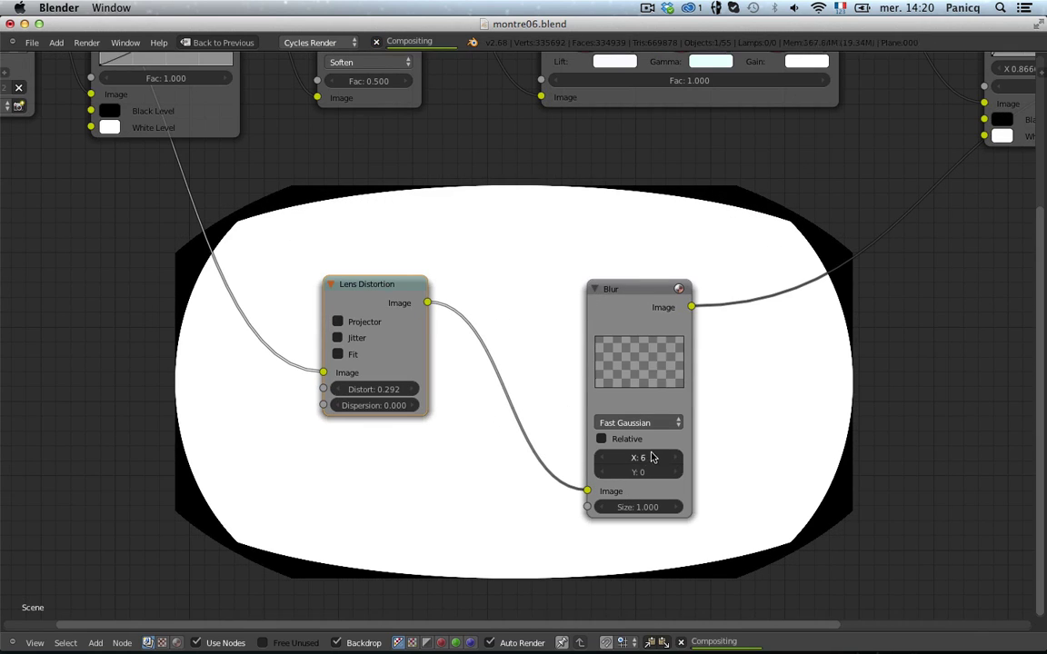
click(651, 457)
text(13)
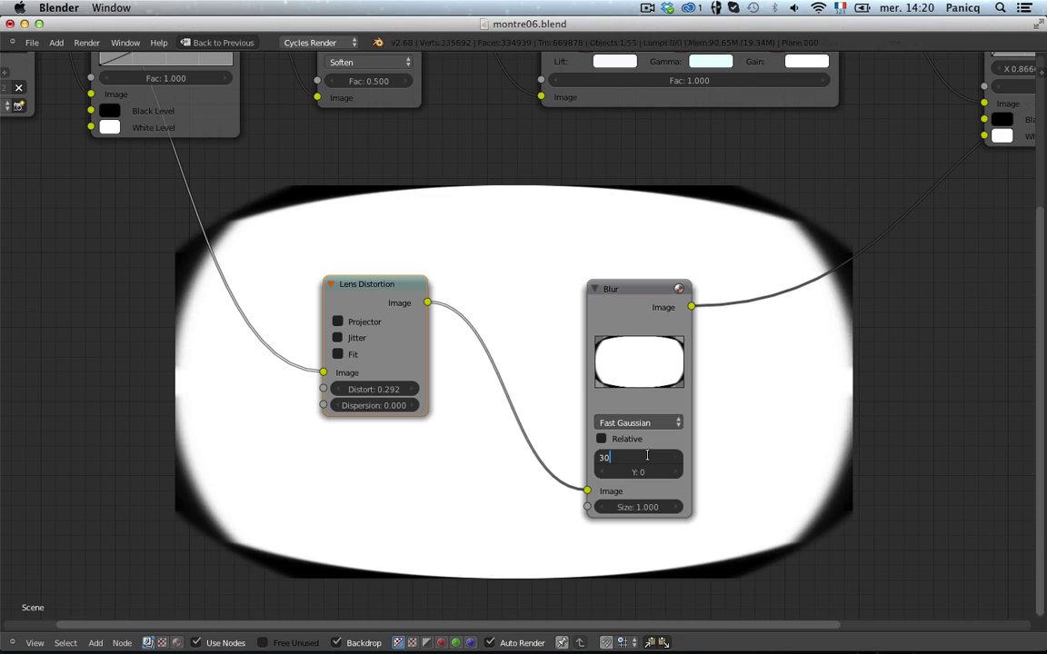
key(Tab)
text(30)
key(Tab)
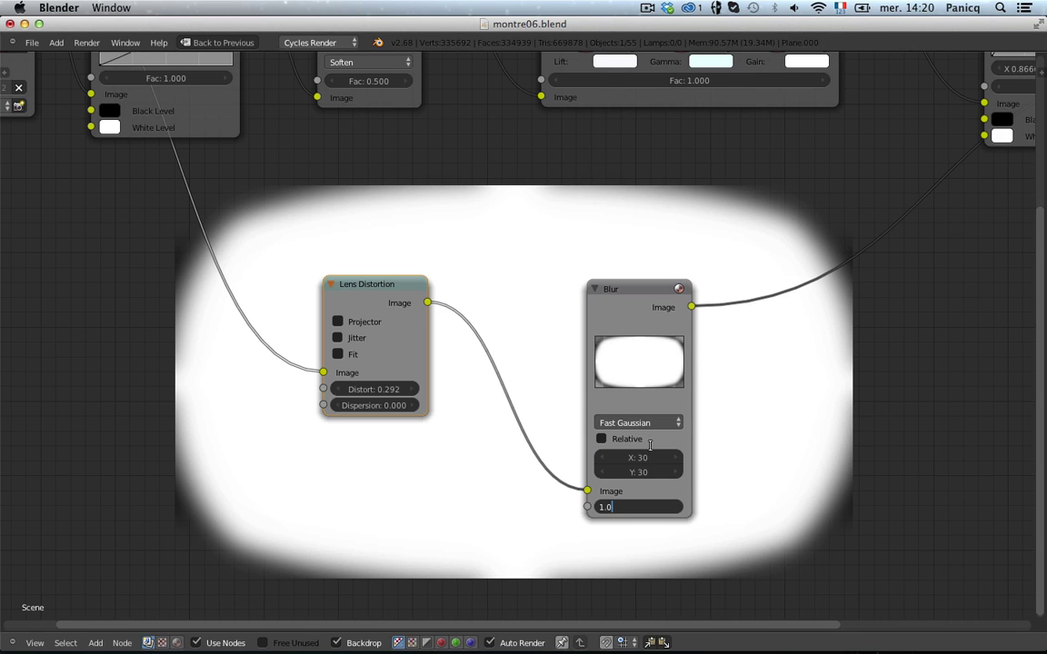
key(Return)
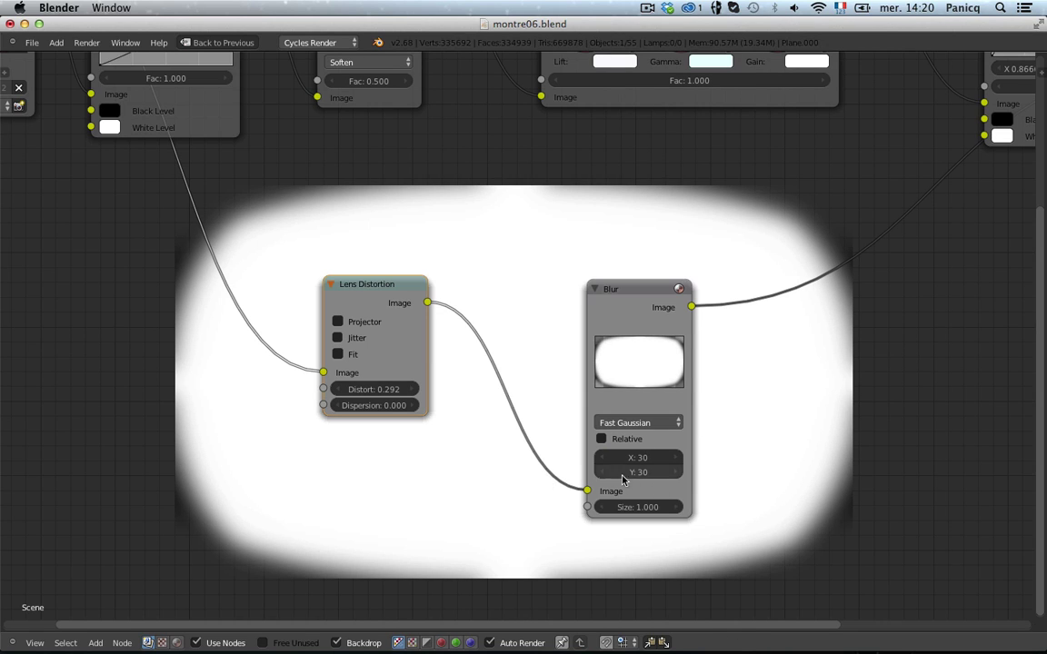
- Raise the Lens Distortion node's Distort to 0.752 and its Dispersion to 0.034
click(647, 425)
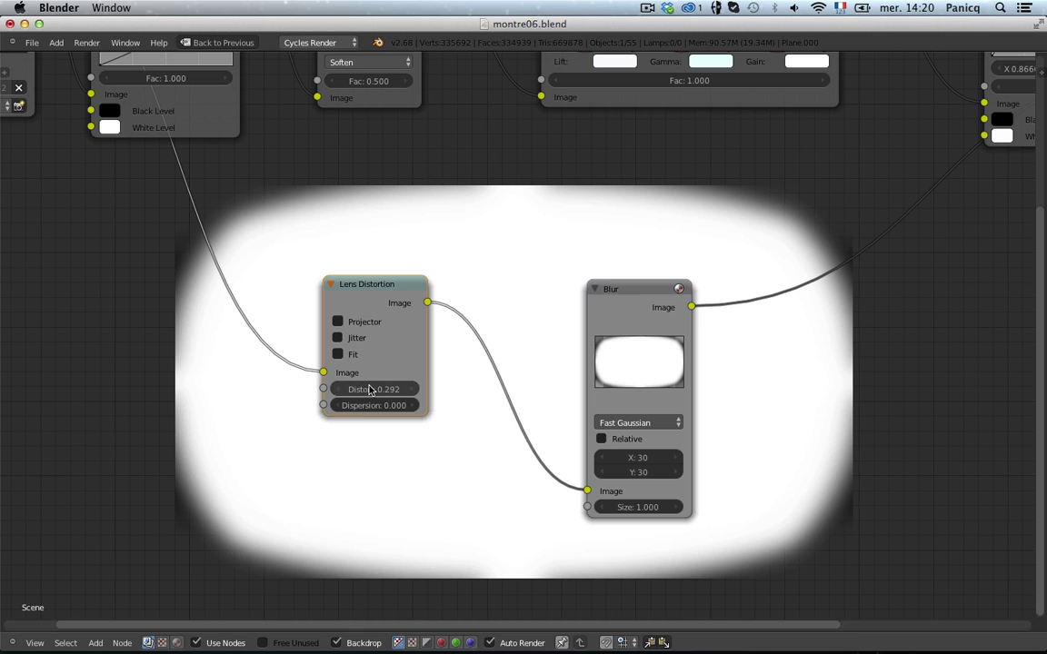
drag(362, 413, 406, 398)
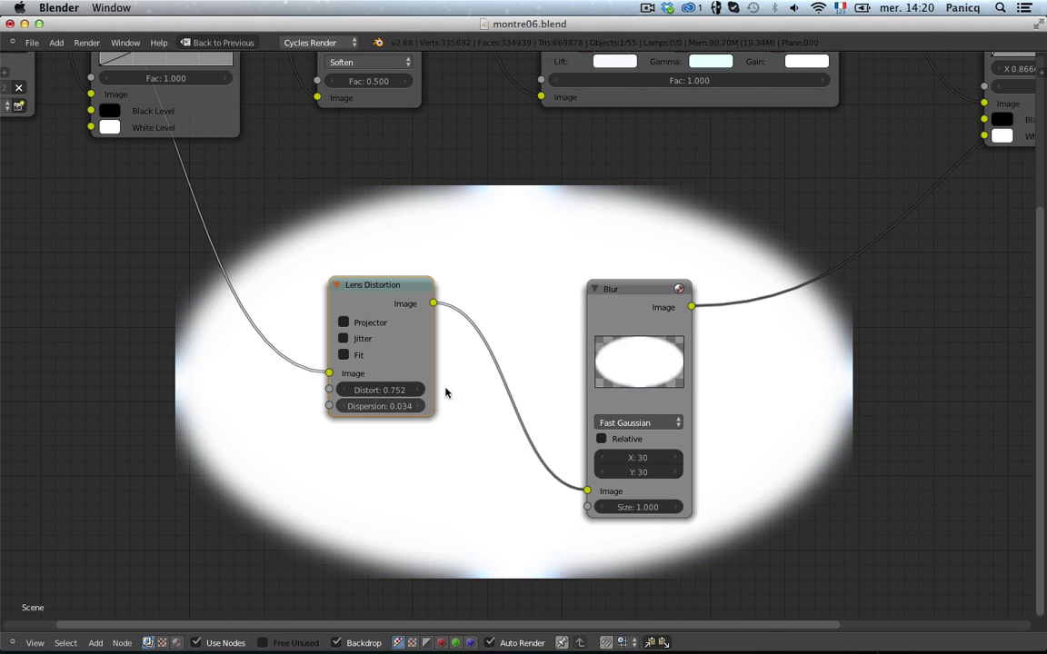
scroll(550, 220, down, 9)
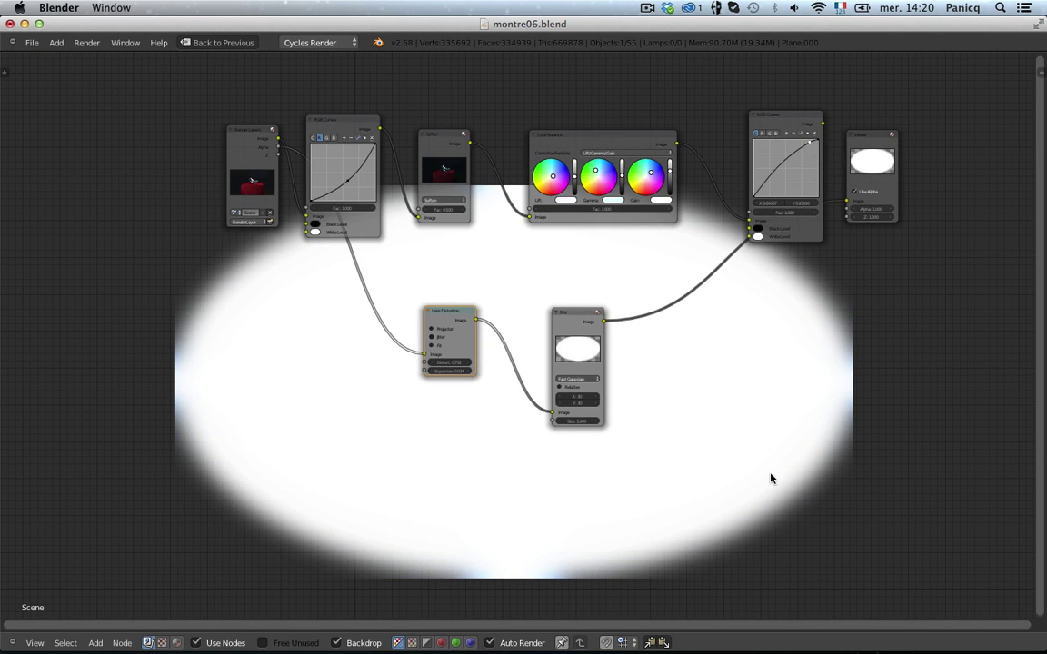
- Move the Viewer node down and away from the second RGB Curves node to make room for another node
scroll(467, 347, up, 2)
scroll(432, 305, down, 3)
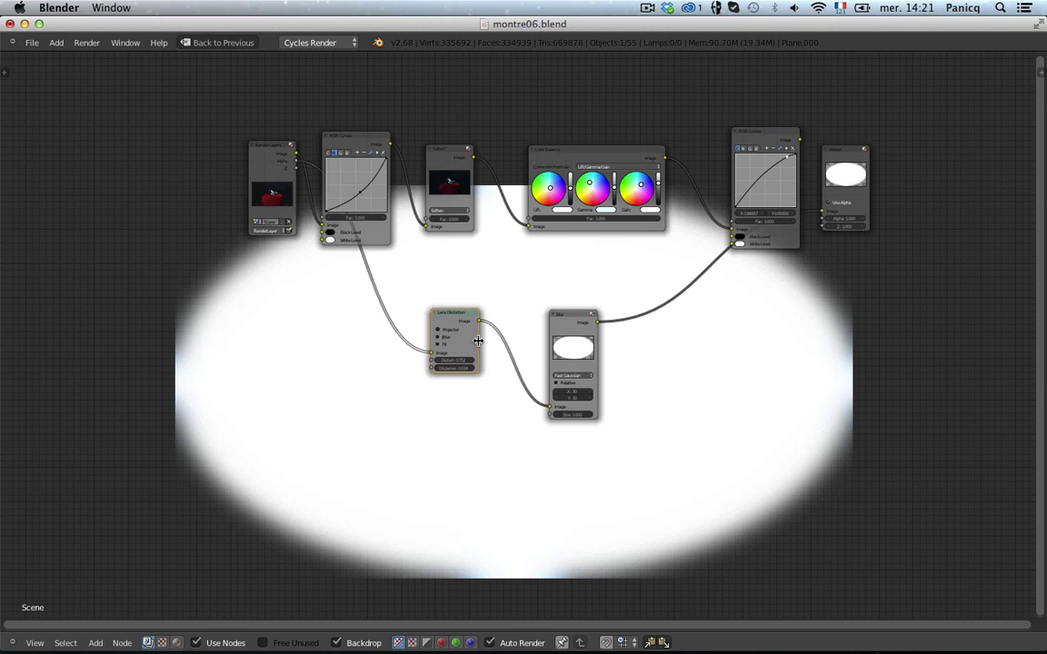
scroll(580, 320, up, 1)
middle_drag(830, 325, 672, 359)
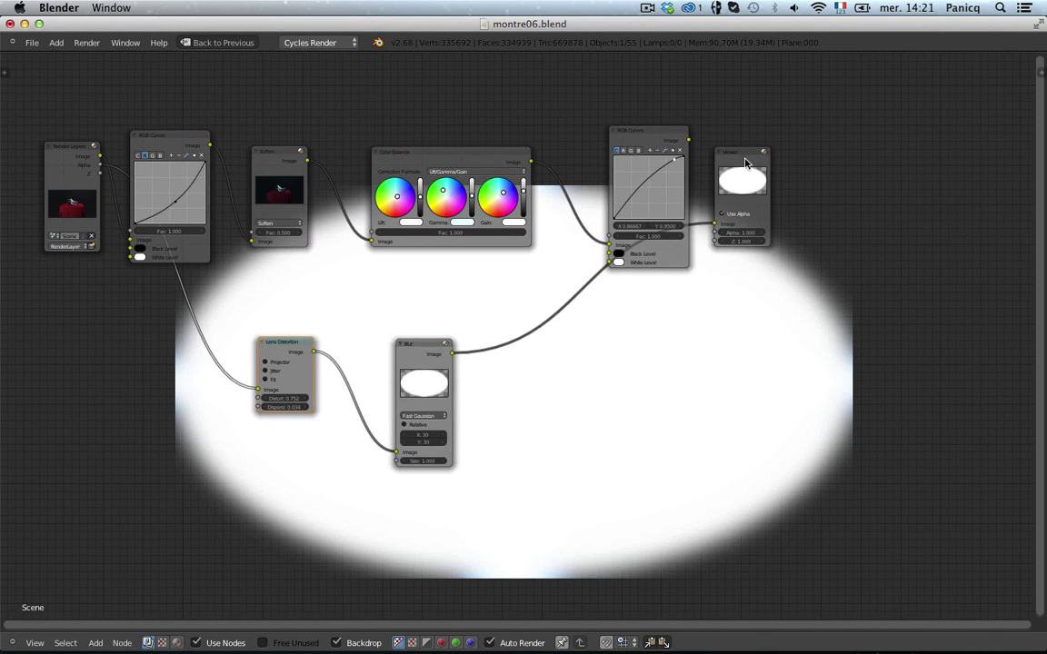
drag(745, 162, 857, 282)
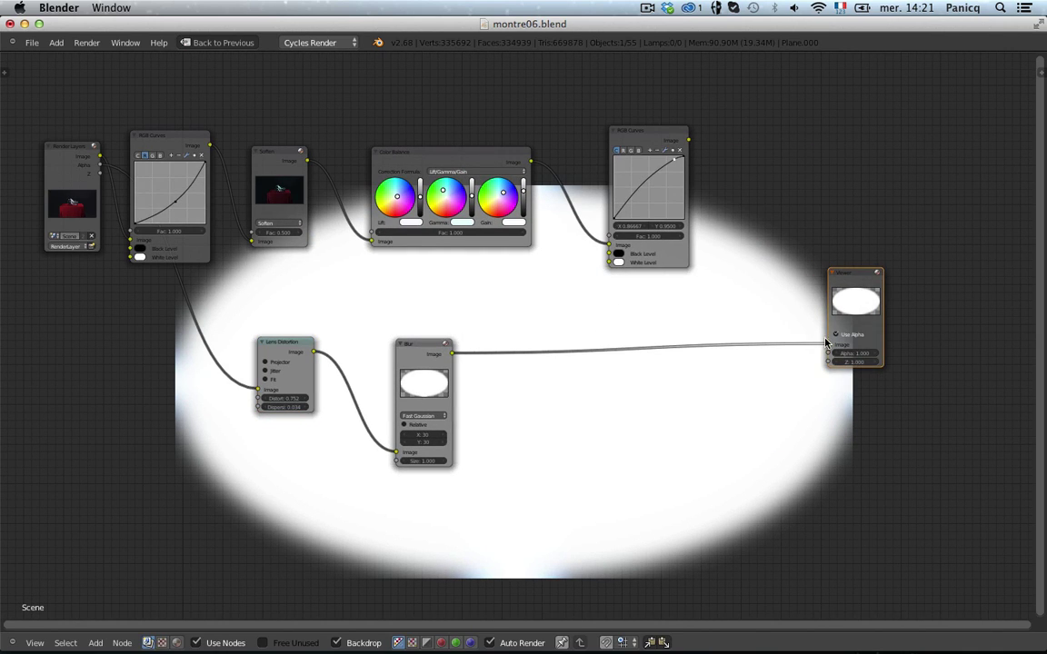
- Insert a Mix node on the link between the Blur and Viewer nodes and set its blend type to Multiply
key(shift+a)
mouse_move(614, 311)
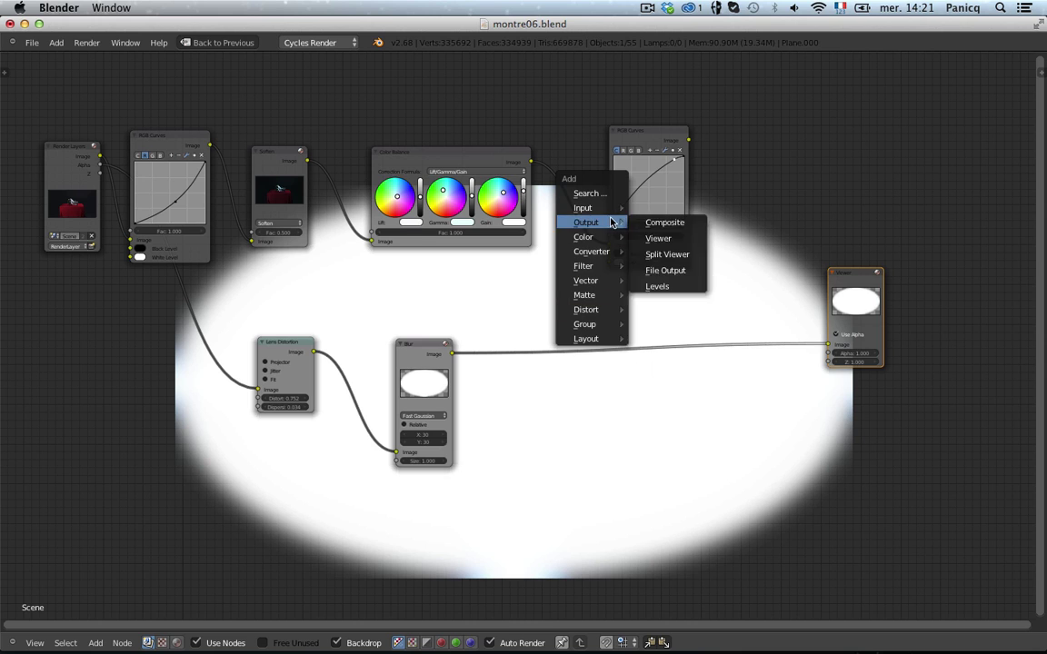
mouse_move(599, 237)
click(650, 236)
click(725, 327)
scroll(725, 327, up, 2)
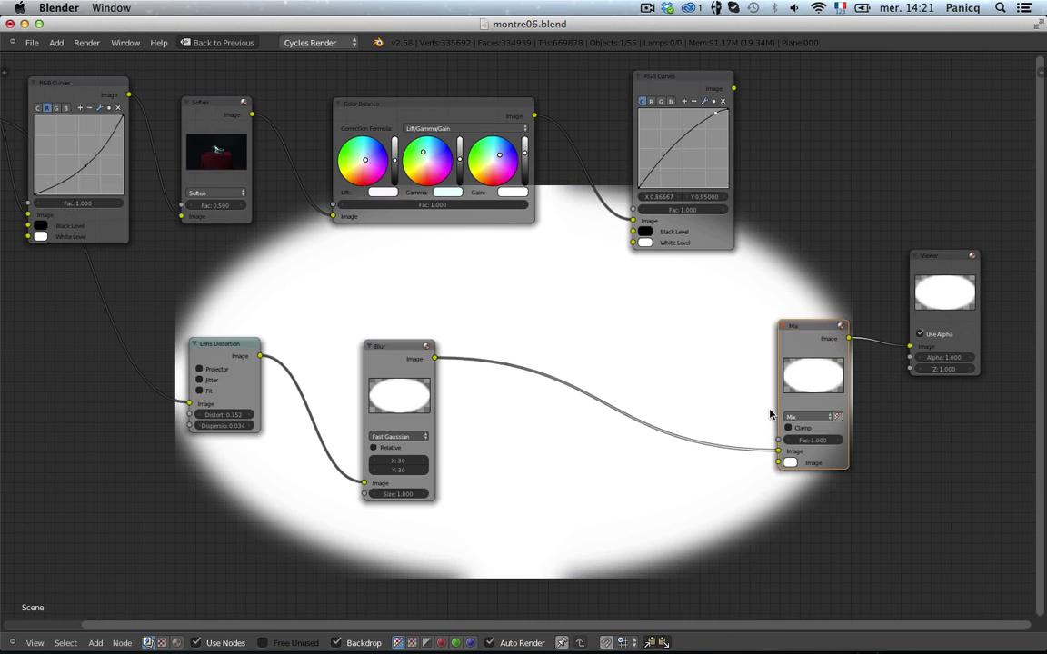
click(809, 415)
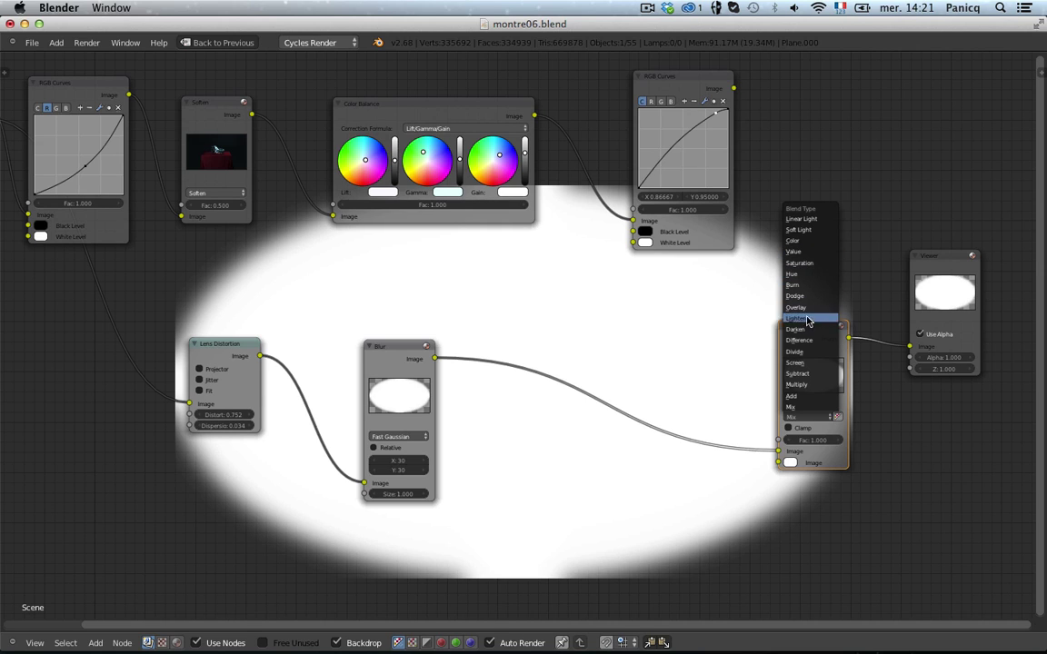
click(799, 385)
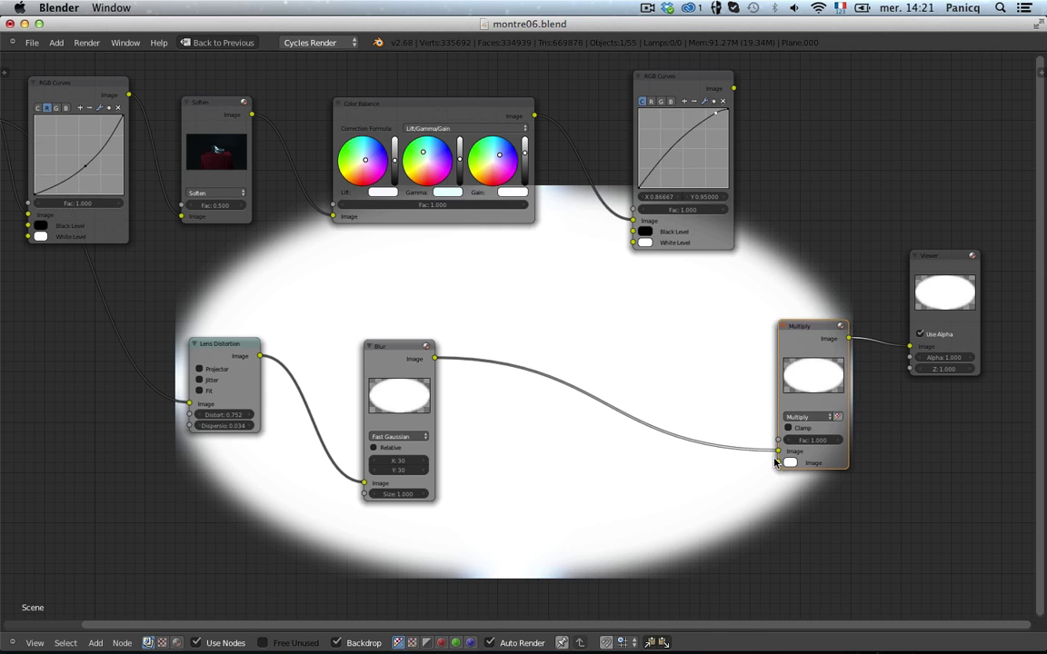
- Link the second RGB Curves and the Blur to the Multiply node's first and second image inputs, and place Multiply beside the Viewer
drag(778, 452, 724, 92)
middle_drag(778, 239, 794, 302)
drag(794, 302, 834, 227)
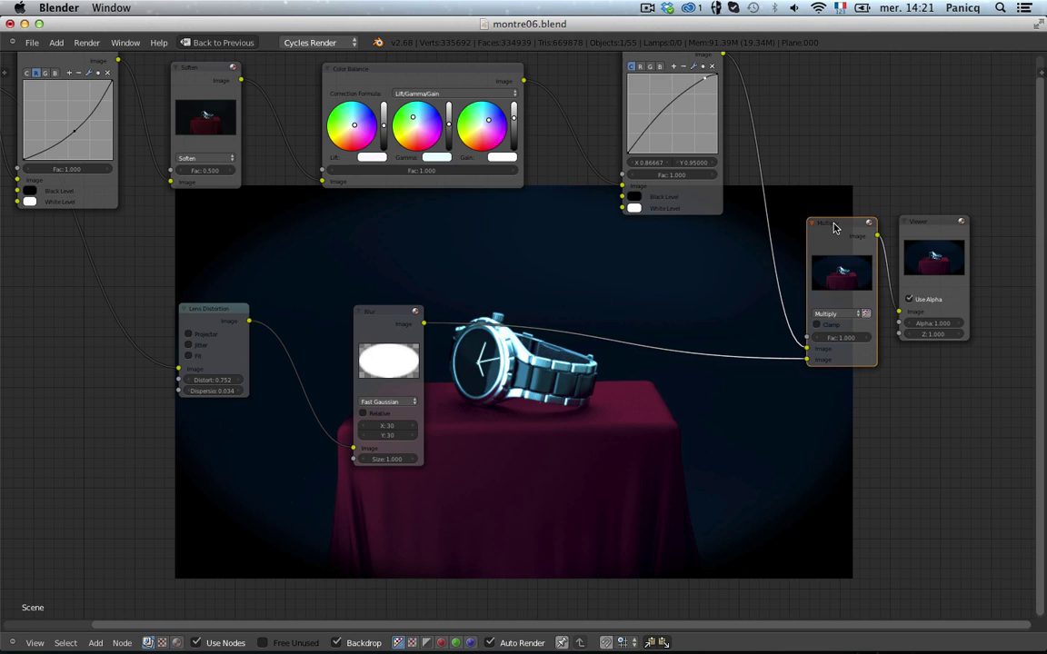
- Lower the Multiply node's Fac, trying 0.120 first and settling on 0.270, to soften the vignette
middle_drag(678, 208, 580, 287)
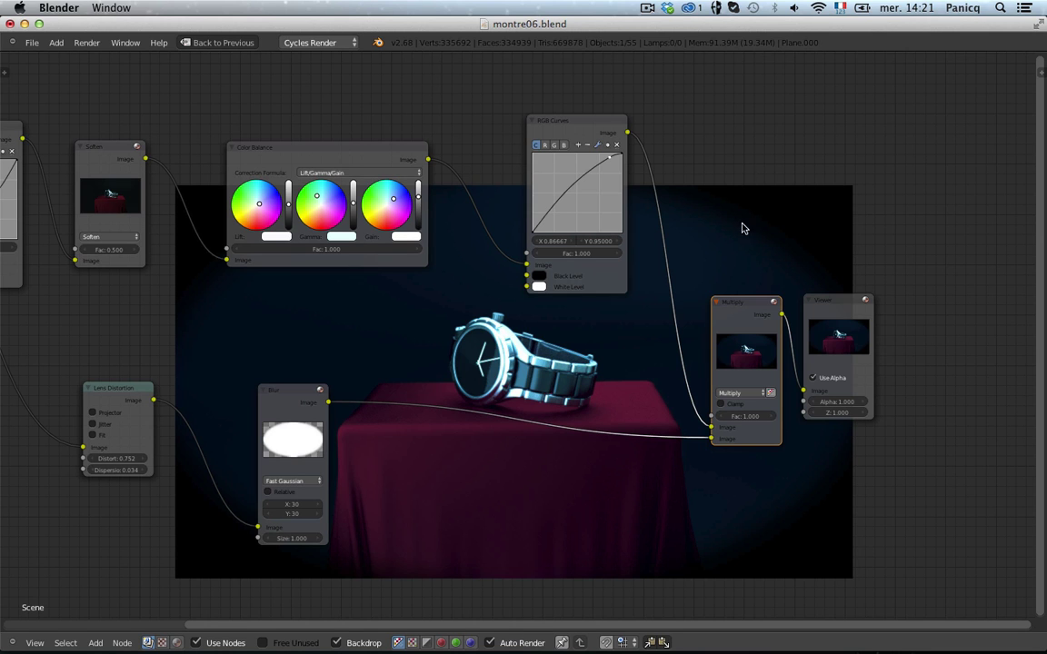
scroll(747, 409, up, 6)
middle_drag(897, 435, 509, 161)
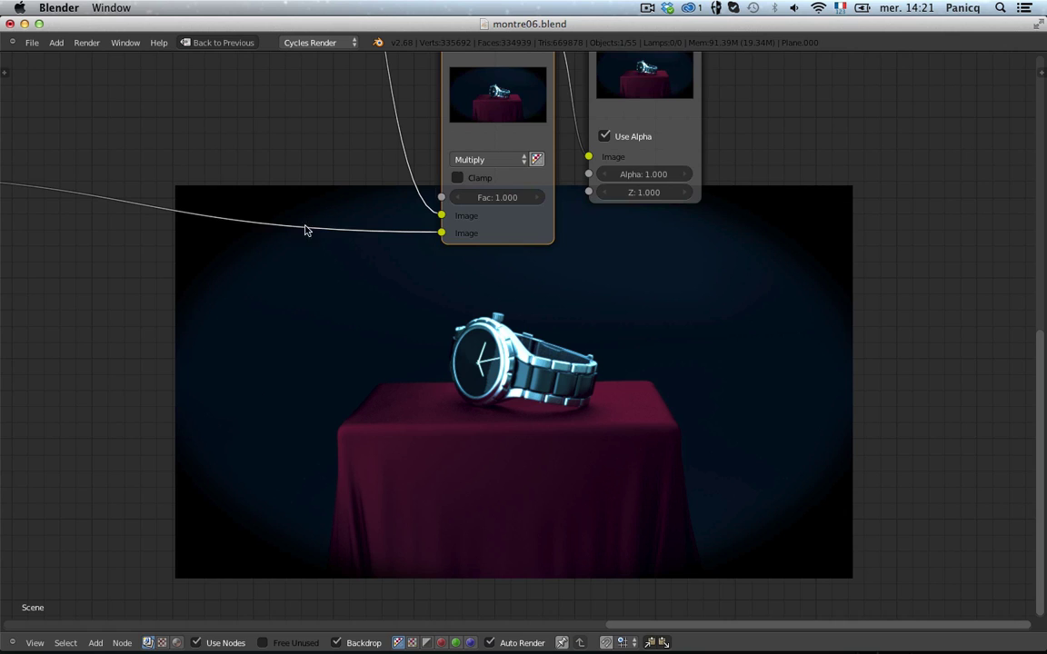
scroll(390, 299, up, 2)
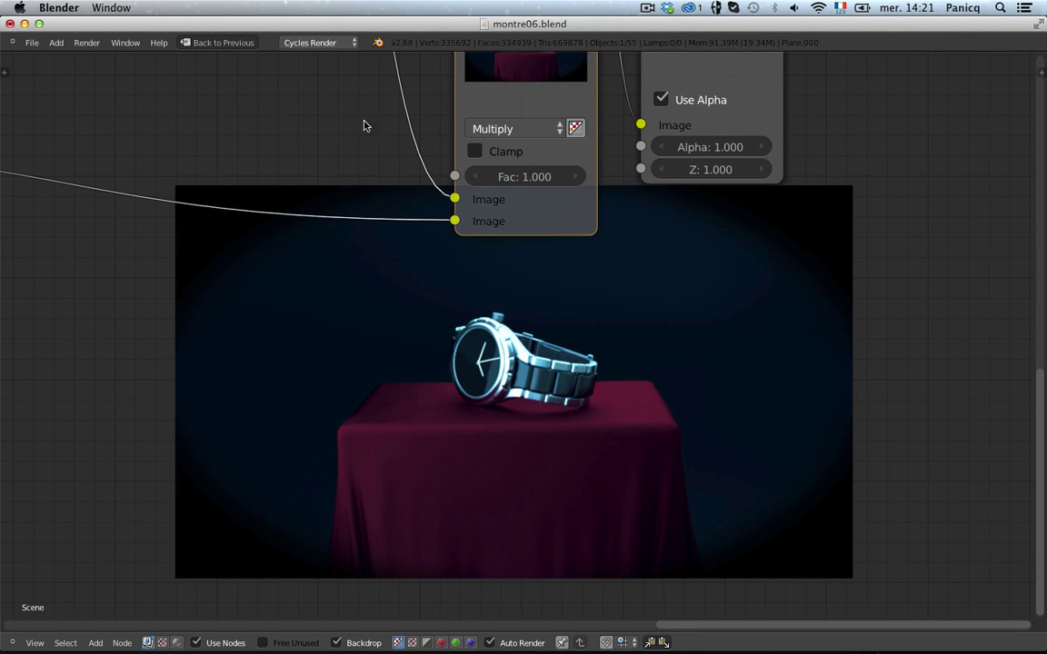
mouse_move(539, 179)
mouse_down()
mouse_move(498, 181)
mouse_move(520, 189)
mouse_up()
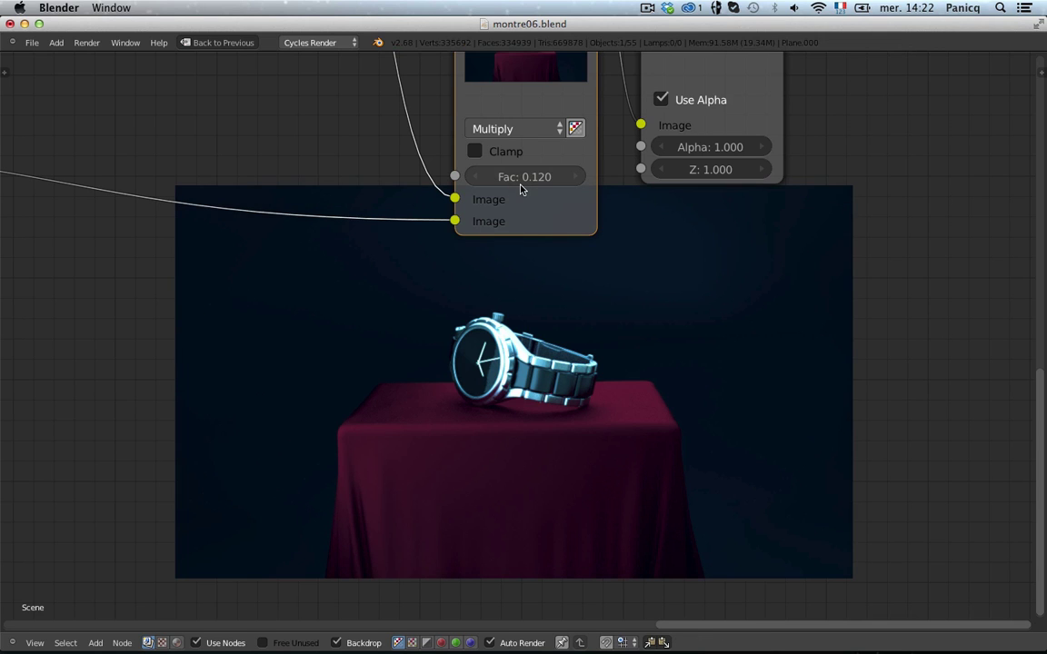
scroll(521, 189, down, 4)
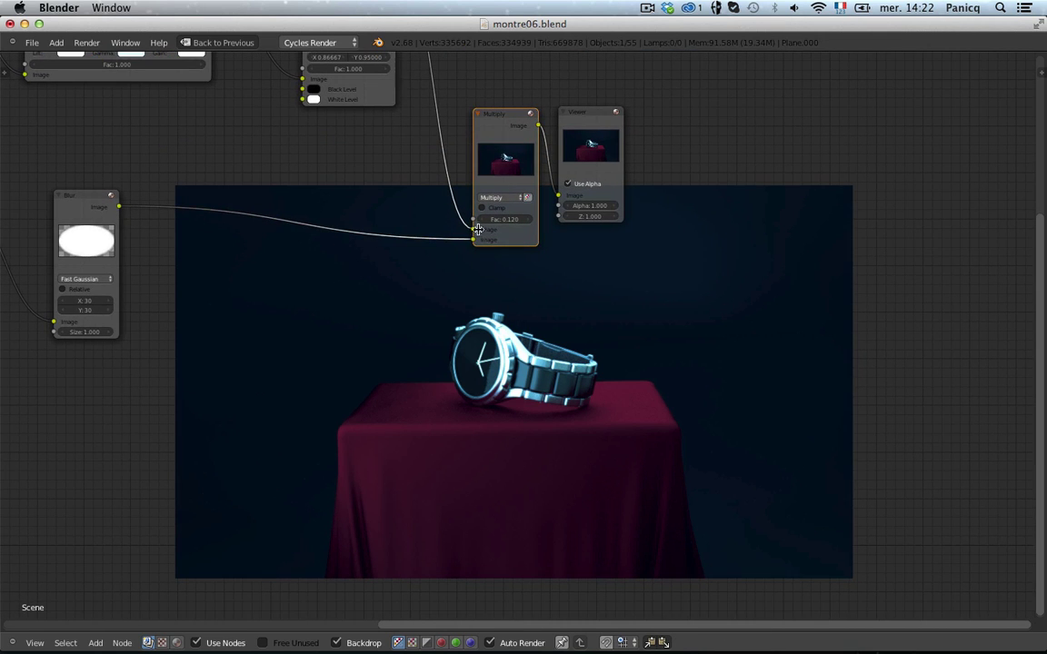
drag(507, 222, 514, 223)
- Nudge the second RGB Curves node slightly within the upper row of the node tree
scroll(514, 223, down, 5)
middle_drag(491, 318, 654, 267)
scroll(647, 281, up, 4)
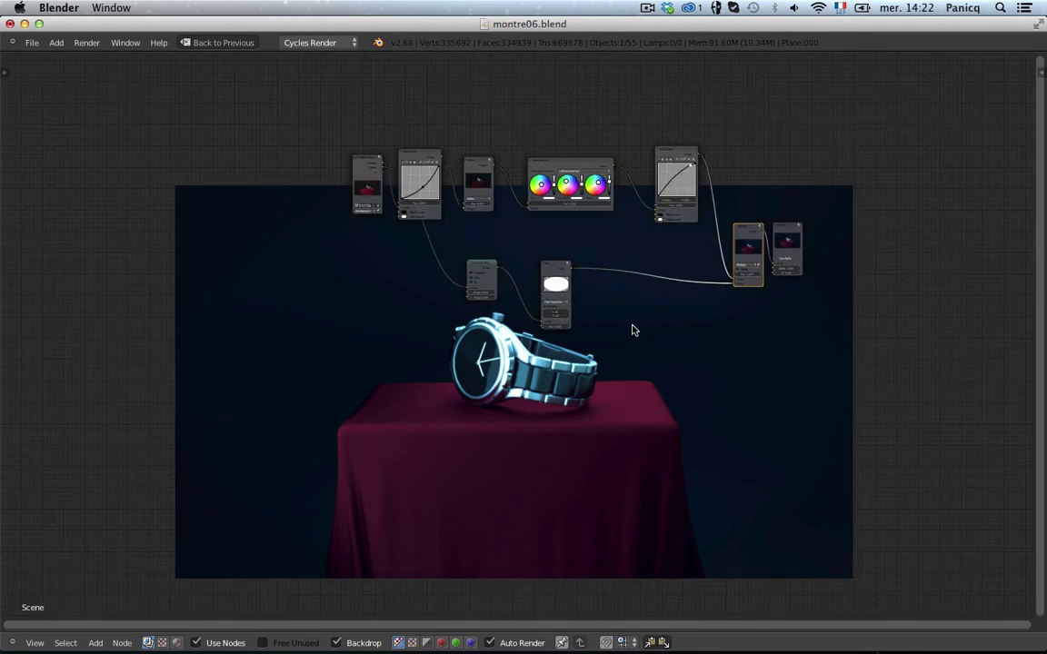
scroll(651, 262, up, 2)
scroll(652, 262, down, 4)
middle_drag(652, 262, 561, 350)
scroll(675, 181, up, 5)
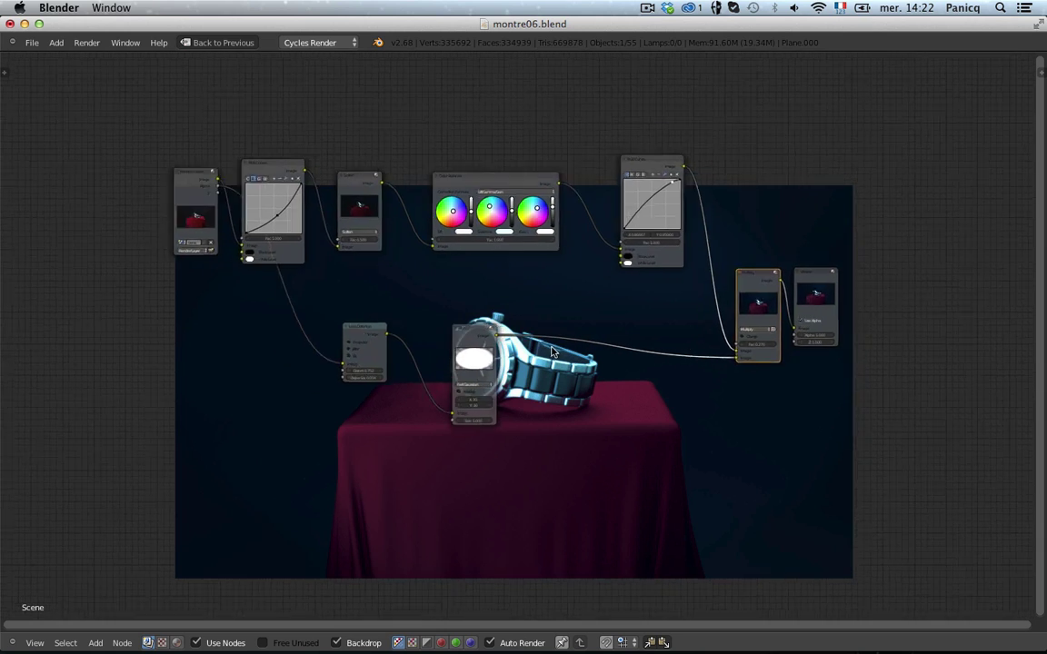
mouse_move(692, 98)
mouse_down()
mouse_move(732, 93)
mouse_move(682, 103)
mouse_up()
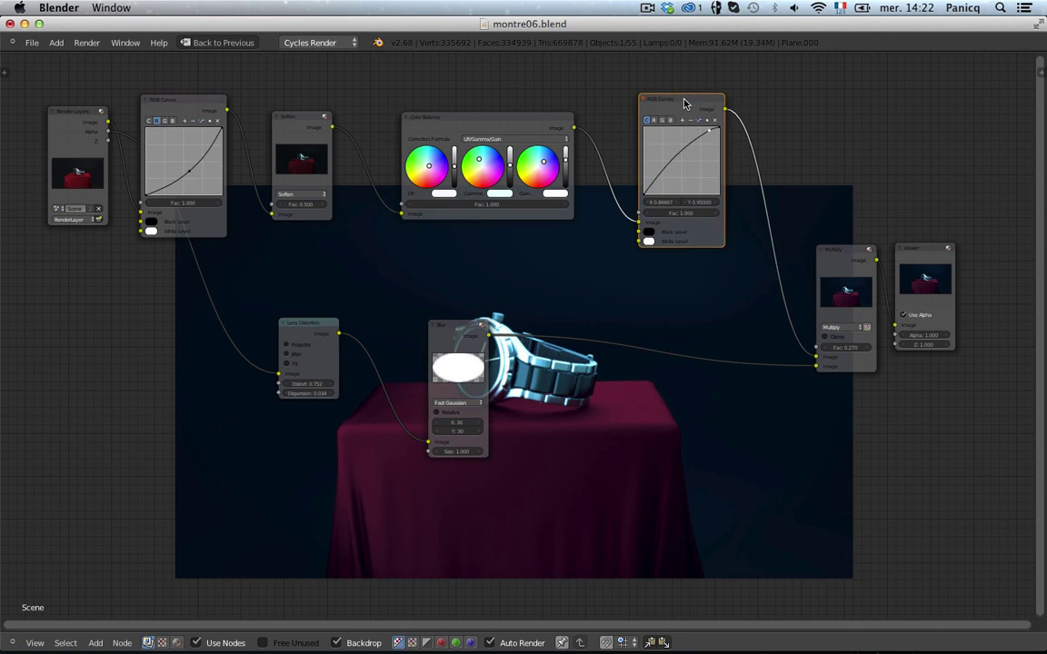
- Try a Lens Distortion node between the second RGB Curves and Multiply nodes, with a small Distort value
key(shift+a)
key(Escape)
key(shift+a)
mouse_move(744, 255)
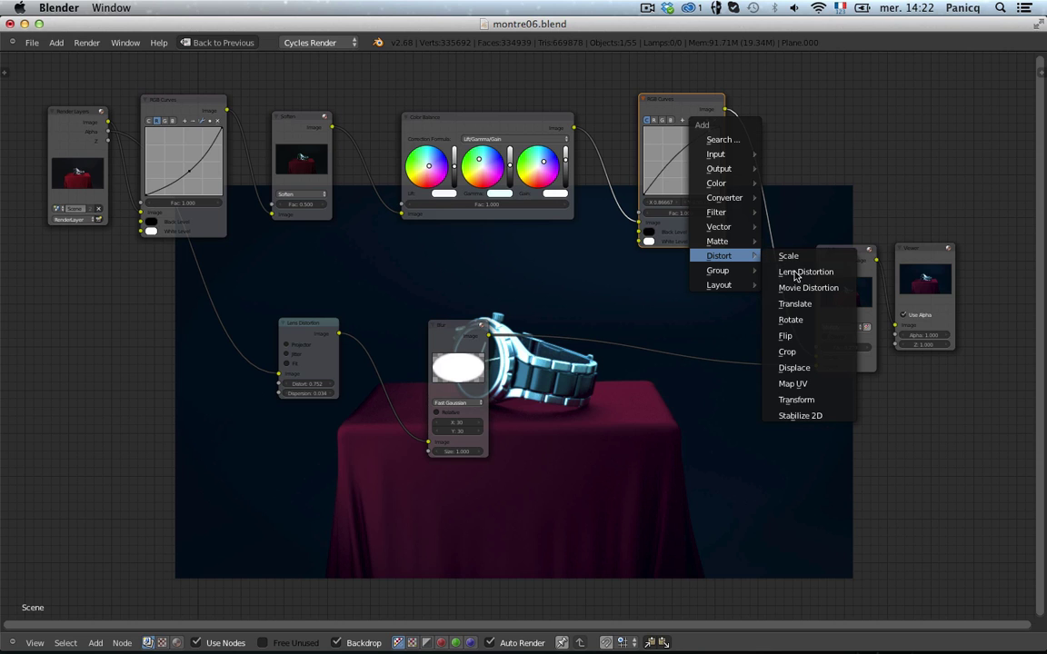
click(804, 342)
click(766, 220)
scroll(865, 274, up, 5)
middle_drag(867, 276, 699, 272)
drag(753, 254, 761, 254)
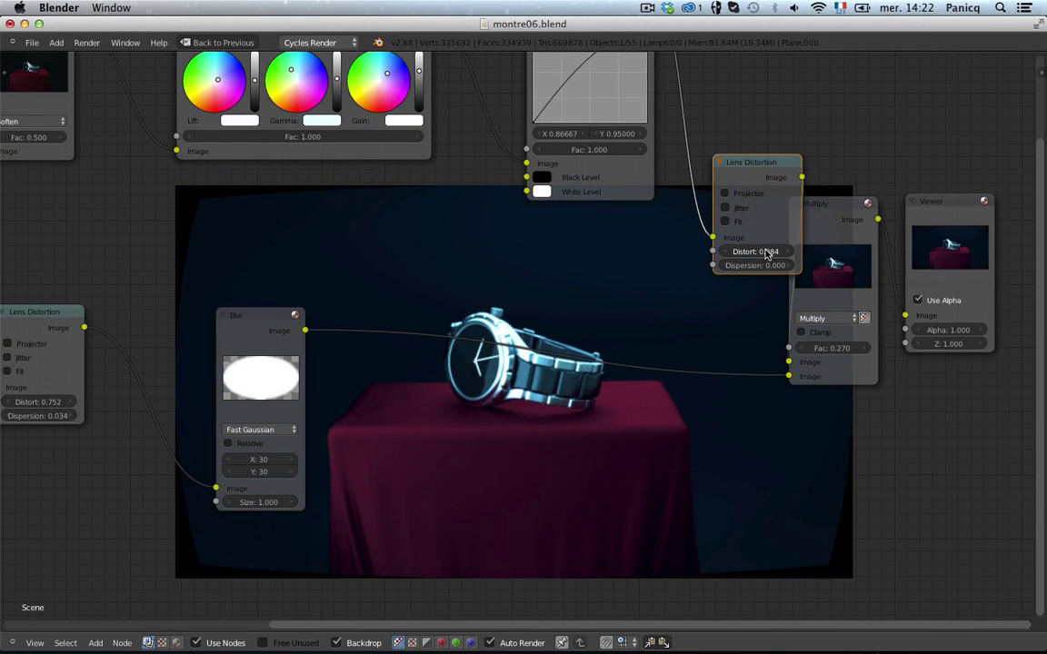
- Undo the Lens Distortion node added between the second RGB Curves and Multiply nodes
scroll(695, 282, down, 4)
scroll(668, 241, down, 3)
middle_drag(666, 236, 665, 192)
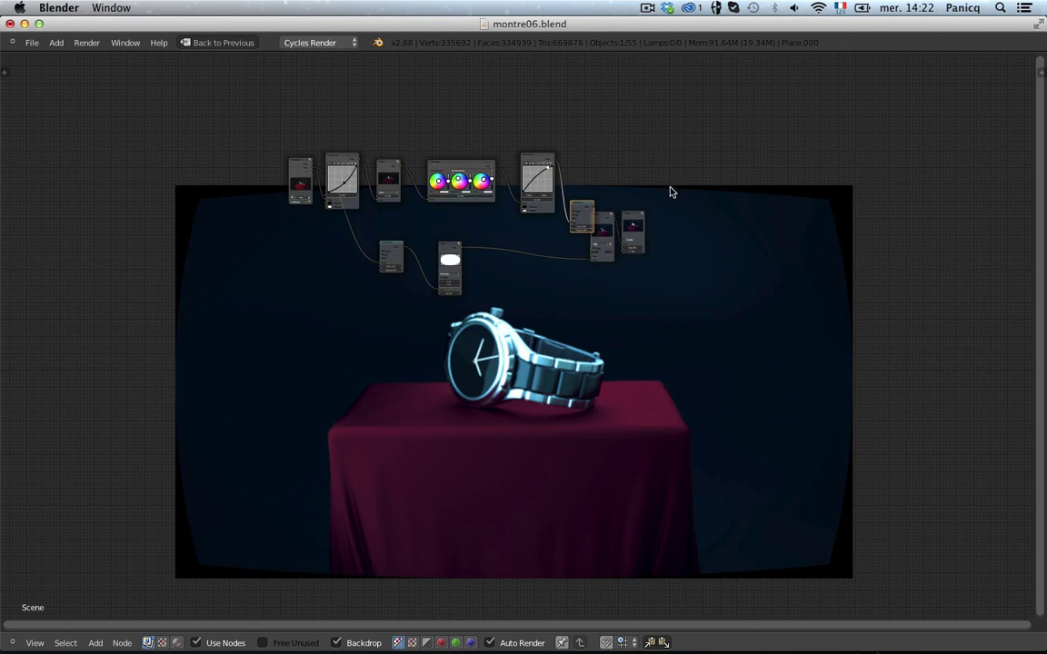
scroll(665, 233, up, 3)
key(ctrl+s)
click(666, 228)
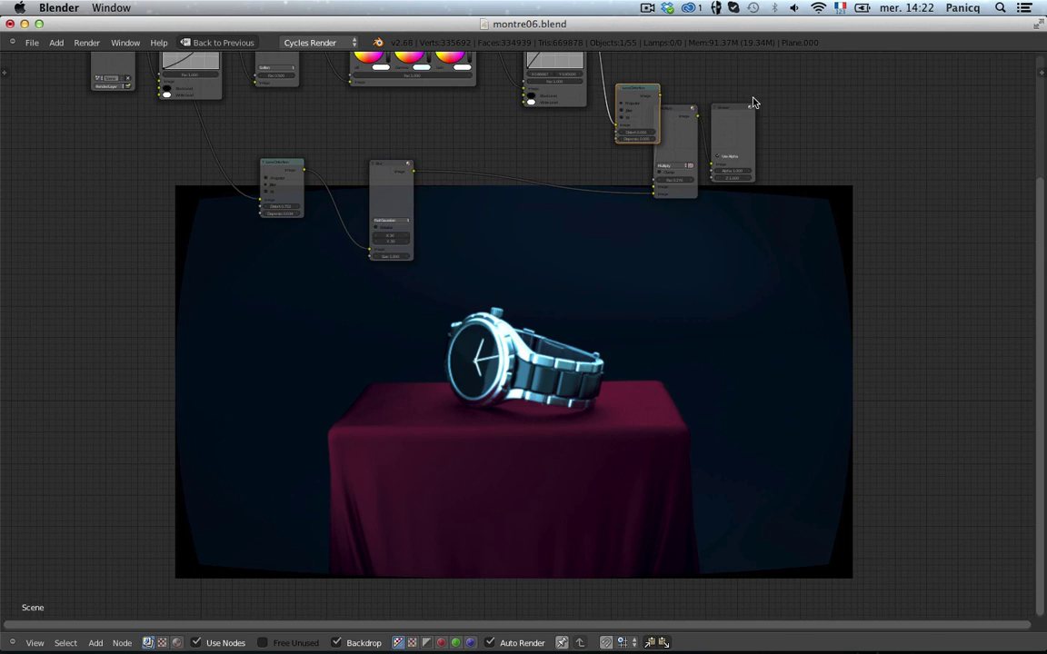
middle_drag(733, 129, 714, 188)
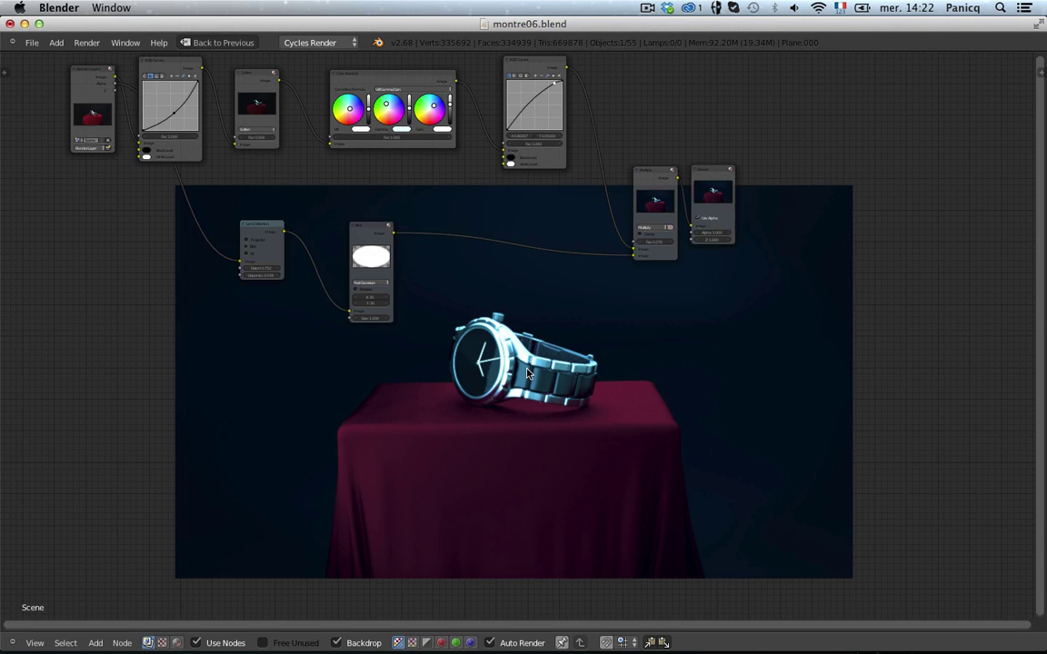
- Select the Multiply and Viewer nodes together and move them up closer to the second RGB Curves node
scroll(527, 389, down, 6)
middle_drag(546, 343, 561, 418)
scroll(561, 418, up, 9)
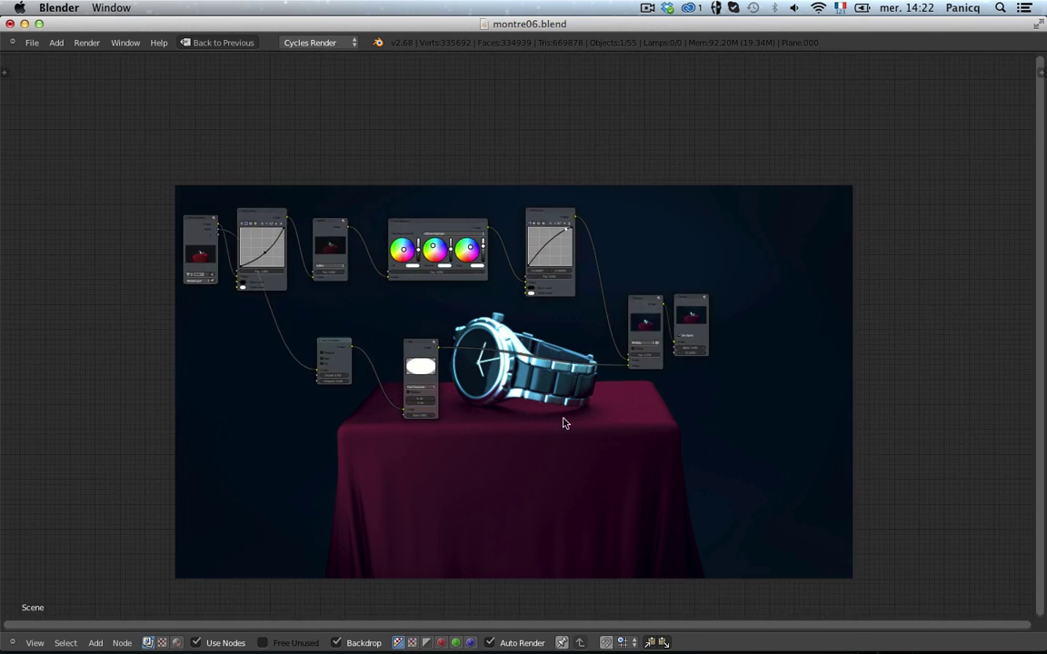
drag(679, 215, 786, 459)
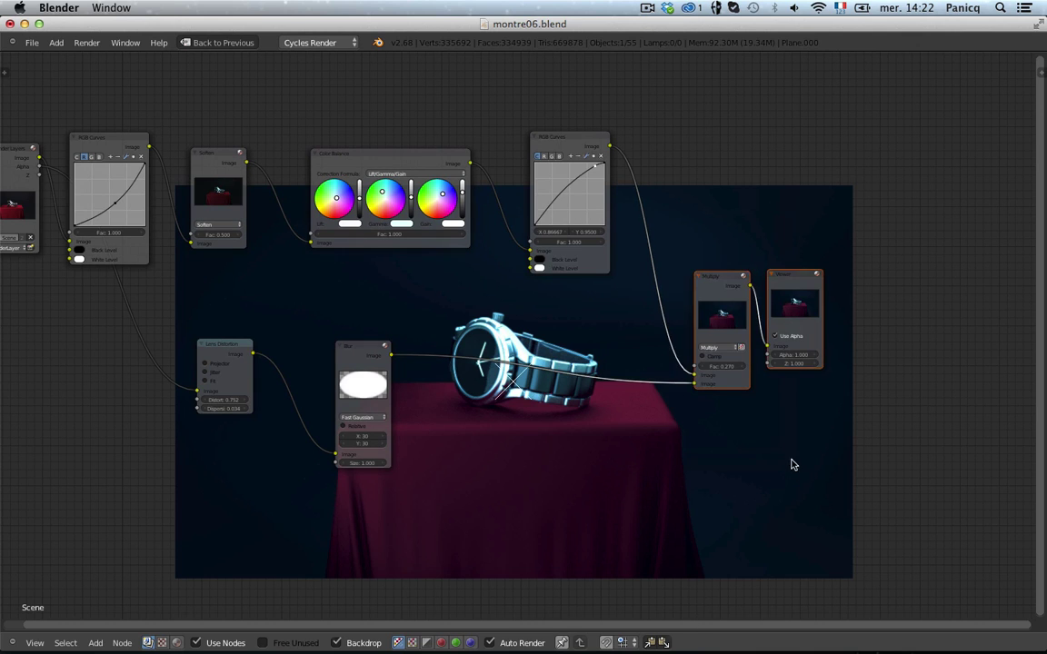
key(g)
click(780, 416)
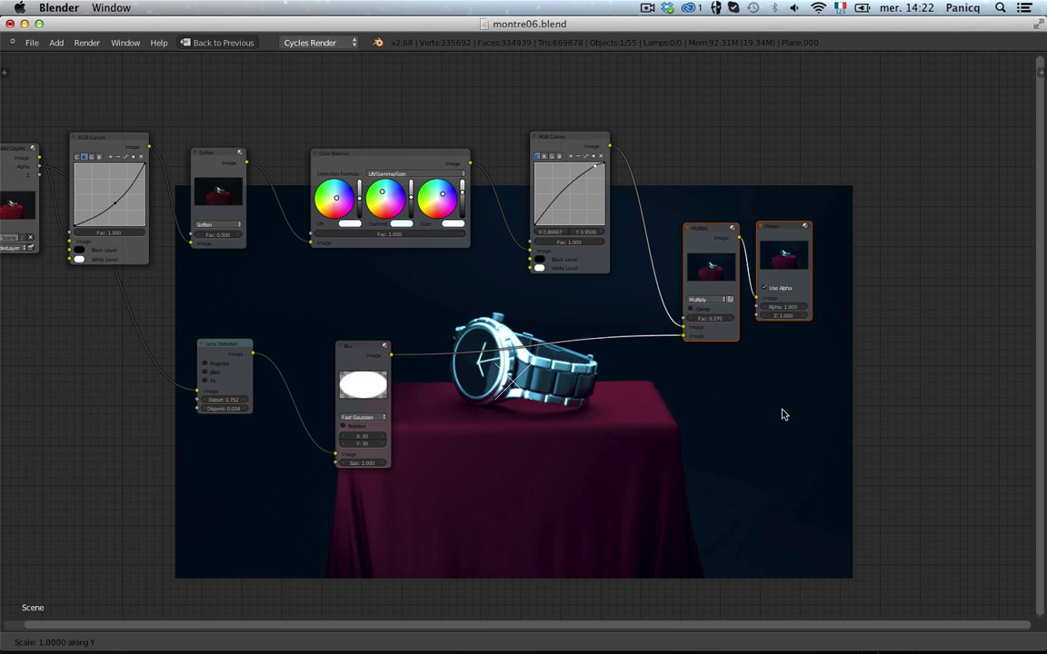
- Select the Lens Distortion and Blur nodes of the vignette branch together
scroll(782, 413, down, 2)
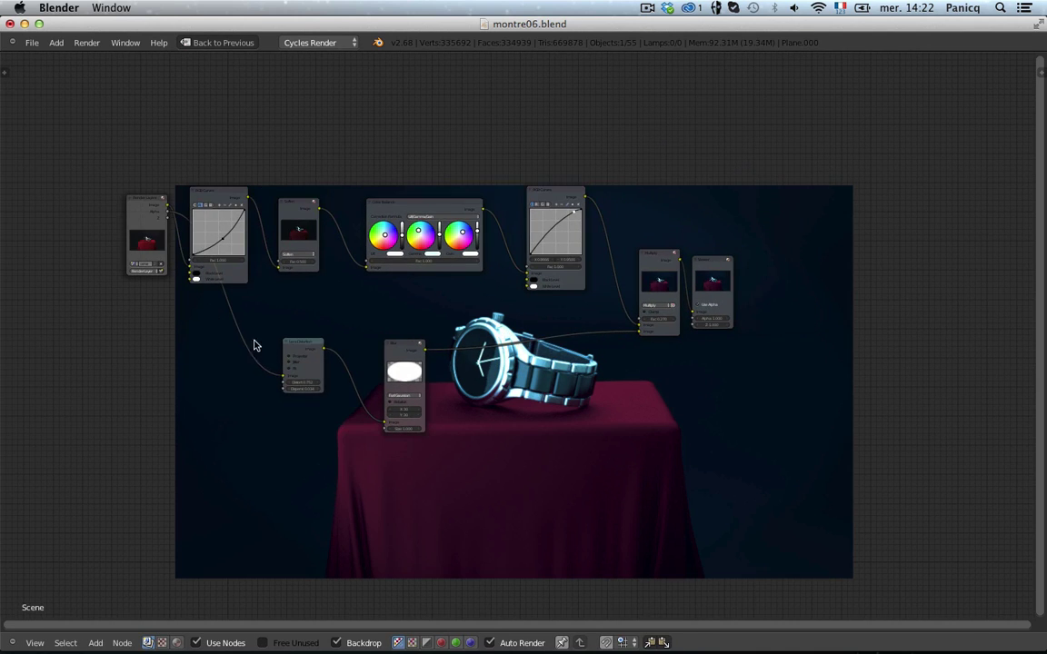
key(b)
drag(255, 340, 437, 449)
scroll(436, 446, down, 8)
middle_drag(435, 438, 431, 277)
scroll(427, 363, down, 2)
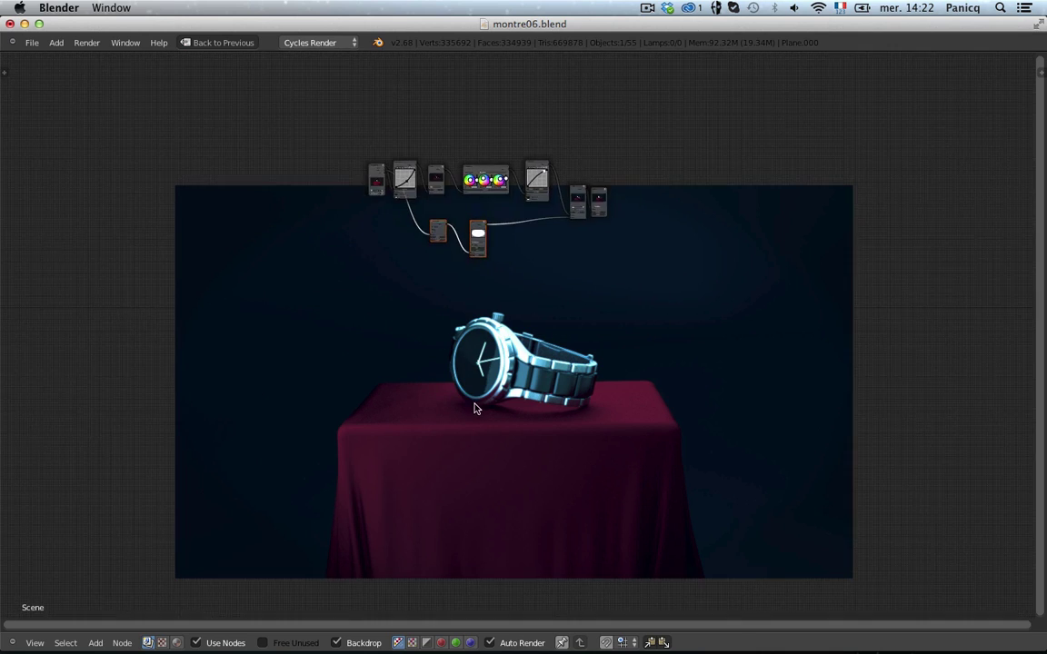
scroll(436, 364, up, 3)
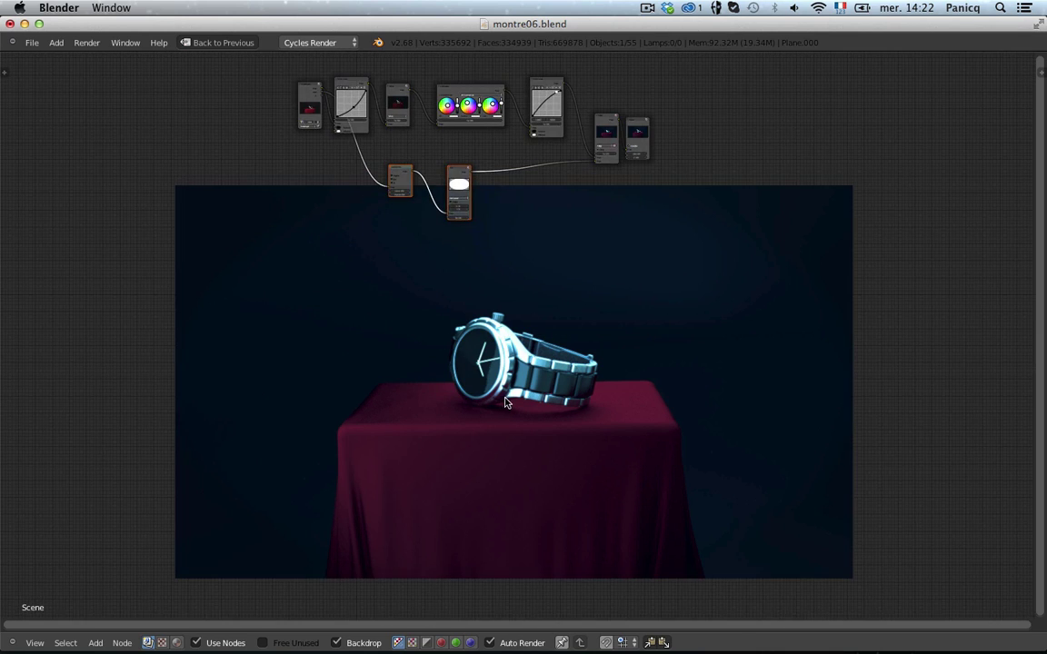